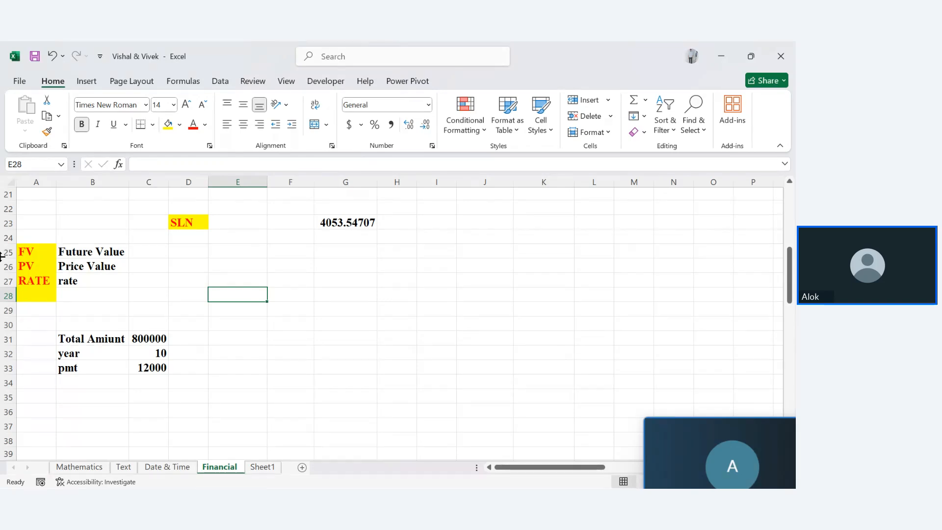
# Step: Clear the contents of cells D5:H80 on the Financial sheet
pyautogui.press('Up')
pyautogui.press('Up')
pyautogui.press('Up')
pyautogui.press('Up')
pyautogui.press('Up')
pyautogui.press('Up')
pyautogui.press('Up')
pyautogui.press('Up')
pyautogui.press('Up')
pyautogui.press('Up')
pyautogui.press('Up')
pyautogui.press('Up')
pyautogui.press('Up')
pyautogui.press('Up')
pyautogui.press('Up')
pyautogui.press('Up')
pyautogui.press('Up')
pyautogui.press('Up')
pyautogui.press('Up')
pyautogui.press('Up')
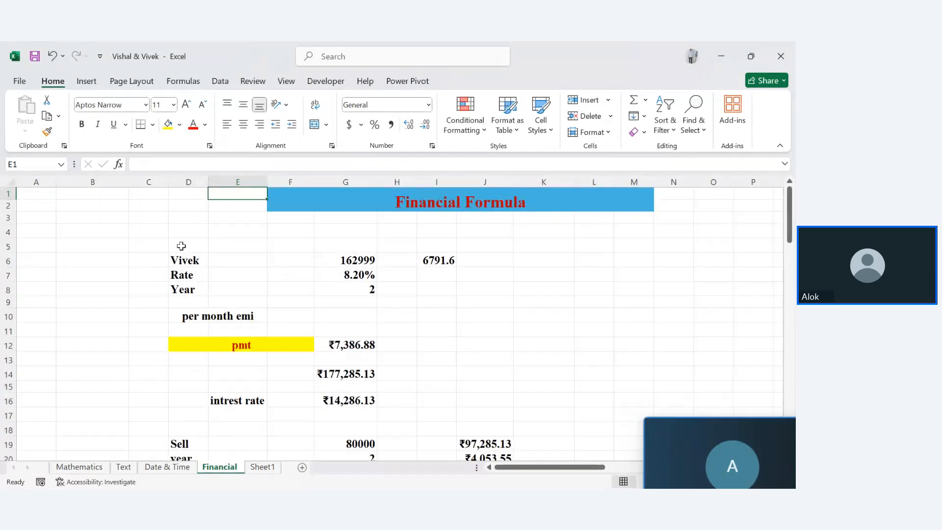
pyautogui.moveTo(181, 246); pyautogui.dragTo(412, 408)
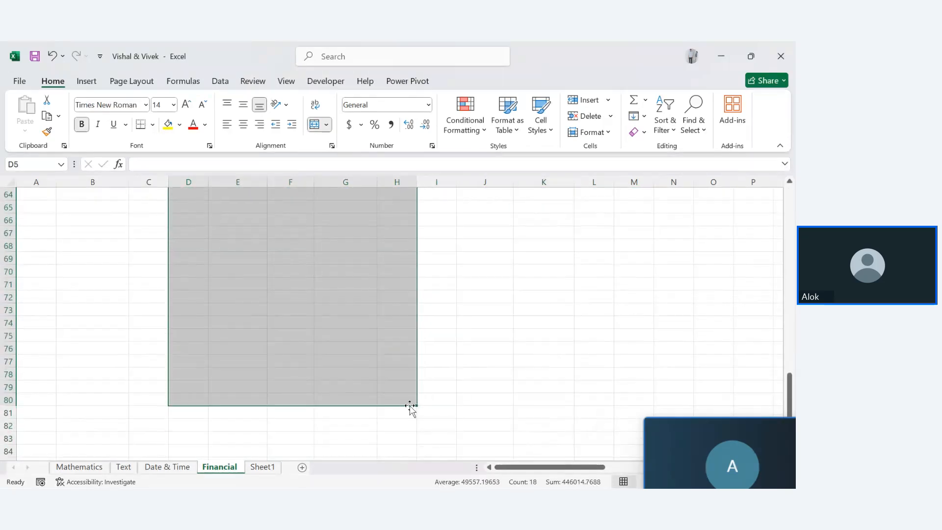
pyautogui.scroll(20, 410, 406)
pyautogui.click(318, 370)
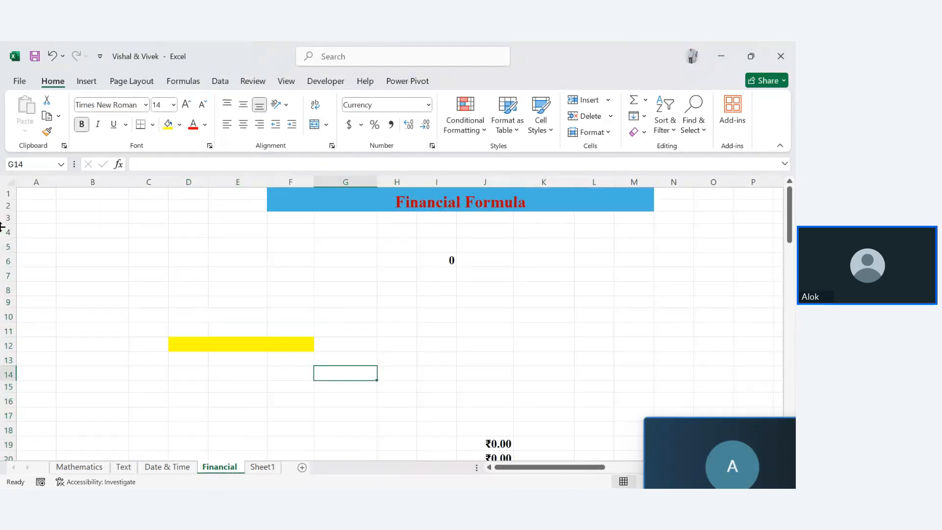
# Step: Clear the remaining contents of cells A5:R85 and remove their fill colour
pyautogui.moveTo(32, 241); pyautogui.dragTo(726, 464)
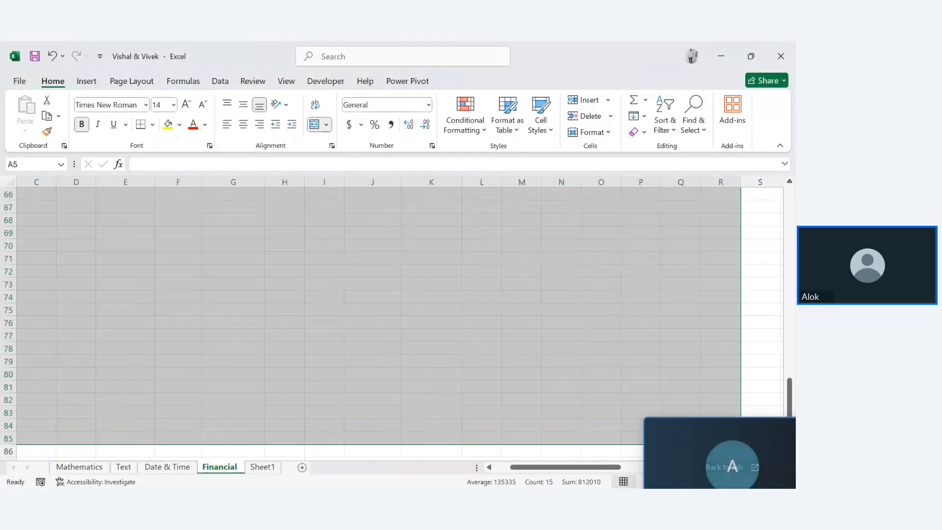
pyautogui.click(179, 125)
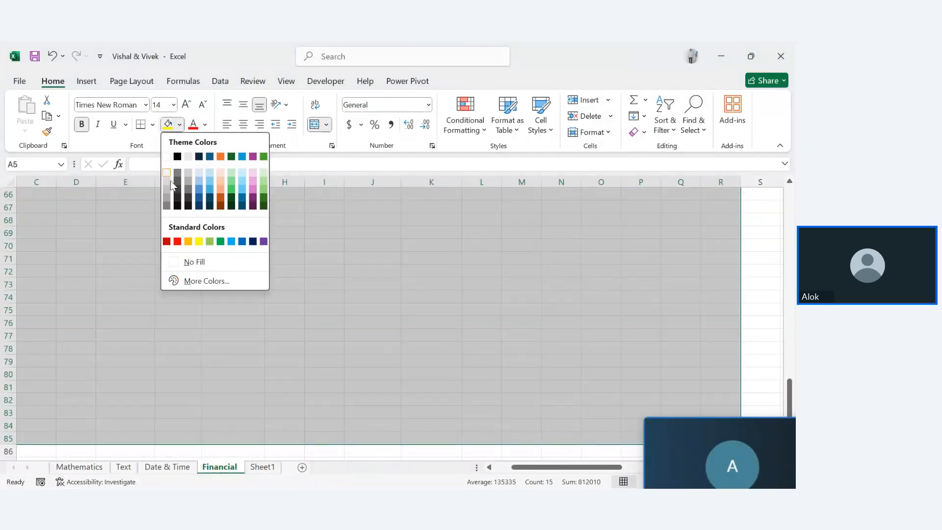
pyautogui.click(187, 262)
# Step: Enter the person's name in B5 and the loan amount 167200 in E5
pyautogui.click(120, 243)
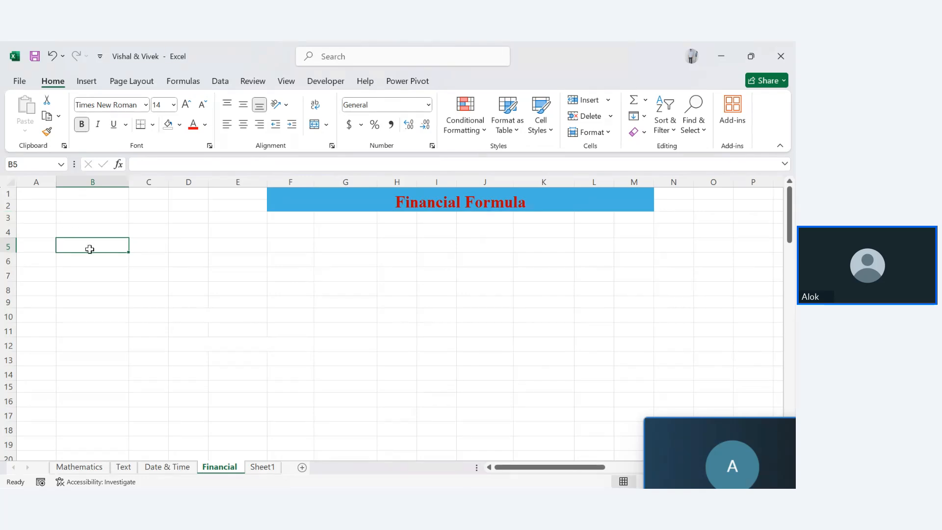
pyautogui.write('Shivam')
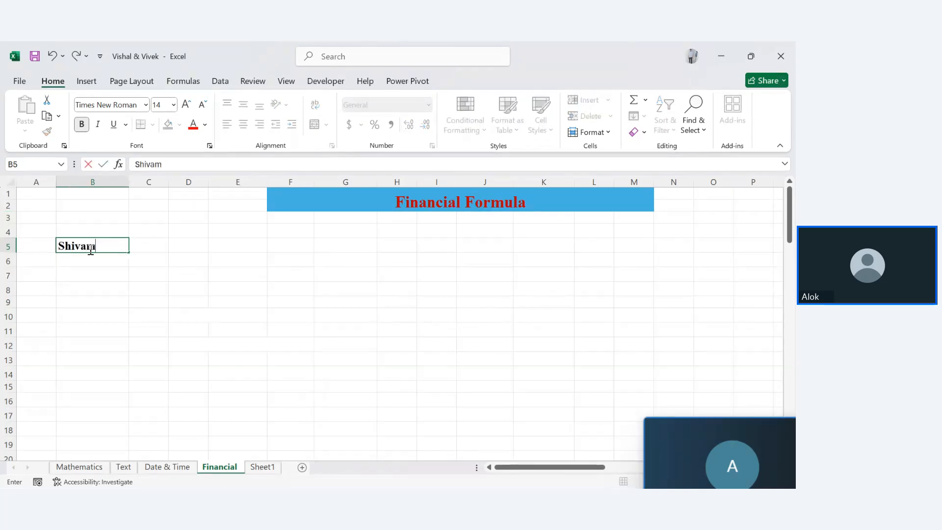
pyautogui.press('Tab')
pyautogui.press('Tab')
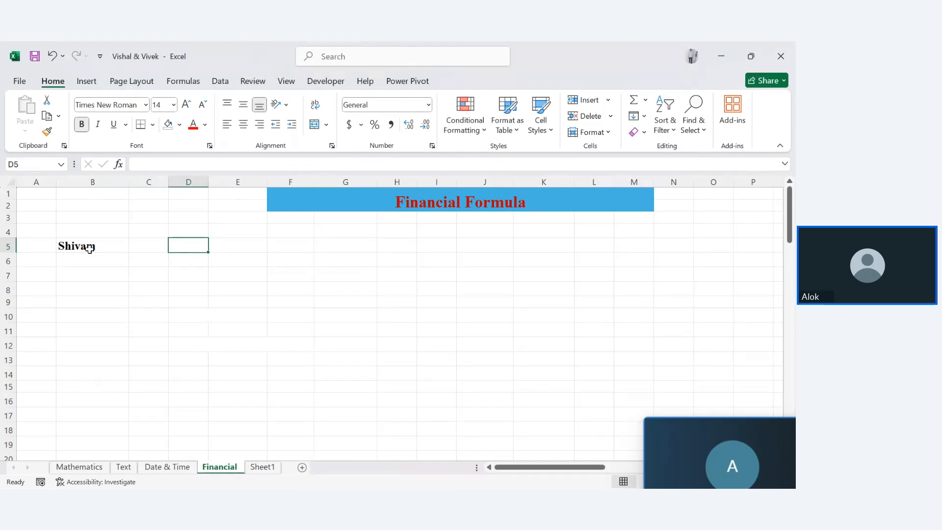
pyautogui.press('Tab')
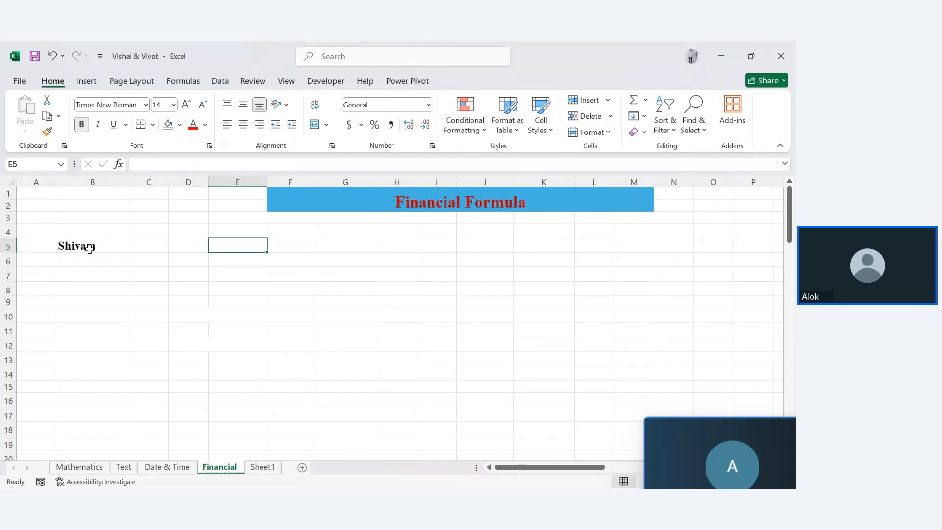
pyautogui.write('1672')
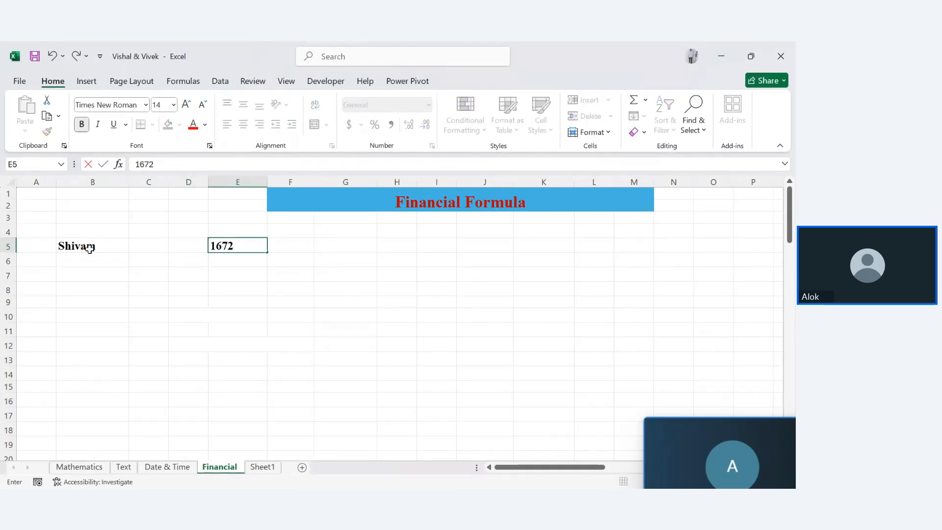
pyautogui.write('00')
pyautogui.press('Return')
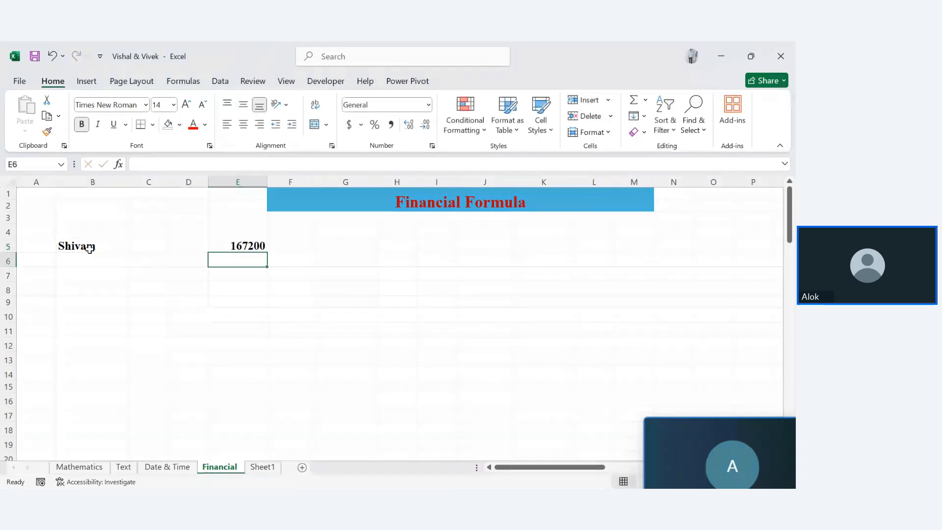
# Step: Add the label "rate" in B6 with the value 12% in E6
pyautogui.click(110, 260)
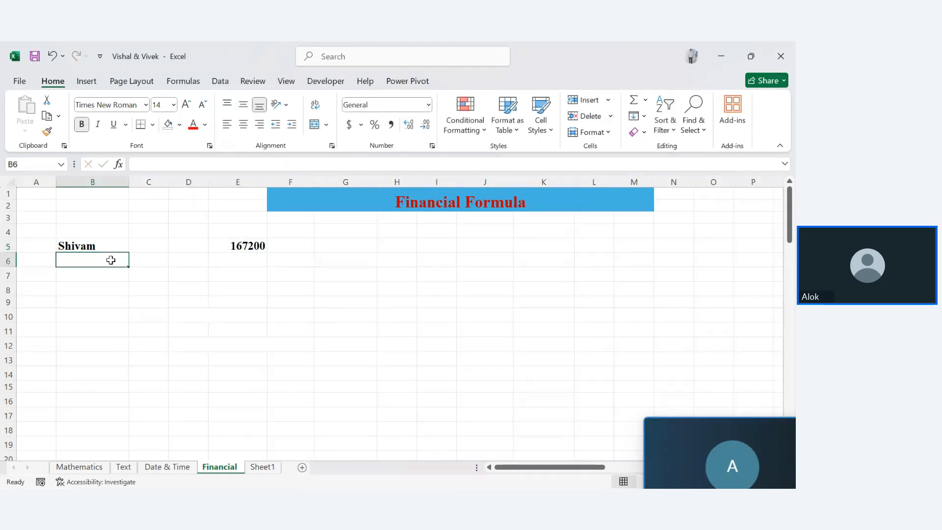
pyautogui.write('rate')
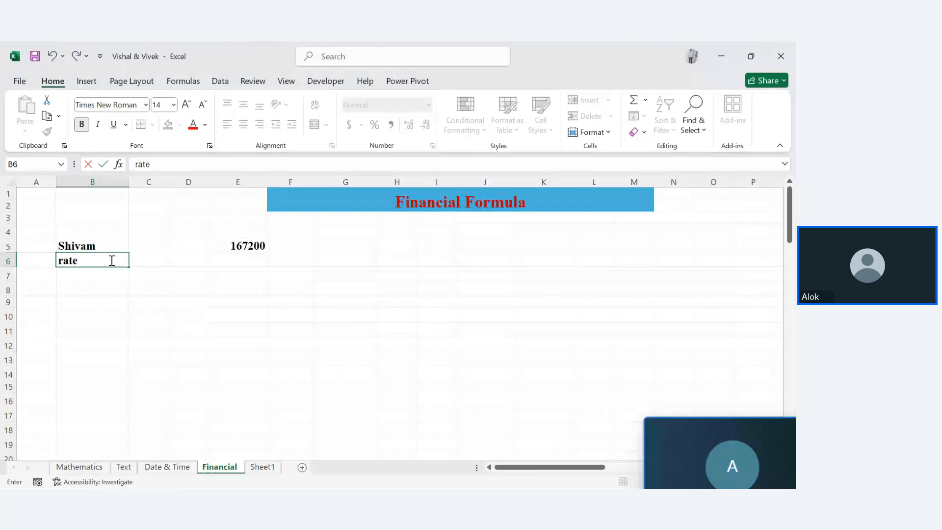
pyautogui.click(233, 260)
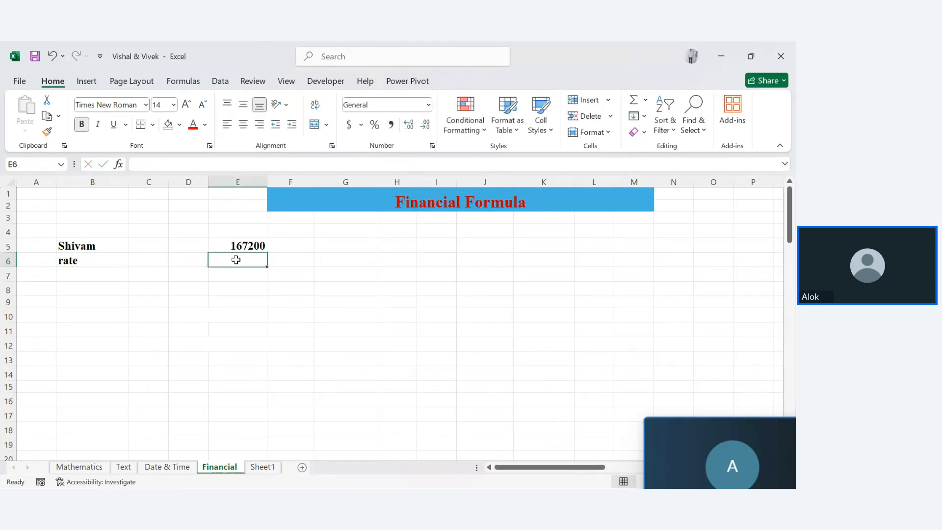
pyautogui.write('12%')
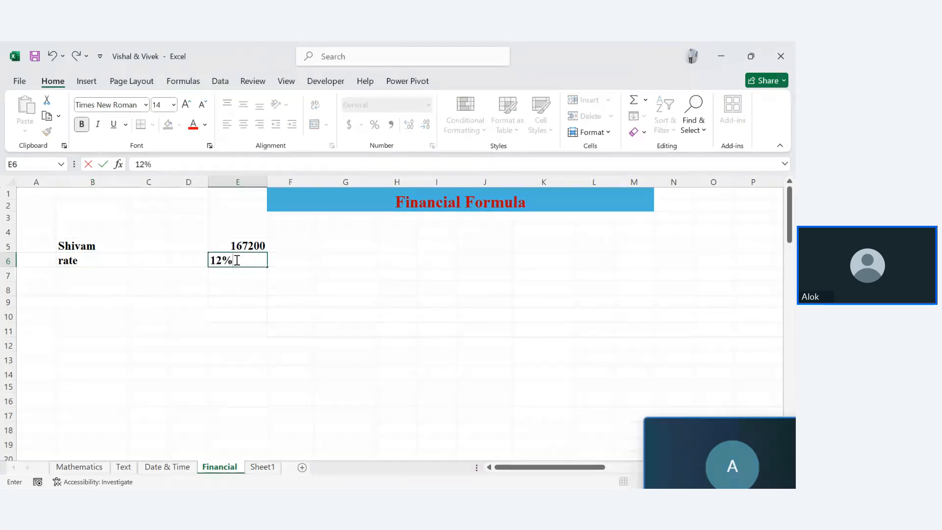
pyautogui.press('Return')
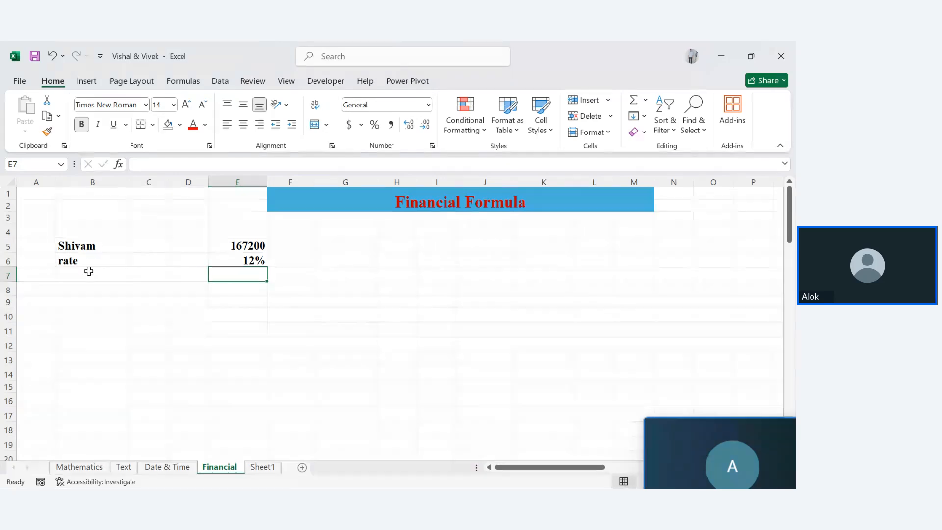
# Step: Change the amount in E5 to 367200
pyautogui.click(233, 246)
pyautogui.doubleClick(234, 246)
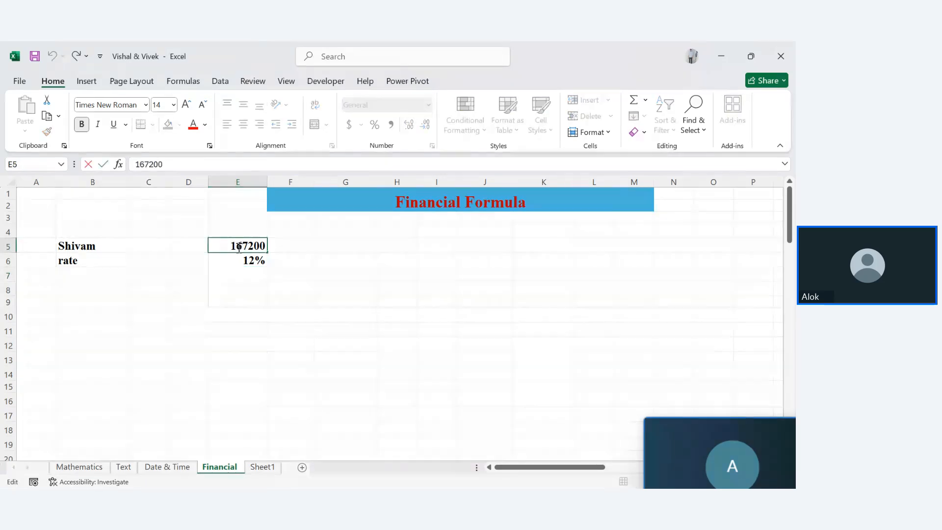
pyautogui.write('3')
pyautogui.press('Return')
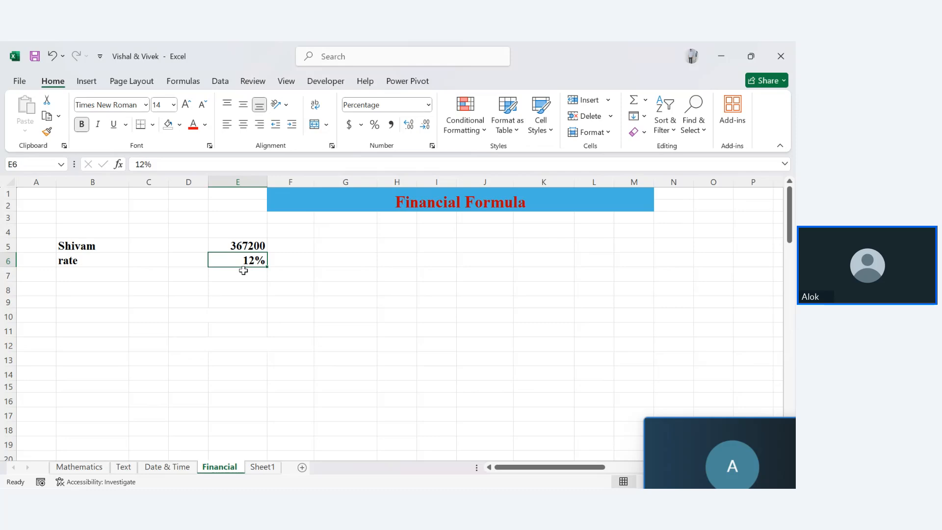
# Step: Add the label "emi year" in B7 with the value 3 in E7
pyautogui.click(94, 275)
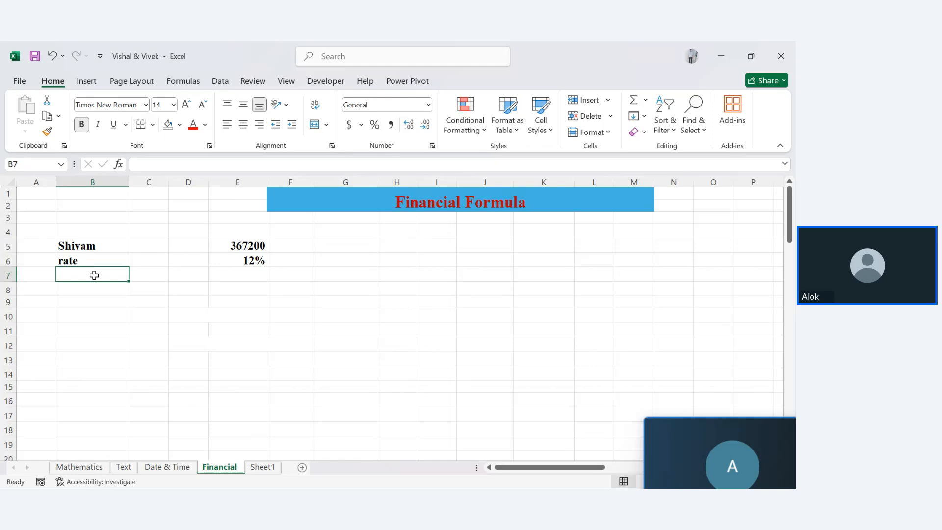
pyautogui.write('emi')
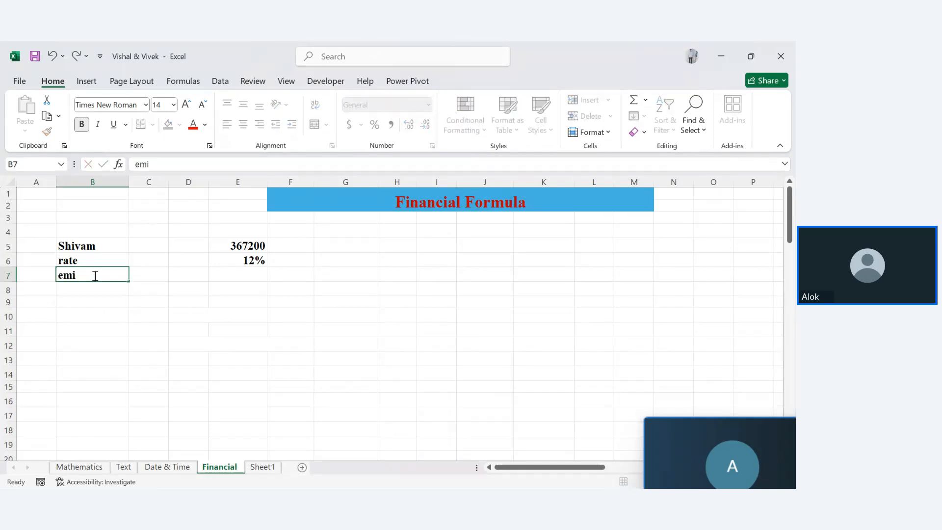
pyautogui.press('Tab')
pyautogui.press('Tab')
pyautogui.press('Tab')
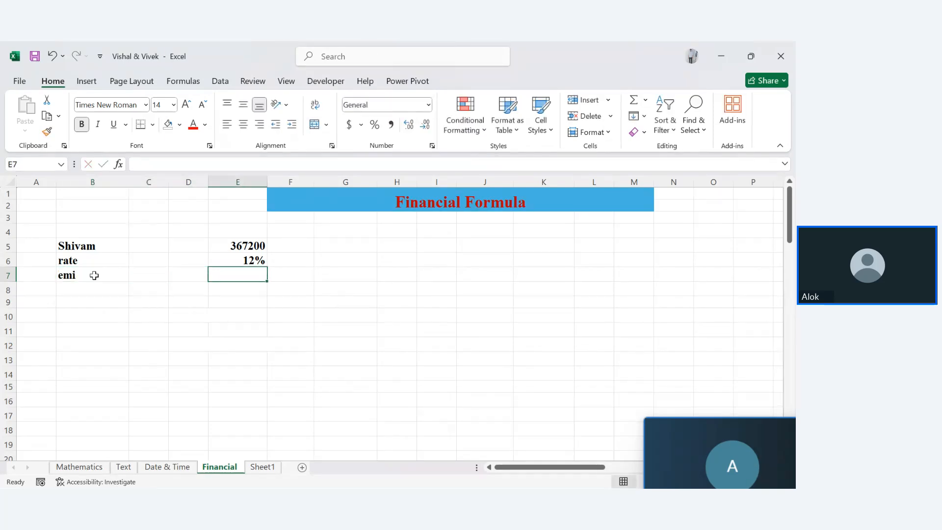
pyautogui.write('3')
pyautogui.press('Tab')
pyautogui.doubleClick(95, 275)
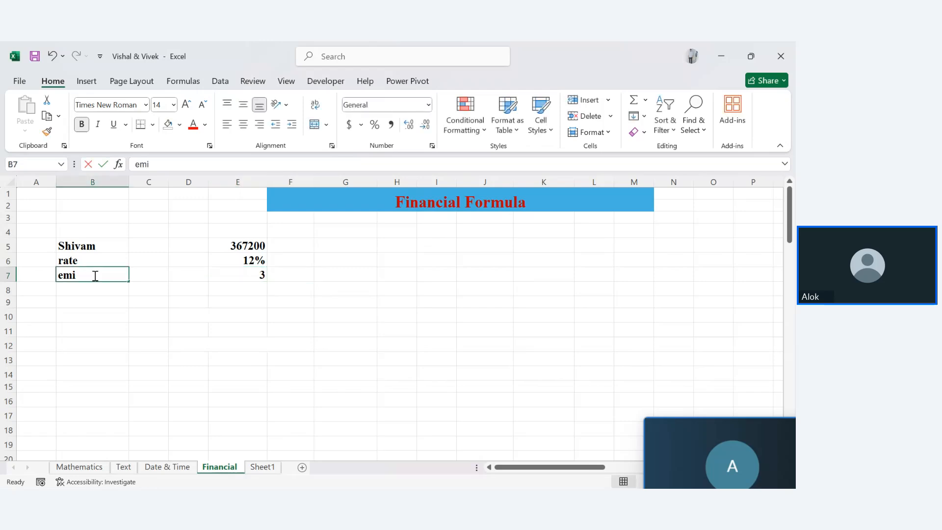
pyautogui.write('year')
pyautogui.press('Return')
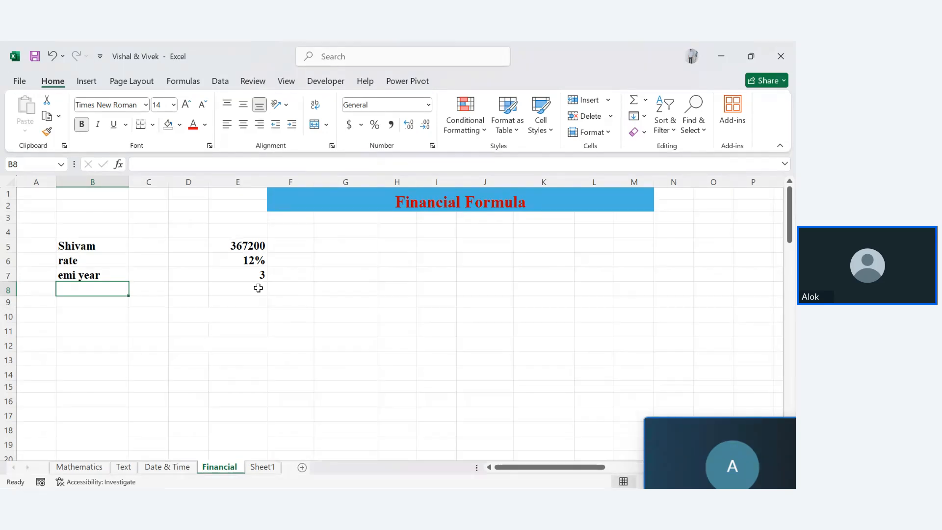
# Step: Enter the formula =E5*12*3 in cell G5
pyautogui.click(334, 248)
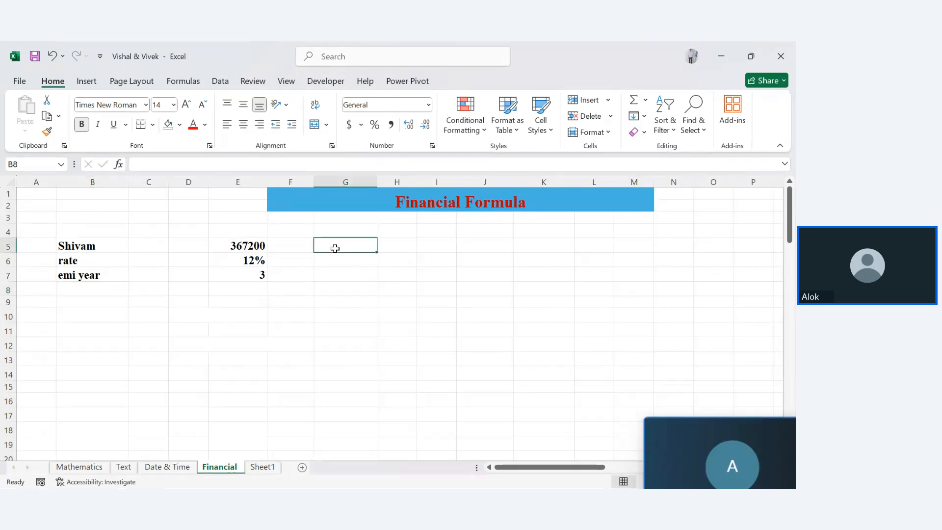
pyautogui.write('=')
pyautogui.click(260, 245)
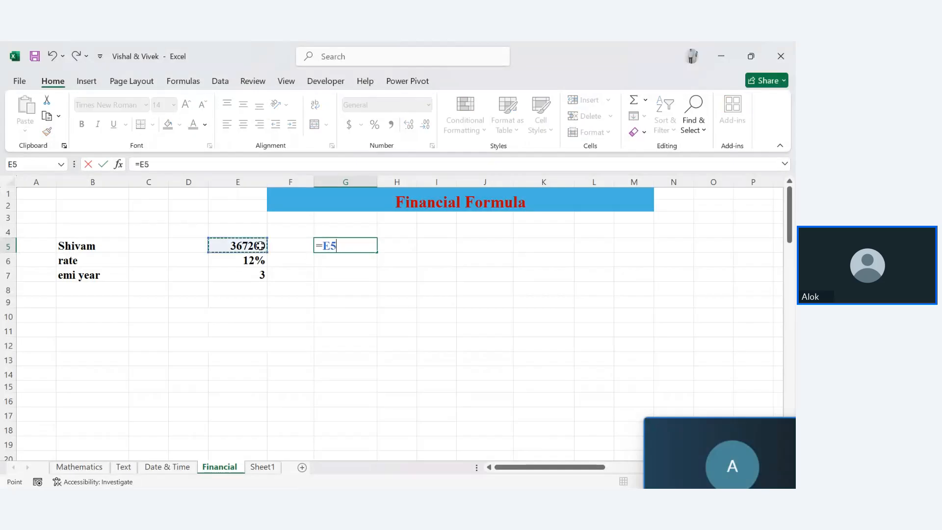
pyautogui.write('*12*')
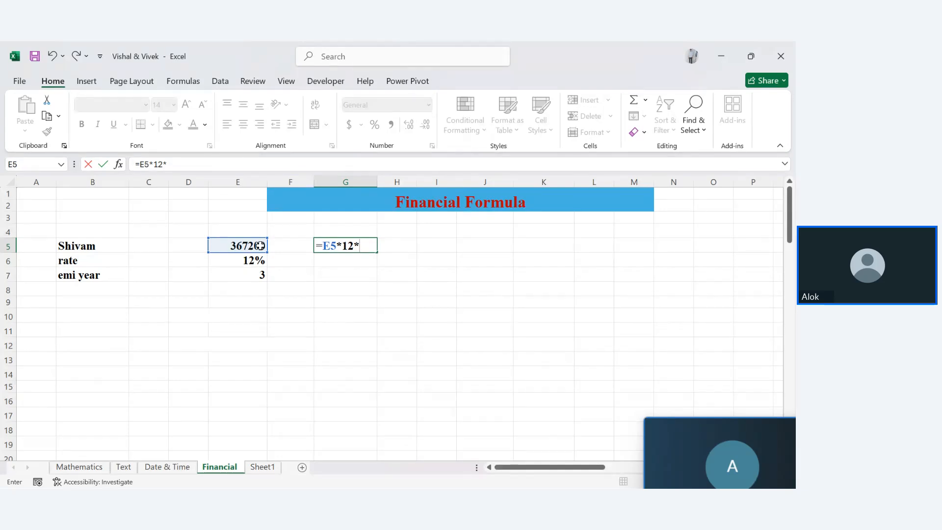
pyautogui.write('3')
pyautogui.press('Return')
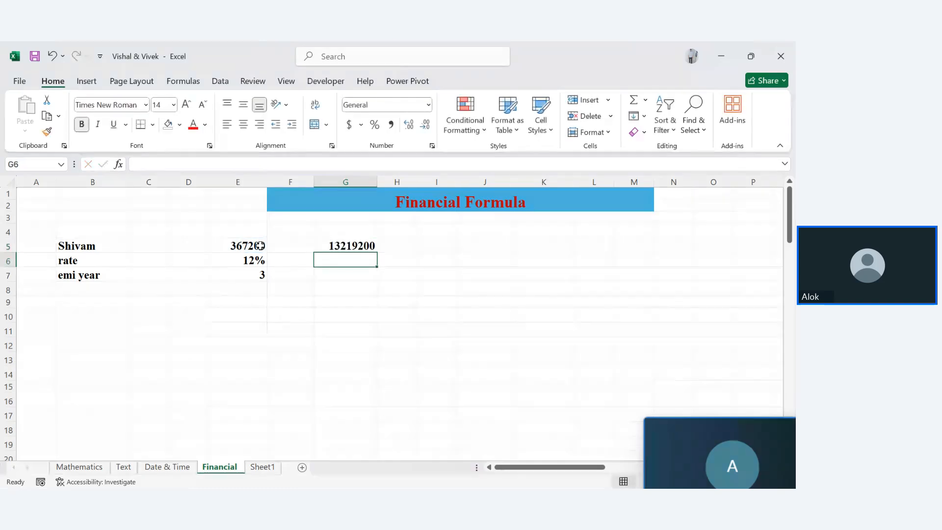
# Step: Change the formula in G5 to =E5/36 to split the amount over 36 months
pyautogui.doubleClick(369, 246)
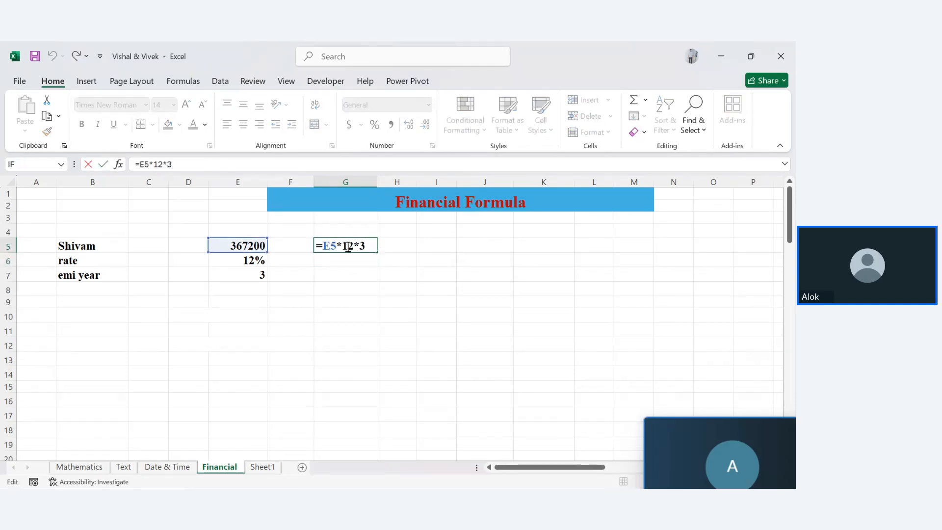
pyautogui.click(345, 247)
pyautogui.press('BackSpace')
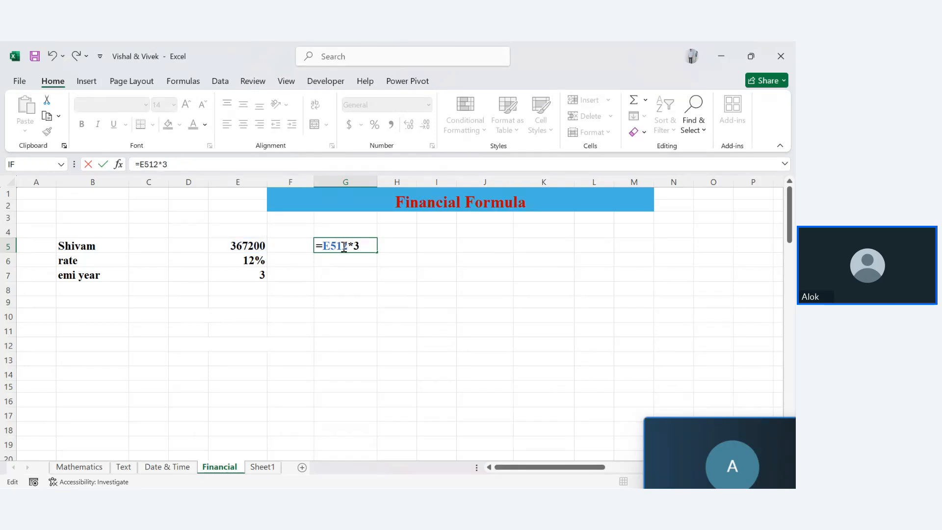
pyautogui.press('Delete')
pyautogui.press('Delete')
pyautogui.press('Delete')
pyautogui.press('Delete')
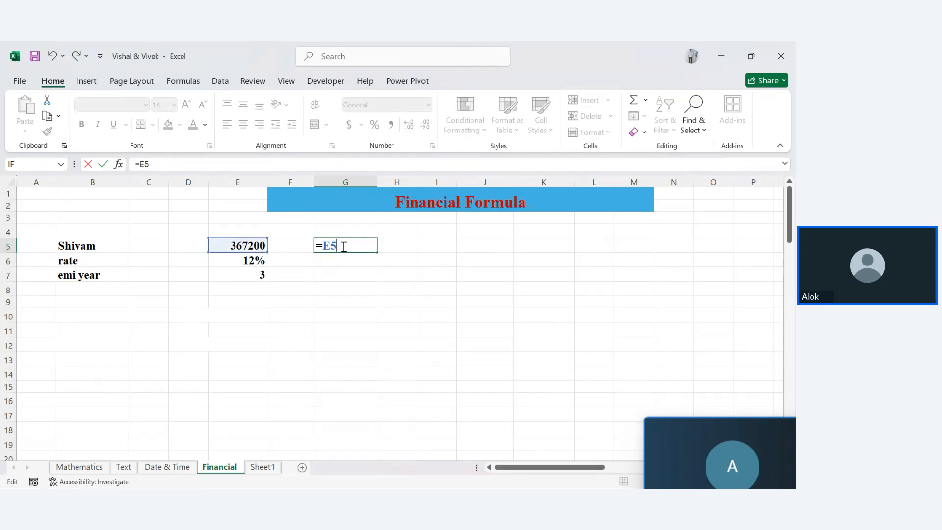
pyautogui.write('/36')
pyautogui.press('Return')
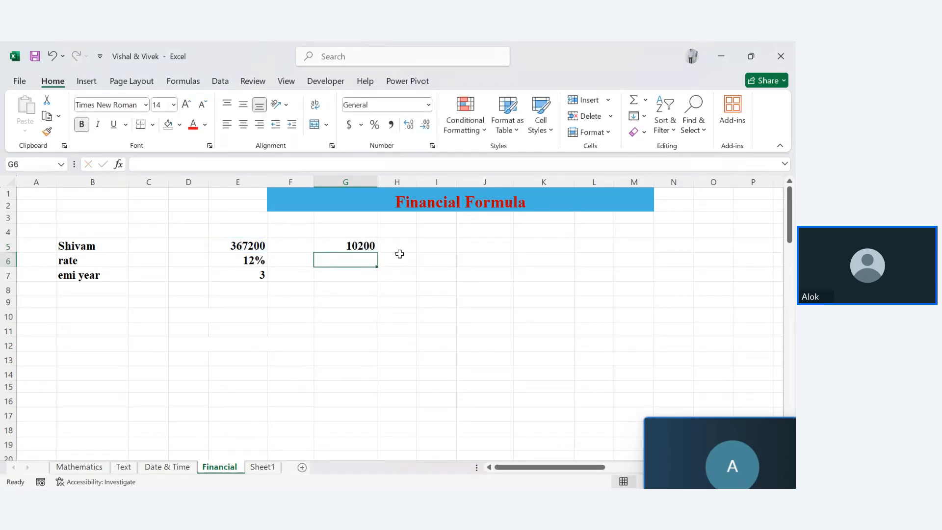
# Step: Remove the monthly amount formula from G5 and leave the cell empty
pyautogui.moveTo(218, 245); pyautogui.dragTo(311, 243)
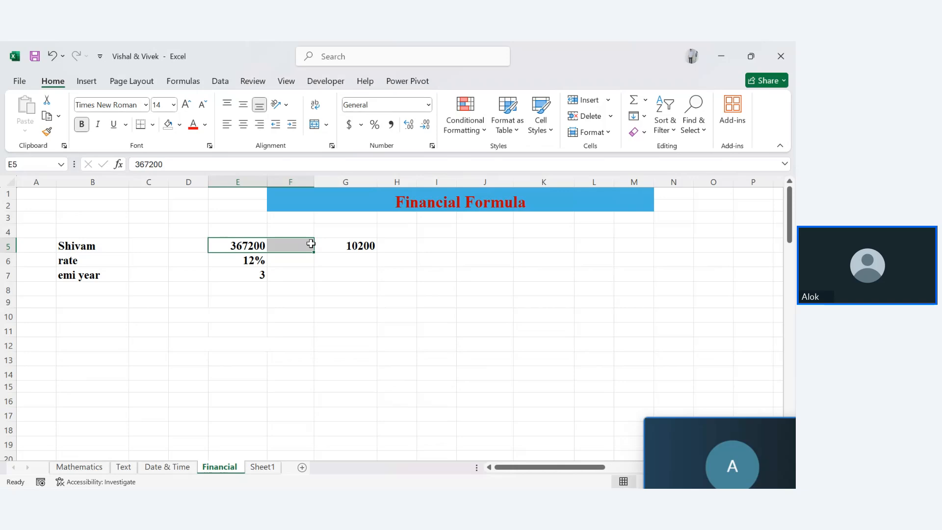
pyautogui.doubleClick(347, 246)
pyautogui.hotkey('ctrl', 'z')
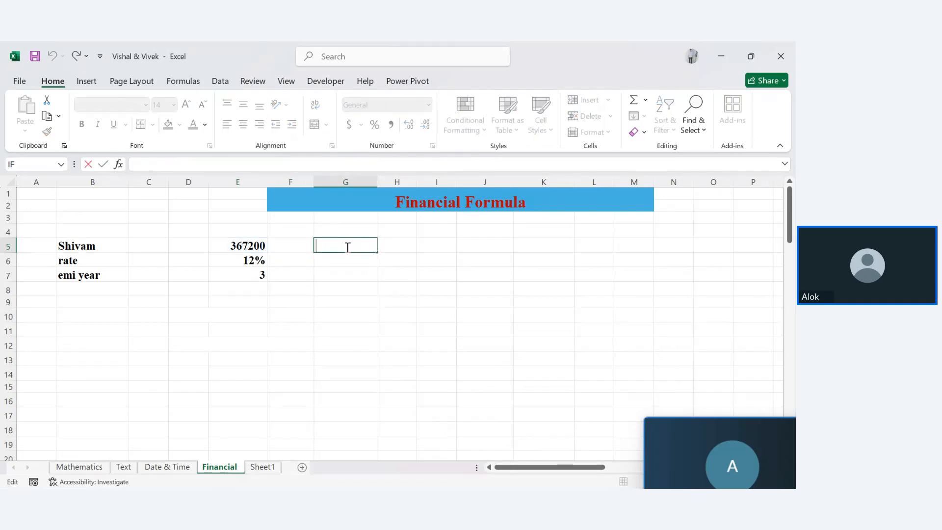
pyautogui.write('=')
pyautogui.press('Escape')
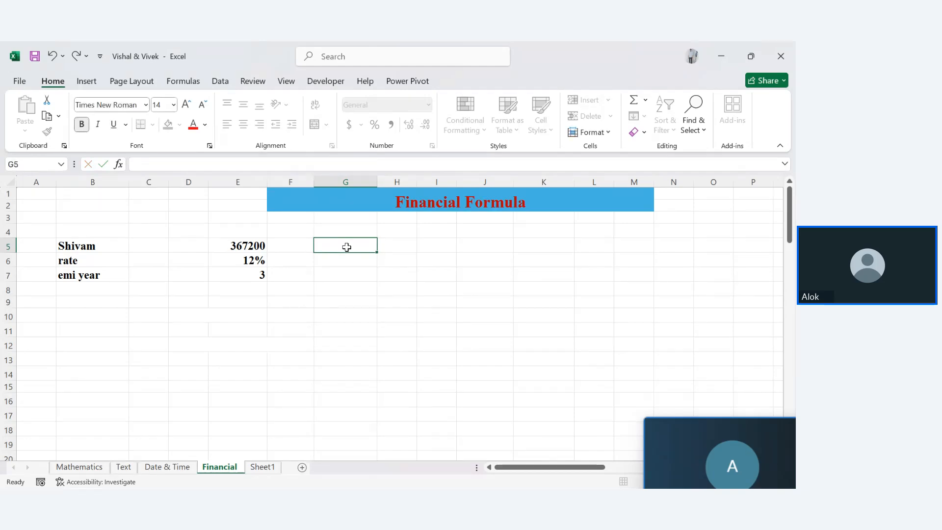
pyautogui.press('Return')
pyautogui.moveTo(43, 208); pyautogui.dragTo(445, 346)
pyautogui.click(445, 346)
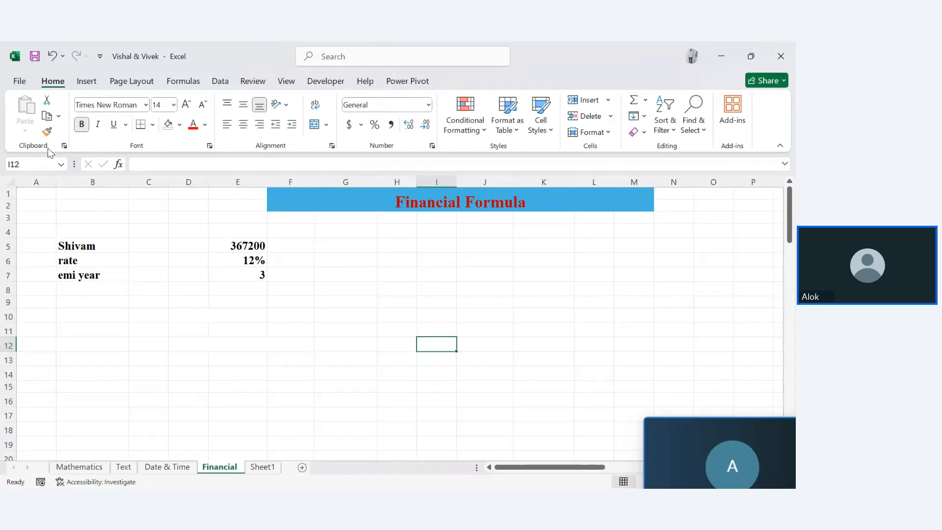
pyautogui.click(141, 179)
pyautogui.click(155, 246)
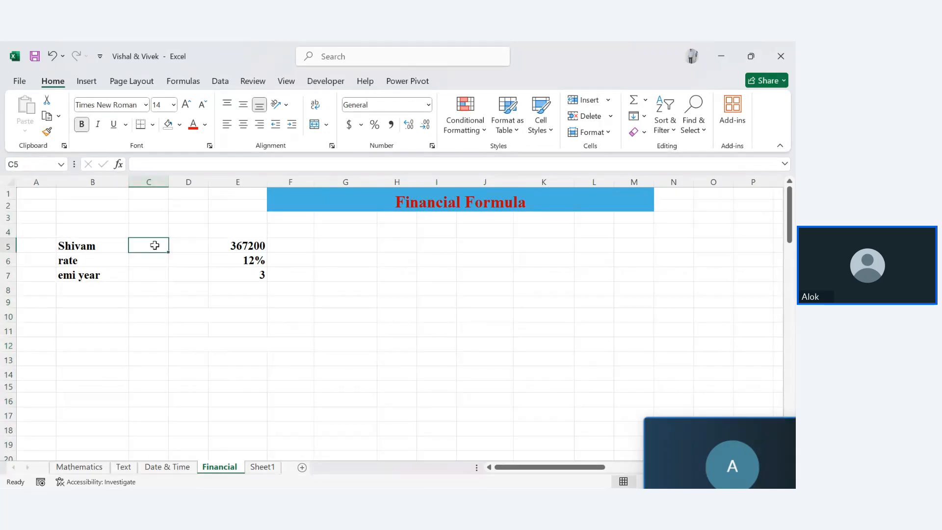
pyautogui.click(254, 249)
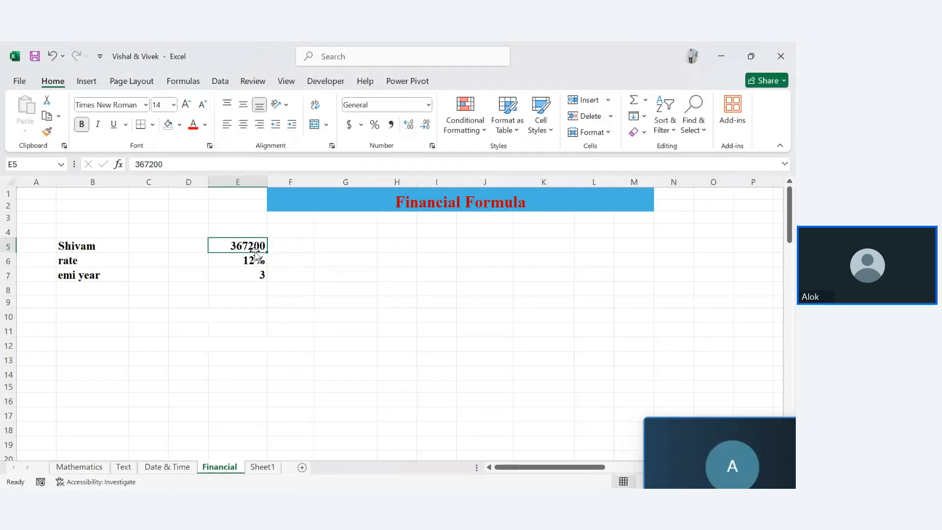
# Step: Enter the formula =E5 in cell G5 to reference the loan amount
pyautogui.click(316, 250)
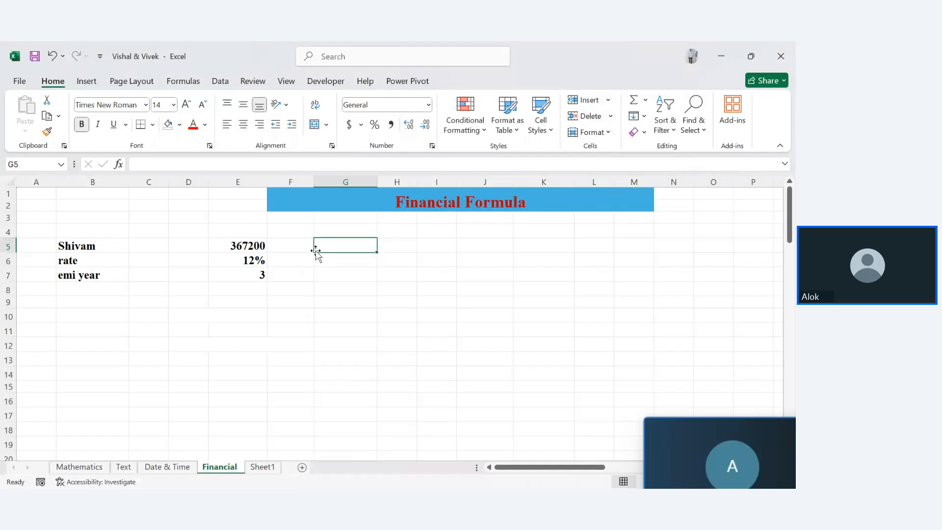
pyautogui.write('=')
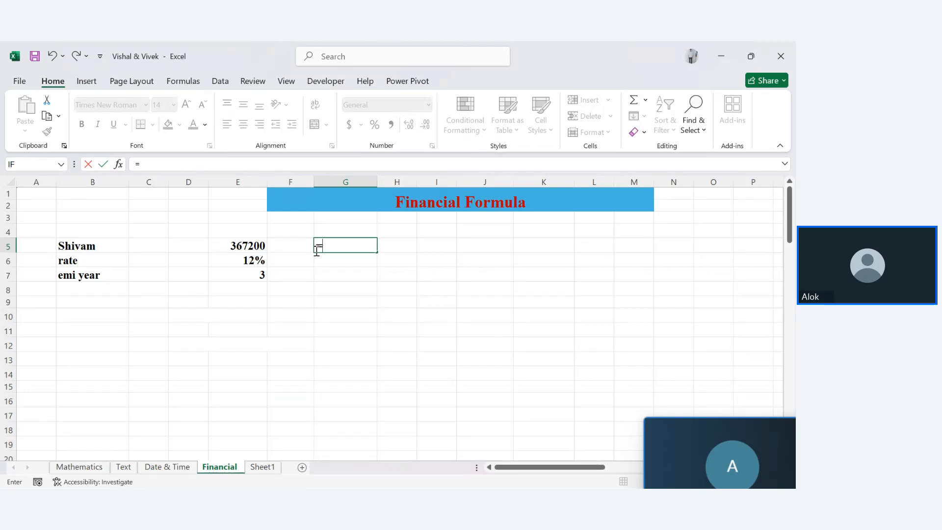
pyautogui.click(254, 247)
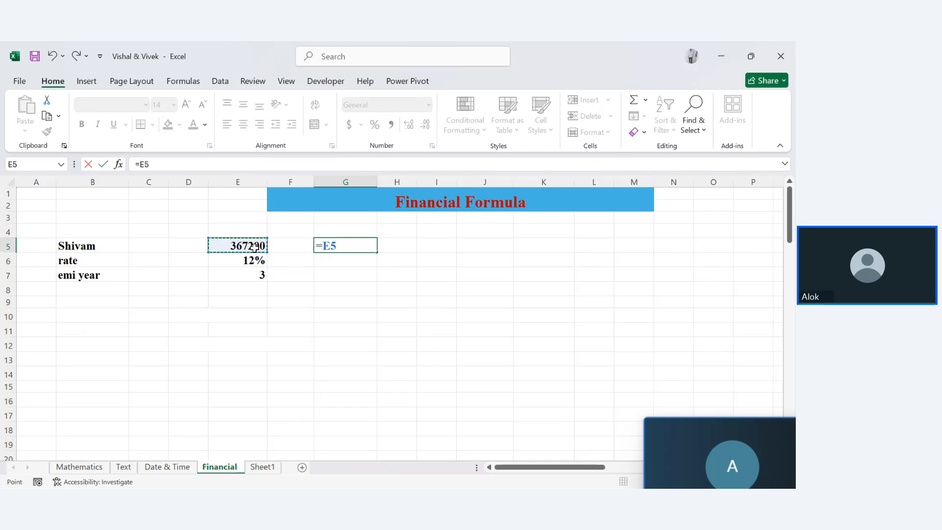
pyautogui.press('Return')
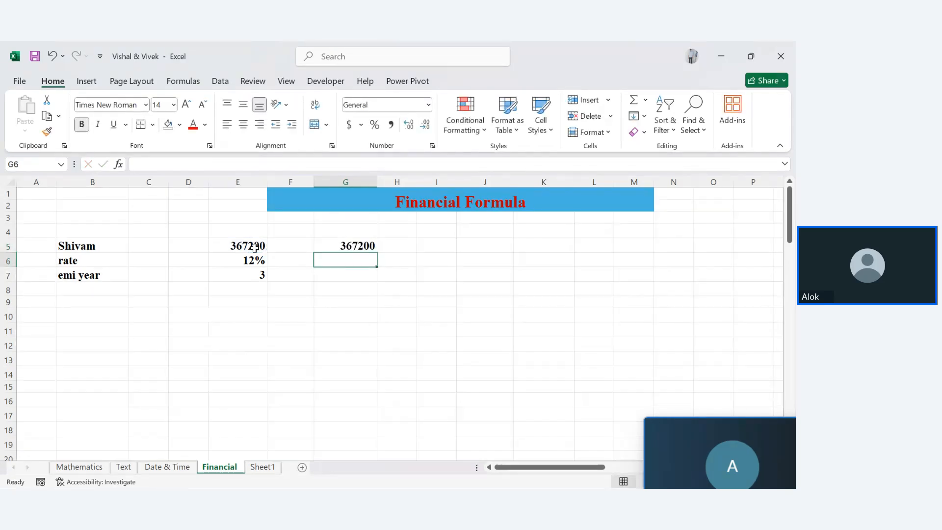
pyautogui.doubleClick(322, 243)
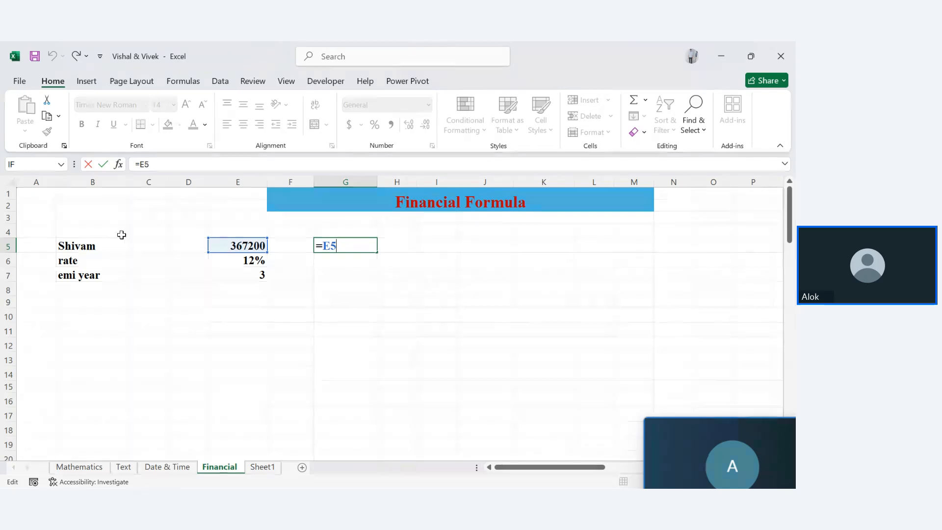
pyautogui.press('Return')
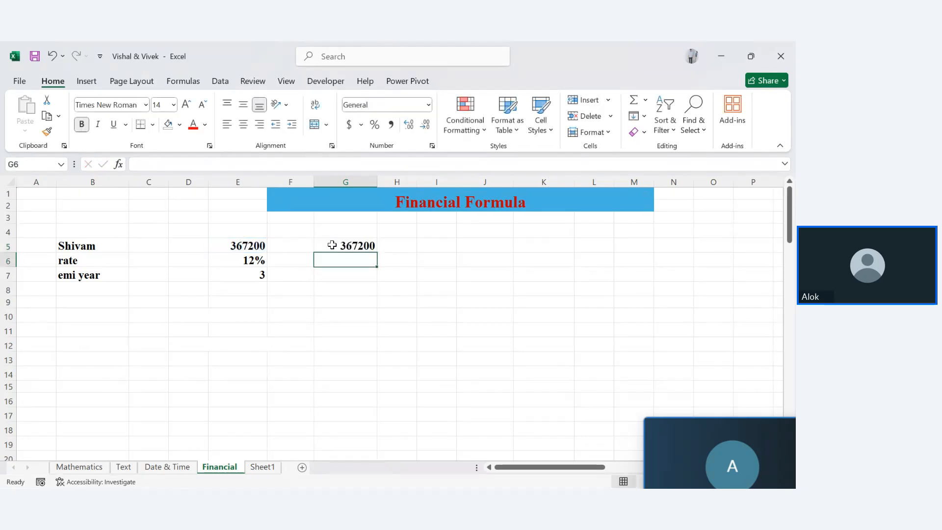
pyautogui.write('E5')
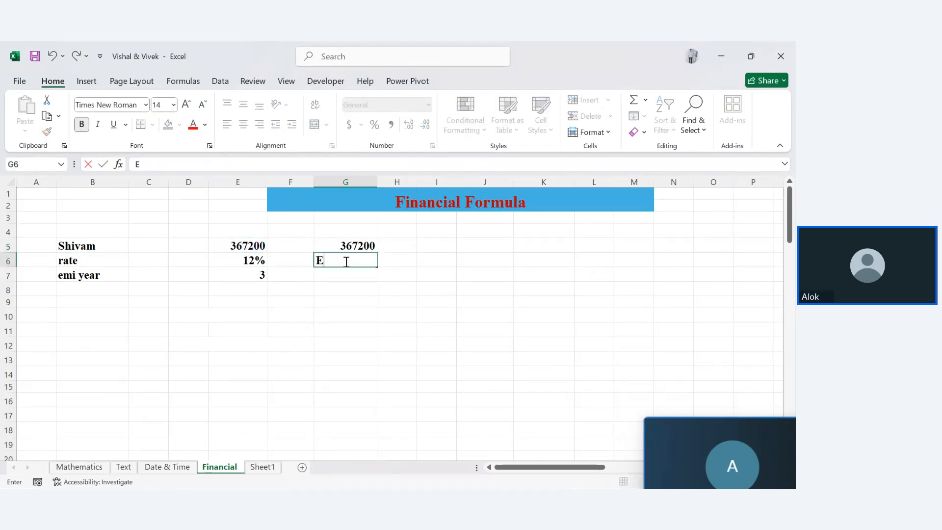
pyautogui.press('Return')
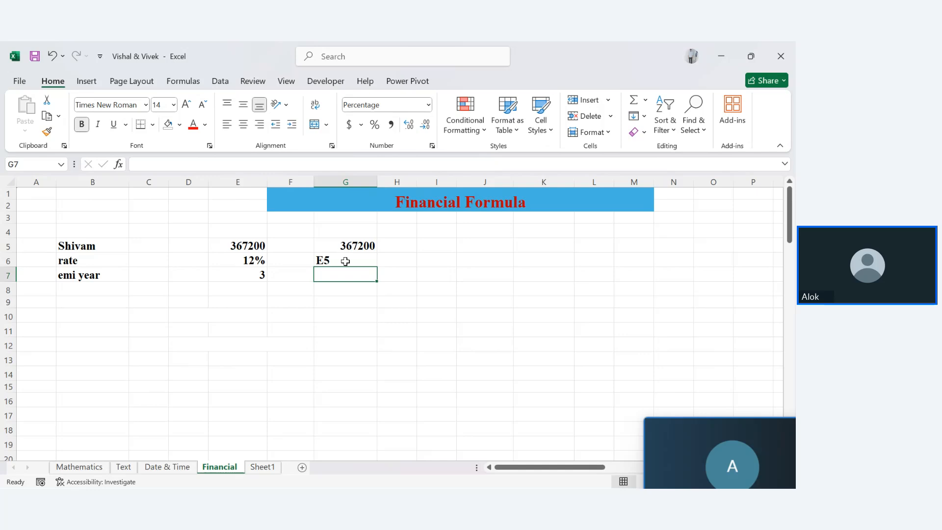
pyautogui.click(358, 259)
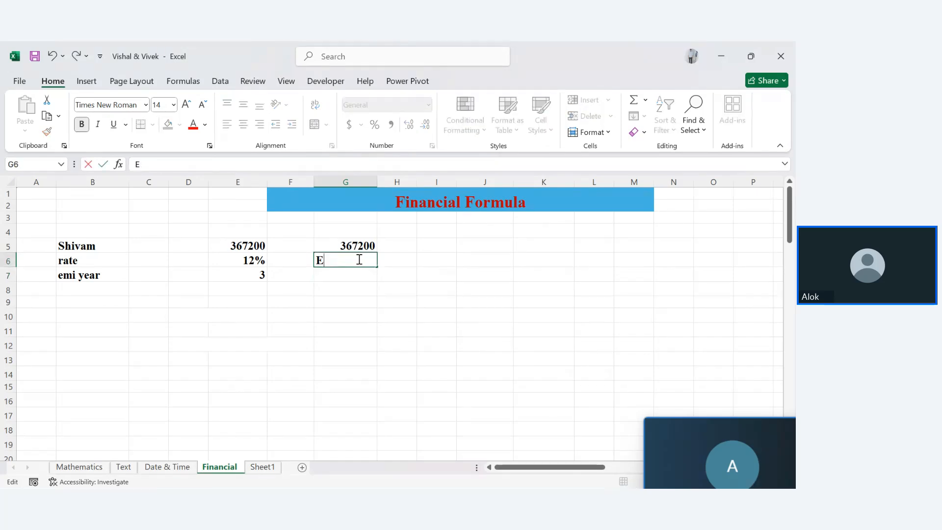
pyautogui.press('Delete')
# Step: Extend the formula in G5 to =E5/36 to divide the loan amount over 36 months
pyautogui.doubleClick(368, 243)
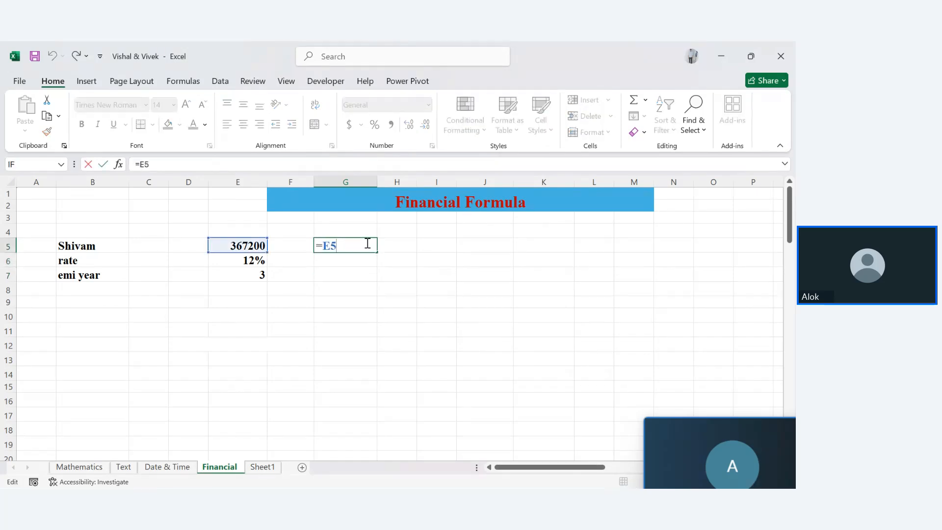
pyautogui.write('/36')
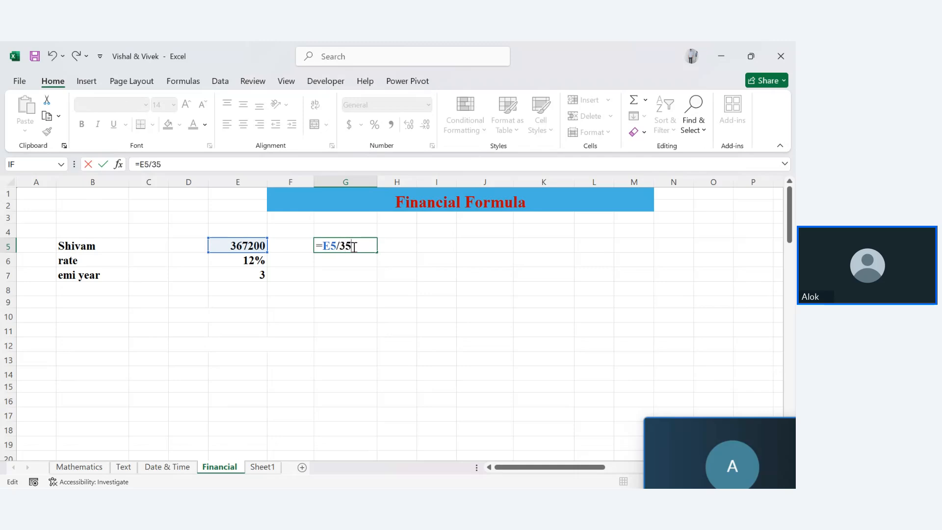
pyautogui.press('Return')
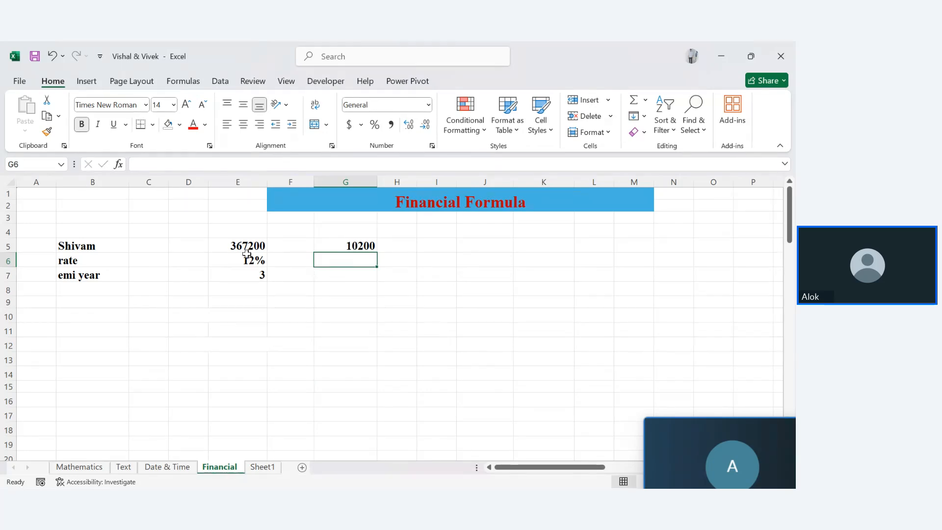
# Step: Shorten the label in B7 to "year" by removing its first word
pyautogui.click(247, 250)
pyautogui.click(245, 259)
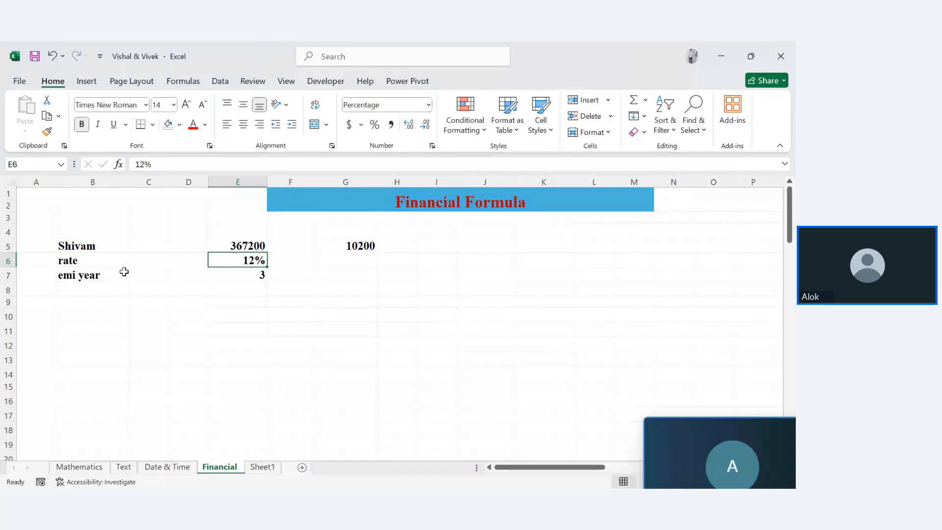
pyautogui.doubleClick(88, 277)
pyautogui.press('BackSpace')
pyautogui.press('BackSpace')
pyautogui.press('BackSpace')
pyautogui.press('BackSpace')
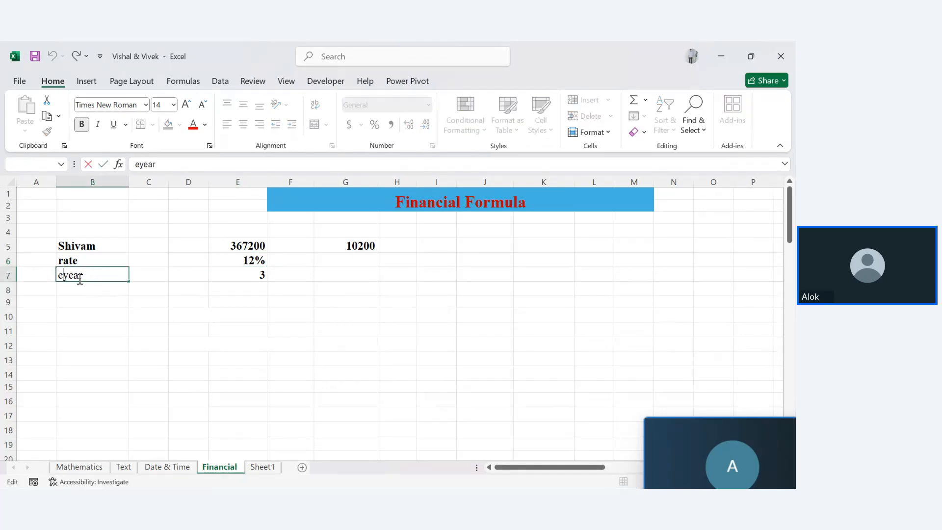
pyautogui.press('Return')
# Step: Add the label "emi" in cell B10 below the loan details
pyautogui.click(75, 316)
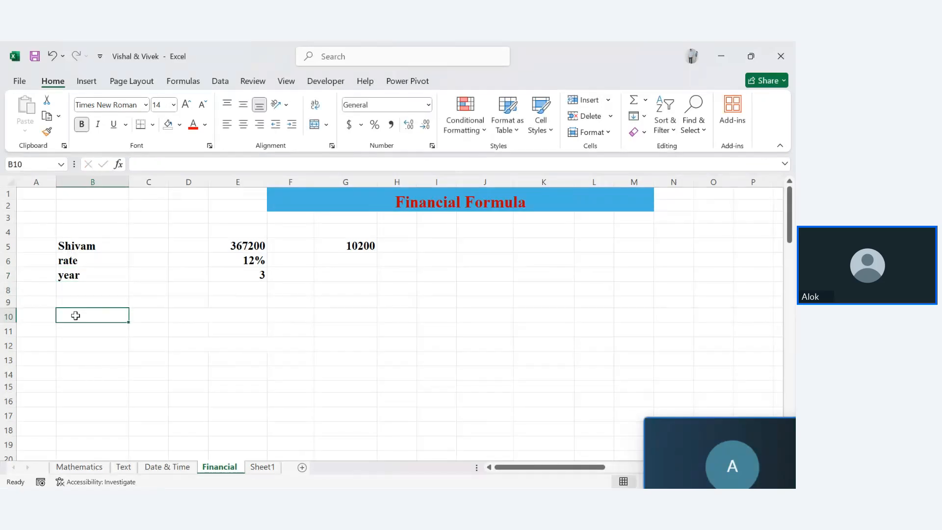
pyautogui.write('emit')
pyautogui.press('Return')
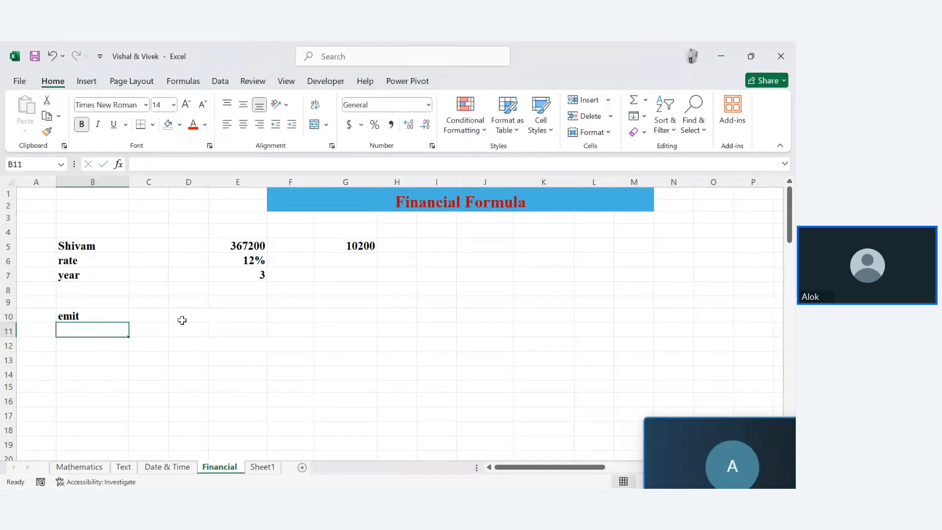
pyautogui.click(217, 318)
pyautogui.click(89, 316)
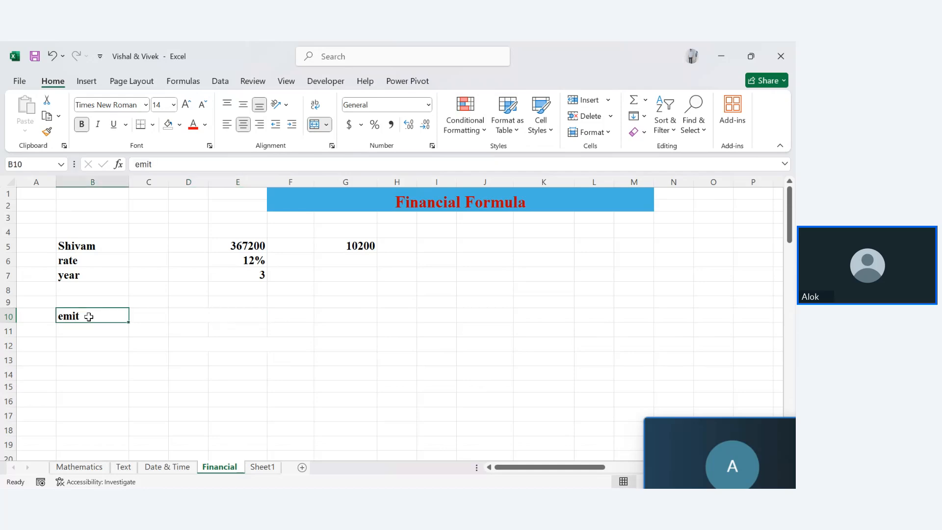
pyautogui.doubleClick(89, 316)
pyautogui.press('BackSpace')
pyautogui.press('Return')
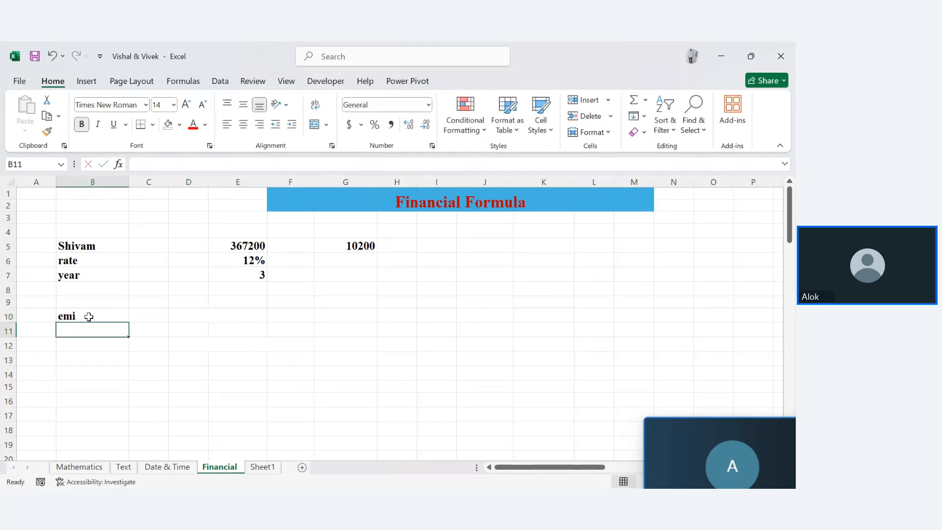
# Step: Enter the function name PMT as text in C10 beside the emi label
pyautogui.click(150, 316)
pyautogui.write('PTM')
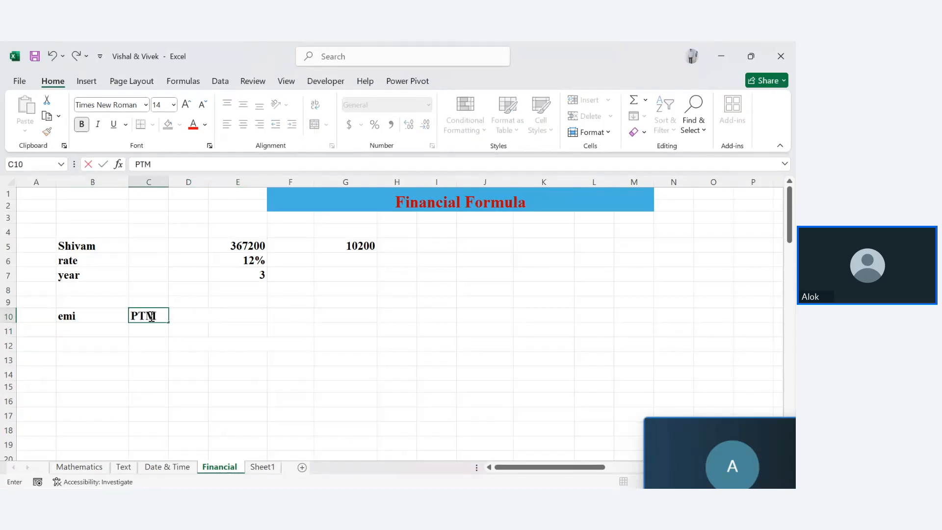
pyautogui.press('Return')
pyautogui.doubleClick(156, 314)
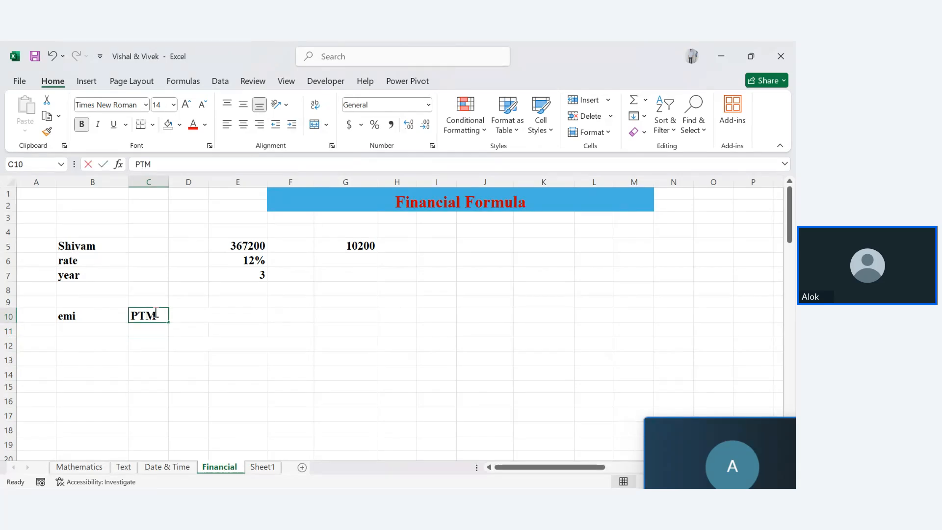
pyautogui.press('BackSpace')
pyautogui.press('BackSpace')
pyautogui.press('BackSpace')
pyautogui.write('PMT')
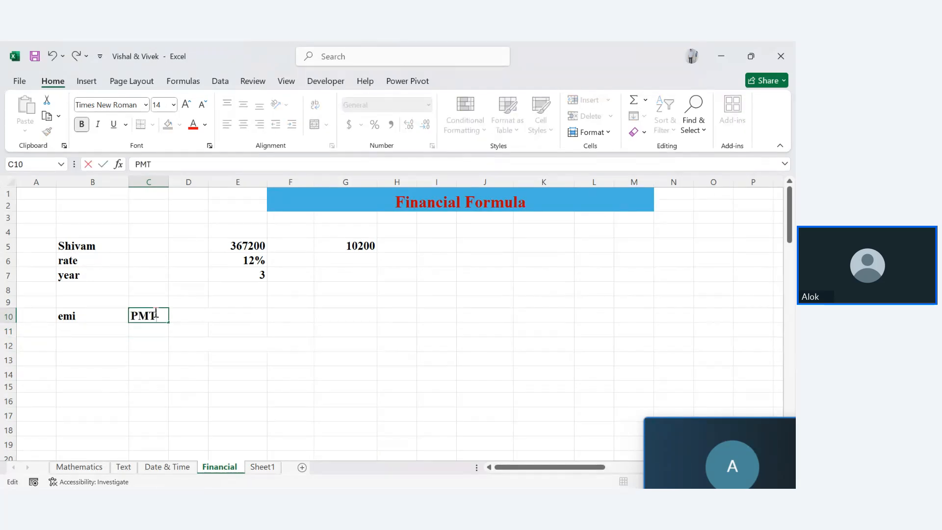
pyautogui.press('Return')
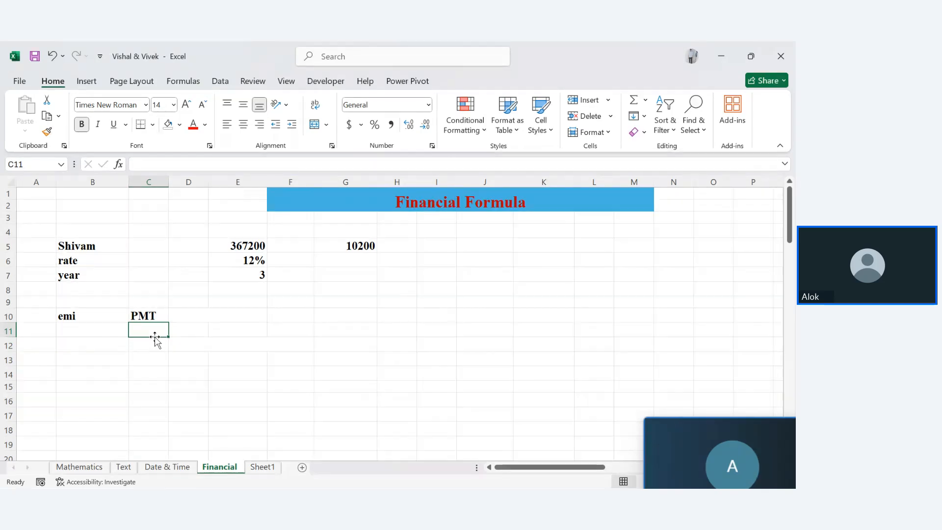
# Step: Start a PMT formula in merged cell D10 with the monthly rate E6/12 as its first argument
pyautogui.click(232, 318)
pyautogui.write('=')
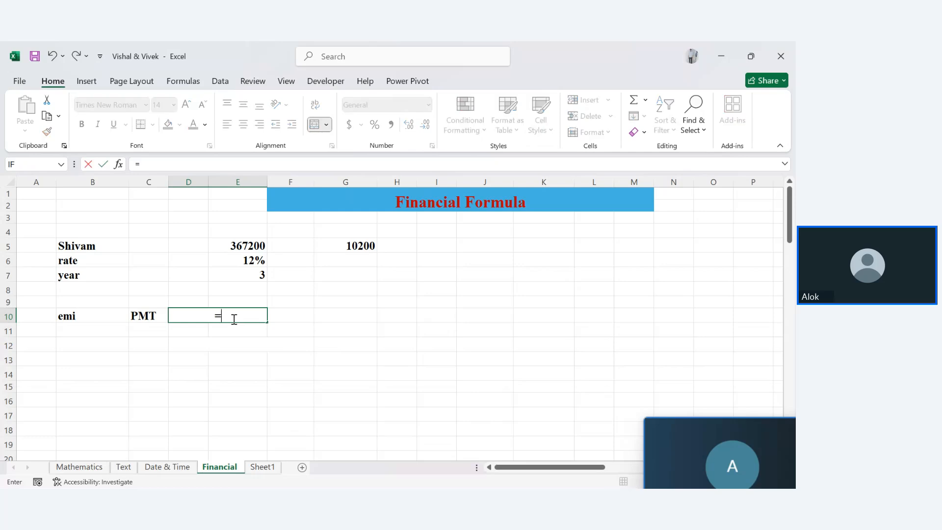
pyautogui.write('PMT')
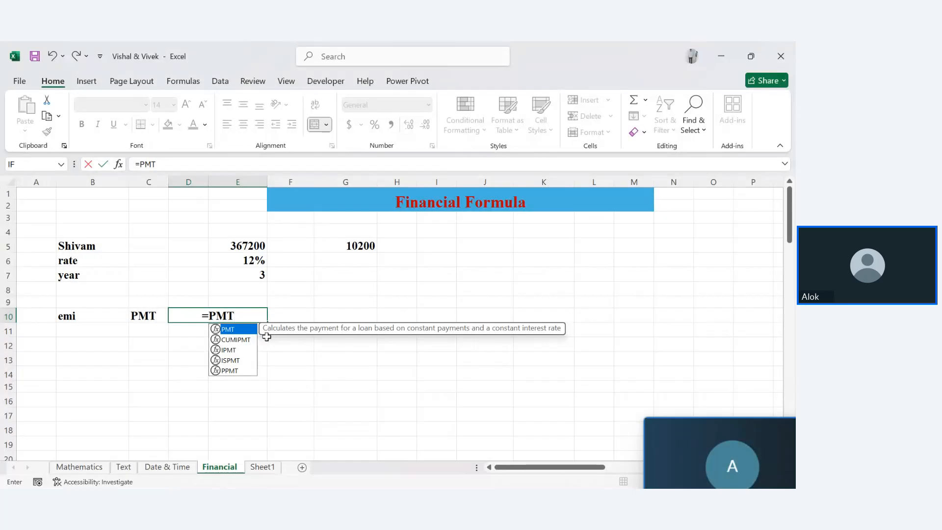
pyautogui.press('Tab')
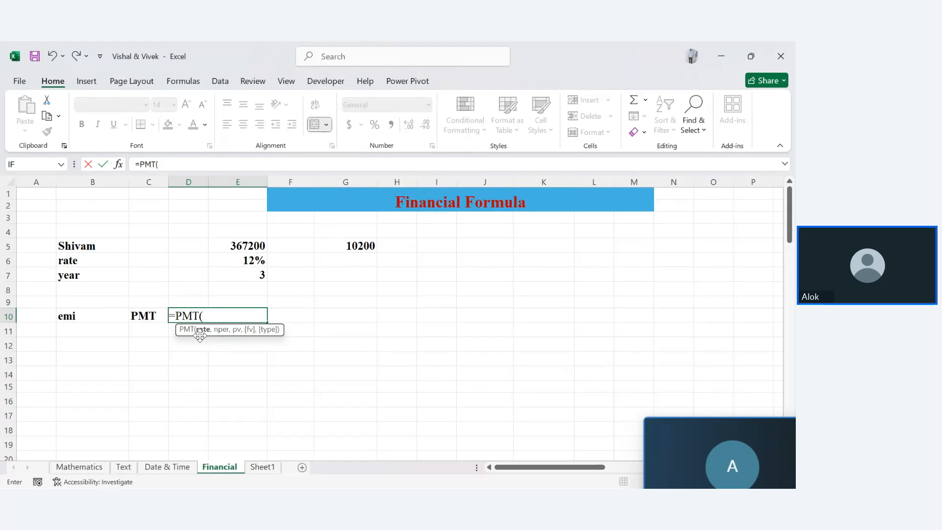
pyautogui.click(252, 263)
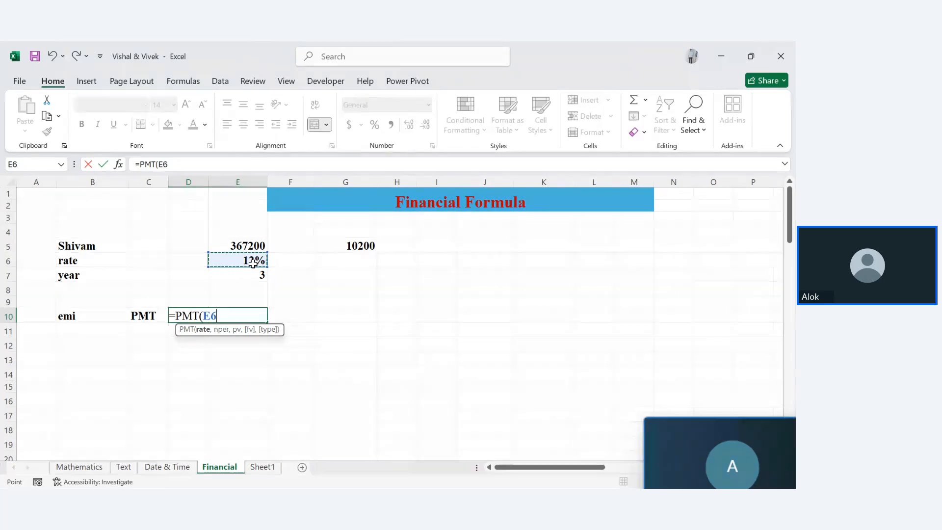
pyautogui.write('/')
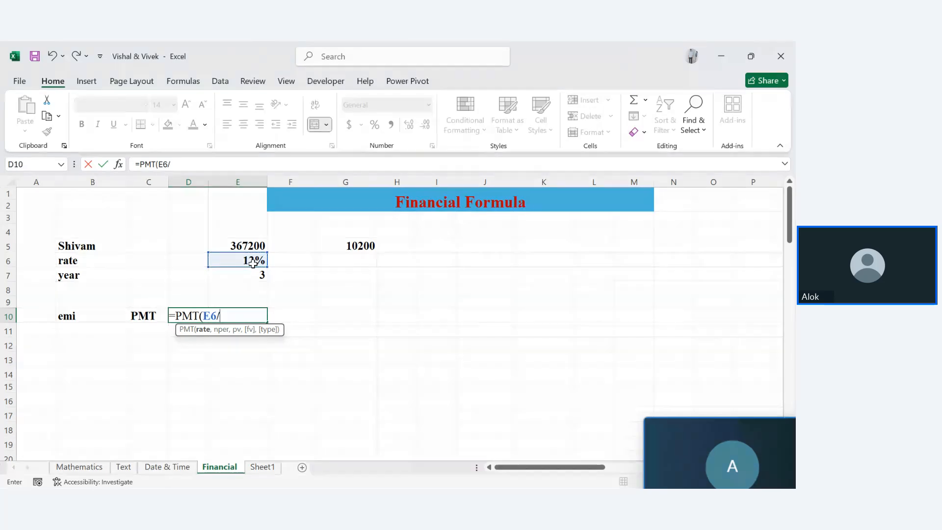
pyautogui.write('12')
pyautogui.write(',')
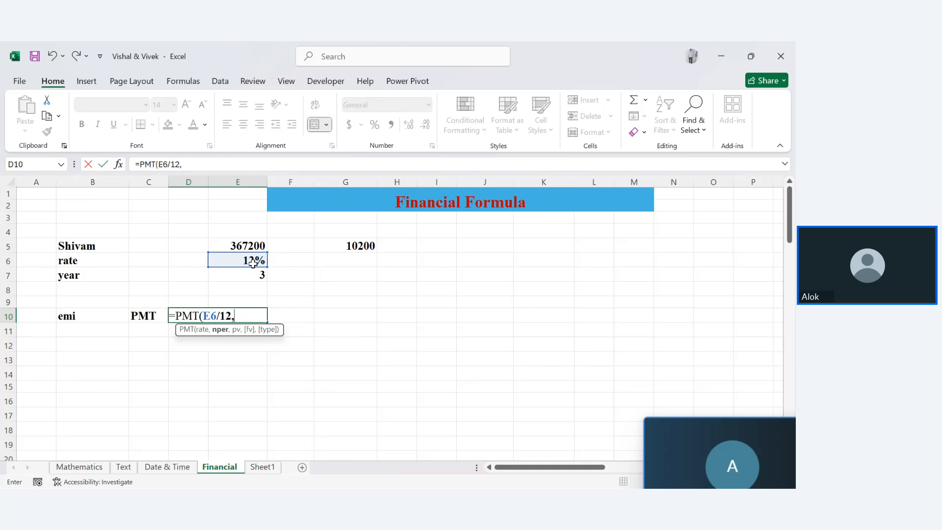
# Step: Complete the PMT formula in D10 with E7*12 as the number of periods and E5 as the present value
pyautogui.click(256, 274)
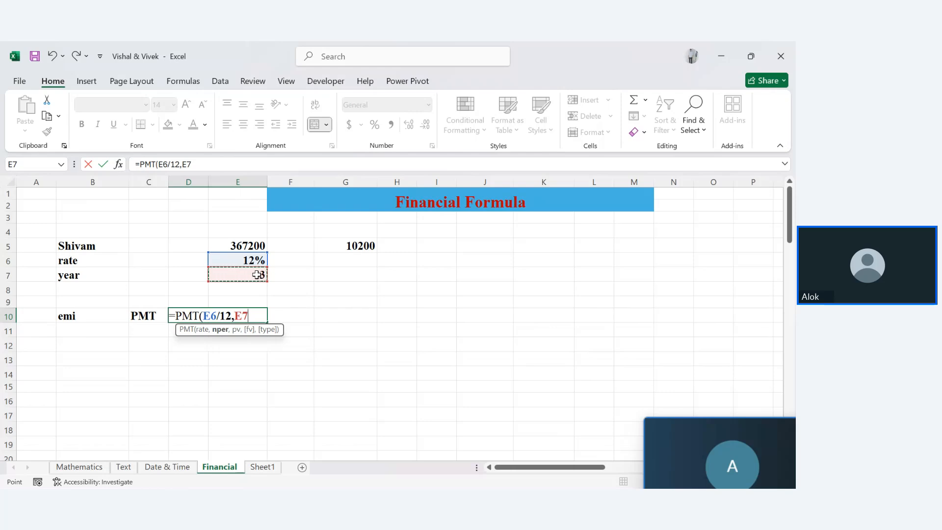
pyautogui.write('*12')
pyautogui.write(',')
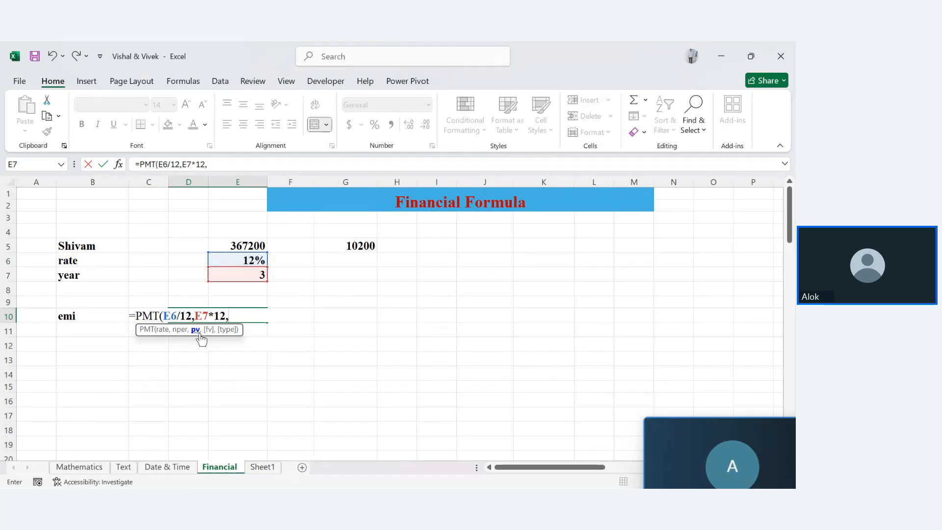
pyautogui.click(231, 249)
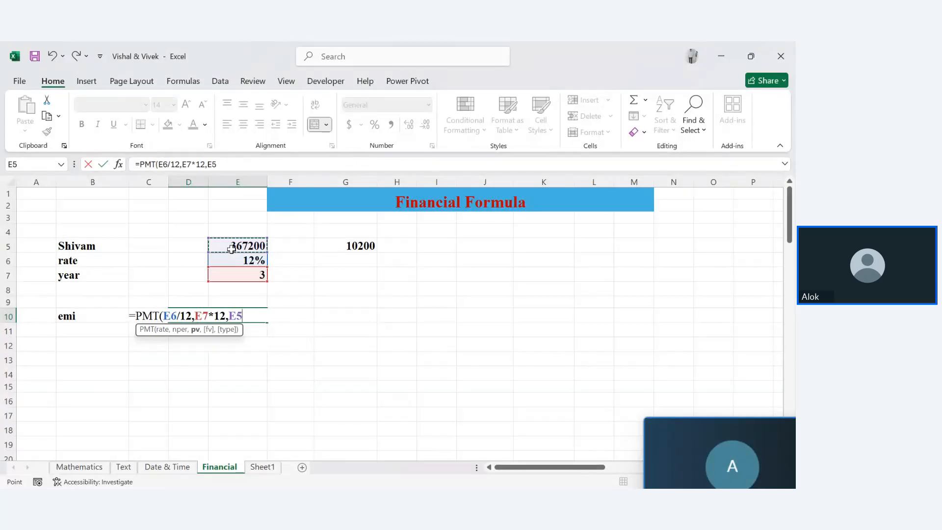
pyautogui.write(')')
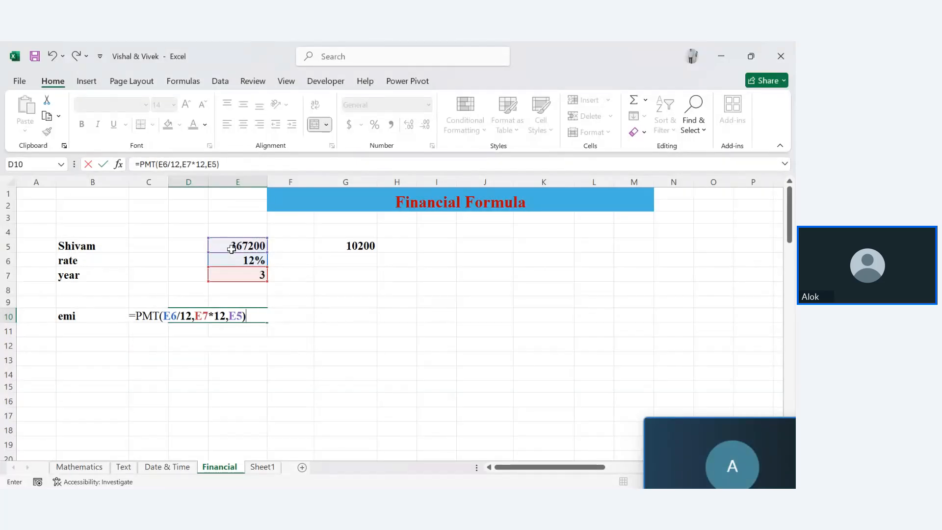
pyautogui.press('Return')
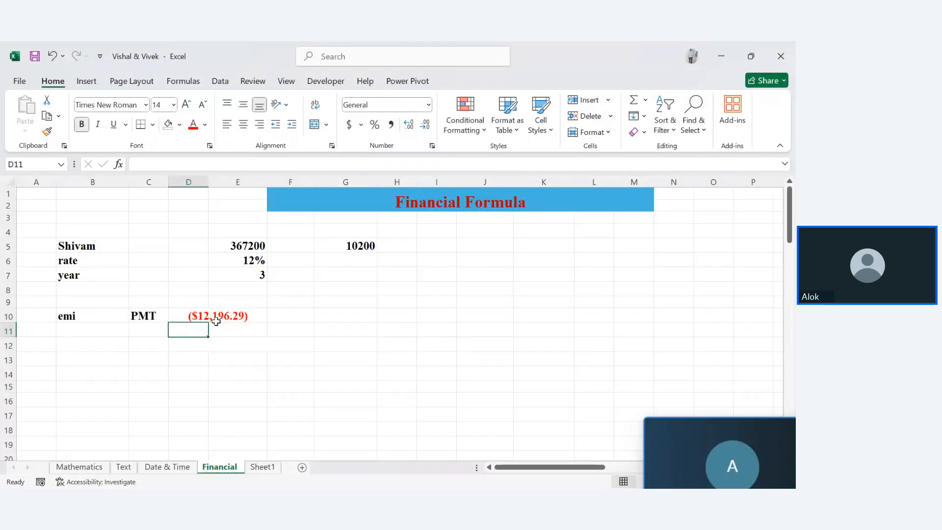
pyautogui.doubleClick(240, 317)
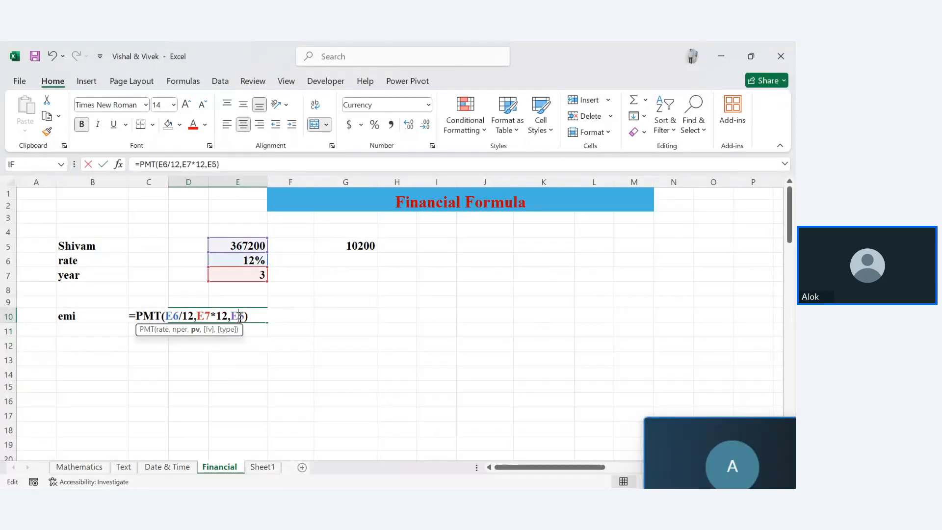
pyautogui.click(138, 317)
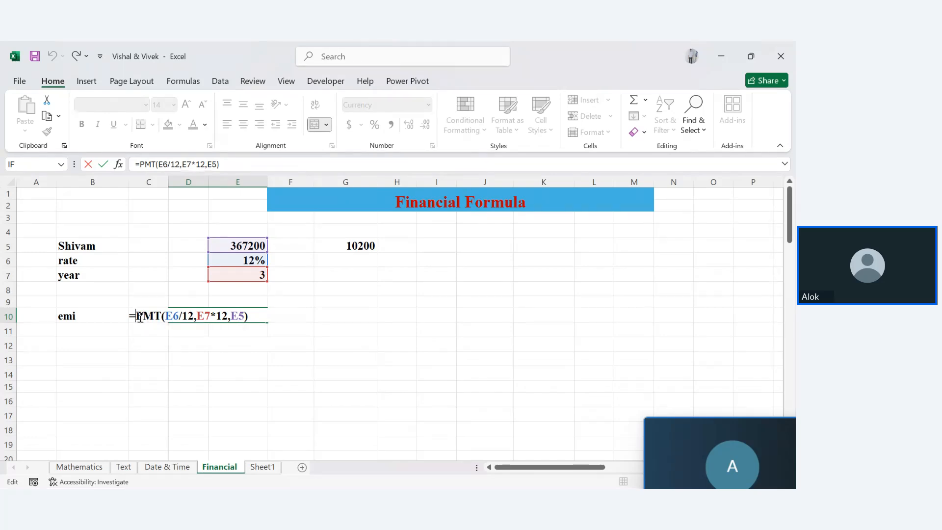
pyautogui.press('Return')
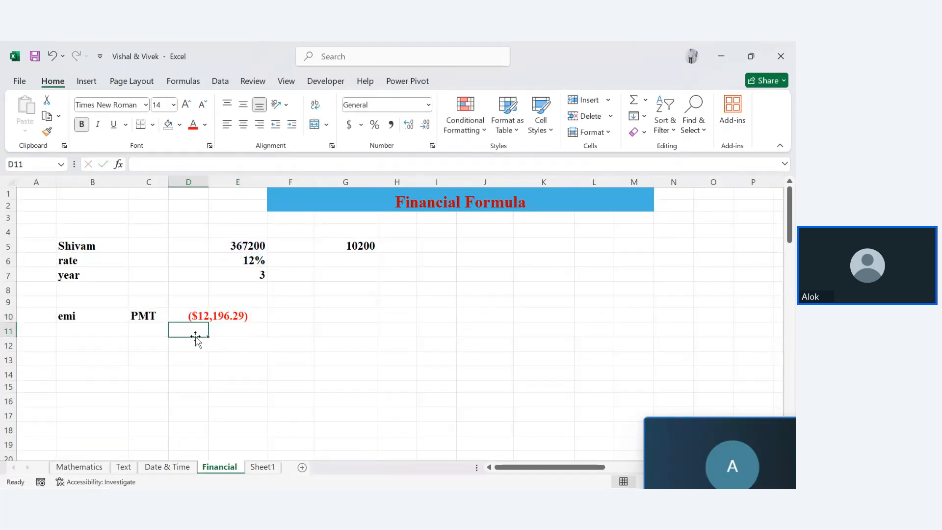
# Step: Apply the Number format to the EMI result in D10
pyautogui.click(224, 312)
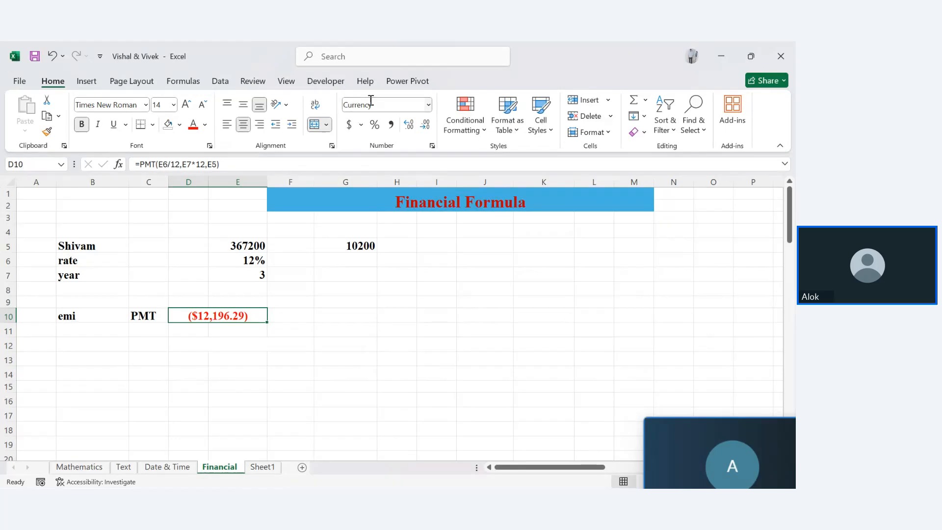
pyautogui.click(428, 105)
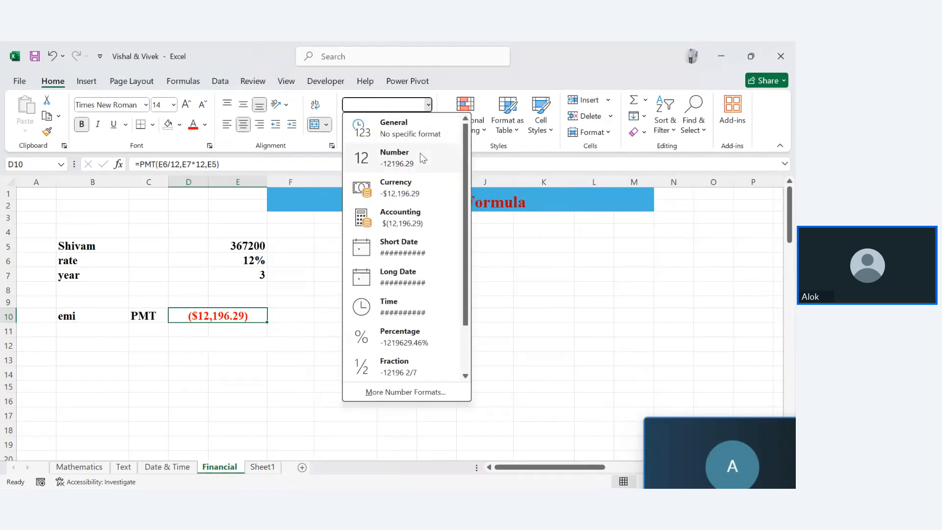
pyautogui.click(419, 154)
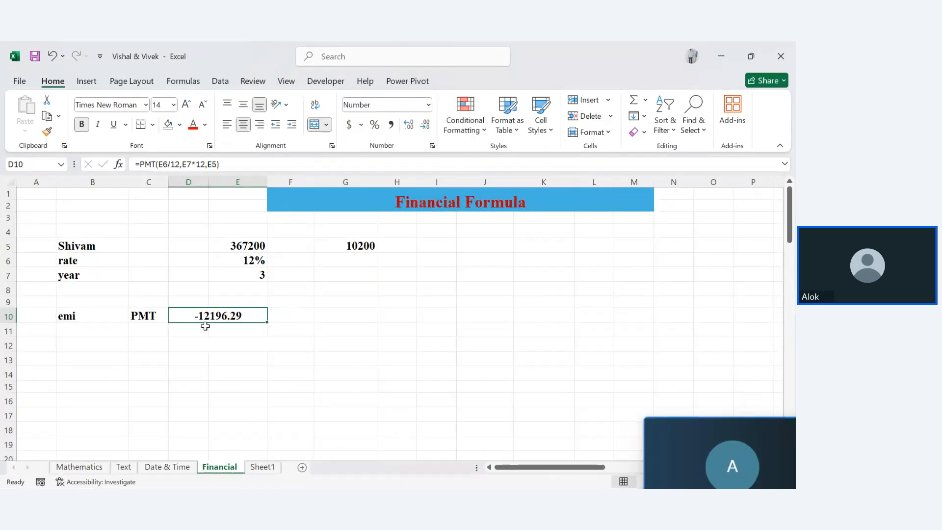
# Step: Put a minus sign before PMT in the D10 formula so the EMI is returned as a positive amount
pyautogui.doubleClick(193, 315)
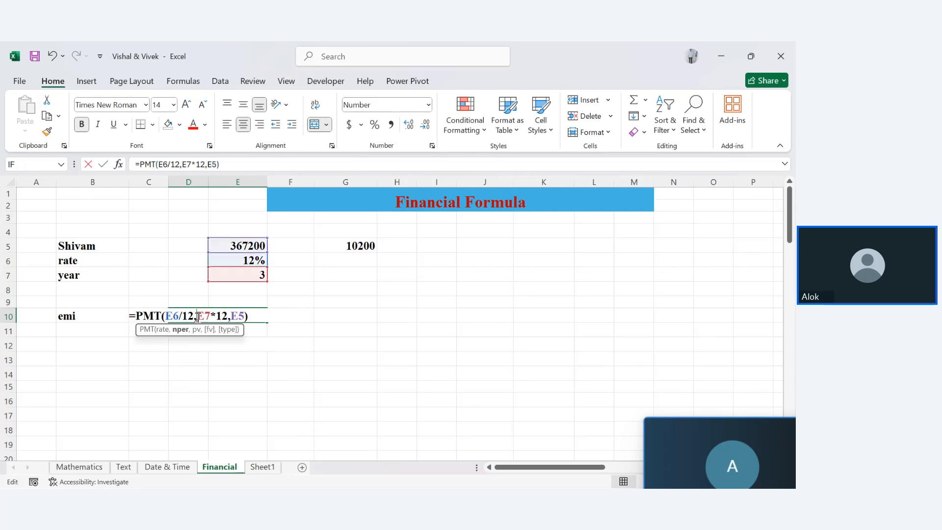
pyautogui.click(135, 316)
pyautogui.write('-')
pyautogui.press('Return')
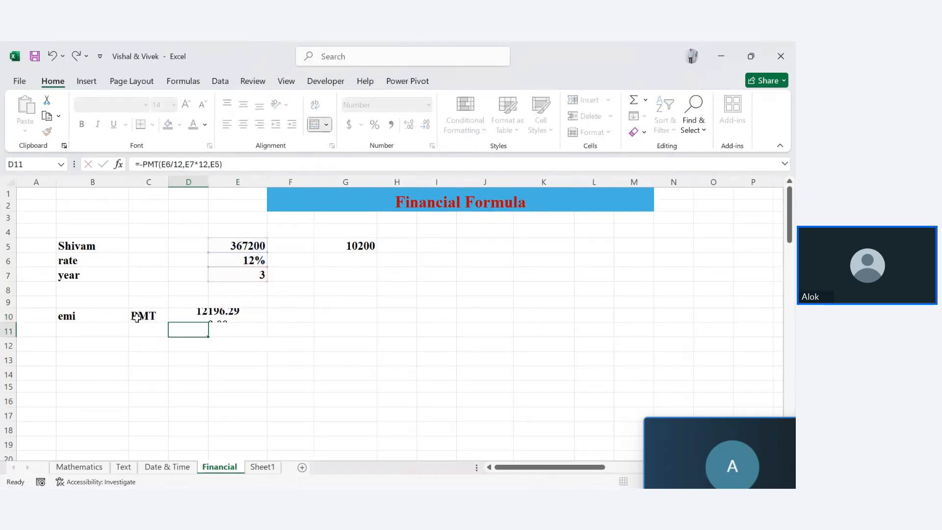
# Step: Apply the Currency format to the EMI result in D10
pyautogui.click(231, 313)
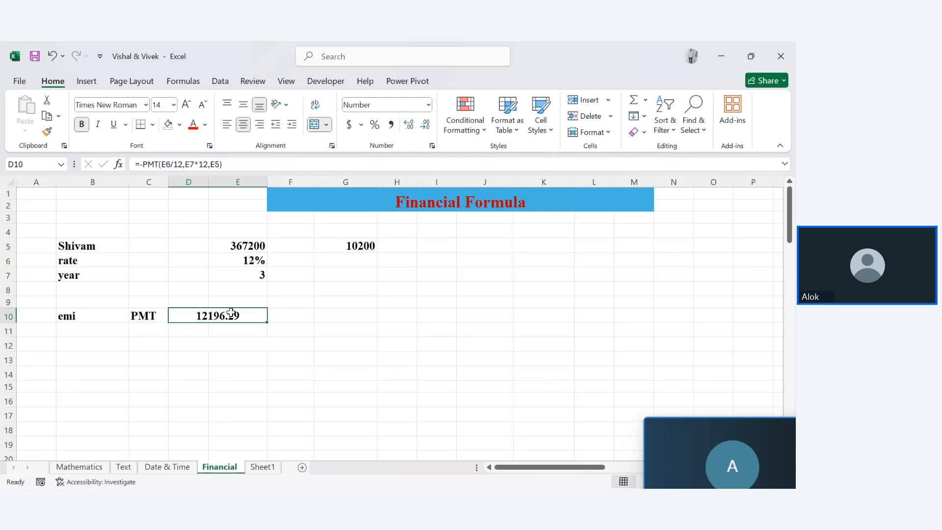
pyautogui.click(428, 105)
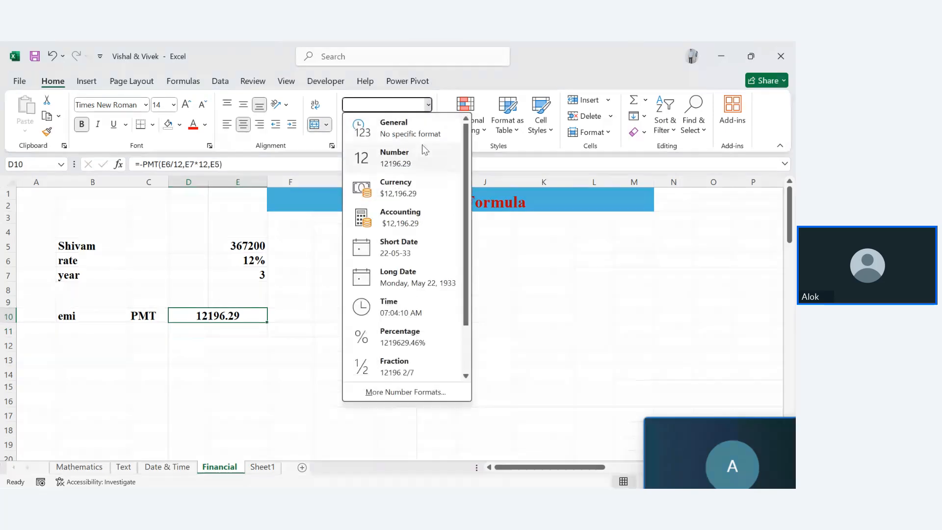
pyautogui.click(421, 188)
pyautogui.click(227, 388)
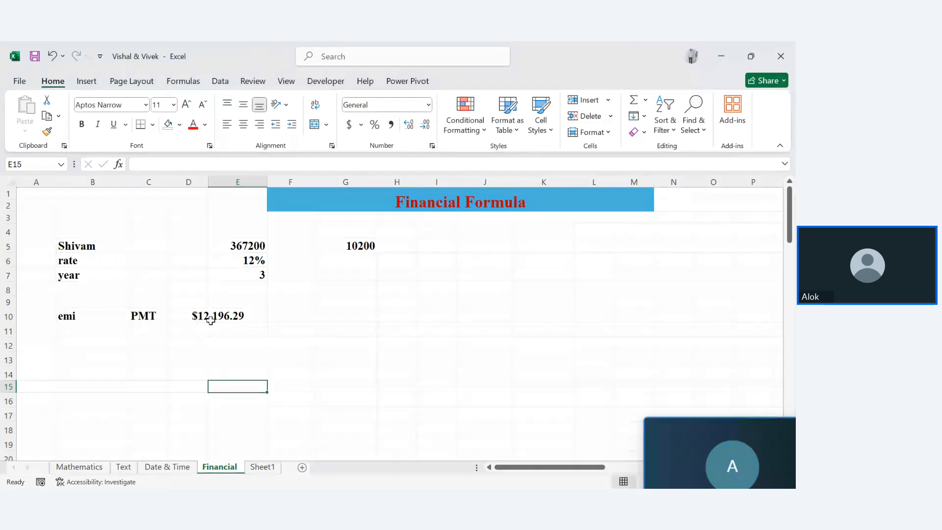
# Step: Open the detailed number format settings for the EMI in D10 and browse the available currency symbols
pyautogui.click(243, 317)
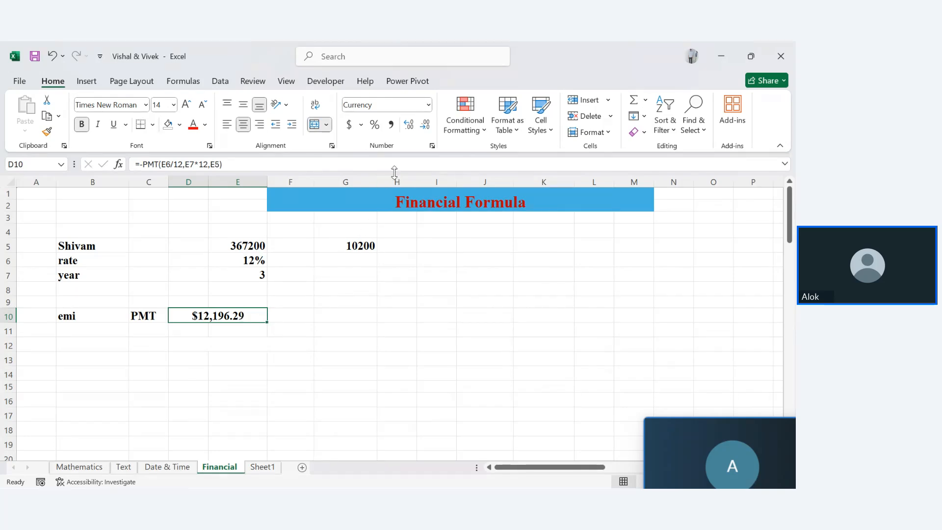
pyautogui.click(432, 145)
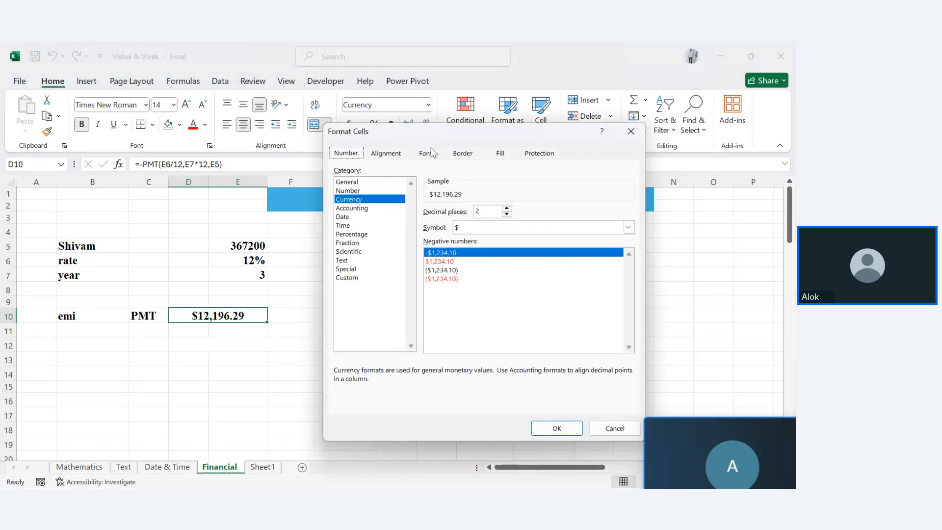
pyautogui.click(489, 229)
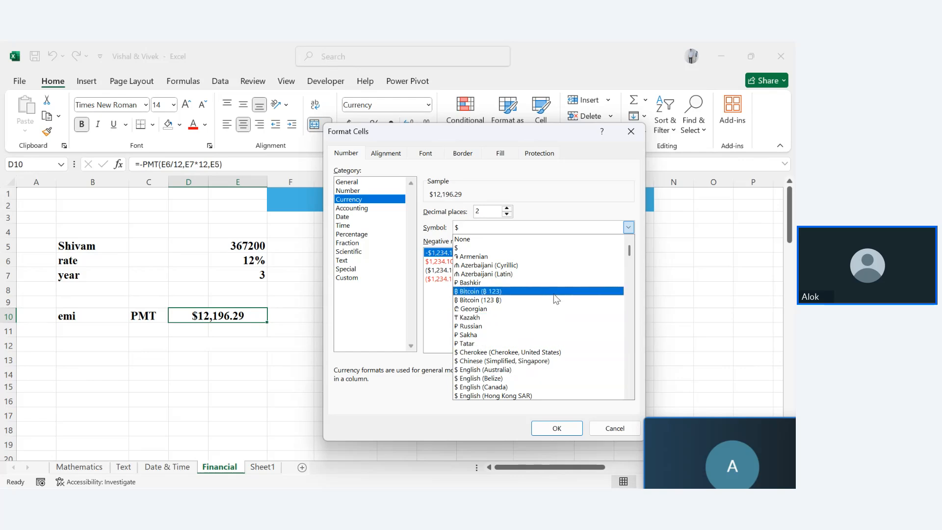
pyautogui.moveTo(629, 252); pyautogui.dragTo(634, 275)
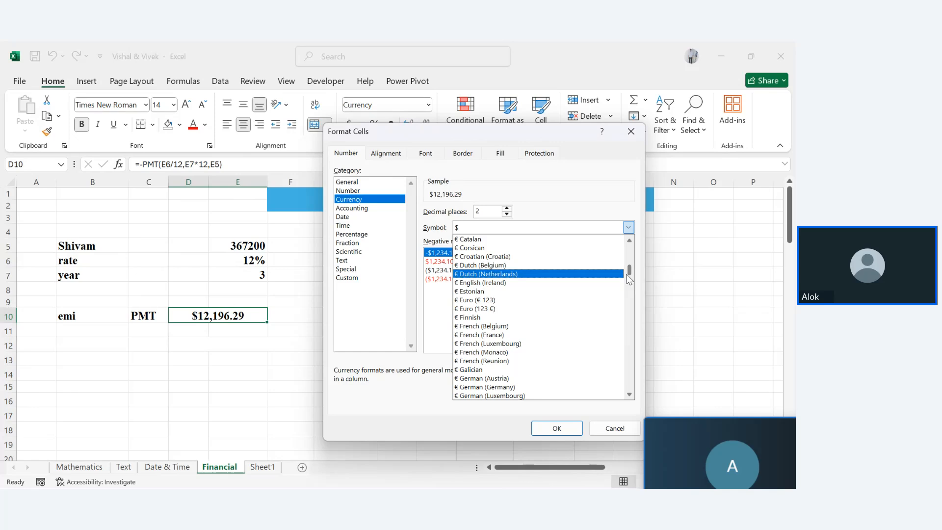
pyautogui.scroll(-7, 628, 277)
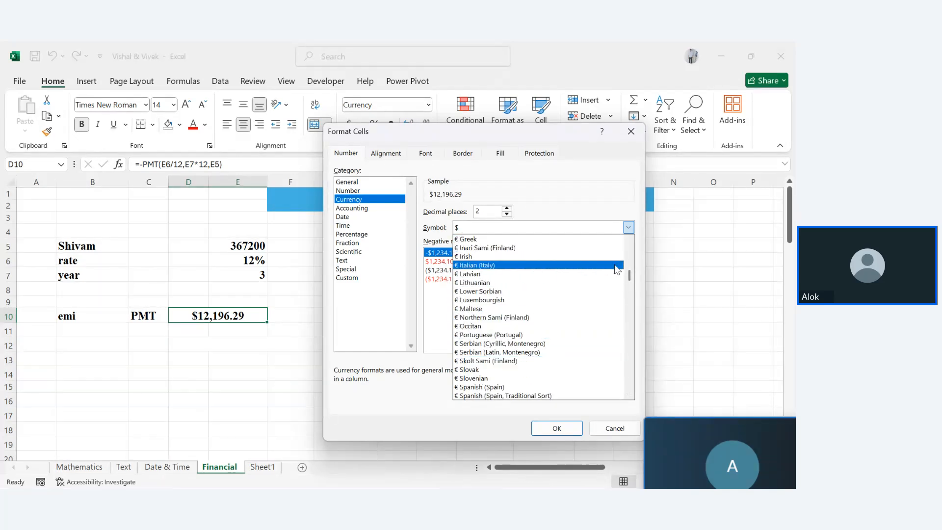
pyautogui.moveTo(627, 275); pyautogui.dragTo(628, 278)
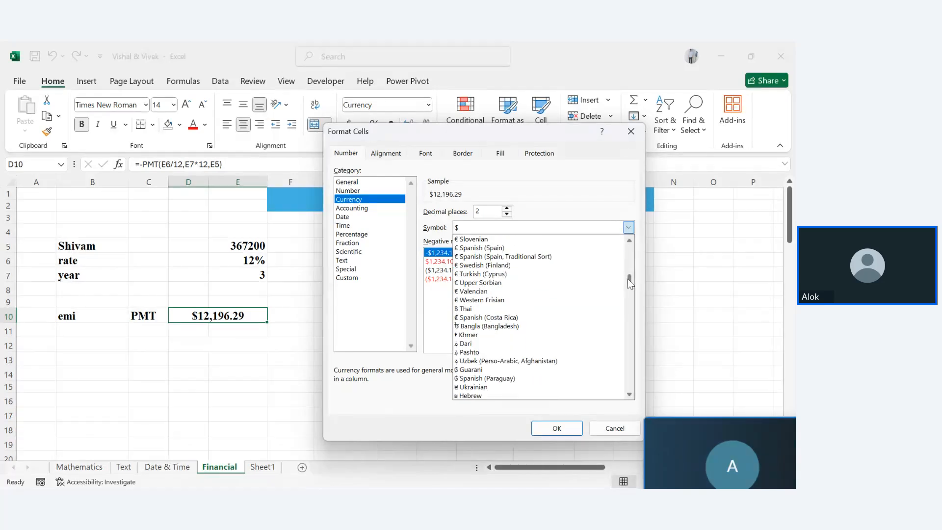
# Step: Try UAH as the currency symbol for the EMI in D10
pyautogui.click(468, 229)
pyautogui.click(468, 229)
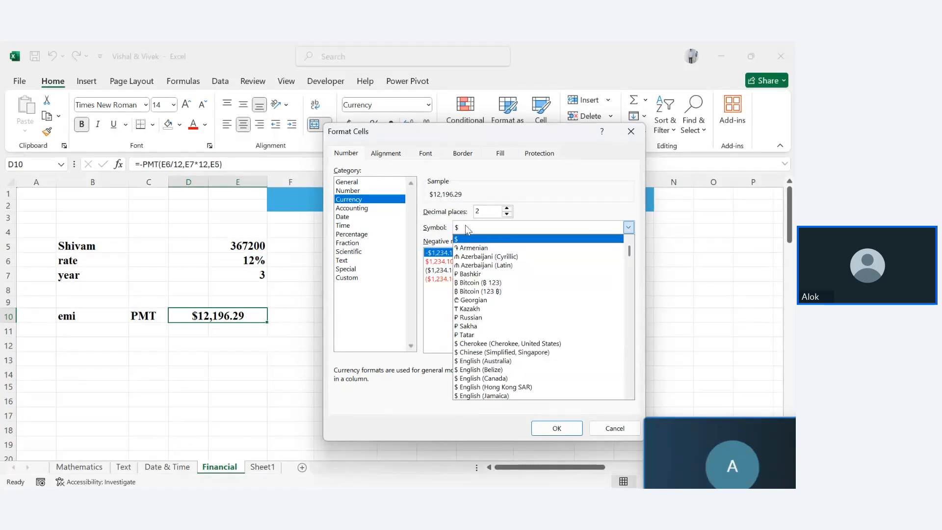
pyautogui.press('h')
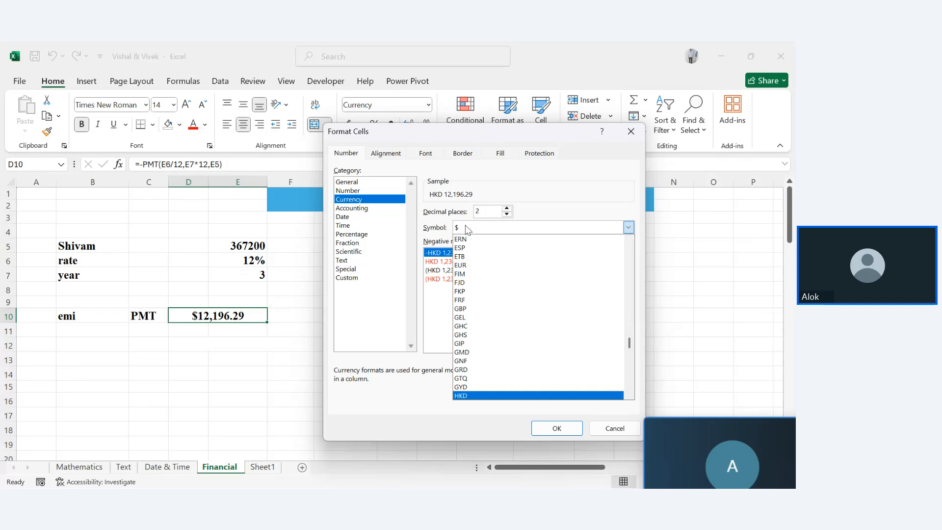
pyautogui.press('r')
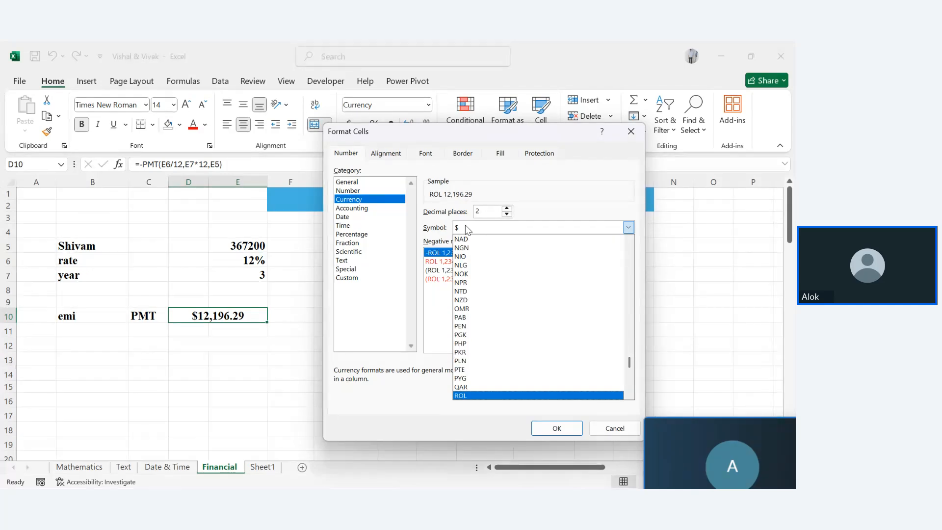
pyautogui.press('u')
pyautogui.press('Return')
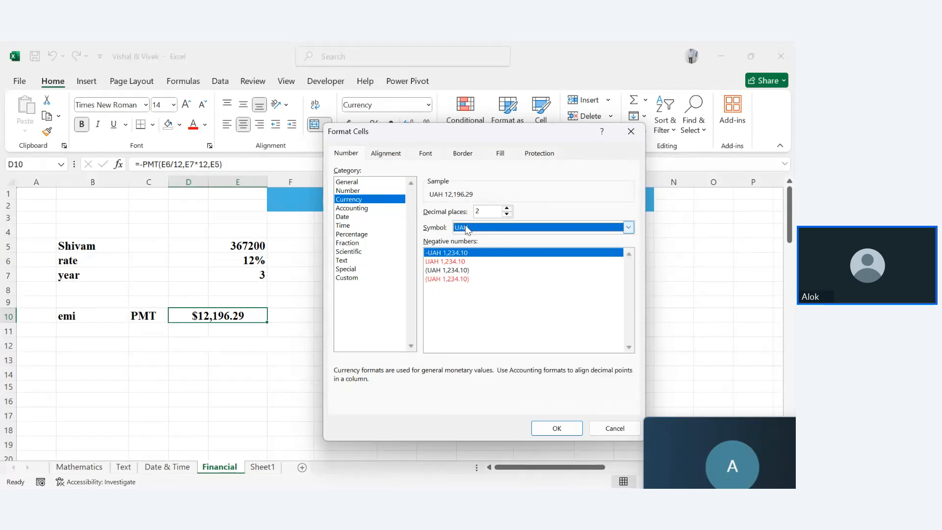
# Step: Set the currency symbol of D10 to ₹ Hindi and apply the format
pyautogui.click(466, 230)
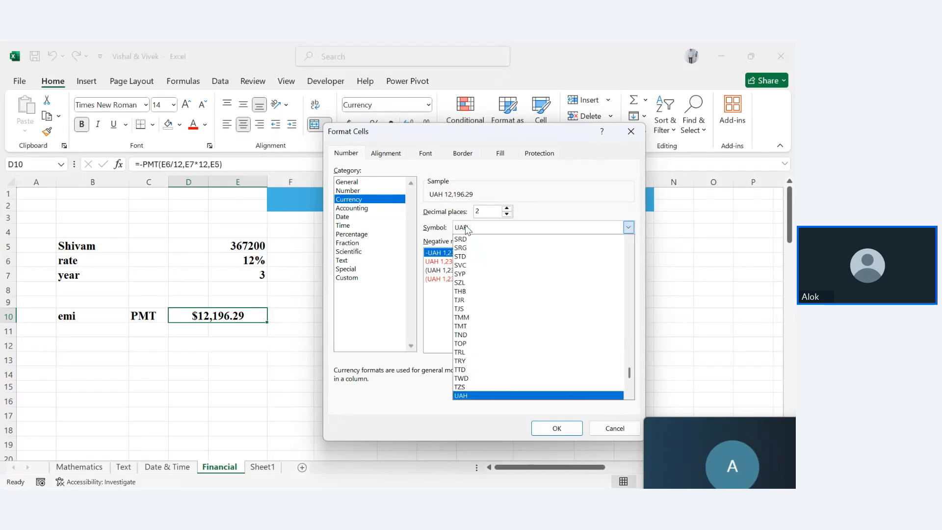
pyautogui.moveTo(630, 371); pyautogui.dragTo(638, 280)
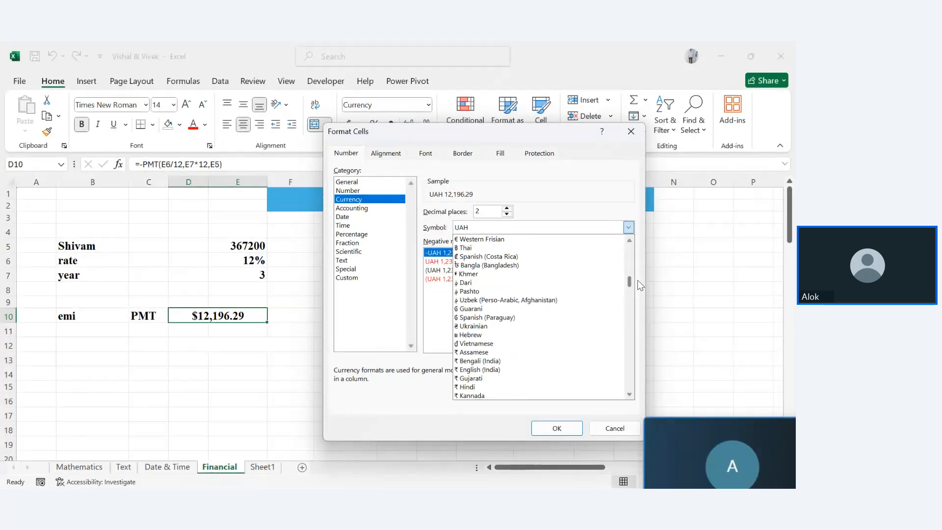
pyautogui.click(478, 388)
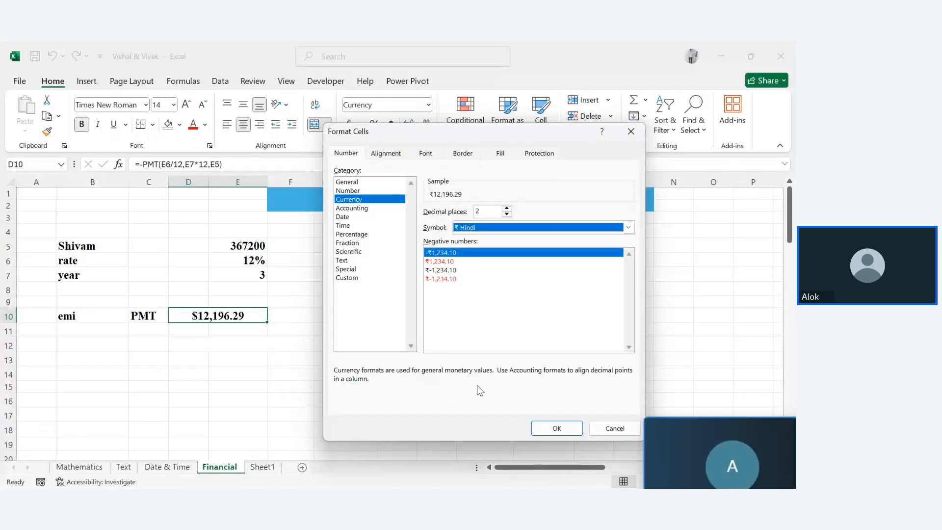
pyautogui.click(554, 427)
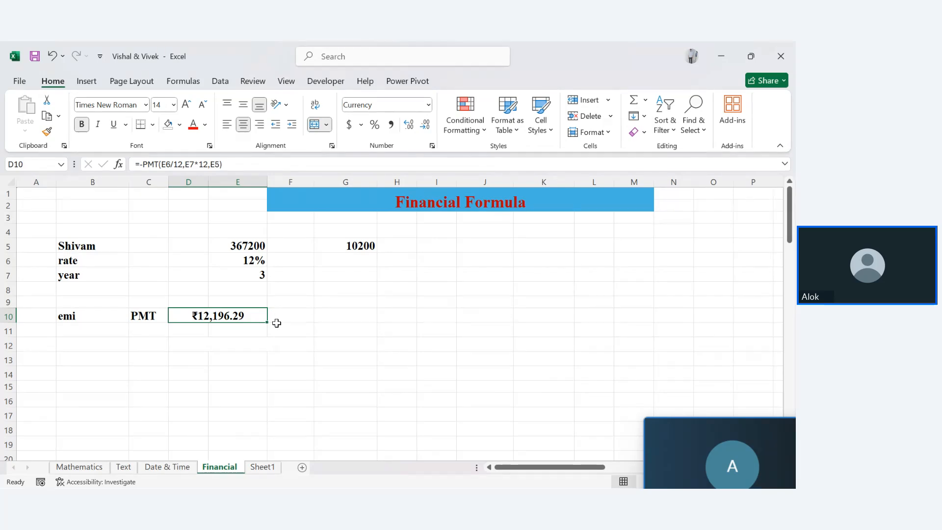
# Step: Enter the formula =D10*E7 in merged cell D12 to multiply the EMI by the years
pyautogui.click(185, 345)
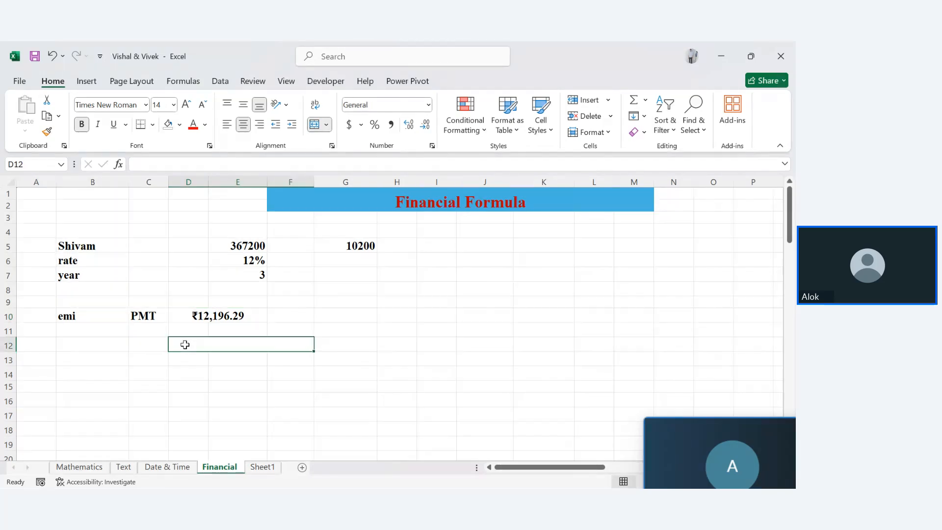
pyautogui.write('=')
pyautogui.click(211, 319)
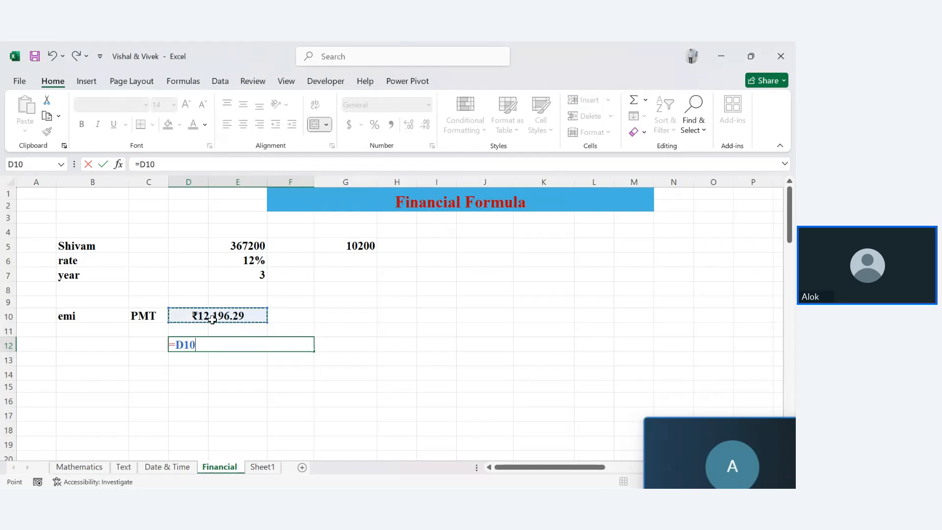
pyautogui.write('*')
pyautogui.click(246, 271)
pyautogui.press('Return')
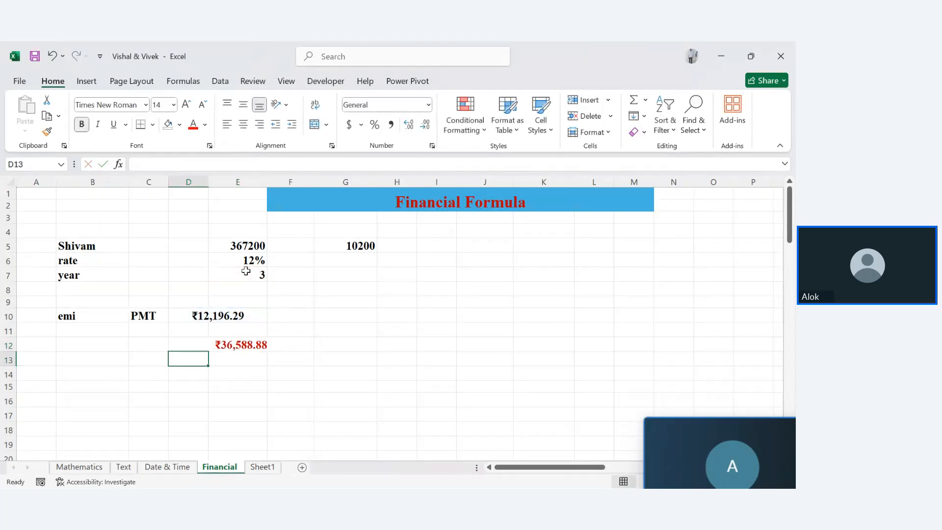
# Step: Extend the D12 formula to =D10*E7*12 to calculate the total repayment over all months
pyautogui.click(273, 348)
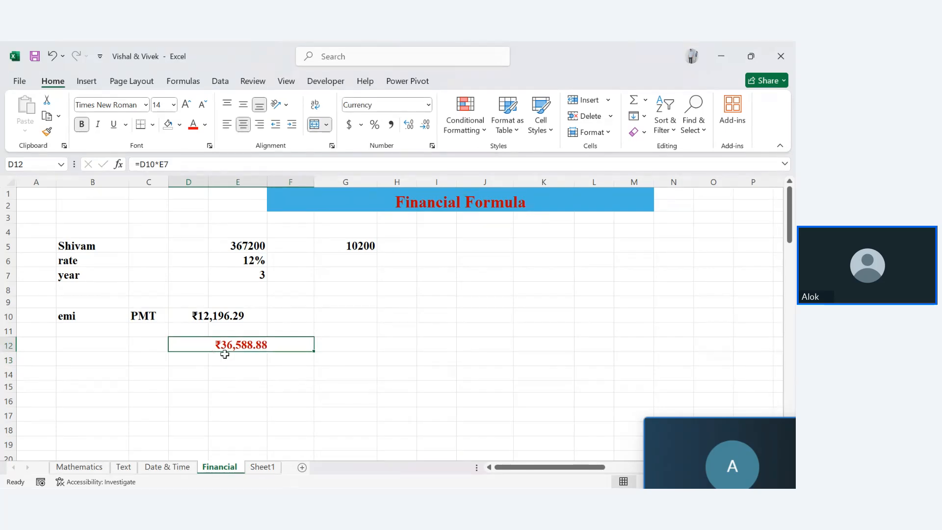
pyautogui.doubleClick(274, 344)
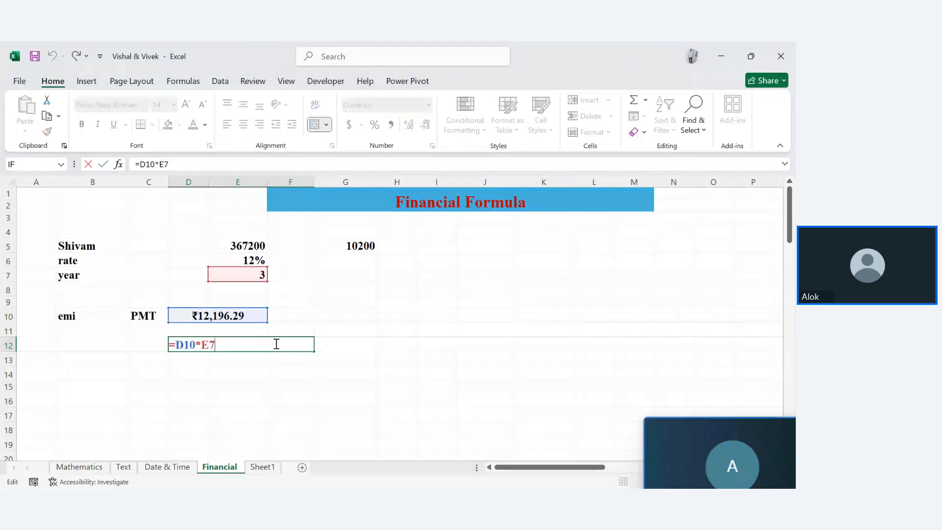
pyautogui.write('*12')
pyautogui.press('Return')
# Step: Change the font colour of the total repayment in D12 to black
pyautogui.click(241, 348)
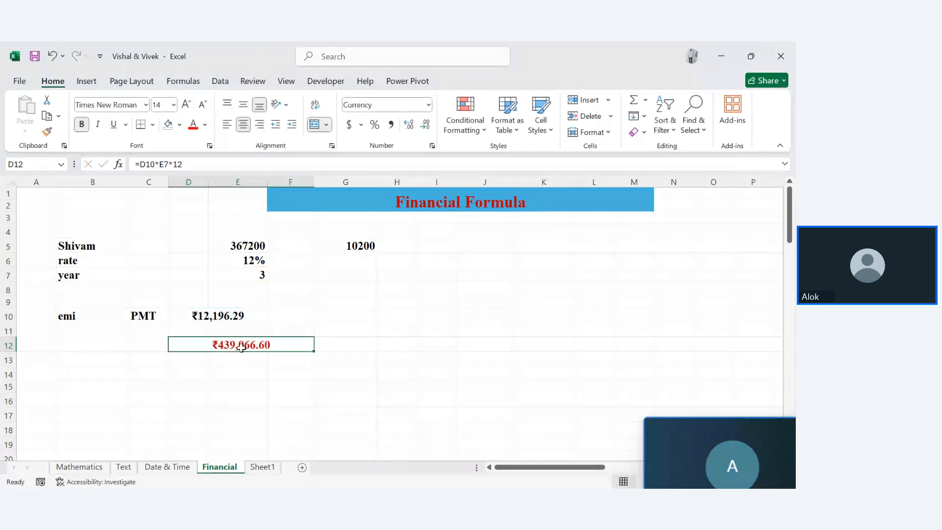
pyautogui.click(205, 124)
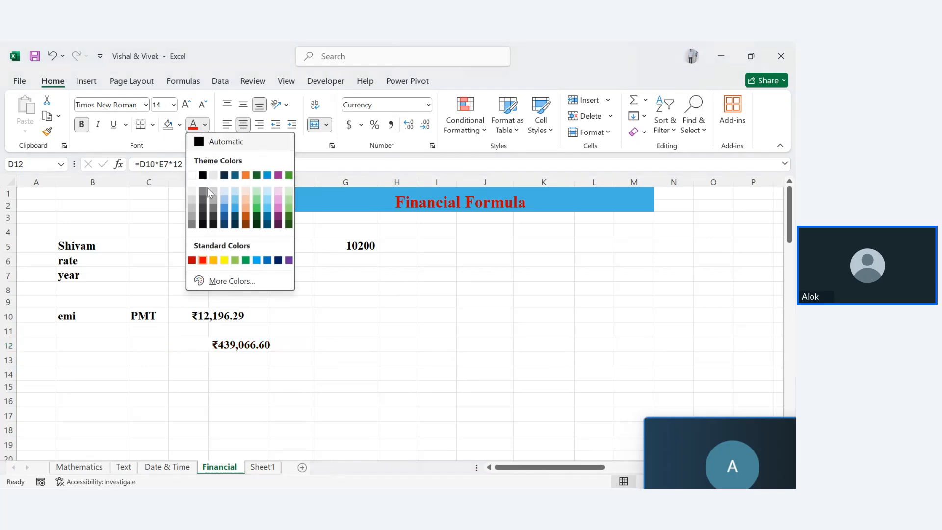
pyautogui.click(203, 175)
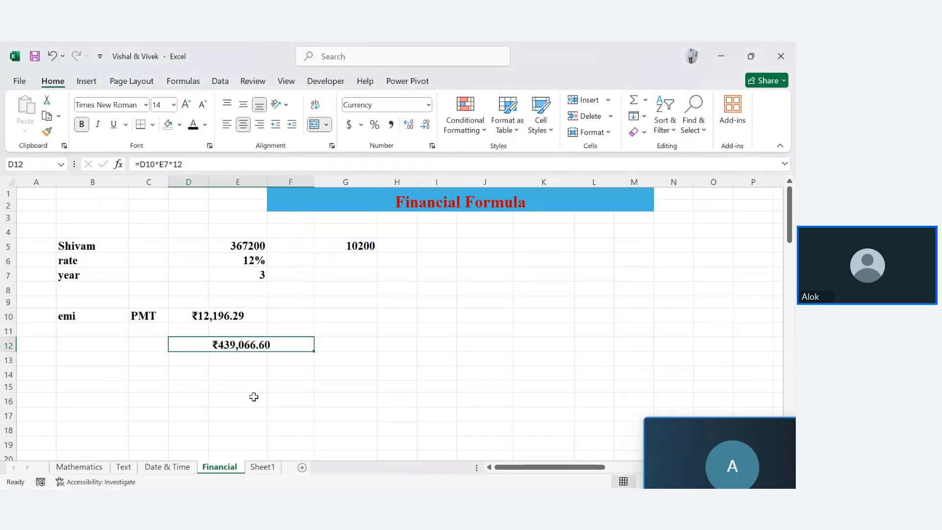
pyautogui.click(254, 397)
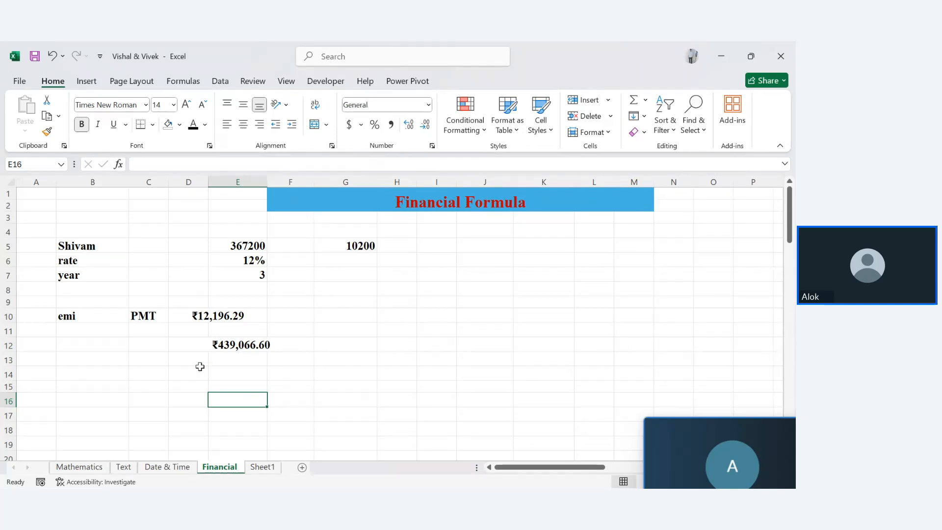
# Step: Label cell B12 as TOTAL AMOUNT and auto-fit column B to the text
pyautogui.doubleClick(88, 346)
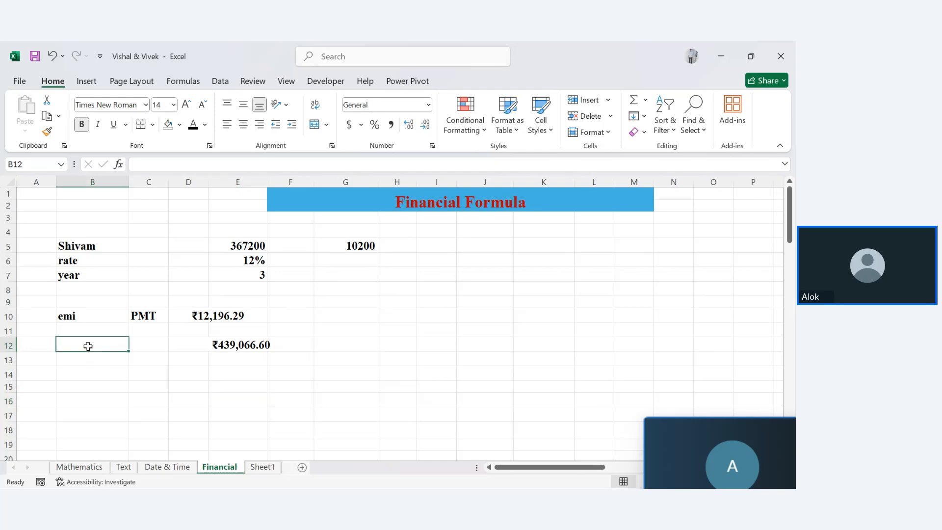
pyautogui.write('TOTAL ')
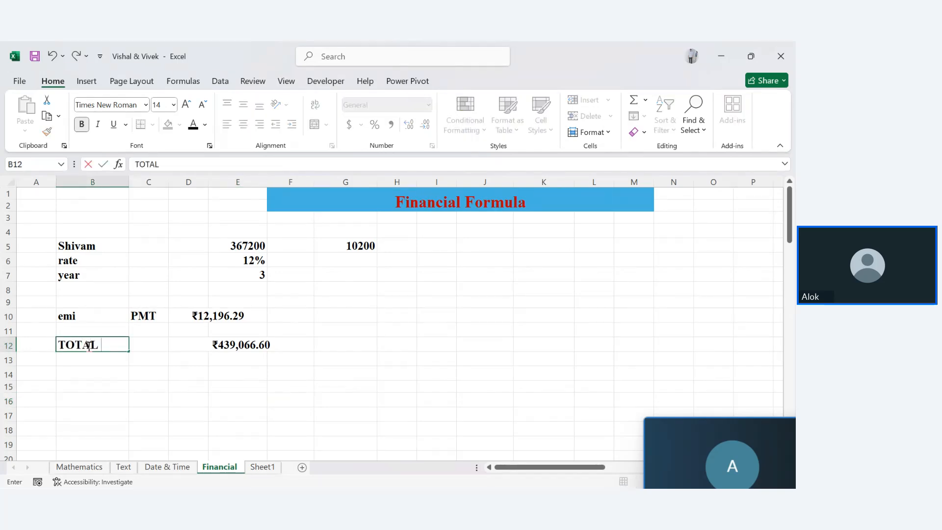
pyautogui.write('AMOUNT')
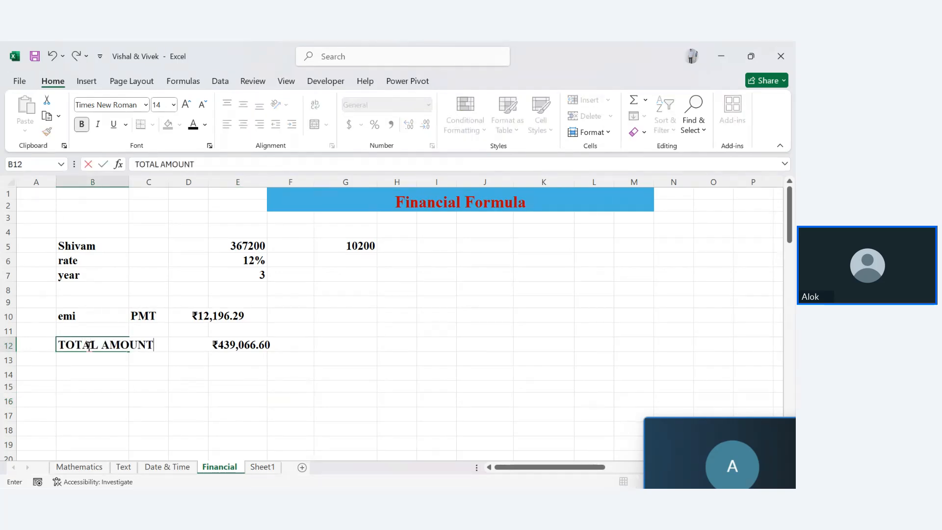
pyautogui.press('Return')
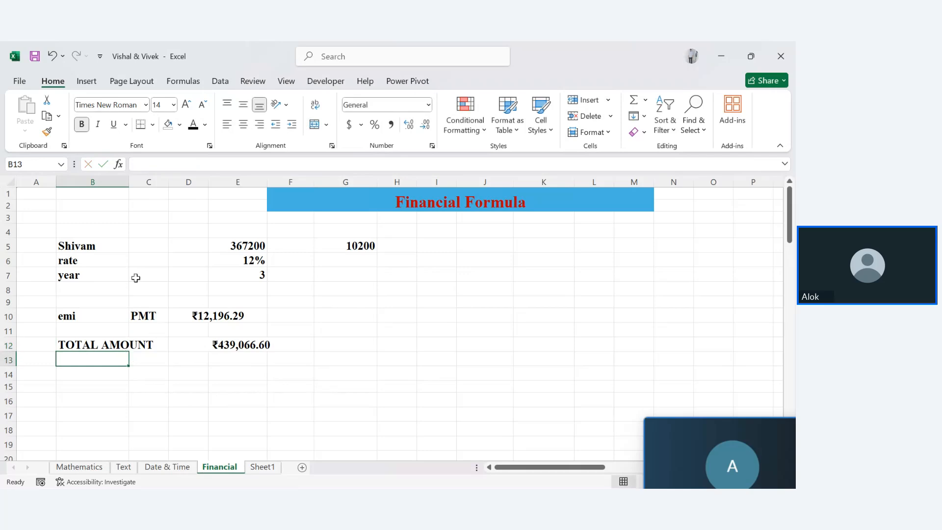
pyautogui.doubleClick(127, 182)
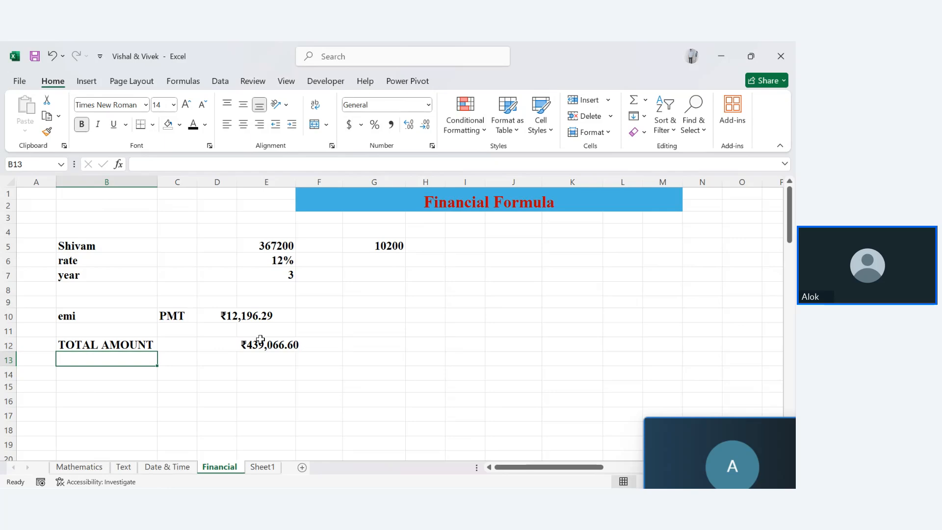
# Step: Label B14 as EXTRA and enter the formula =D12-E5 in E14 to calculate the extra amount repaid
pyautogui.click(106, 375)
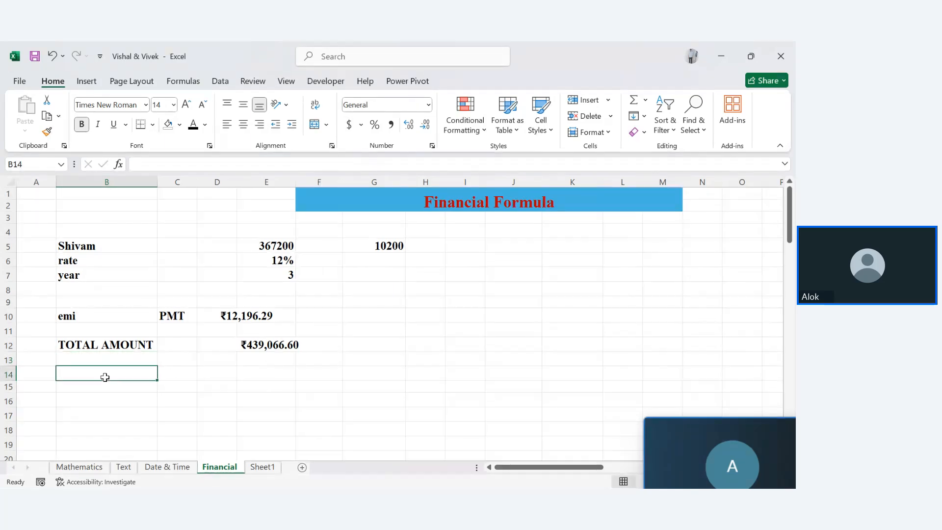
pyautogui.write('eEXTRA')
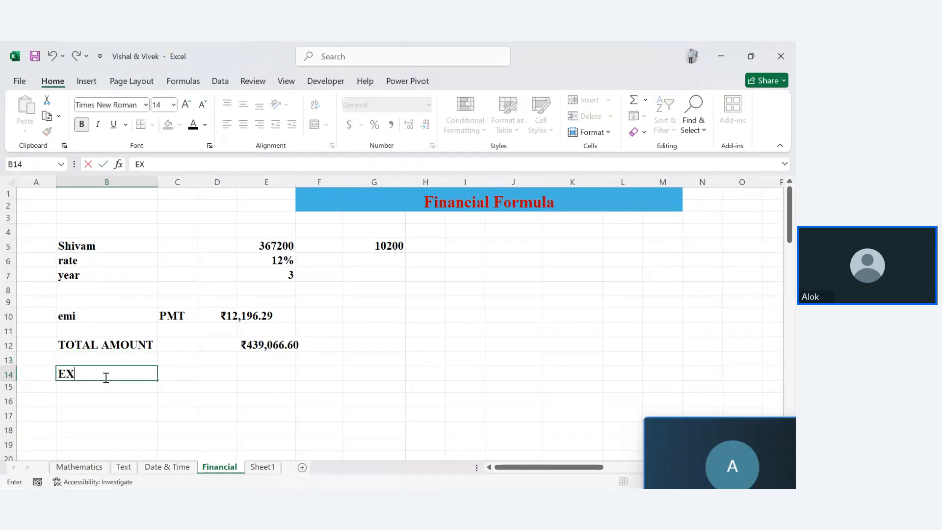
pyautogui.press('Tab')
pyautogui.press('Tab')
pyautogui.press('Tab')
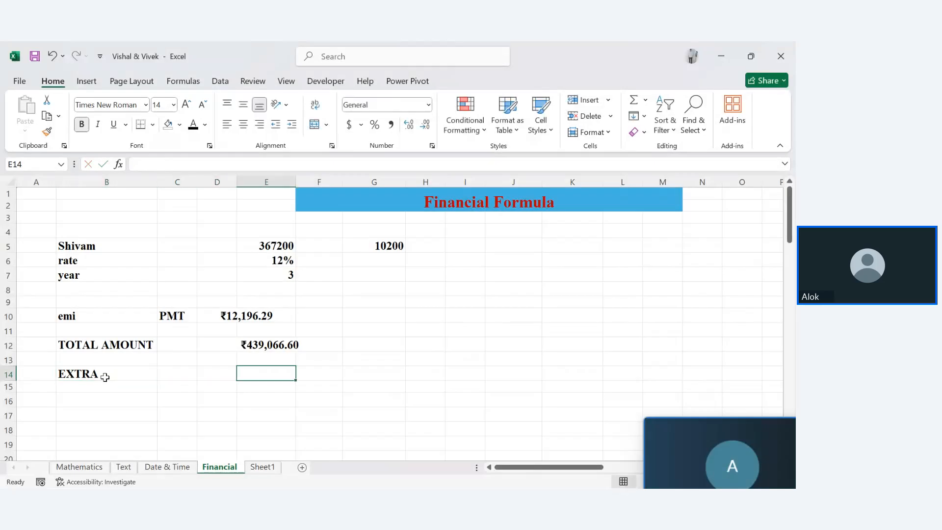
pyautogui.write('=')
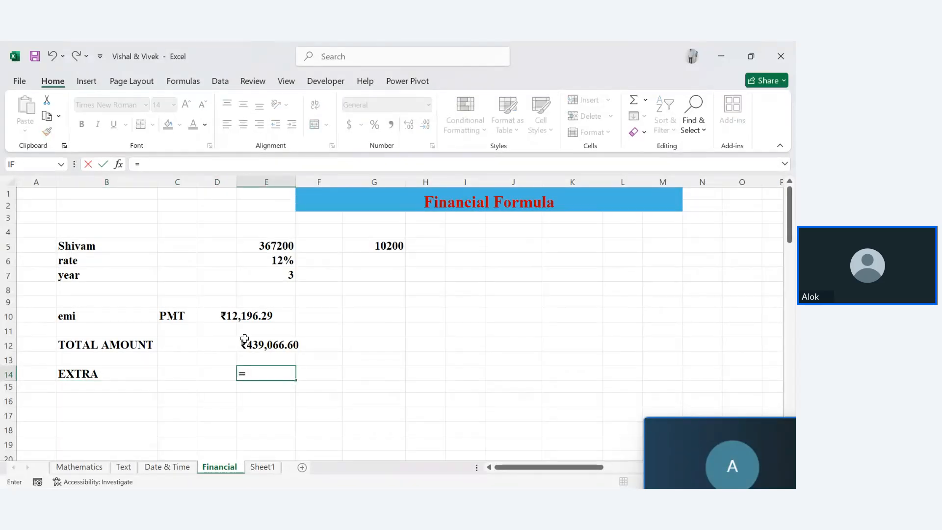
pyautogui.click(244, 338)
pyautogui.write('-')
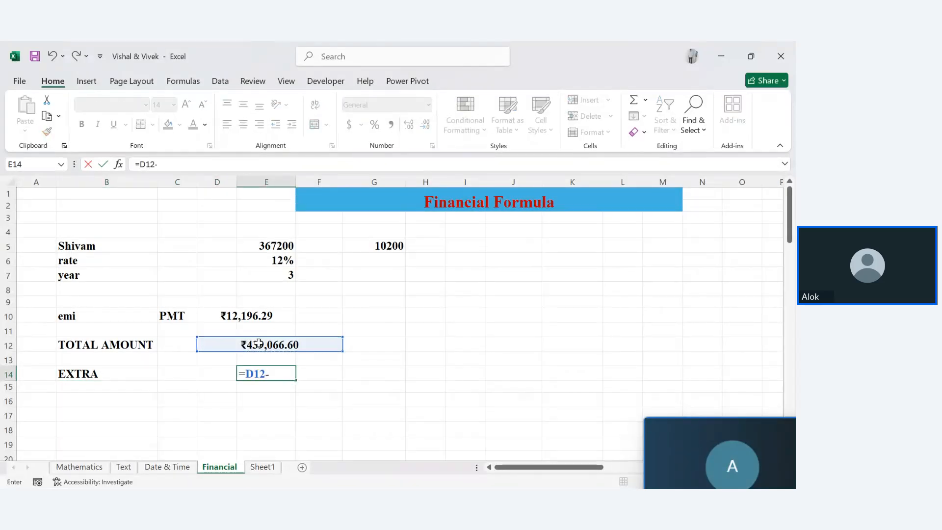
pyautogui.click(267, 253)
pyautogui.press('Return')
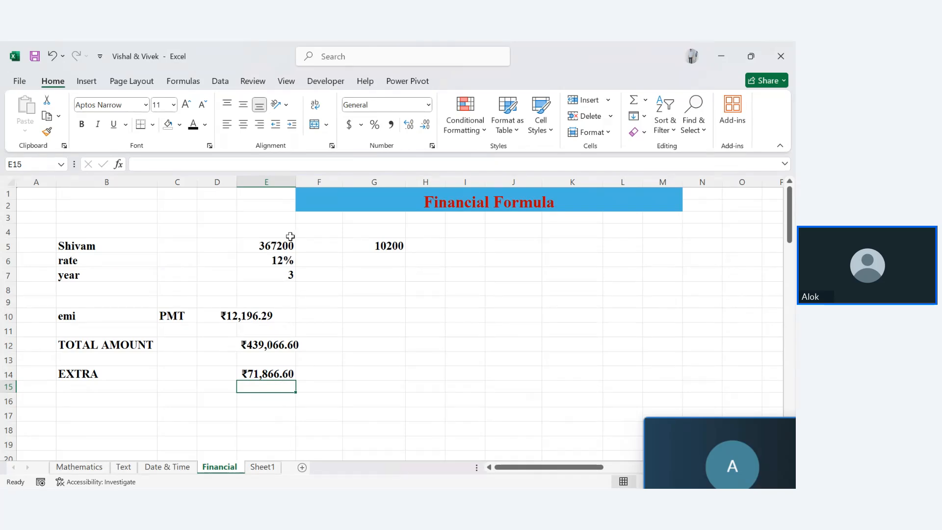
# Step: Widen column E so the loan amounts have more room
pyautogui.doubleClick(296, 182)
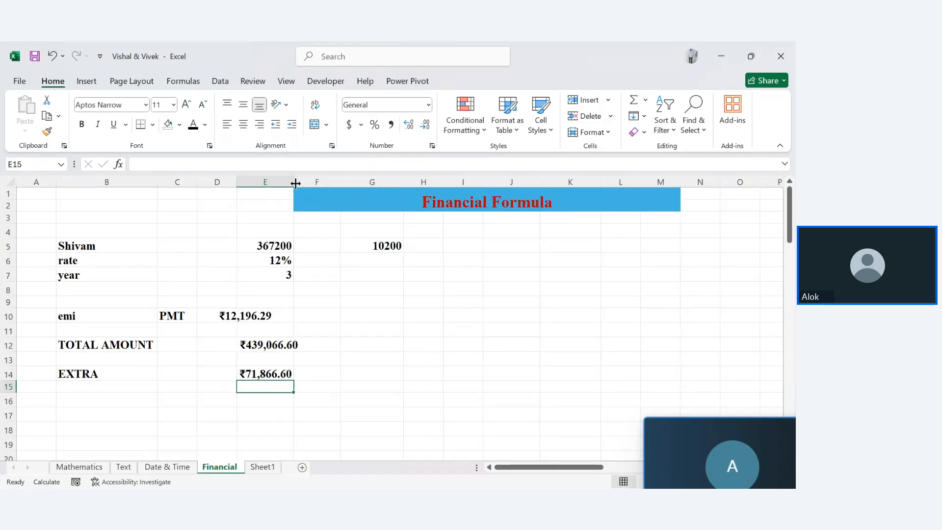
pyautogui.moveTo(296, 183); pyautogui.dragTo(322, 182)
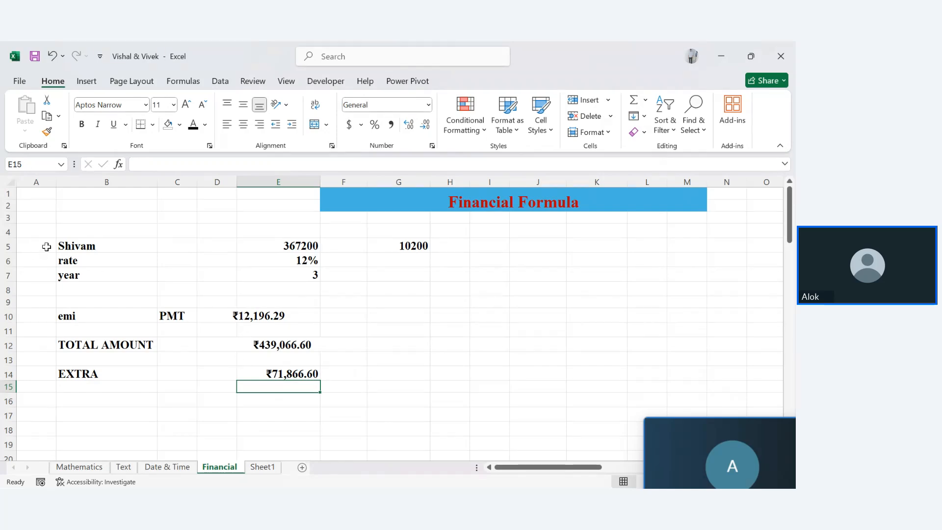
pyautogui.moveTo(51, 246); pyautogui.dragTo(279, 257)
pyautogui.click(279, 258)
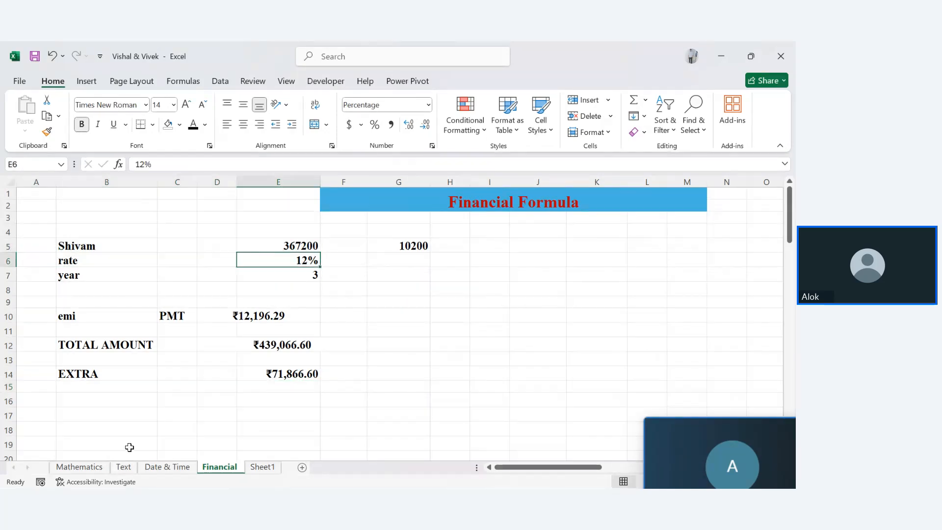
pyautogui.click(273, 348)
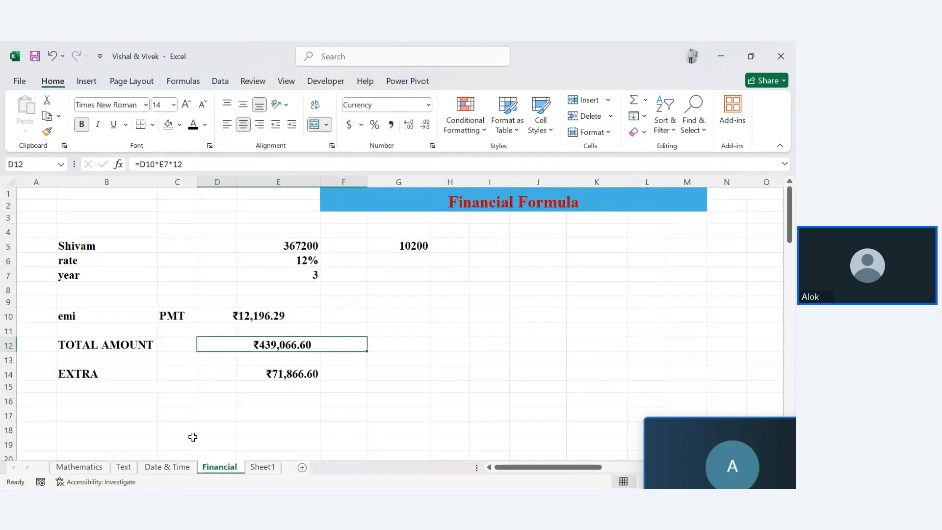
# Step: Enter the label SELL in cell B18
pyautogui.click(83, 427)
pyautogui.write('SELL')
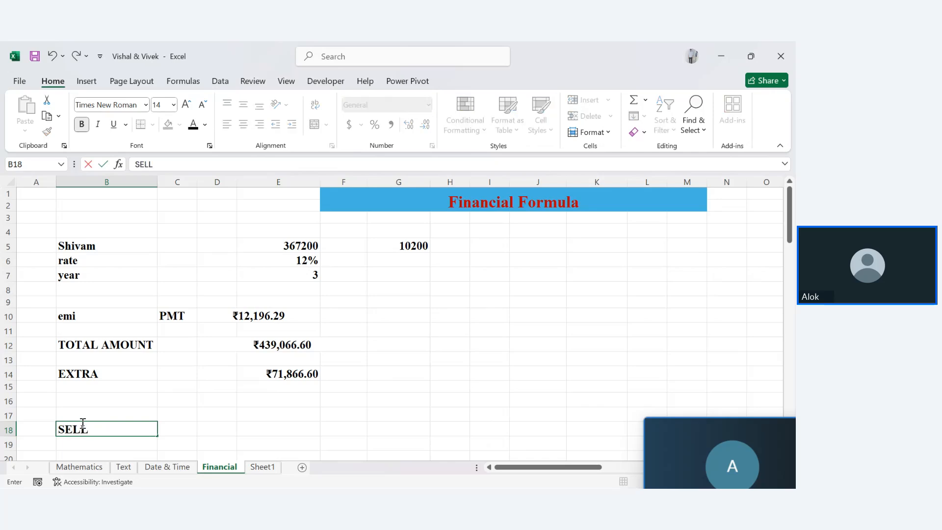
pyautogui.press('Return')
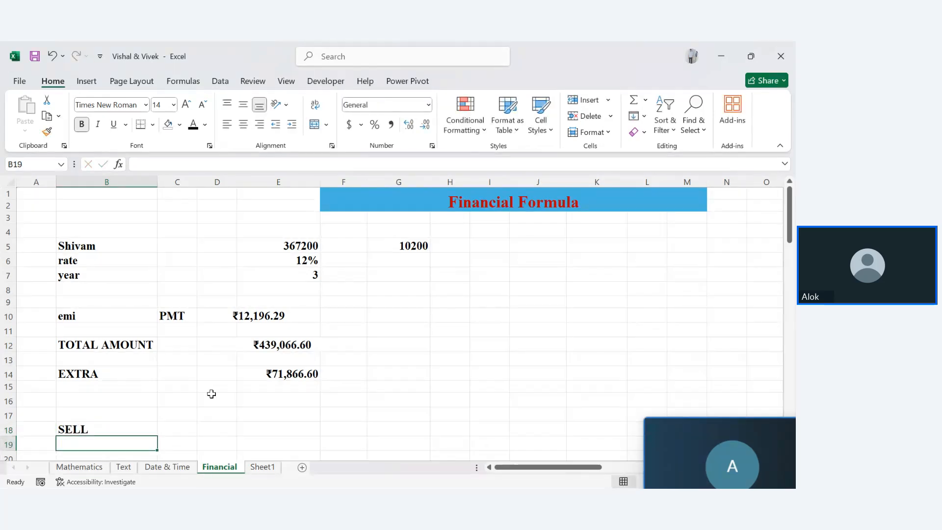
pyautogui.click(257, 425)
pyautogui.write('5')
pyautogui.press('Return')
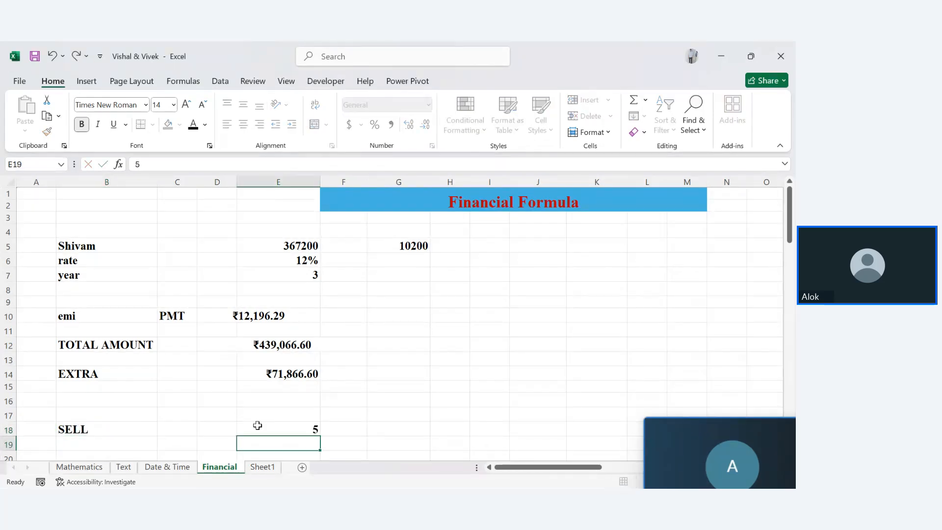
pyautogui.click(212, 423)
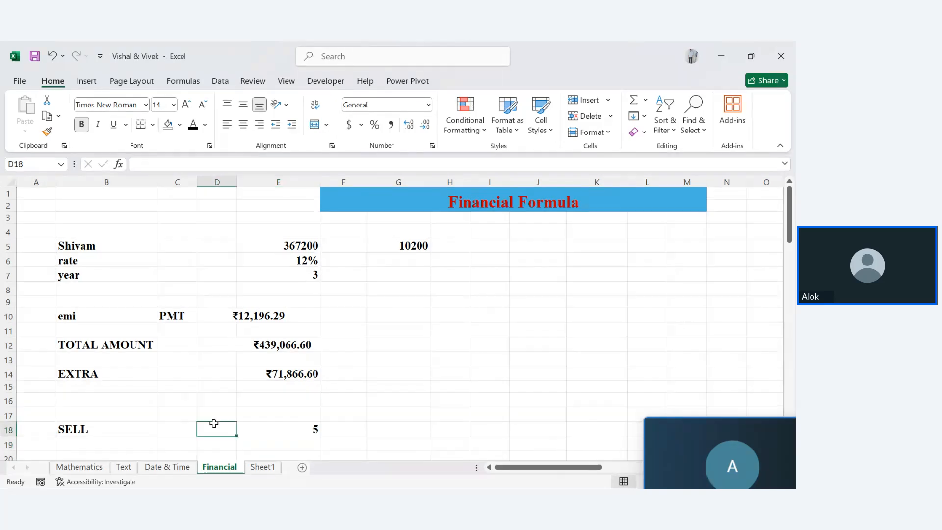
pyautogui.click(295, 428)
pyautogui.press('BackSpace')
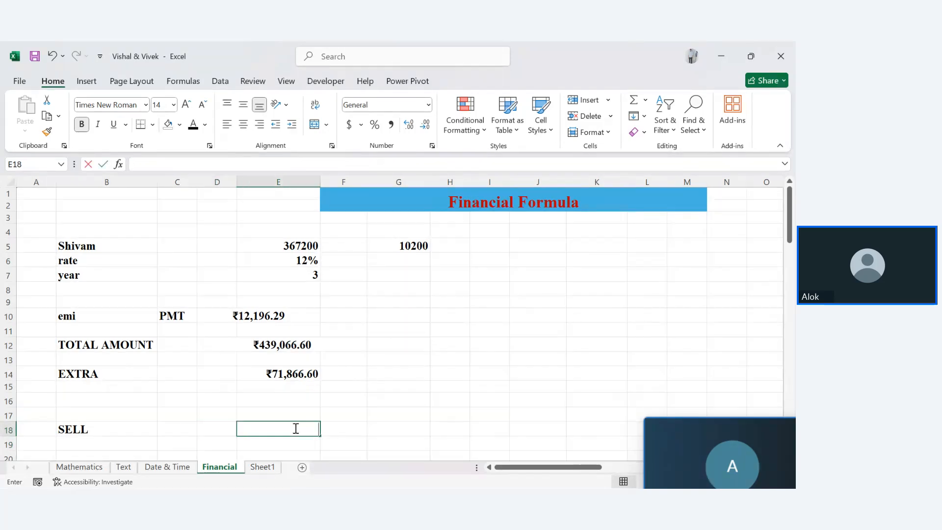
# Step: Enter 5 in C18 and YEAR in D18 beside the SELL label
pyautogui.click(182, 428)
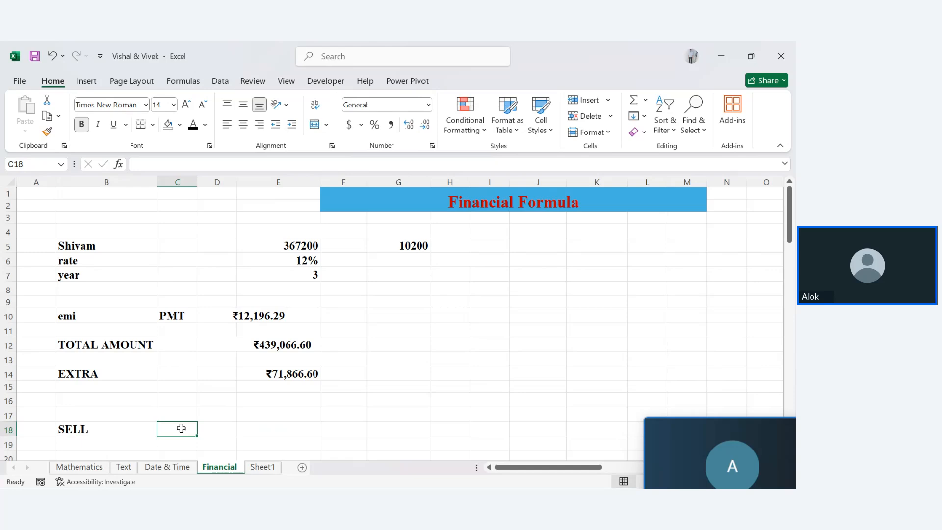
pyautogui.write('5')
pyautogui.press('Right')
pyautogui.write('YEAR')
pyautogui.press('Return')
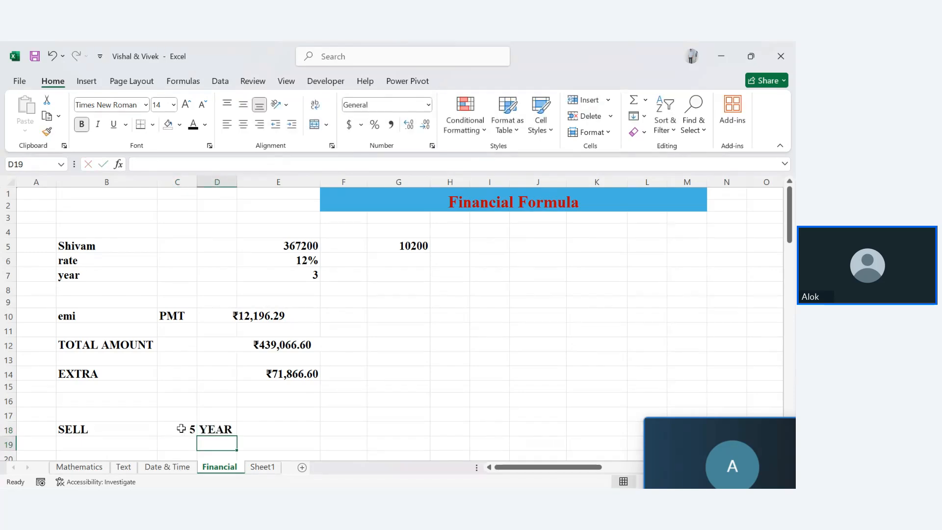
# Step: Enter 285456 in cell C20 and widen column C slightly
pyautogui.press('Down')
pyautogui.press('Down')
pyautogui.press('Down')
pyautogui.press('Down')
pyautogui.press('Down')
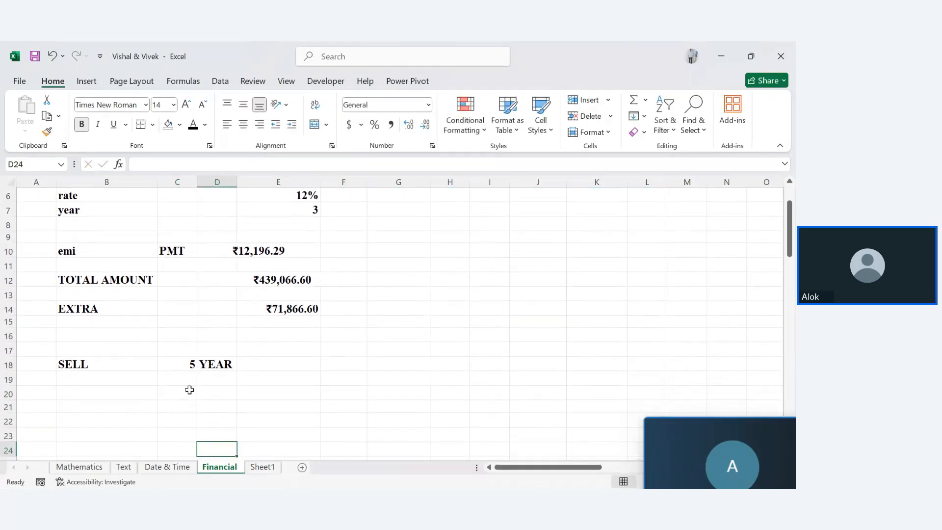
pyautogui.click(189, 390)
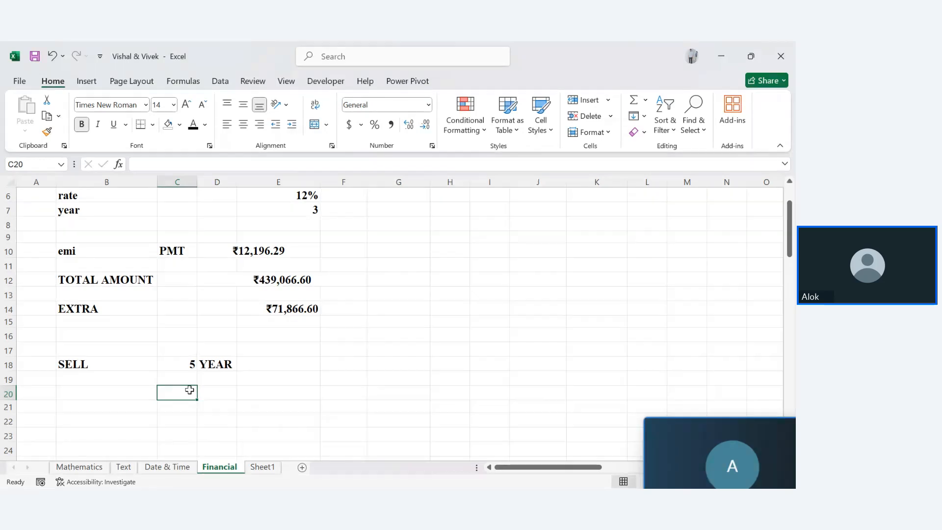
pyautogui.write('28')
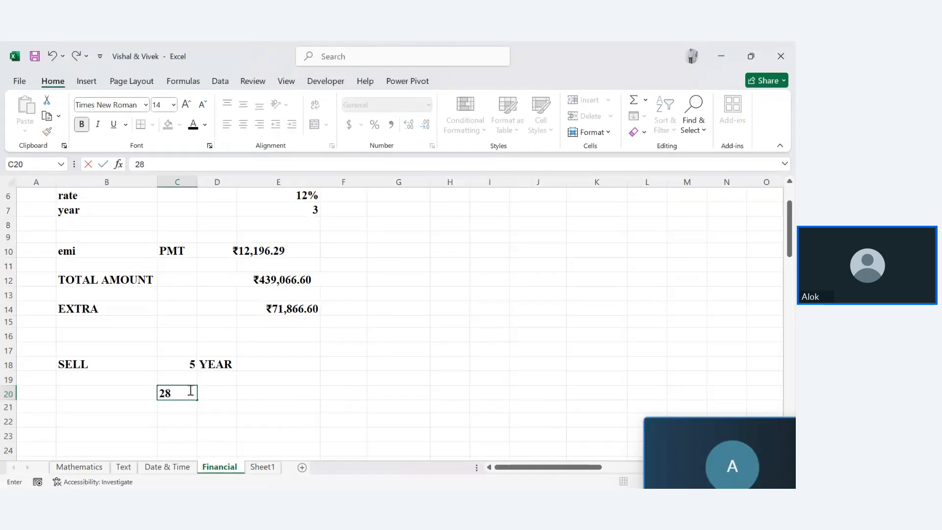
pyautogui.write('5456')
pyautogui.press('Return')
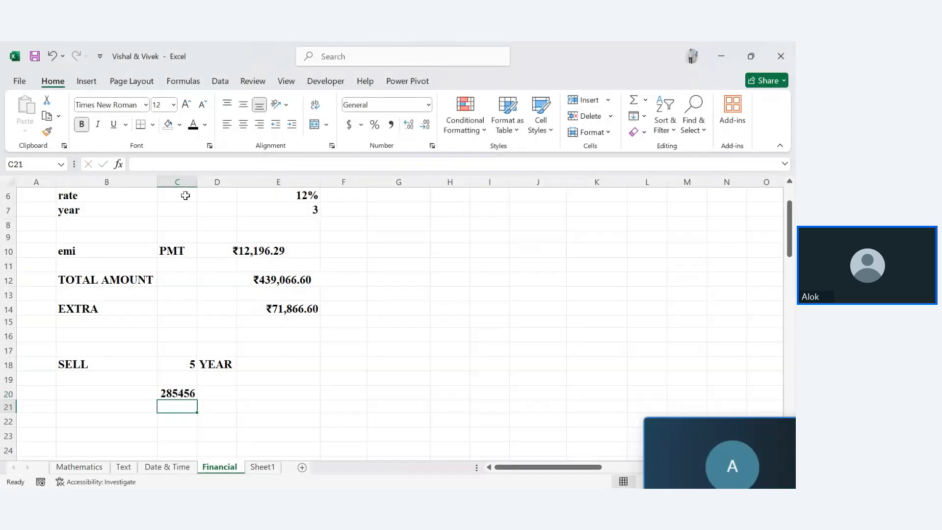
pyautogui.moveTo(200, 181); pyautogui.dragTo(208, 181)
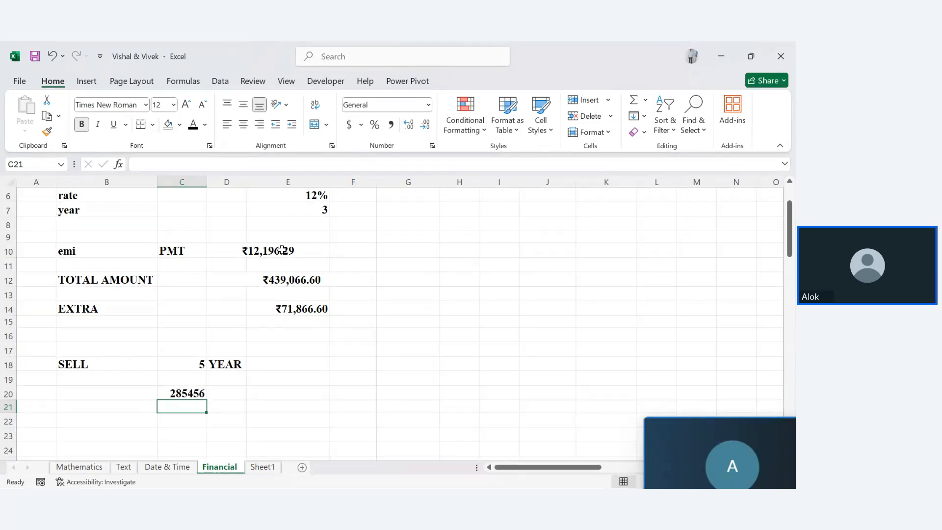
pyautogui.click(285, 273)
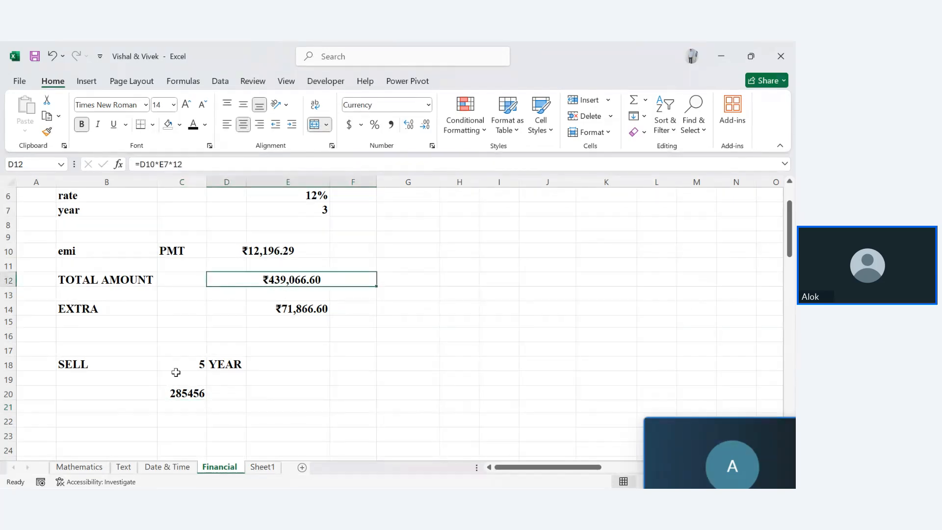
pyautogui.click(179, 394)
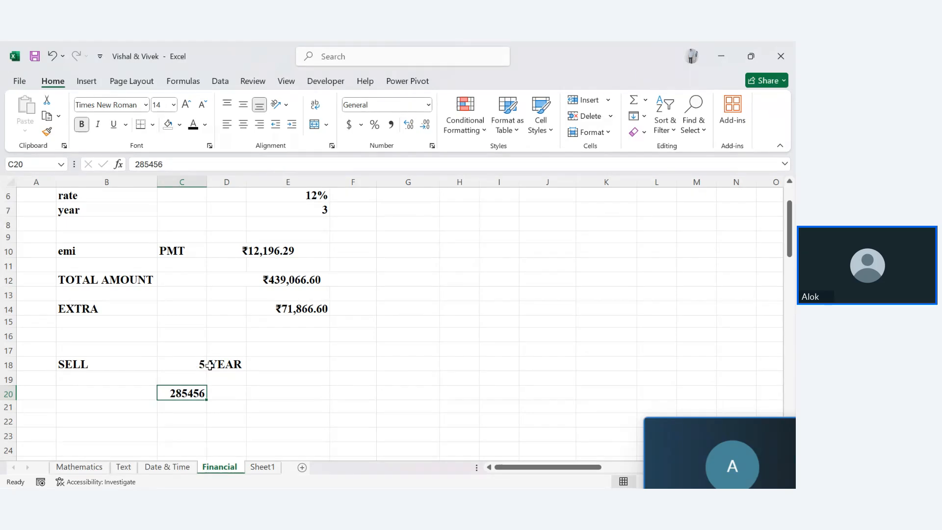
# Step: Enter the label SELVAGE in B20 beside the 285456 amount
pyautogui.click(84, 391)
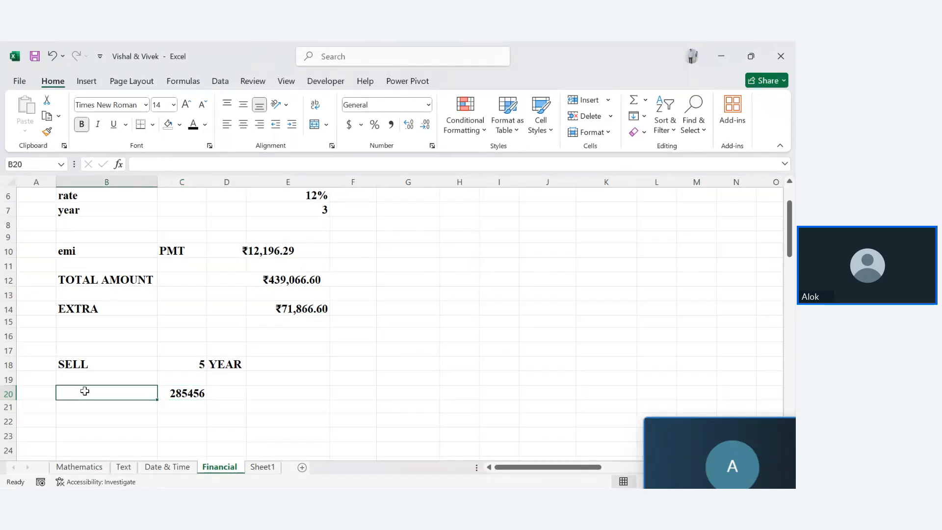
pyautogui.write('SELV')
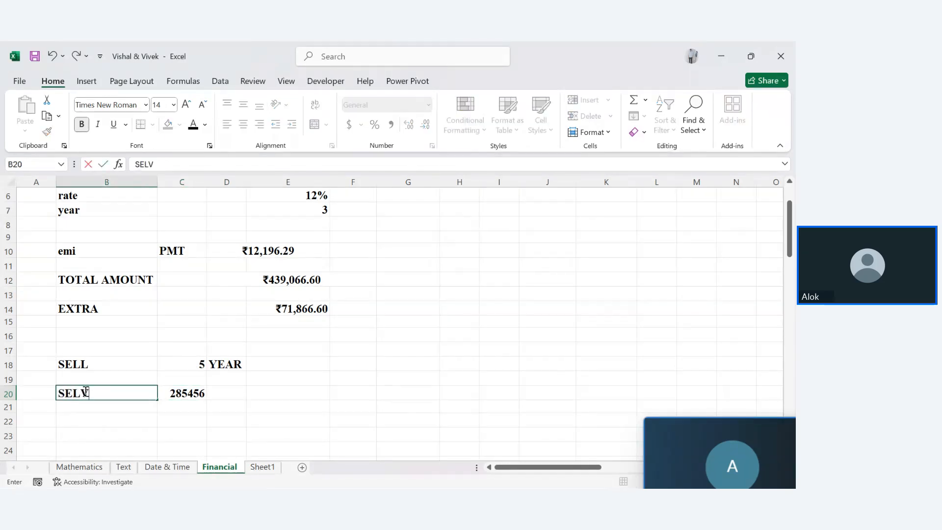
pyautogui.write('AGE')
pyautogui.press('Return')
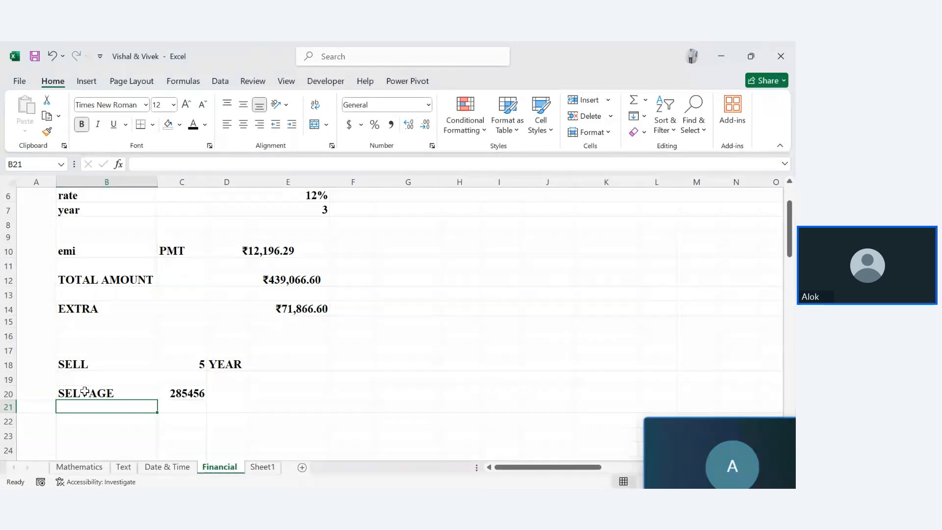
pyautogui.press('Return')
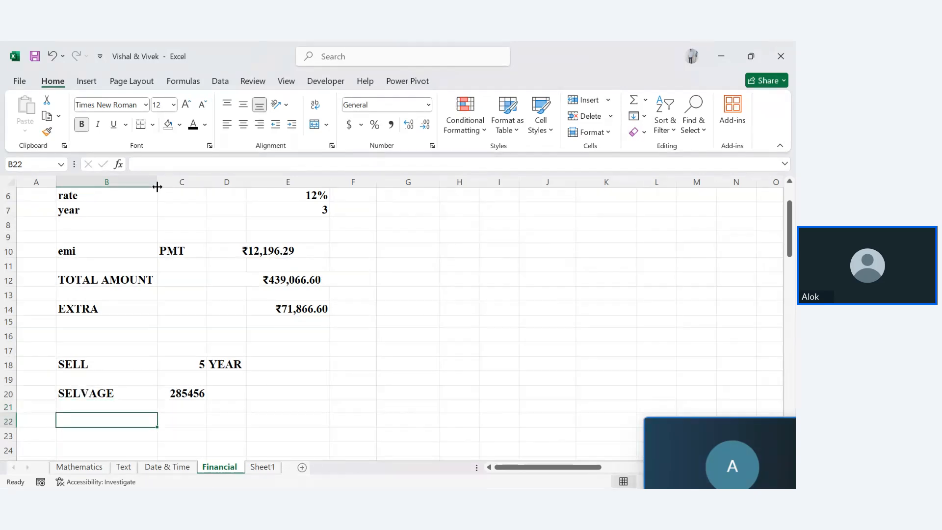
# Step: Highlight the PMT label in C10 with a yellow fill and red font
pyautogui.click(169, 248)
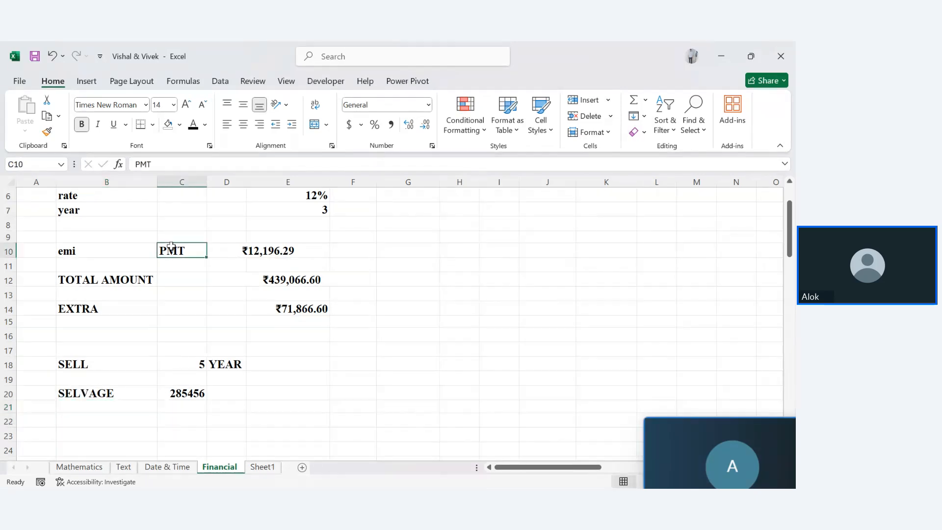
pyautogui.click(180, 124)
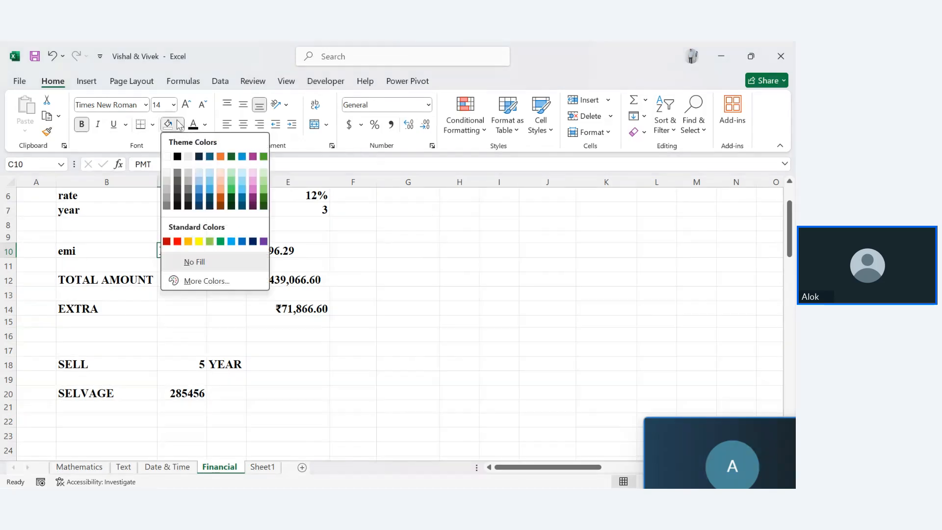
pyautogui.click(198, 241)
pyautogui.click(204, 124)
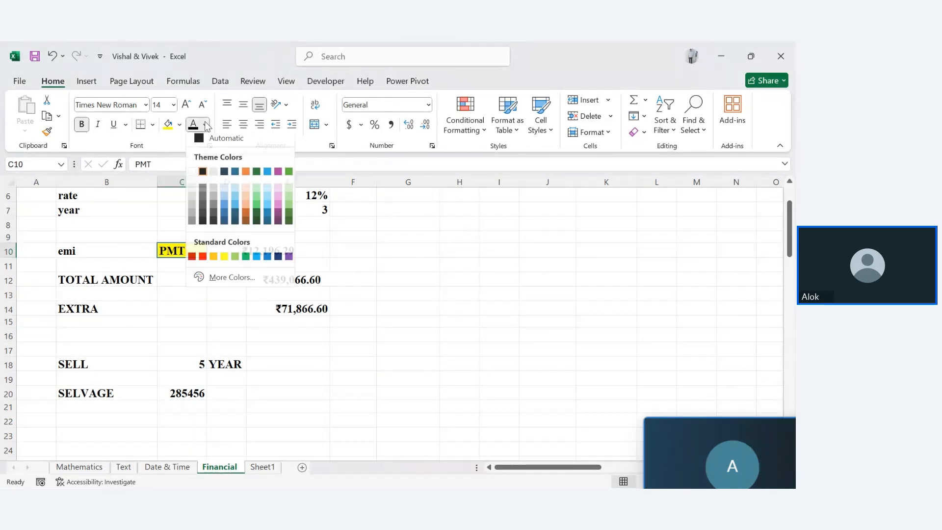
pyautogui.click(201, 255)
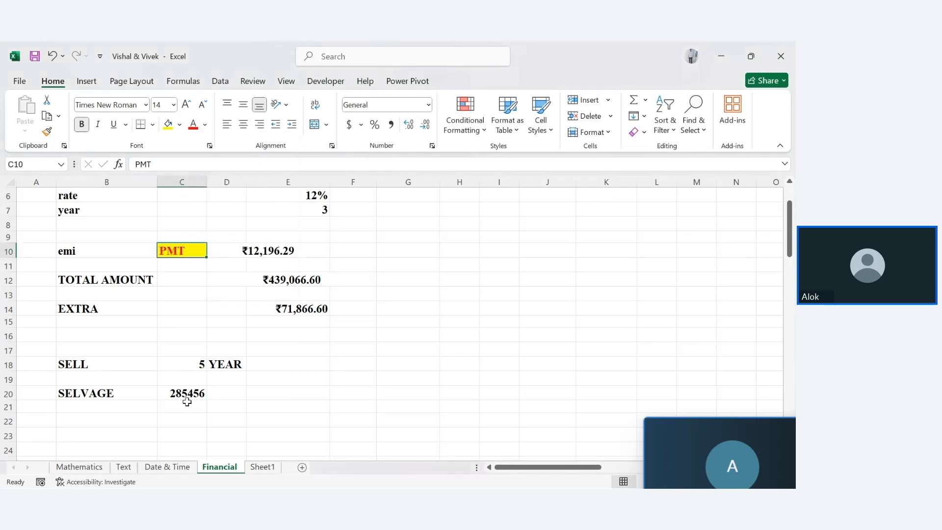
# Step: Enter the label SLN in B23 and give it a red font and yellow fill
pyautogui.click(95, 431)
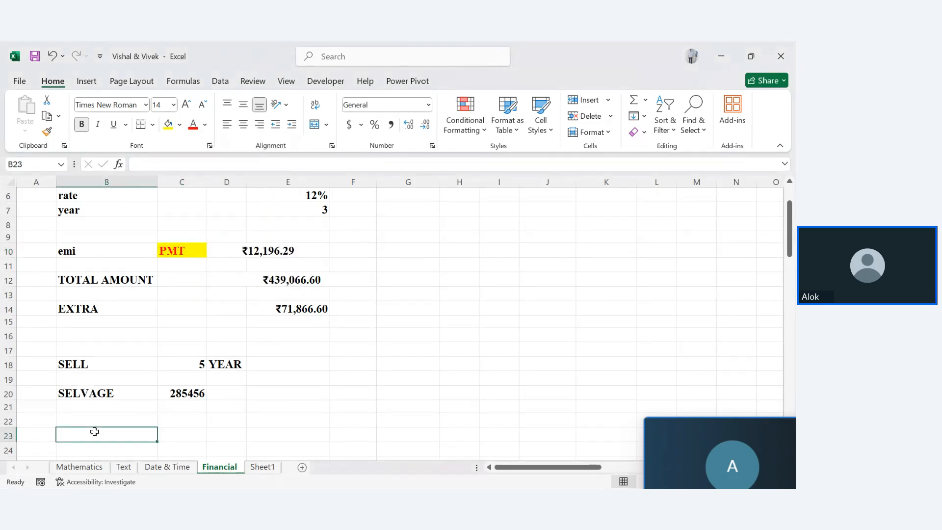
pyautogui.write('SLN')
pyautogui.press('Return')
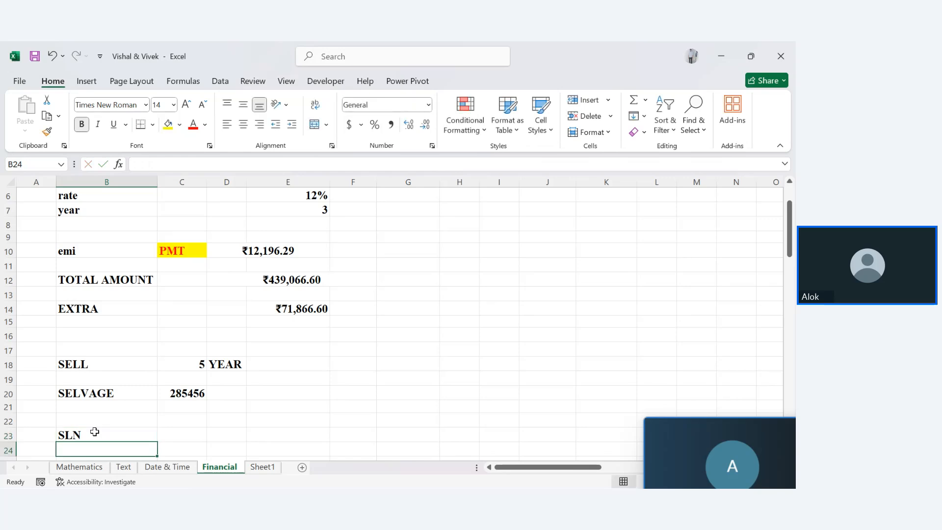
pyautogui.click(90, 434)
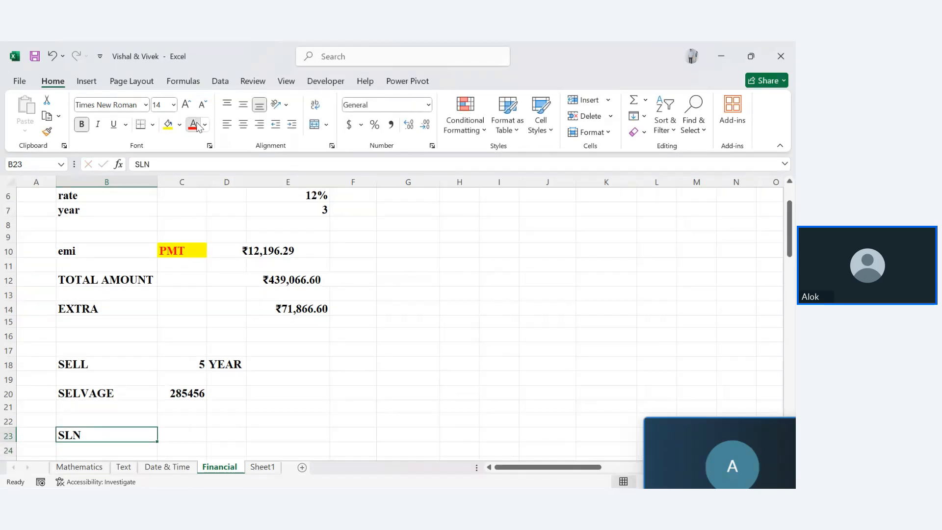
pyautogui.click(193, 124)
pyautogui.click(173, 128)
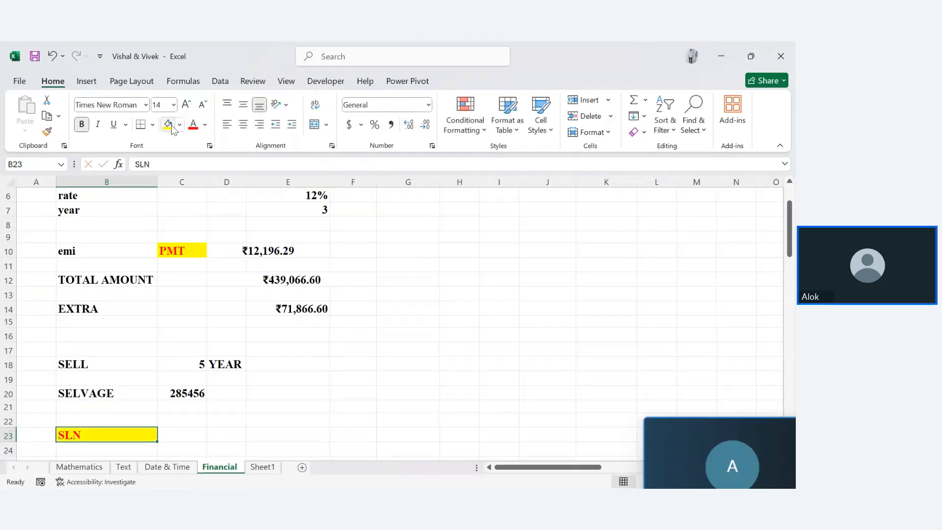
# Step: Calculate the straight-line depreciation in E23 with =SLN(D12,C20,C18), using the total amount, salvage value and years
pyautogui.click(224, 432)
pyautogui.click(276, 436)
pyautogui.write('=')
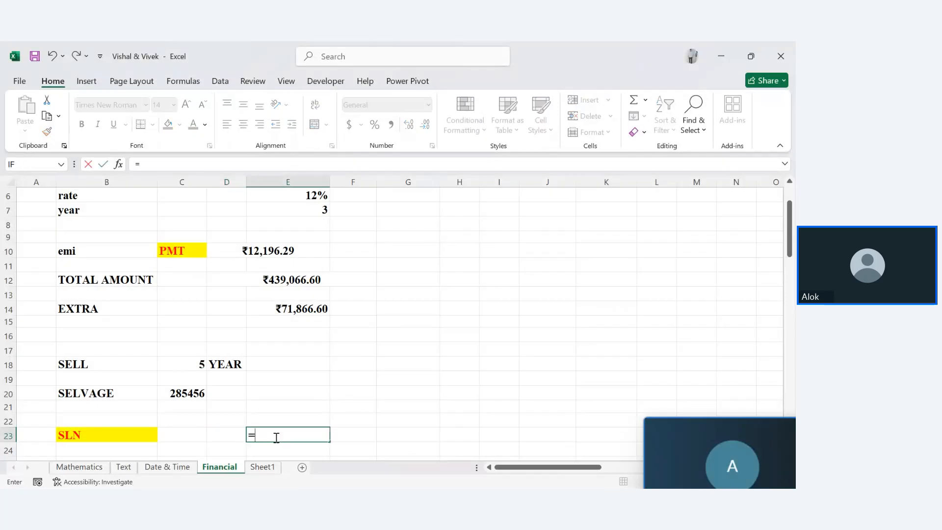
pyautogui.write('SLN')
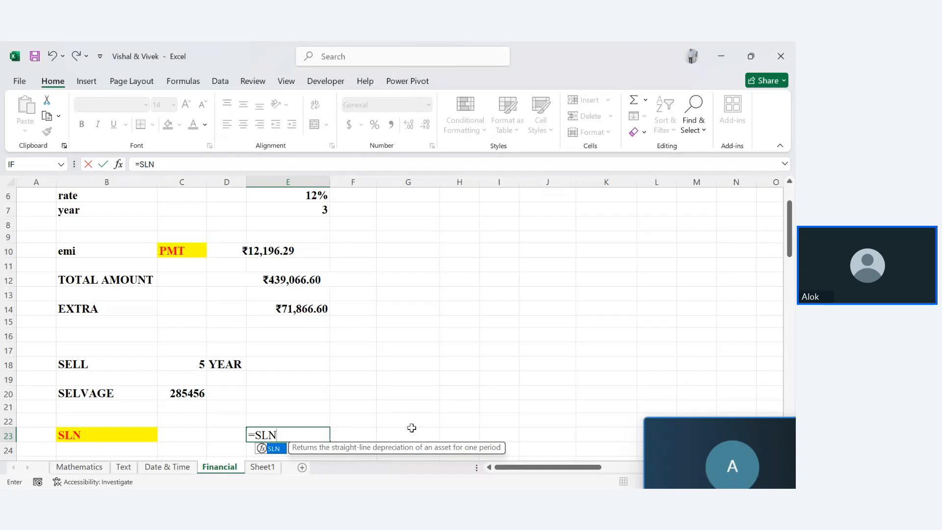
pyautogui.write('(')
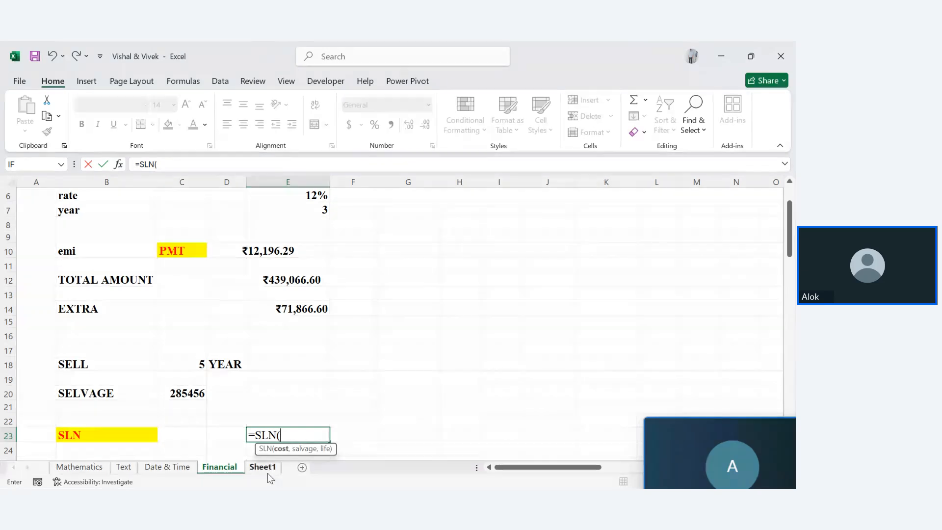
pyautogui.click(298, 282)
pyautogui.write(',')
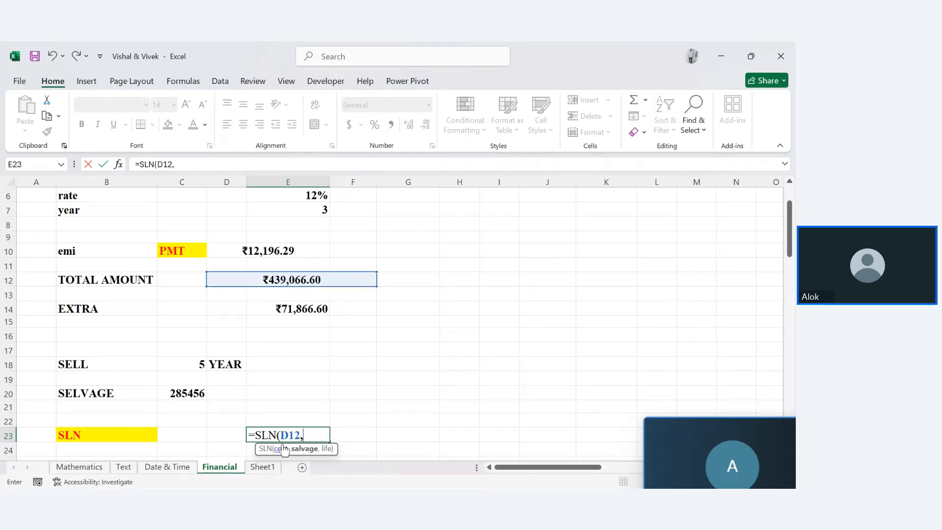
pyautogui.click(191, 394)
pyautogui.write(',')
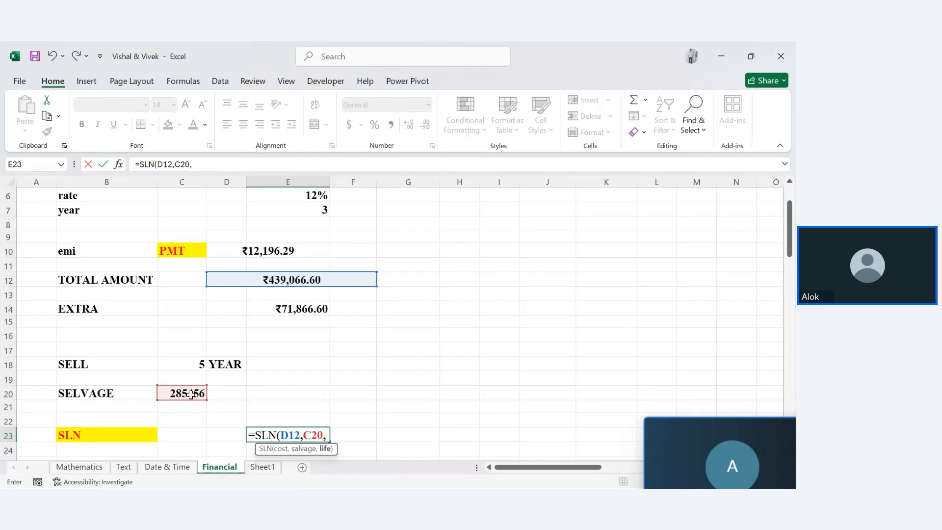
pyautogui.click(201, 362)
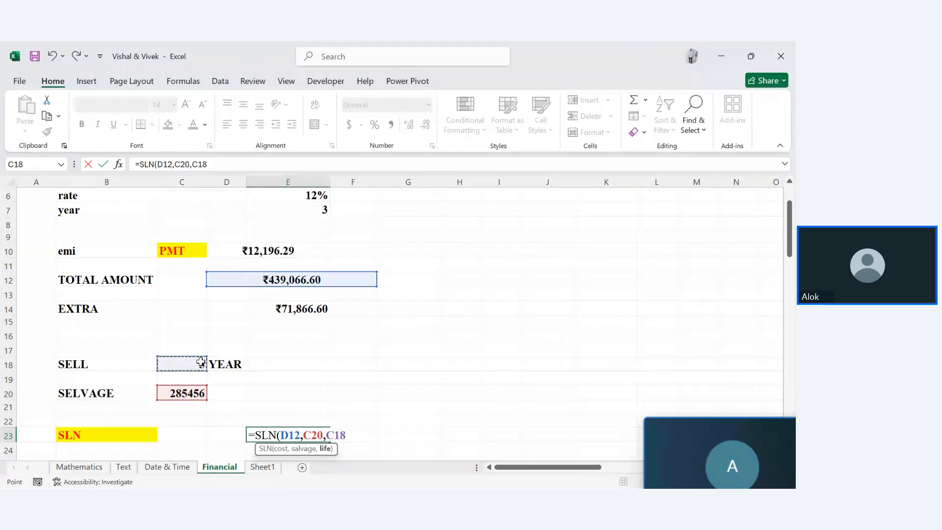
pyautogui.write(')')
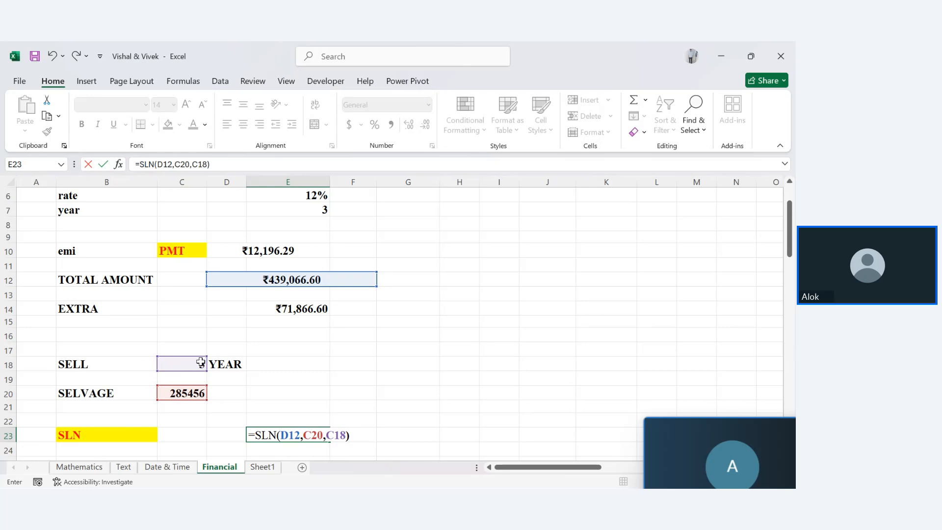
pyautogui.press('Return')
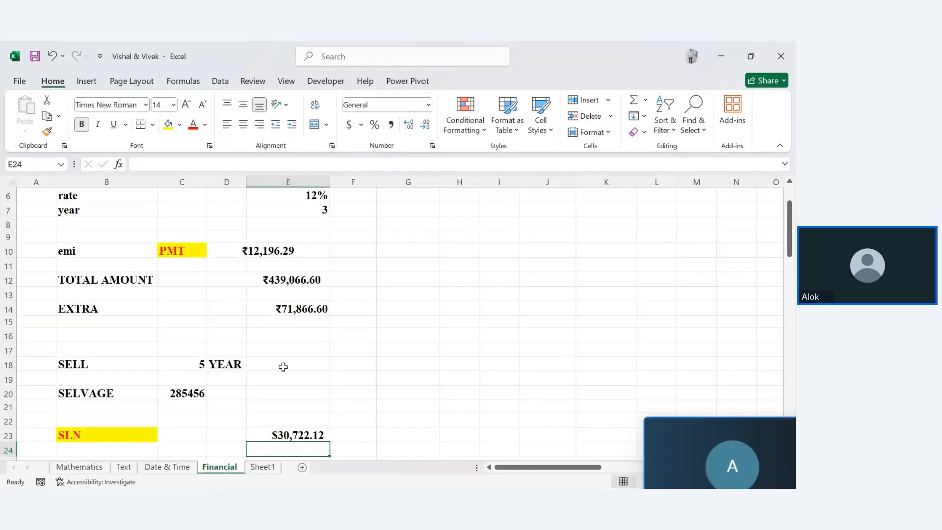
# Step: Subtract the salvage value from the total amount in F20 with =D12-C20
pyautogui.click(283, 282)
pyautogui.click(190, 394)
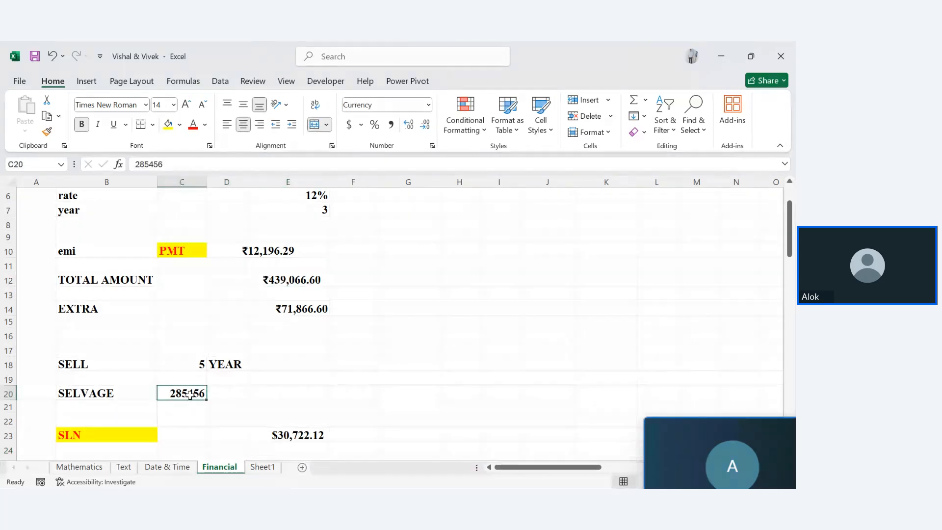
pyautogui.click(358, 393)
pyautogui.write('=')
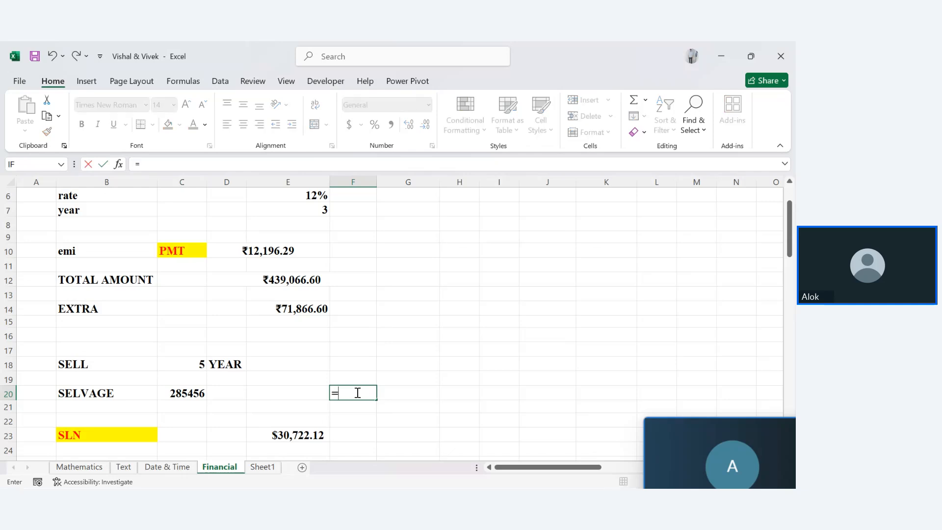
pyautogui.click(287, 280)
pyautogui.write('-')
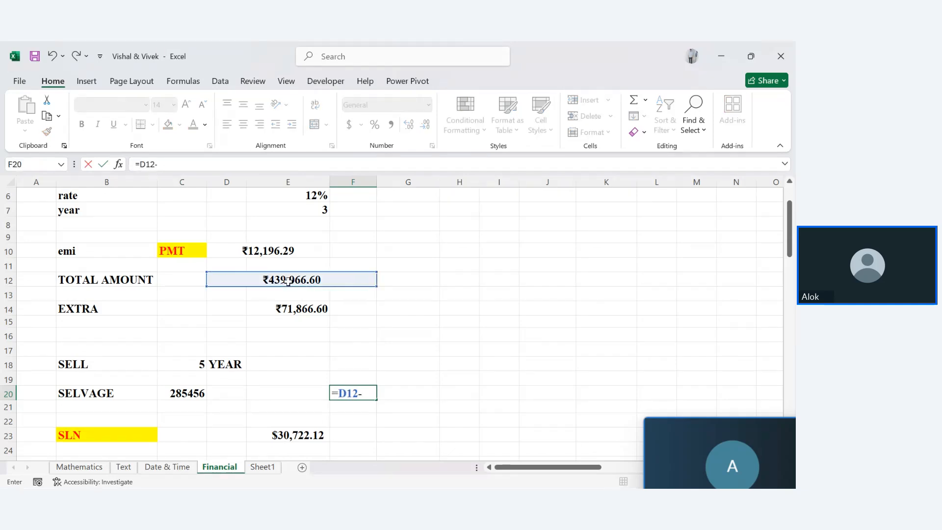
pyautogui.click(182, 393)
pyautogui.press('Return')
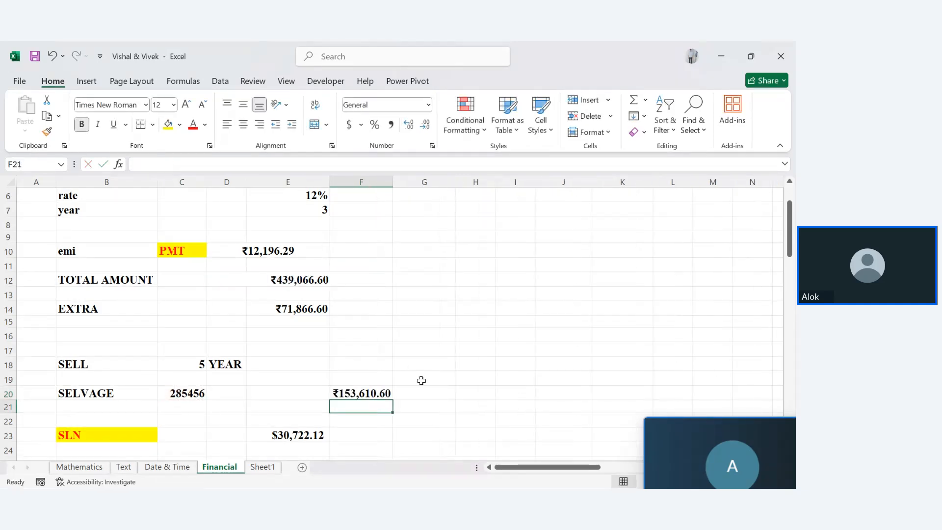
# Step: Divide the difference in F20 by 5 in cell G20 to cross-check the yearly depreciation
pyautogui.click(401, 395)
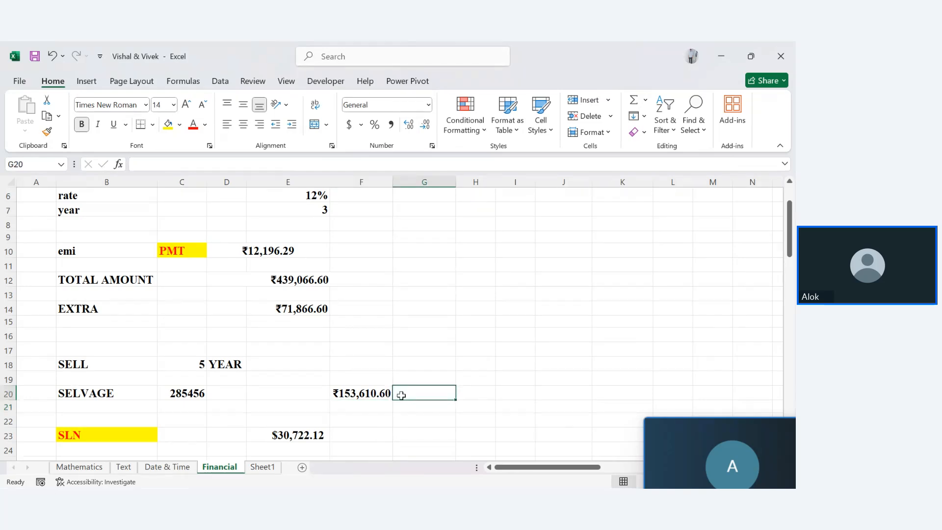
pyautogui.write('=')
pyautogui.click(350, 393)
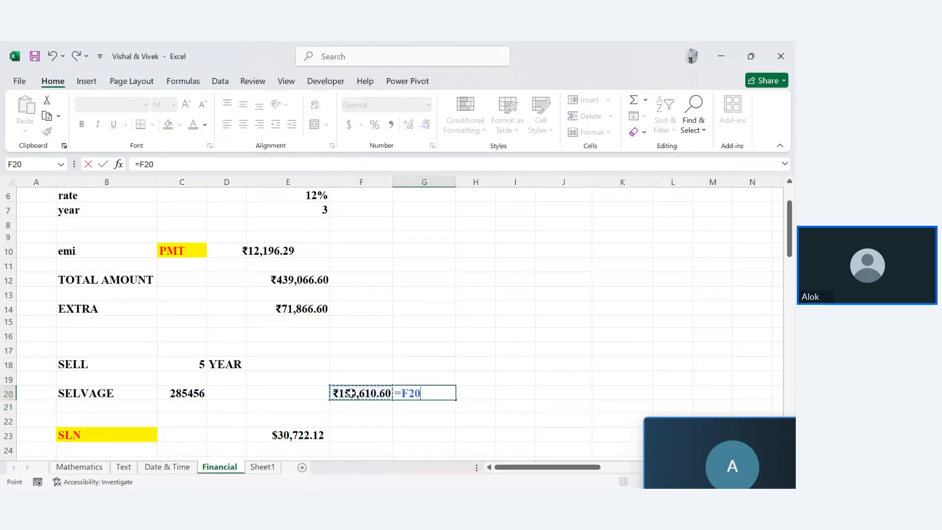
pyautogui.write('/5')
pyautogui.press('Return')
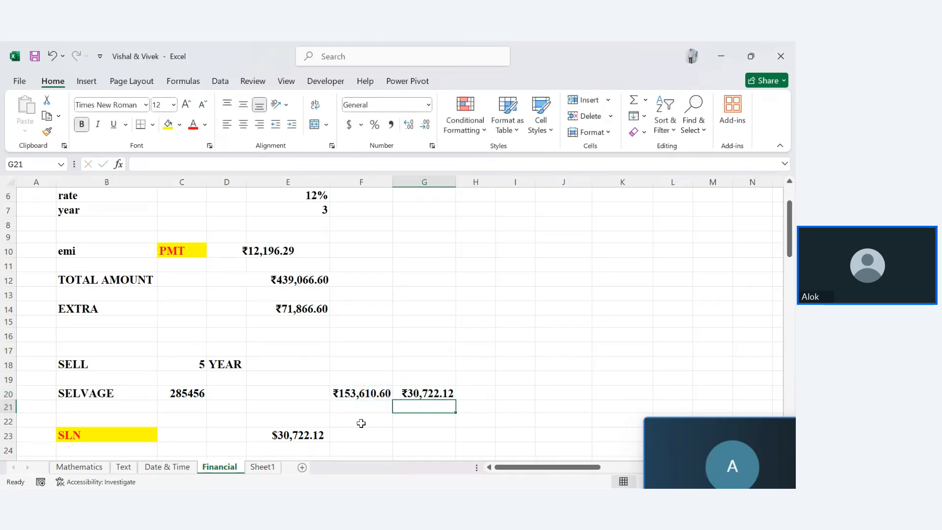
# Step: Change the life argument of the SLN formula in E23 to C18*12 for monthly depreciation
pyautogui.doubleClick(323, 434)
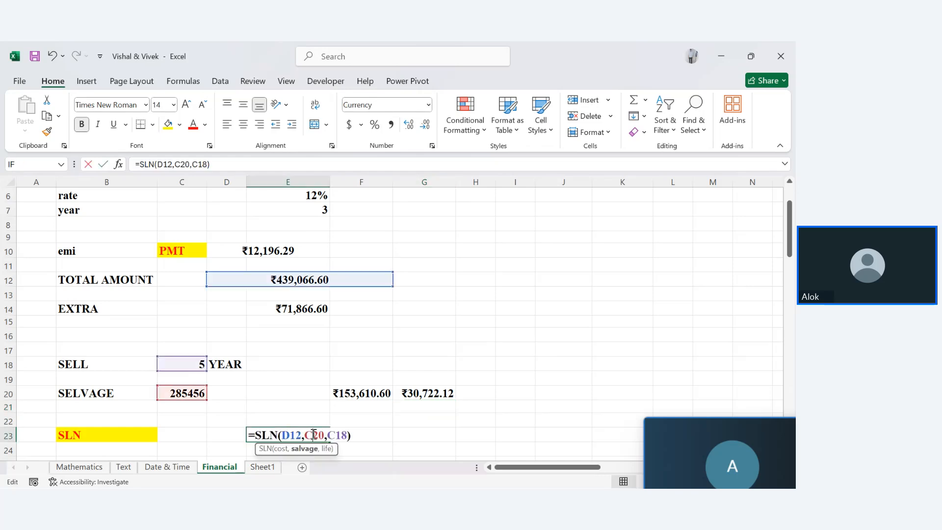
pyautogui.click(347, 435)
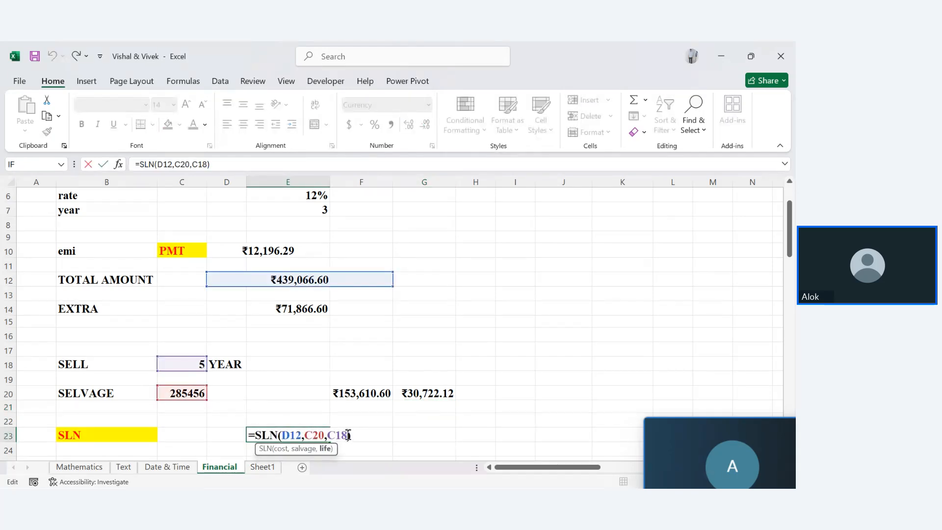
pyautogui.press('Return')
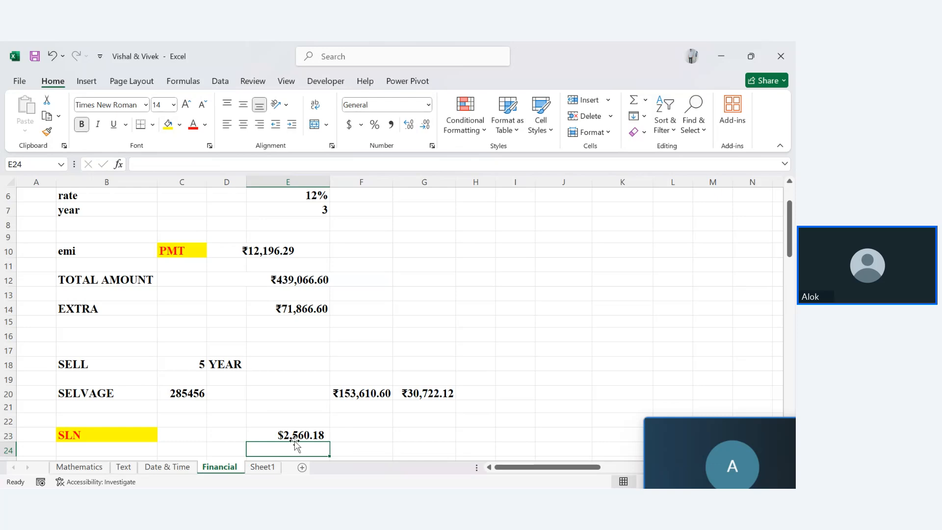
pyautogui.click(278, 434)
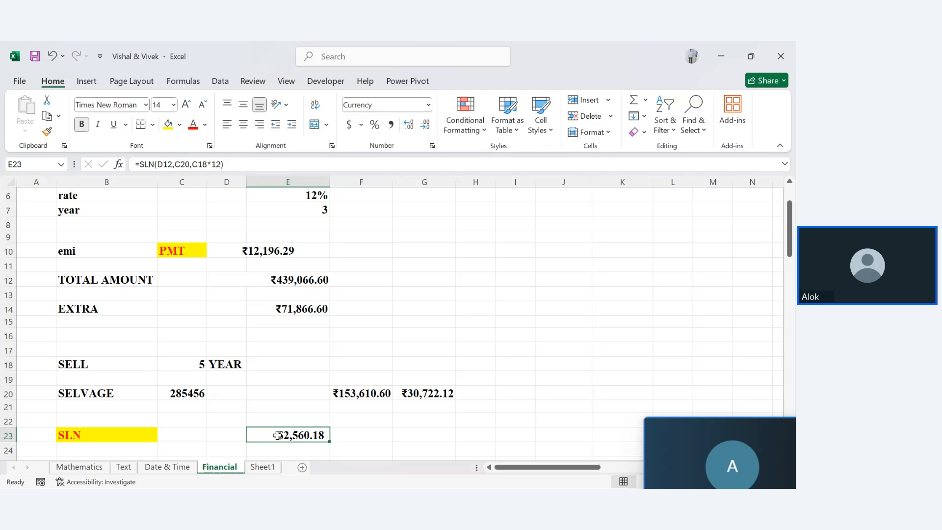
# Step: Review the Mathematics, Text, Date & Time and Sheet1 worksheets alongside the formula categories, ending on the Financial sheet
pyautogui.click(183, 81)
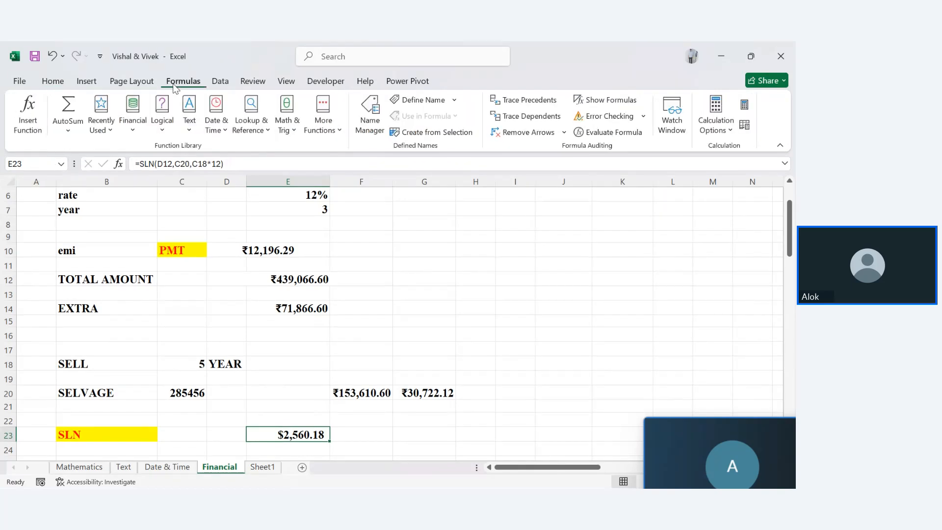
pyautogui.click(72, 469)
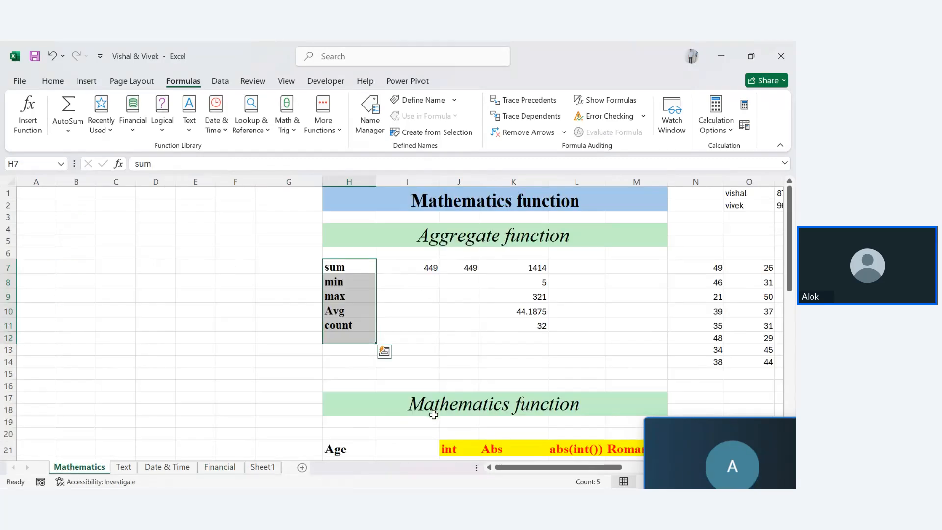
pyautogui.click(542, 467)
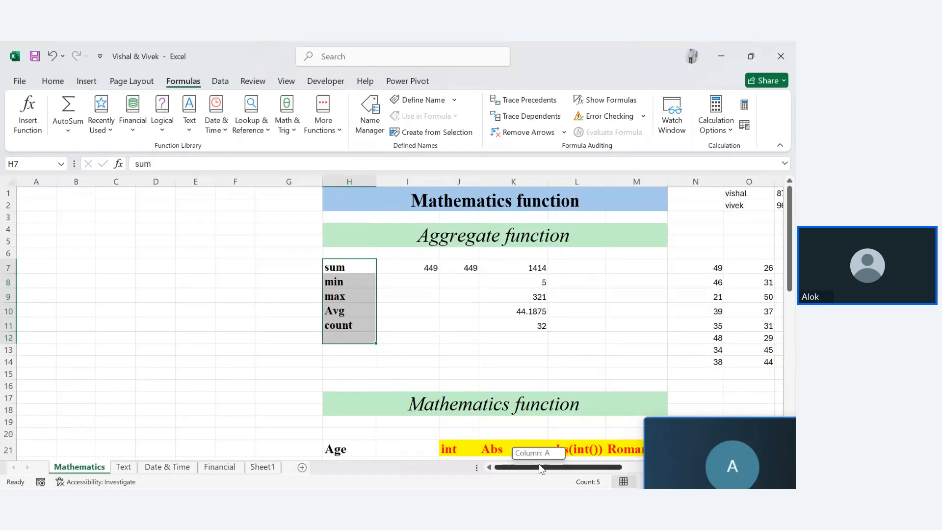
pyautogui.moveTo(541, 467); pyautogui.dragTo(585, 467)
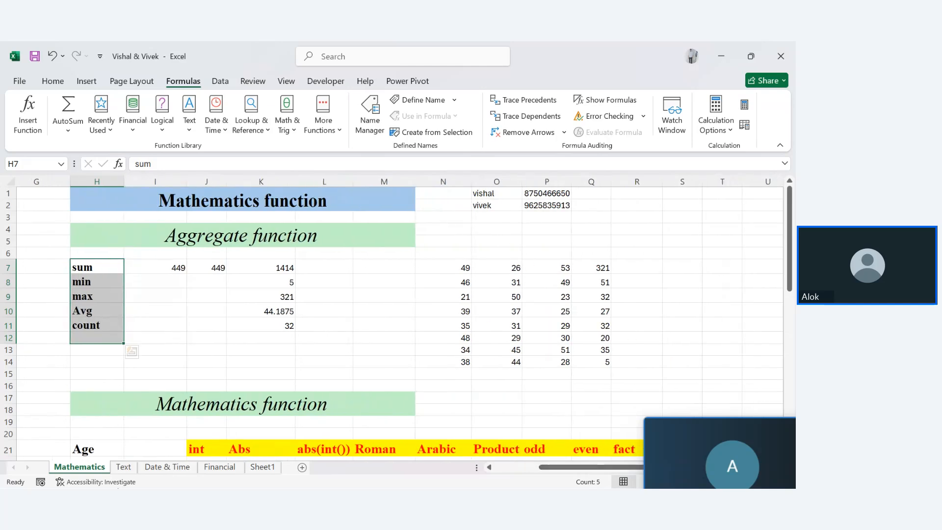
pyautogui.click(123, 469)
pyautogui.click(170, 467)
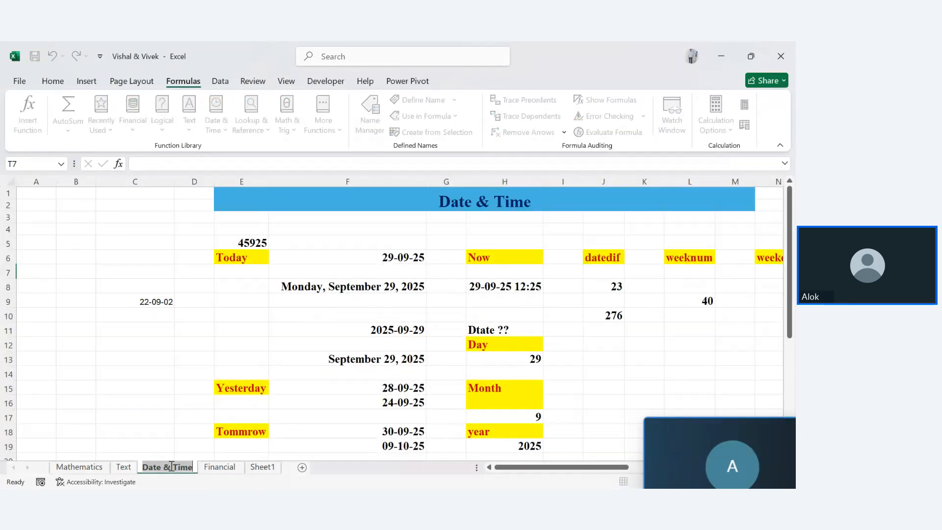
pyautogui.click(211, 468)
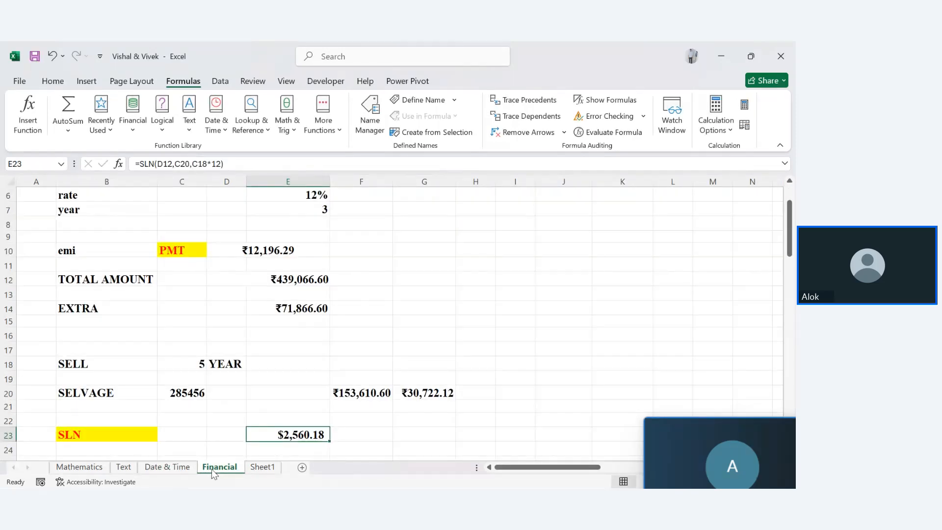
pyautogui.click(249, 470)
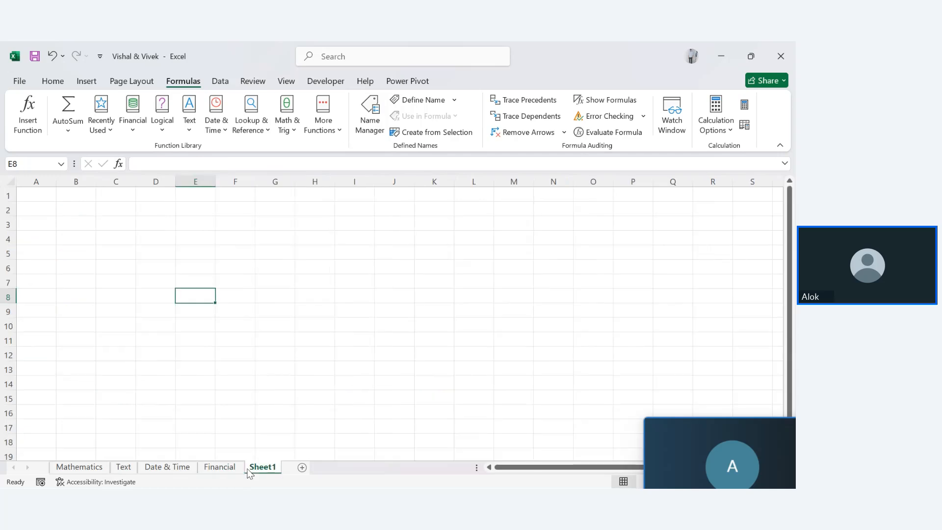
pyautogui.click(221, 469)
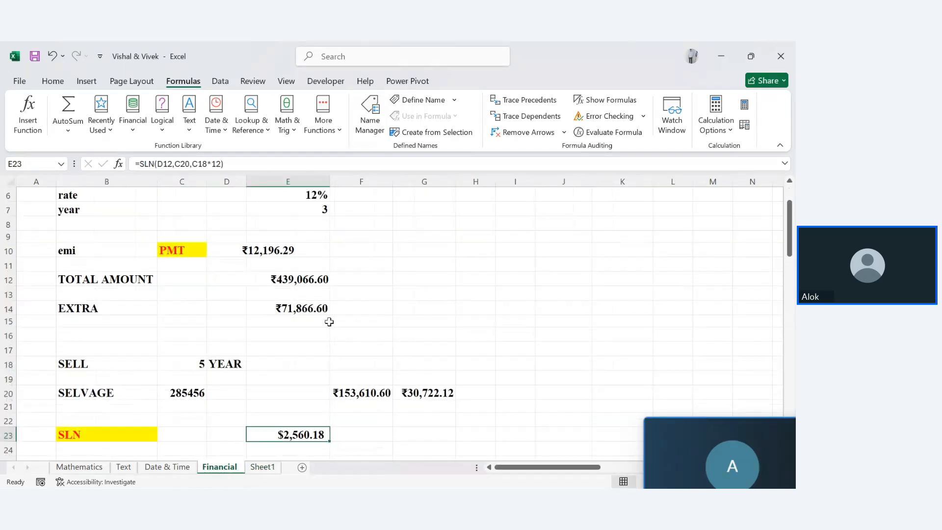
# Step: Enter the label FV in A25 and its description FUTURE VALUE in B25
pyautogui.moveTo(790, 226); pyautogui.dragTo(795, 249)
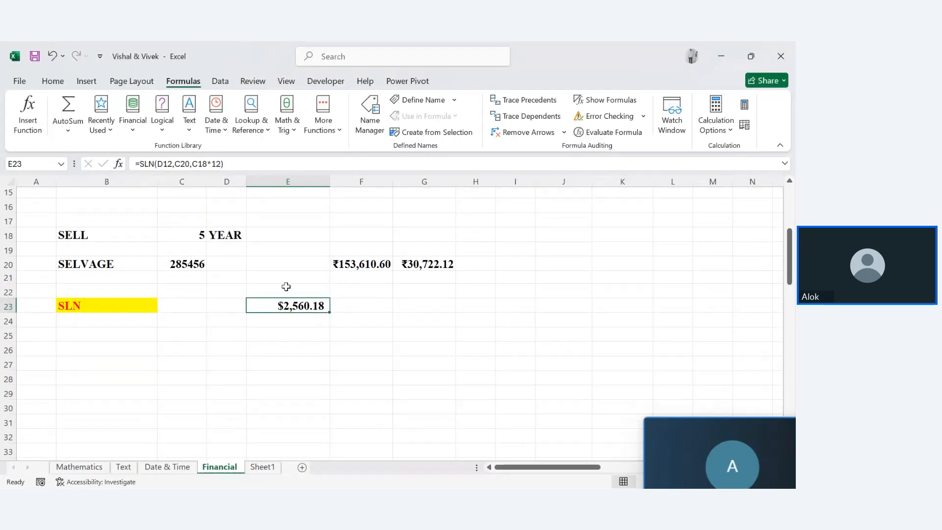
pyautogui.click(46, 334)
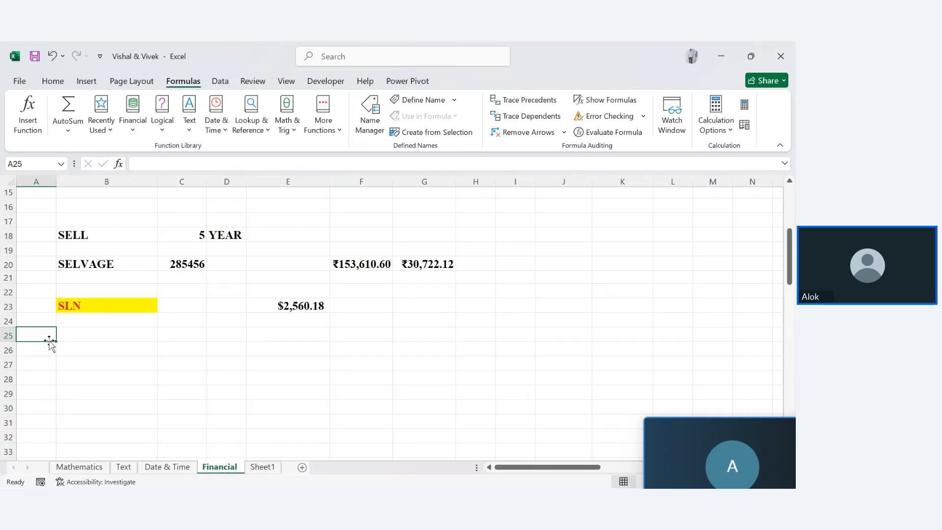
pyautogui.write('FV')
pyautogui.press('Tab')
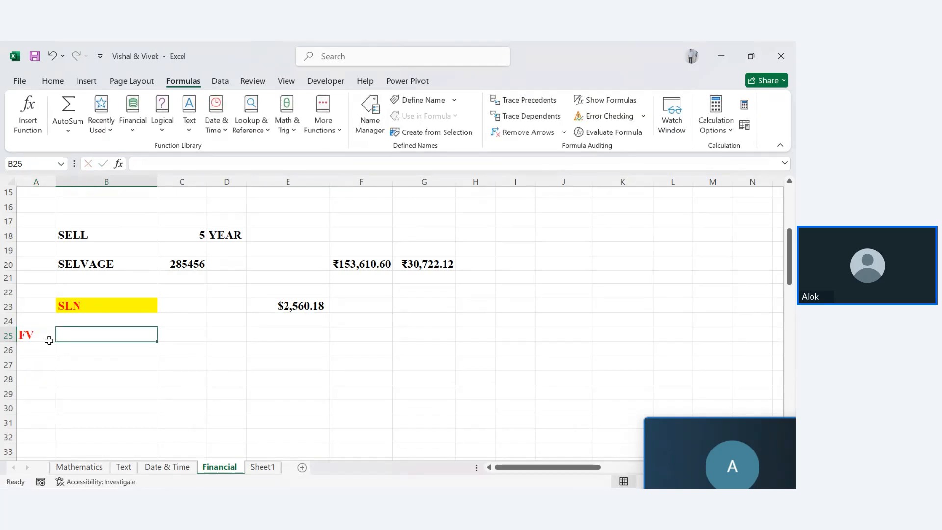
pyautogui.write('FUR')
pyautogui.press('BackSpace')
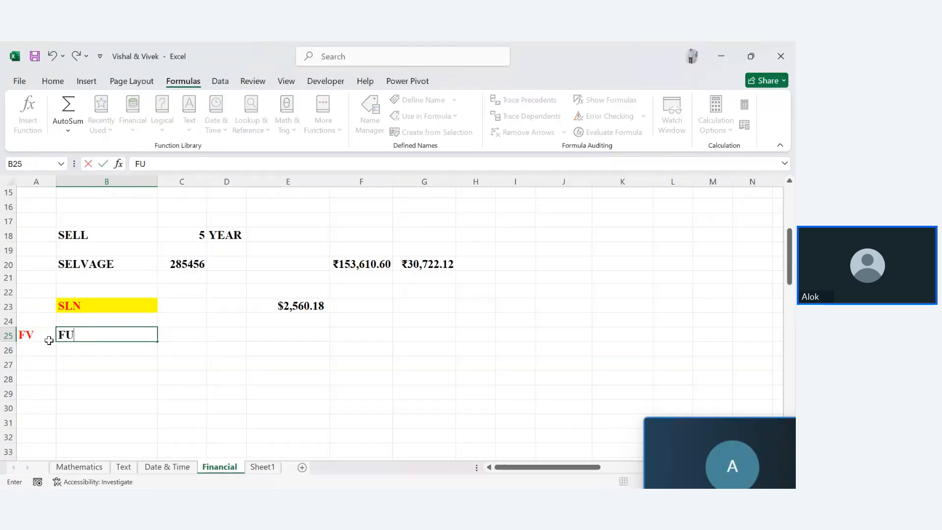
pyautogui.write('TURE')
pyautogui.press('BackSpace')
pyautogui.write('VALUE')
pyautogui.press('Return')
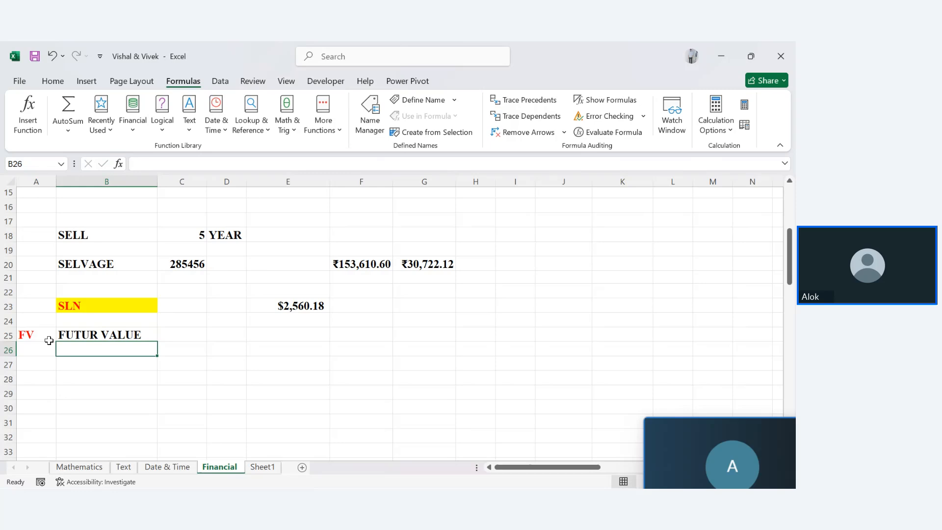
pyautogui.doubleClick(100, 332)
pyautogui.write('E')
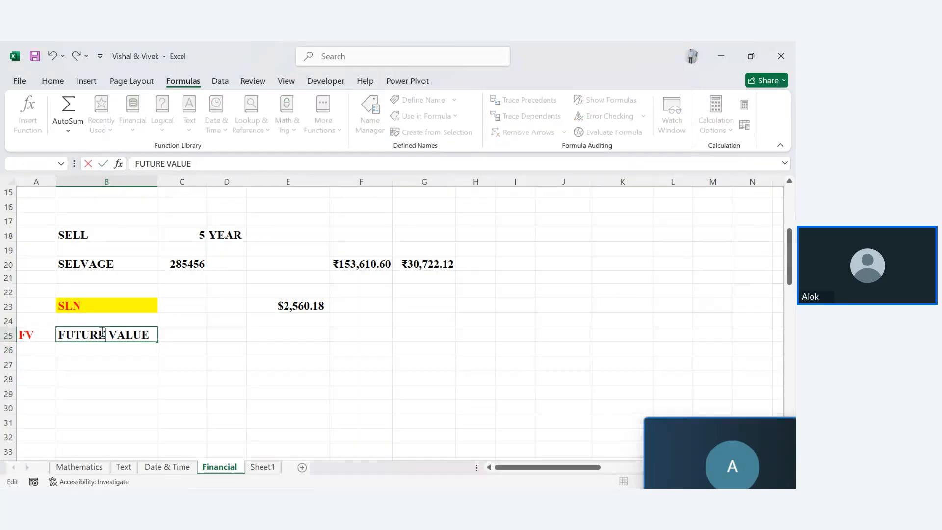
pyautogui.press('Return')
# Step: Enter the labels PV in A26 and RATE in A27, and describe PV as PRICE in B26
pyautogui.click(23, 354)
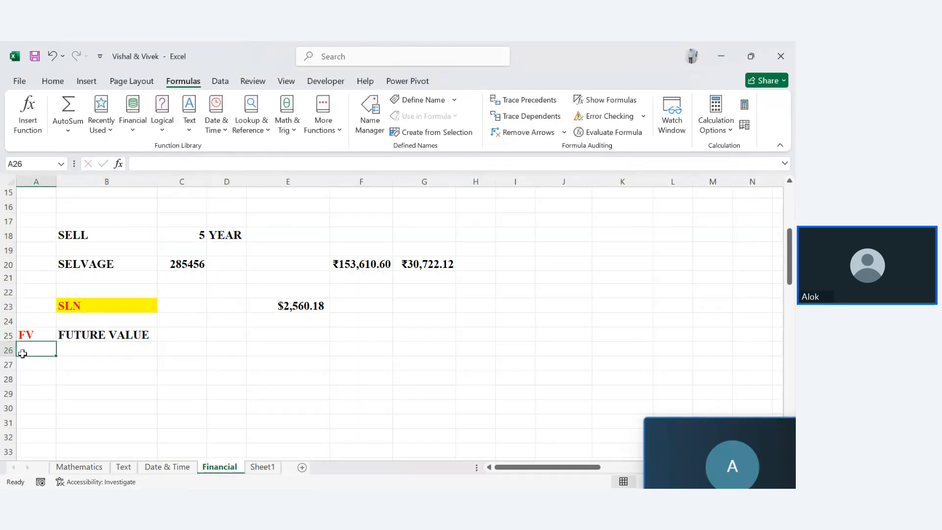
pyautogui.write('PV')
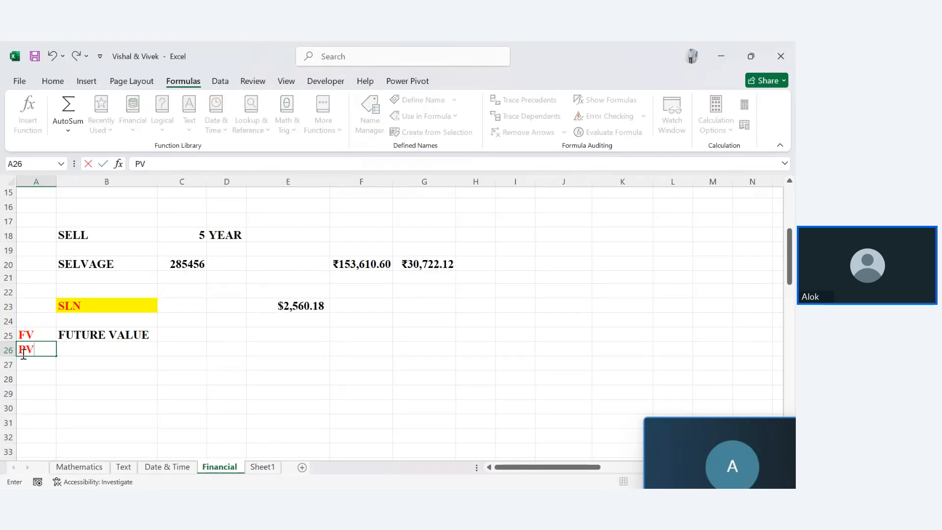
pyautogui.press('Return')
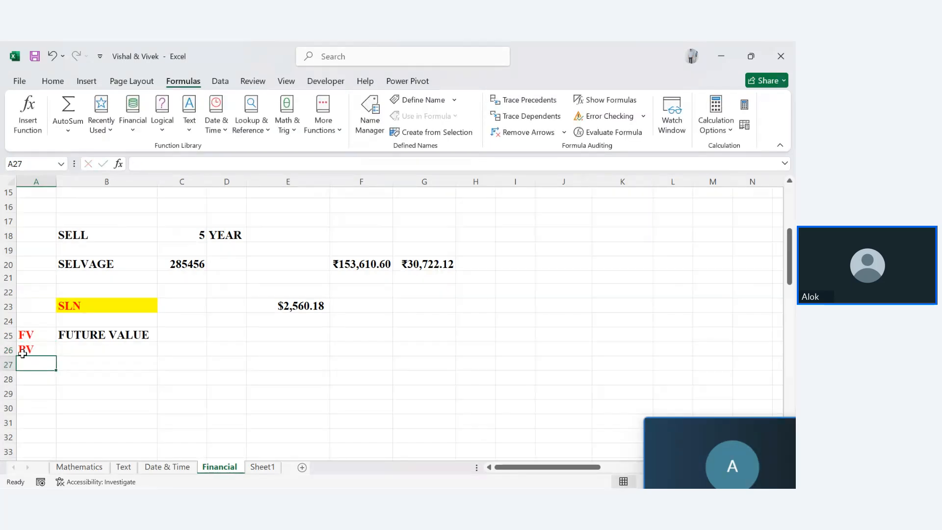
pyautogui.write('RATE')
pyautogui.press('Tab')
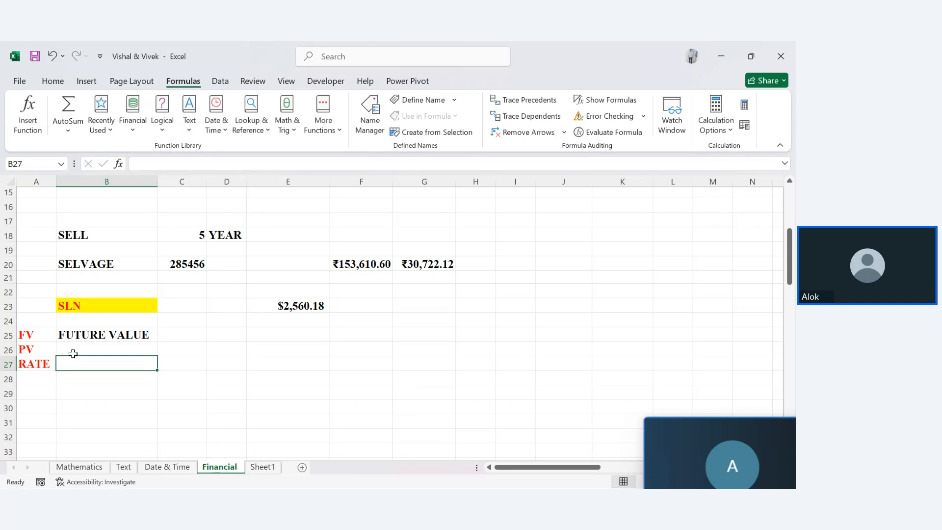
pyautogui.click(73, 353)
pyautogui.write('PRICE')
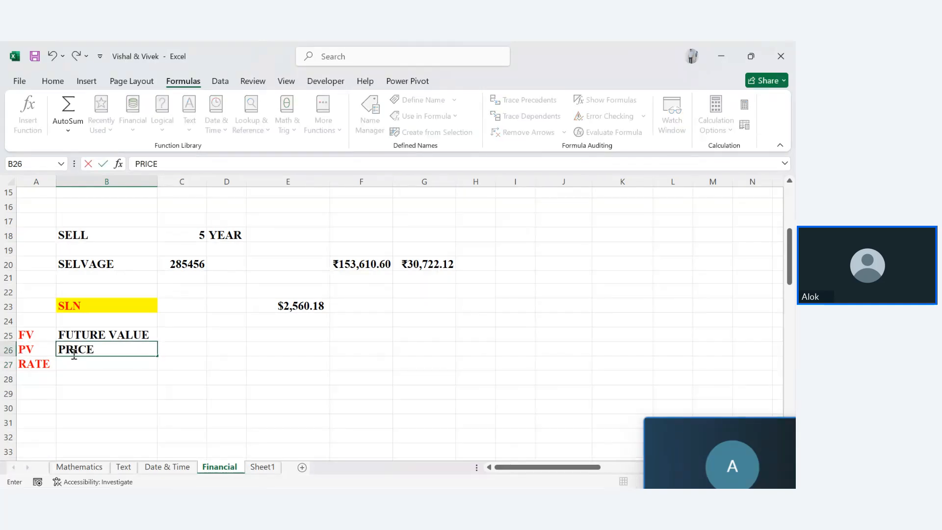
pyautogui.press('Return')
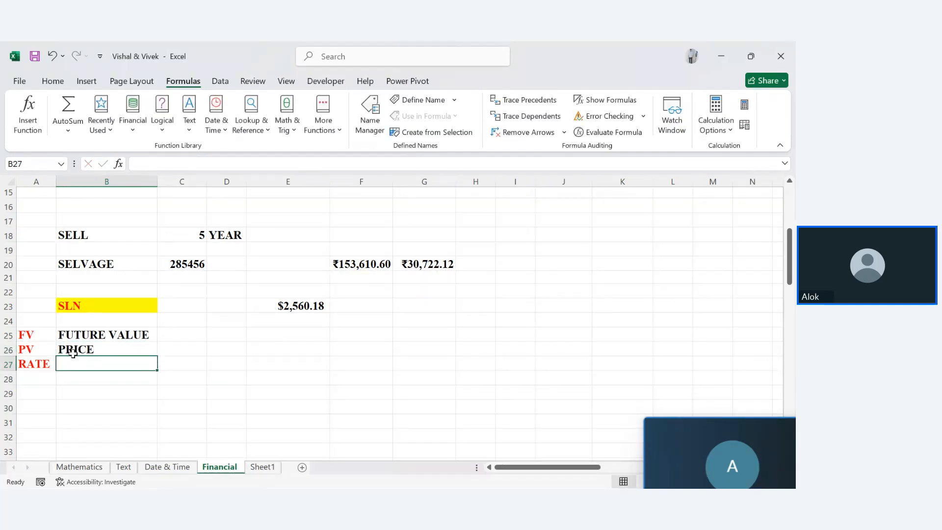
# Step: Review the arguments of the SLN formula in E23 and of the emi PMT formula against the loan amount, rate and year cells
pyautogui.doubleClick(292, 305)
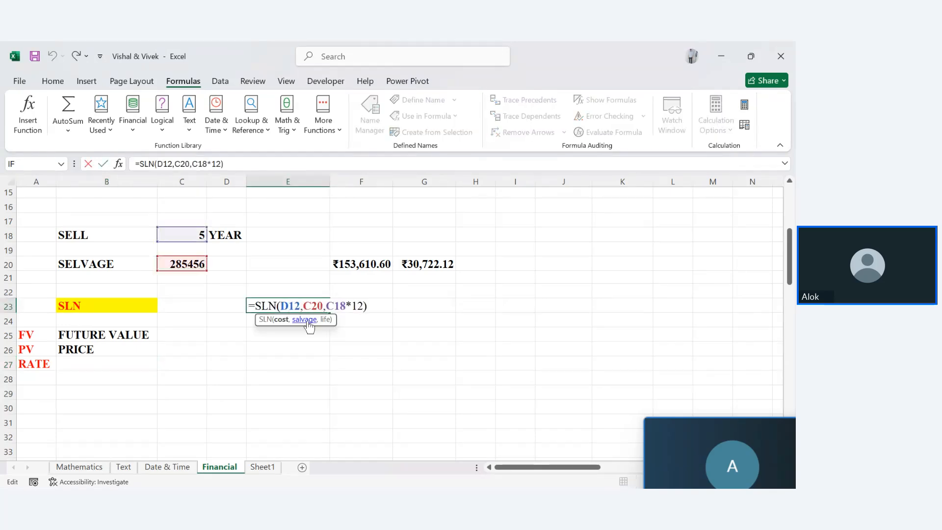
pyautogui.press('Return')
pyautogui.press('Up')
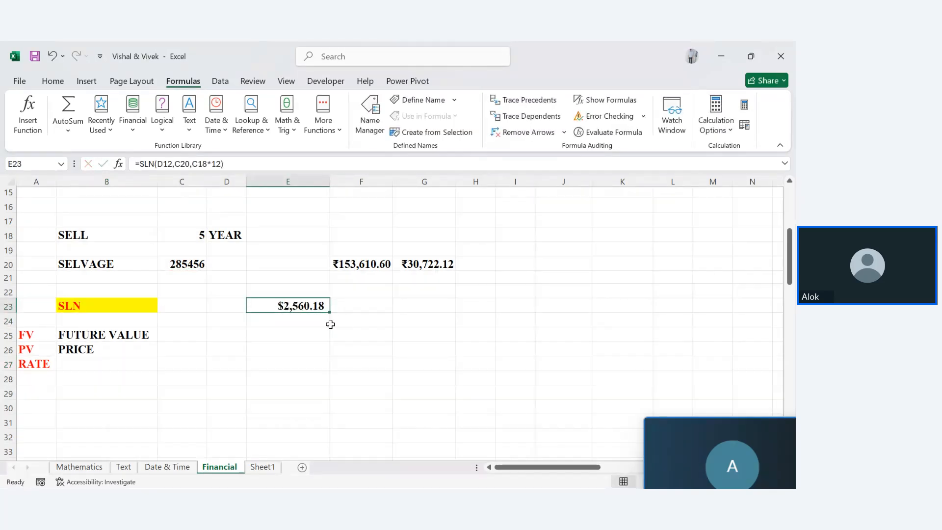
pyautogui.press('Up')
pyautogui.press('Up')
pyautogui.press('Up')
pyautogui.press('Up')
pyautogui.press('Up')
pyautogui.press('Up')
pyautogui.press('Up')
pyautogui.press('Up')
pyautogui.press('Up')
pyautogui.press('Up')
pyautogui.press('Up')
pyautogui.press('Up')
pyautogui.press('Up')
pyautogui.press('Up')
pyautogui.press('Up')
pyautogui.press('Up')
pyautogui.press('Up')
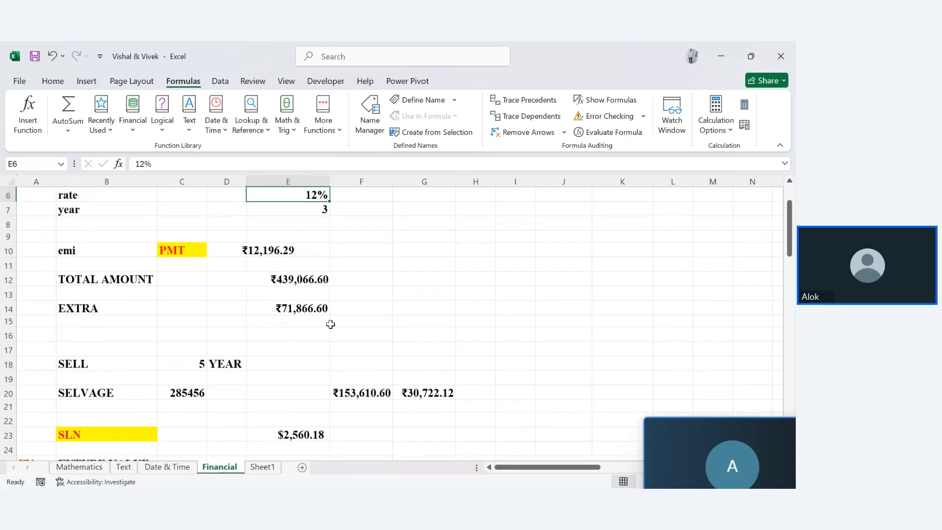
pyautogui.doubleClick(268, 250)
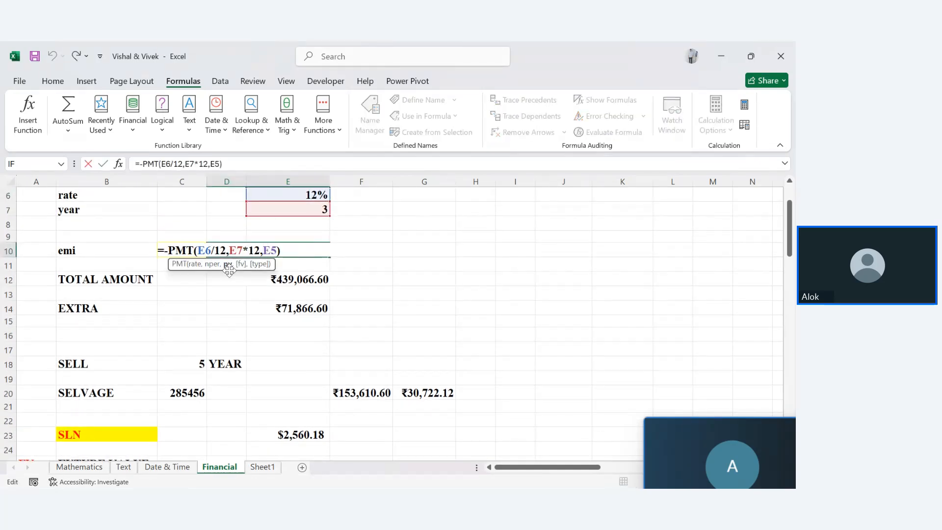
pyautogui.moveTo(789, 230); pyautogui.dragTo(792, 216)
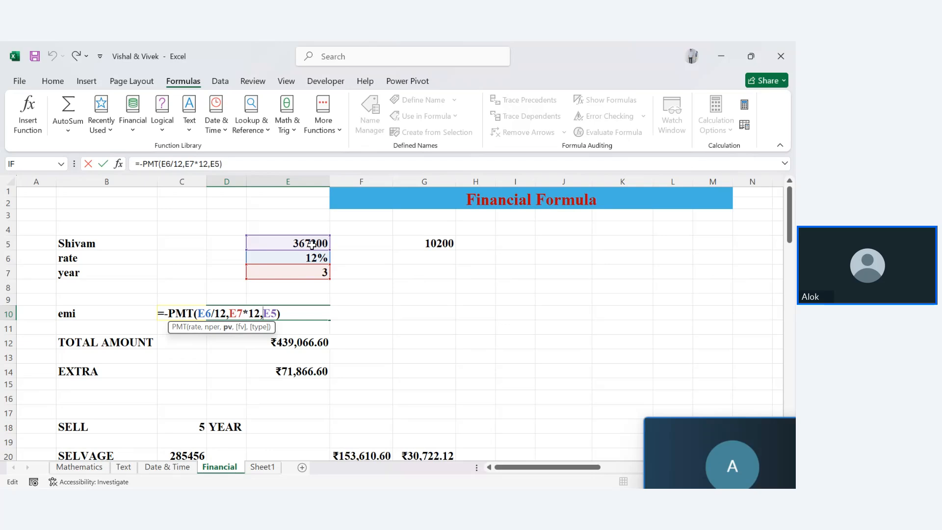
pyautogui.press('Return')
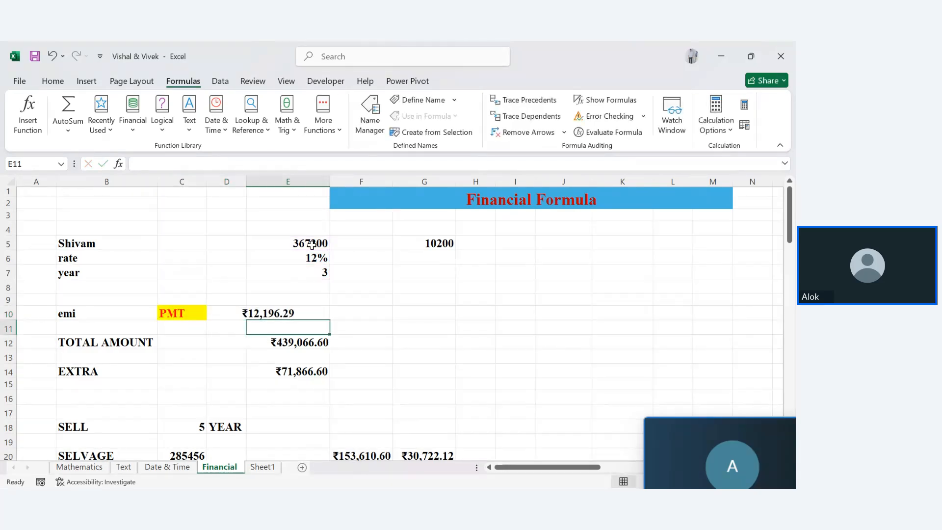
# Step: Set the loan rate in E6 to 6% and check the recalculated EXTRA amount in E14
pyautogui.click(314, 258)
pyautogui.write('2')
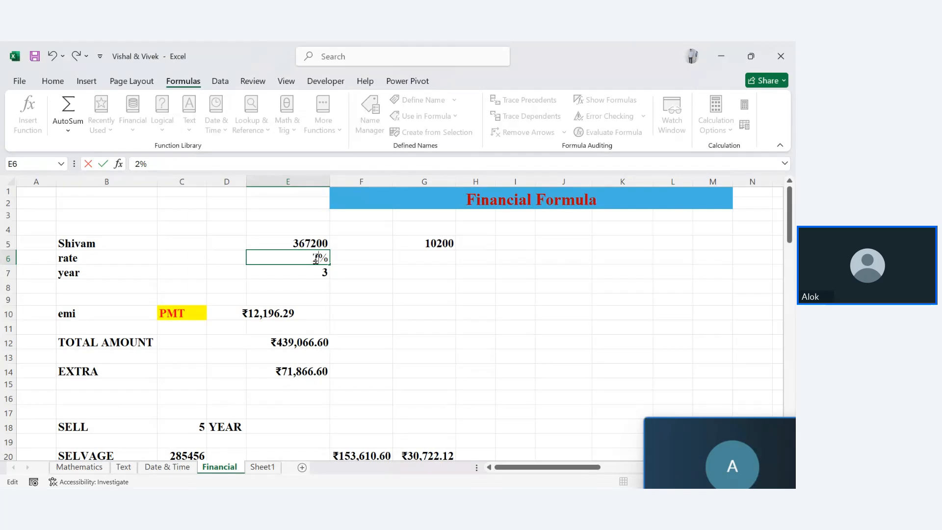
pyautogui.press('BackSpace')
pyautogui.write('66')
pyautogui.press('BackSpace')
pyautogui.press('Return')
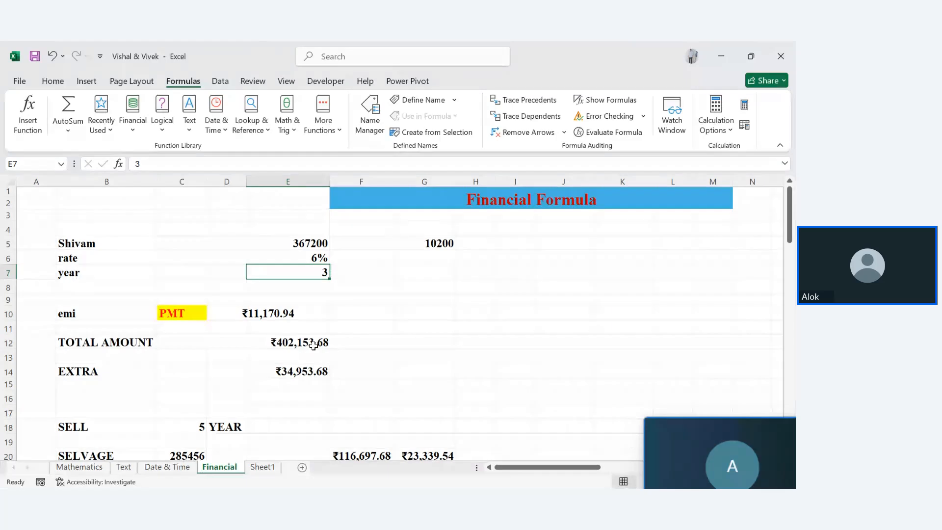
pyautogui.click(310, 370)
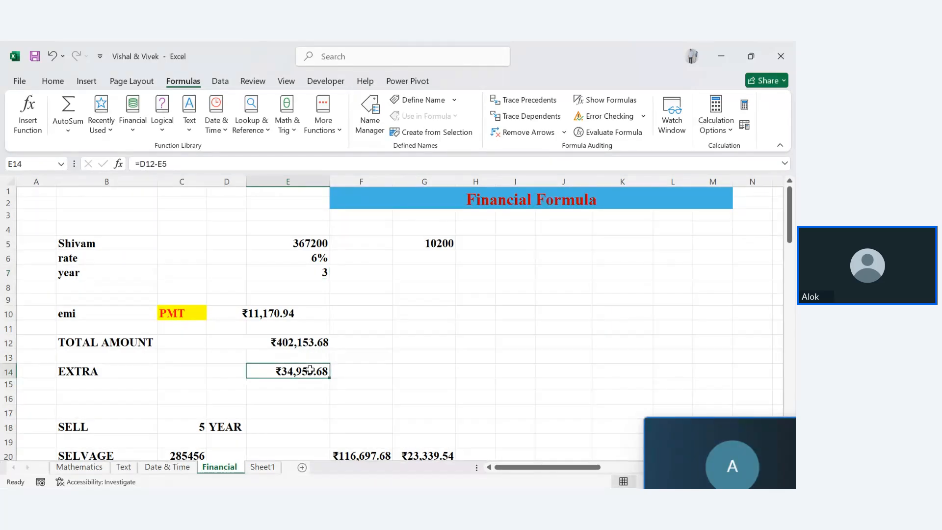
# Step: Enter RATE in B27 as the description of the RATE function
pyautogui.press('Down')
pyautogui.press('Down')
pyautogui.press('Down')
pyautogui.press('Down')
pyautogui.press('Down')
pyautogui.press('Down')
pyautogui.press('Down')
pyautogui.press('Down')
pyautogui.press('Down')
pyautogui.press('Down')
pyautogui.press('Down')
pyautogui.press('Down')
pyautogui.press('Down')
pyautogui.press('Down')
pyautogui.press('Down')
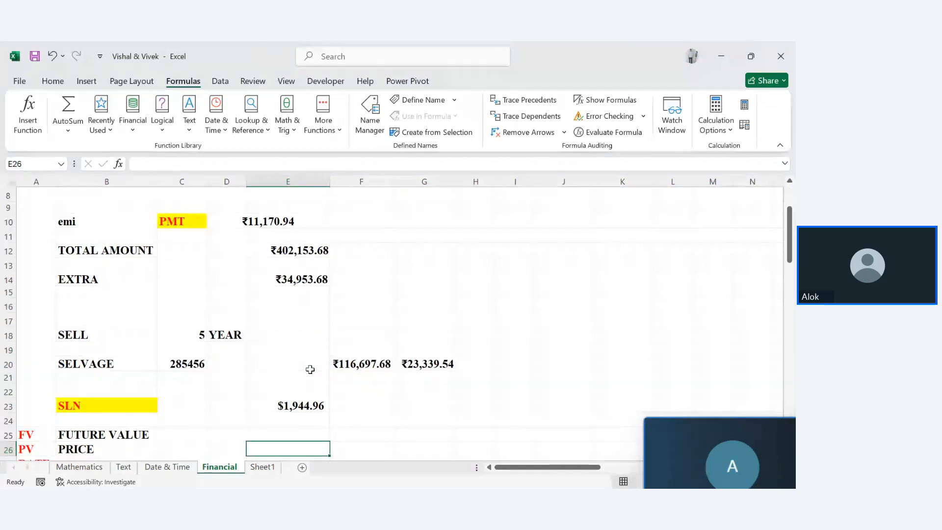
pyautogui.press('Down')
pyautogui.press('Down')
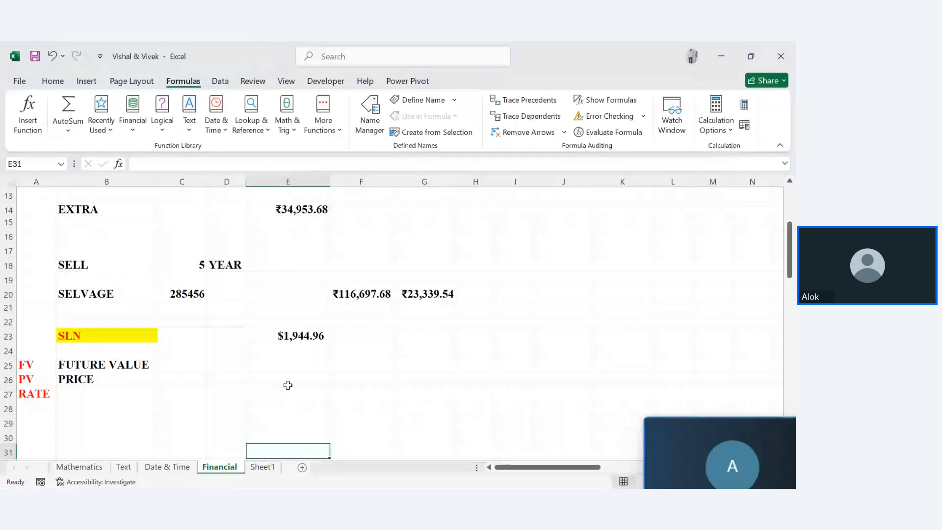
pyautogui.click(73, 390)
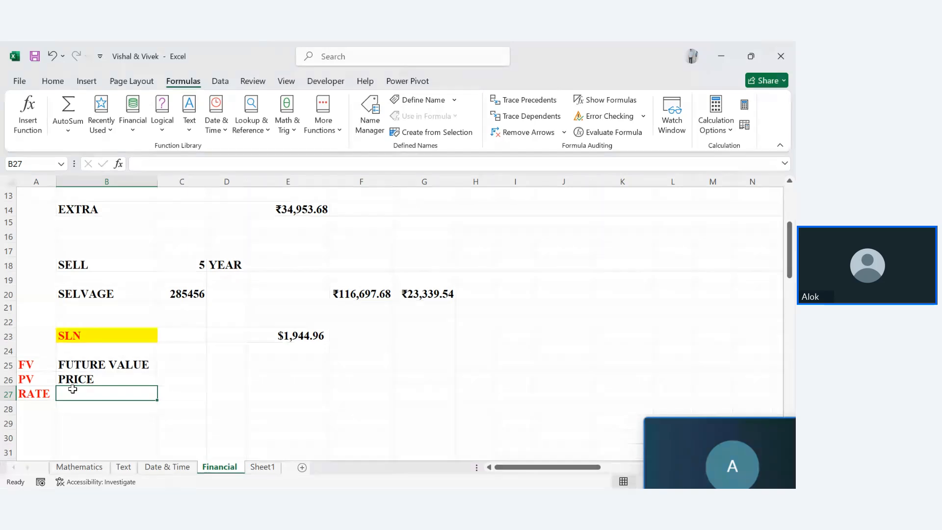
pyautogui.write('RATE')
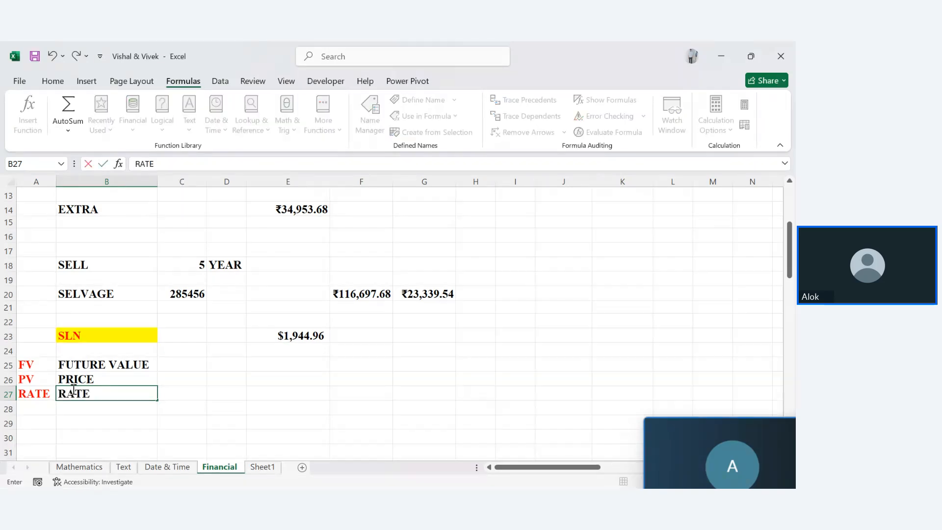
pyautogui.press('Return')
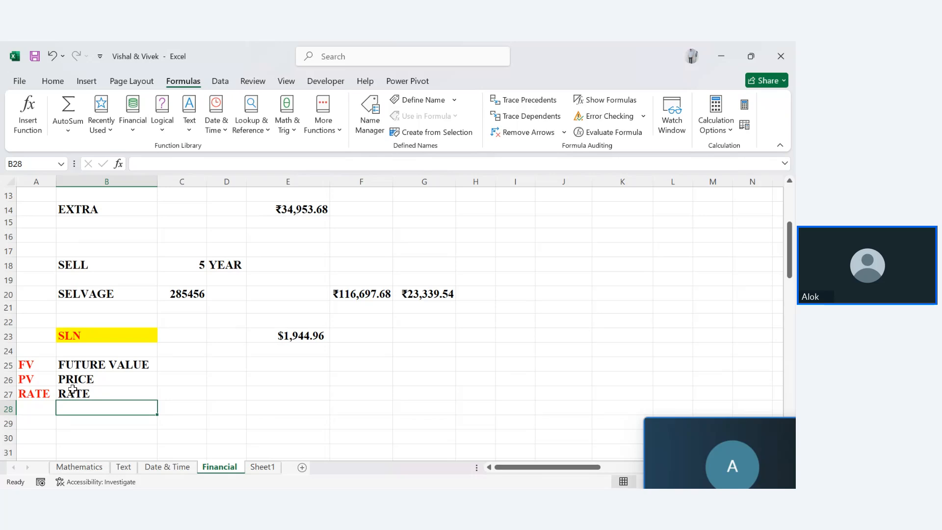
# Step: Start a future value example with FV in A31 and the heading FUTUTR VALUE in B31
pyautogui.press('Down')
pyautogui.press('Down')
pyautogui.press('Down')
pyautogui.press('Down')
pyautogui.press('Down')
pyautogui.press('Down')
pyautogui.press('Down')
pyautogui.press('Down')
pyautogui.press('Down')
pyautogui.press('Down')
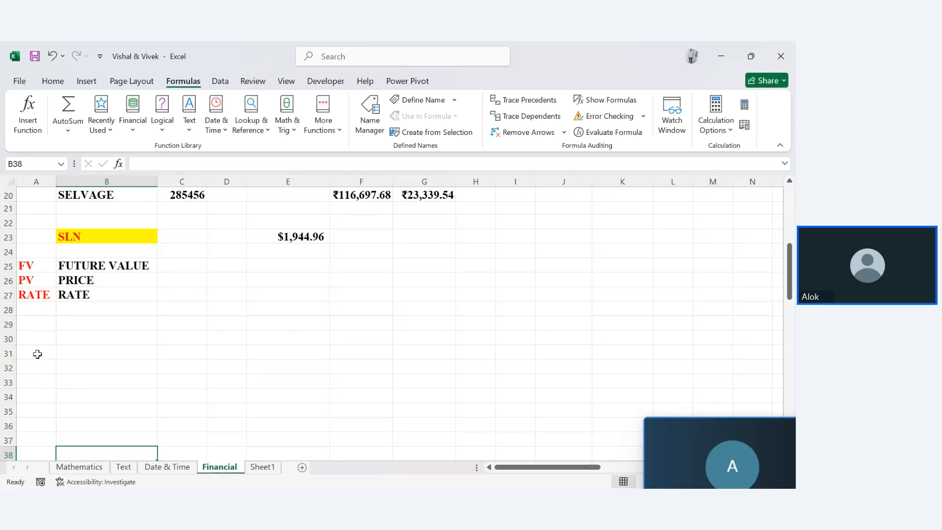
pyautogui.click(37, 354)
pyautogui.write('FV')
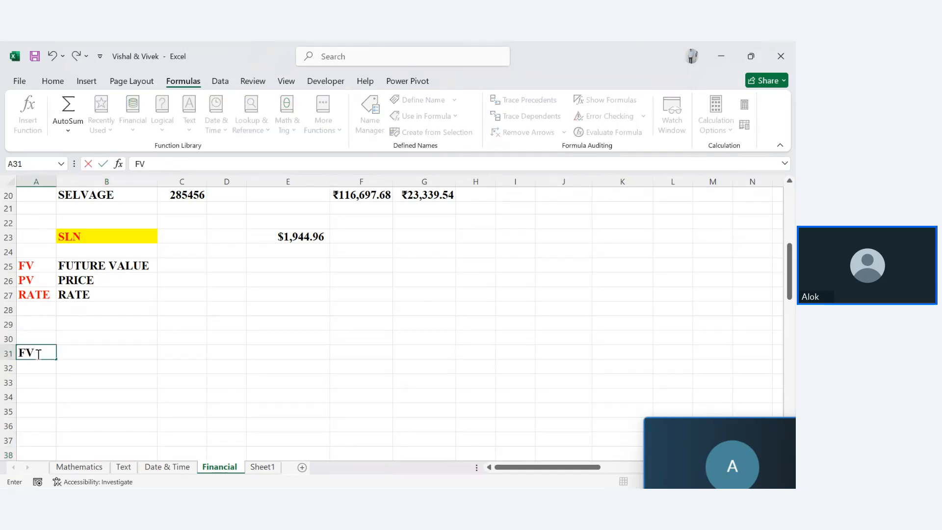
pyautogui.press('Return')
pyautogui.click(61, 351)
pyautogui.write('FUTUTR')
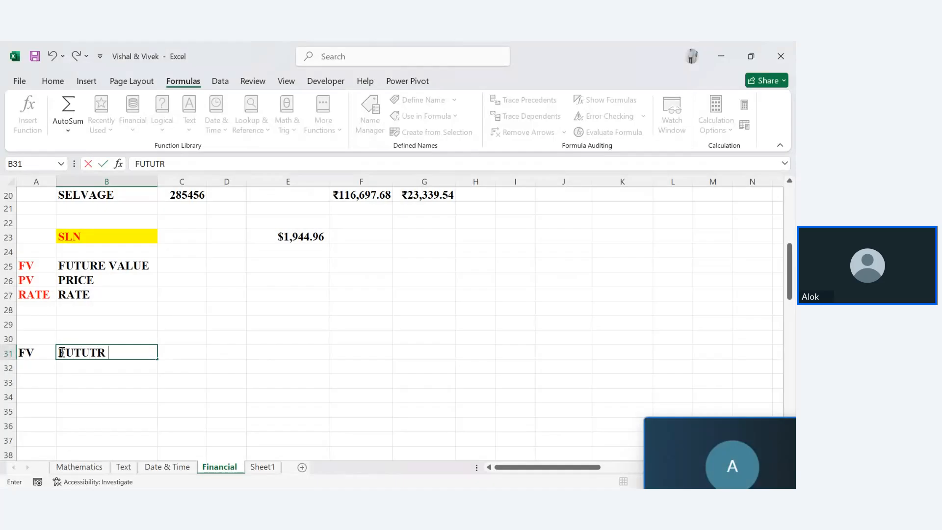
pyautogui.write(' VALUE')
pyautogui.press('Return')
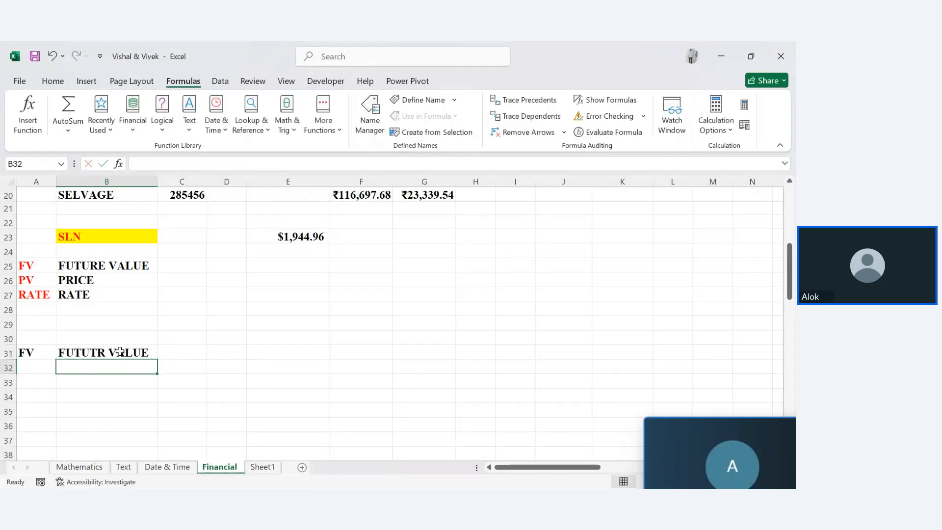
pyautogui.click(281, 354)
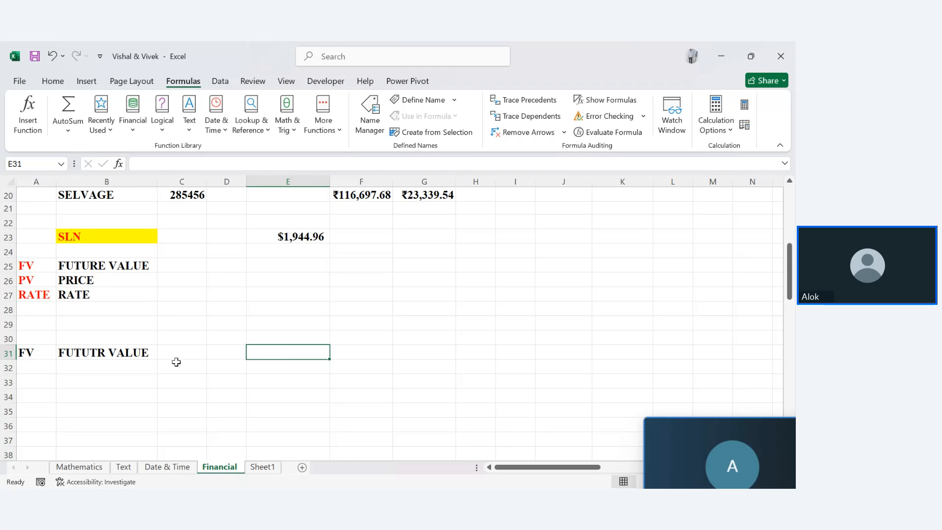
# Step: Enter the person's name in B33 and the amount 1000 in C33
pyautogui.doubleClick(116, 382)
pyautogui.write('SHIVAM')
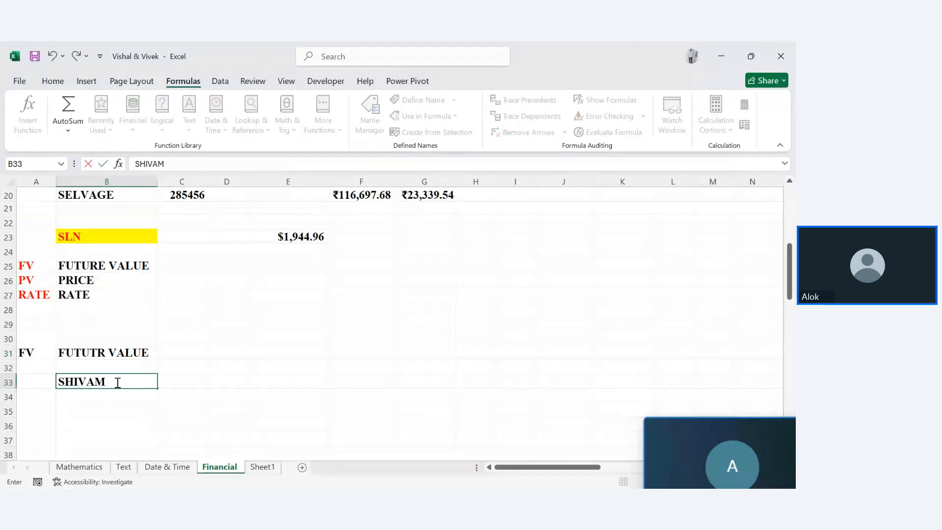
pyautogui.press('Tab')
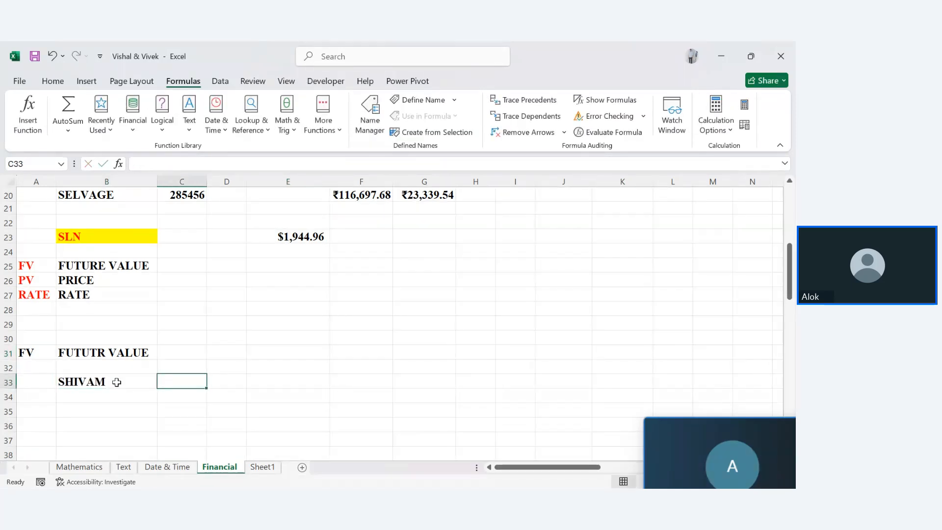
pyautogui.write('10000')
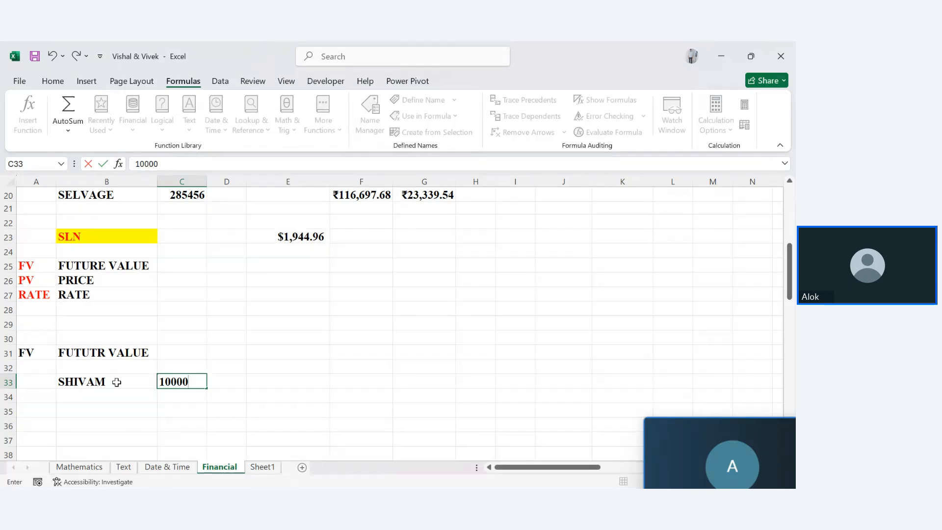
pyautogui.press('BackSpace')
pyautogui.press('Return')
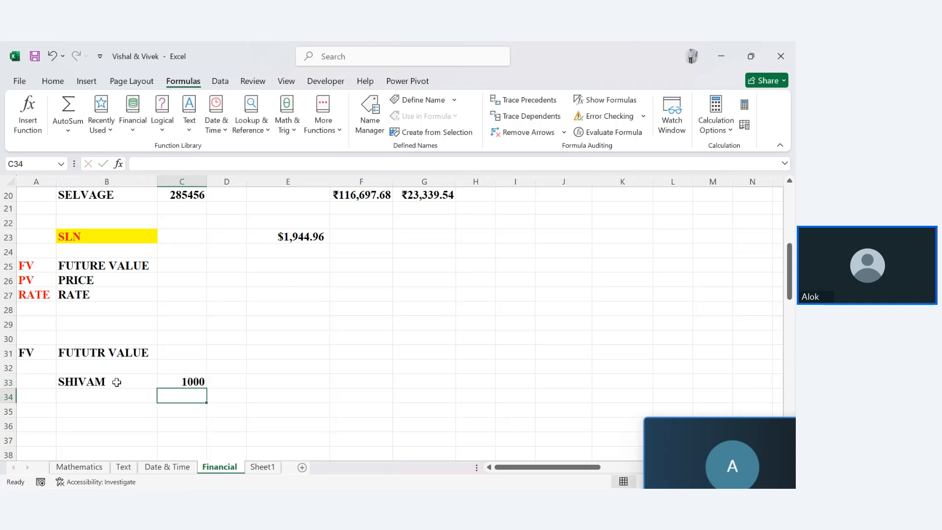
# Step: Enter EVERY YEAR in E33 as the note beside the 1000 amount
pyautogui.click(283, 380)
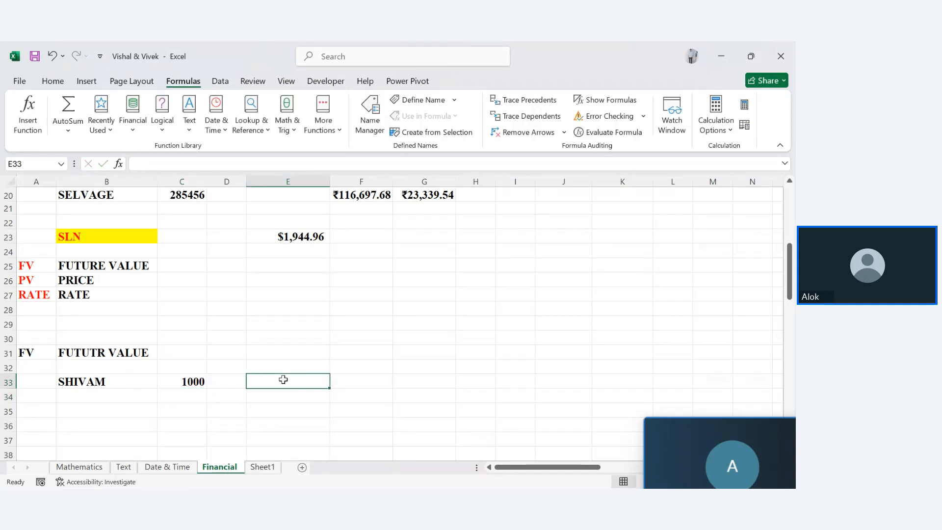
pyautogui.write('EVER')
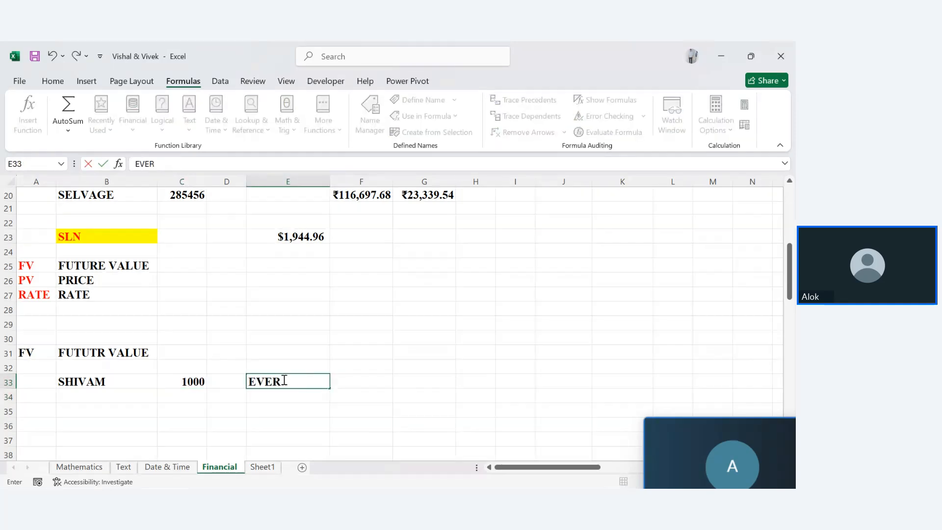
pyautogui.write('Y YEAR')
pyautogui.press('Return')
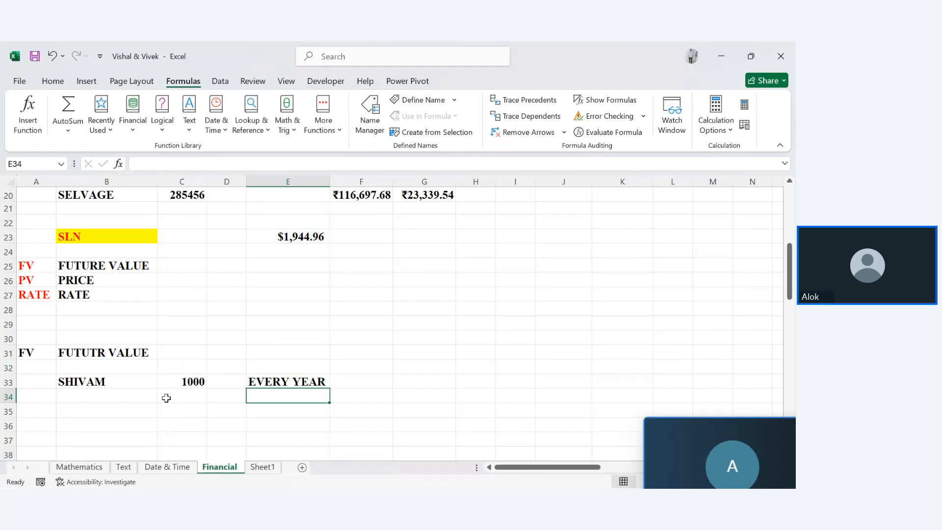
# Step: Add the label INTREST RATE in B34 and the rate 10% in C34
pyautogui.click(93, 400)
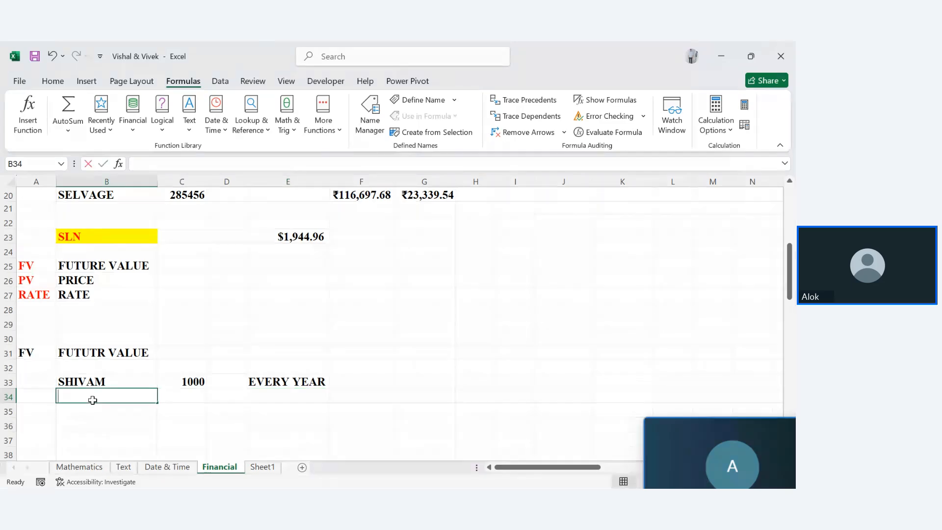
pyautogui.write('INT')
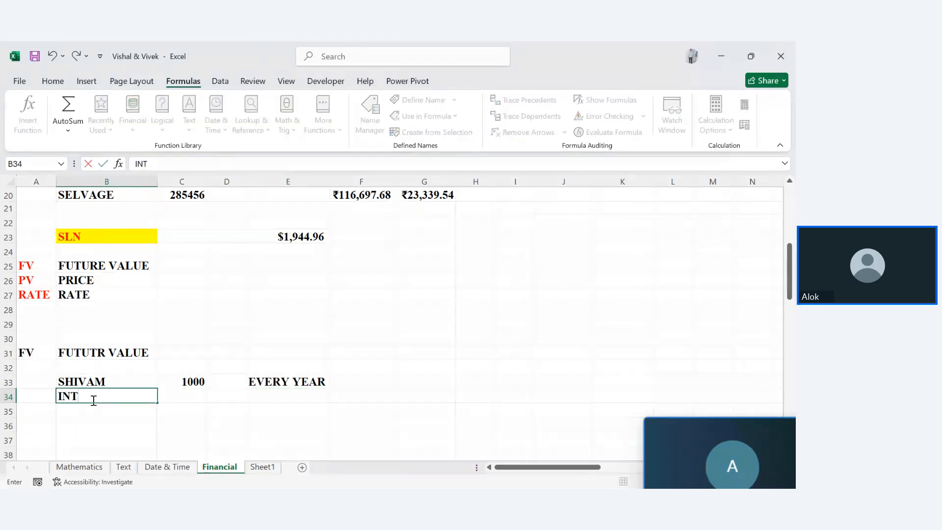
pyautogui.write('REST RATE')
pyautogui.press('Tab')
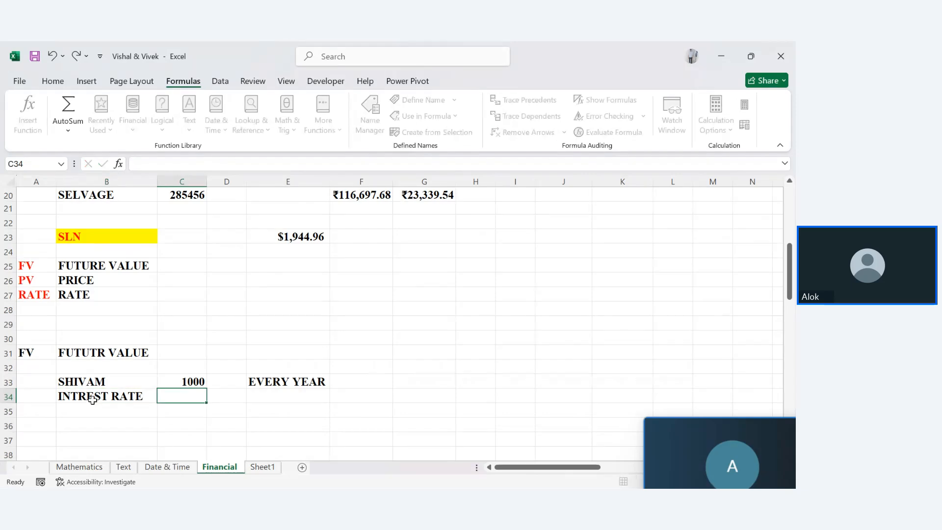
pyautogui.write('10%')
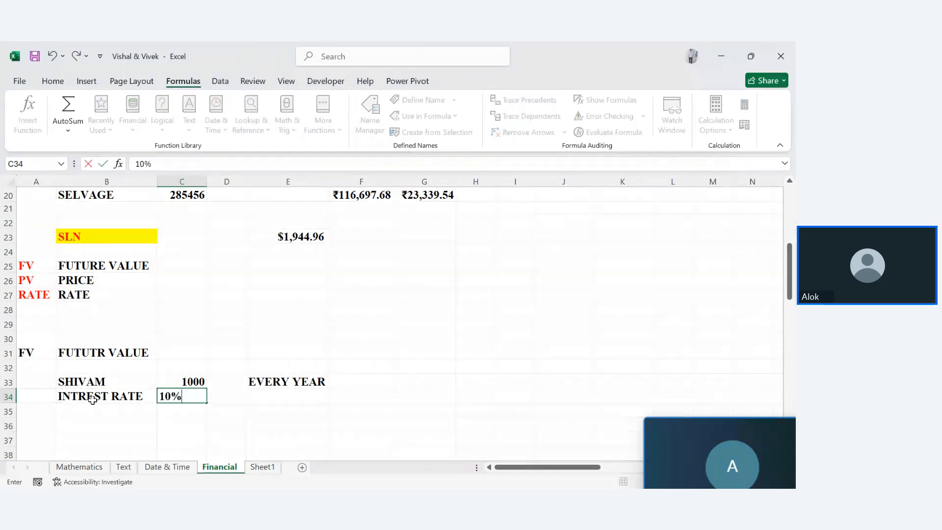
pyautogui.press('Return')
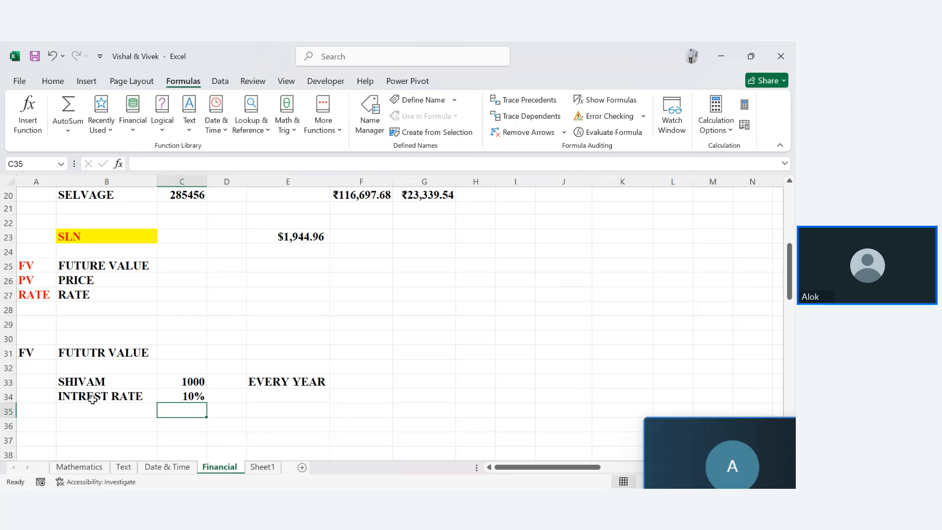
# Step: Add the label YEAR in B35 and the value 10 in C35
pyautogui.click(94, 411)
pyautogui.write('Y')
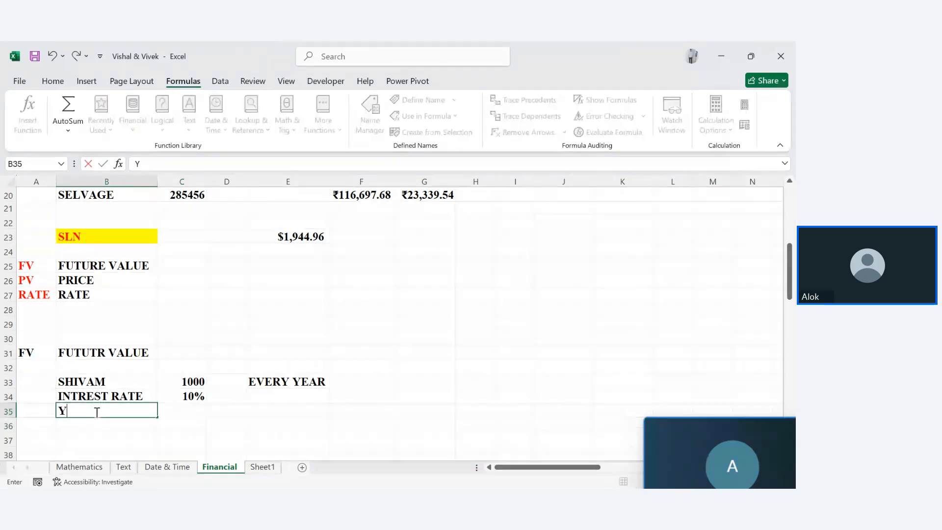
pyautogui.write('EAR')
pyautogui.press('Right')
pyautogui.write('10')
pyautogui.press('Return')
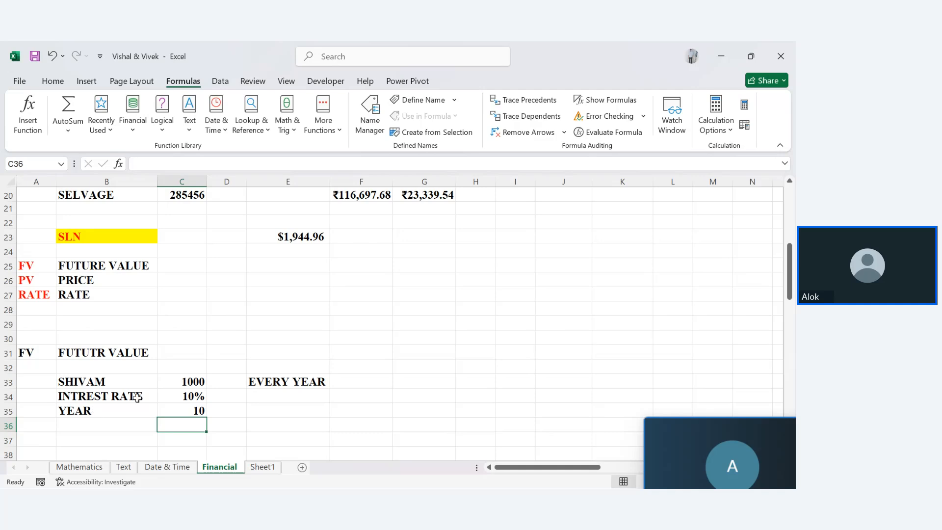
pyautogui.click(347, 404)
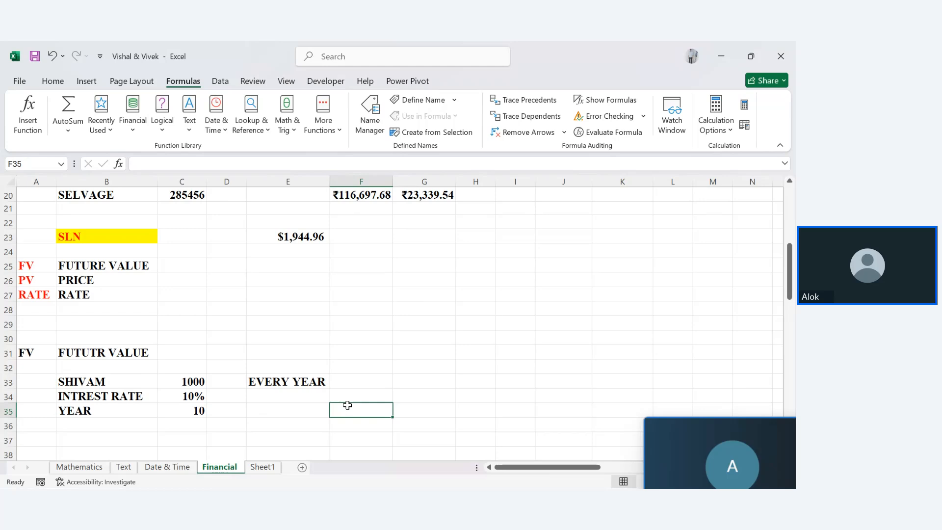
pyautogui.click(195, 381)
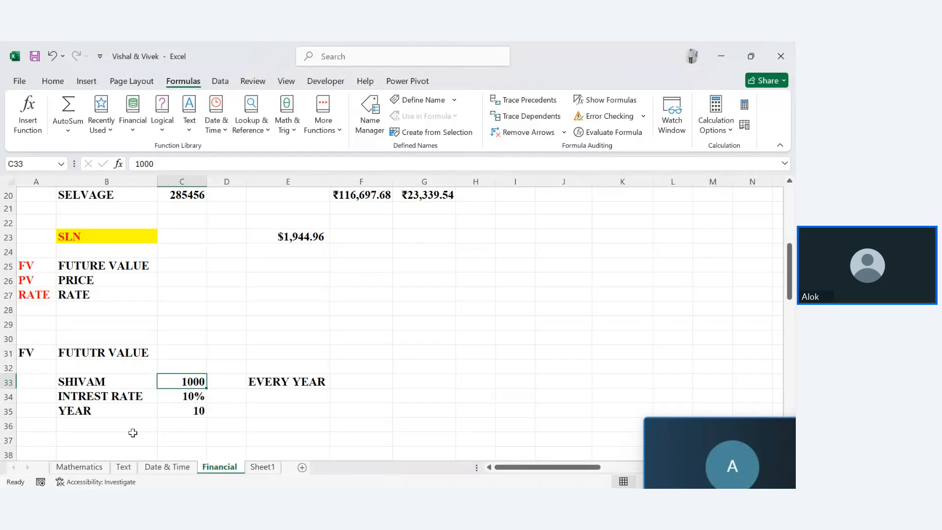
# Step: Enter FV in B37 as the result label and format it with yellow fill and red font
pyautogui.click(106, 438)
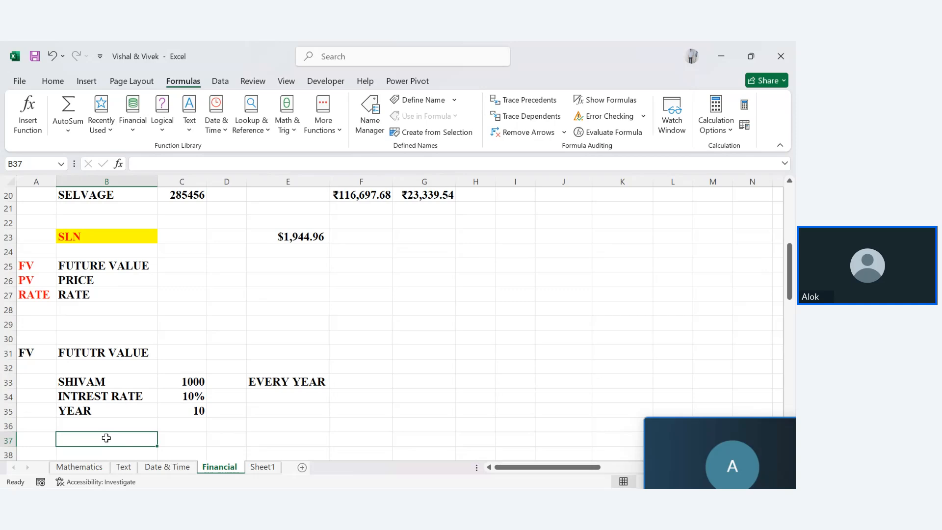
pyautogui.write('FV')
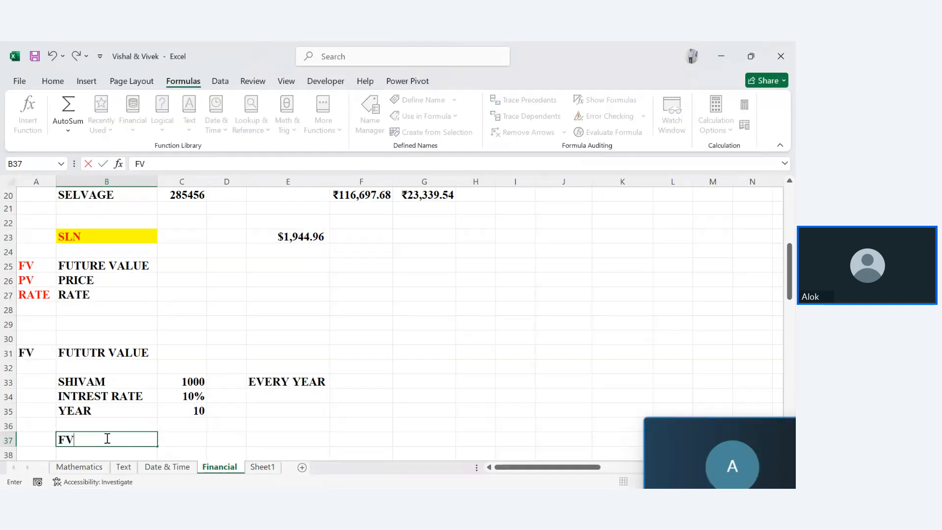
pyautogui.press('Return')
pyautogui.click(106, 438)
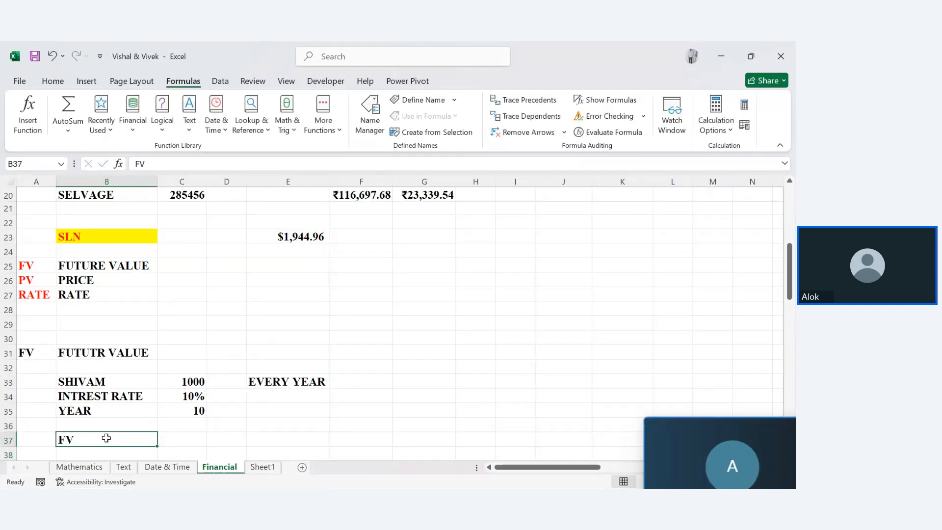
pyautogui.click(52, 80)
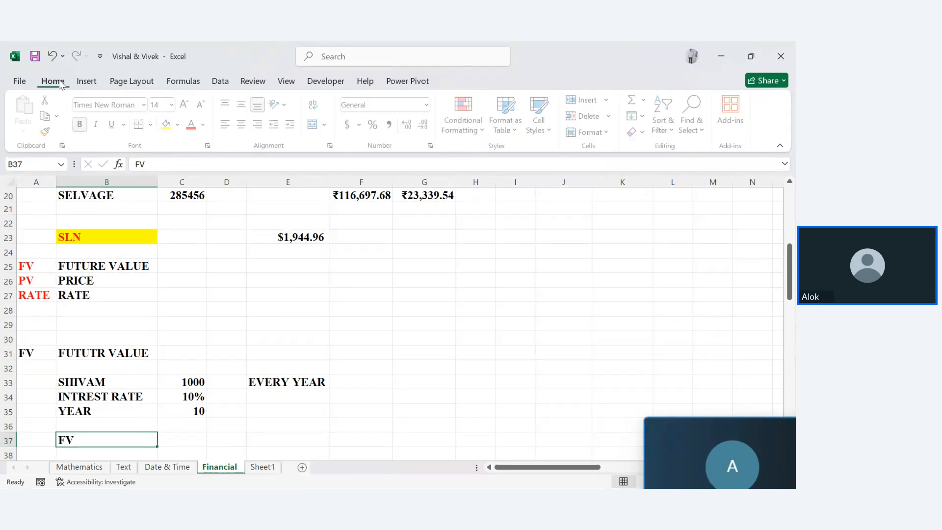
pyautogui.click(168, 128)
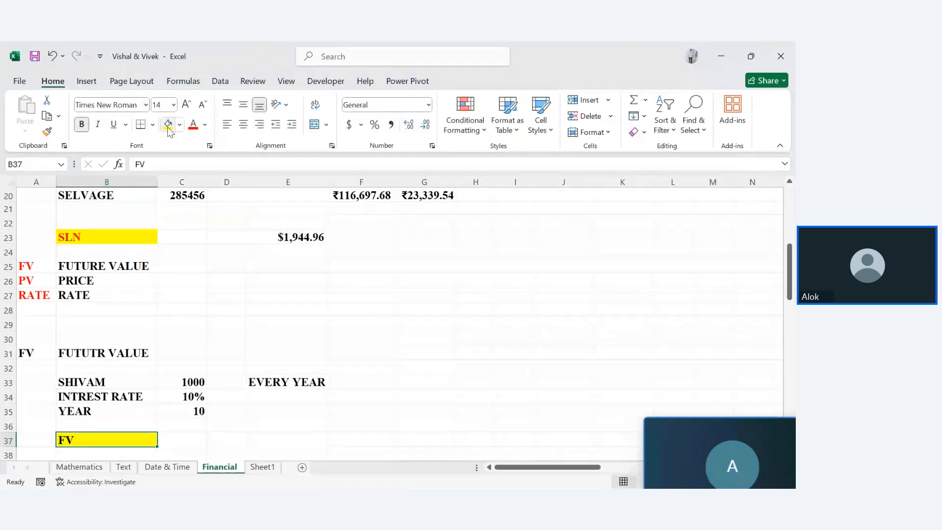
pyautogui.click(193, 125)
pyautogui.click(193, 436)
pyautogui.write('=FV')
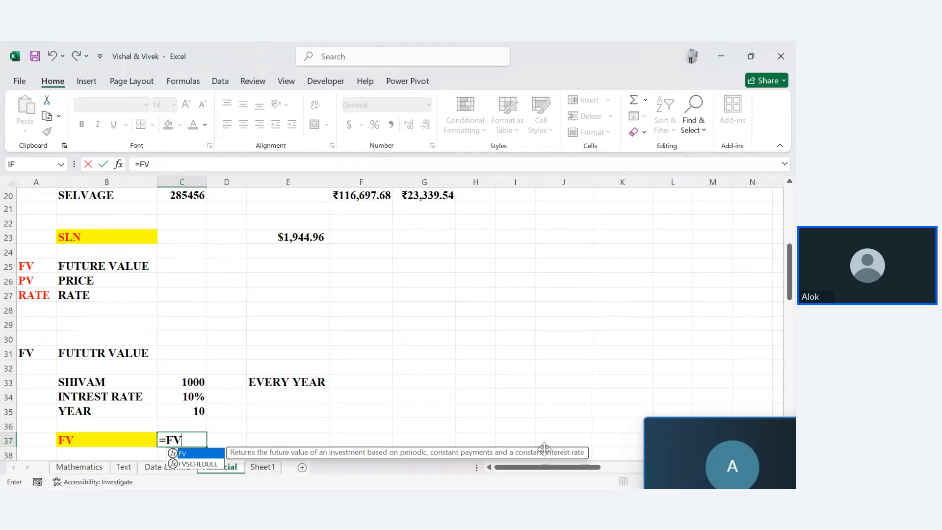
pyautogui.write('(')
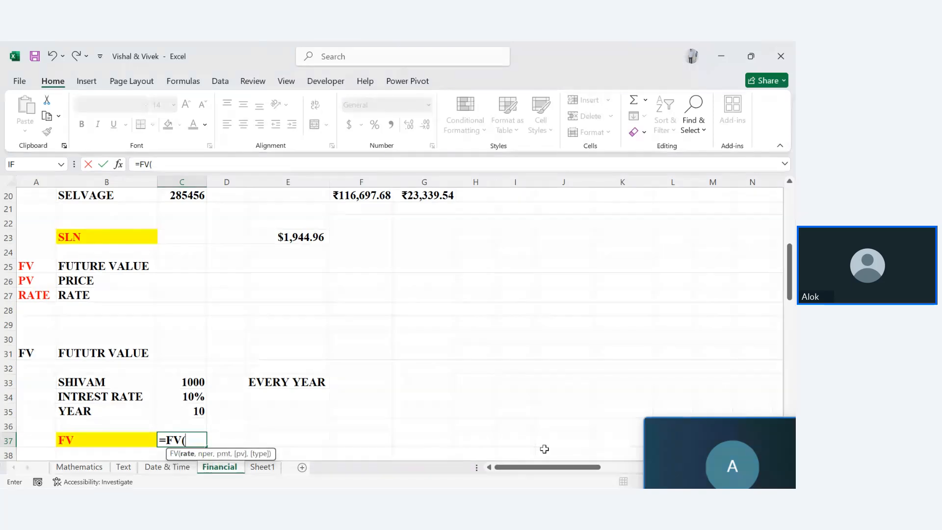
pyautogui.press('BackSpace')
pyautogui.press('BackSpace')
pyautogui.press('BackSpace')
pyautogui.press('BackSpace')
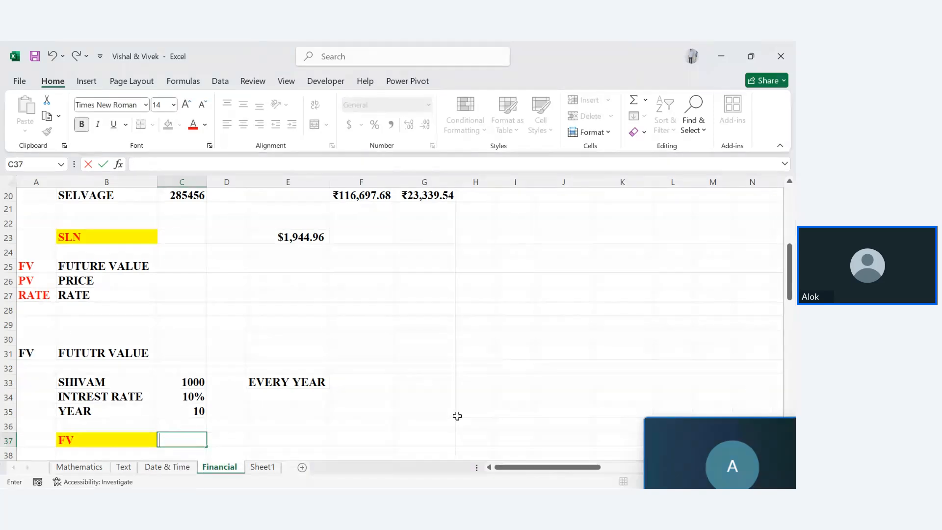
# Step: Enter the example amounts 1000 in F35 and 1100 in F36
pyautogui.click(344, 408)
pyautogui.write('1000')
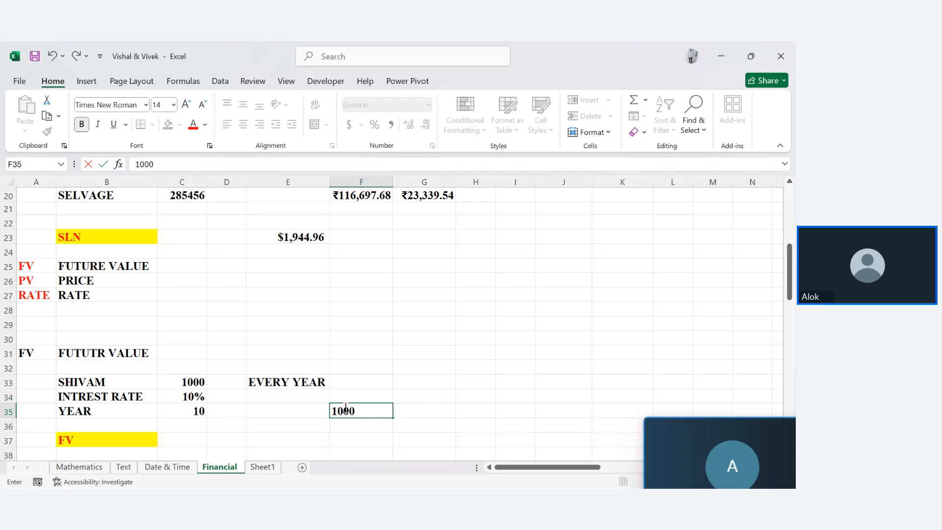
pyautogui.press('Return')
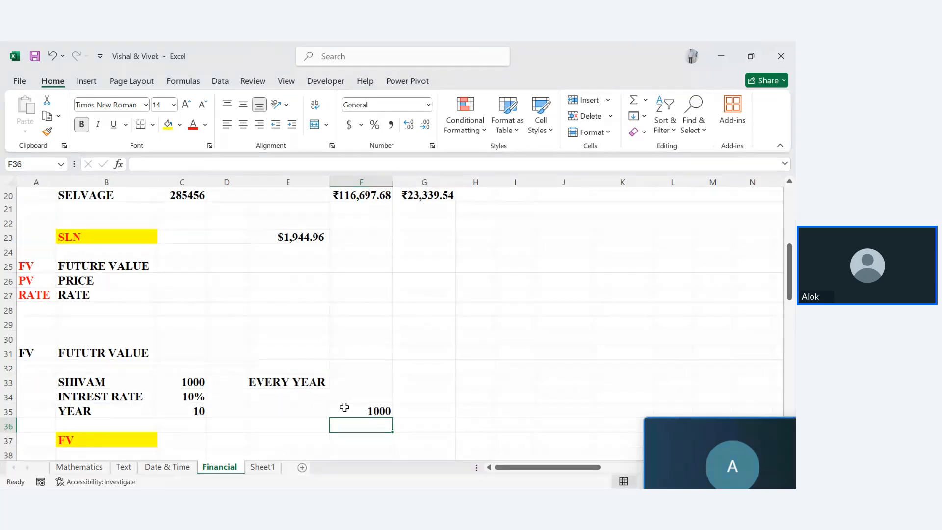
pyautogui.write('1100')
pyautogui.press('Return')
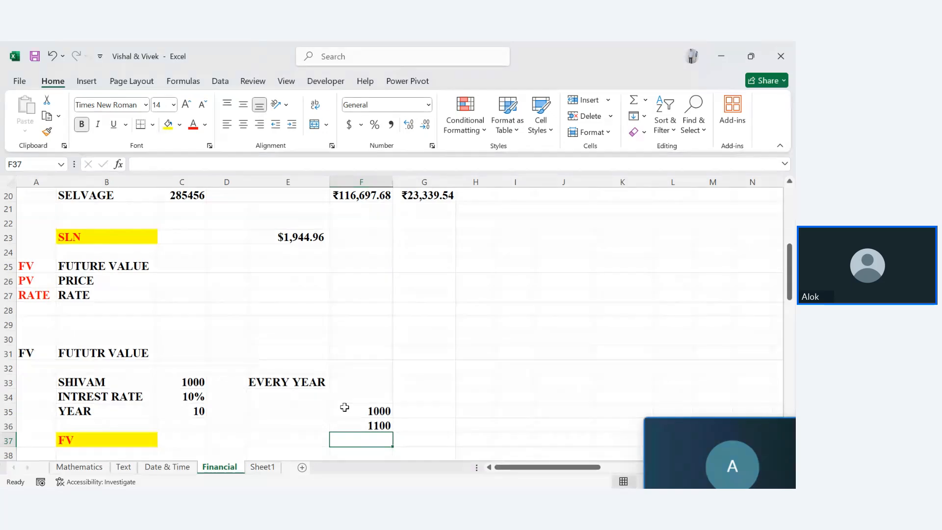
# Step: Calculate the future value in C37 with =FV(C34,C35,-C33) and widen column C to fit the result
pyautogui.click(203, 435)
pyautogui.write('=')
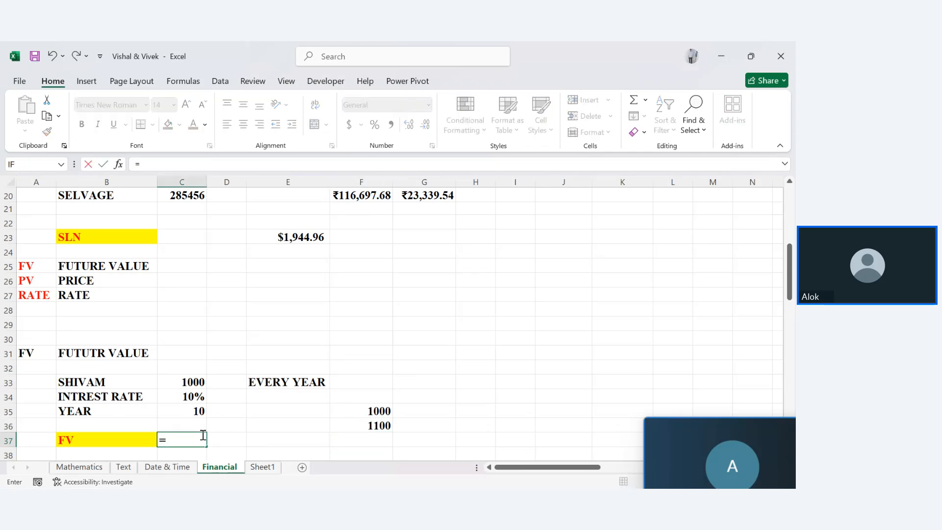
pyautogui.write('FV(')
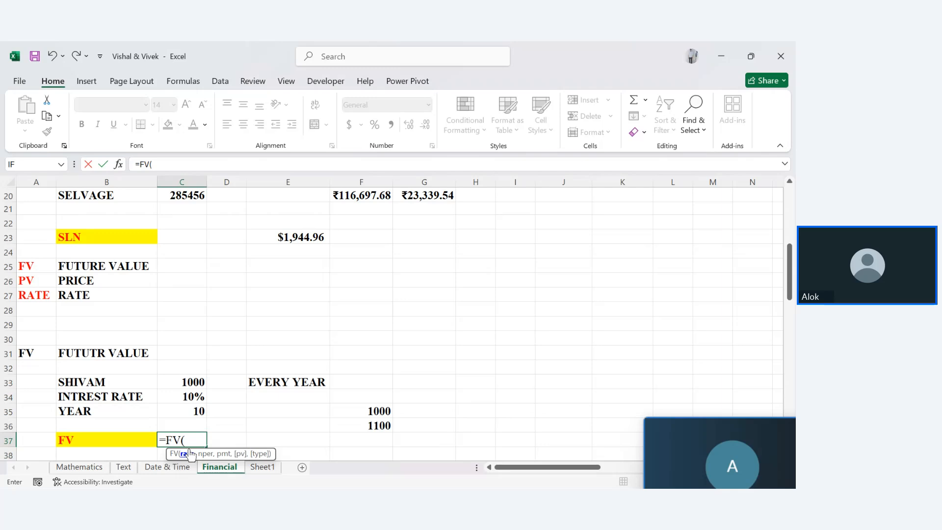
pyautogui.click(193, 396)
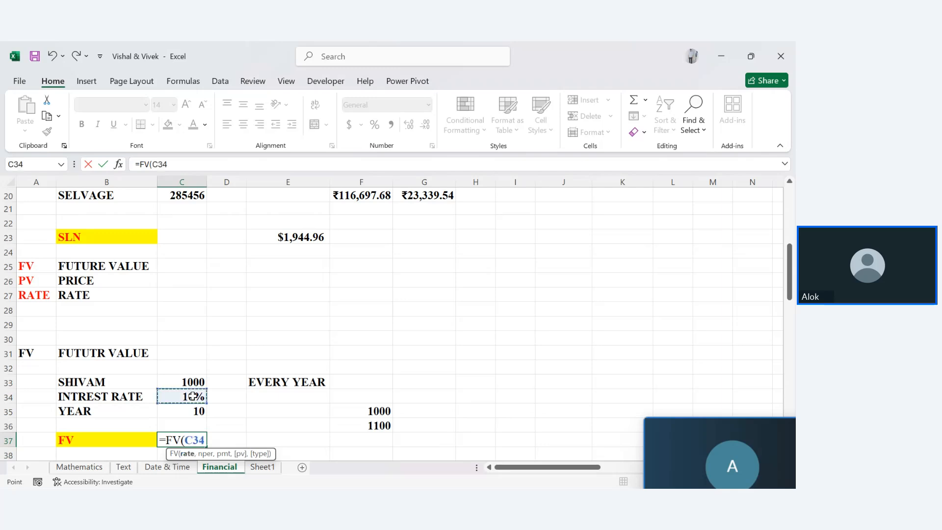
pyautogui.write(',')
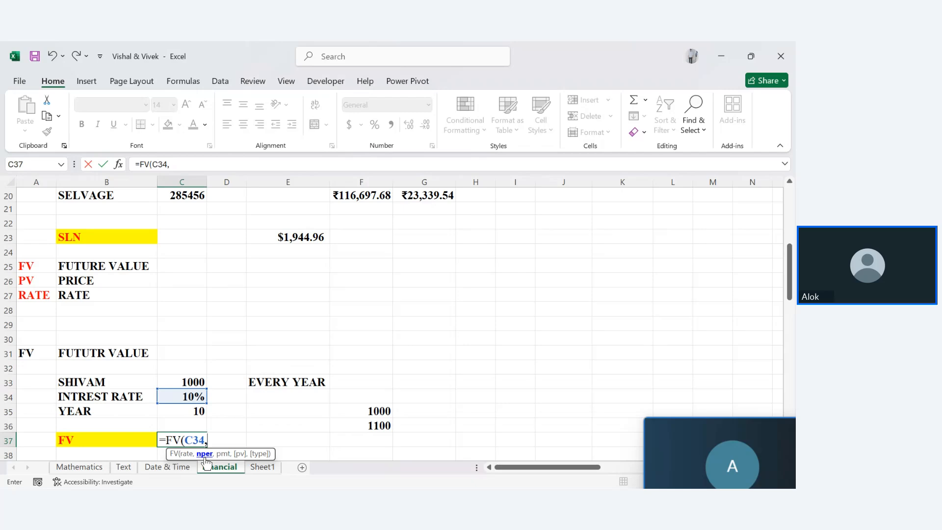
pyautogui.click(197, 385)
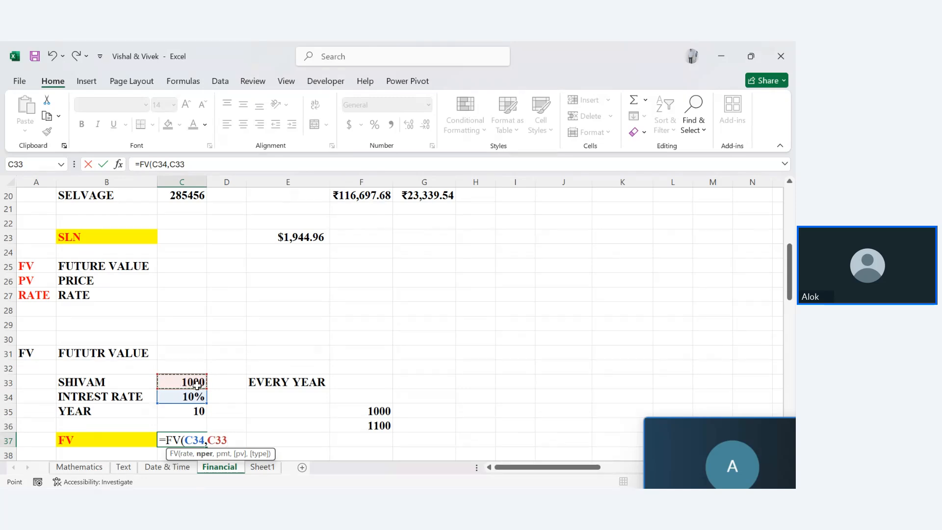
pyautogui.click(198, 411)
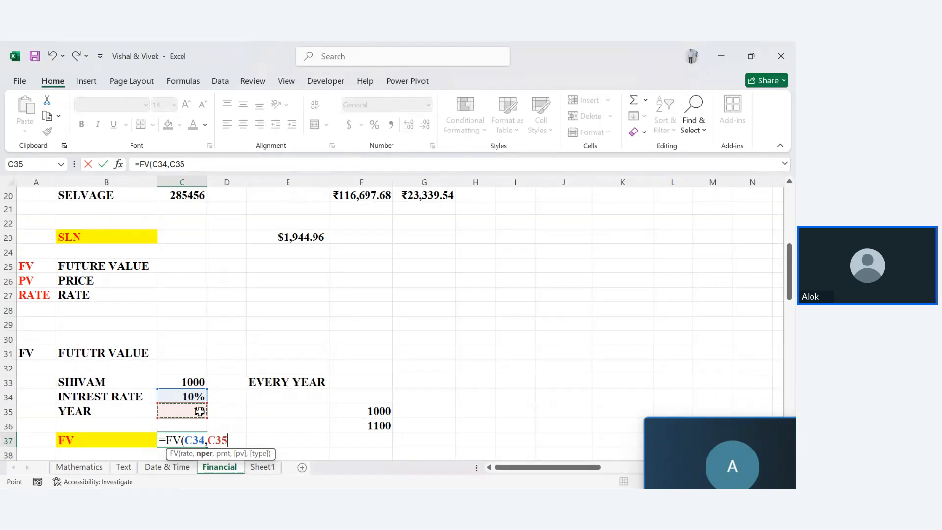
pyautogui.write(',-')
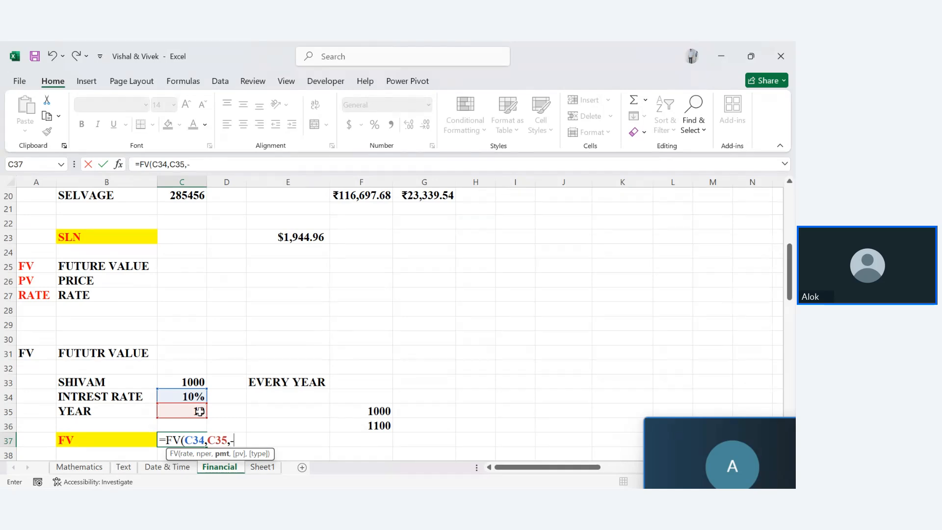
pyautogui.click(195, 380)
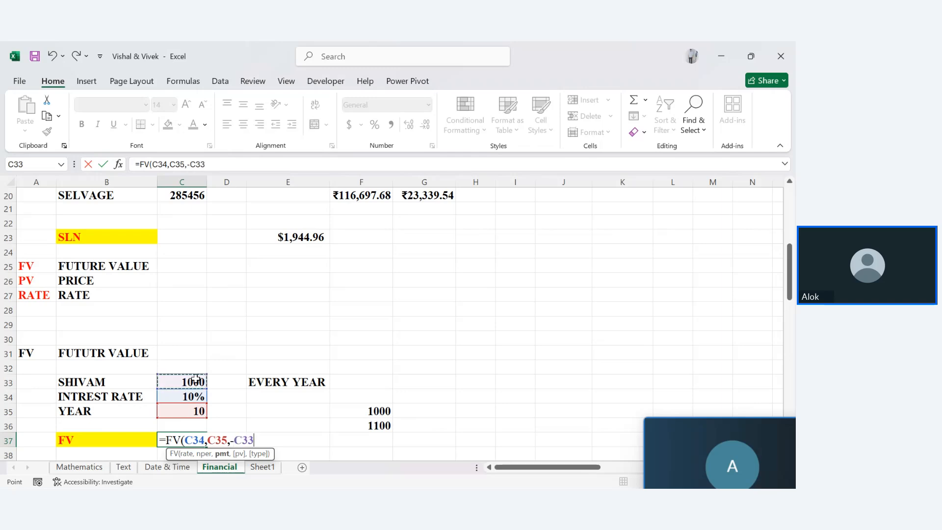
pyautogui.write(')')
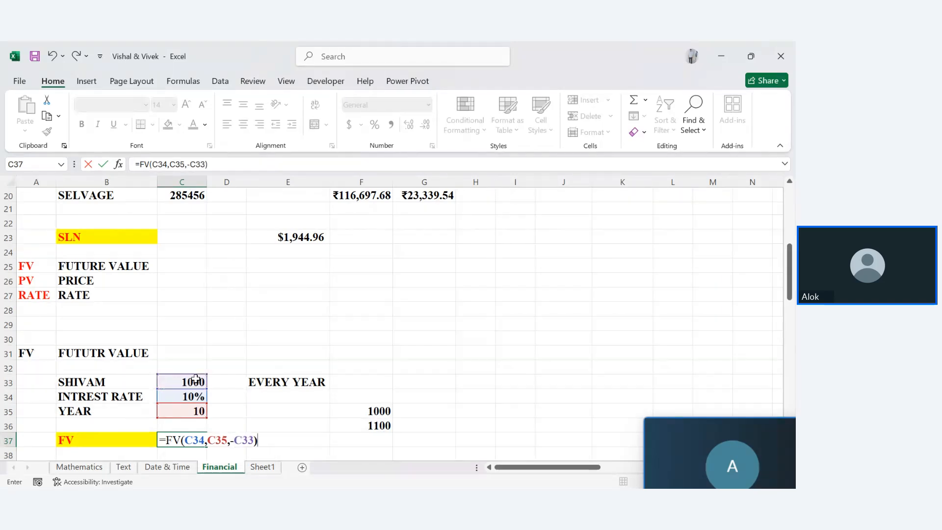
pyautogui.press('BackSpace')
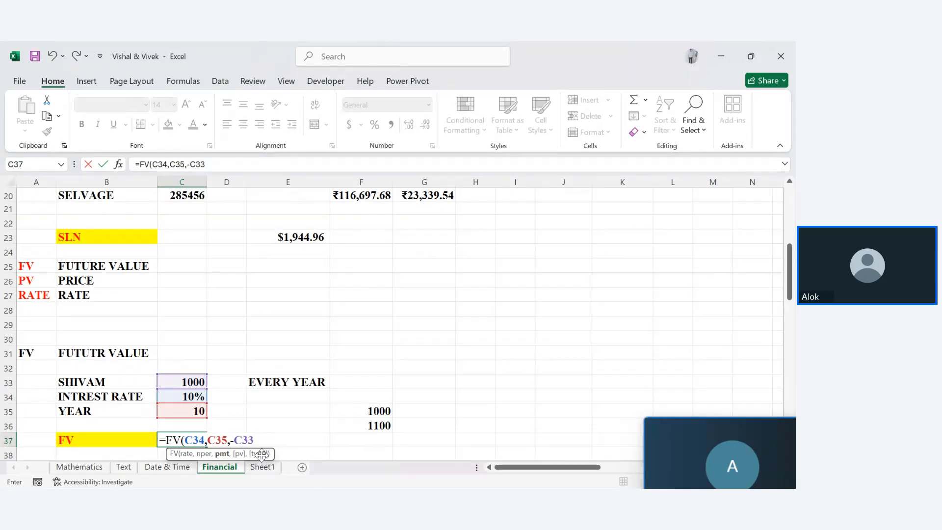
pyautogui.write(')')
pyautogui.press('Return')
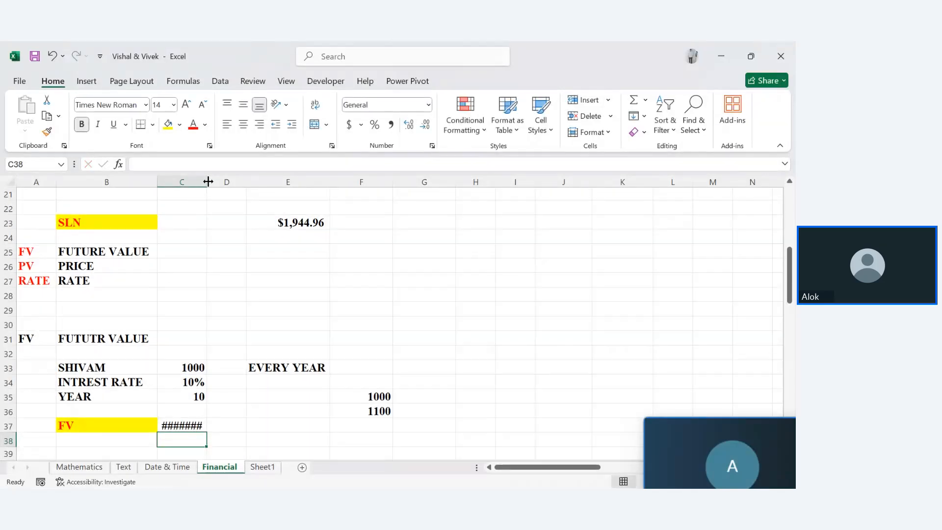
pyautogui.moveTo(208, 182); pyautogui.dragTo(249, 182)
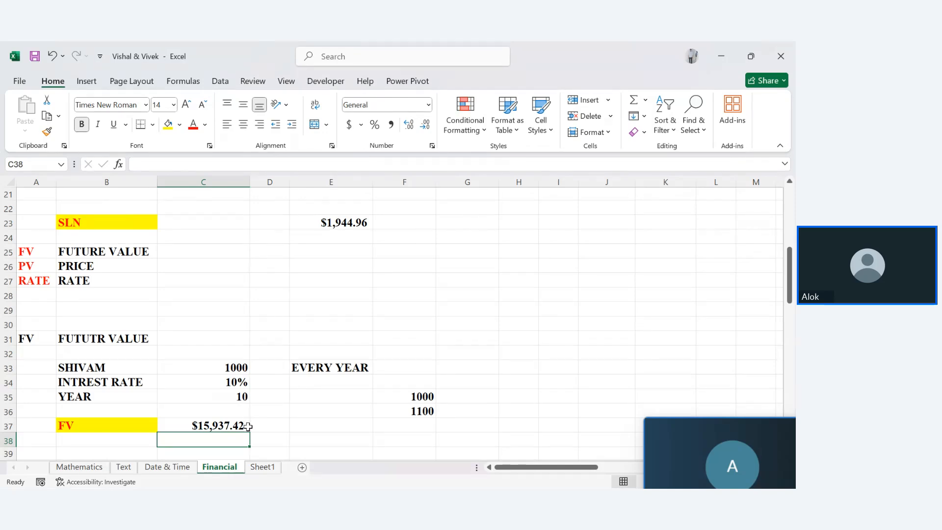
# Step: Open the currency symbol choices in the cell format settings for the FV result in C37
pyautogui.click(223, 427)
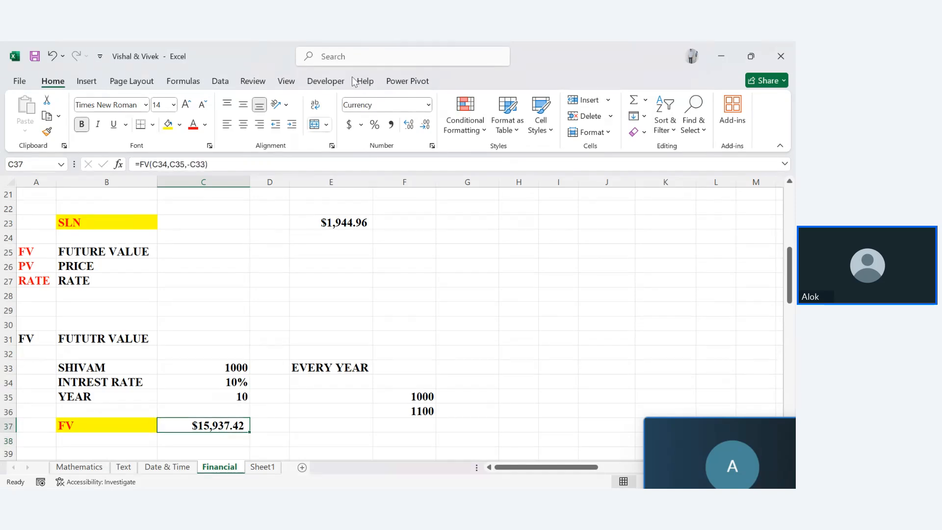
pyautogui.click(428, 105)
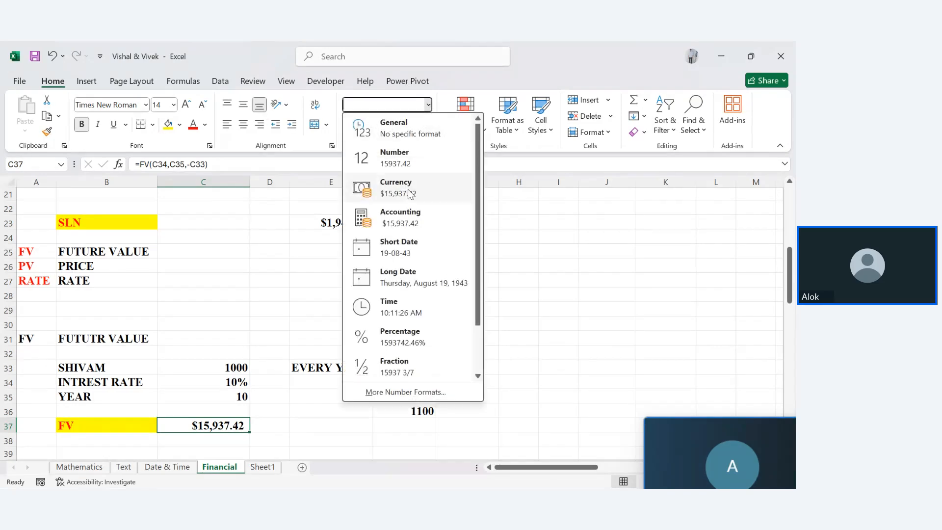
pyautogui.click(393, 430)
pyautogui.click(433, 147)
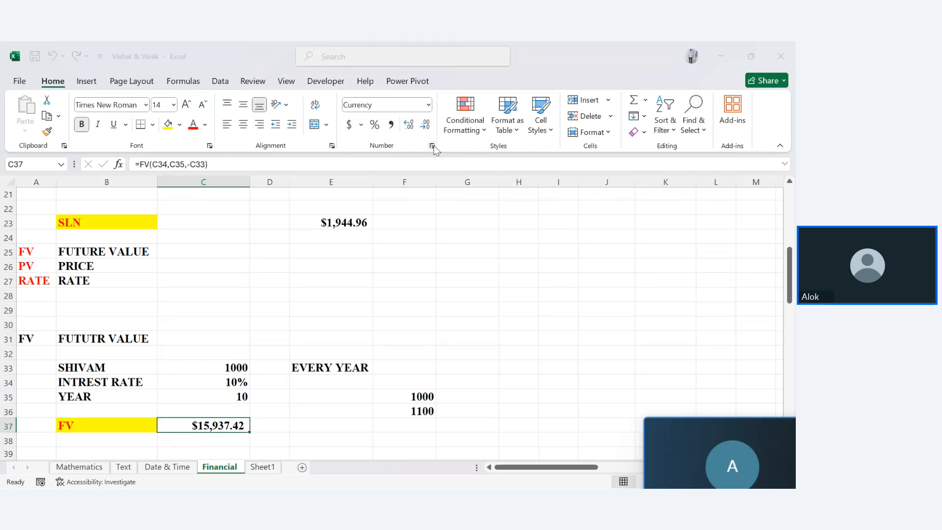
pyautogui.click(628, 227)
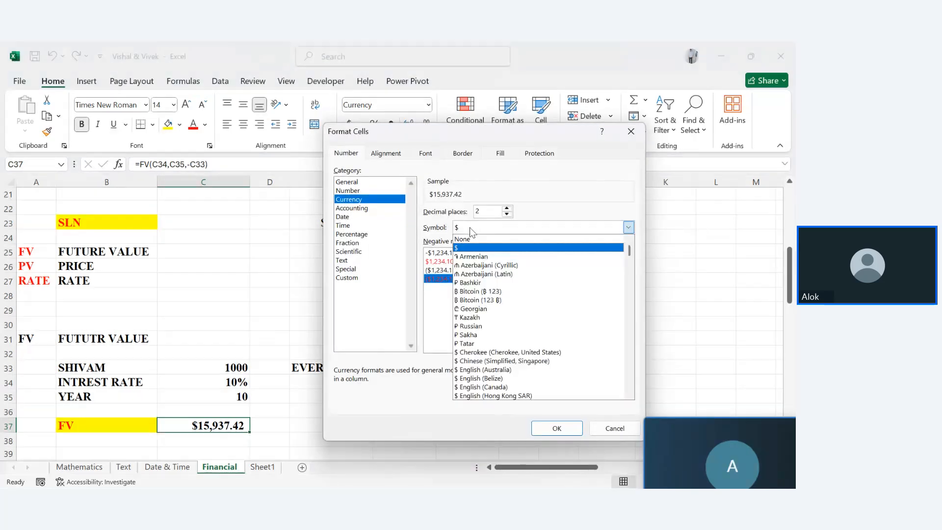
# Step: Look through the available currency symbols, including the naira, euro and yen entries, for one to use on the FV result
pyautogui.press('Down')
pyautogui.press('Down')
pyautogui.press('Down')
pyautogui.press('Down')
pyautogui.press('Down')
pyautogui.press('Down')
pyautogui.press('Down')
pyautogui.press('Down')
pyautogui.press('Down')
pyautogui.press('Down')
pyautogui.press('Down')
pyautogui.press('Down')
pyautogui.press('Down')
pyautogui.press('Down')
pyautogui.press('Down')
pyautogui.press('Down')
pyautogui.press('Down')
pyautogui.press('Down')
pyautogui.press('Down')
pyautogui.press('Down')
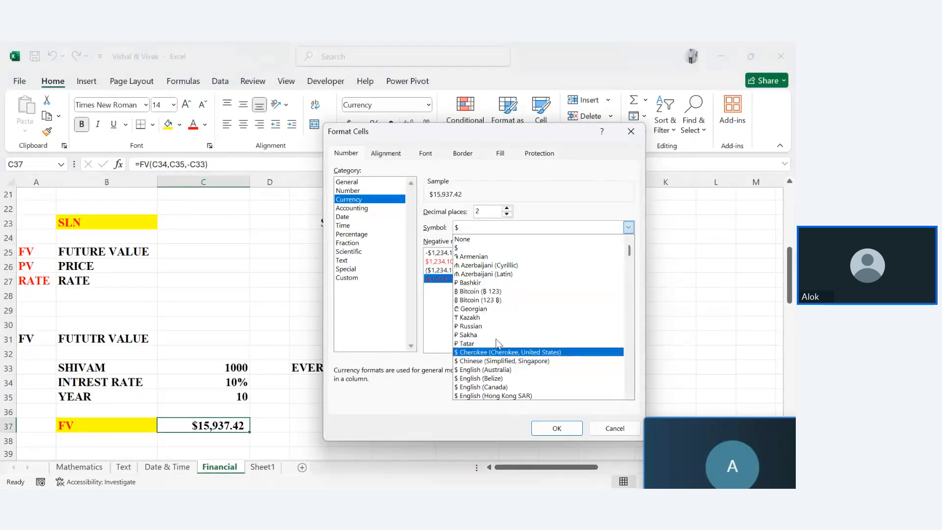
pyautogui.press('Down')
pyautogui.press('Down')
pyautogui.press('Down')
pyautogui.press('Down')
pyautogui.press('Down')
pyautogui.press('Down')
pyautogui.press('Down')
pyautogui.press('Down')
pyautogui.press('Down')
pyautogui.press('Down')
pyautogui.press('Down')
pyautogui.press('Down')
pyautogui.press('Down')
pyautogui.press('Down')
pyautogui.press('Down')
pyautogui.press('Down')
pyautogui.press('Down')
pyautogui.press('Down')
pyautogui.press('Down')
pyautogui.press('Down')
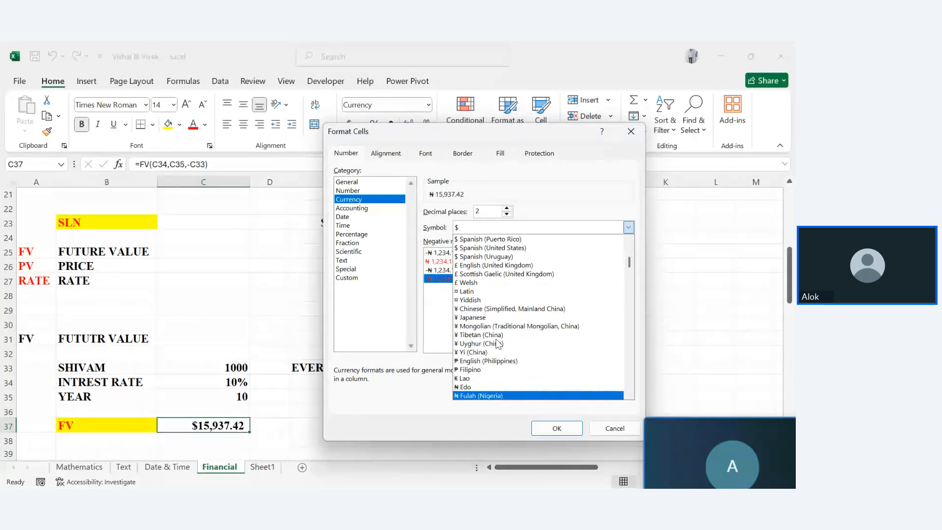
pyautogui.press('Down')
pyautogui.press('Down')
pyautogui.press('Down')
pyautogui.press('Down')
pyautogui.press('Down')
pyautogui.press('Down')
pyautogui.press('Down')
pyautogui.press('Down')
pyautogui.press('Down')
pyautogui.press('Down')
pyautogui.press('Down')
pyautogui.press('Down')
pyautogui.press('Down')
pyautogui.press('Down')
pyautogui.press('Down')
pyautogui.press('Down')
pyautogui.press('Down')
pyautogui.press('Down')
pyautogui.press('Down')
pyautogui.press('Down')
pyautogui.press('Down')
pyautogui.press('Down')
pyautogui.press('Down')
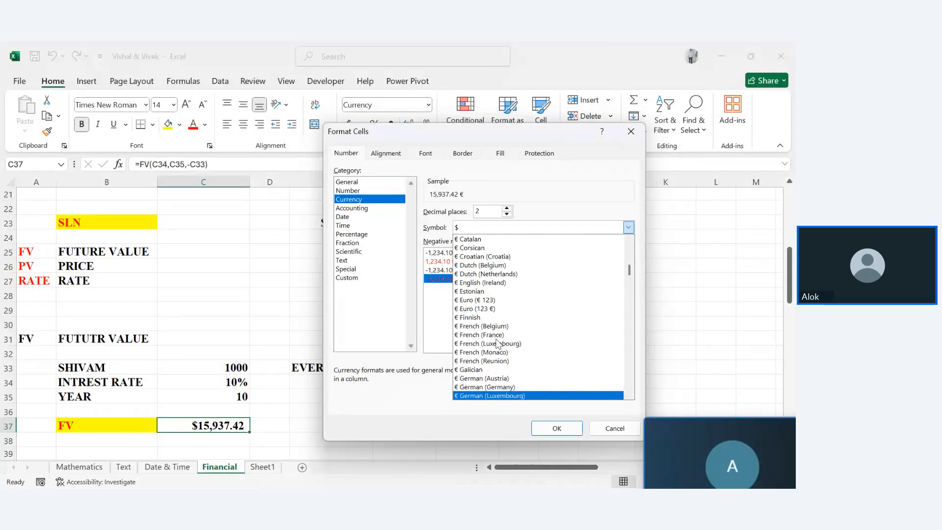
pyautogui.press('Down')
pyautogui.press('Down')
pyautogui.press('Down')
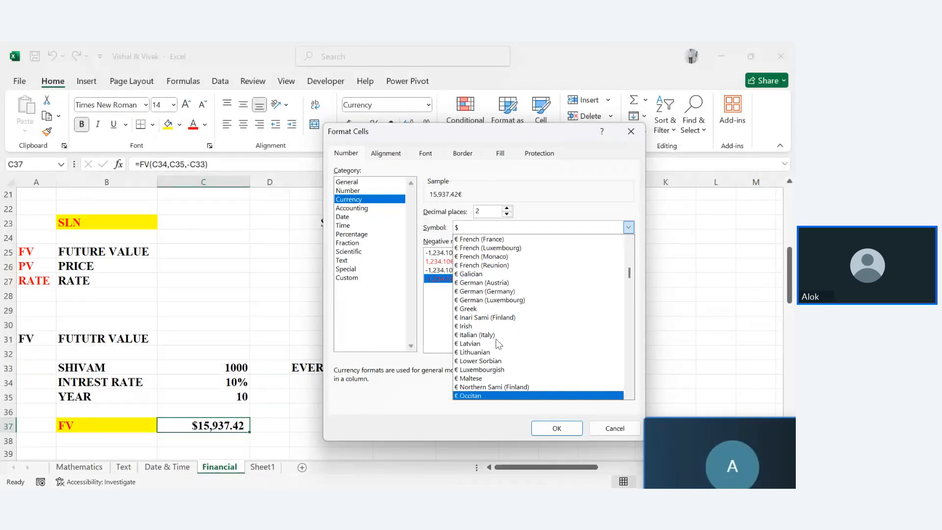
pyautogui.press('Down')
pyautogui.press('Down')
pyautogui.press('Down')
pyautogui.press('Down')
pyautogui.press('Down')
pyautogui.press('Down')
pyautogui.press('Down')
pyautogui.press('Down')
pyautogui.press('Down')
pyautogui.press('Down')
pyautogui.press('Down')
pyautogui.press('Down')
pyautogui.press('Down')
pyautogui.press('Down')
pyautogui.press('Down')
pyautogui.press('Down')
pyautogui.press('Down')
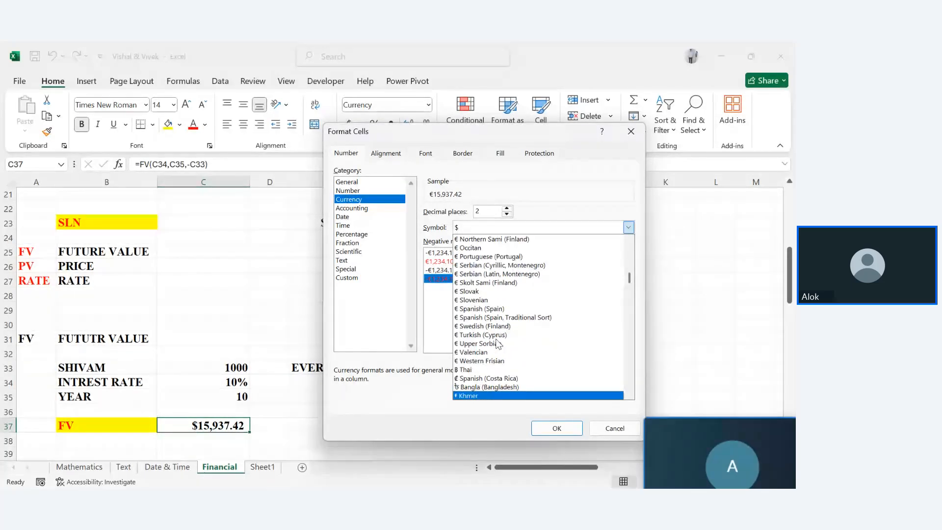
pyautogui.press('Up')
pyautogui.press('Up')
pyautogui.press('Up')
pyautogui.press('Up')
pyautogui.press('Up')
pyautogui.press('Up')
pyautogui.press('Up')
pyautogui.press('Up')
pyautogui.press('Up')
pyautogui.press('Up')
pyautogui.press('Up')
pyautogui.press('Up')
pyautogui.press('Up')
pyautogui.press('Up')
pyautogui.press('Up')
pyautogui.press('Up')
pyautogui.press('Up')
pyautogui.press('Up')
pyautogui.press('Up')
pyautogui.press('Up')
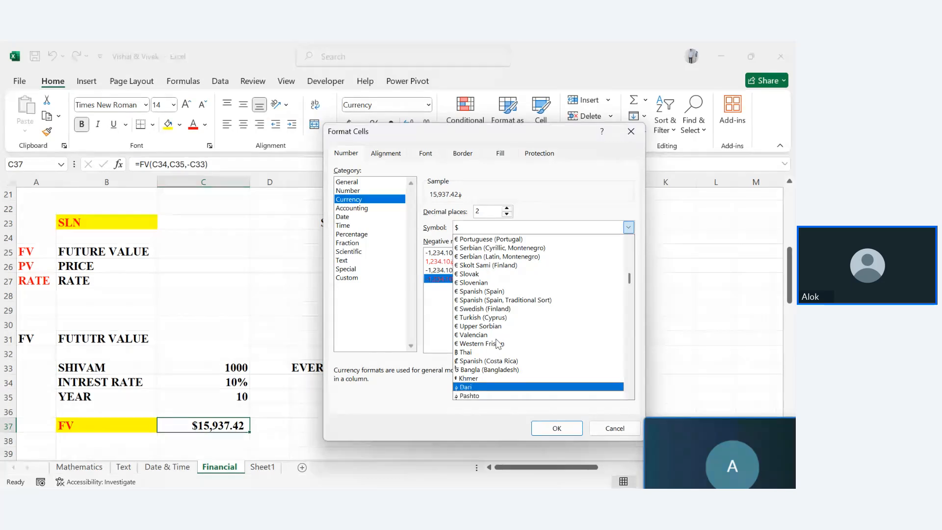
pyautogui.press('Up')
pyautogui.press('Up')
pyautogui.press('Up')
pyautogui.press('Up')
pyautogui.press('Up')
pyautogui.press('Up')
pyautogui.press('Up')
pyautogui.press('Up')
pyautogui.press('Up')
pyautogui.press('Up')
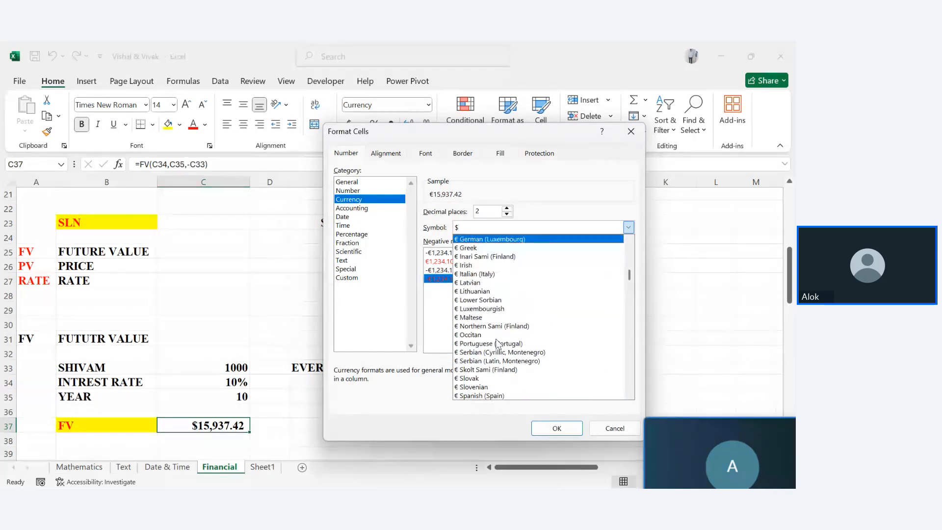
pyautogui.press('Up')
pyautogui.press('Up')
pyautogui.press('Up')
pyautogui.press('Up')
pyautogui.press('Up')
pyautogui.press('Up')
pyautogui.press('Up')
pyautogui.press('Up')
pyautogui.press('Up')
pyautogui.press('Up')
pyautogui.press('Up')
pyautogui.press('Up')
pyautogui.press('Up')
pyautogui.press('Up')
pyautogui.press('Up')
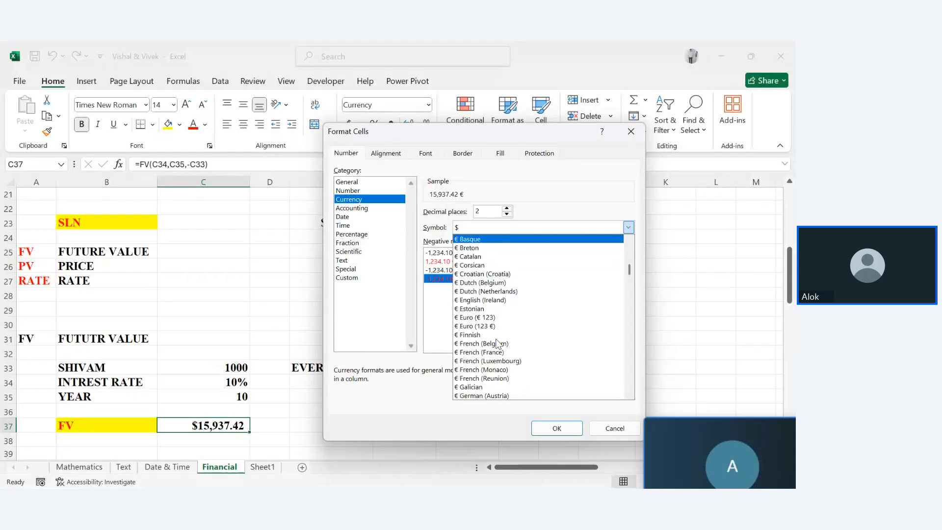
pyautogui.press('Up')
pyautogui.press('Up')
pyautogui.press('Up')
pyautogui.press('Up')
pyautogui.press('Up')
pyautogui.press('Up')
pyautogui.press('Up')
pyautogui.press('Up')
pyautogui.press('Up')
pyautogui.press('Up')
pyautogui.press('Up')
pyautogui.press('Up')
pyautogui.press('Up')
pyautogui.press('Up')
pyautogui.press('Up')
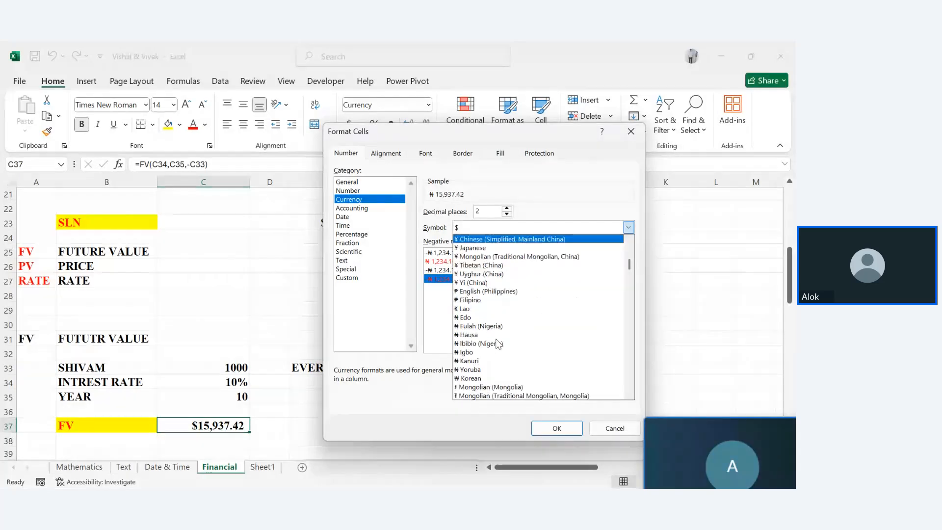
# Step: Apply the ₹ Hindi currency symbol to the future value result in C37
pyautogui.press('Up')
pyautogui.press('Up')
pyautogui.press('Up')
pyautogui.press('Up')
pyautogui.press('Up')
pyautogui.press('Up')
pyautogui.press('Up')
pyautogui.press('Up')
pyautogui.press('Up')
pyautogui.press('Up')
pyautogui.press('Up')
pyautogui.press('Up')
pyautogui.press('Up')
pyautogui.press('Up')
pyautogui.press('Up')
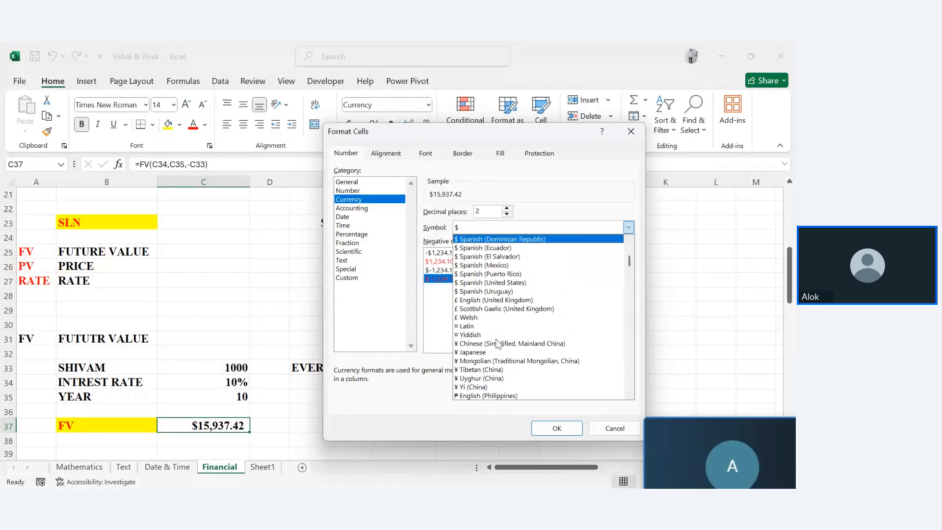
pyautogui.press('Up')
pyautogui.press('Up')
pyautogui.press('Up')
pyautogui.press('Up')
pyautogui.press('Up')
pyautogui.press('Up')
pyautogui.press('Up')
pyautogui.press('Up')
pyautogui.press('Up')
pyautogui.press('Up')
pyautogui.press('Up')
pyautogui.press('Up')
pyautogui.press('Up')
pyautogui.press('Up')
pyautogui.press('Up')
pyautogui.press('Up')
pyautogui.press('Up')
pyautogui.press('Up')
pyautogui.press('Up')
pyautogui.press('Up')
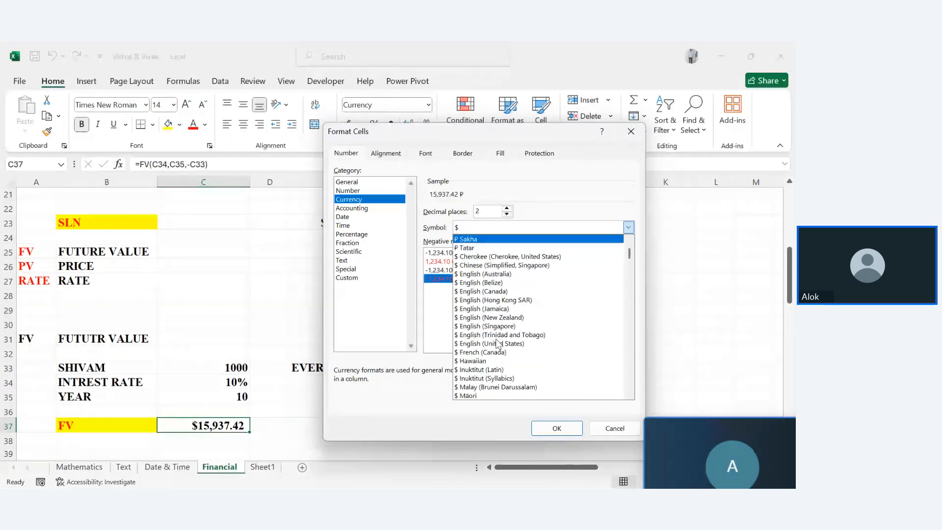
pyautogui.press('Up')
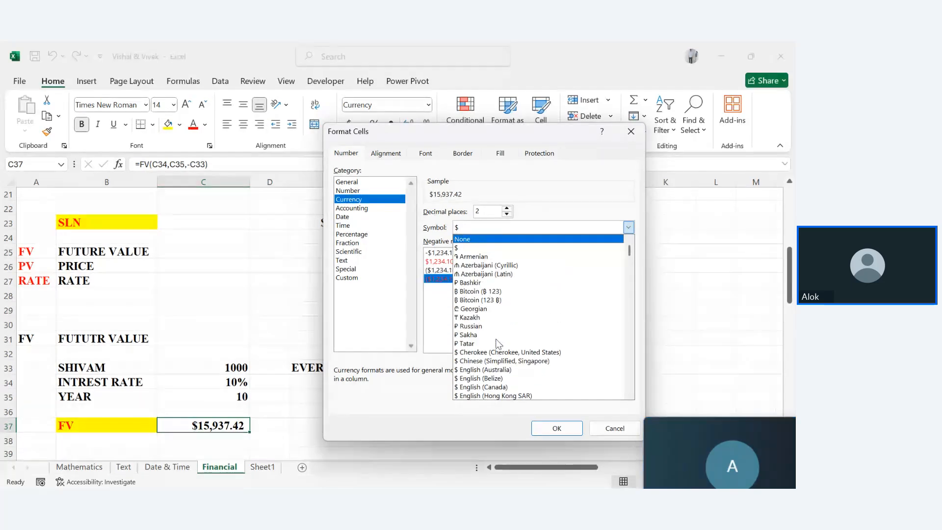
pyautogui.press('Down')
pyautogui.press('Down')
pyautogui.press('Down')
pyautogui.press('Down')
pyautogui.press('Down')
pyautogui.press('Down')
pyautogui.press('Down')
pyautogui.press('Down')
pyautogui.press('Down')
pyautogui.press('Down')
pyautogui.press('Down')
pyautogui.press('Down')
pyautogui.press('Down')
pyautogui.press('Down')
pyautogui.press('Down')
pyautogui.press('Down')
pyautogui.press('Down')
pyautogui.press('Down')
pyautogui.press('Down')
pyautogui.press('Down')
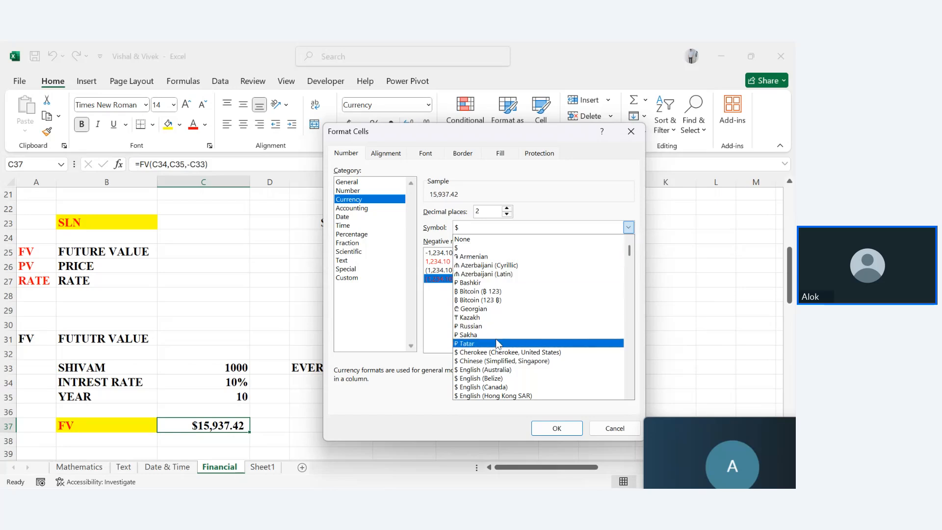
pyautogui.press('Down')
pyautogui.press('Down')
pyautogui.press('Down')
pyautogui.press('Down')
pyautogui.press('Down')
pyautogui.press('Down')
pyautogui.press('Down')
pyautogui.press('Down')
pyautogui.press('Down')
pyautogui.press('Down')
pyautogui.press('Down')
pyautogui.press('Down')
pyautogui.press('Down')
pyautogui.press('Down')
pyautogui.press('Down')
pyautogui.press('Down')
pyautogui.press('Down')
pyautogui.press('Down')
pyautogui.press('Down')
pyautogui.press('Down')
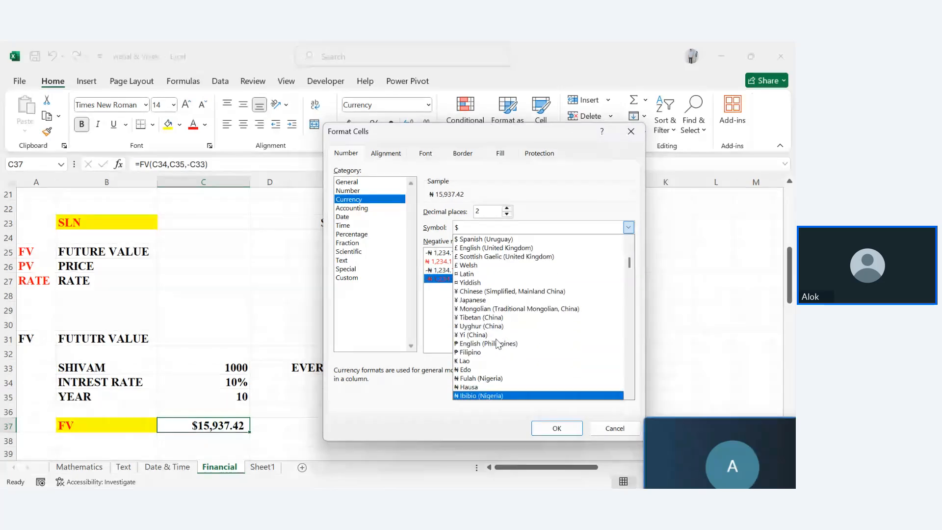
pyautogui.press('Down')
pyautogui.press('Down')
pyautogui.press('Down')
pyautogui.press('Down')
pyautogui.press('Down')
pyautogui.press('Down')
pyautogui.press('Down')
pyautogui.press('Down')
pyautogui.press('Down')
pyautogui.press('Down')
pyautogui.press('Down')
pyautogui.press('Down')
pyautogui.press('Down')
pyautogui.press('Down')
pyautogui.press('Down')
pyautogui.press('Down')
pyautogui.press('Down')
pyautogui.press('Down')
pyautogui.press('Down')
pyautogui.press('Down')
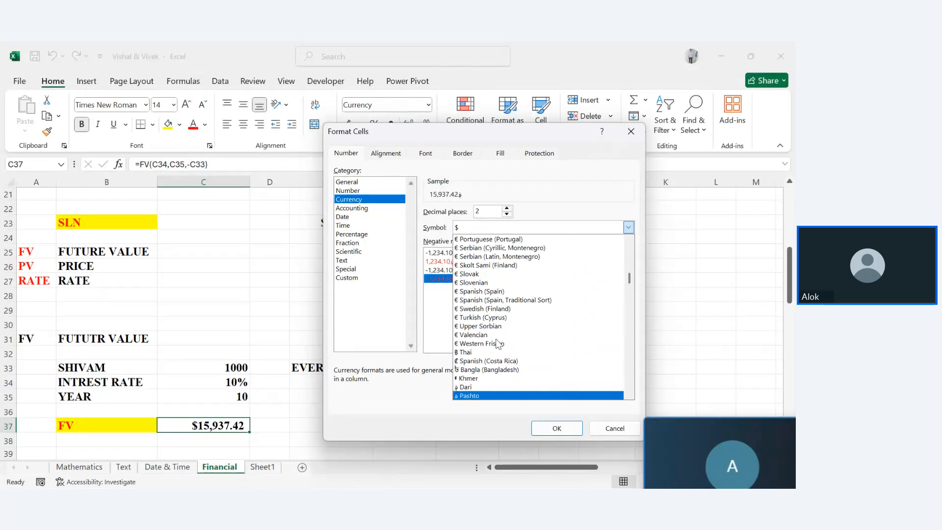
pyautogui.press('Down')
pyautogui.press('Down')
pyautogui.press('Down')
pyautogui.press('Down')
pyautogui.press('Down')
pyautogui.press('Down')
pyautogui.press('Down')
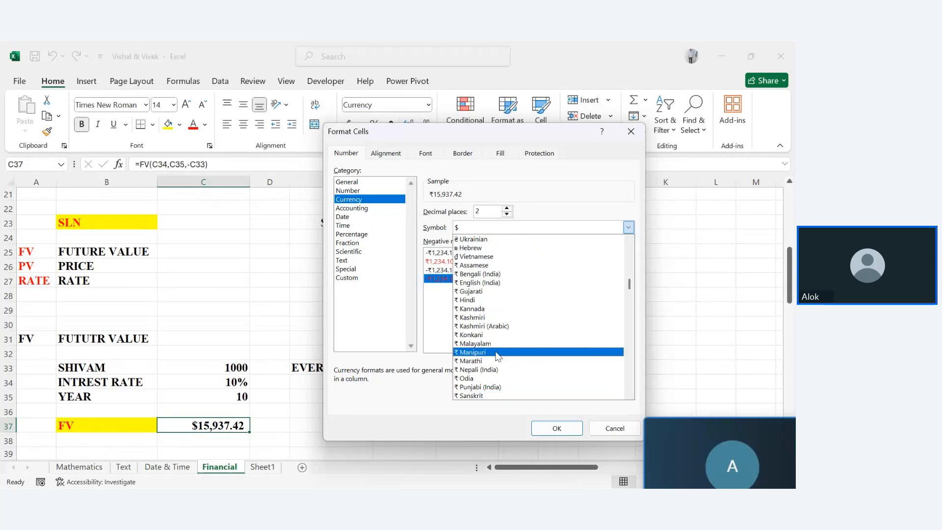
pyautogui.click(465, 299)
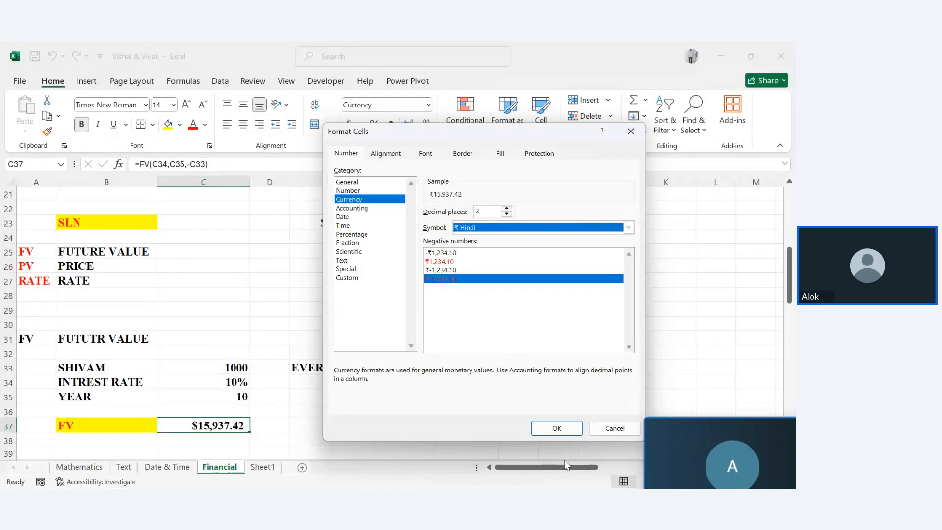
pyautogui.click(557, 428)
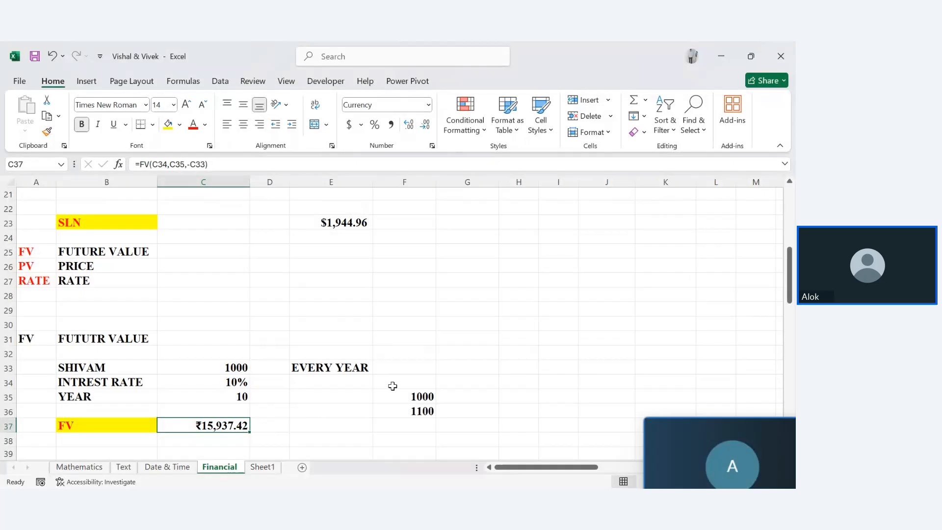
pyautogui.moveTo(414, 384); pyautogui.dragTo(421, 419)
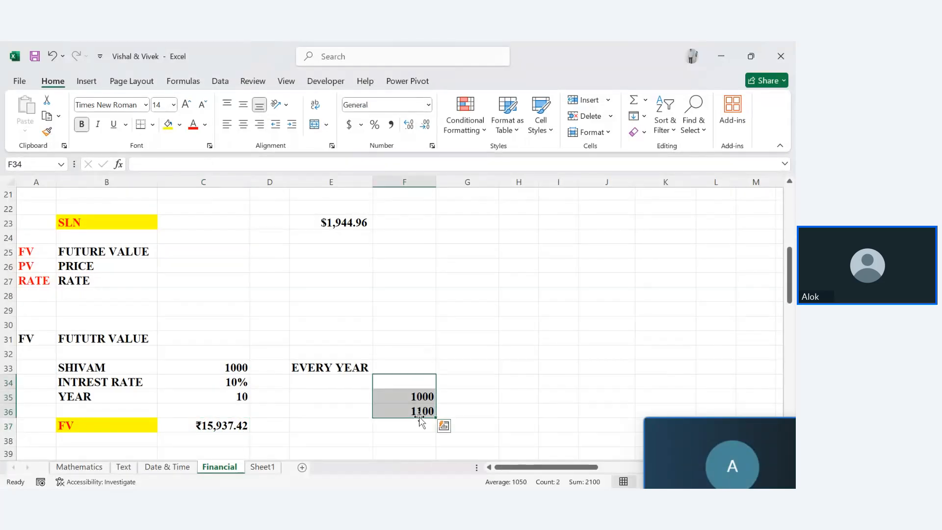
pyautogui.press('Down')
pyautogui.press('Down')
pyautogui.press('Down')
pyautogui.press('Down')
pyautogui.press('Down')
pyautogui.press('Down')
pyautogui.press('Down')
pyautogui.press('Down')
pyautogui.press('Down')
pyautogui.press('Down')
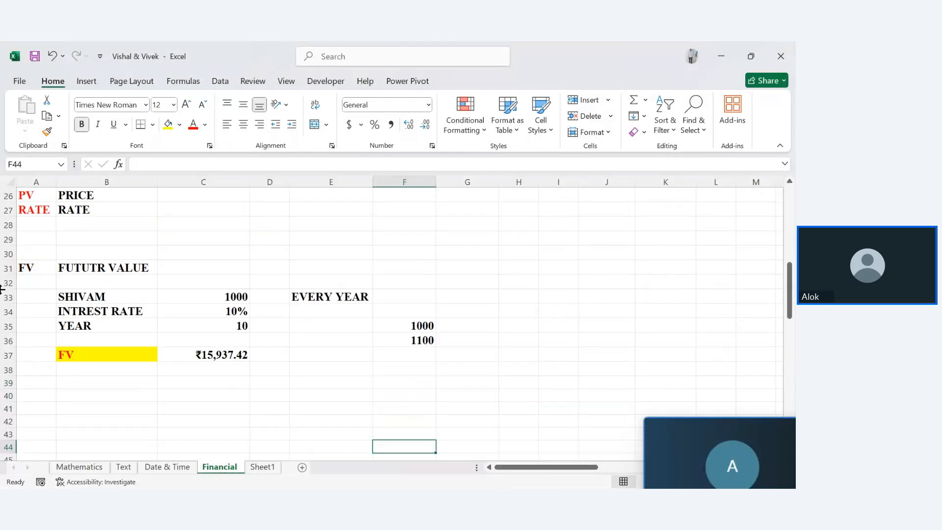
# Step: Give the FV label in A31 a yellow fill and red font
pyautogui.click(30, 267)
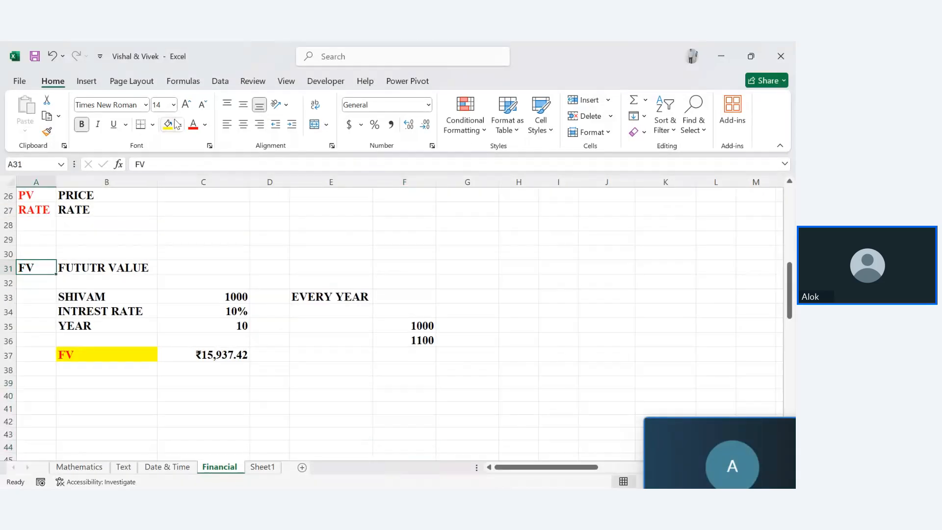
pyautogui.click(168, 124)
pyautogui.click(192, 126)
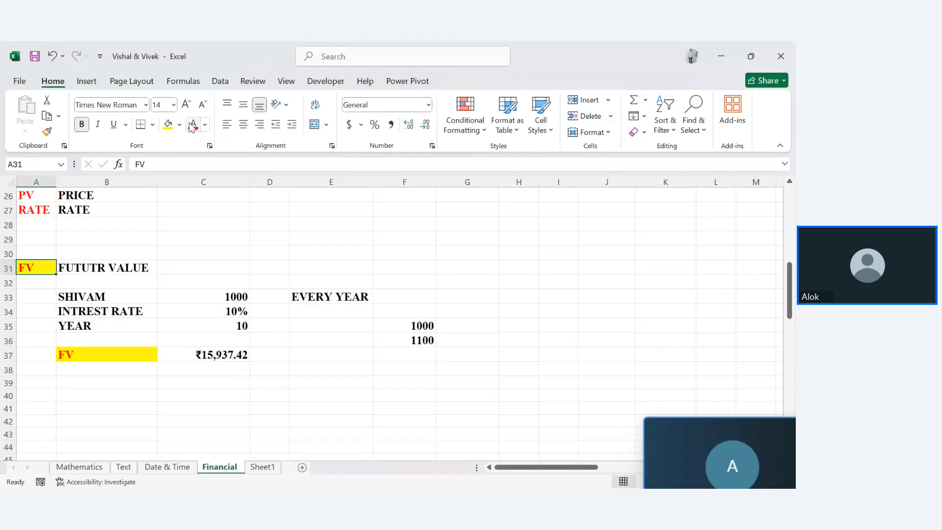
# Step: Enter the section label PV in A40
pyautogui.click(33, 393)
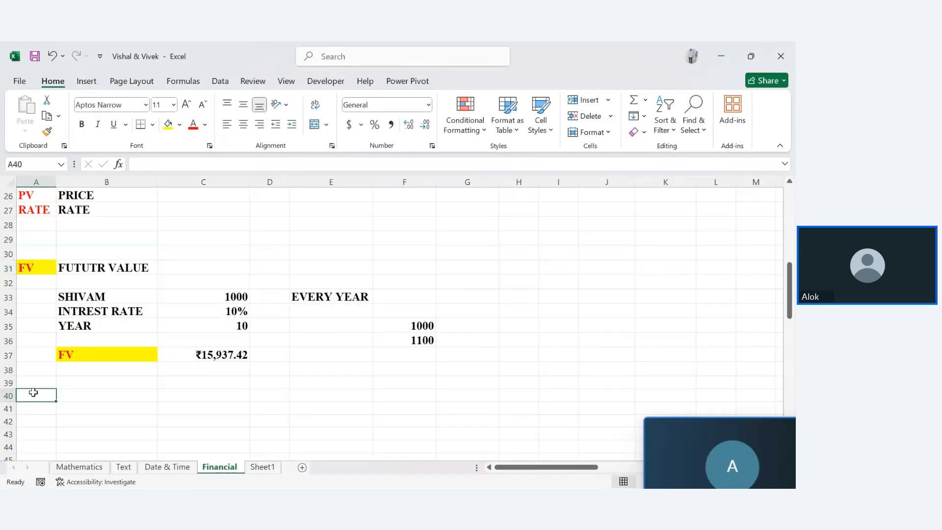
pyautogui.write('PV')
pyautogui.press('Return')
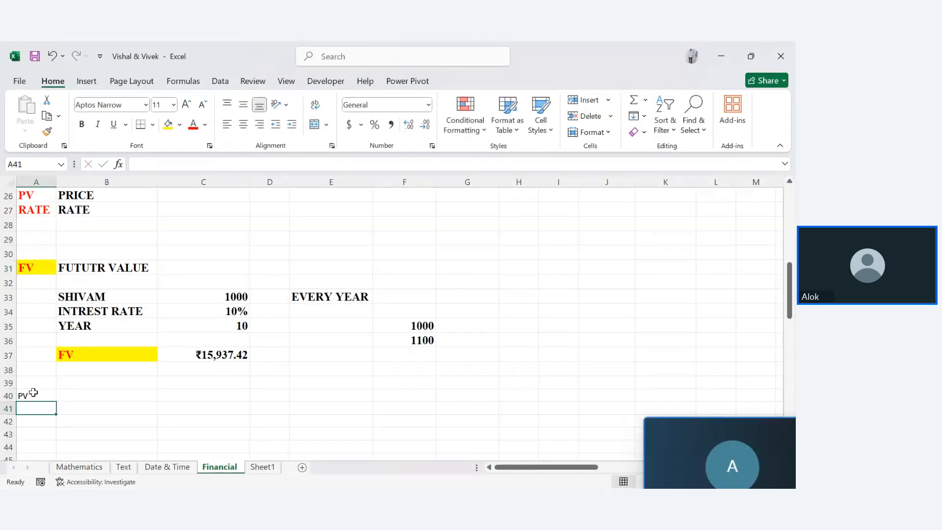
pyautogui.click(34, 393)
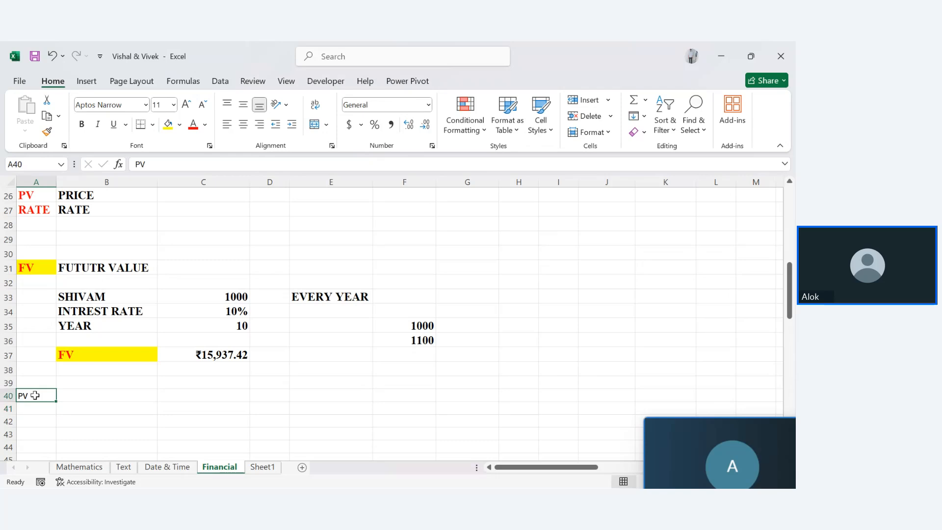
pyautogui.click(74, 312)
pyautogui.moveTo(28, 383); pyautogui.dragTo(43, 415)
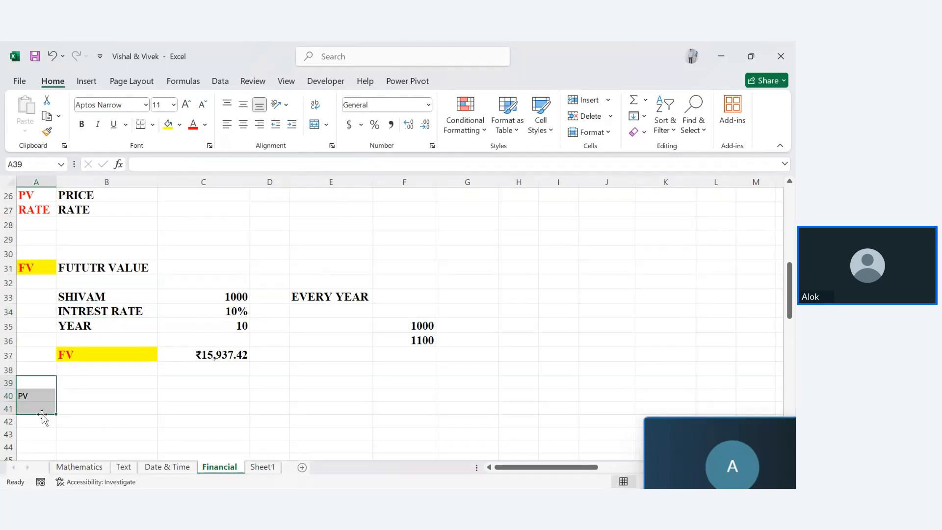
pyautogui.write('PV')
pyautogui.hotkey('ctrl', 'z')
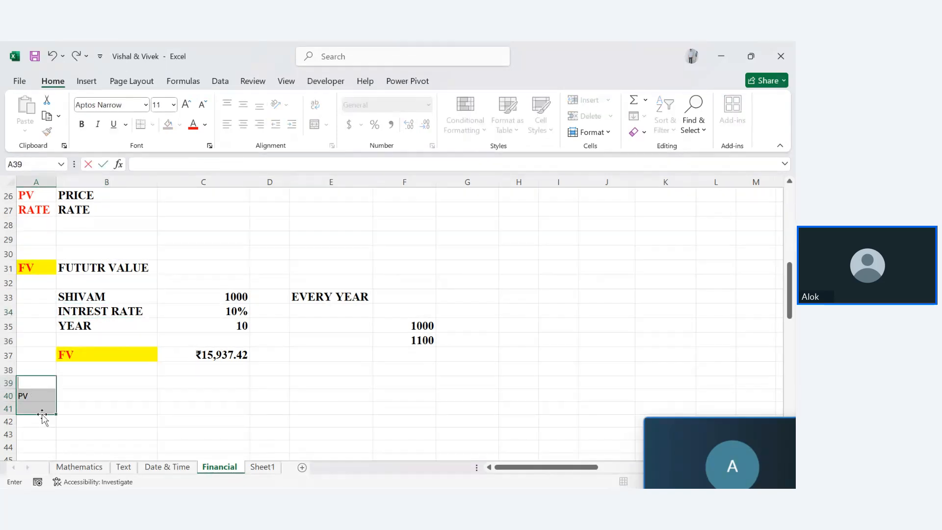
# Step: Copy the cell formatting of B33 onto the area from A39 downward and across, covering the new PV section
pyautogui.click(84, 292)
pyautogui.click(48, 129)
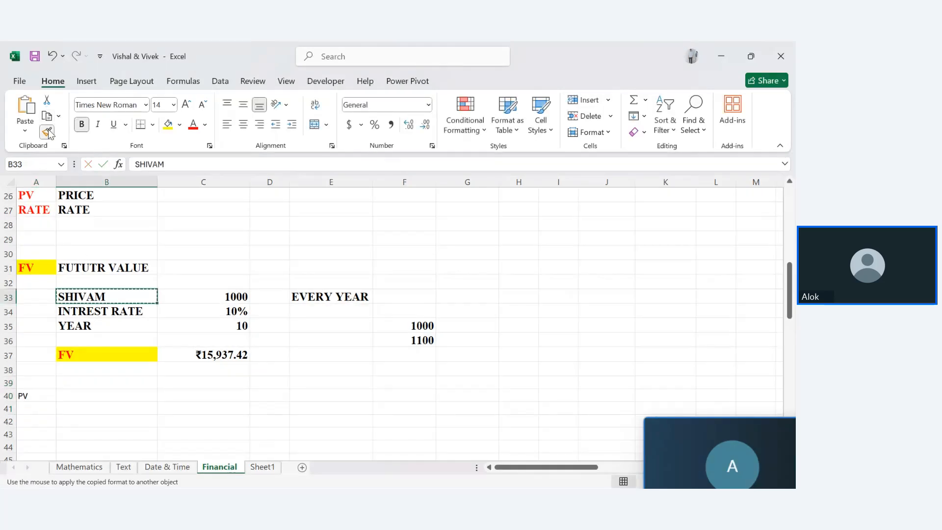
pyautogui.moveTo(24, 382); pyautogui.dragTo(657, 488)
pyautogui.click(269, 399)
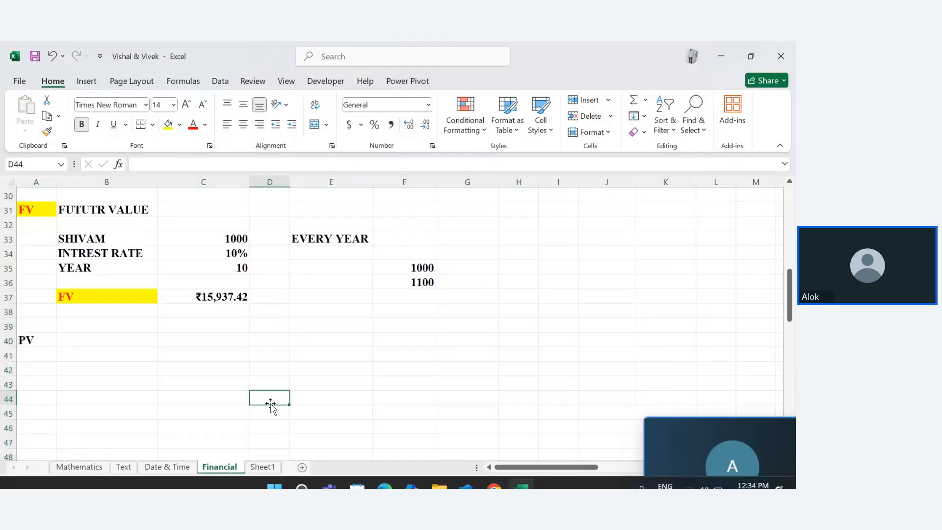
# Step: Give the PV label in A40 a yellow fill and red font
pyautogui.click(28, 338)
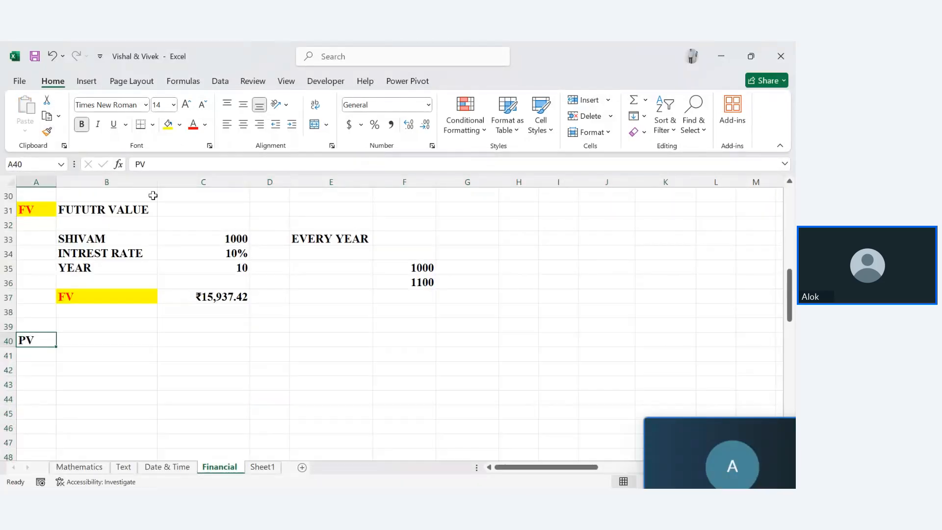
pyautogui.click(168, 124)
pyautogui.click(193, 125)
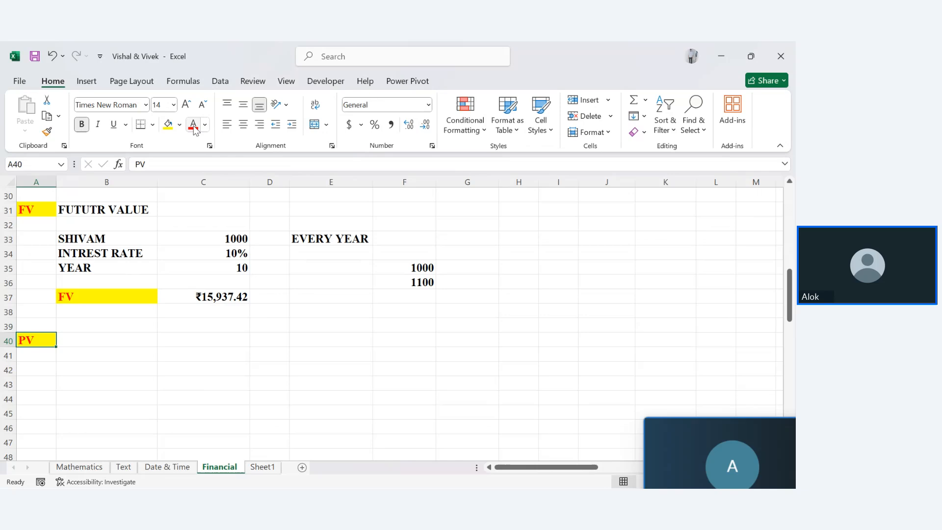
pyautogui.click(144, 392)
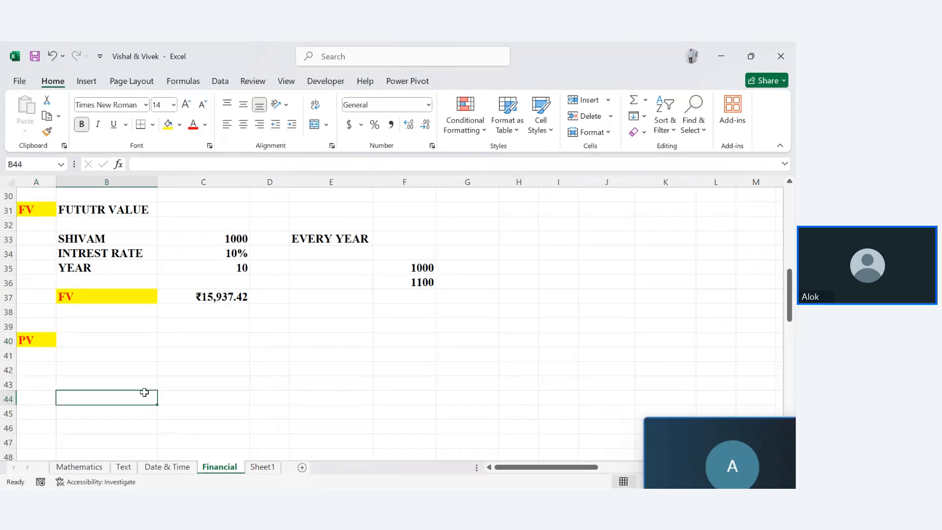
# Step: Enter 80000 in C40 as the amount for the PV example
pyautogui.click(175, 338)
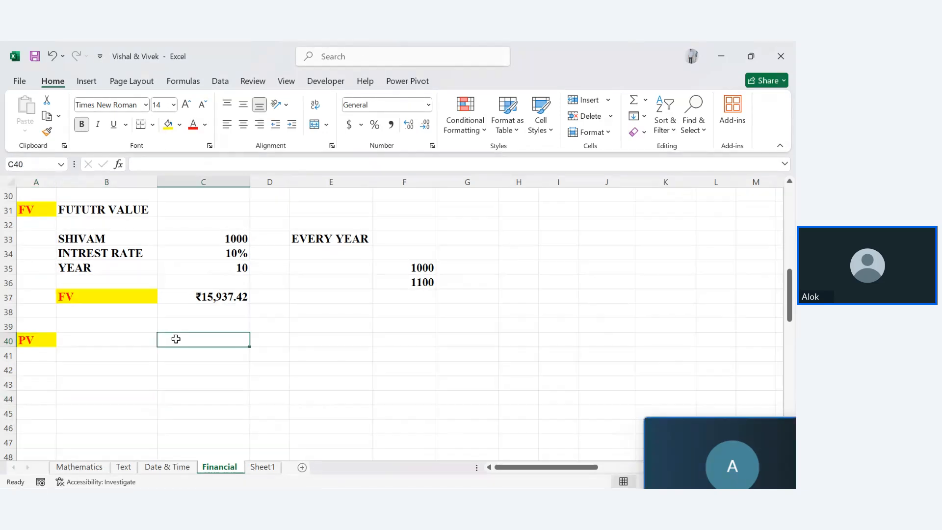
pyautogui.write('80000')
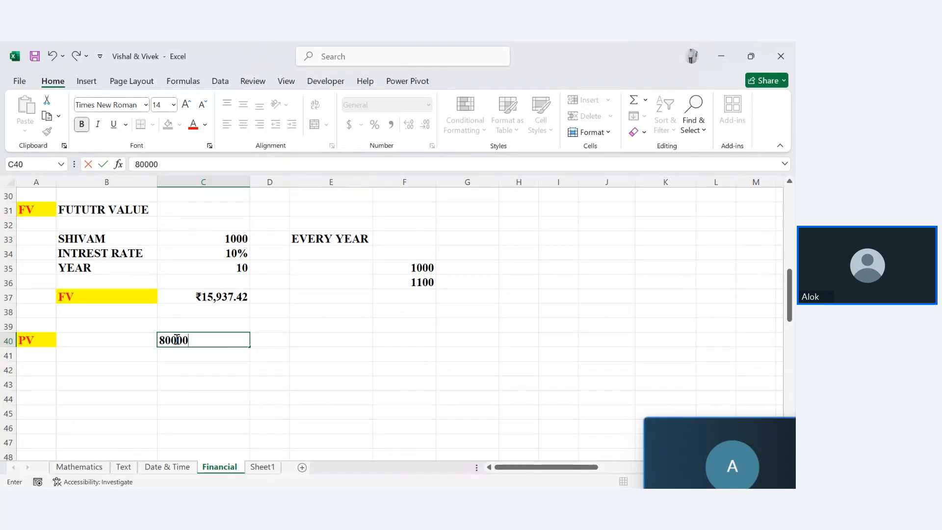
pyautogui.press('Return')
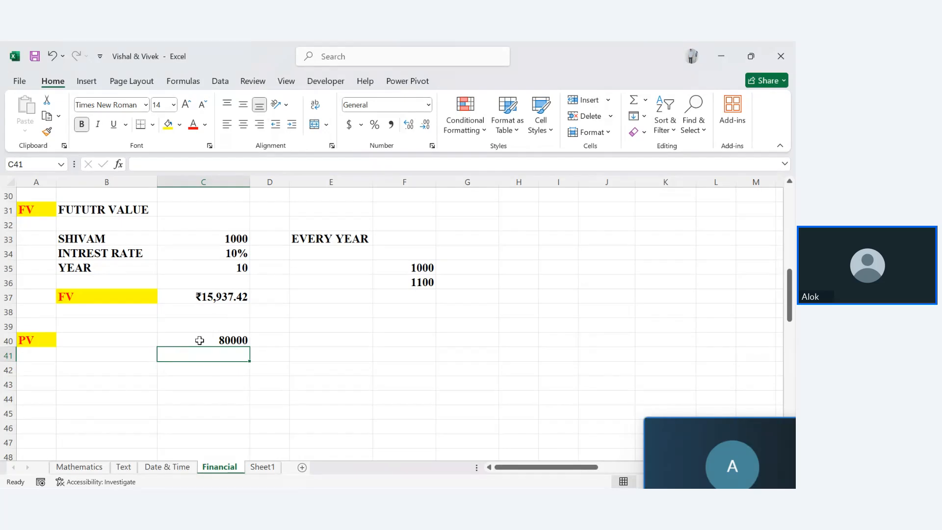
# Step: Set the PV example's amount in C40 to 5000 and enter 10% in C41
pyautogui.doubleClick(220, 340)
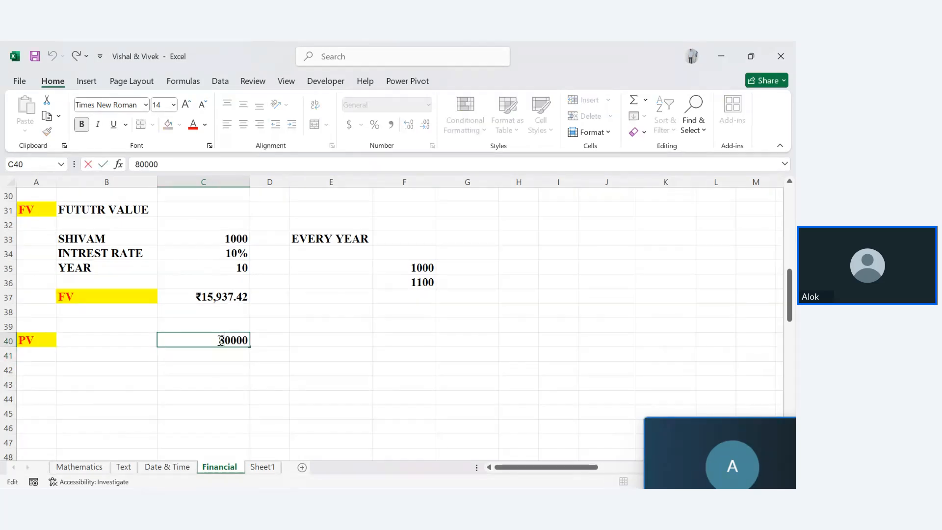
pyautogui.press('BackSpace')
pyautogui.press('BackSpace')
pyautogui.press('BackSpace')
pyautogui.press('BackSpace')
pyautogui.press('BackSpace')
pyautogui.write('5000')
pyautogui.press('Return')
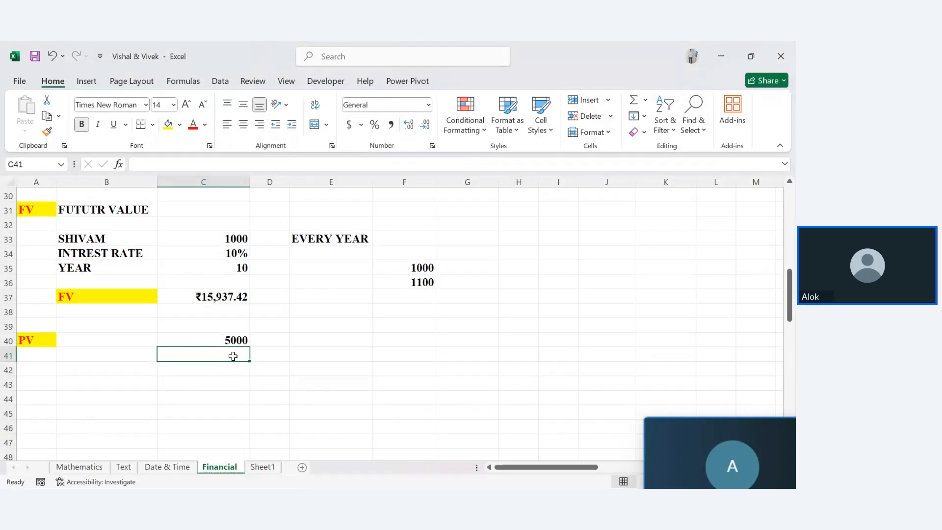
pyautogui.write('10%')
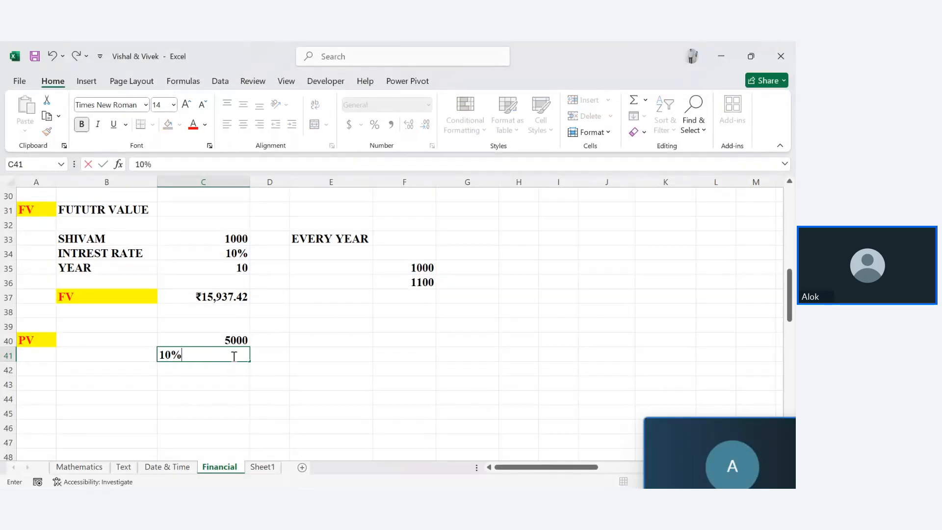
pyautogui.press('Return')
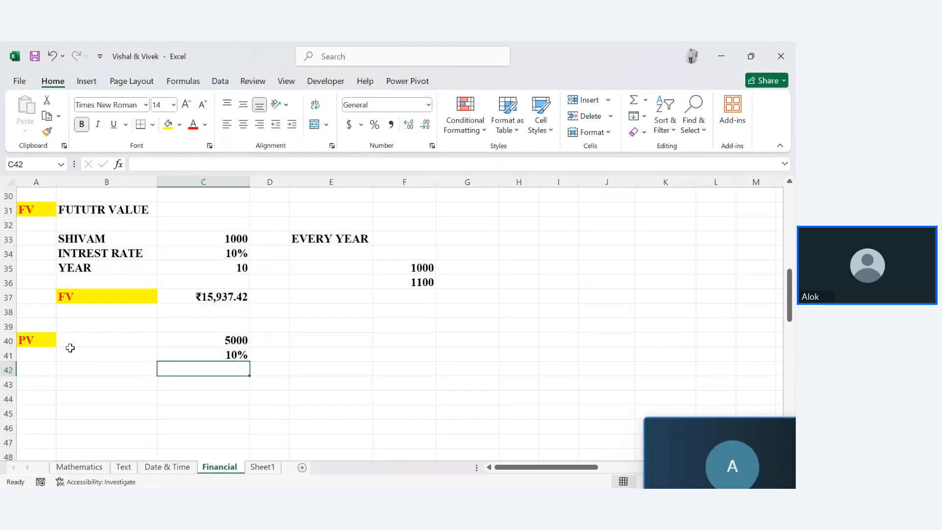
# Step: Label the PV inputs AMOUNT, RATE and YEAR in B40:B42, and enter 5 as the number of years in C42
pyautogui.click(104, 336)
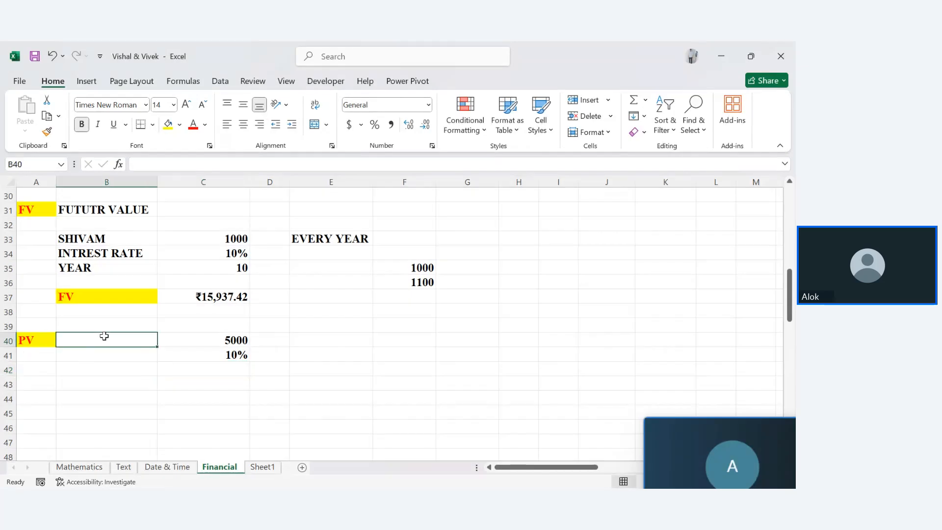
pyautogui.write('AMOUNT')
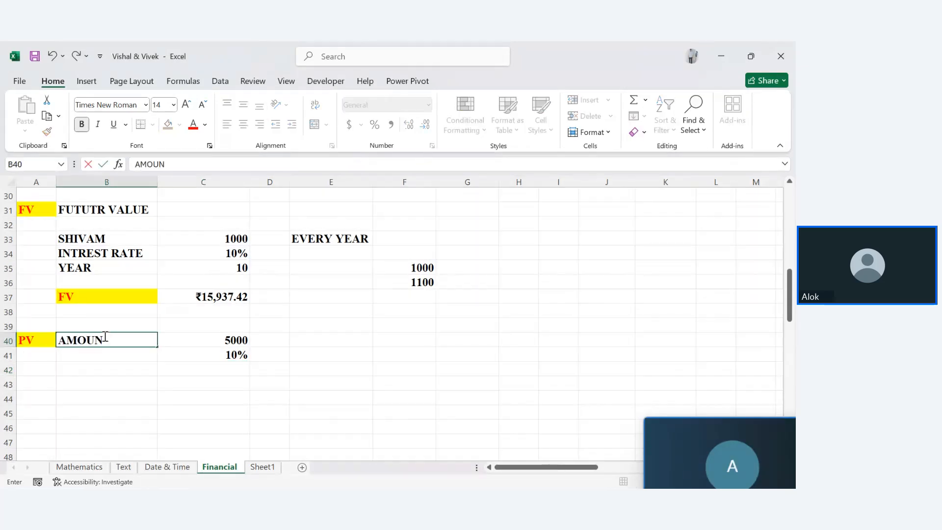
pyautogui.press('Return')
pyautogui.write('RATE')
pyautogui.press('Return')
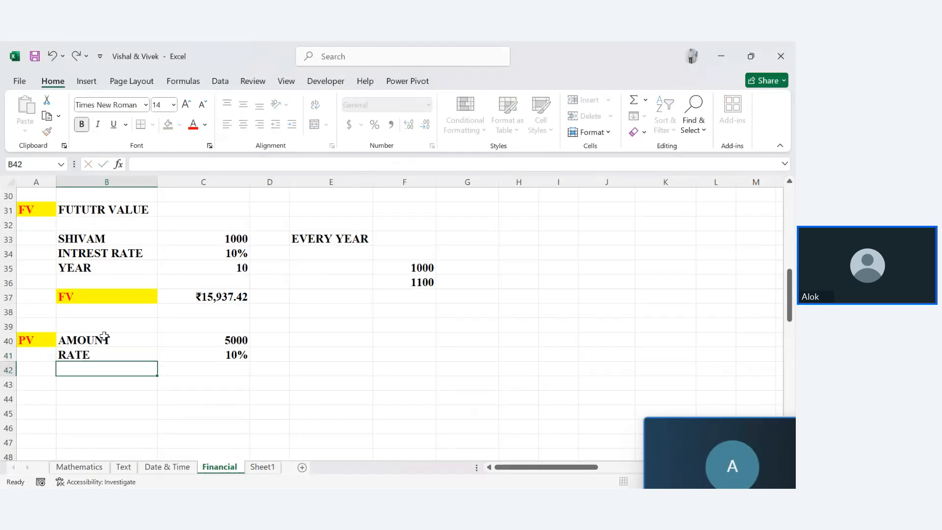
pyautogui.write('YEAR')
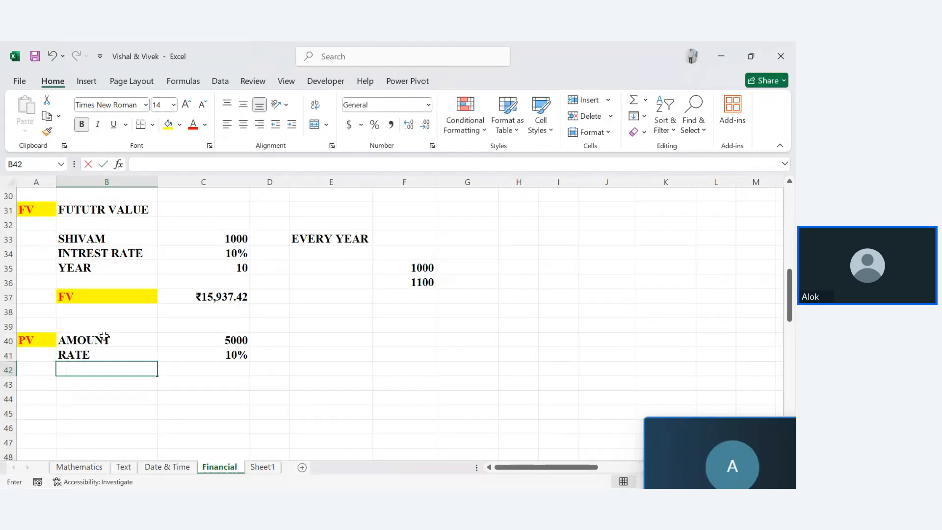
pyautogui.press('Tab')
pyautogui.write('5')
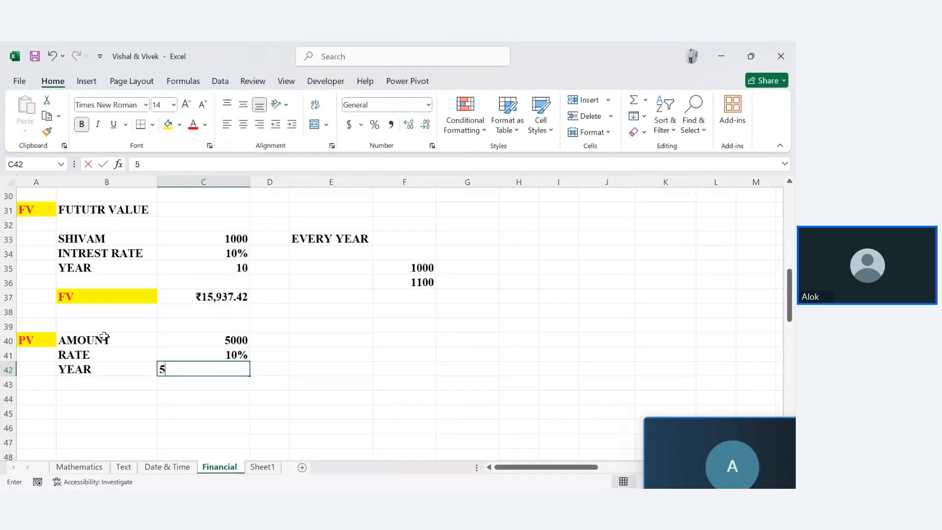
pyautogui.press('Return')
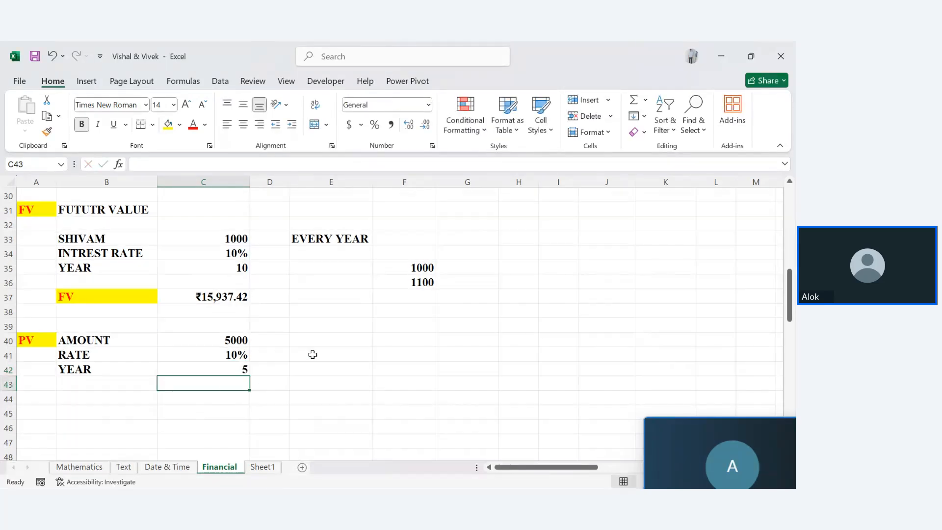
# Step: Calculate the total of the monthly payments in E40 with the formula =C40*C42*12
pyautogui.click(328, 336)
pyautogui.write('=')
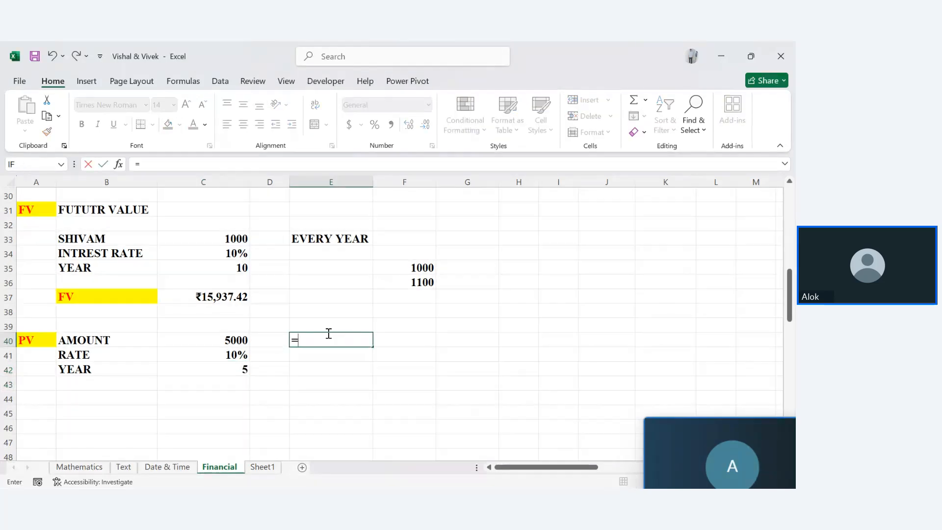
pyautogui.click(238, 341)
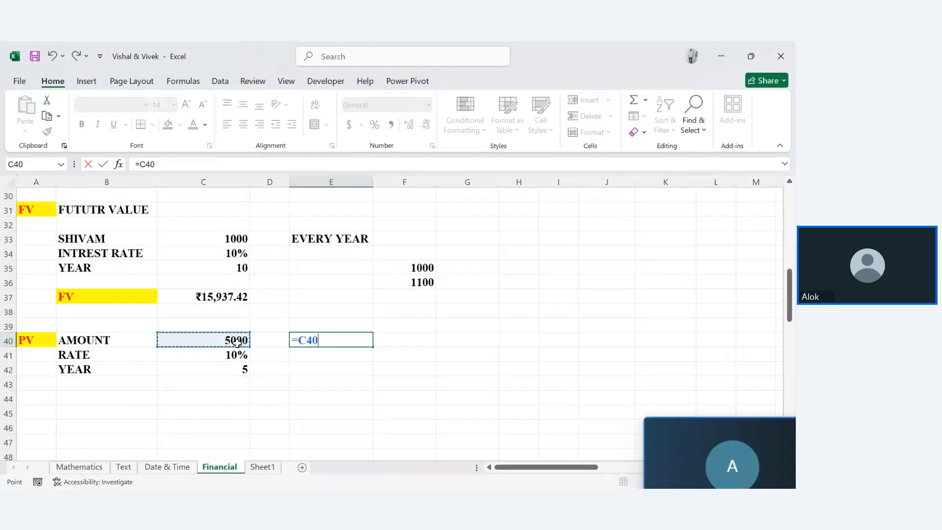
pyautogui.write('*')
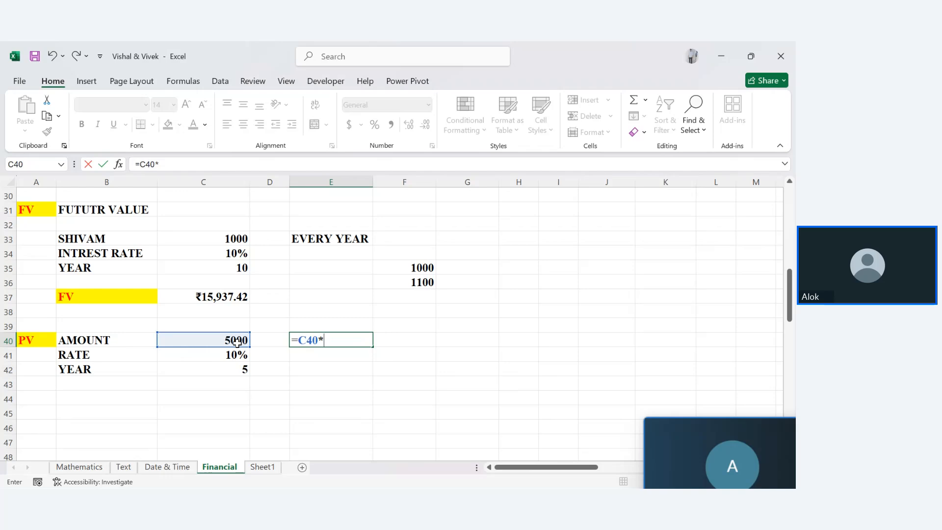
pyautogui.click(232, 369)
pyautogui.write('*')
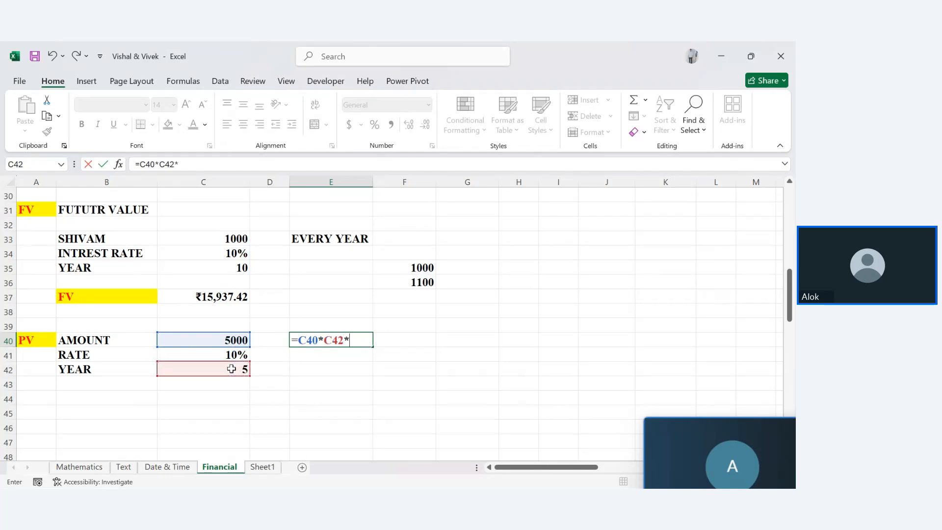
pyautogui.write('12')
pyautogui.press('Return')
pyautogui.click(349, 338)
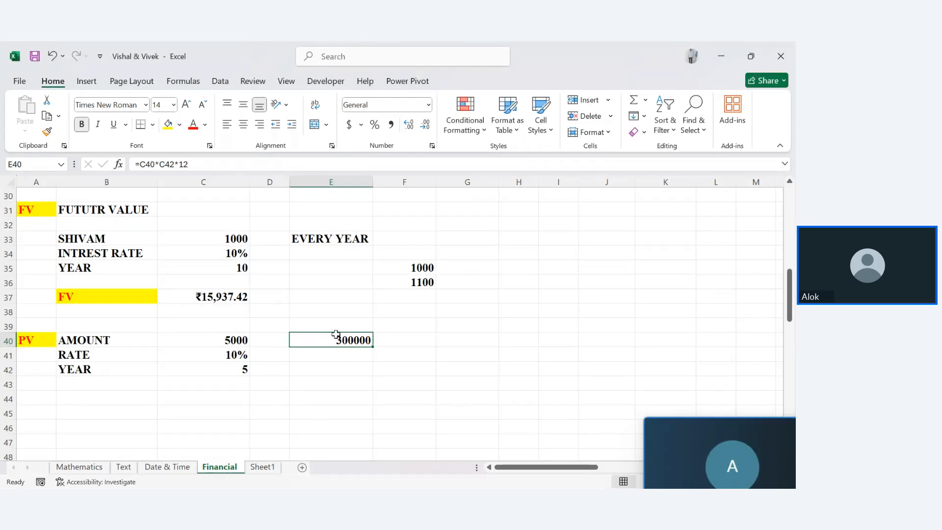
# Step: Enter 240000 in E42 as a comparison amount for the PV example
pyautogui.click(234, 354)
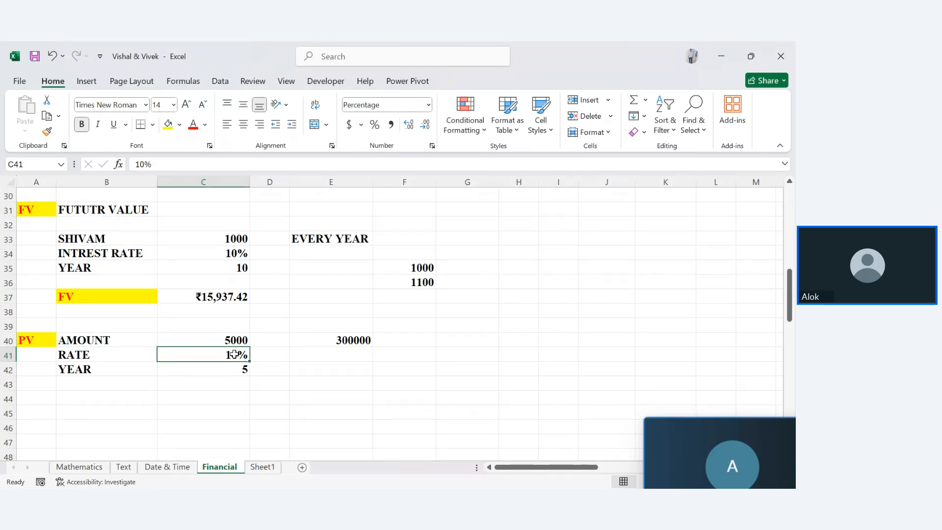
pyautogui.click(326, 368)
pyautogui.write('2')
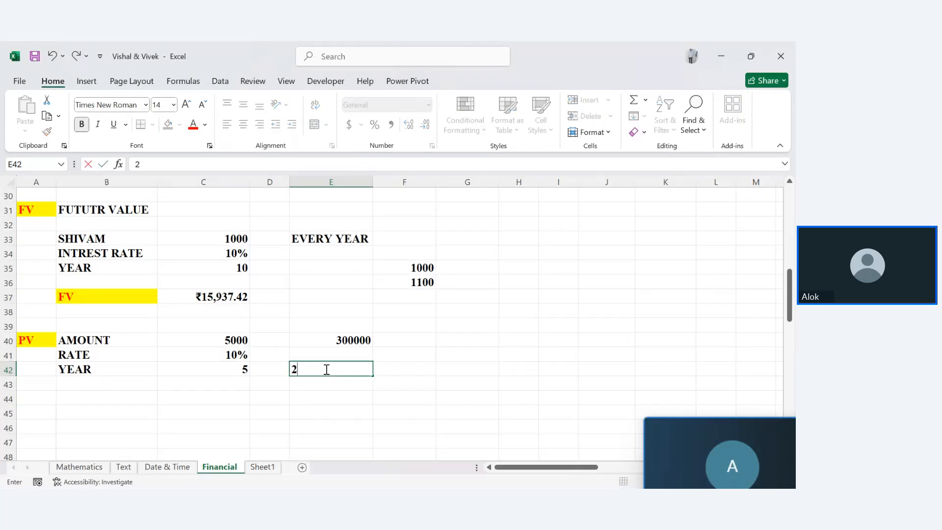
pyautogui.write('40000')
pyautogui.press('Return')
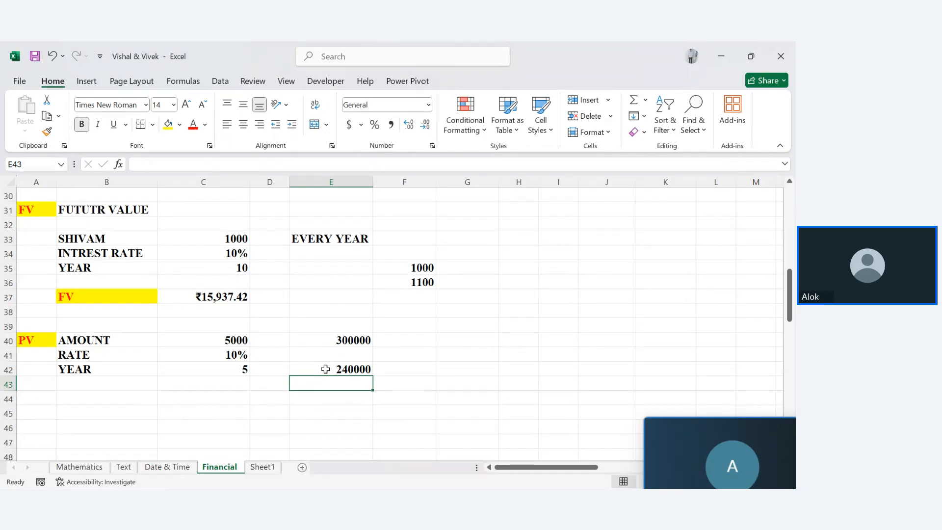
# Step: Review the formula behind the payment total in E40 without changing it
pyautogui.click(341, 329)
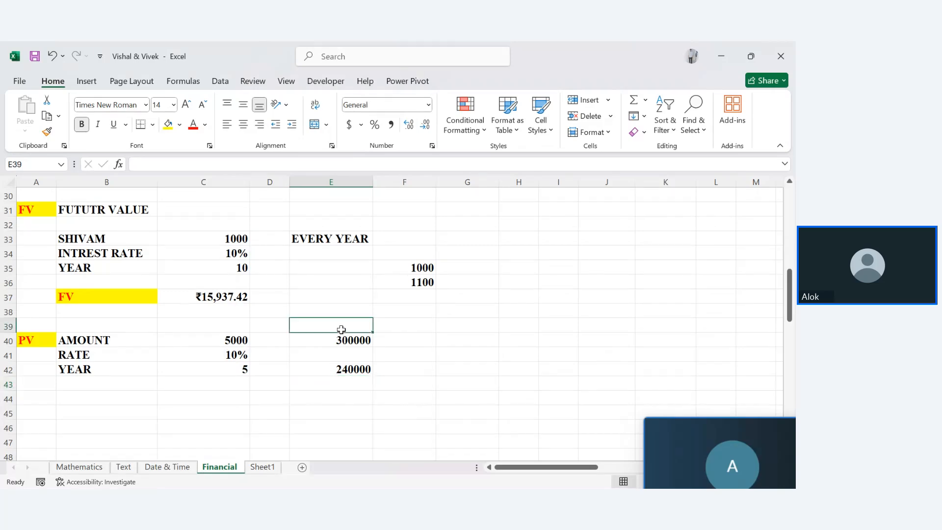
pyautogui.click(341, 339)
pyautogui.doubleClick(344, 338)
pyautogui.press('Return')
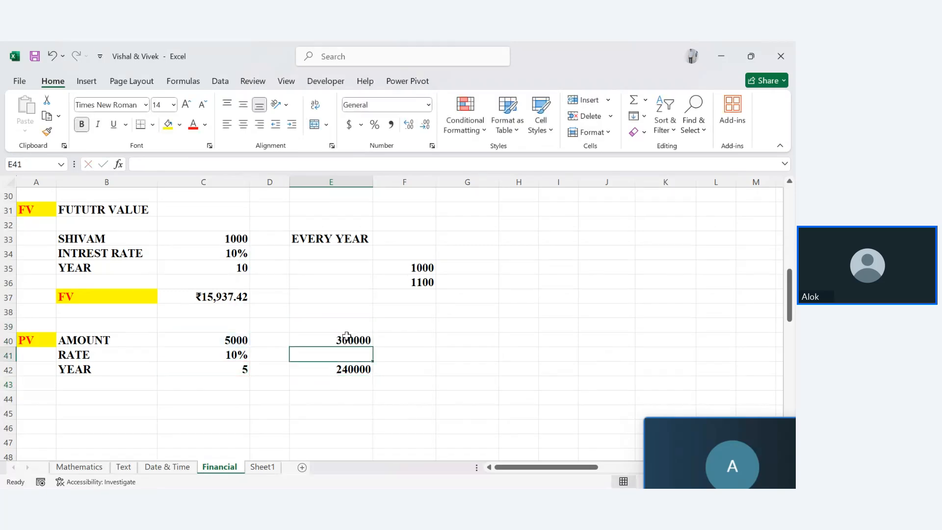
pyautogui.click(162, 401)
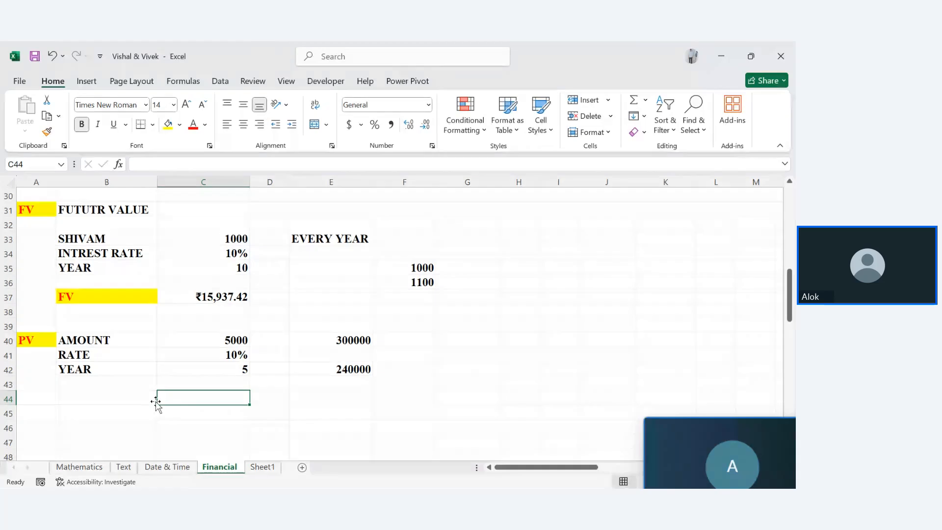
# Step: Label cell B44 as PV, below the amount, rate and year inputs
pyautogui.click(155, 400)
pyautogui.write('PV')
pyautogui.press('Return')
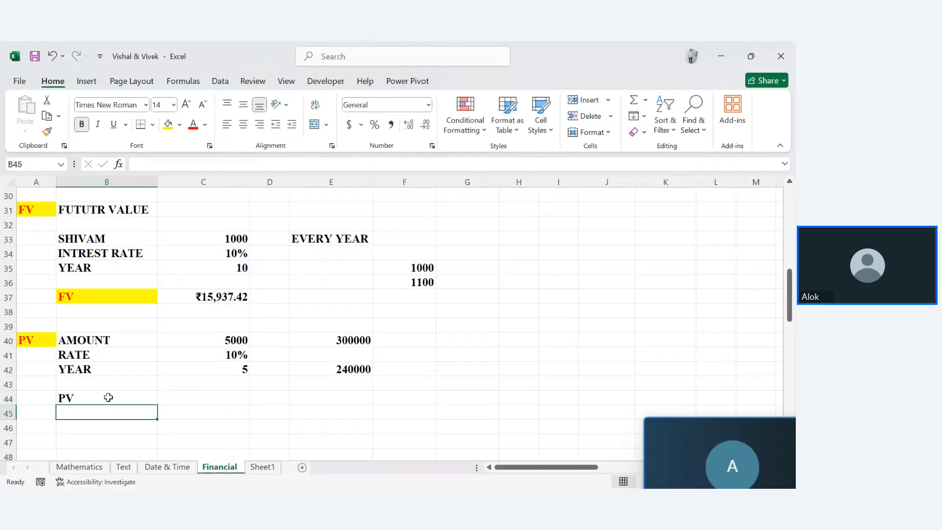
# Step: Calculate the present value in C44 with the formula =PV(C41/12,C42*12,-C40)
pyautogui.click(172, 397)
pyautogui.write('=PV')
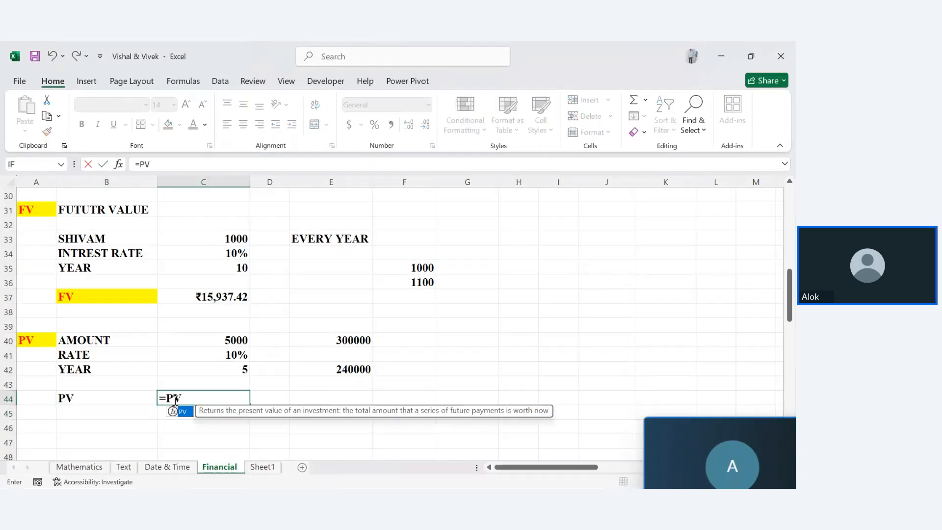
pyautogui.write('(')
pyautogui.press('BackSpace')
pyautogui.moveTo(271, 422); pyautogui.dragTo(328, 415)
pyautogui.doubleClick(241, 397)
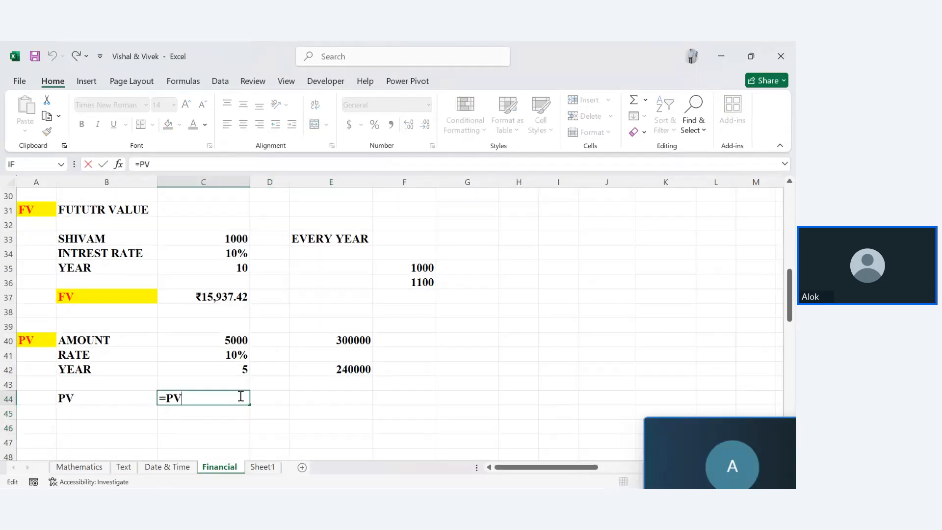
pyautogui.write('(')
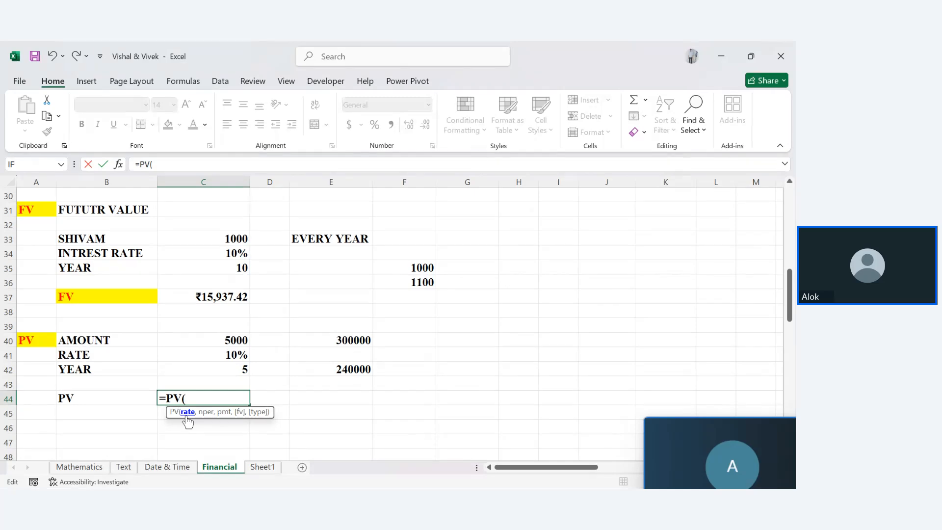
pyautogui.click(226, 355)
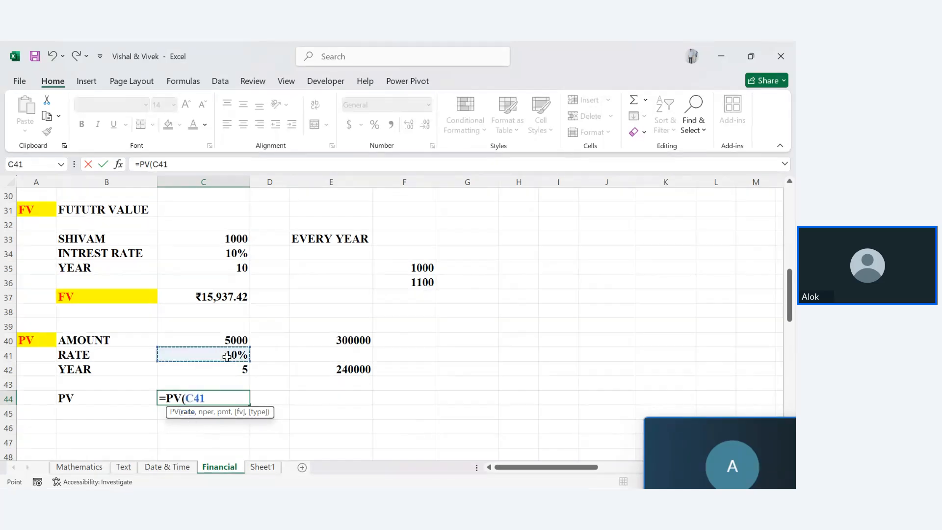
pyautogui.write('/12,')
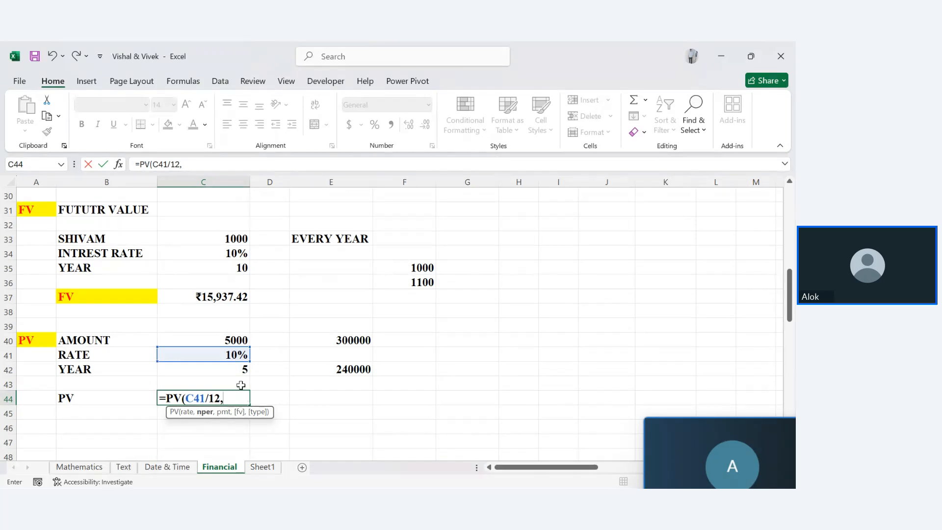
pyautogui.click(226, 369)
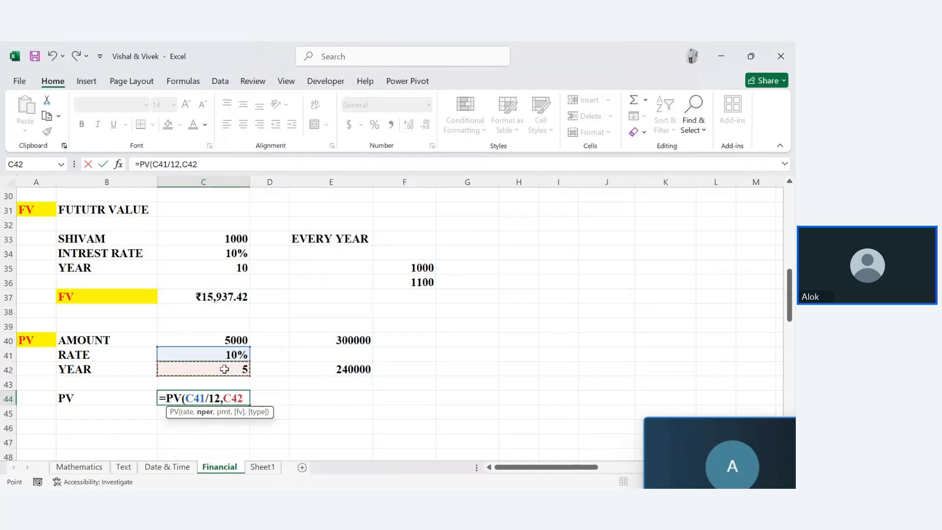
pyautogui.write('*12,')
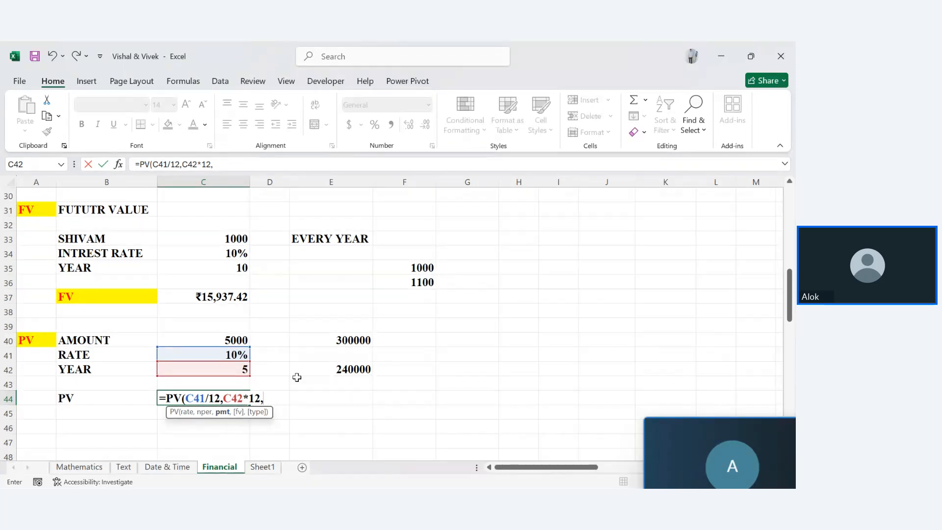
pyautogui.write('-')
pyautogui.click(225, 342)
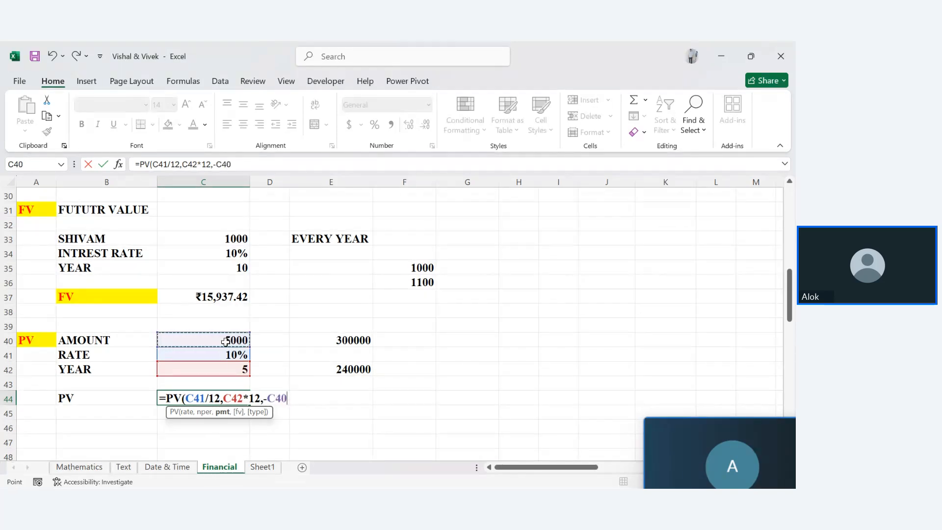
pyautogui.write(')')
pyautogui.press('Return')
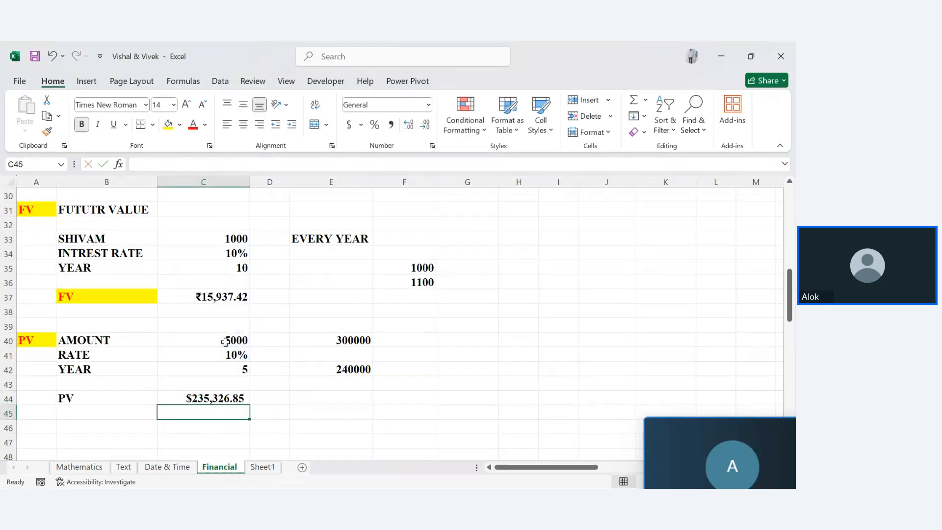
# Step: Format the present value in C44 as currency with the ₹ Hindi symbol
pyautogui.click(203, 396)
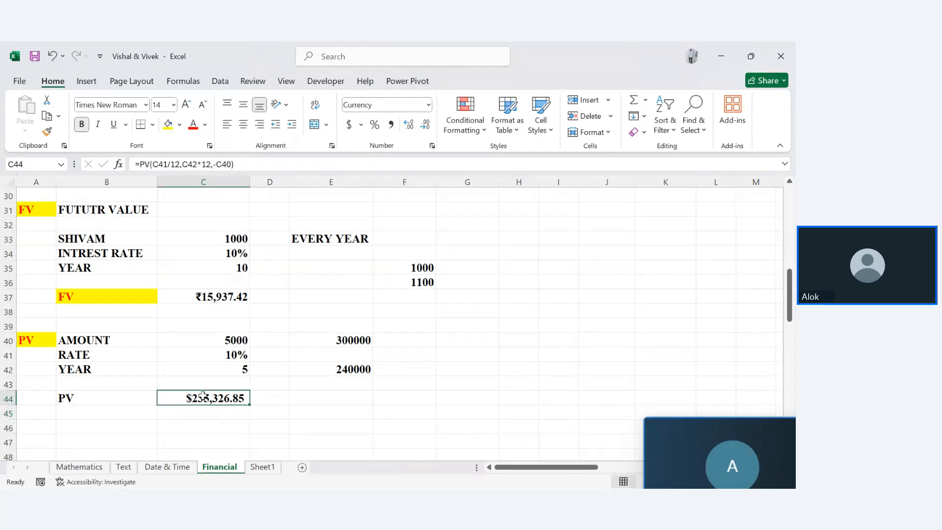
pyautogui.click(432, 146)
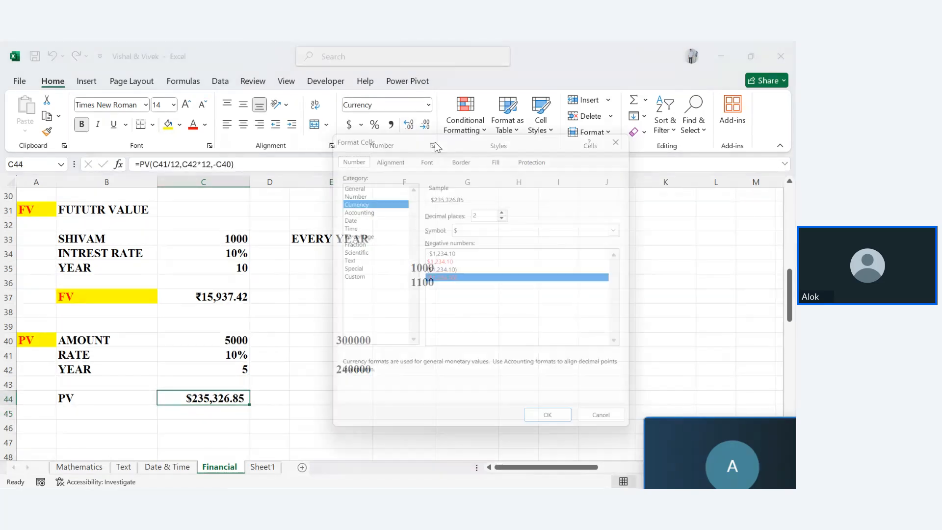
pyautogui.click(473, 226)
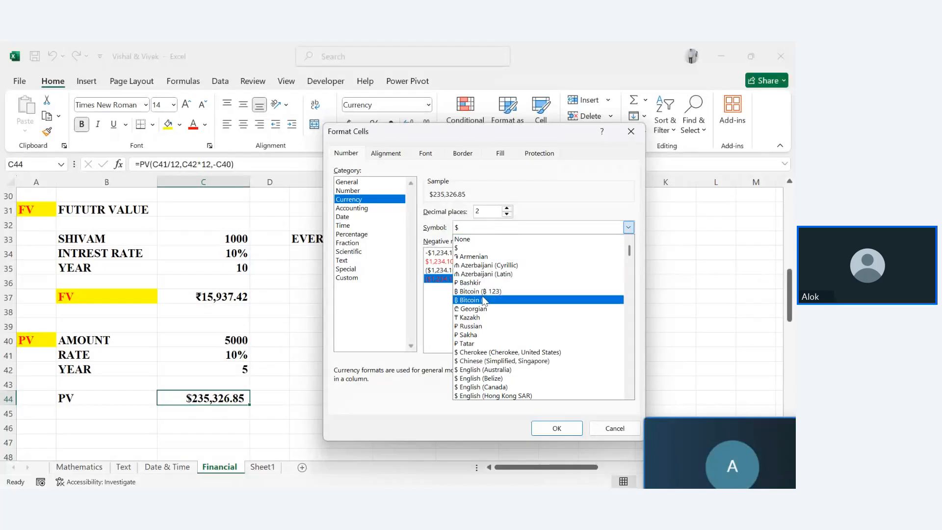
pyautogui.scroll(-1, 483, 351)
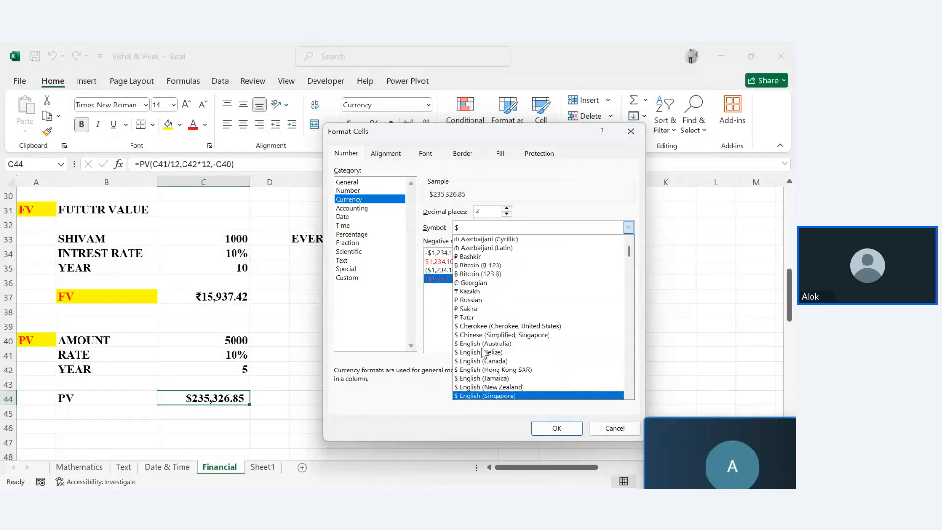
pyautogui.scroll(-10, 483, 351)
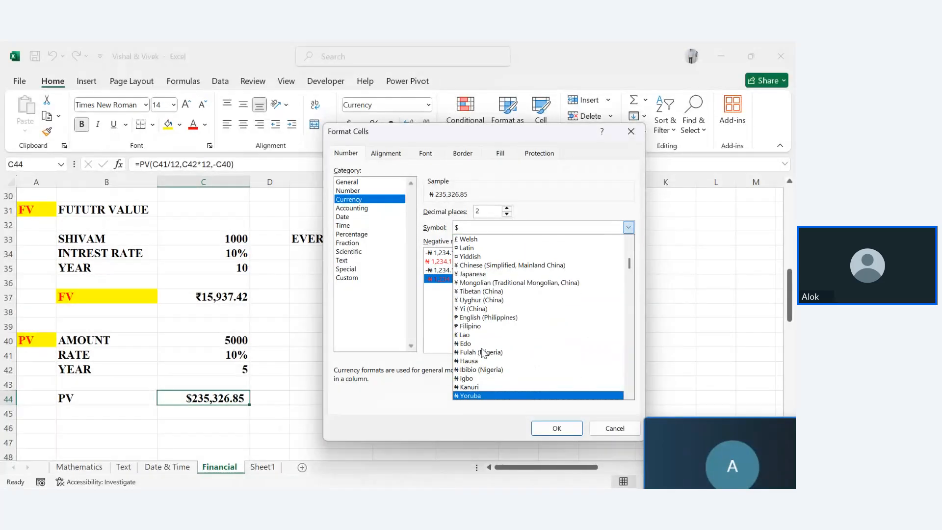
pyautogui.scroll(-12, 483, 352)
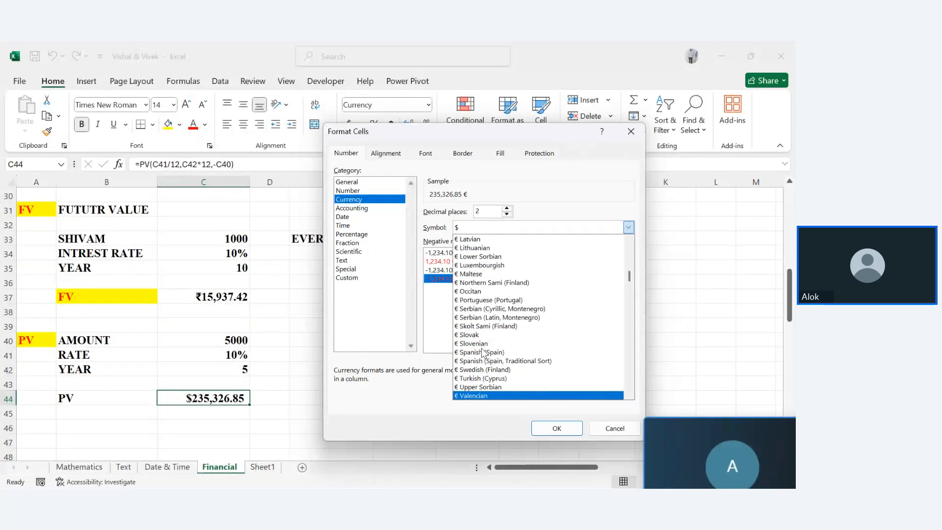
pyautogui.scroll(-12, 483, 351)
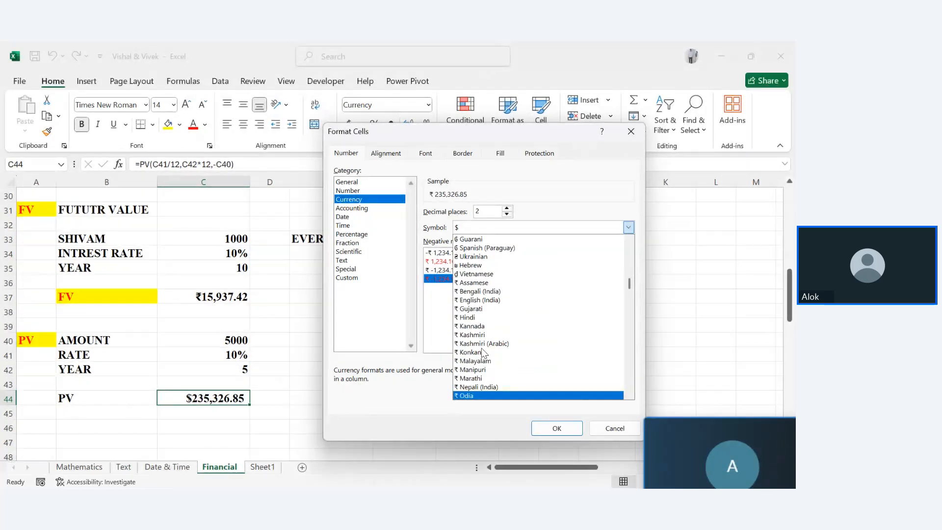
pyautogui.click(480, 317)
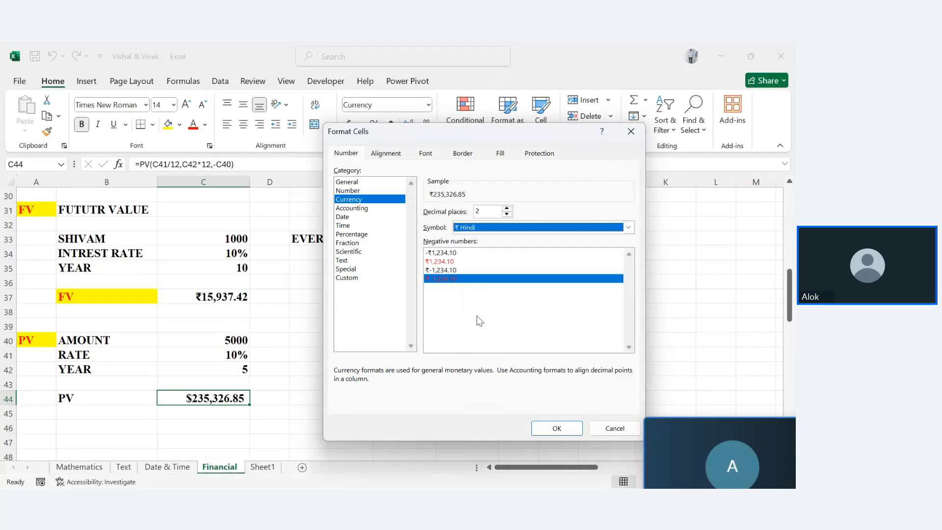
pyautogui.click(540, 429)
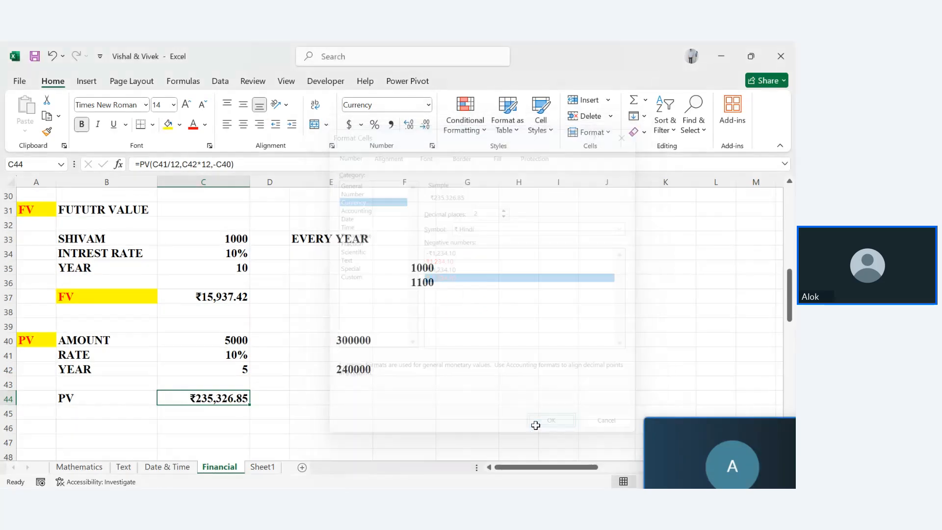
# Step: Calculate a monthly payment in C46 with the formula =-PMT(C41/12,C42*12,C40)
pyautogui.click(219, 426)
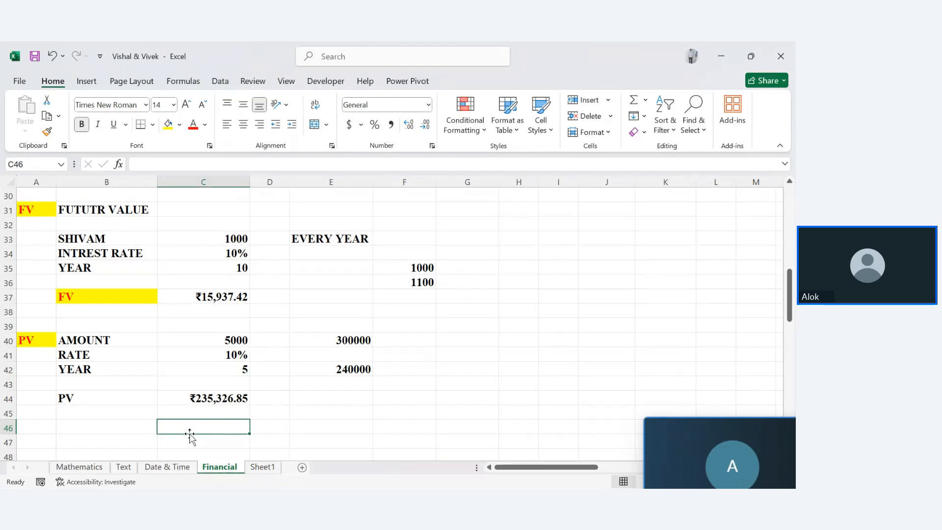
pyautogui.write('=PMT(')
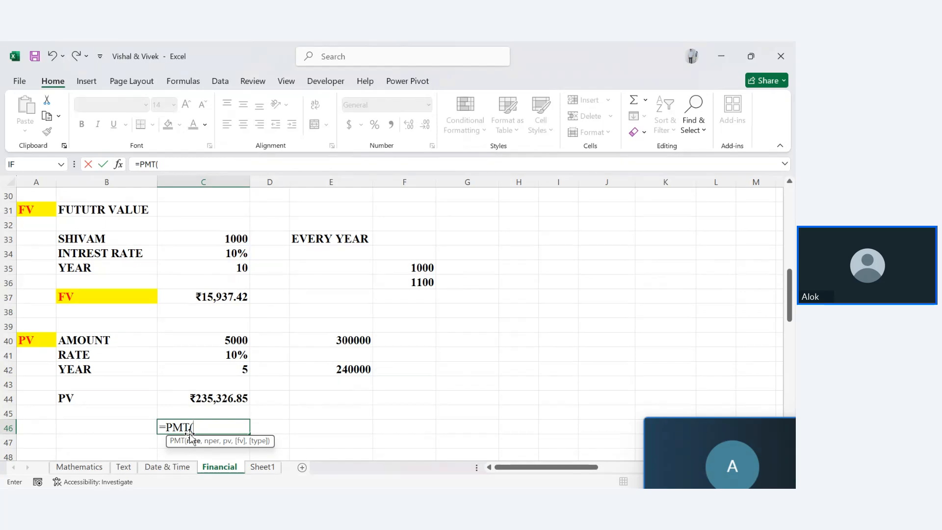
pyautogui.click(235, 357)
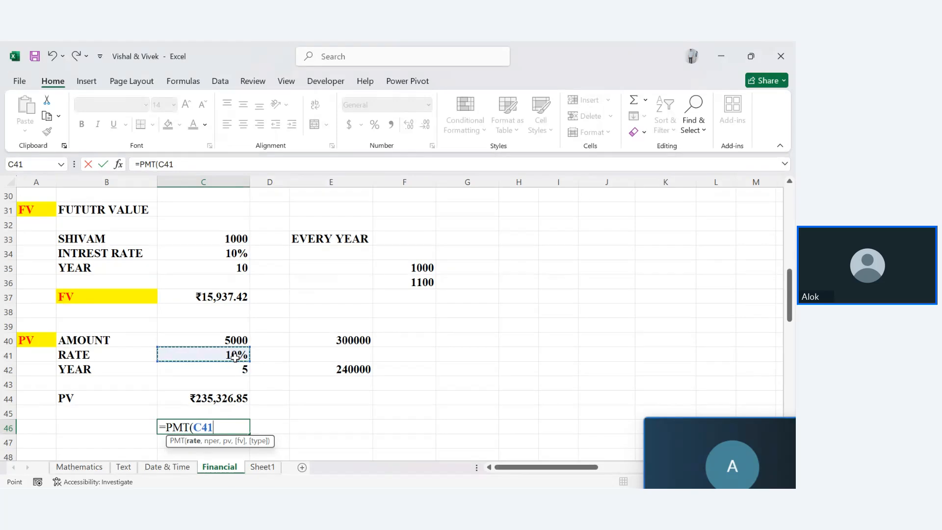
pyautogui.write('/12,')
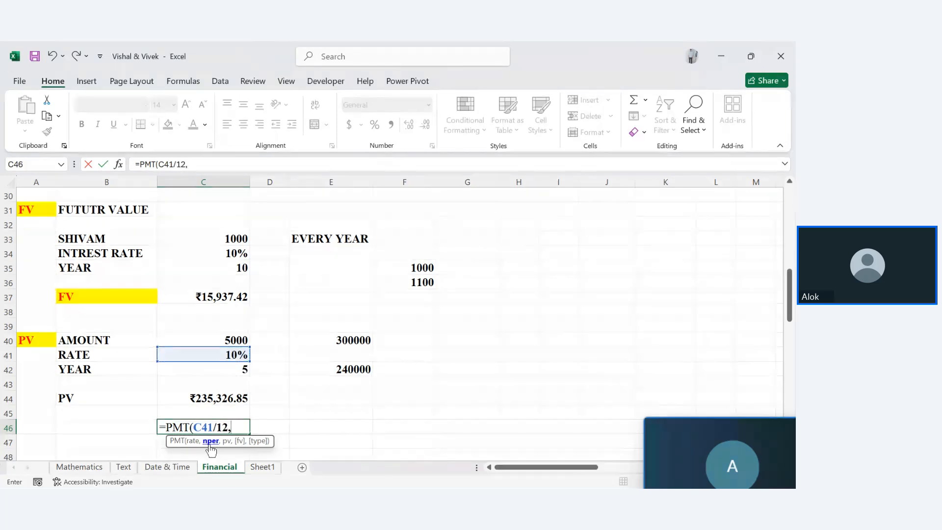
pyautogui.click(242, 371)
pyautogui.write('*')
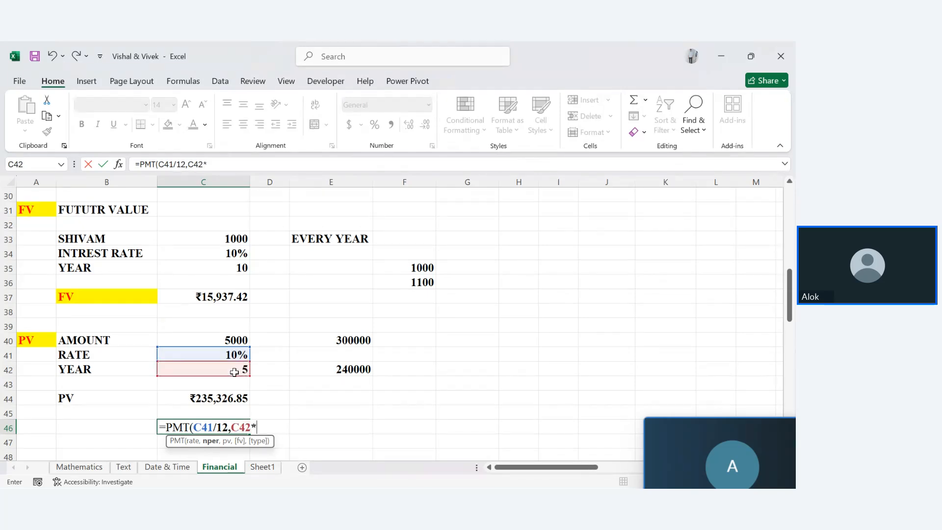
pyautogui.write('12,')
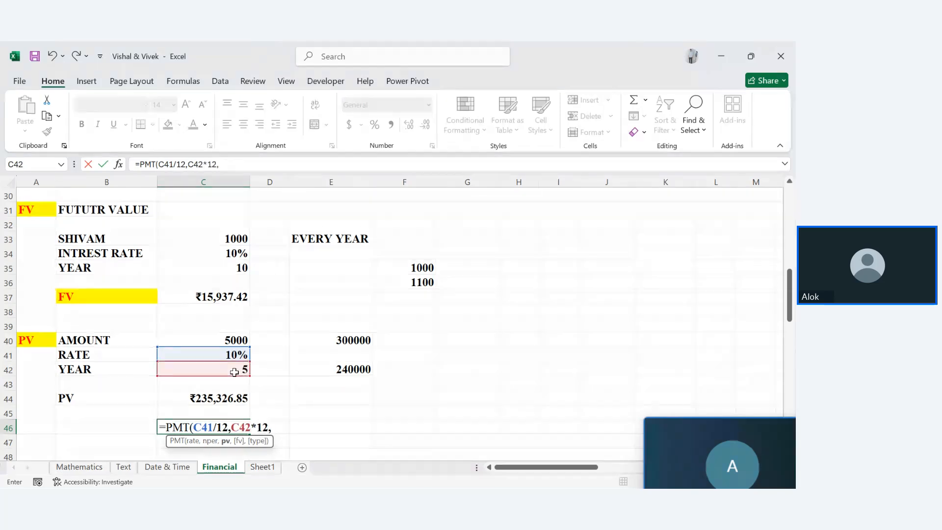
pyautogui.click(226, 342)
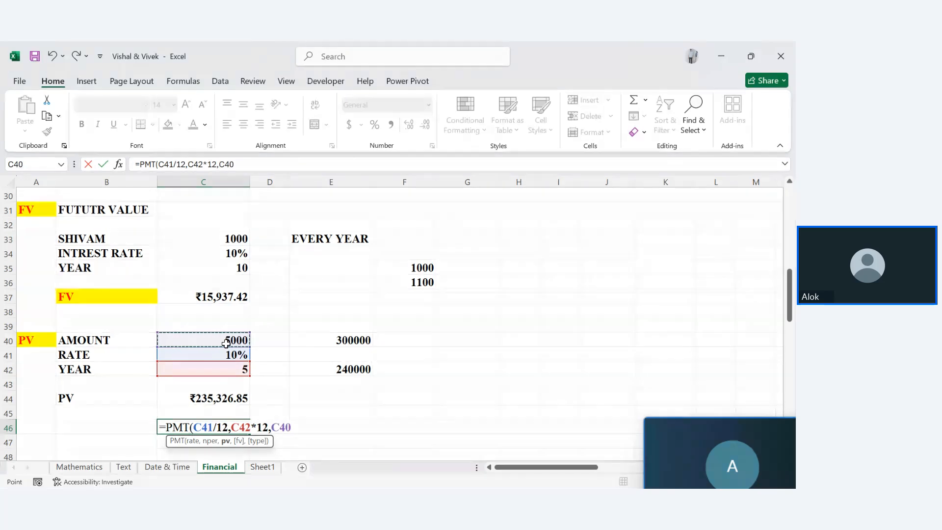
pyautogui.write(')')
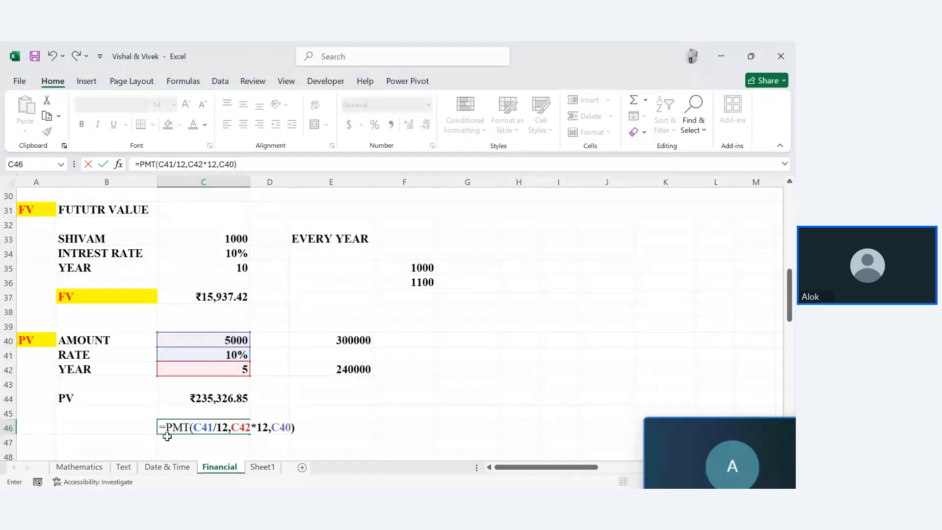
pyautogui.press('Return')
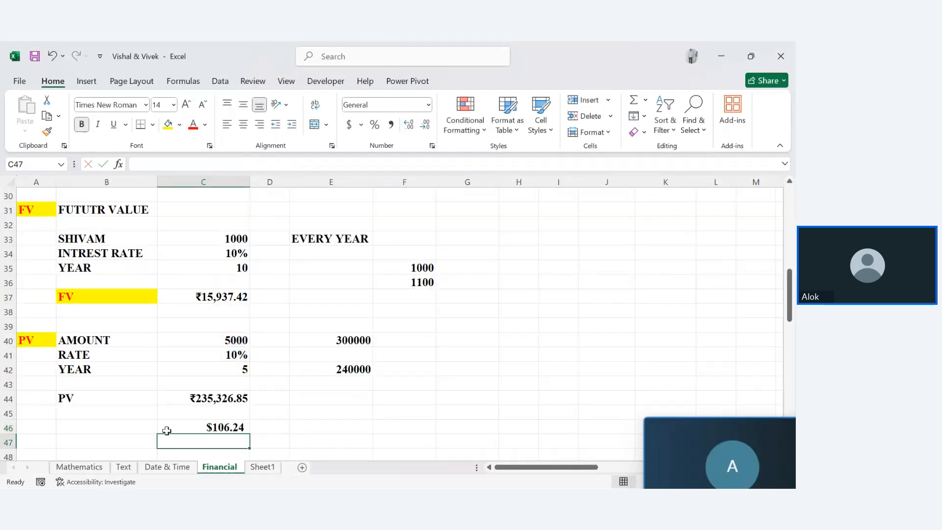
# Step: Change the present value argument of the PMT formula in C46 from C40 to C44
pyautogui.click(221, 427)
pyautogui.doubleClick(225, 427)
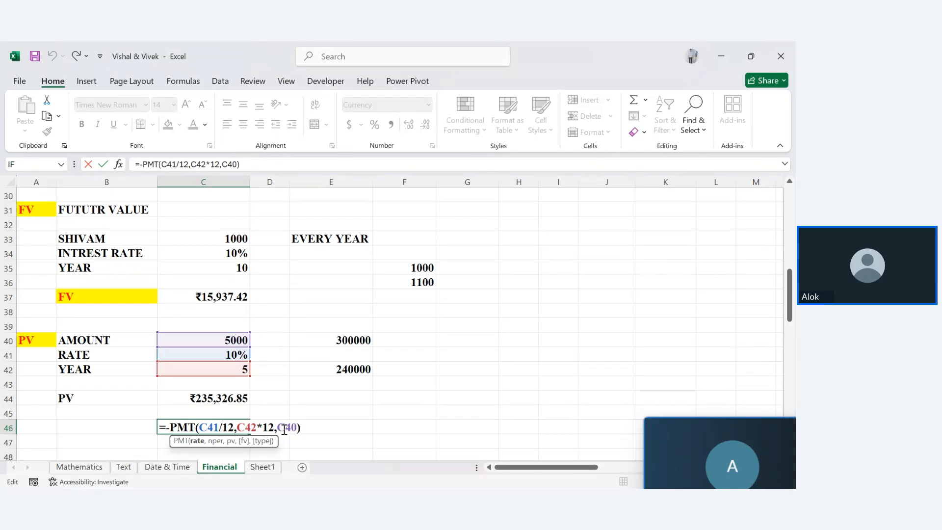
pyautogui.moveTo(300, 427); pyautogui.dragTo(280, 426)
pyautogui.press('BackSpace')
pyautogui.click(215, 399)
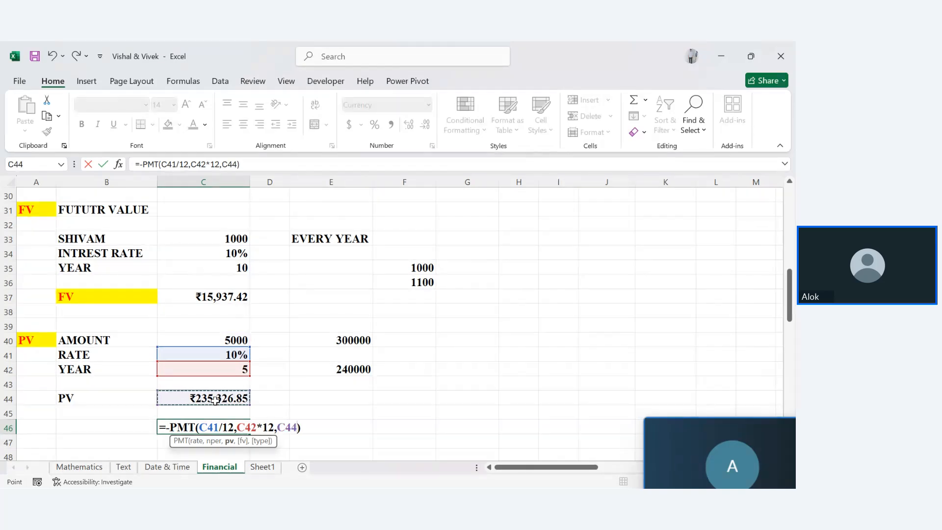
pyautogui.press('Return')
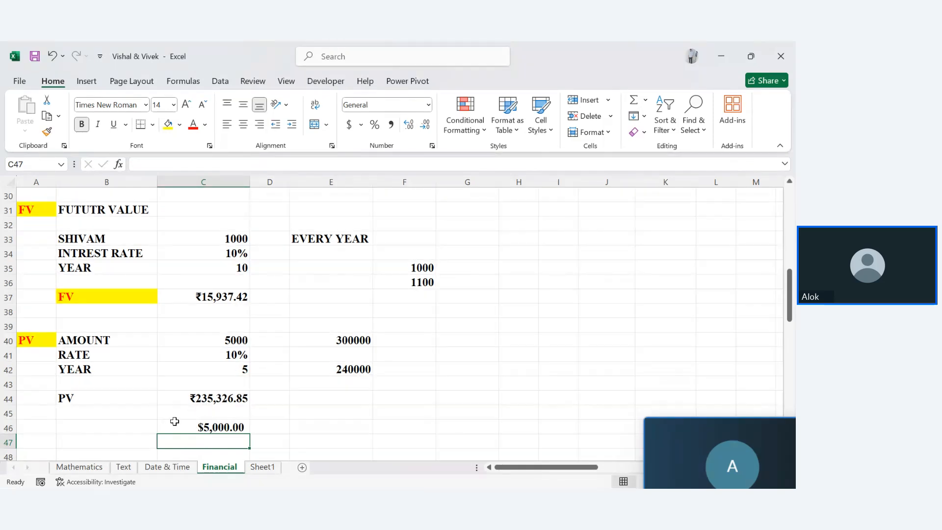
# Step: Clear the trial PMT calculation from C46
pyautogui.moveTo(175, 422); pyautogui.dragTo(251, 441)
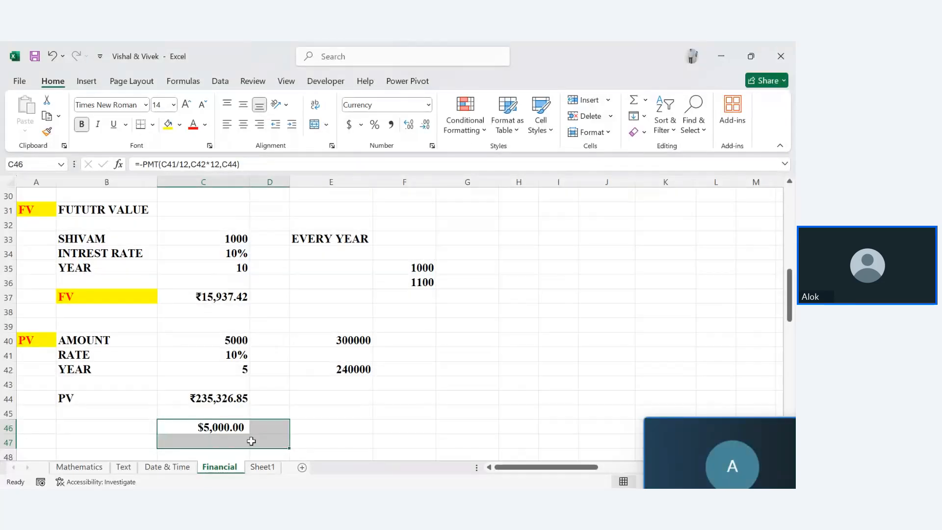
pyautogui.press('Delete')
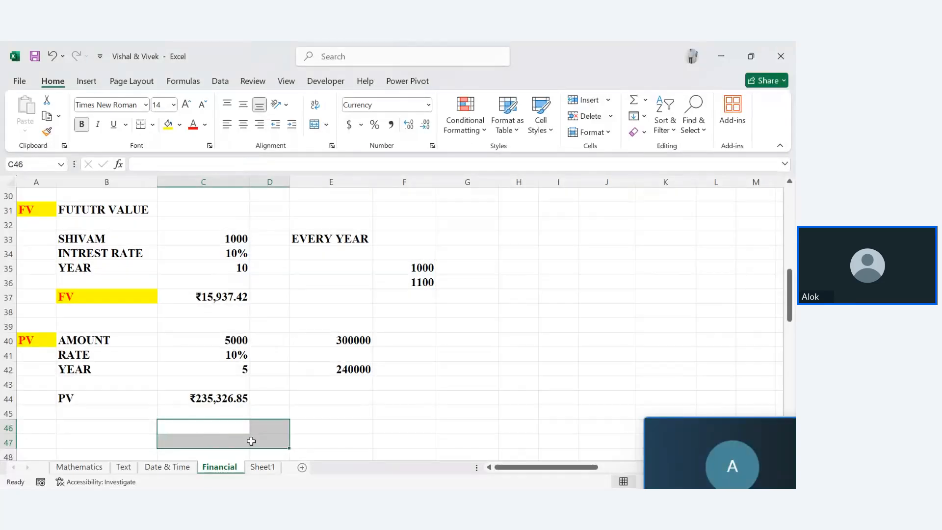
pyautogui.click(196, 437)
# Step: Enter the section heading RATE in cell A46
pyautogui.click(30, 432)
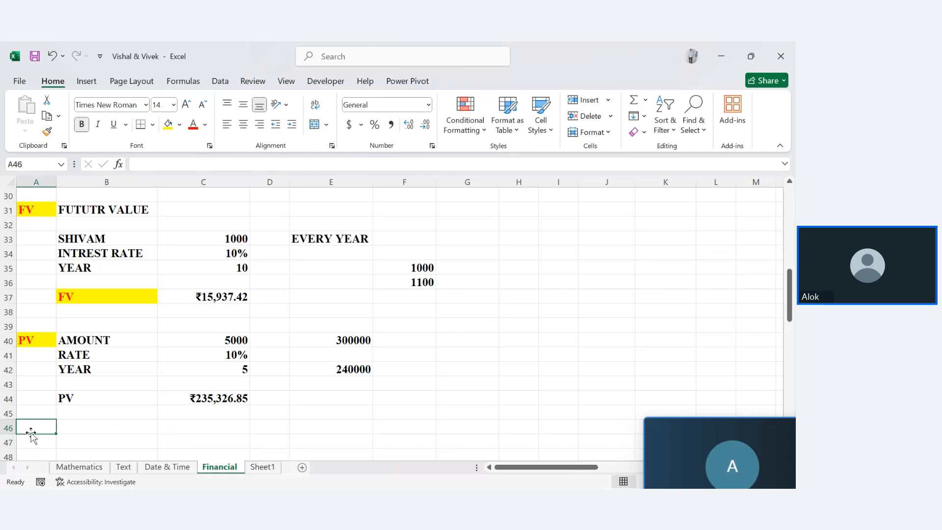
pyautogui.write('RATE')
pyautogui.press('Return')
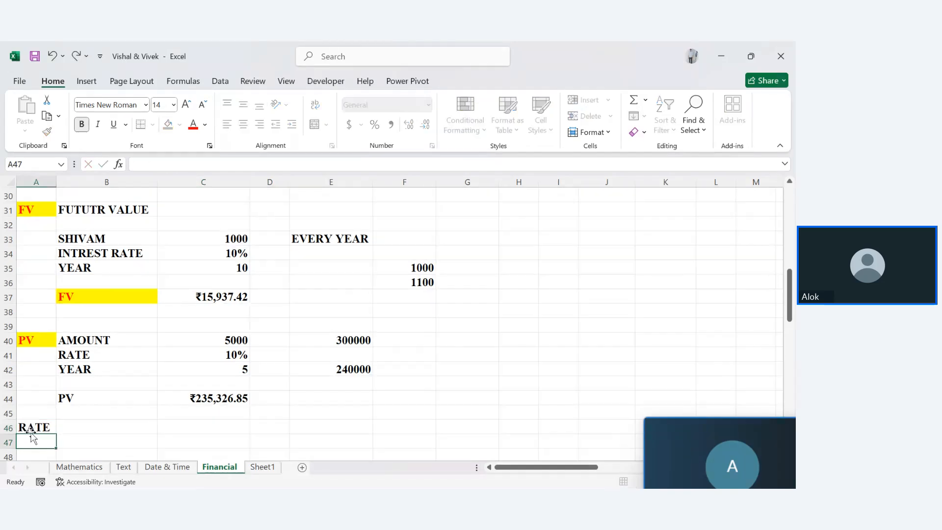
# Step: Format the RATE heading in A46 with a yellow fill and red font colour
pyautogui.click(32, 429)
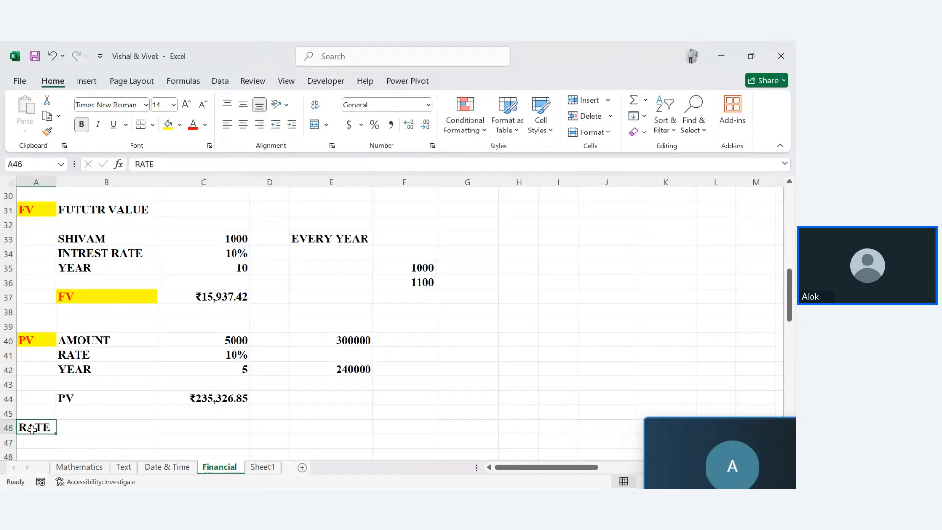
pyautogui.click(168, 124)
pyautogui.click(193, 124)
pyautogui.click(136, 408)
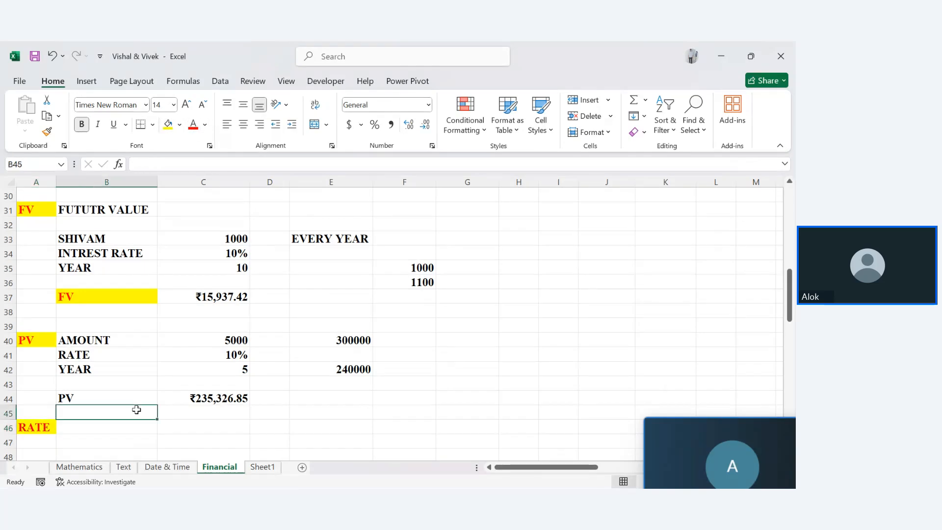
# Step: Enter 80000 in cell C46 and 6 in cell C47 as inputs for the RATE example
pyautogui.press('Down')
pyautogui.press('Down')
pyautogui.press('Down')
pyautogui.press('Down')
pyautogui.press('Down')
pyautogui.press('Down')
pyautogui.press('Down')
pyautogui.press('Down')
pyautogui.press('Down')
pyautogui.press('Down')
pyautogui.press('Down')
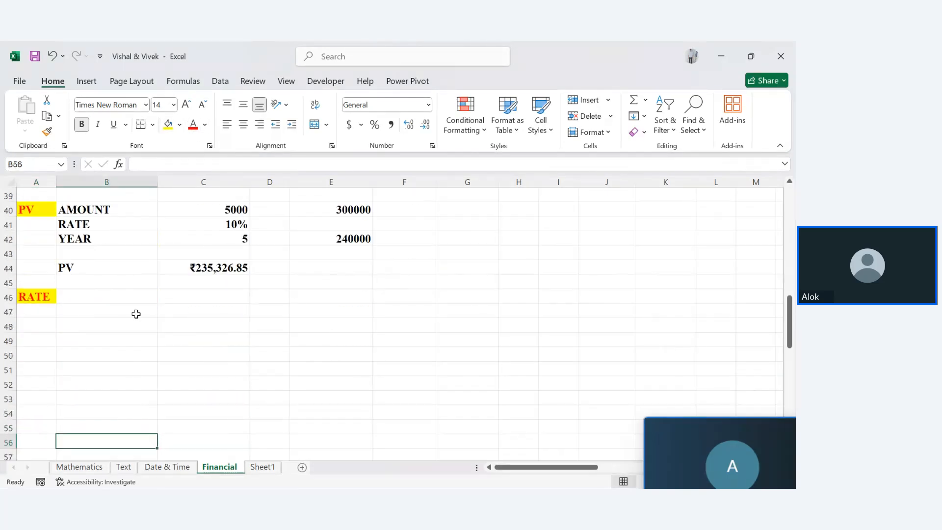
pyautogui.click(167, 297)
pyautogui.write('8')
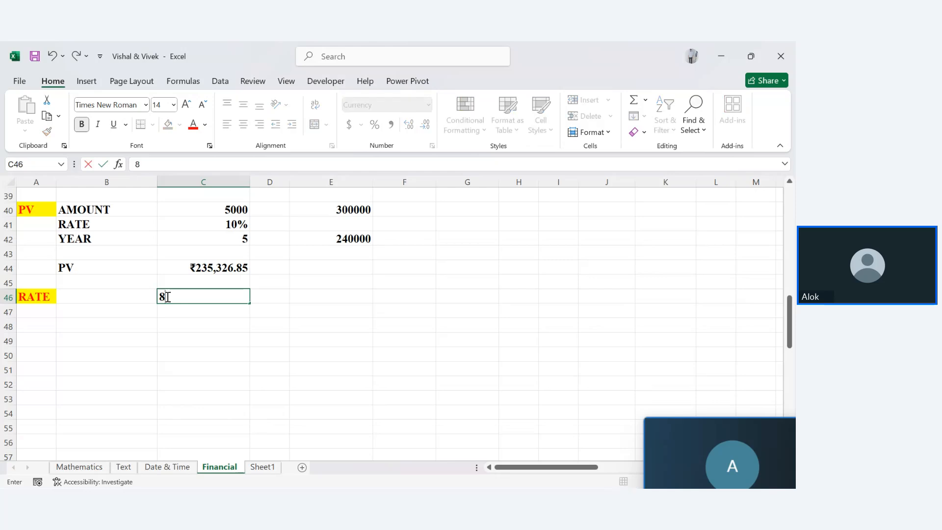
pyautogui.write('0,00000')
pyautogui.press('Return')
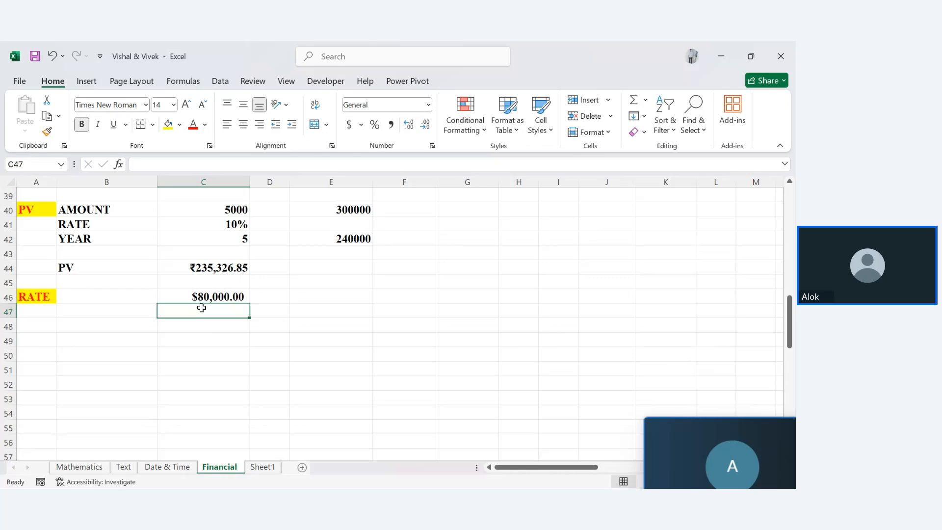
pyautogui.write('6')
pyautogui.press('Return')
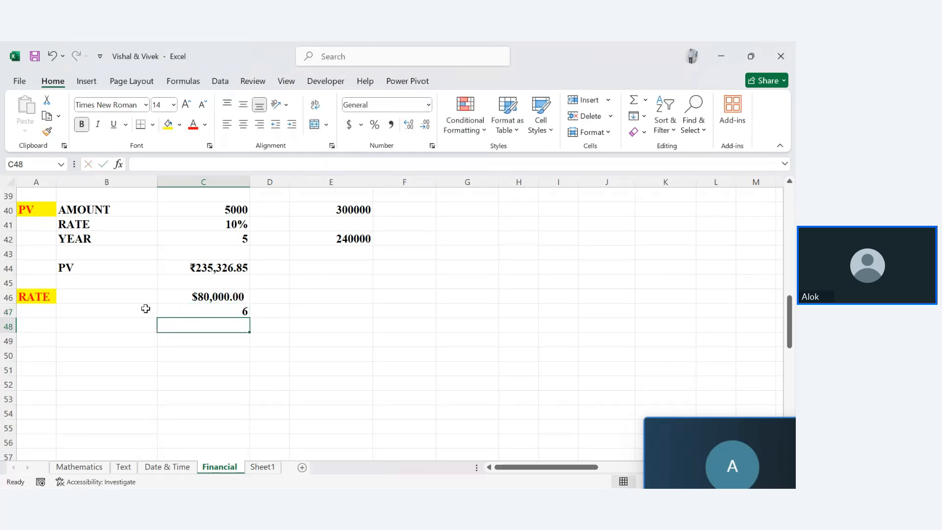
# Step: Label B46 as PRESENT VALUE and widen column B to fit the text
pyautogui.click(104, 311)
pyautogui.click(109, 296)
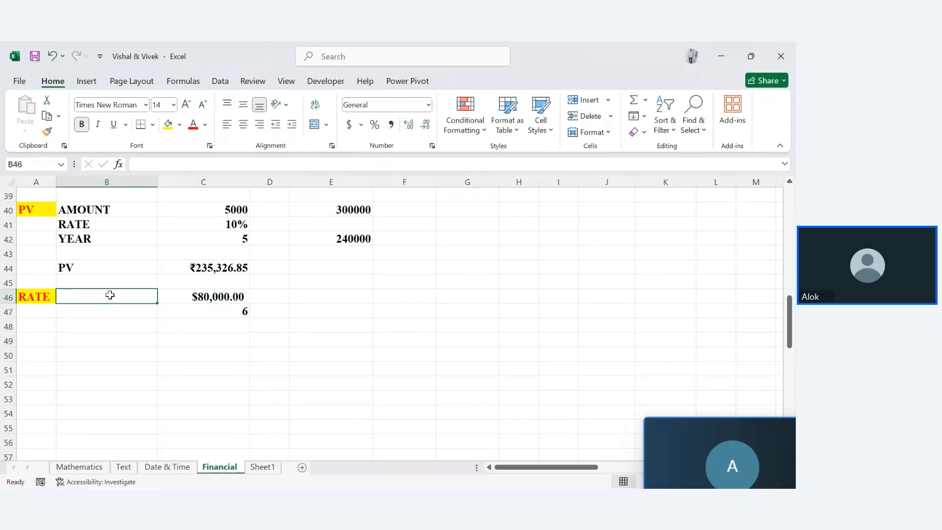
pyautogui.write('PRESENT')
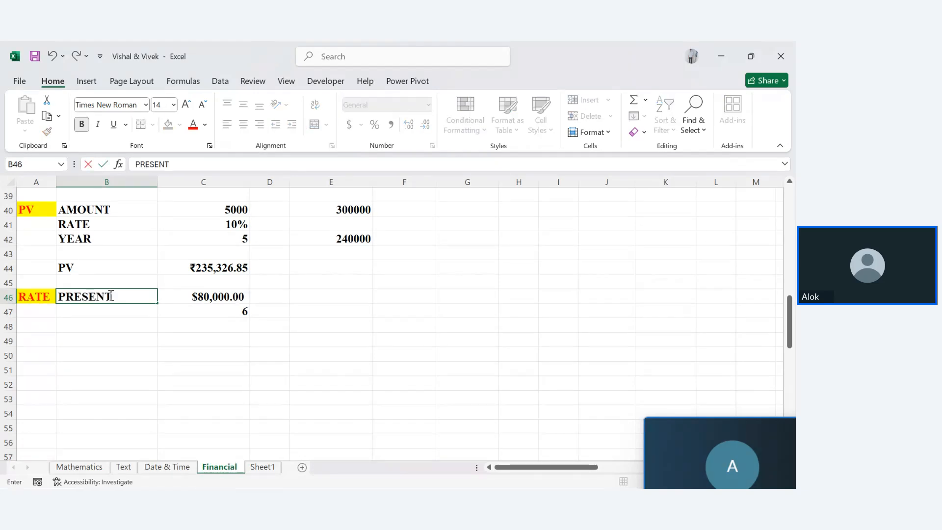
pyautogui.write(' VALUE')
pyautogui.press('Return')
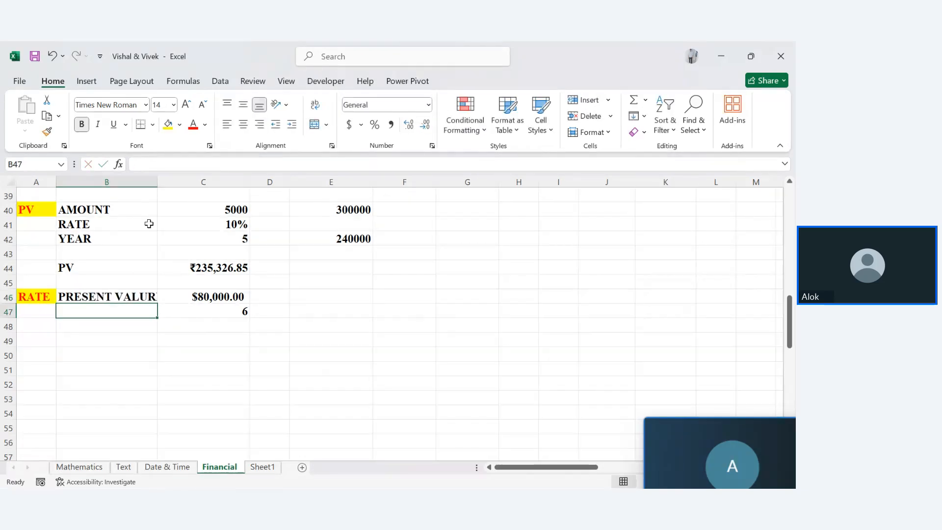
pyautogui.moveTo(153, 185); pyautogui.dragTo(168, 186)
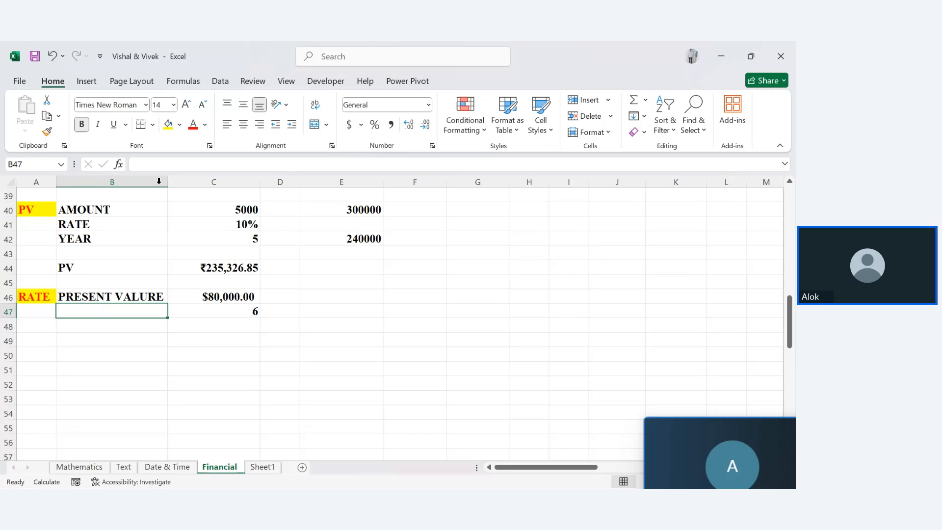
pyautogui.click(153, 297)
pyautogui.doubleClick(153, 297)
pyautogui.press('Return')
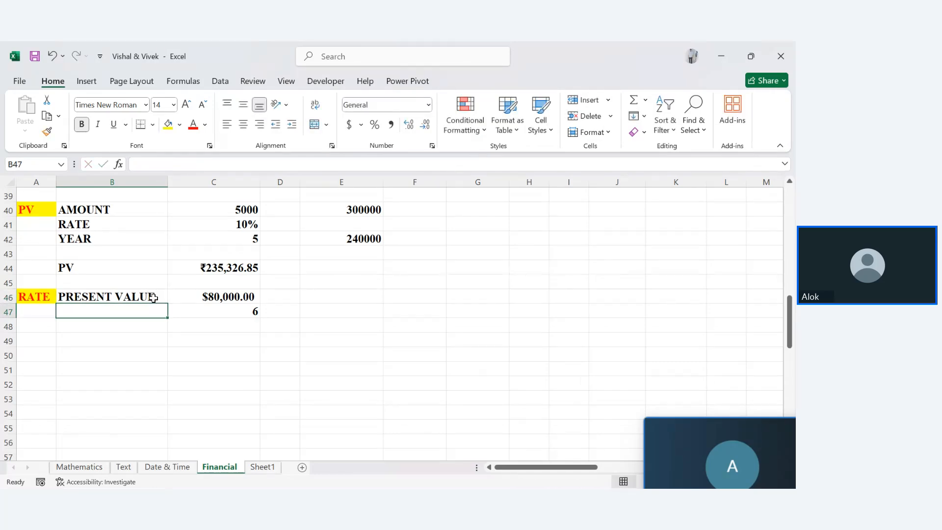
# Step: Add the labels YEAR in B47 and RETURN in B48
pyautogui.write('YEAR')
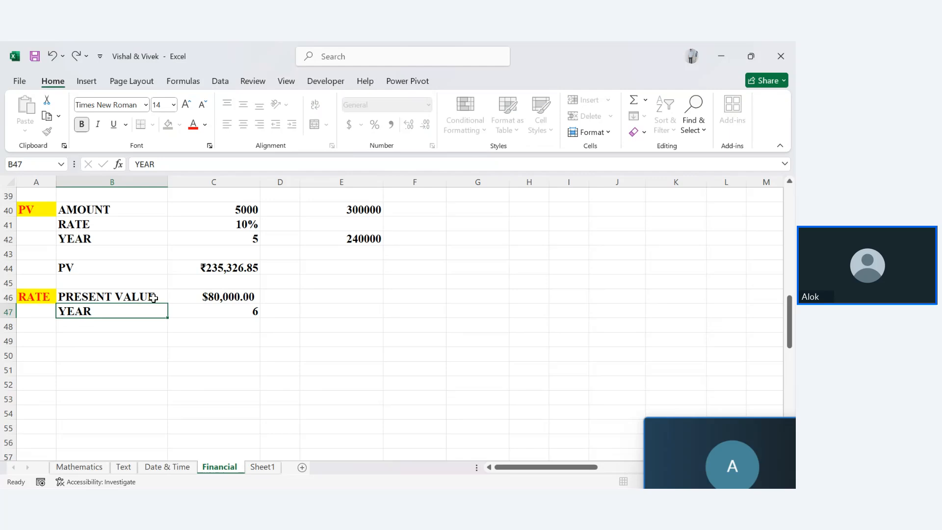
pyautogui.press('Return')
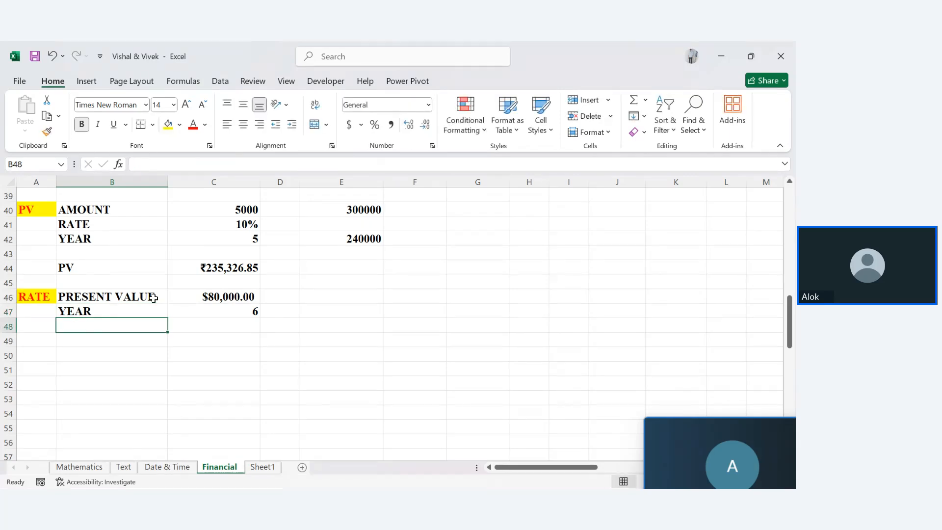
pyautogui.write('RETUN')
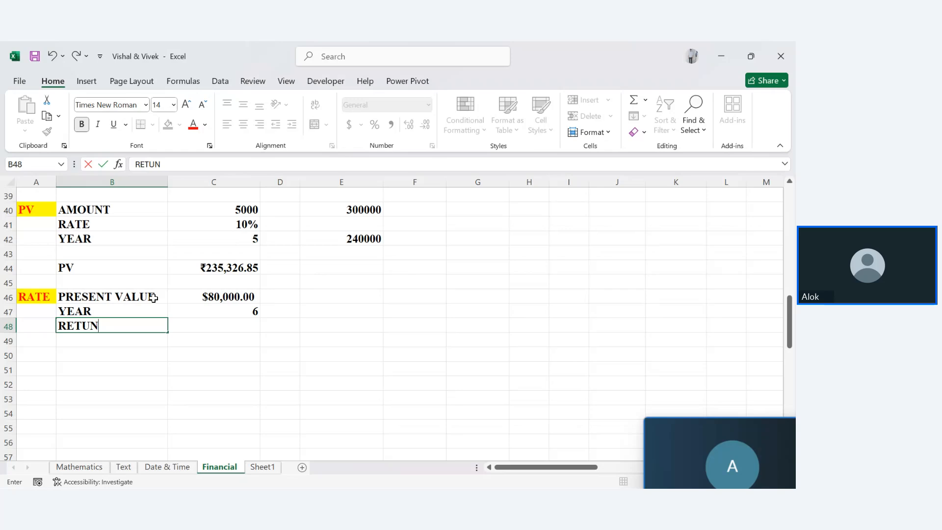
pyautogui.press('BackSpace')
pyautogui.write('RN')
pyautogui.press('Return')
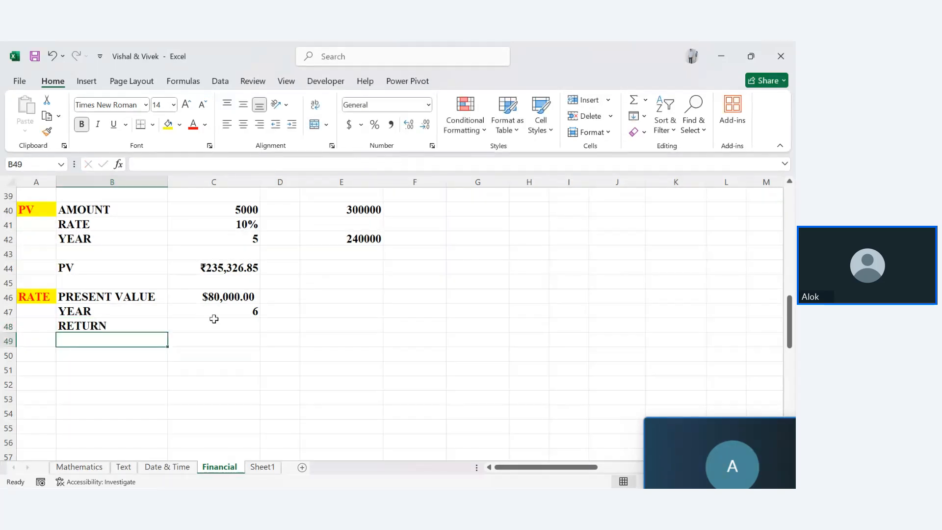
# Step: Enter 100000 as the return amount in C48
pyautogui.click(228, 330)
pyautogui.write('100000')
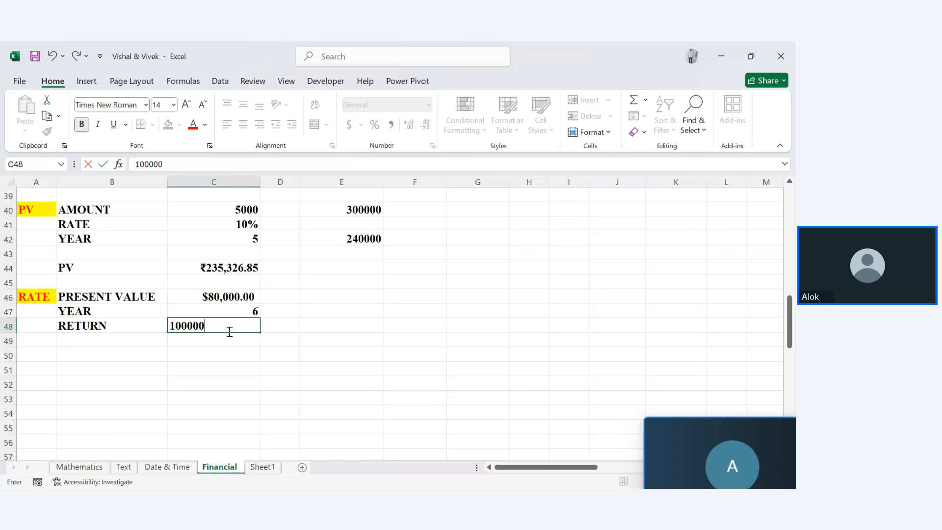
pyautogui.press('Return')
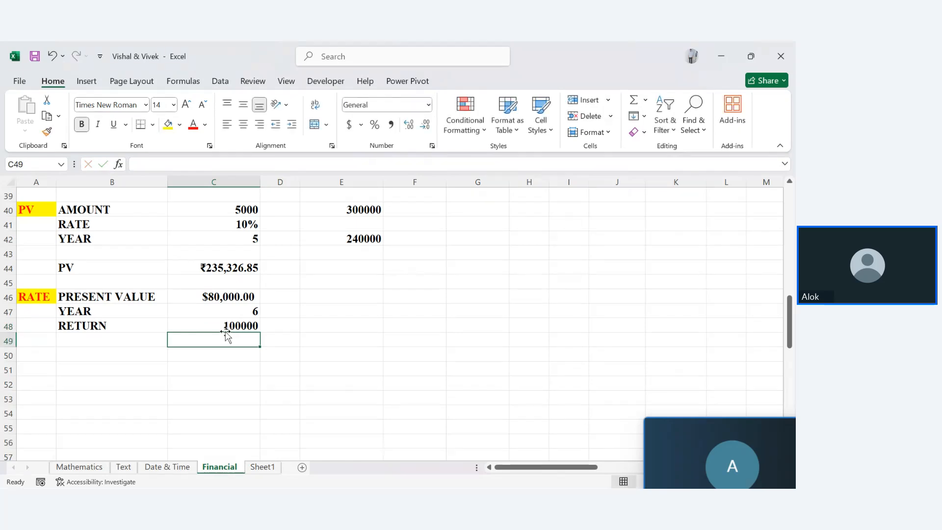
# Step: Change the return amount in C48 to 1000000
pyautogui.press('Up')
pyautogui.press('Up')
pyautogui.press('Up')
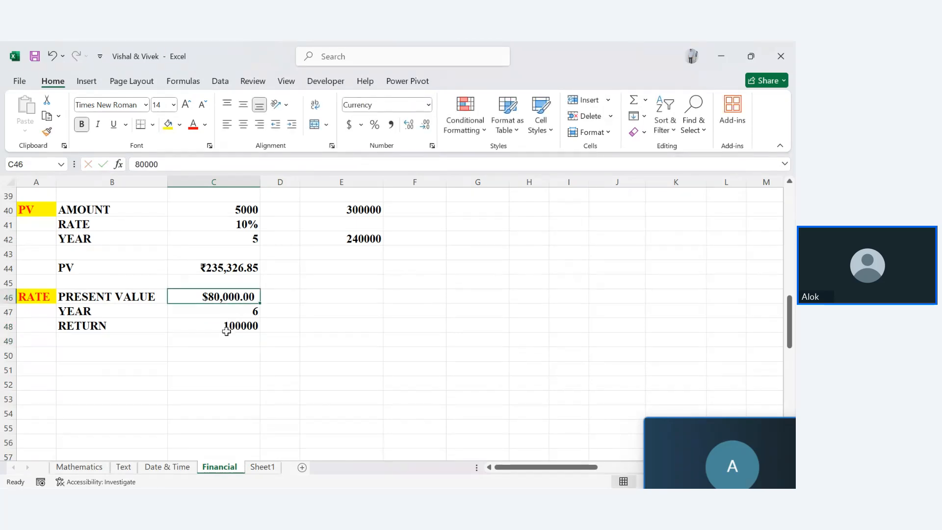
pyautogui.doubleClick(231, 326)
pyautogui.write('0')
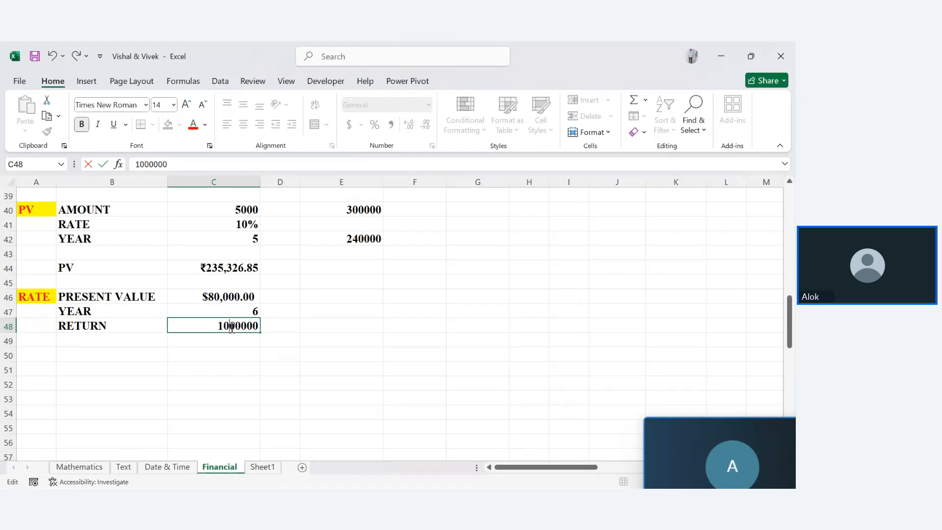
pyautogui.press('Return')
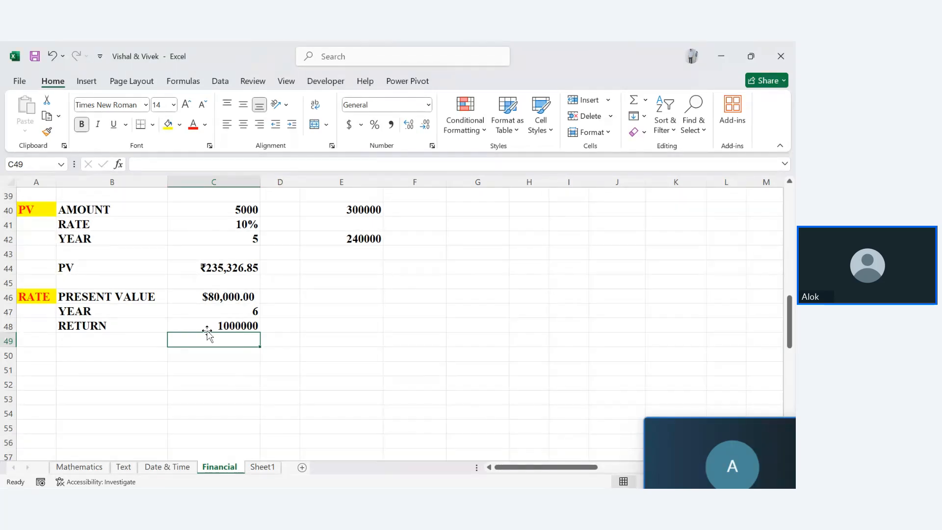
pyautogui.click(215, 297)
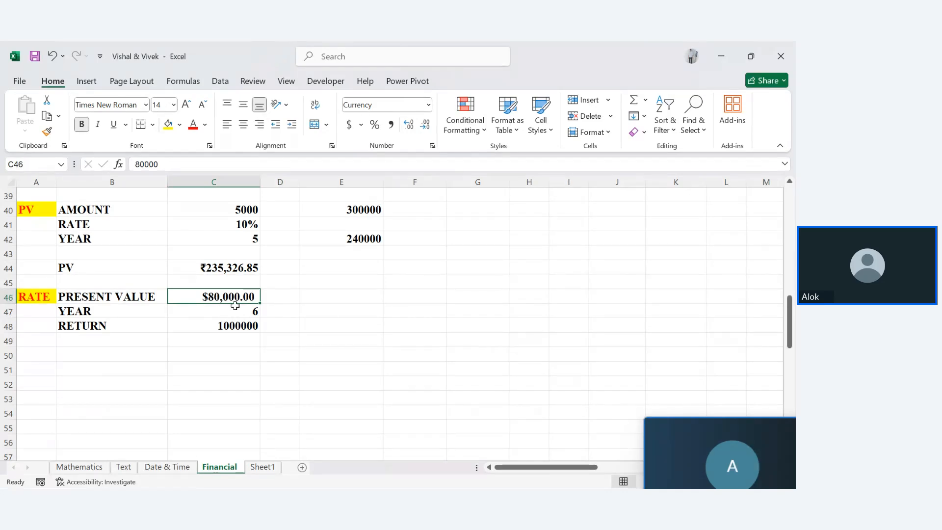
pyautogui.click(228, 328)
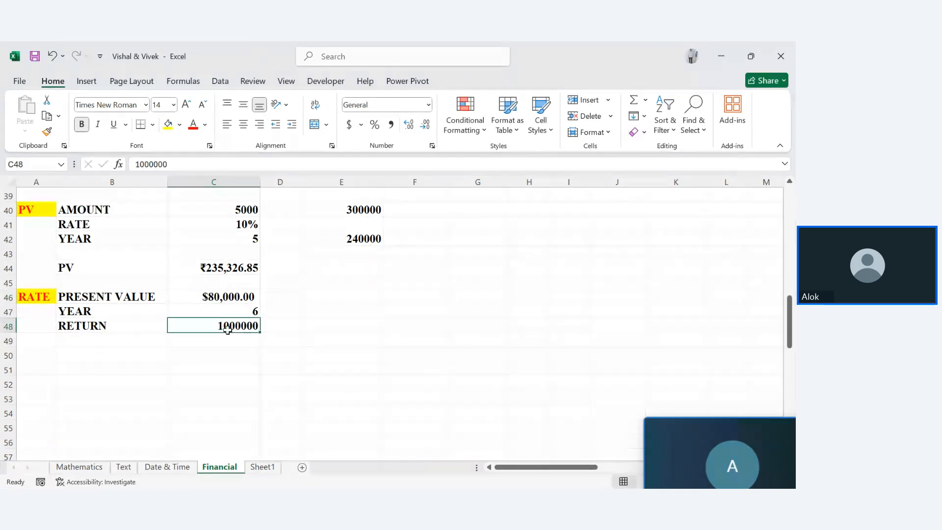
pyautogui.press('Return')
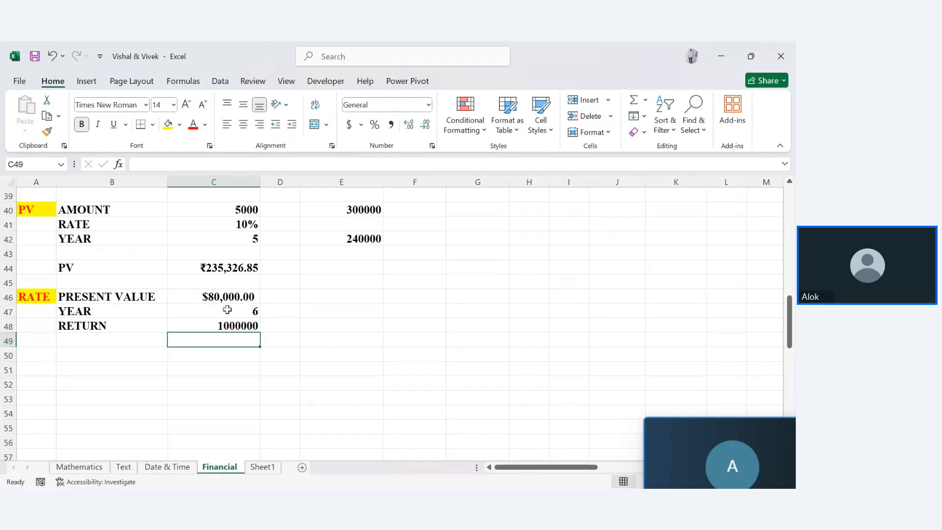
# Step: Replace the number of years in C47 with 10
pyautogui.moveTo(227, 309); pyautogui.dragTo(259, 342)
pyautogui.press('BackSpace')
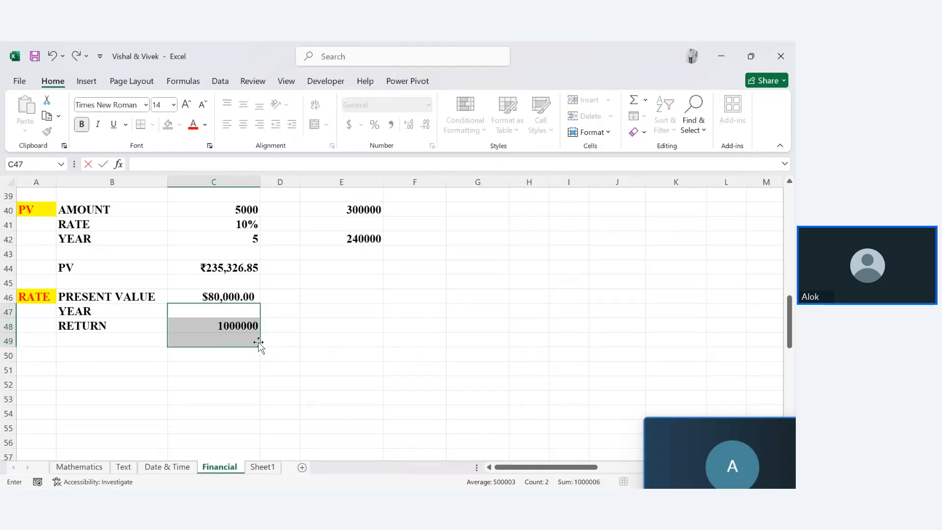
pyautogui.press('Escape')
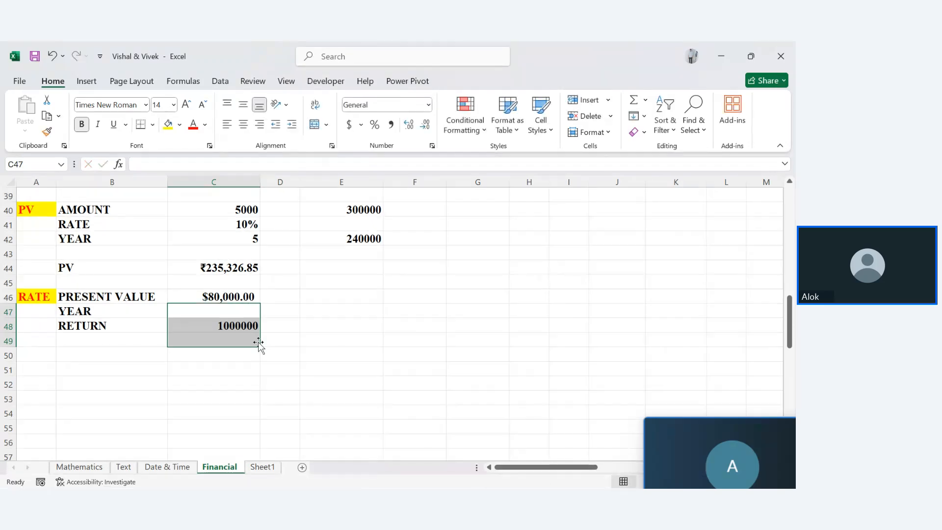
pyautogui.click(223, 310)
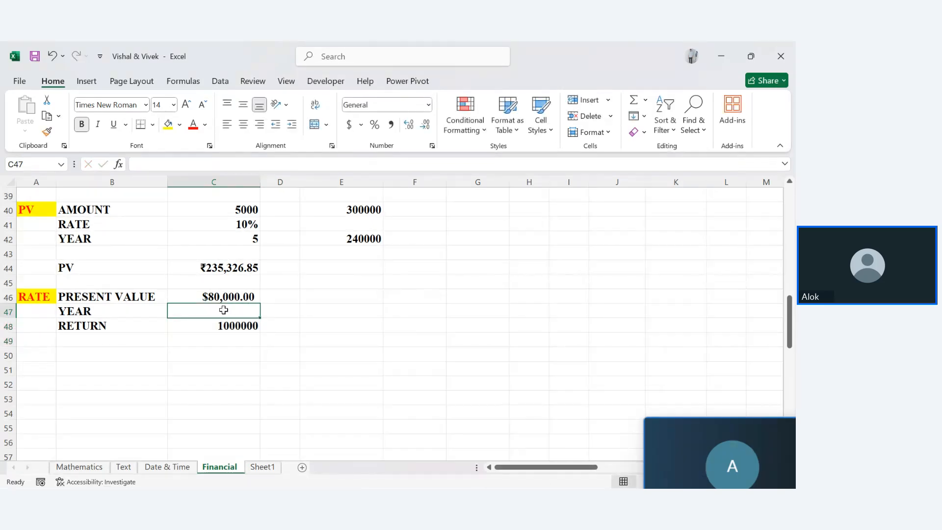
pyautogui.write('10')
pyautogui.press('Return')
pyautogui.press('Return')
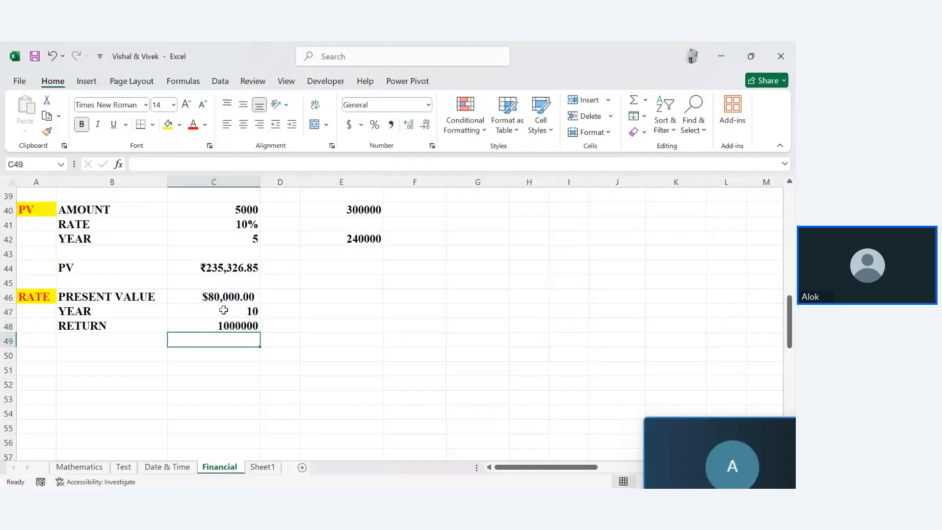
# Step: Change the present value in C46 to 800000 and set the cell to General number format
pyautogui.click(238, 297)
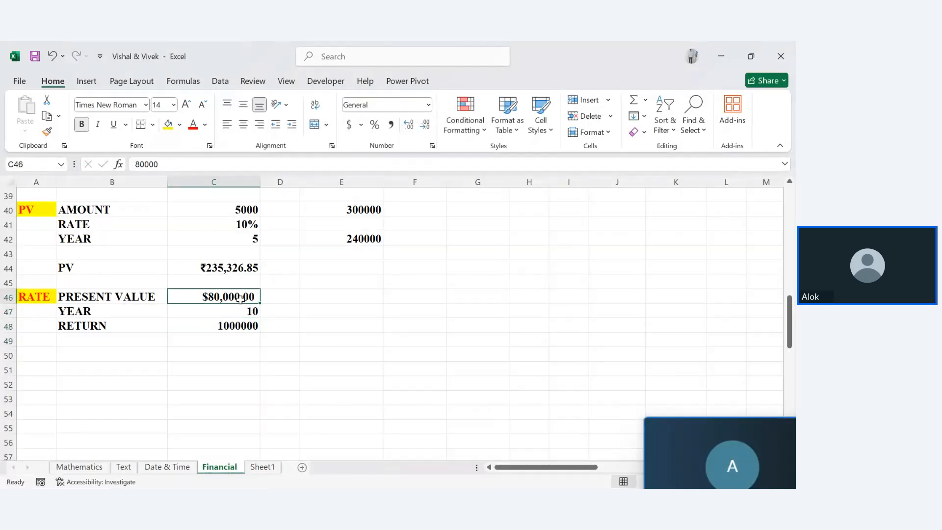
pyautogui.click(429, 105)
pyautogui.click(408, 161)
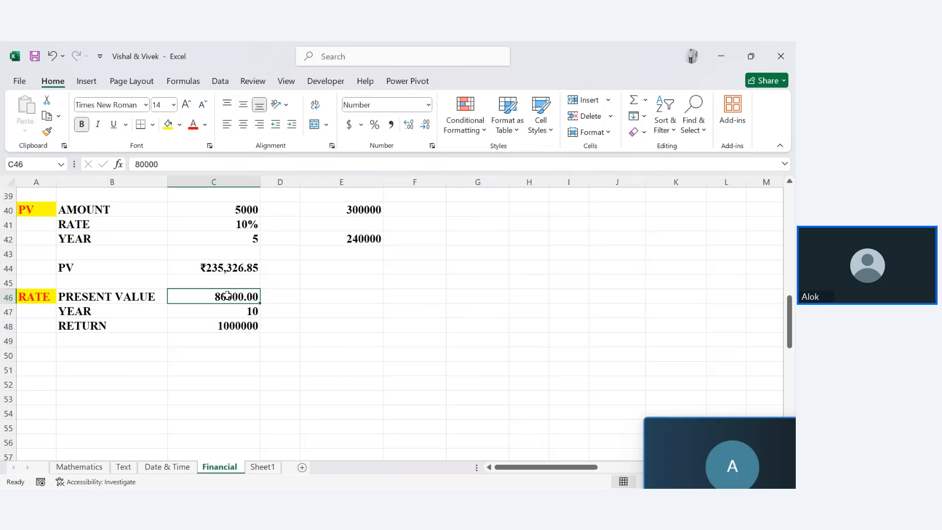
pyautogui.doubleClick(244, 300)
pyautogui.write('0')
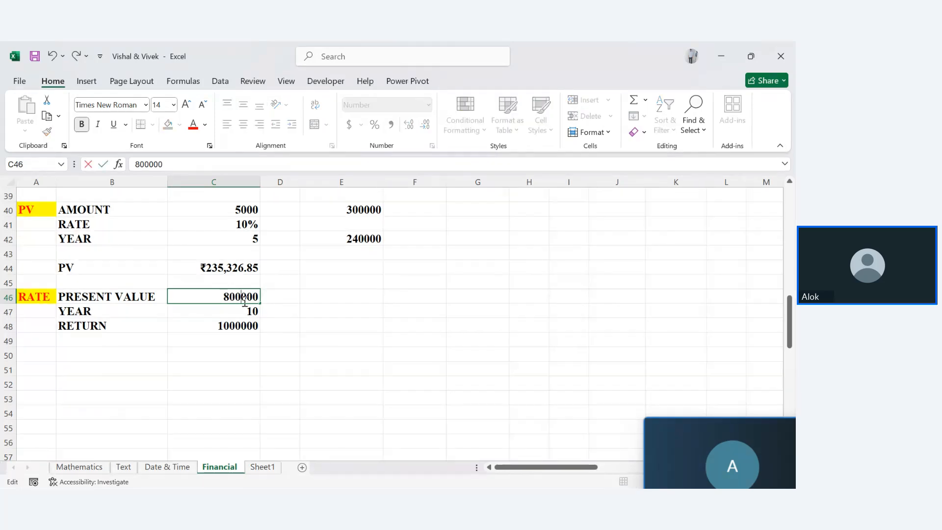
pyautogui.hotkey('ctrl', 'Return')
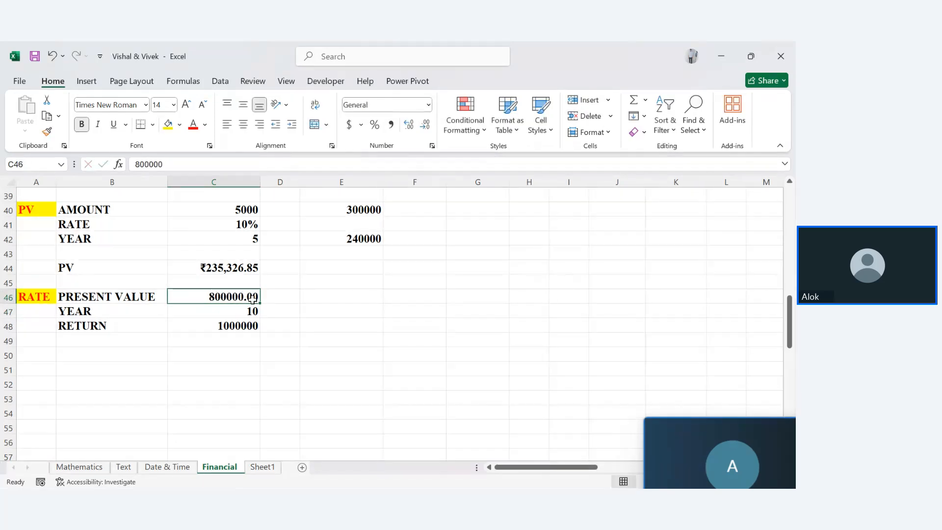
pyautogui.click(429, 105)
pyautogui.click(388, 129)
pyautogui.click(255, 414)
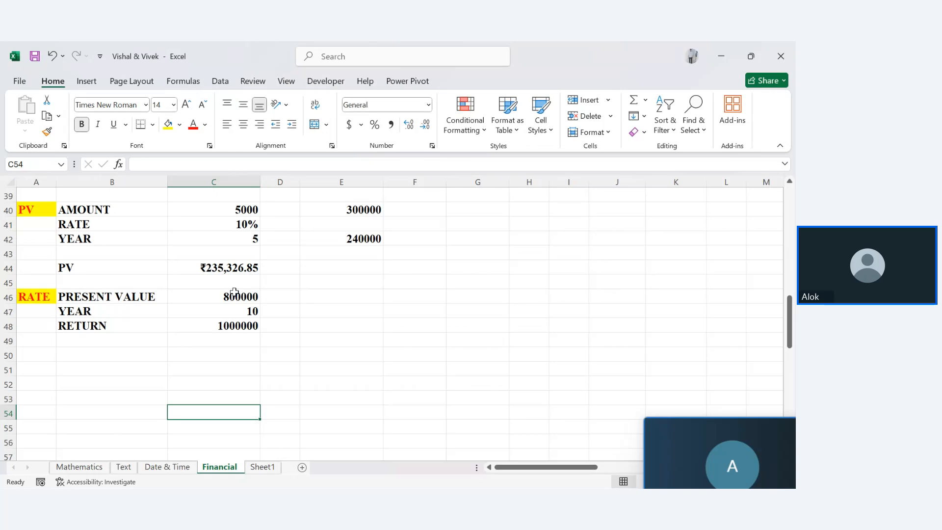
# Step: Replace the return amount in C48 with 12000
pyautogui.doubleClick(237, 324)
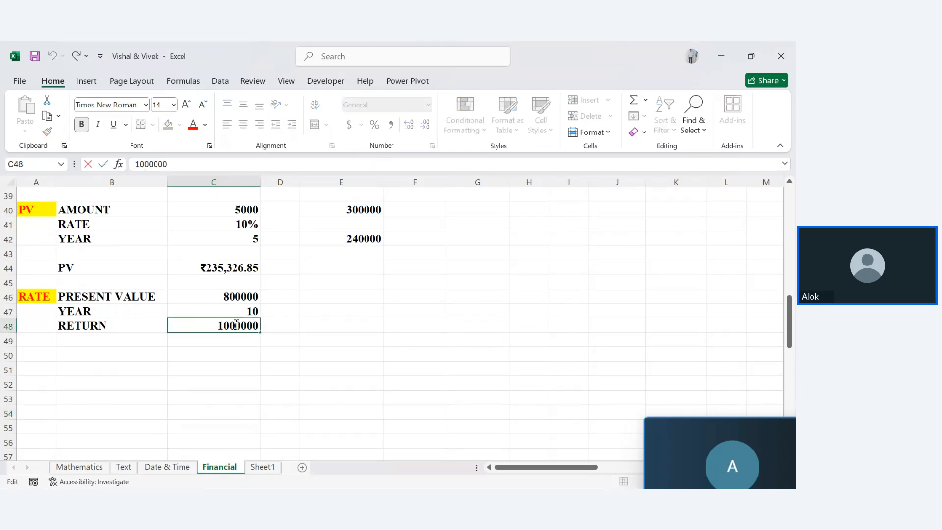
pyautogui.doubleClick(237, 324)
pyautogui.press('BackSpace')
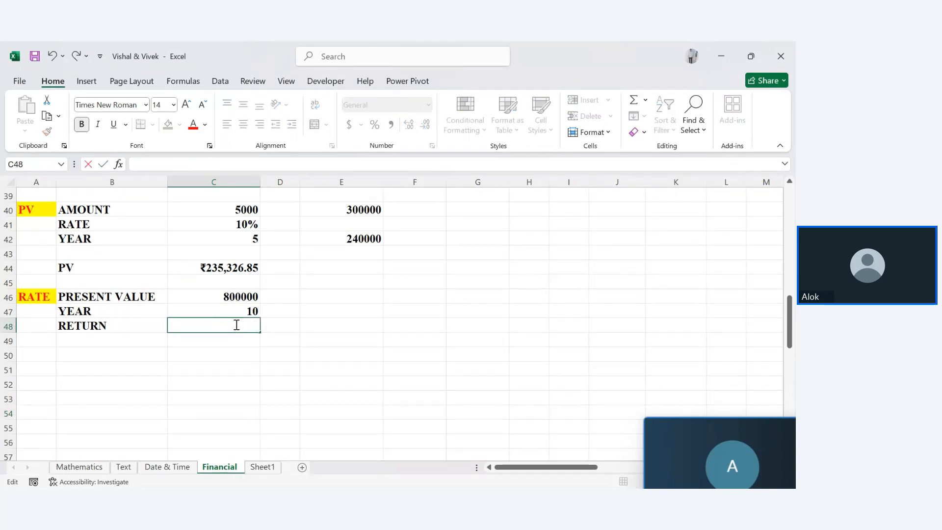
pyautogui.write('12000')
pyautogui.press('Return')
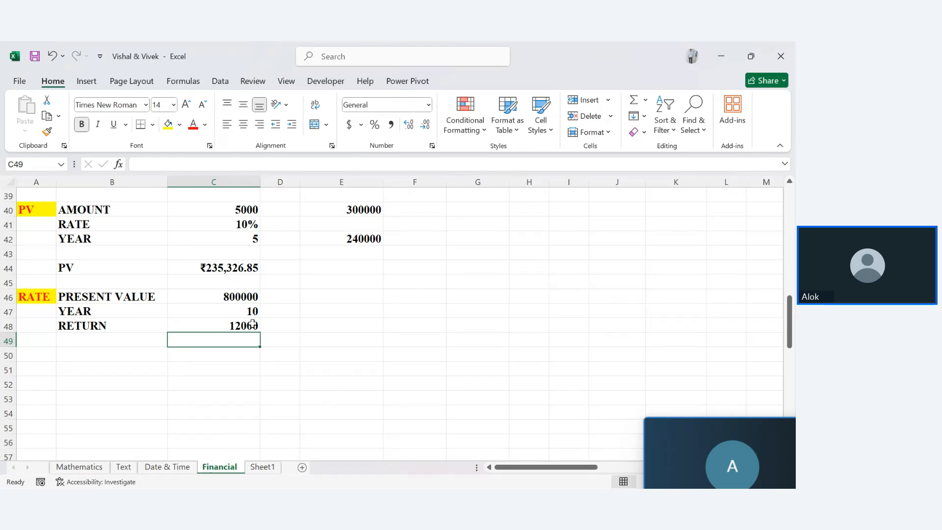
# Step: Enter the formula =RATE(C47*12,-C48,C46) in C51 to calculate the interest rate from the years, return and present value
pyautogui.click(178, 364)
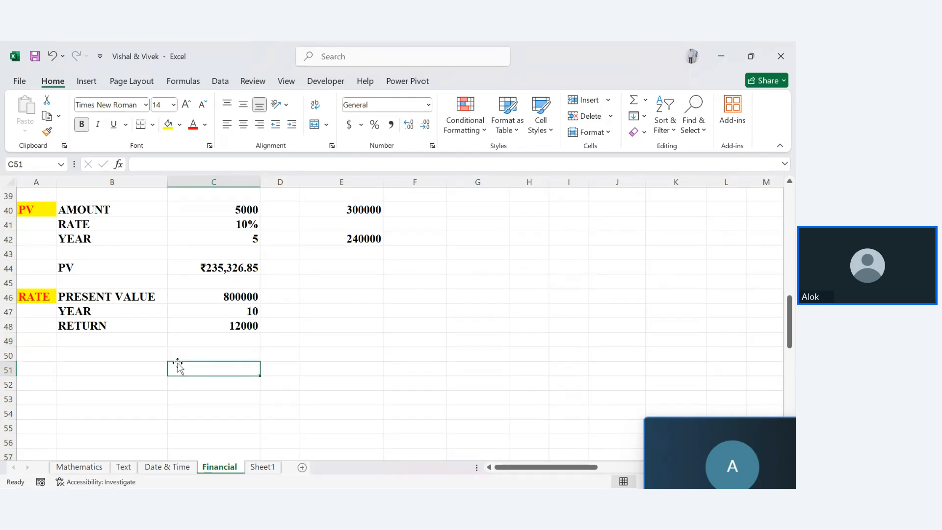
pyautogui.write('=RATE`')
pyautogui.press('BackSpace')
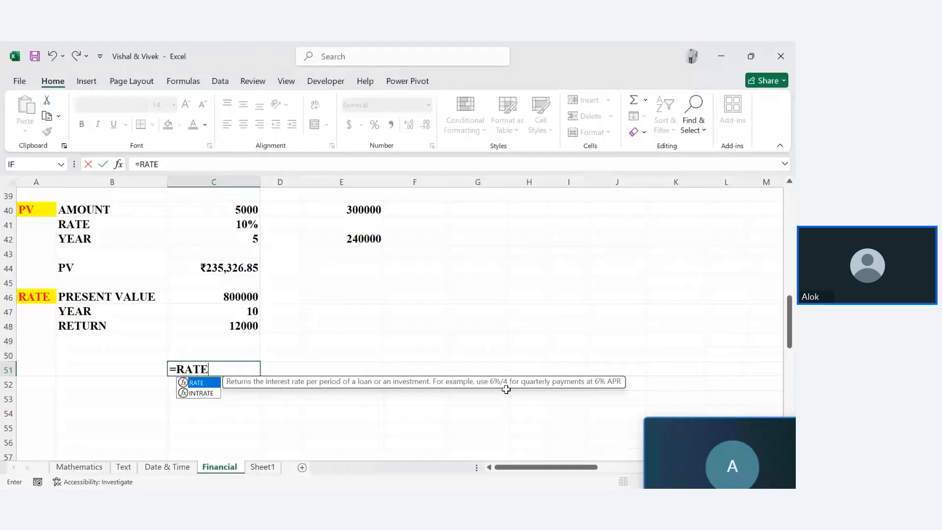
pyautogui.write('(')
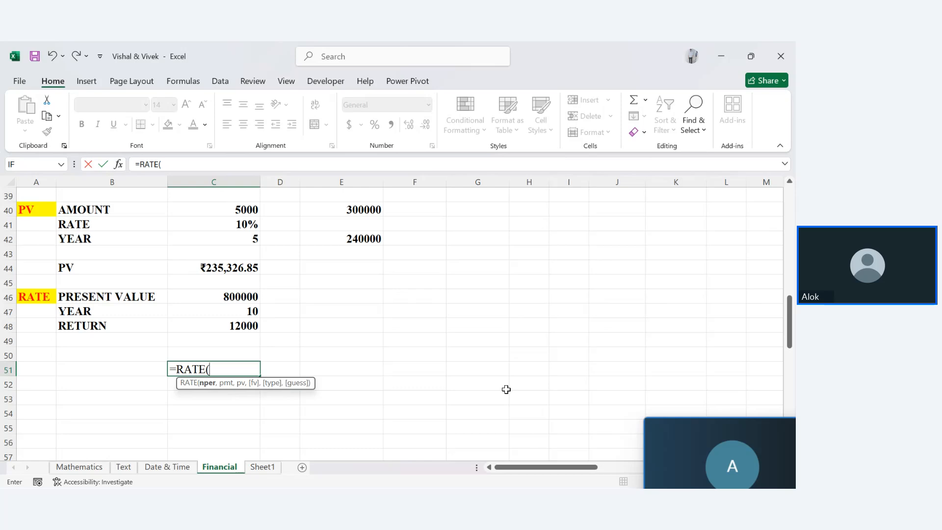
pyautogui.click(259, 311)
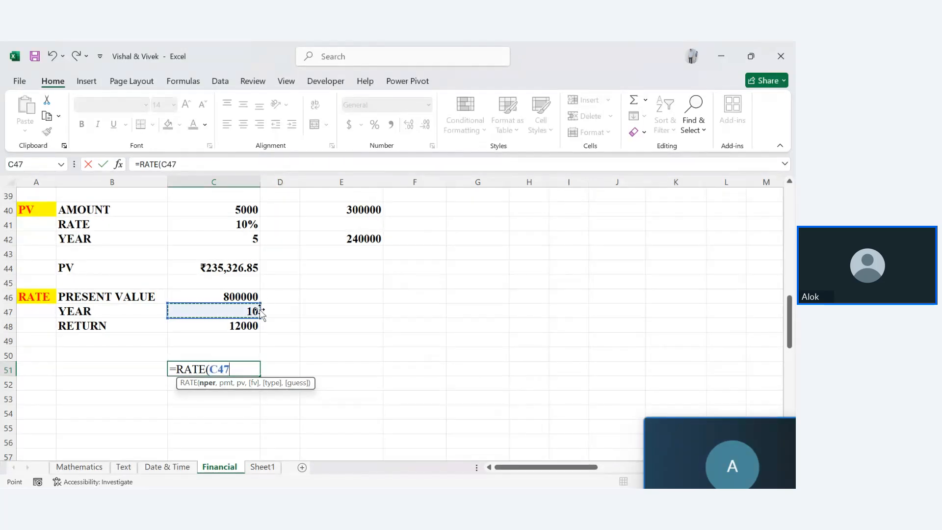
pyautogui.write('*12')
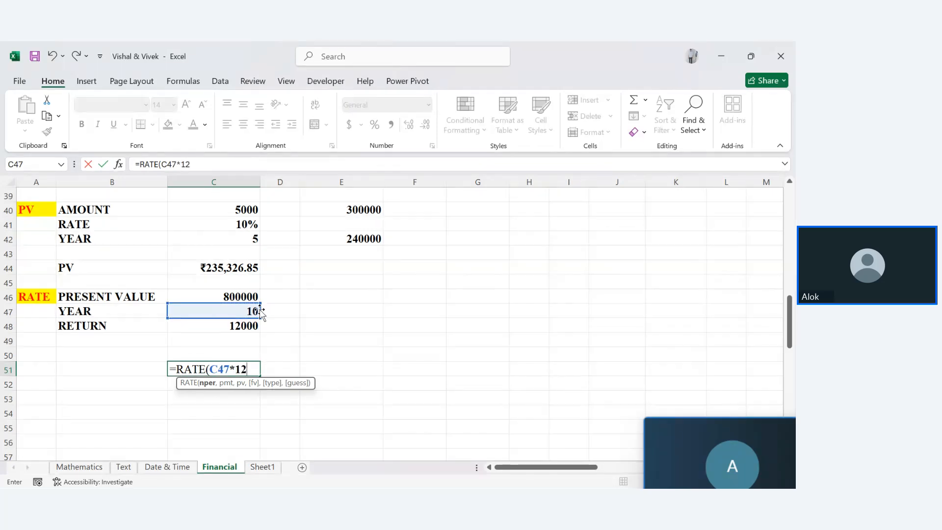
pyautogui.write(',')
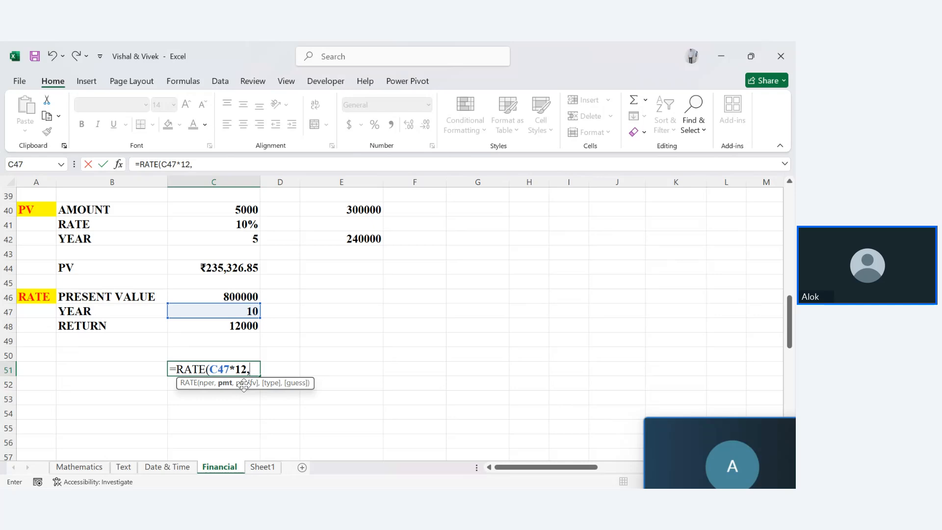
pyautogui.write('-')
pyautogui.click(240, 327)
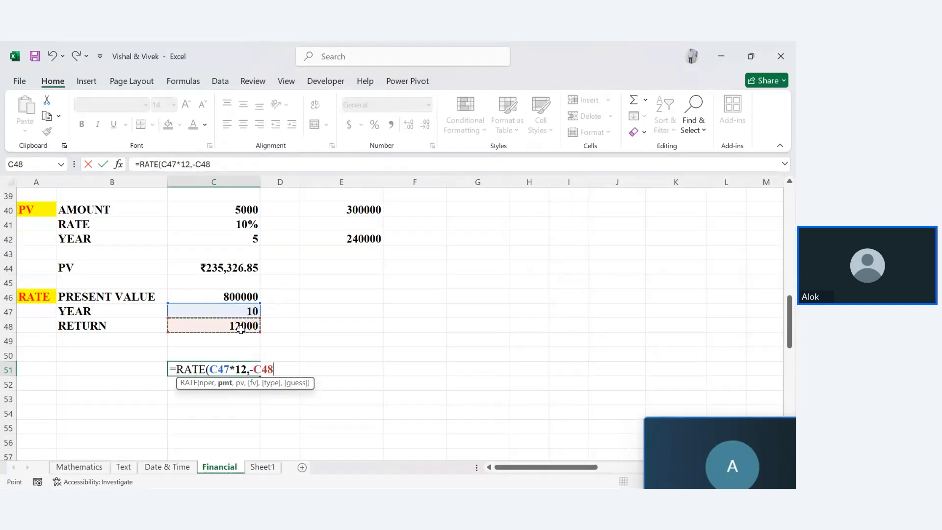
pyautogui.write(',')
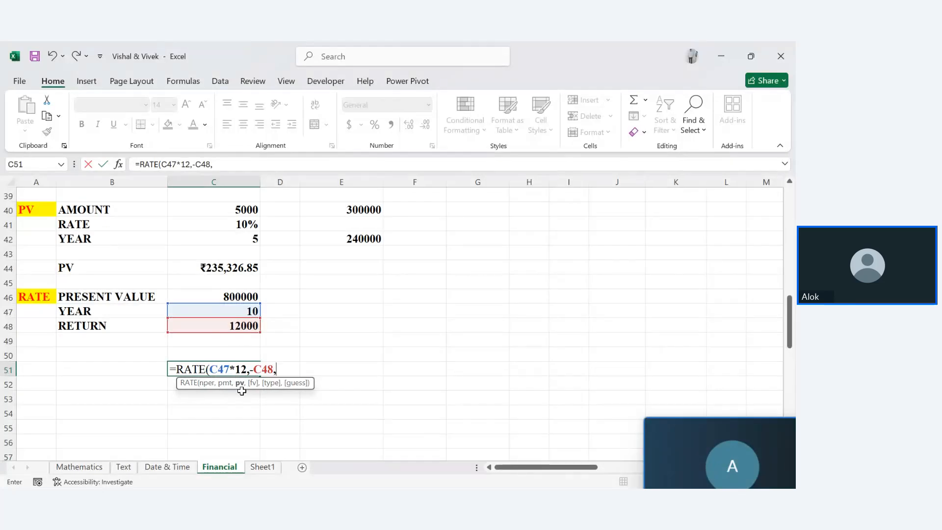
pyautogui.press('BackSpace')
pyautogui.write(',')
pyautogui.click(233, 297)
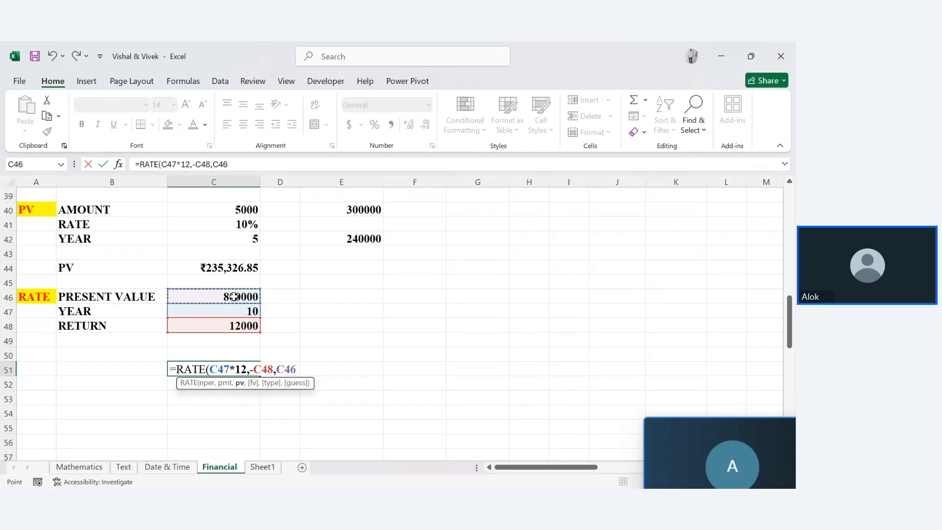
pyautogui.write(')')
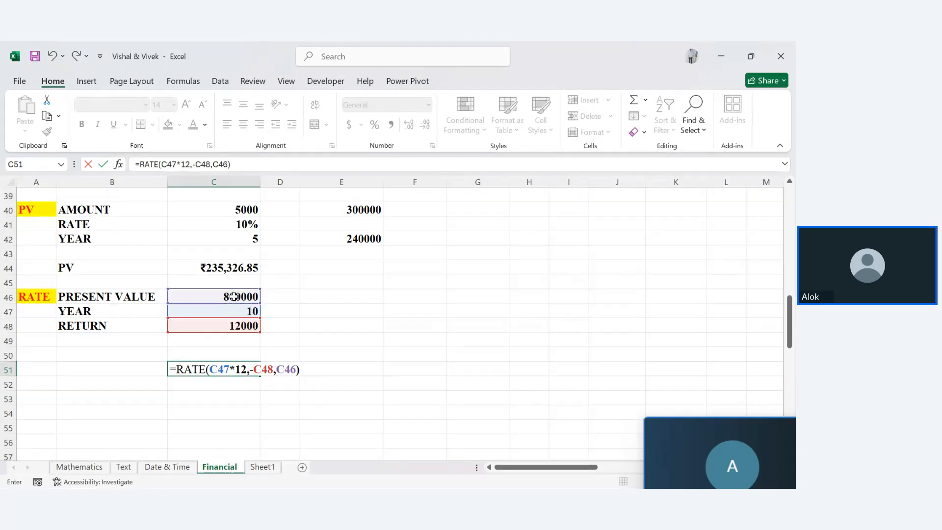
pyautogui.press('Return')
pyautogui.click(242, 368)
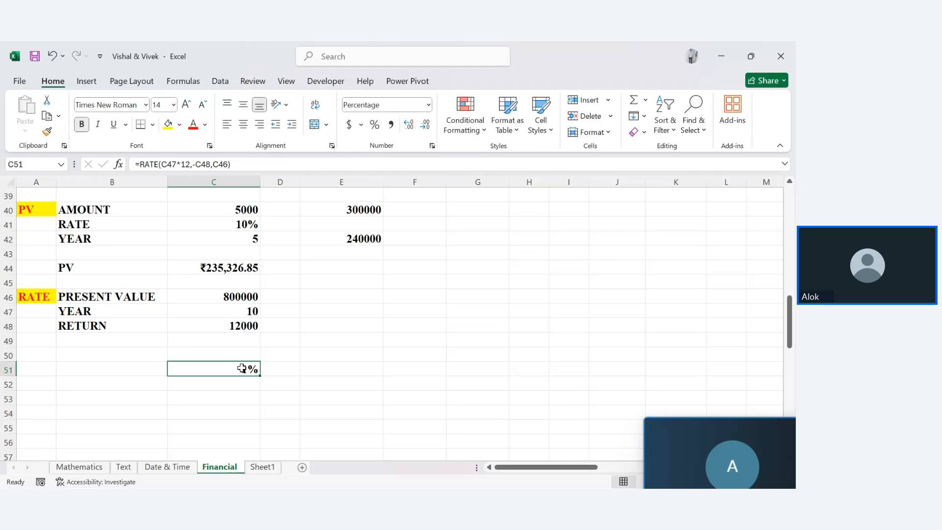
# Step: Change the present value in C46 to 1200000
pyautogui.click(233, 294)
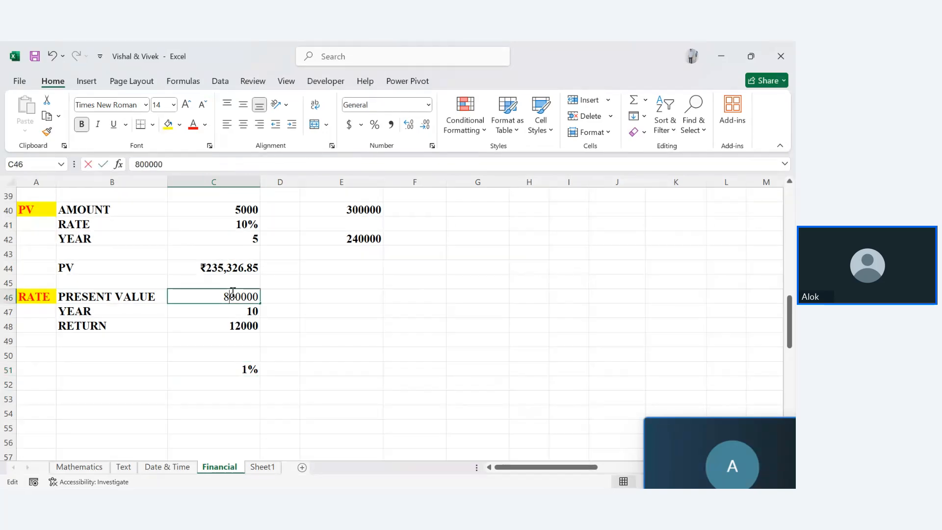
pyautogui.doubleClick(232, 294)
pyautogui.press('BackSpace')
pyautogui.write('12')
pyautogui.press('Return')
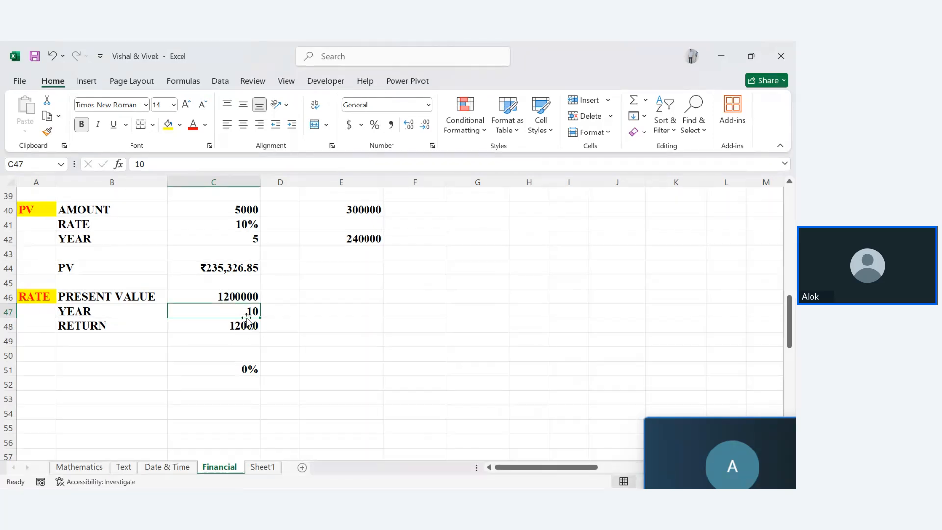
# Step: Set the present value in C46 to 200000
pyautogui.doubleClick(229, 297)
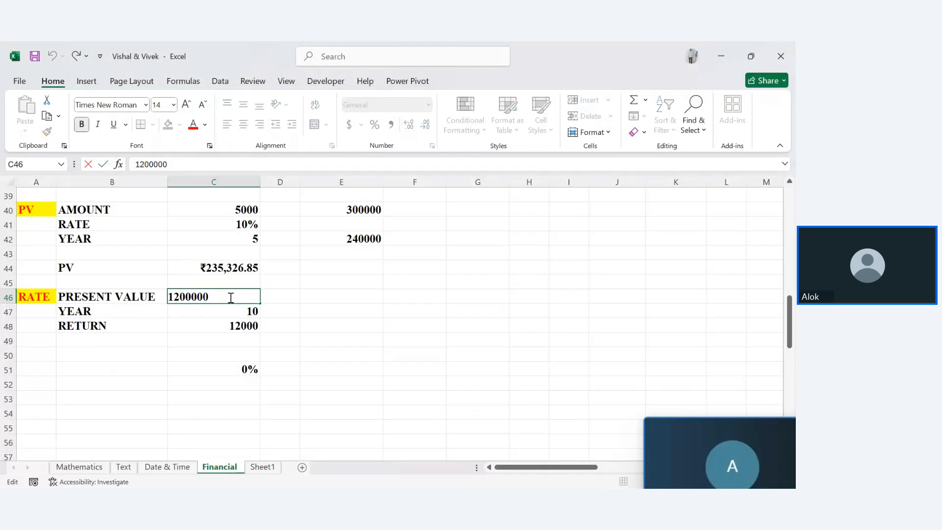
pyautogui.click(175, 296)
pyautogui.press('BackSpace')
pyautogui.press('Return')
pyautogui.click(238, 379)
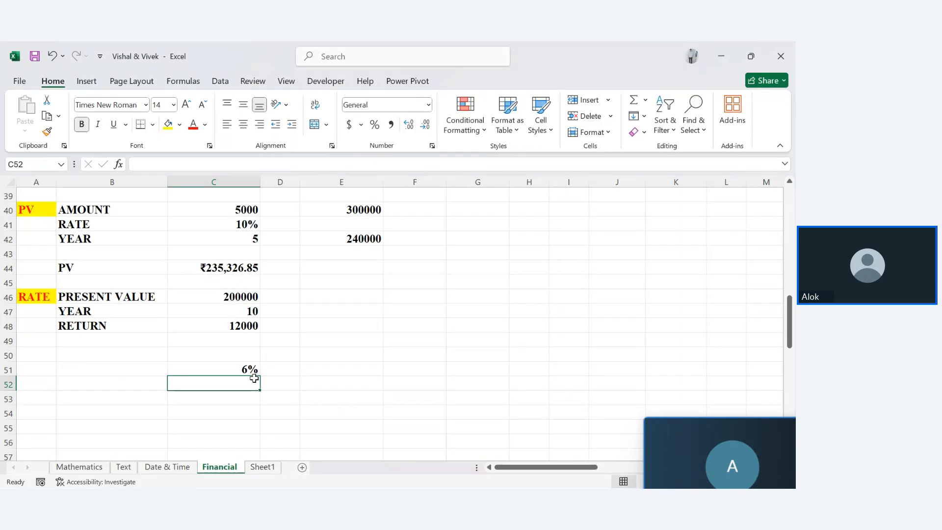
# Step: Label the result row by entering RATE in B51
pyautogui.click(130, 380)
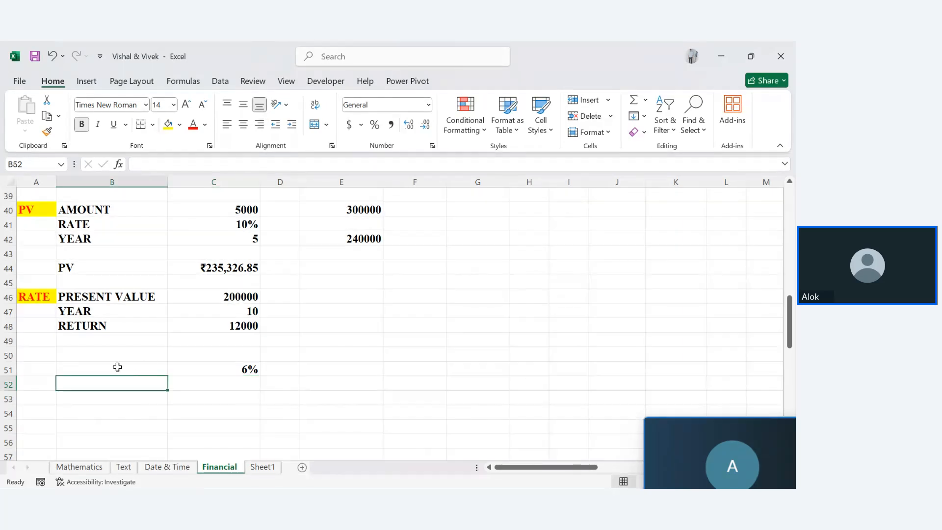
pyautogui.click(118, 367)
pyautogui.write('rATE')
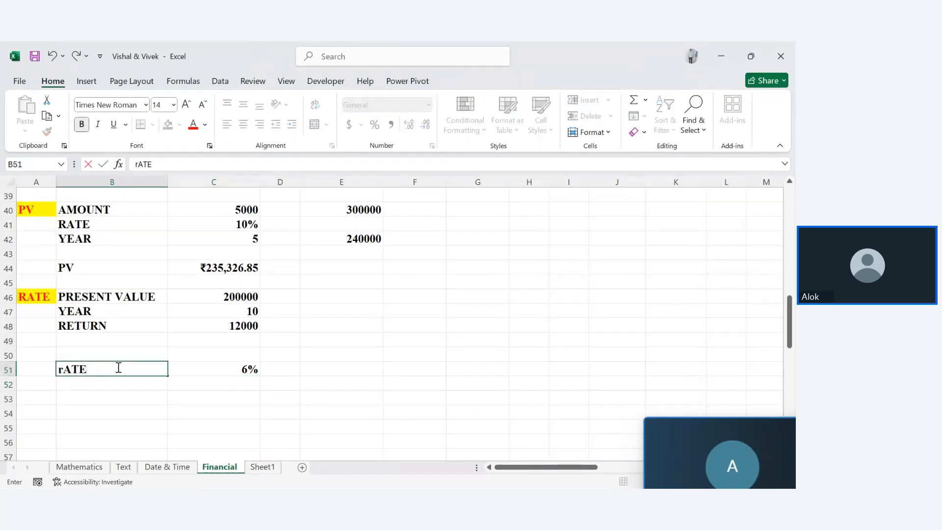
pyautogui.press('BackSpace')
pyautogui.press('BackSpace')
pyautogui.press('BackSpace')
pyautogui.write('RATE')
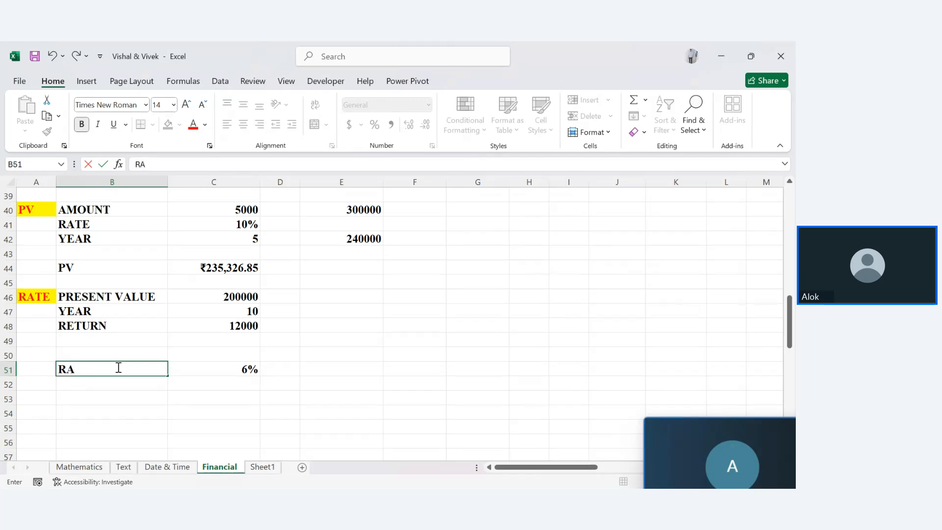
pyautogui.press('Return')
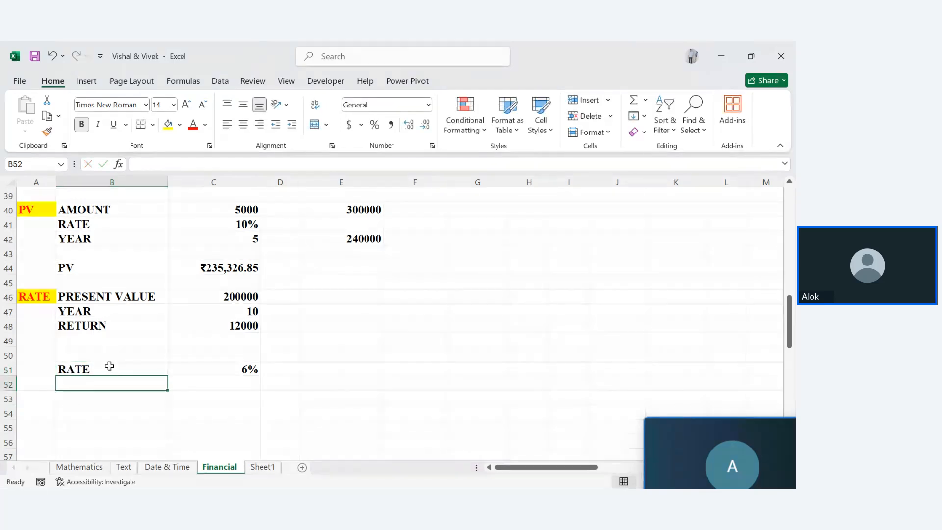
# Step: Highlight the rate result row B51:C51 with yellow fill and red font
pyautogui.moveTo(110, 367); pyautogui.dragTo(250, 369)
pyautogui.click(168, 128)
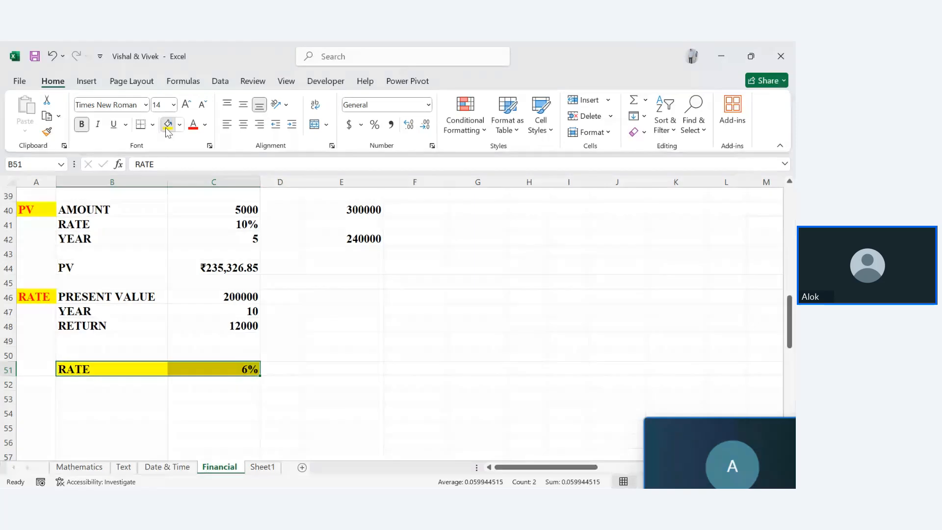
pyautogui.click(193, 126)
pyautogui.click(414, 311)
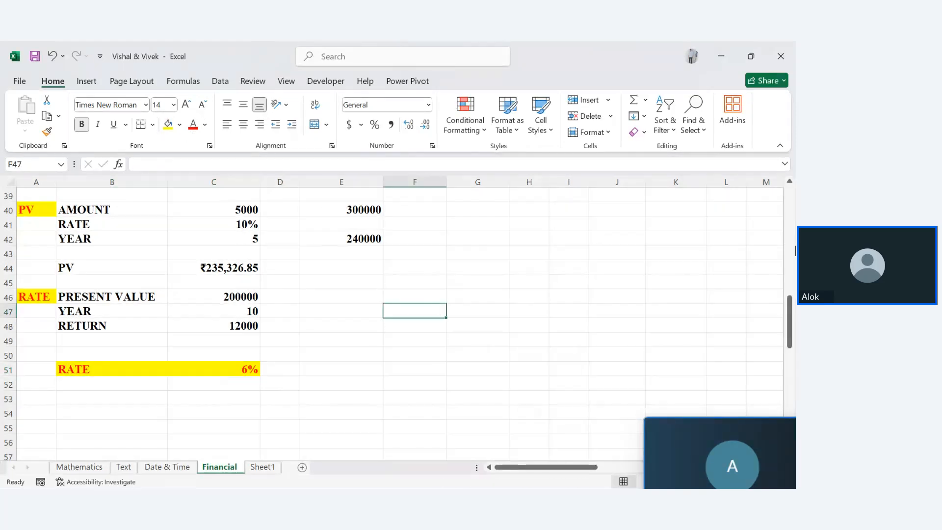
pyautogui.moveTo(791, 313); pyautogui.dragTo(789, 253)
pyautogui.click(39, 340)
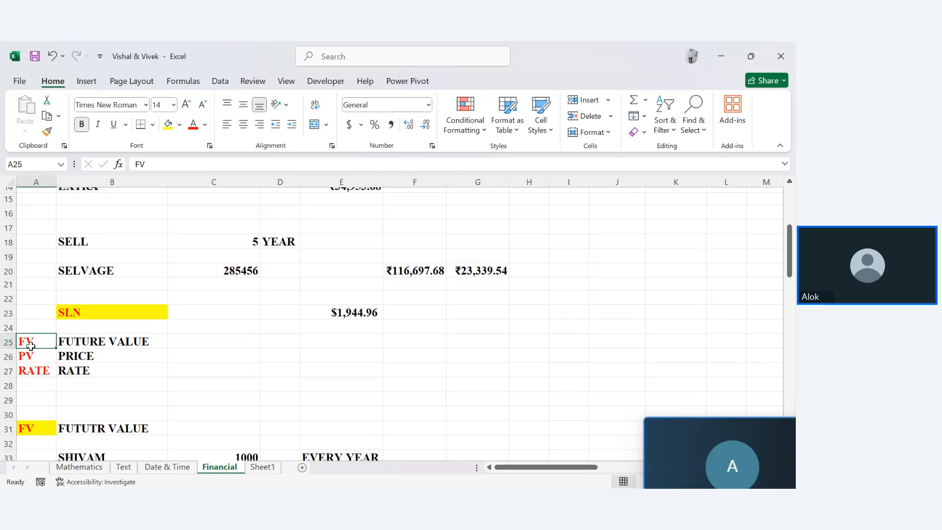
pyautogui.click(42, 398)
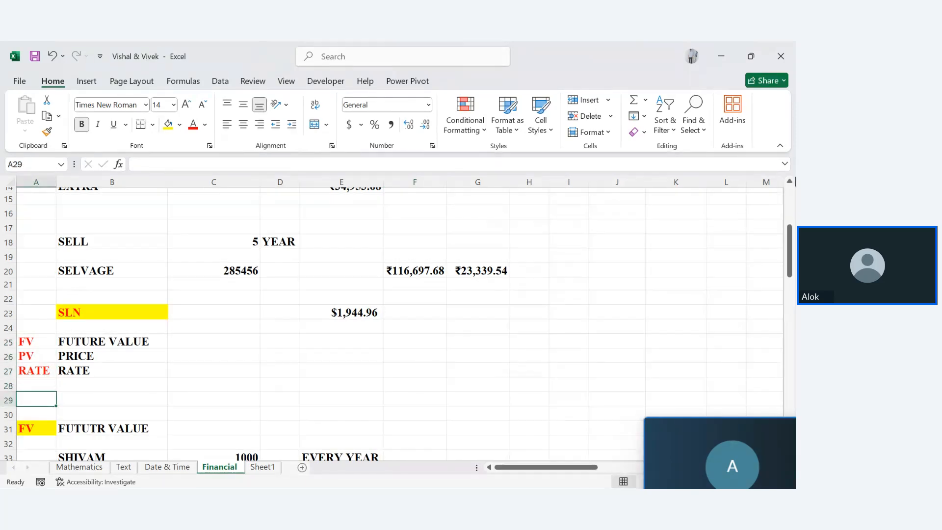
pyautogui.moveTo(790, 260); pyautogui.dragTo(787, 327)
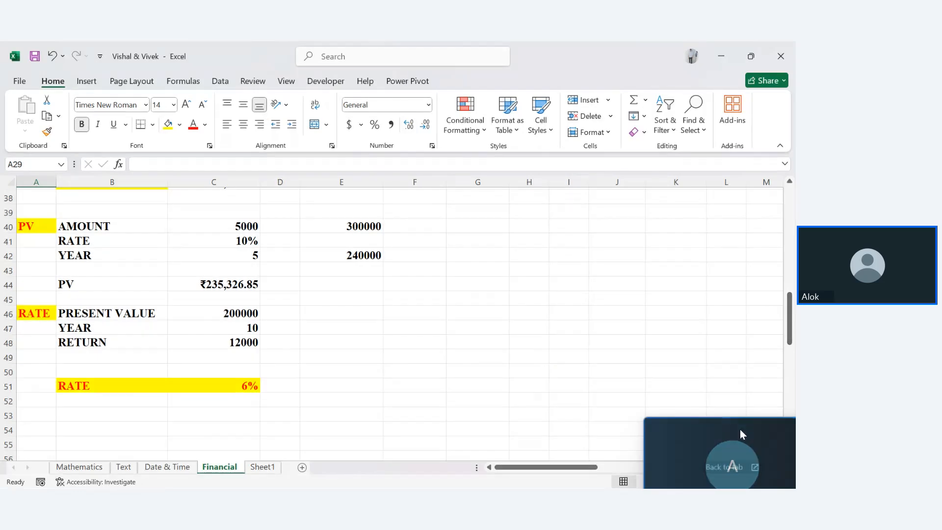
# Step: Rename Sheet1 as LOGICAL
pyautogui.click(263, 468)
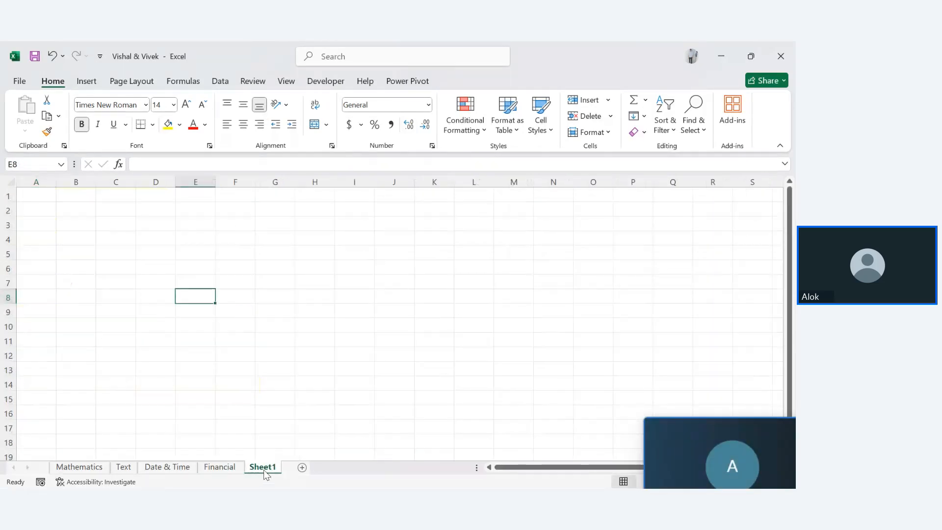
pyautogui.doubleClick(257, 469)
pyautogui.press('BackSpace')
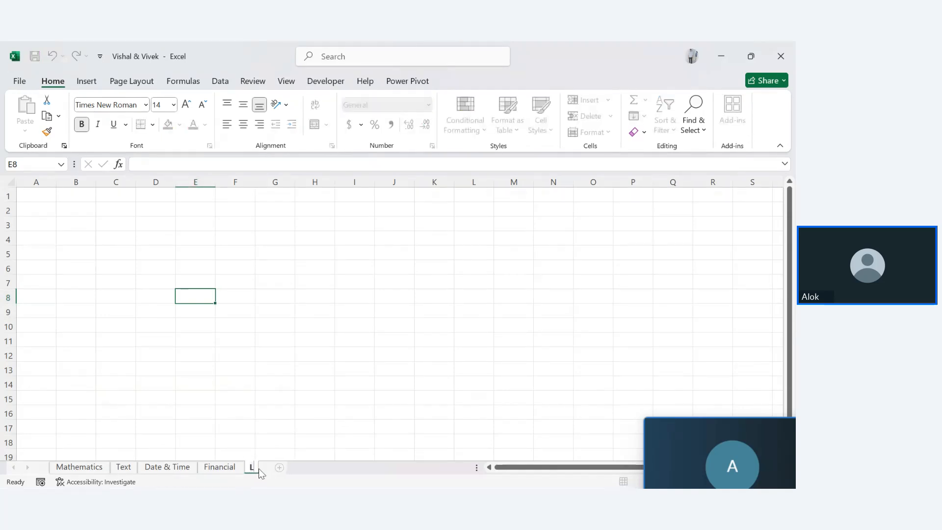
pyautogui.write('LOGICAL')
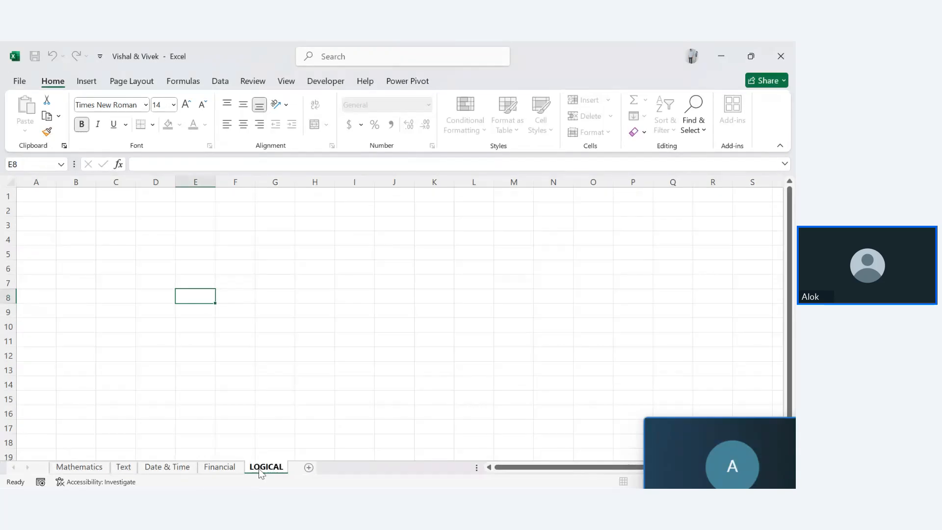
pyautogui.press('Return')
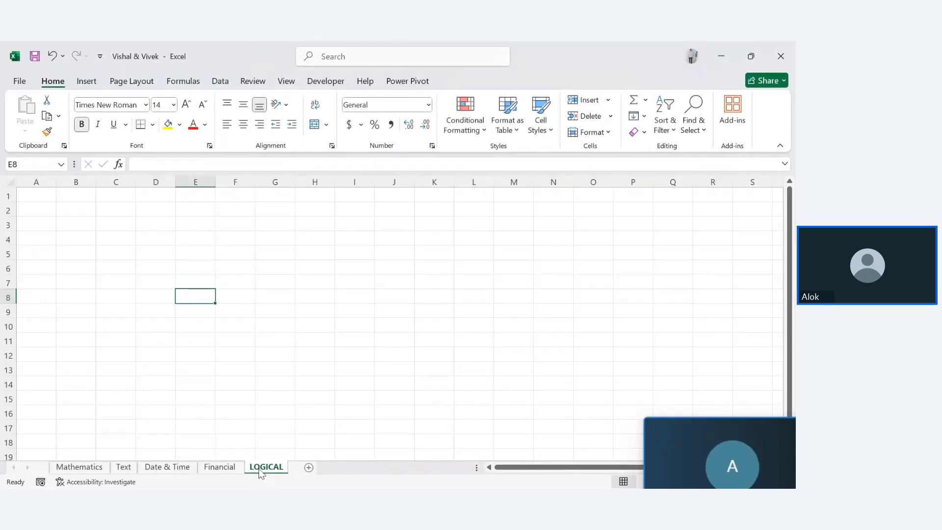
pyautogui.click(171, 312)
pyautogui.write('Q')
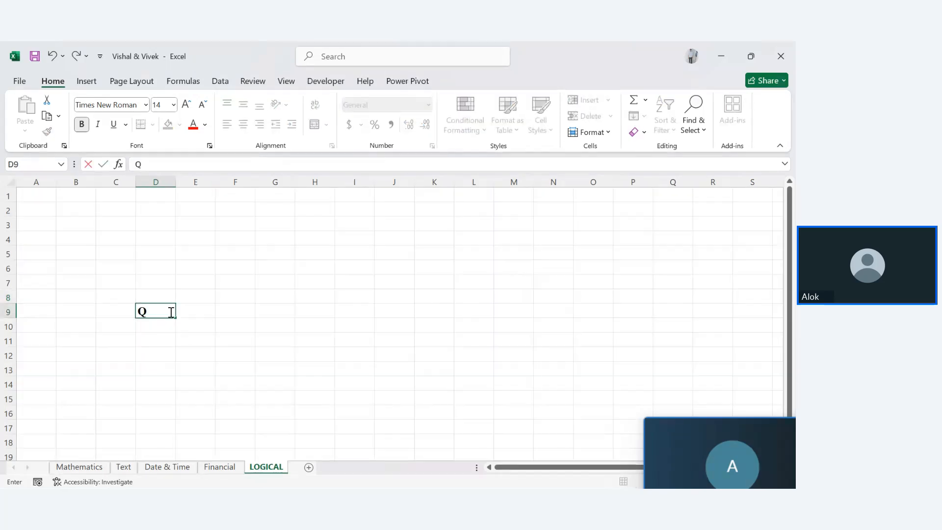
pyautogui.press('BackSpace')
# Step: Merge and center the range E1:M2 and enter the title LOGICAL FORMULA in it
pyautogui.moveTo(195, 190); pyautogui.dragTo(526, 210)
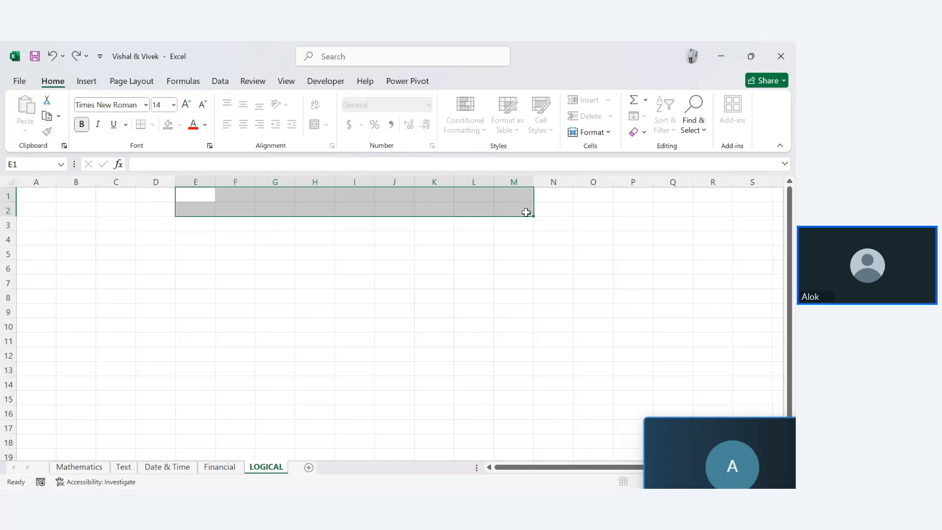
pyautogui.click(315, 126)
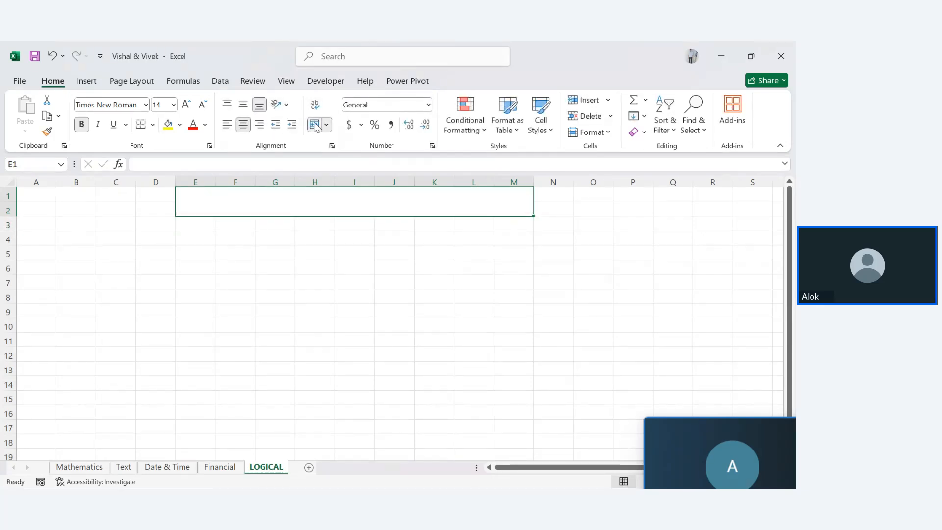
pyautogui.write('lO')
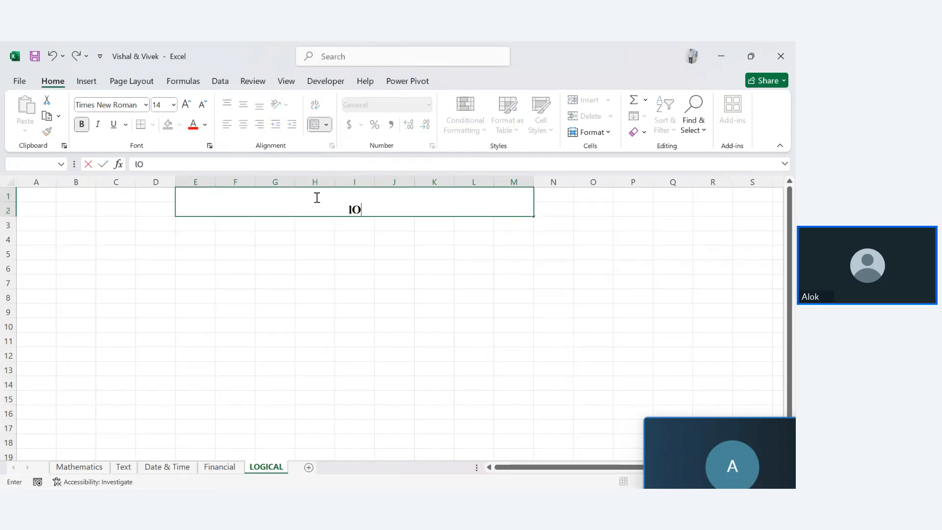
pyautogui.press('BackSpace')
pyautogui.press('BackSpace')
pyautogui.write('LO')
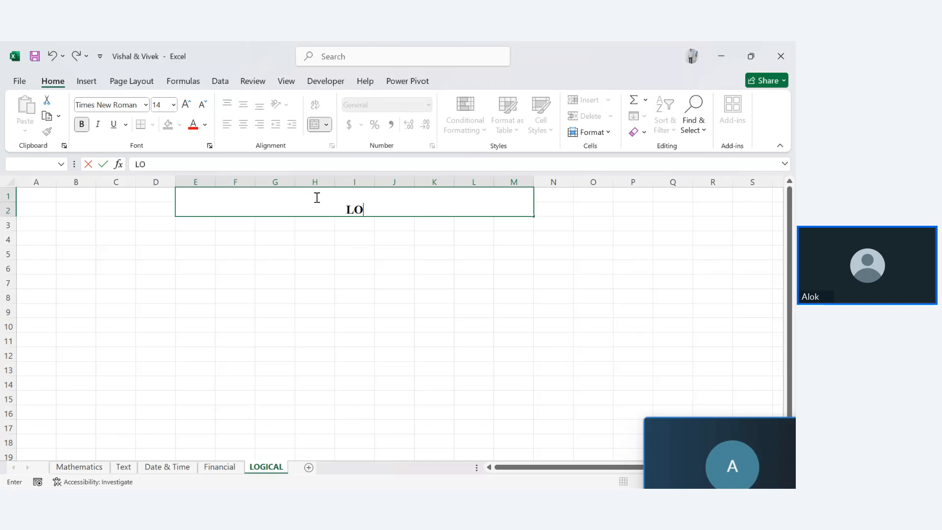
pyautogui.write('GIVCA')
pyautogui.press('BackSpace')
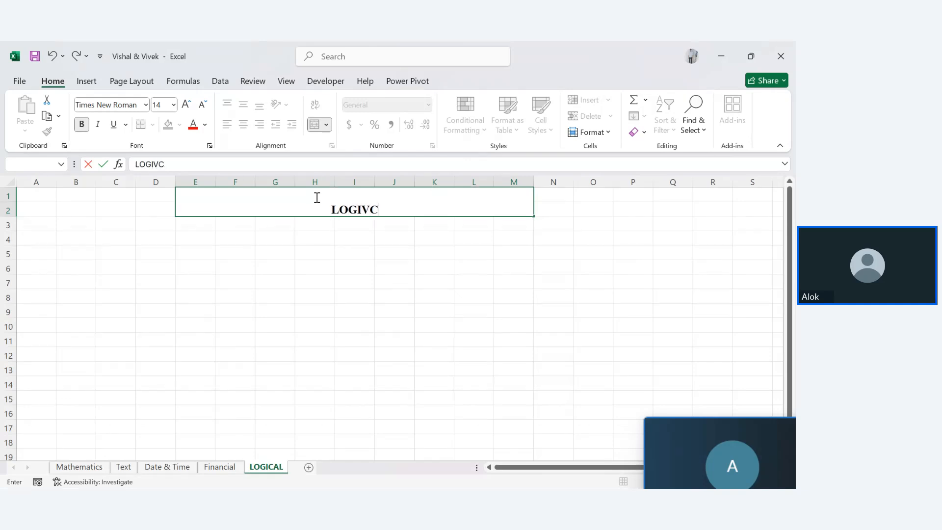
pyautogui.press('BackSpace')
pyautogui.press('BackSpace')
pyautogui.write('CAL FORM')
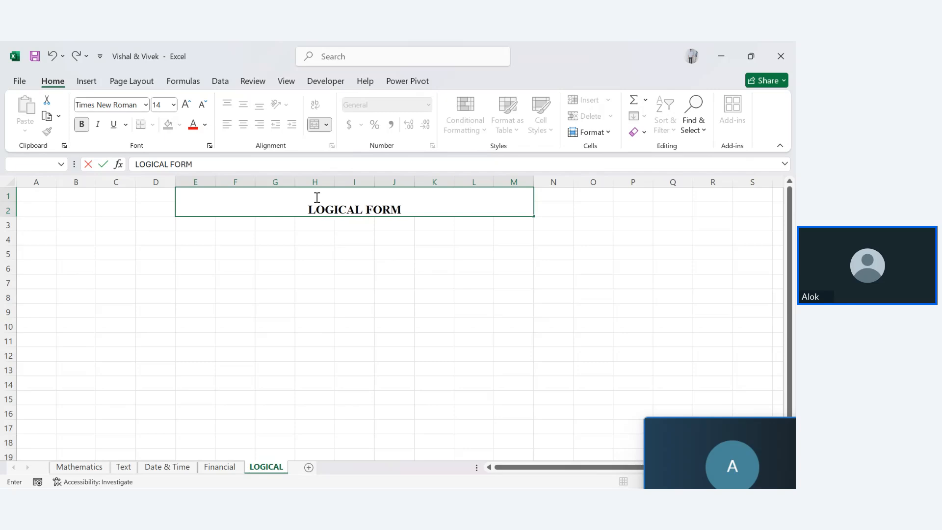
pyautogui.write('ULA')
pyautogui.press('Return')
# Step: Enlarge the LOGICAL FORMULA title to font size 24 and give it a light blue fill
pyautogui.click(316, 197)
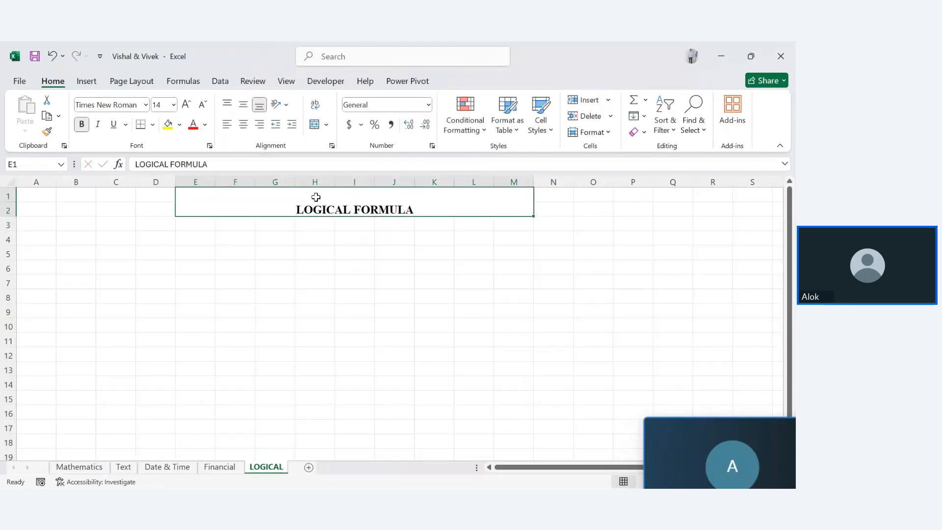
pyautogui.click(186, 104)
pyautogui.click(186, 104)
pyautogui.click(187, 104)
pyautogui.click(187, 104)
pyautogui.click(186, 104)
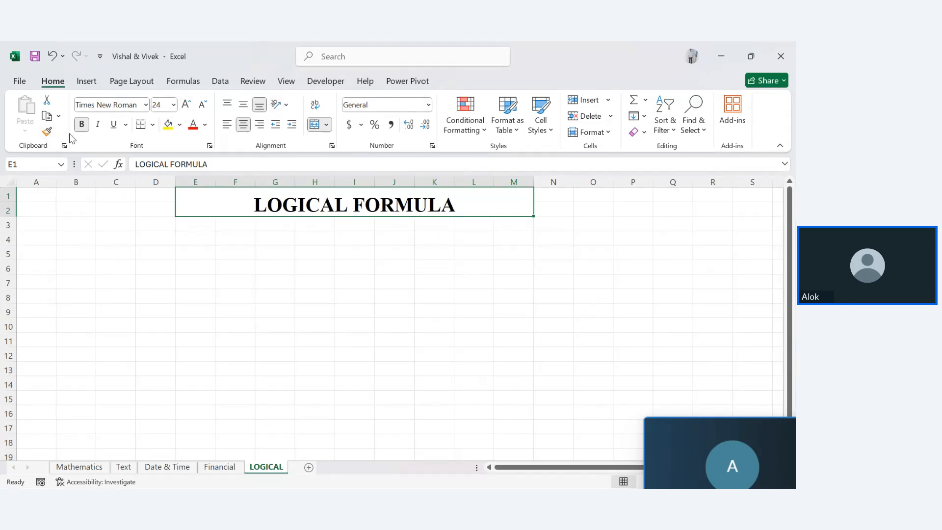
pyautogui.click(179, 124)
pyautogui.click(206, 183)
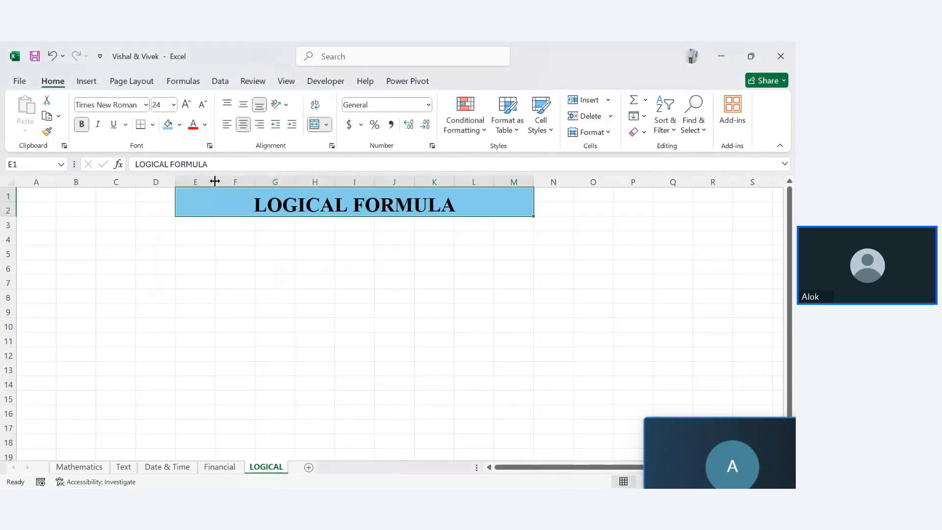
pyautogui.click(186, 341)
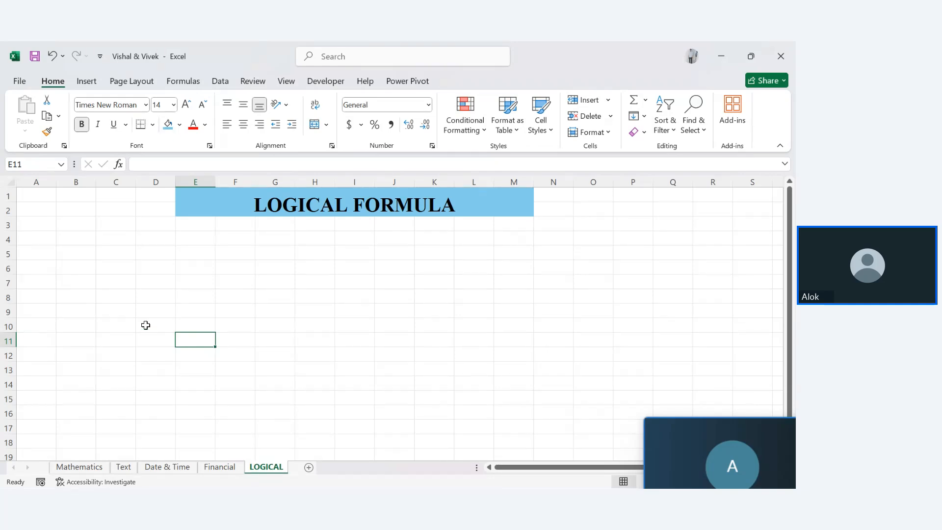
pyautogui.click(85, 272)
pyautogui.moveTo(84, 272); pyautogui.dragTo(233, 298)
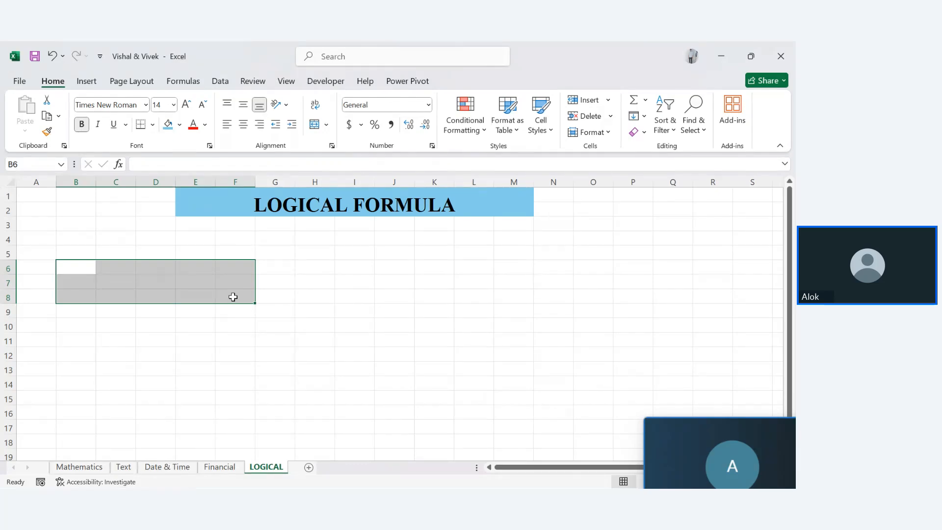
pyautogui.click(200, 299)
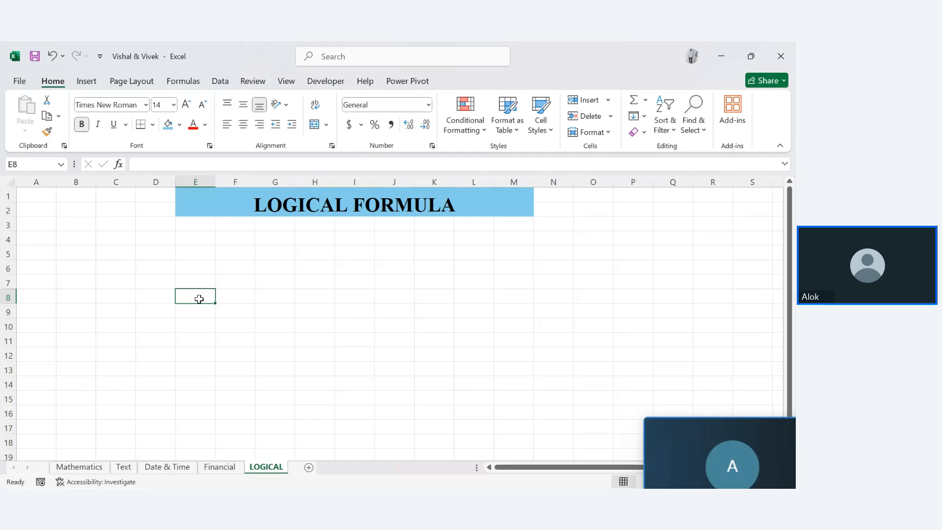
# Step: Enter 10 in B6 and 12 in C6
pyautogui.click(82, 270)
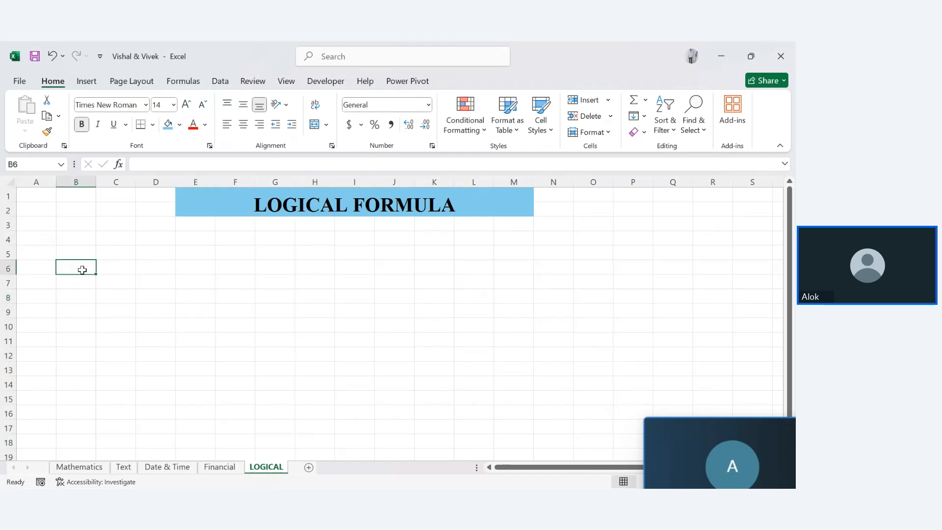
pyautogui.write('10')
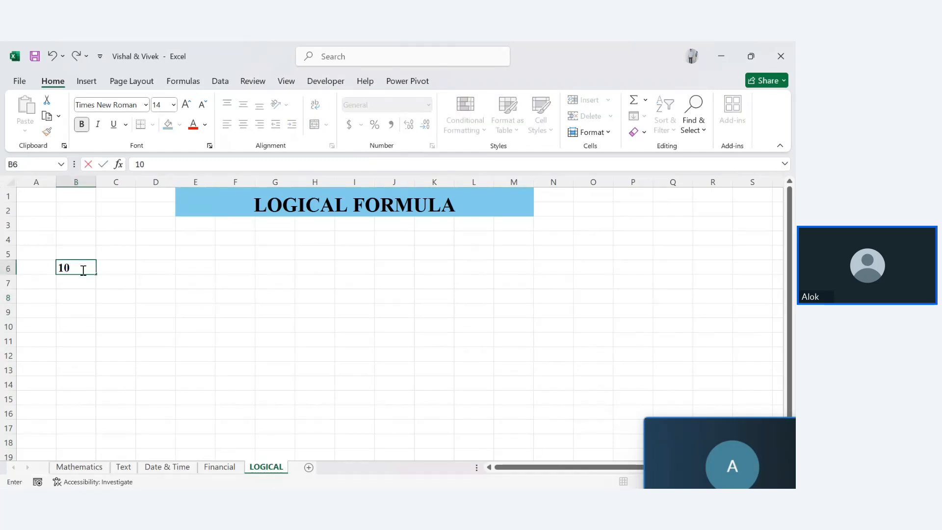
pyautogui.press('Return')
pyautogui.press('Right')
pyautogui.press('Up')
pyautogui.write('12')
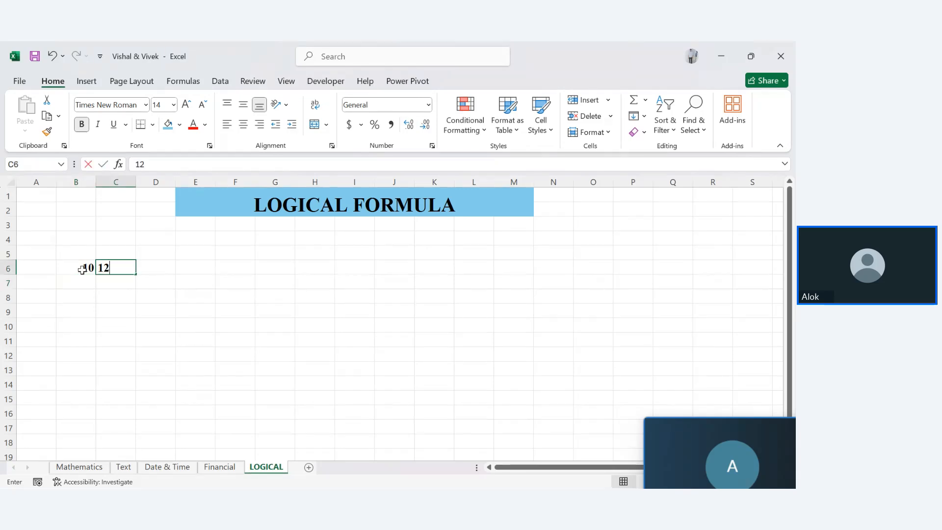
pyautogui.press('Right')
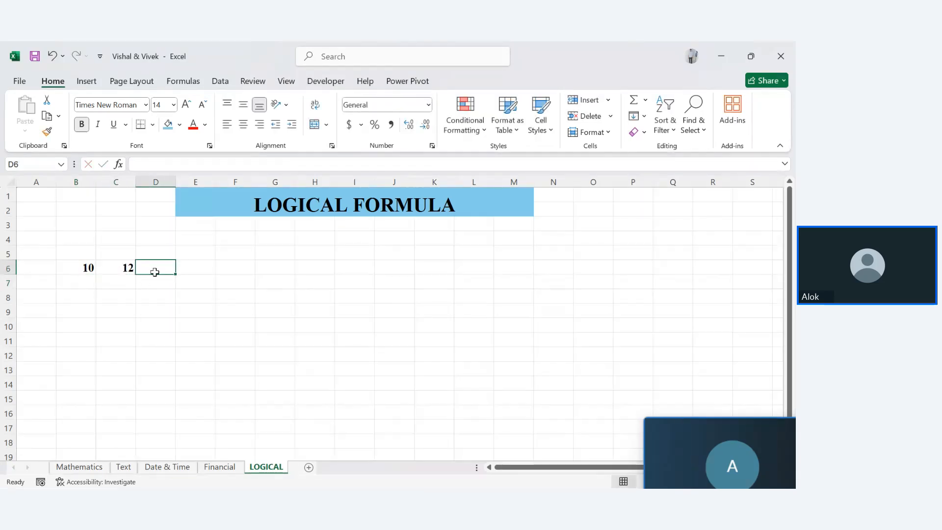
# Step: Replace the content of C6 with the comparison text >12
pyautogui.click(110, 267)
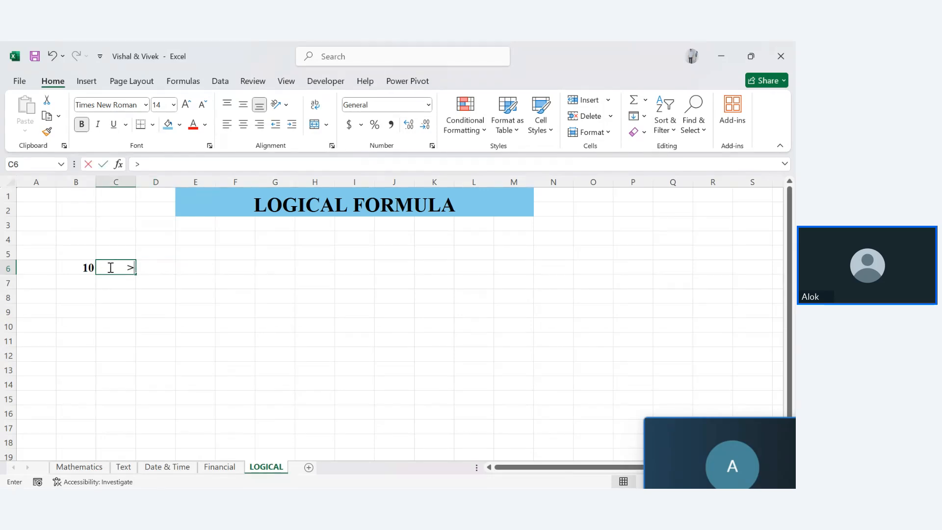
pyautogui.write('>12')
pyautogui.press('Return')
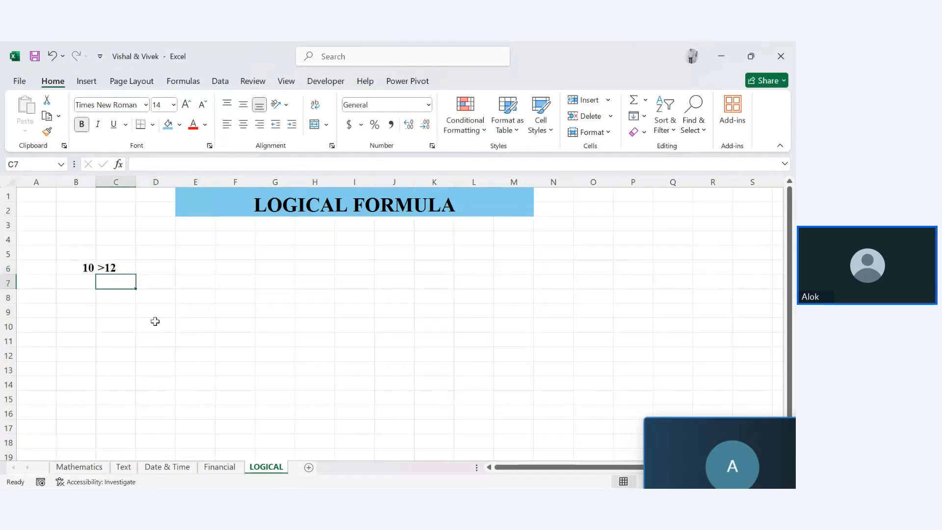
# Step: Clear the entries in B6 and C6
pyautogui.doubleClick(101, 267)
pyautogui.click(76, 264)
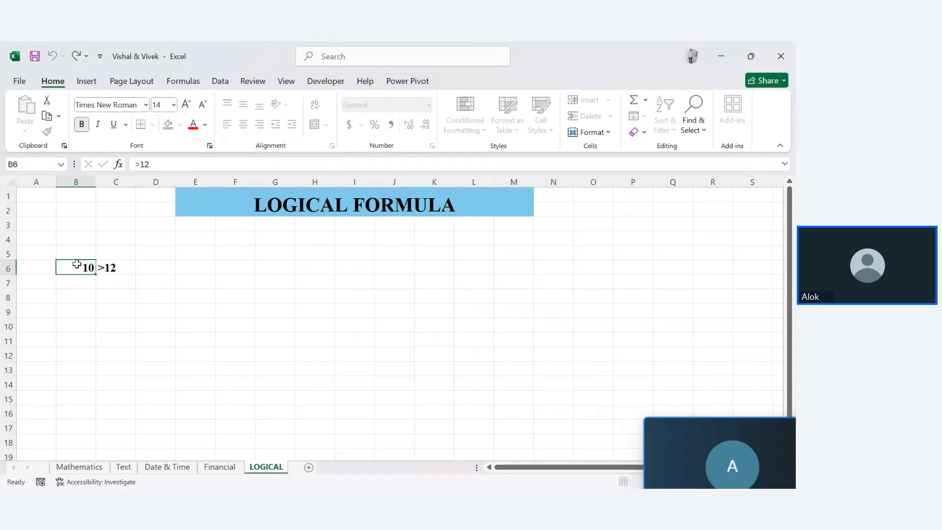
pyautogui.moveTo(75, 264); pyautogui.dragTo(143, 269)
pyautogui.press('Delete')
# Step: Enter the comparison 10>12 in B6 and its result FLASE in C6
pyautogui.click(69, 268)
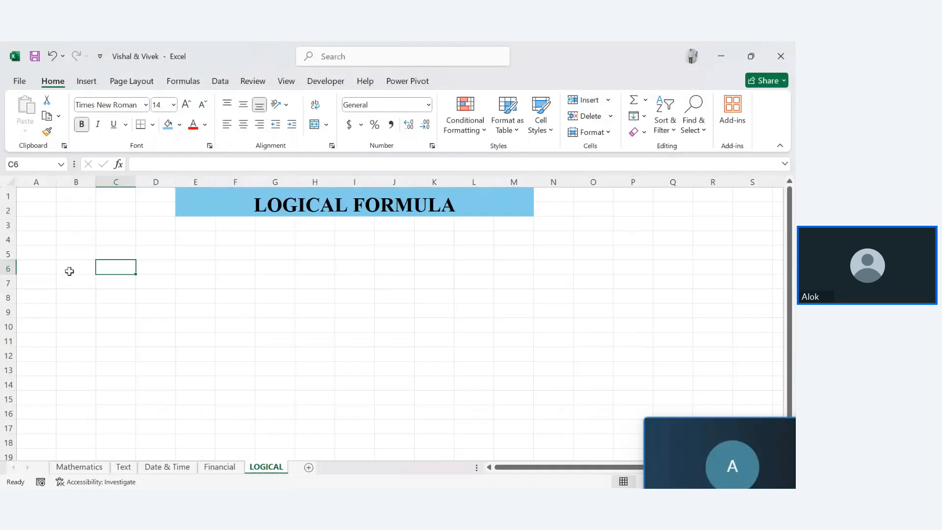
pyautogui.write('10>12')
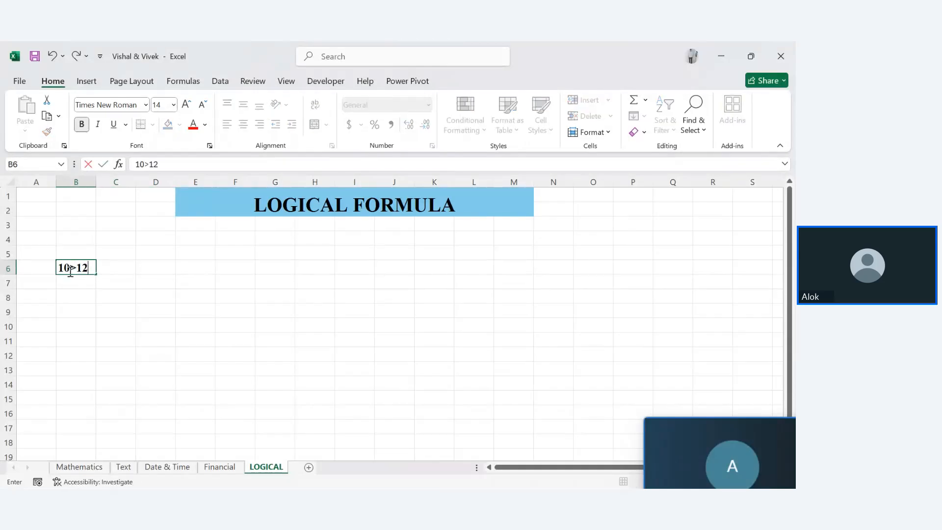
pyautogui.press('Return')
pyautogui.click(116, 268)
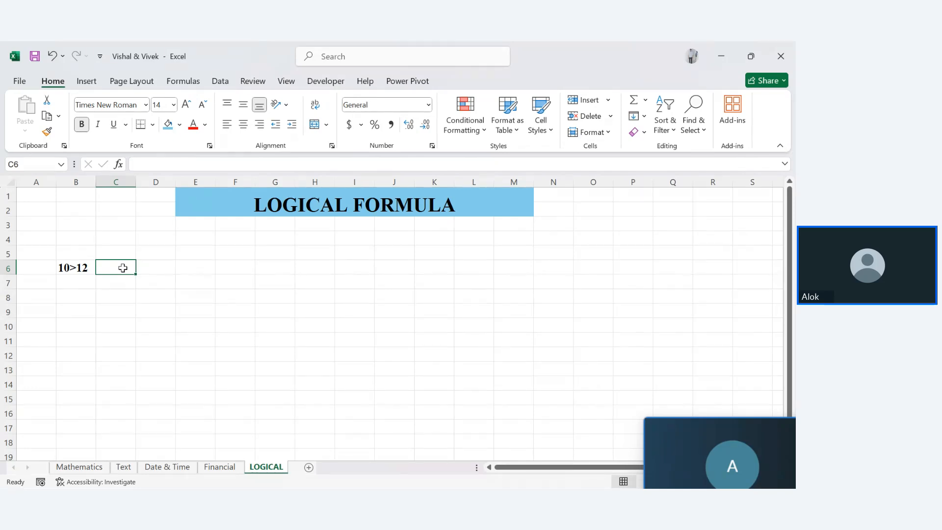
pyautogui.write('FLASE')
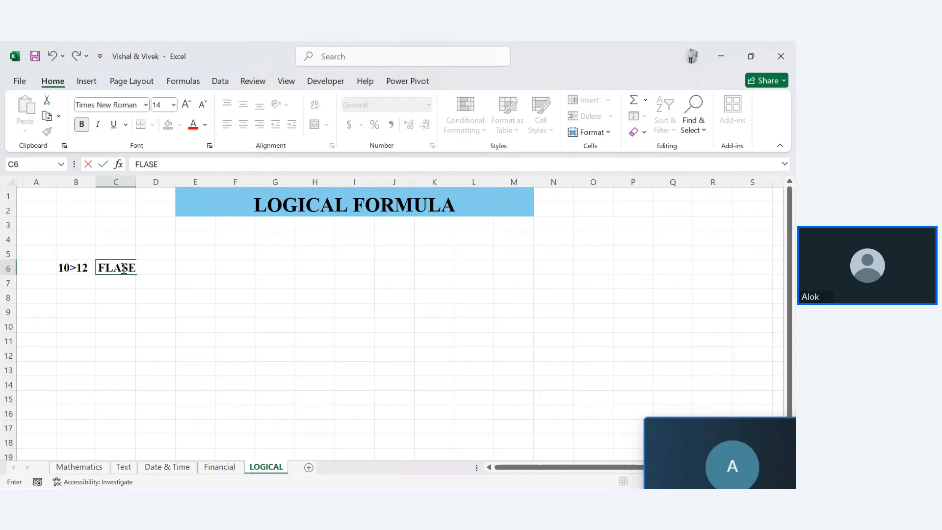
pyautogui.press('Return')
# Step: Enter the comparison 10<15 in B7 and its result TRUE in C7
pyautogui.click(80, 278)
pyautogui.write('10<15')
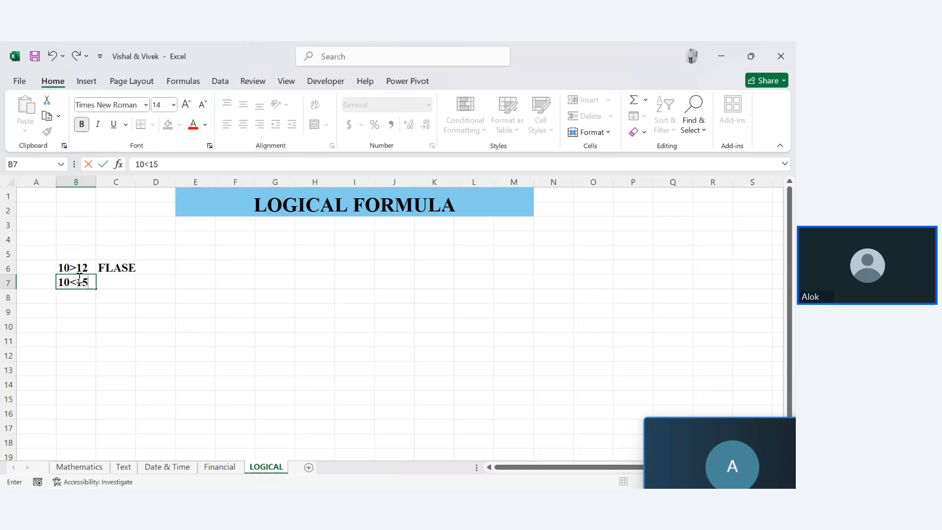
pyautogui.press('Return')
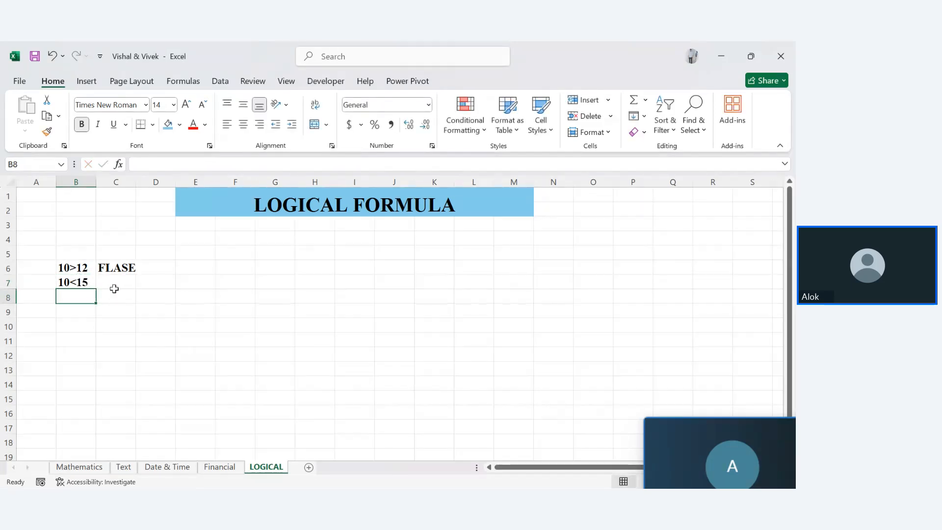
pyautogui.click(116, 290)
pyautogui.write('R')
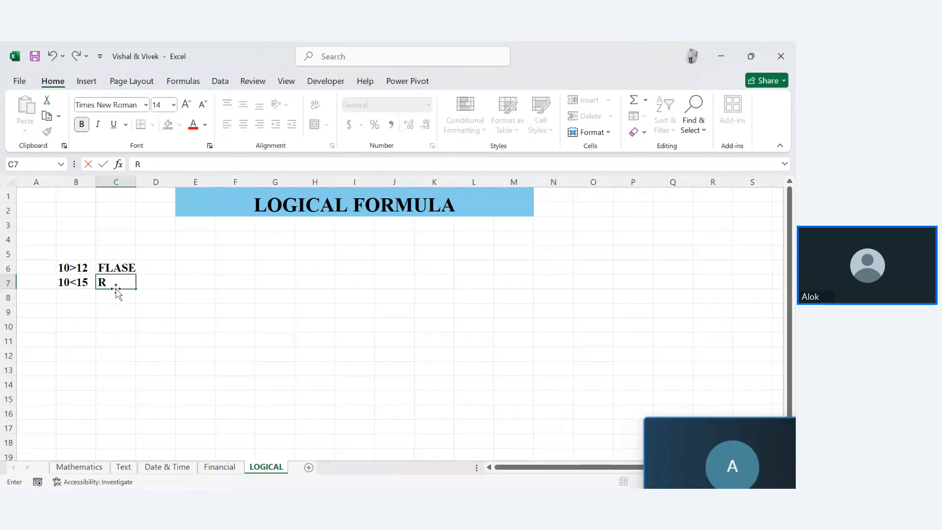
pyautogui.press('BackSpace')
pyautogui.write('TRUE')
pyautogui.press('Return')
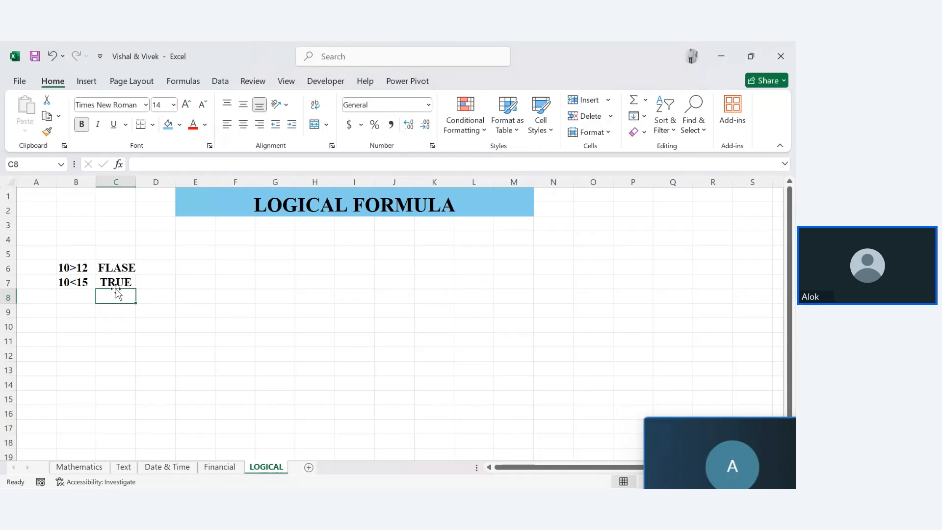
pyautogui.moveTo(77, 257); pyautogui.dragTo(84, 307)
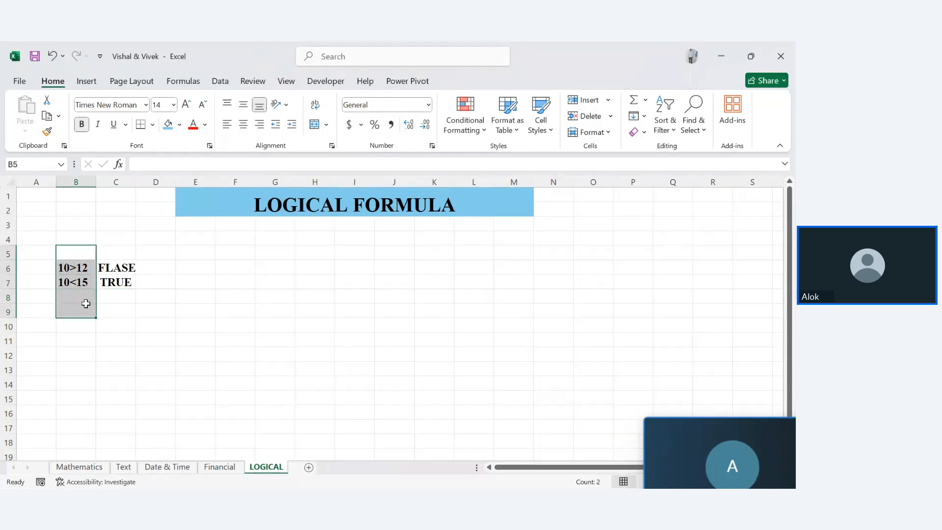
pyautogui.click(87, 308)
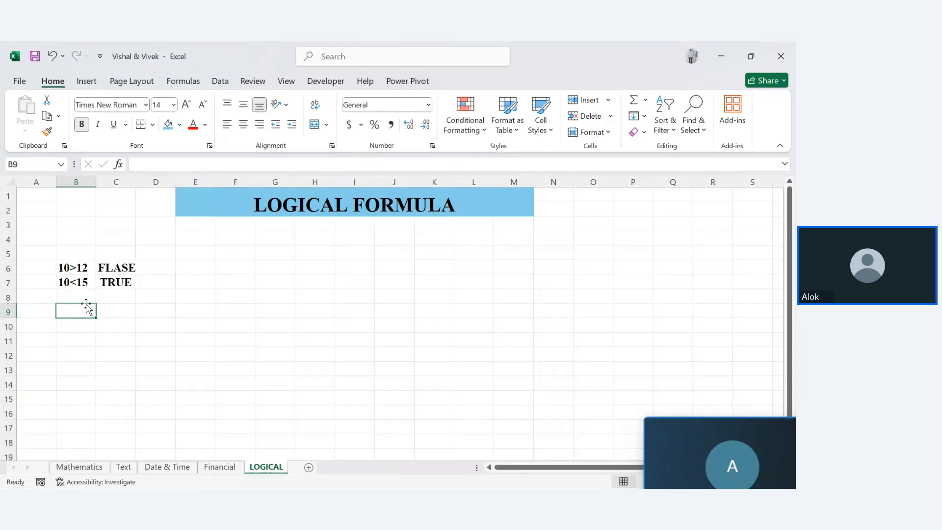
# Step: Enter the heading Return in C4 above the comparison results
pyautogui.click(113, 239)
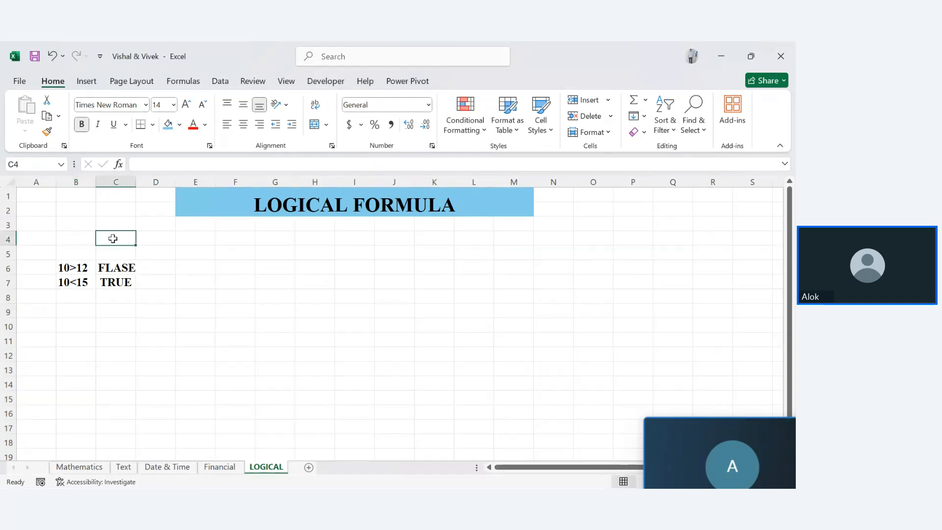
pyautogui.write('rETURN')
pyautogui.press('Return')
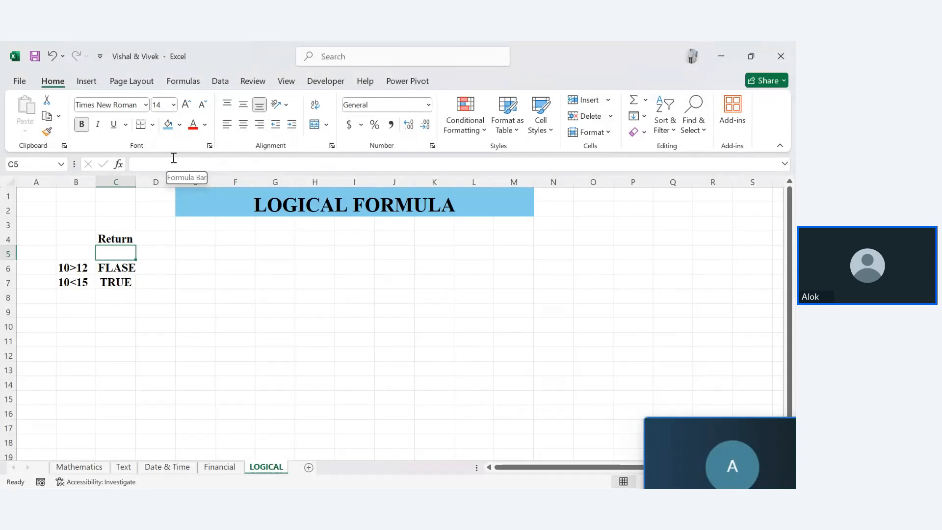
# Step: Examine the lists of logical and financial functions in the function library
pyautogui.click(183, 81)
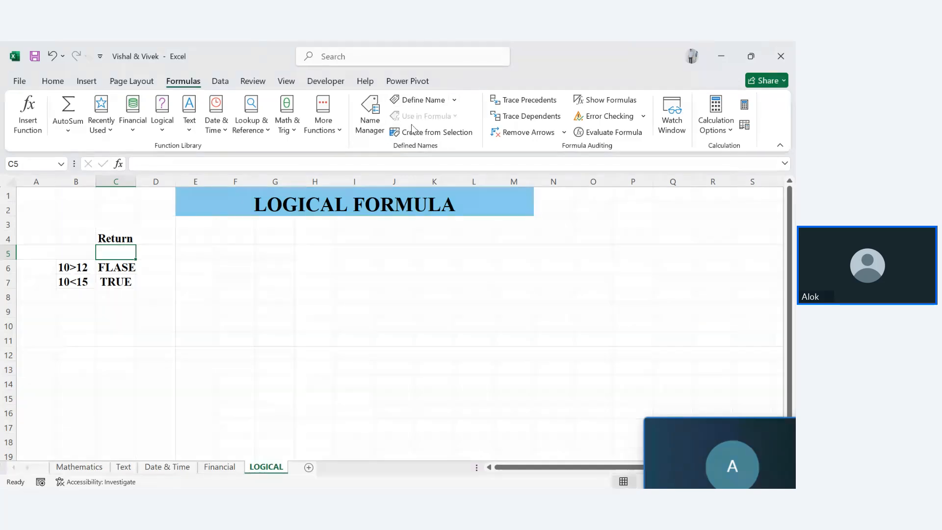
pyautogui.click(172, 126)
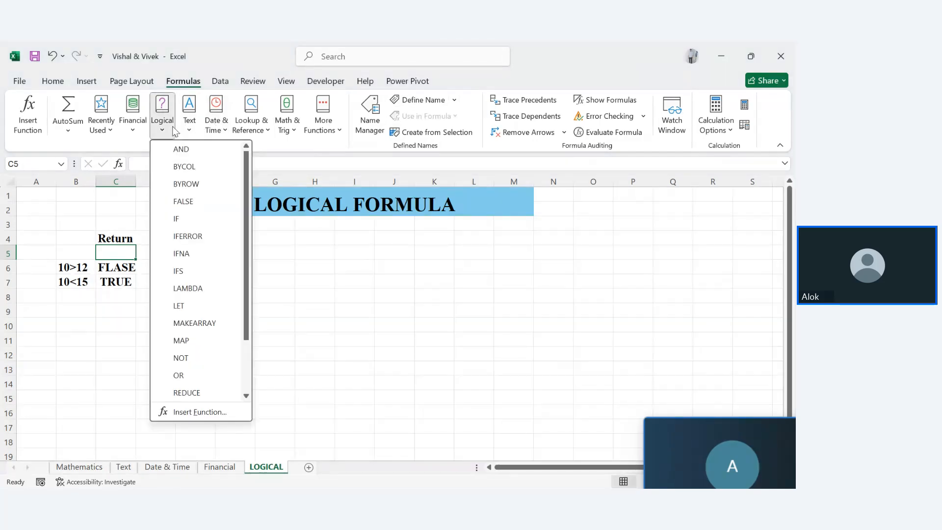
pyautogui.moveTo(245, 164); pyautogui.dragTo(235, 186)
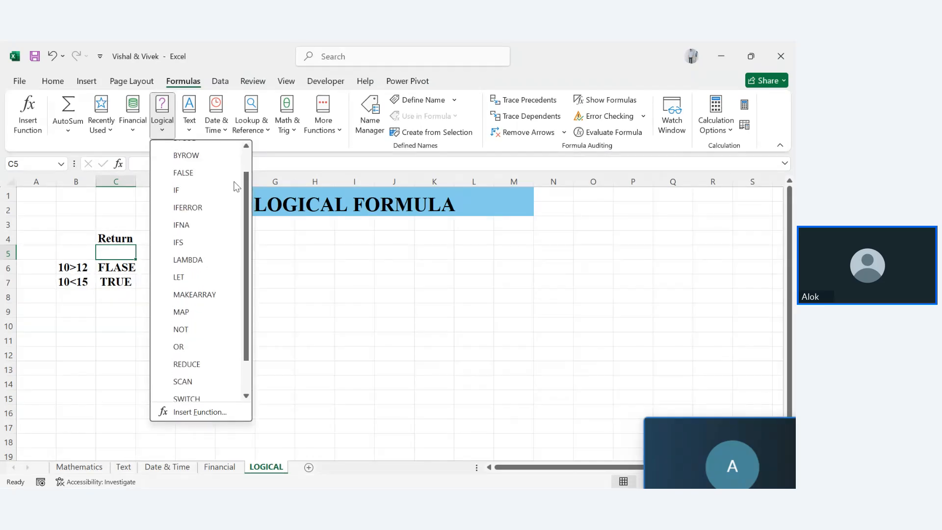
pyautogui.click(132, 128)
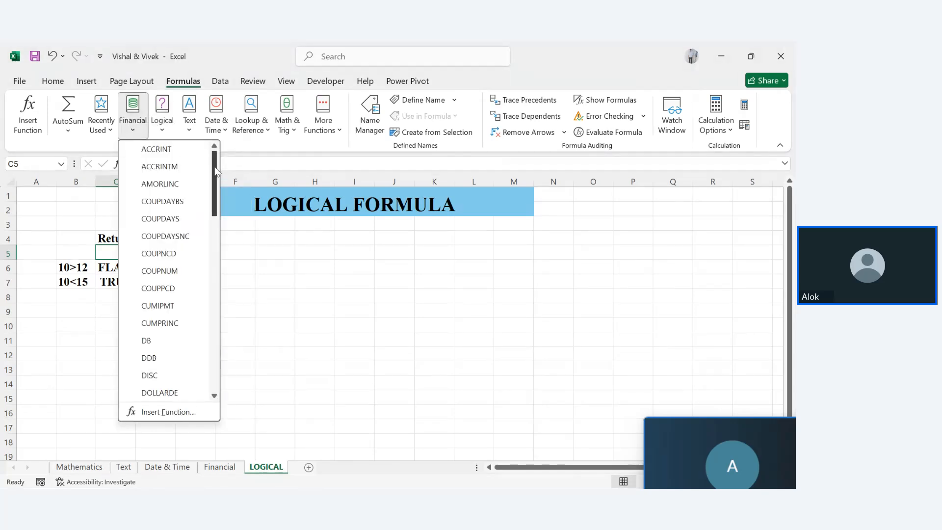
pyautogui.moveTo(214, 169); pyautogui.dragTo(220, 265)
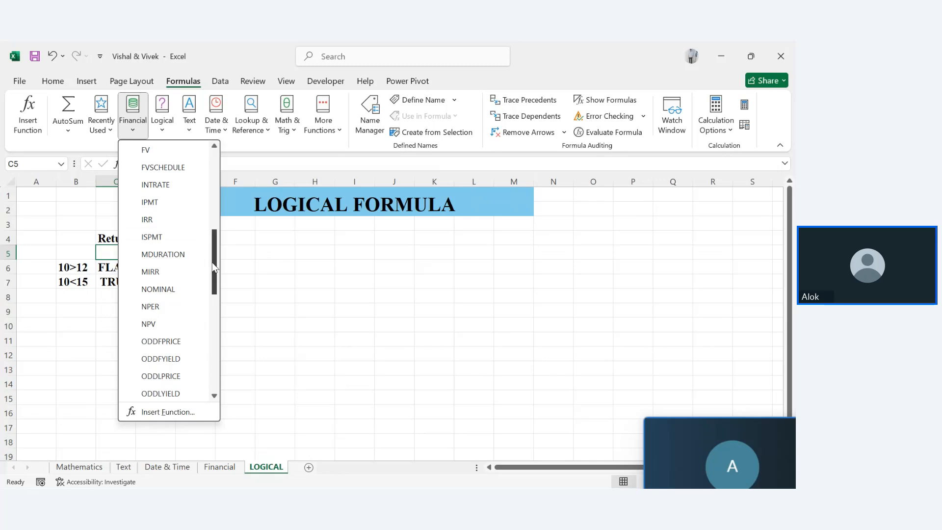
pyautogui.moveTo(214, 266); pyautogui.dragTo(217, 312)
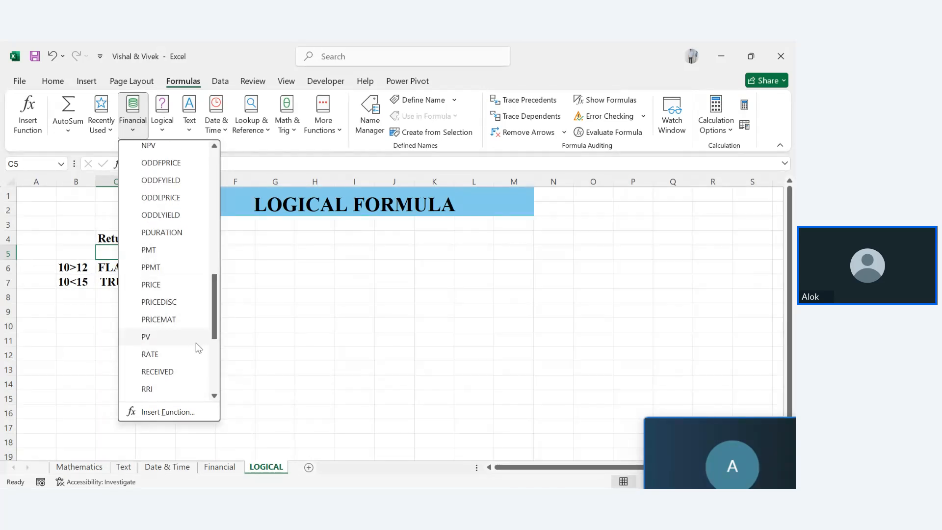
pyautogui.moveTo(217, 336); pyautogui.dragTo(229, 385)
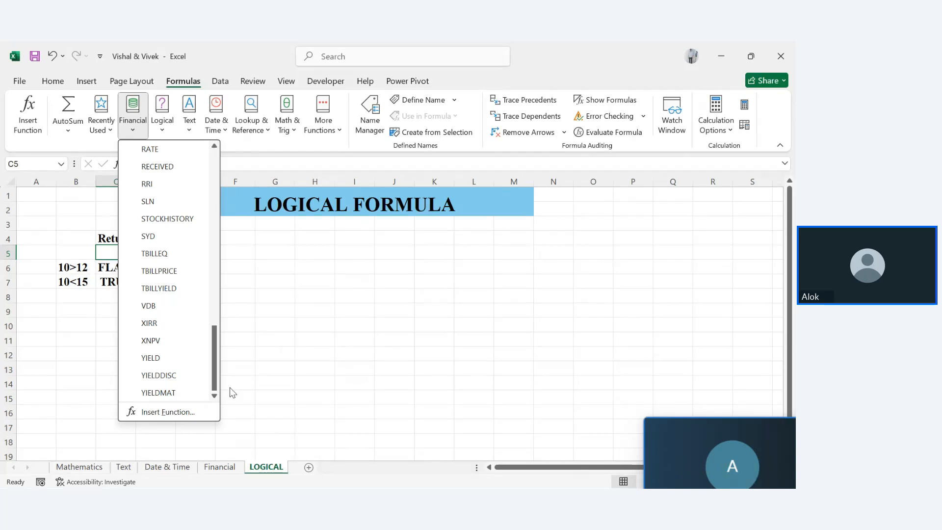
pyautogui.click(308, 346)
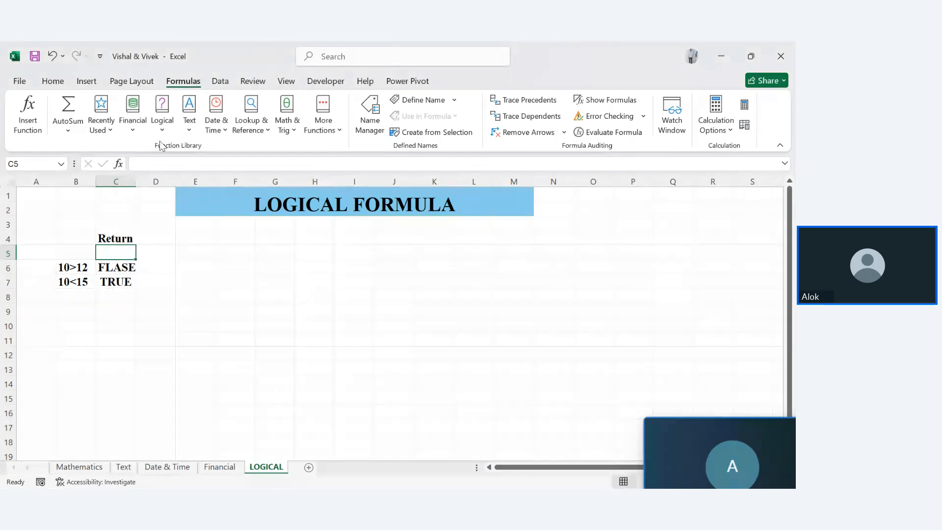
pyautogui.click(162, 121)
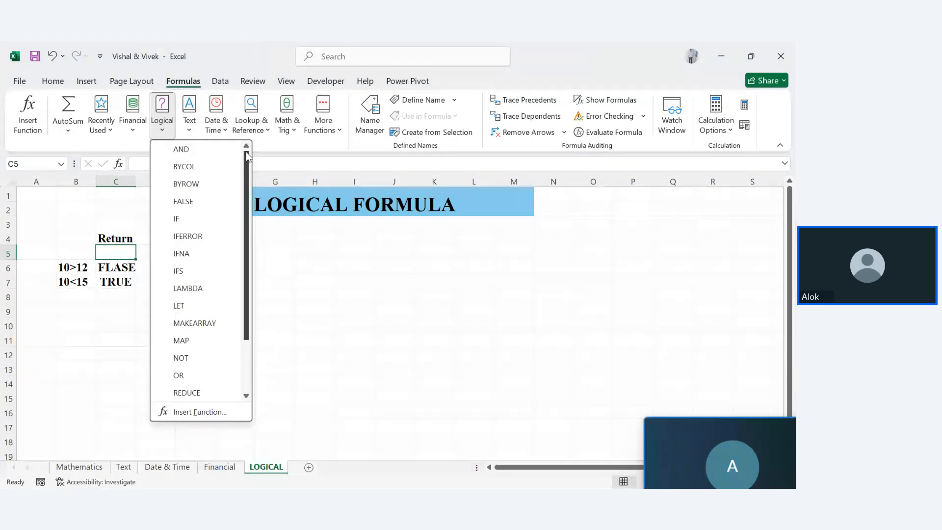
pyautogui.scroll(-4, 201, 270)
pyautogui.scroll(3, 201, 270)
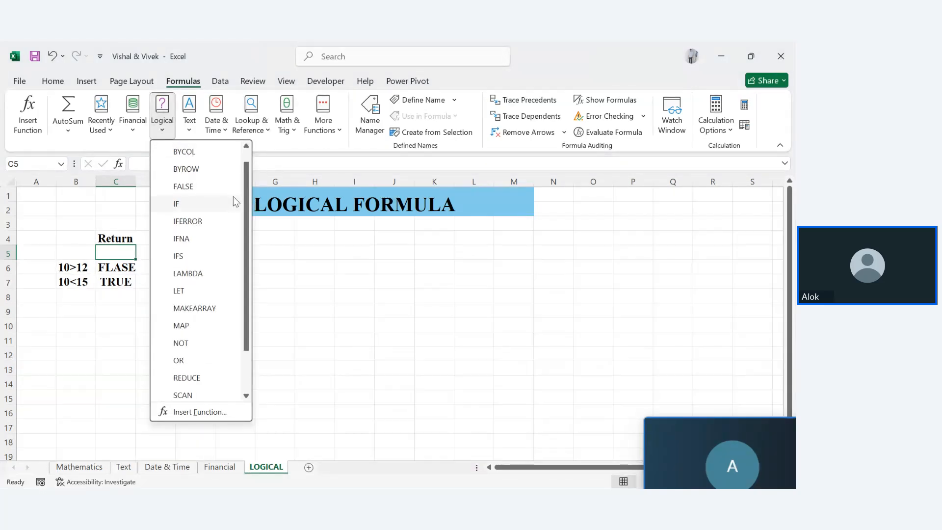
pyautogui.scroll(1, 176, 156)
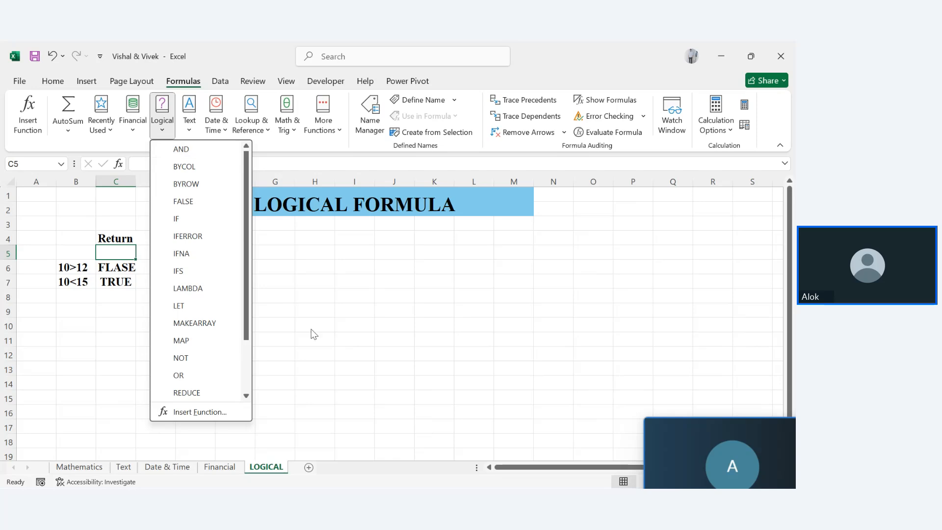
pyautogui.press('Escape')
# Step: Clear the comparison examples and the Return heading from A4:D8
pyautogui.moveTo(46, 240); pyautogui.dragTo(135, 290)
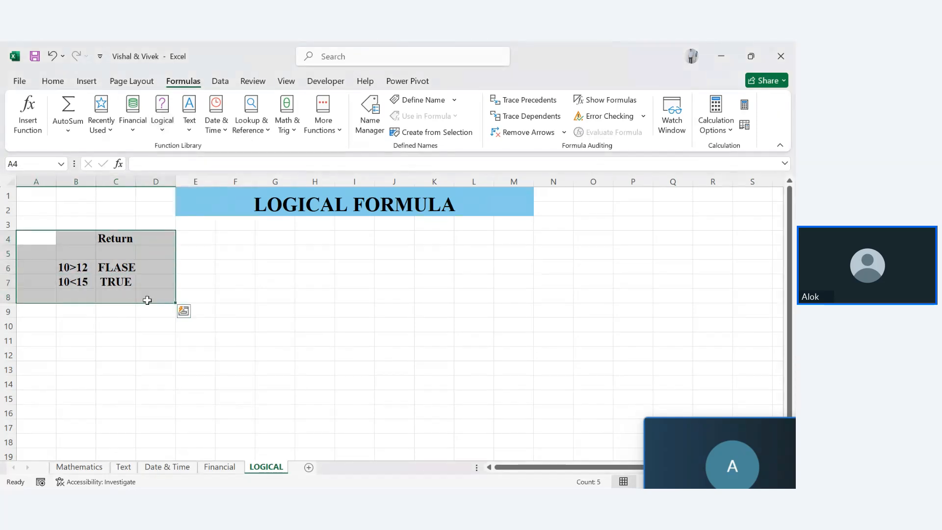
pyautogui.press('Delete')
pyautogui.click(119, 285)
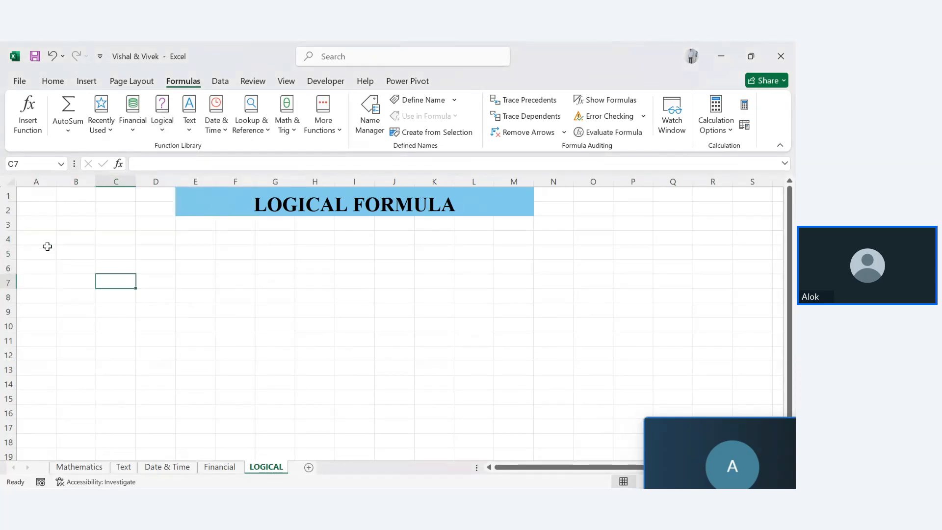
# Step: Enter the heading name in A4 and the heading math in B4
pyautogui.click(39, 242)
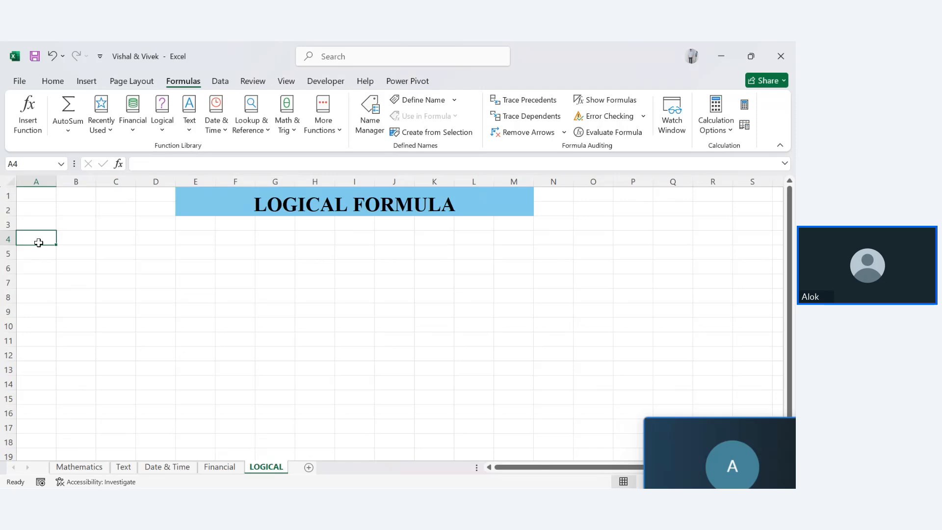
pyautogui.write('name')
pyautogui.press('Tab')
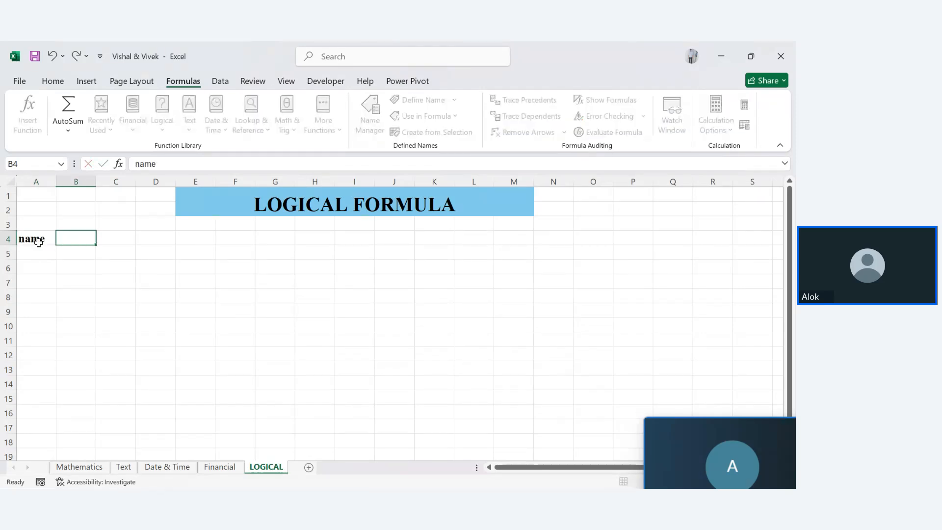
pyautogui.write('marks')
pyautogui.press('BackSpace')
pyautogui.press('BackSpace')
pyautogui.press('BackSpace')
pyautogui.press('BackSpace')
pyautogui.press('BackSpace')
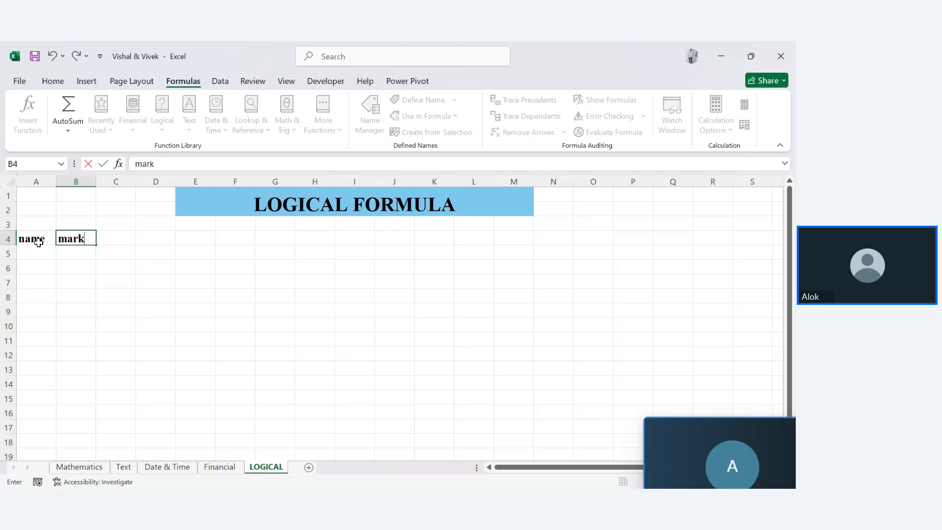
pyautogui.write('math')
pyautogui.press('Tab')
pyautogui.press('Tab')
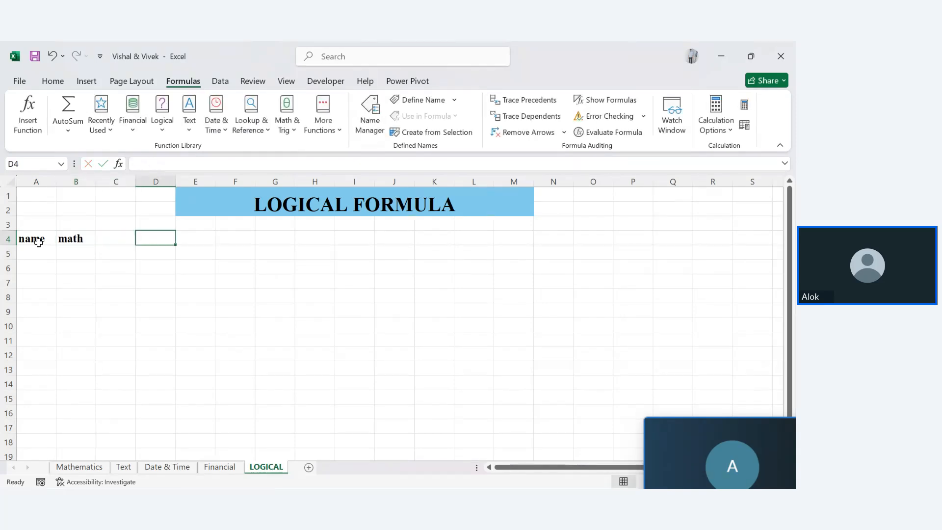
# Step: Enter the headings physics in C4 and chemistry in D4, and fit column D's width to its text
pyautogui.press('Left')
pyautogui.write('phy')
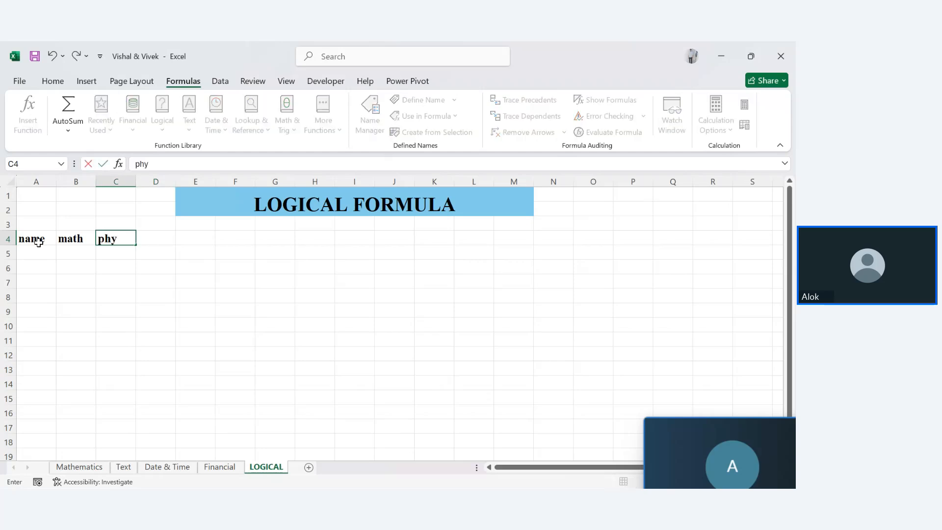
pyautogui.write('sics')
pyautogui.press('Tab')
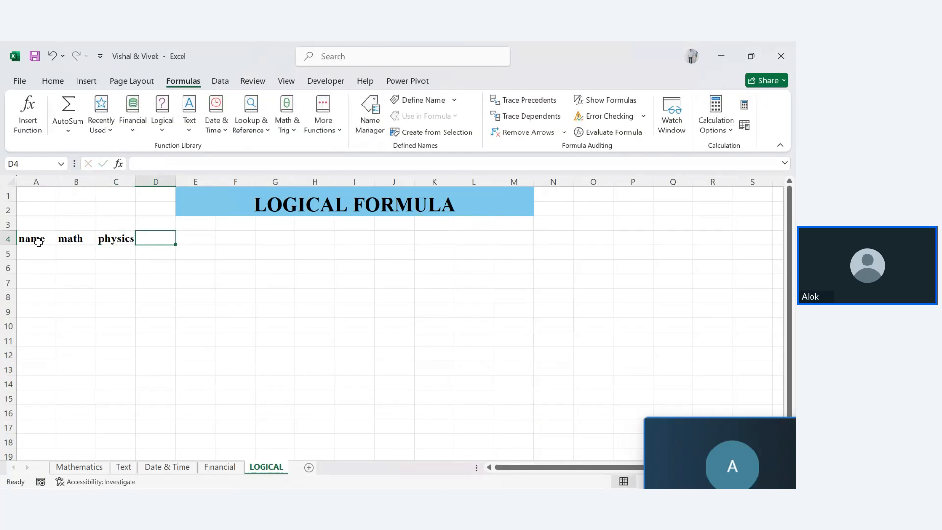
pyautogui.write('chemistry')
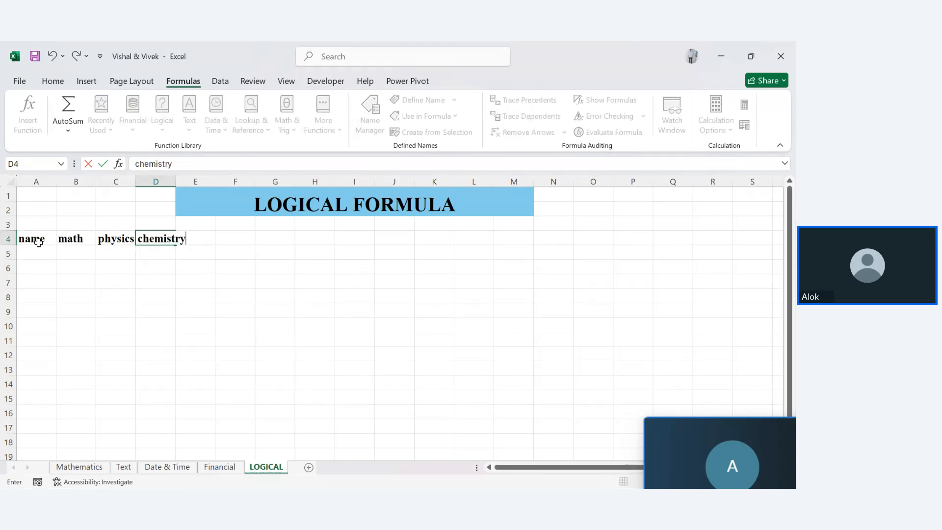
pyautogui.press('Return')
pyautogui.doubleClick(175, 174)
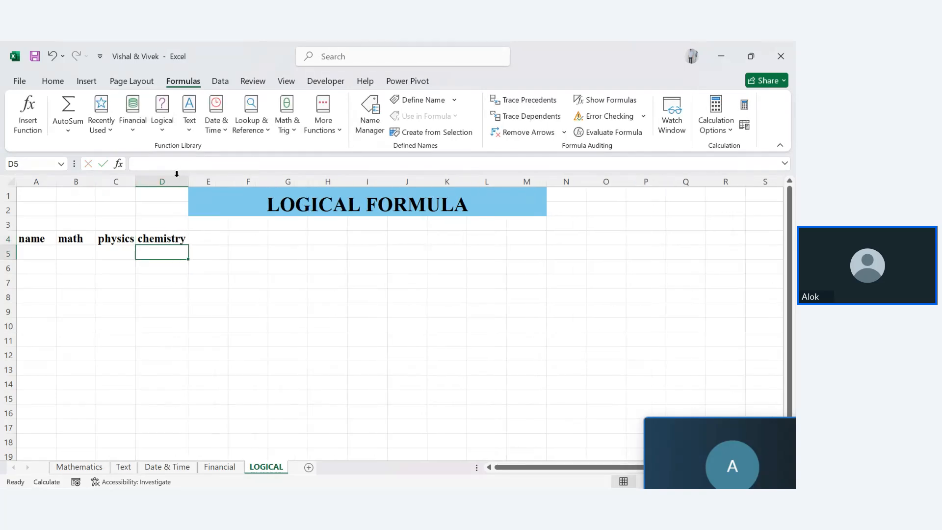
# Step: Clear the chemistry heading from column D
pyautogui.click(39, 253)
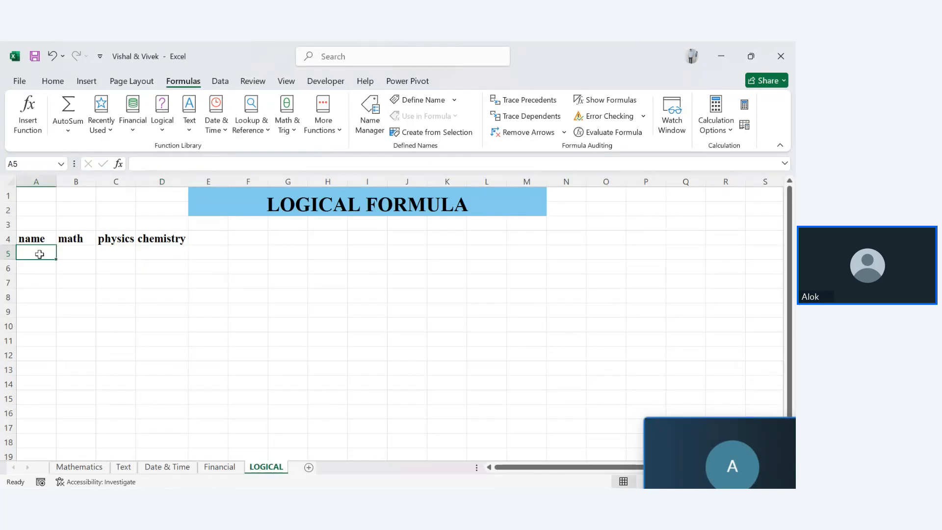
pyautogui.moveTo(174, 211); pyautogui.dragTo(167, 484)
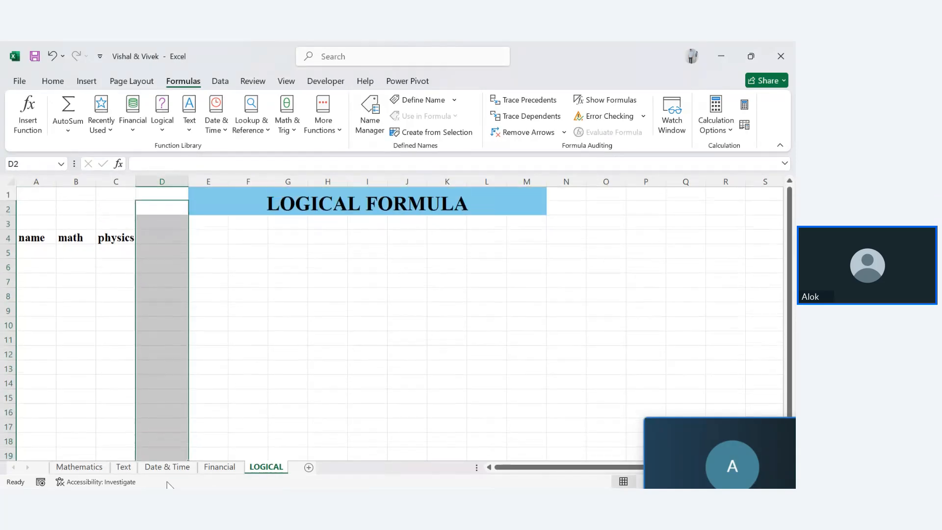
pyautogui.click(167, 484)
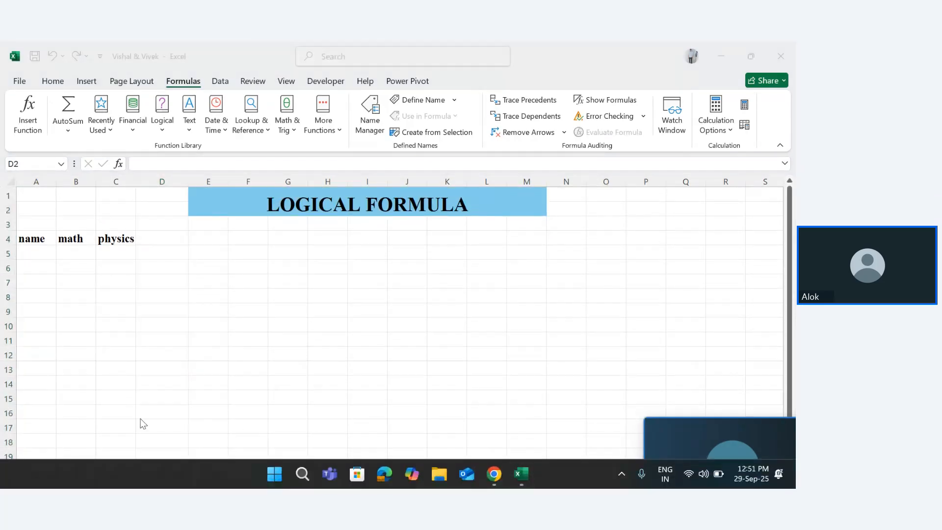
# Step: Fill A5:A10 under the name heading with six students' first names
pyautogui.click(31, 255)
pyautogui.click(31, 254)
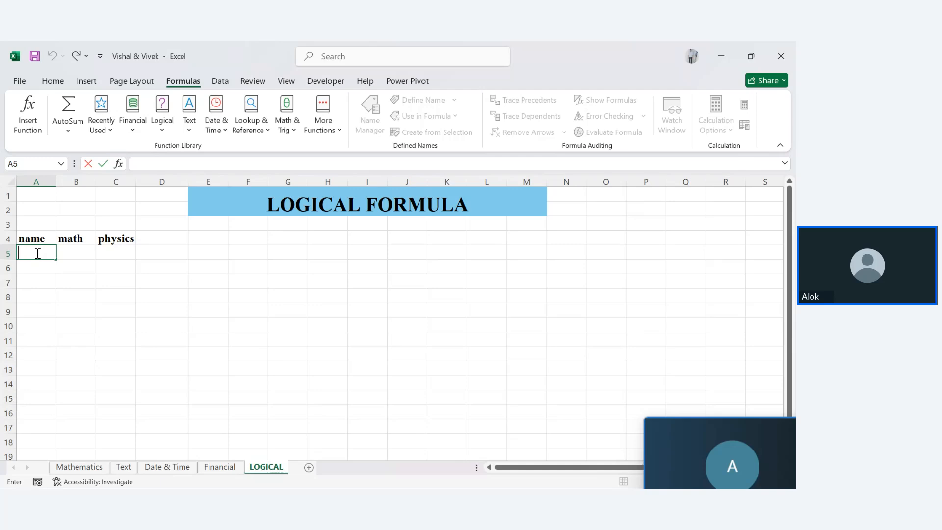
pyautogui.write('Ankit')
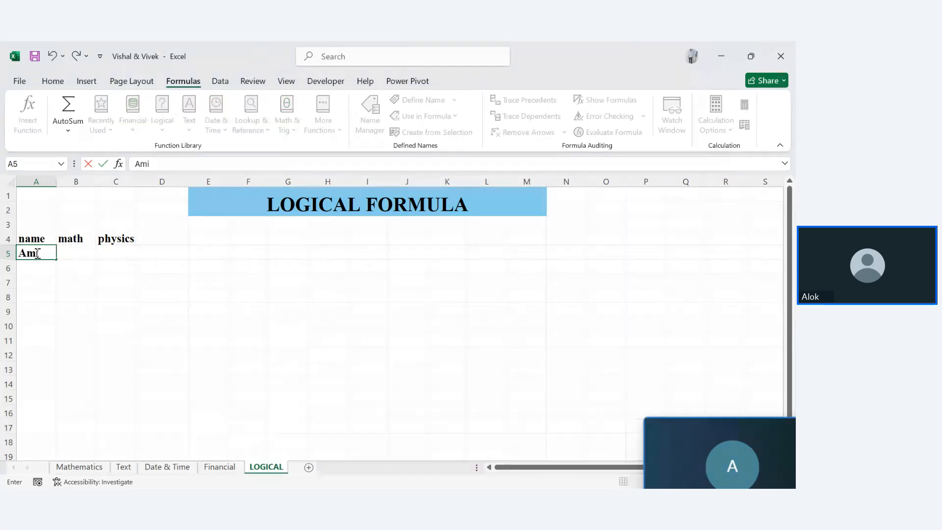
pyautogui.press('Return')
pyautogui.write('Sumit')
pyautogui.press('Return')
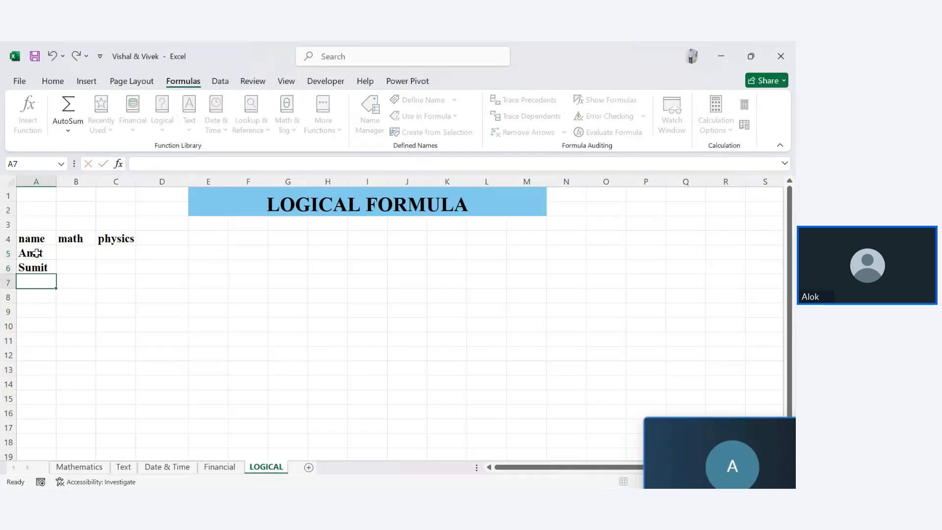
pyautogui.write('Rahul')
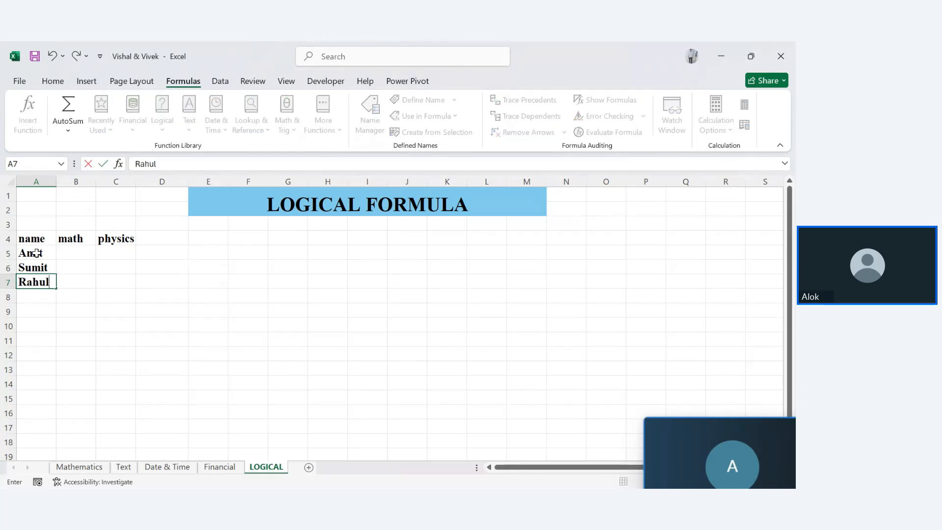
pyautogui.press('Return')
pyautogui.write('Vipin')
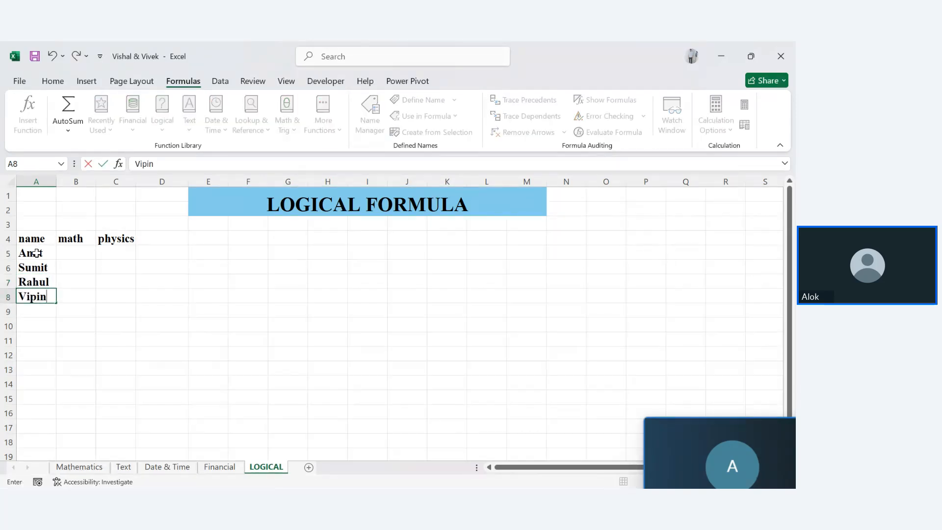
pyautogui.press('Return')
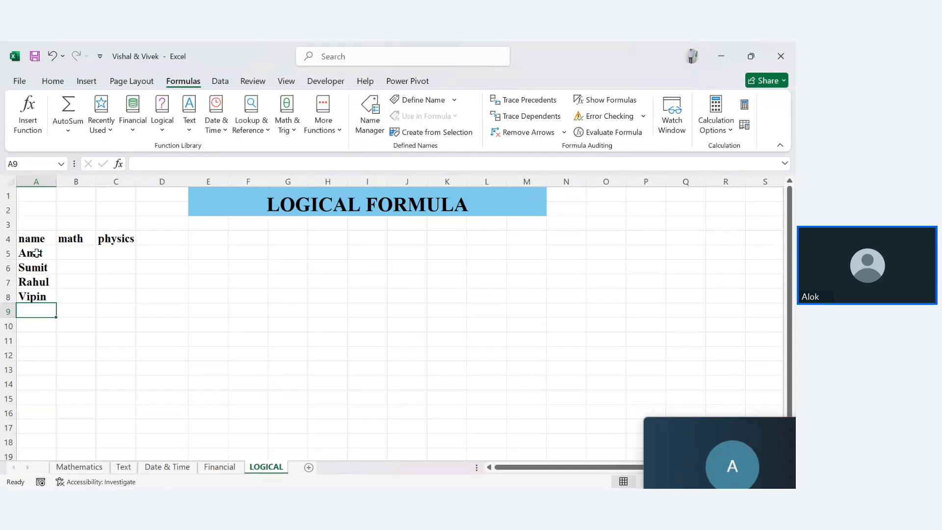
pyautogui.write('Vishal')
pyautogui.press('Return')
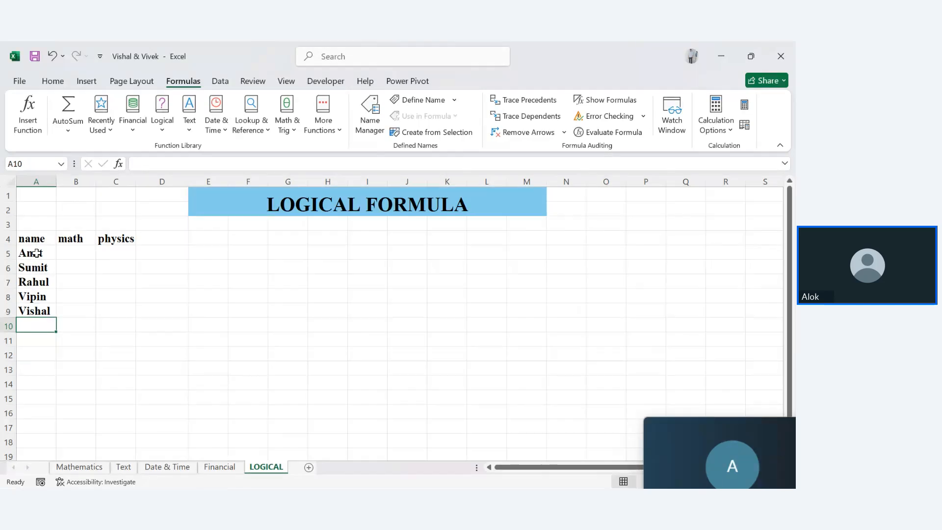
pyautogui.write('Raju')
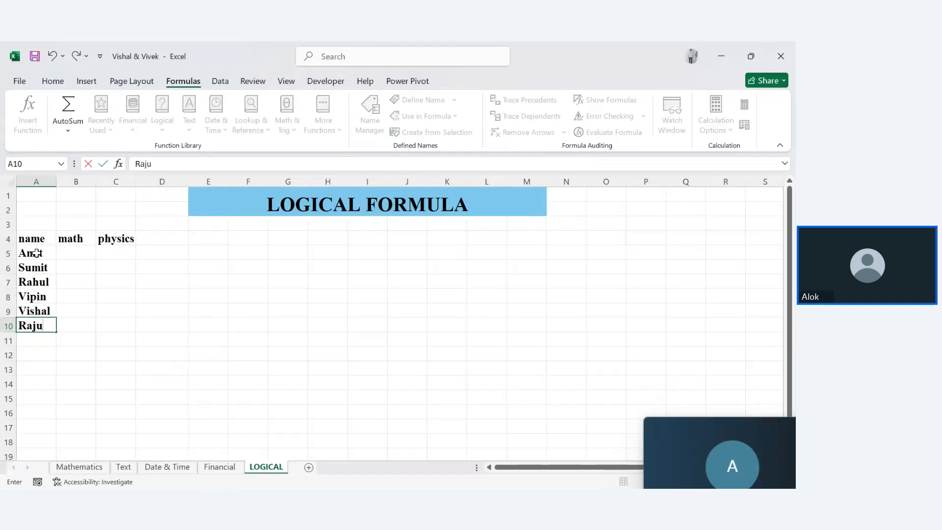
pyautogui.press('Return')
# Step: Change the B4 heading to the capitalized Math
pyautogui.click(76, 234)
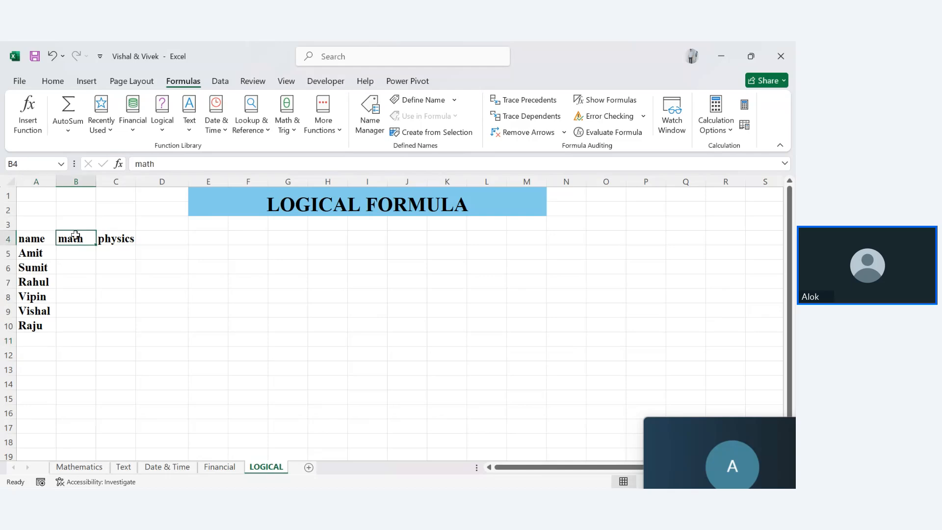
pyautogui.press('BackSpace')
pyautogui.write('Math')
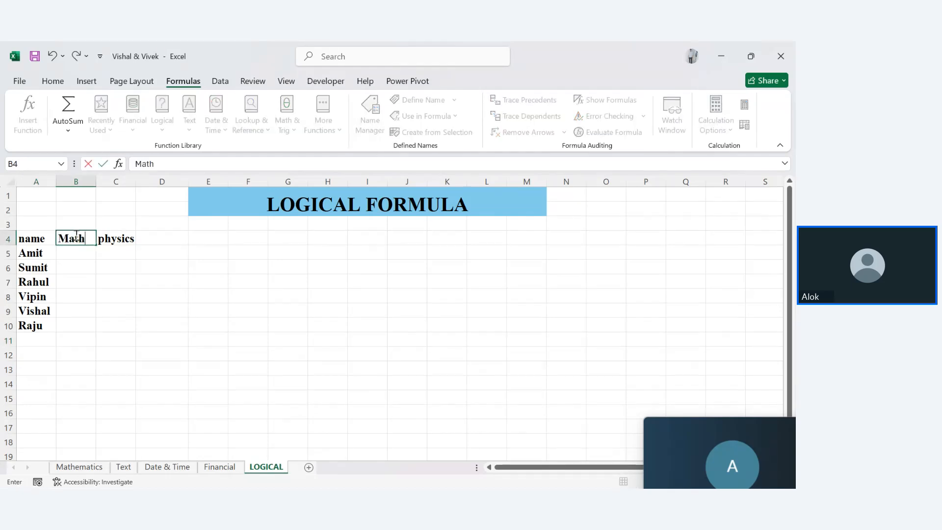
pyautogui.doubleClick(106, 238)
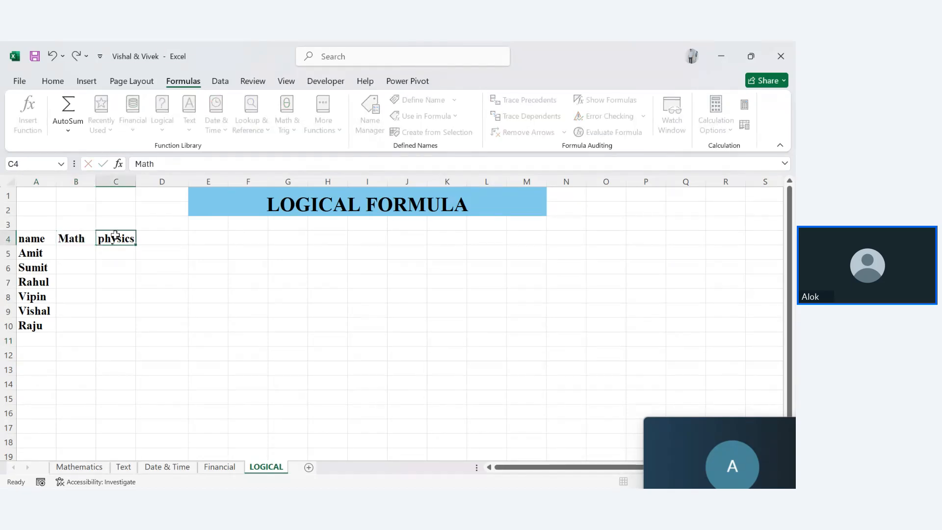
# Step: Capitalize the C4 heading to Physics and widen columns B and C slightly
pyautogui.press('BackSpace')
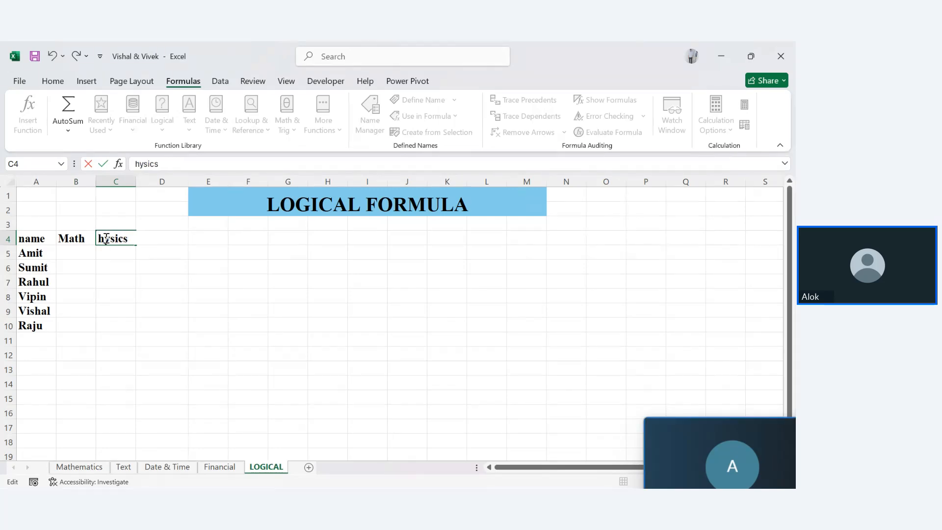
pyautogui.write('P')
pyautogui.press('Return')
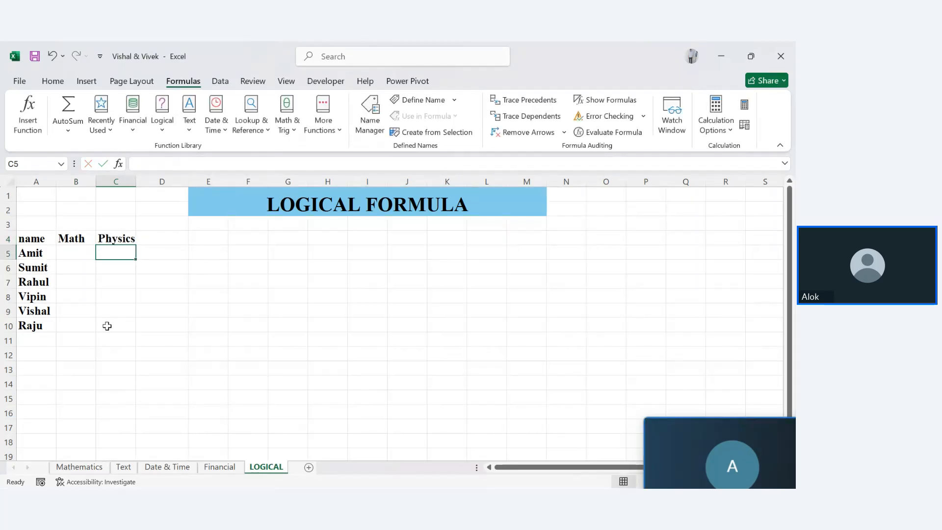
pyautogui.moveTo(134, 179); pyautogui.dragTo(102, 181)
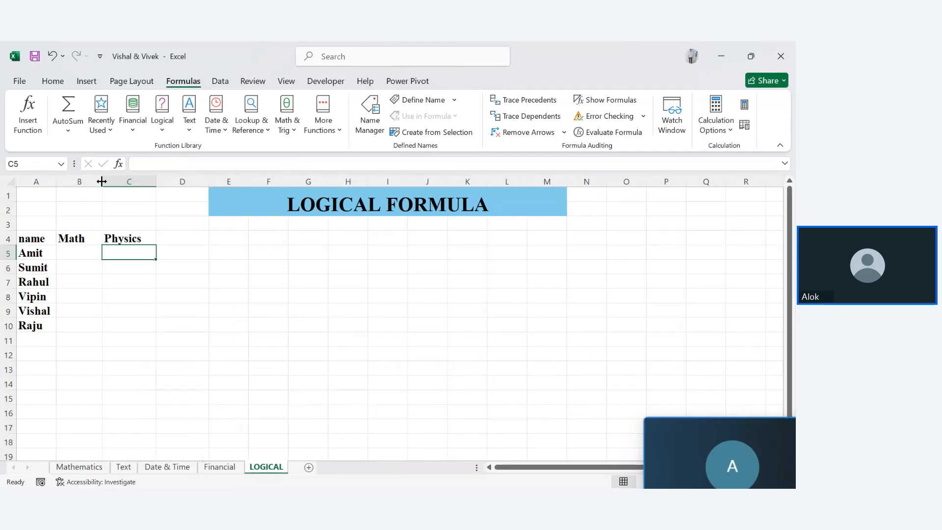
pyautogui.click(135, 363)
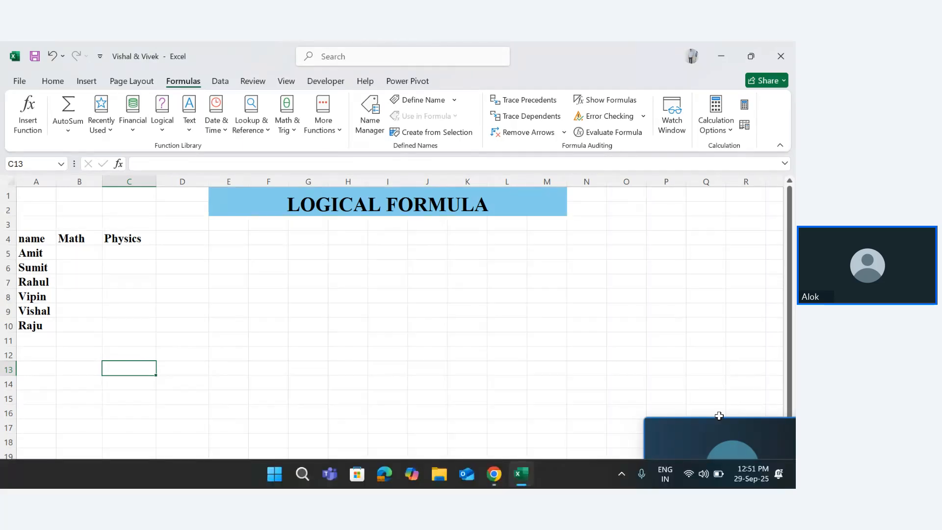
# Step: Switch to the Zoho meeting in the browser, pause its recording, and return to the Excel workbook
pyautogui.moveTo(716, 429); pyautogui.dragTo(684, 322)
pyautogui.moveTo(685, 323)
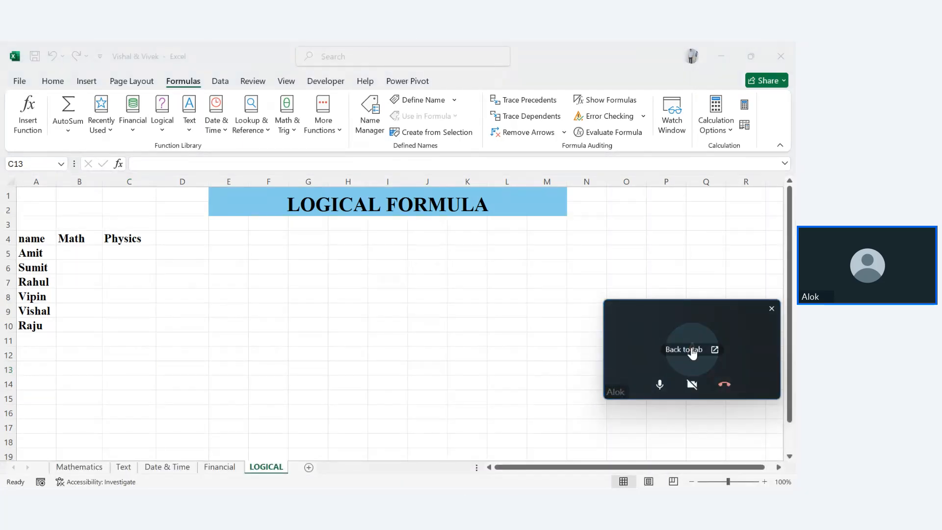
pyautogui.click(687, 346)
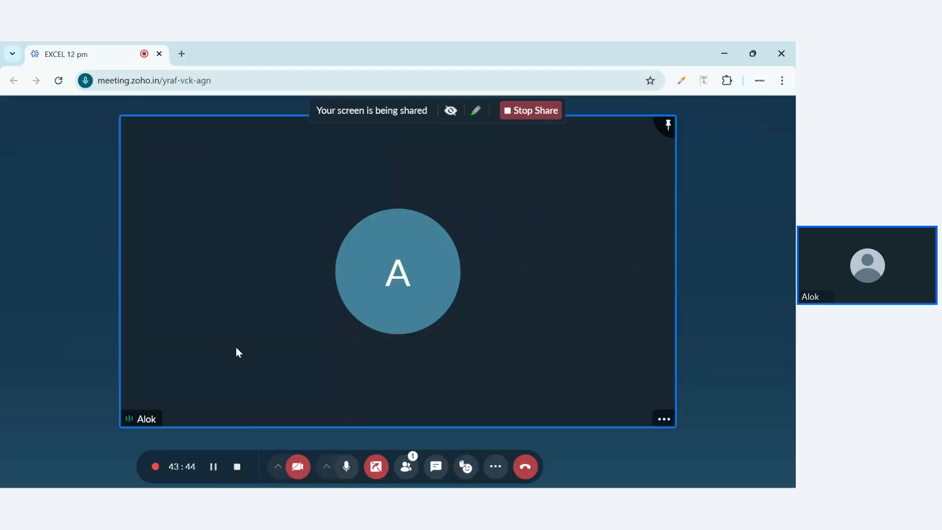
pyautogui.click(213, 466)
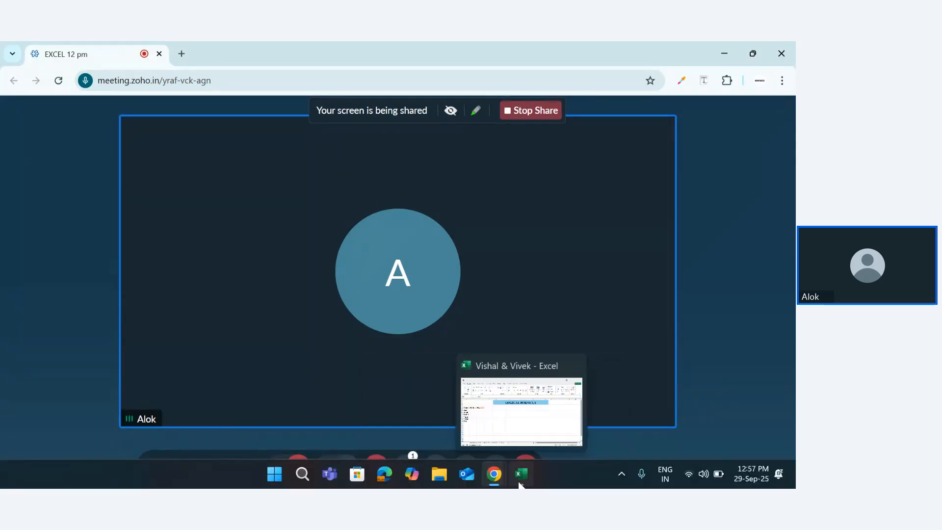
pyautogui.click(521, 473)
# Step: Enter the Math marks 77 and 56 for the first two students in B5:B6
pyautogui.click(85, 244)
pyautogui.click(84, 253)
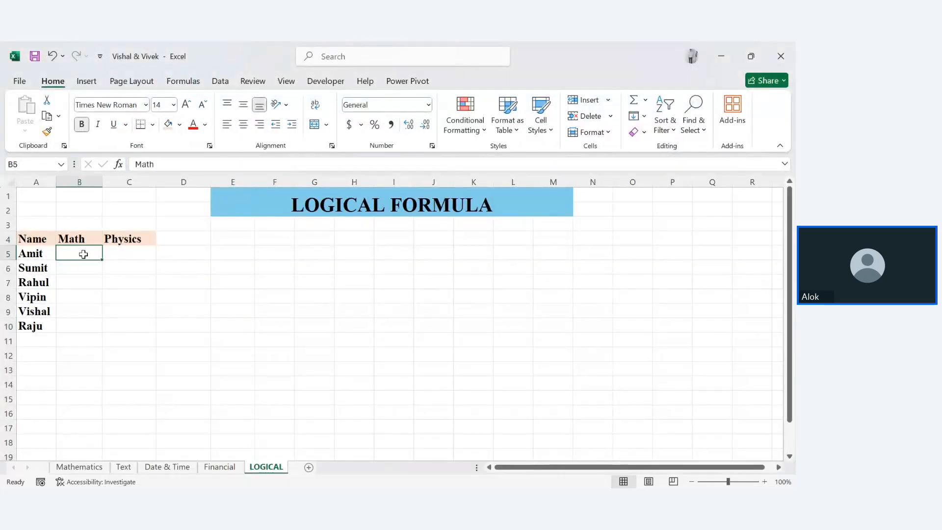
pyautogui.doubleClick(84, 254)
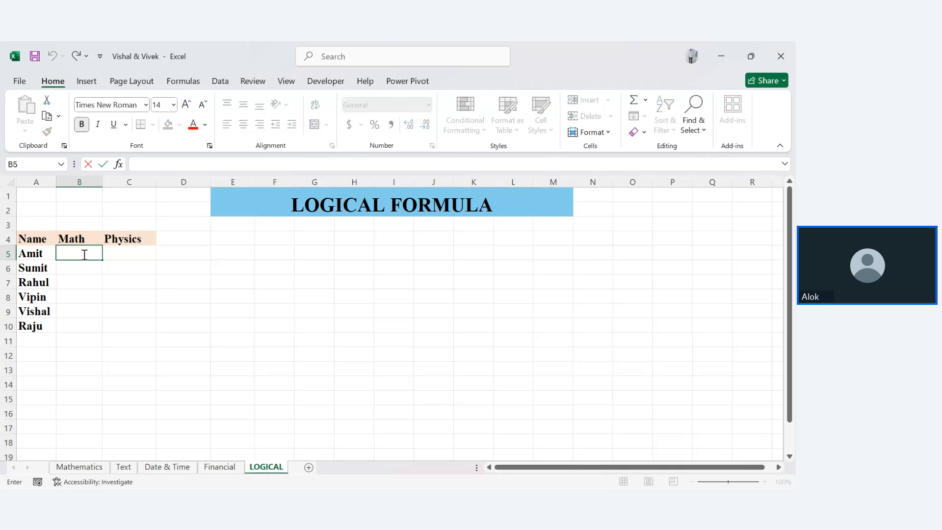
pyautogui.write('877')
pyautogui.press('Return')
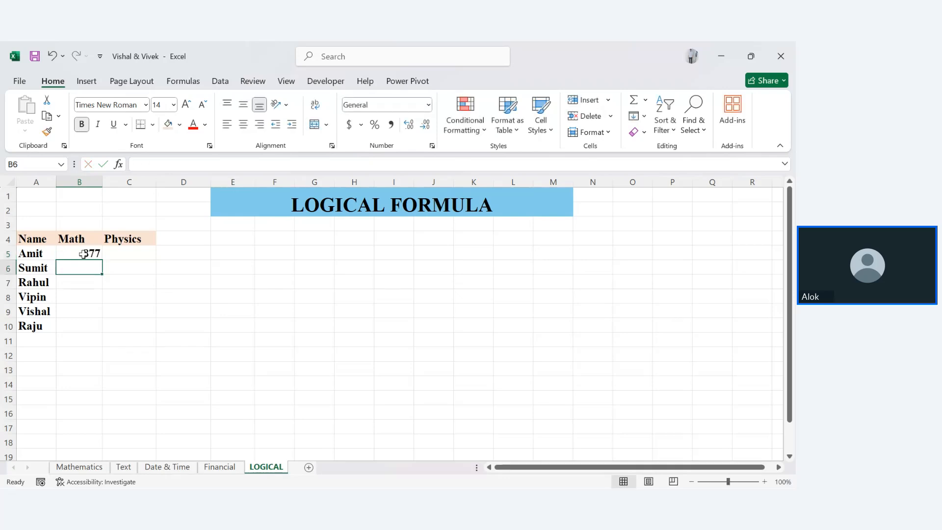
pyautogui.doubleClick(85, 254)
pyautogui.press('BackSpace')
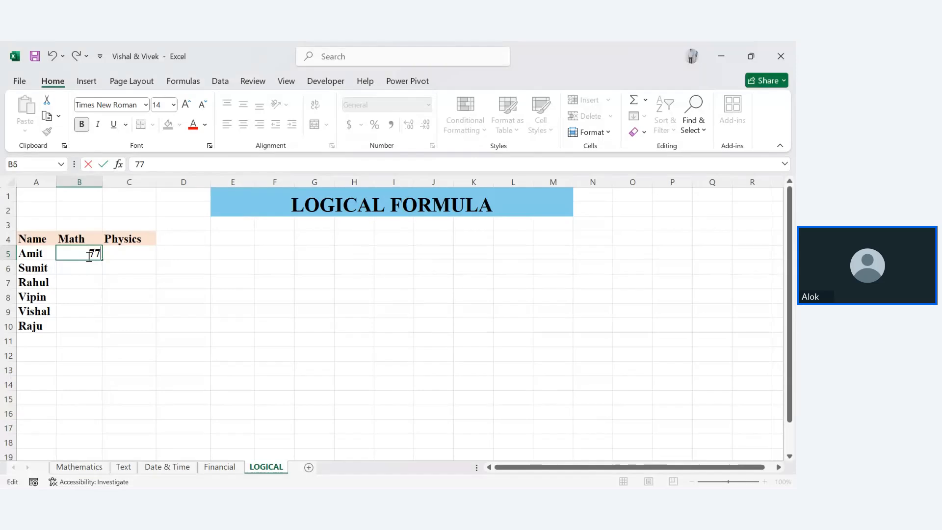
pyautogui.press('Return')
pyautogui.write('56')
pyautogui.press('Return')
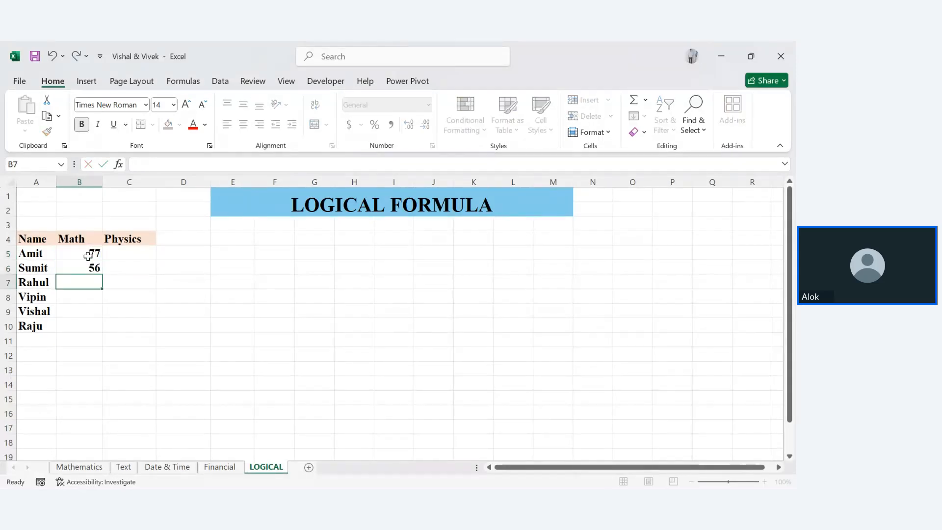
# Step: Enter the Math marks 87, 12, 56 and 91 for the remaining students in B7:B10
pyautogui.write('87')
pyautogui.press('Return')
pyautogui.write('123')
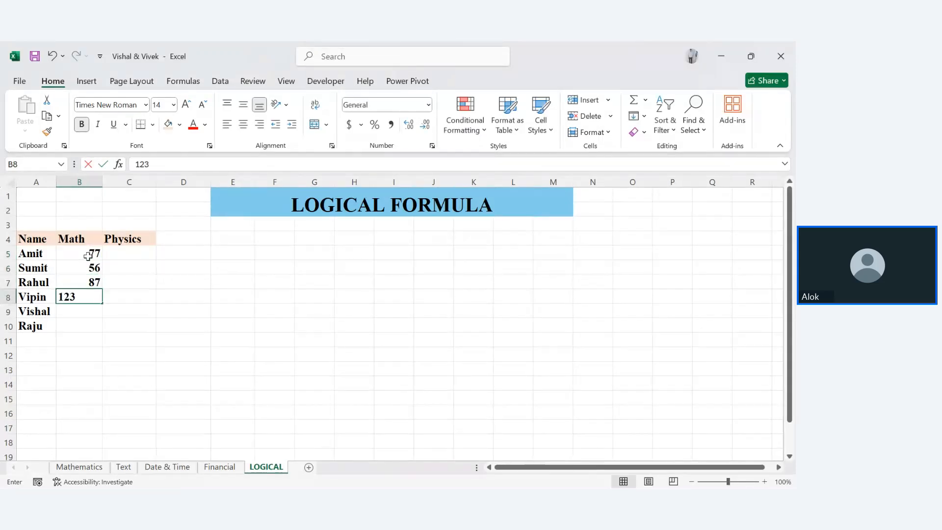
pyautogui.press('BackSpace')
pyautogui.press('Return')
pyautogui.write('56')
pyautogui.press('Return')
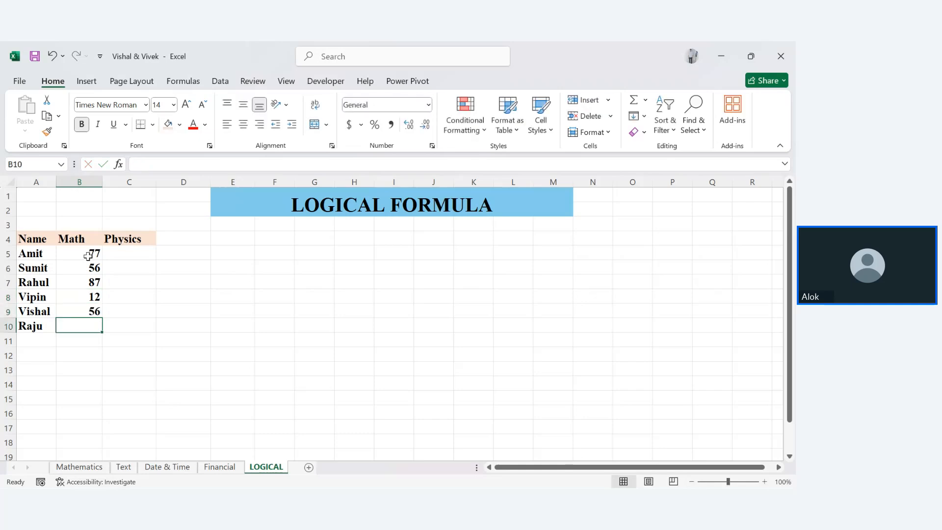
pyautogui.write('99')
pyautogui.press('BackSpace')
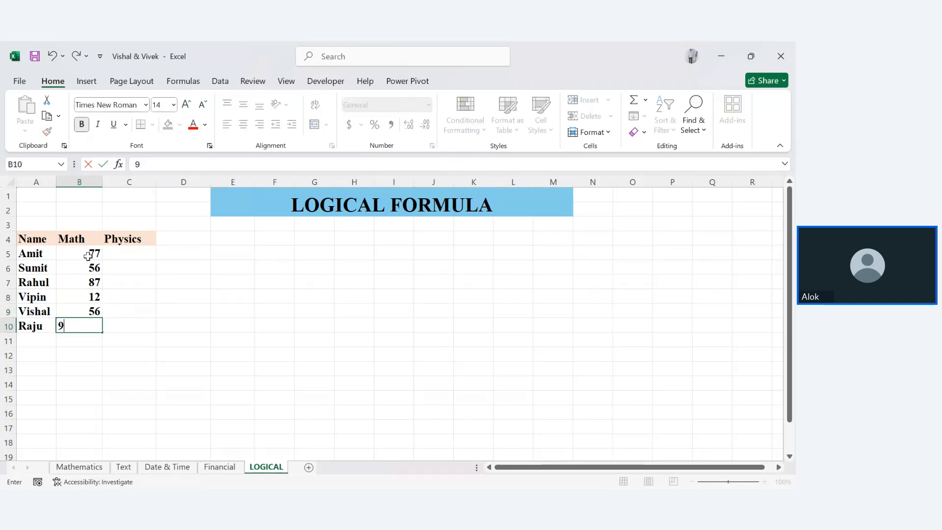
pyautogui.write('1')
pyautogui.press('Return')
# Step: Enter the Physics marks 12, 45 and 76 for the first three students in C5:C7
pyautogui.click(126, 242)
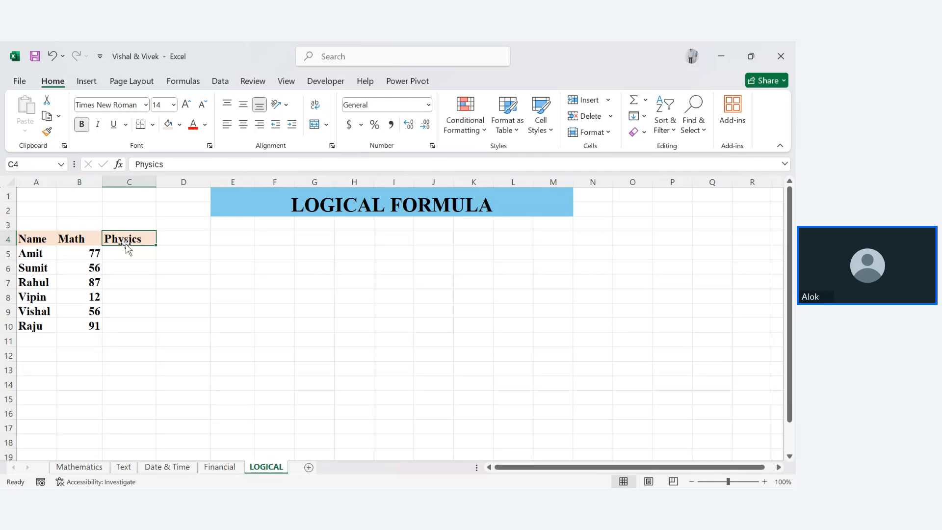
pyautogui.click(127, 252)
pyautogui.write('12')
pyautogui.press('Return')
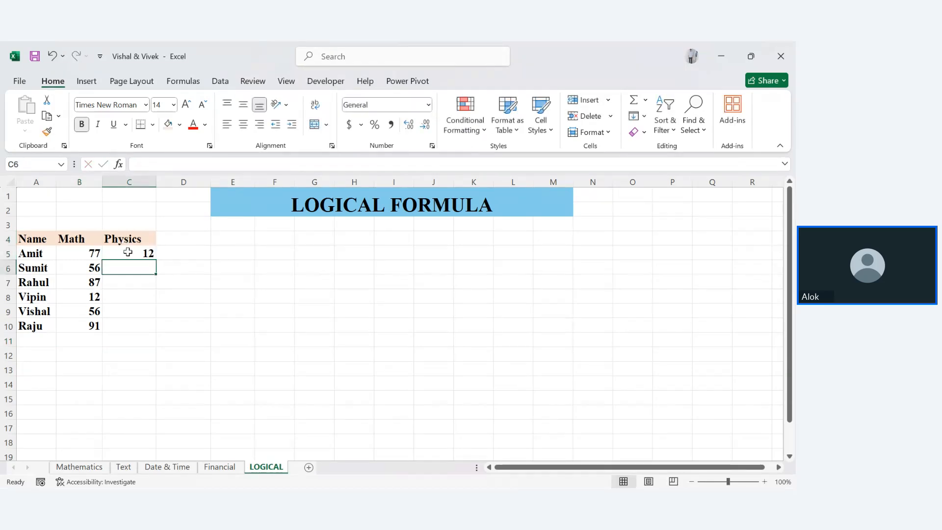
pyautogui.write('45')
pyautogui.press('Return')
pyautogui.write('76')
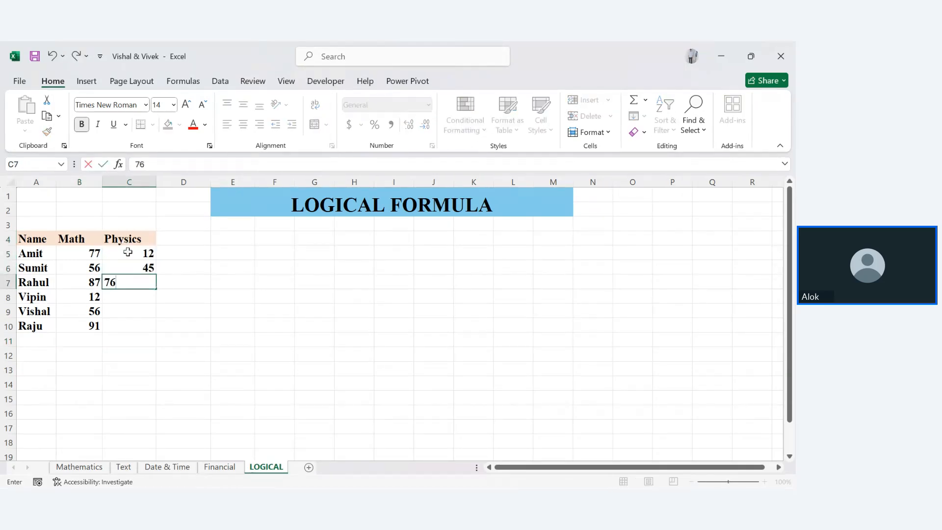
pyautogui.press('Return')
# Step: Enter the Physics marks 98, 12 and 88 for the last three students in C8:C10
pyautogui.write('34')
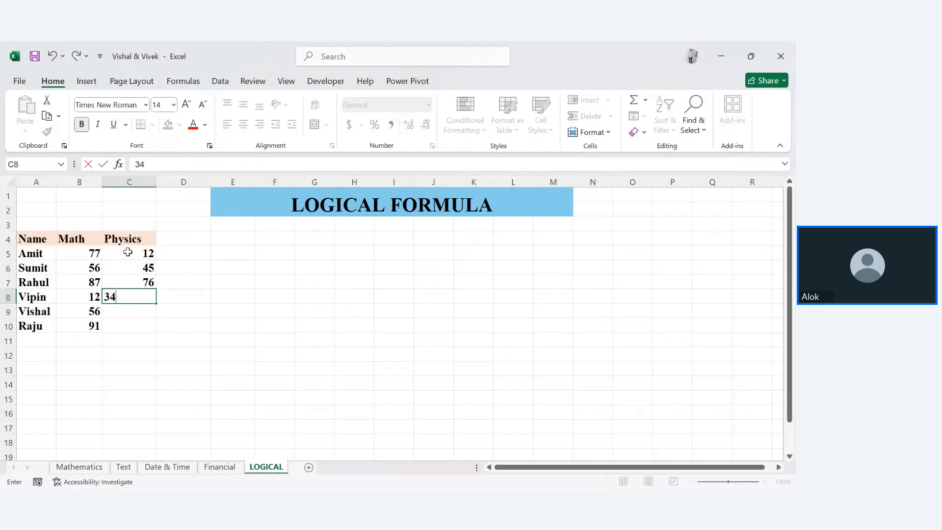
pyautogui.press('BackSpace')
pyautogui.press('BackSpace')
pyautogui.write('98')
pyautogui.press('Return')
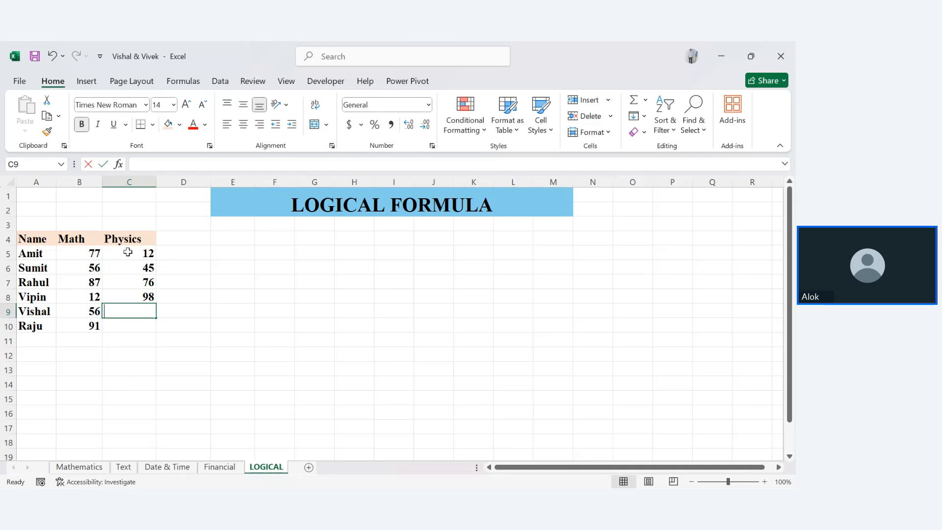
pyautogui.write('12')
pyautogui.press('Return')
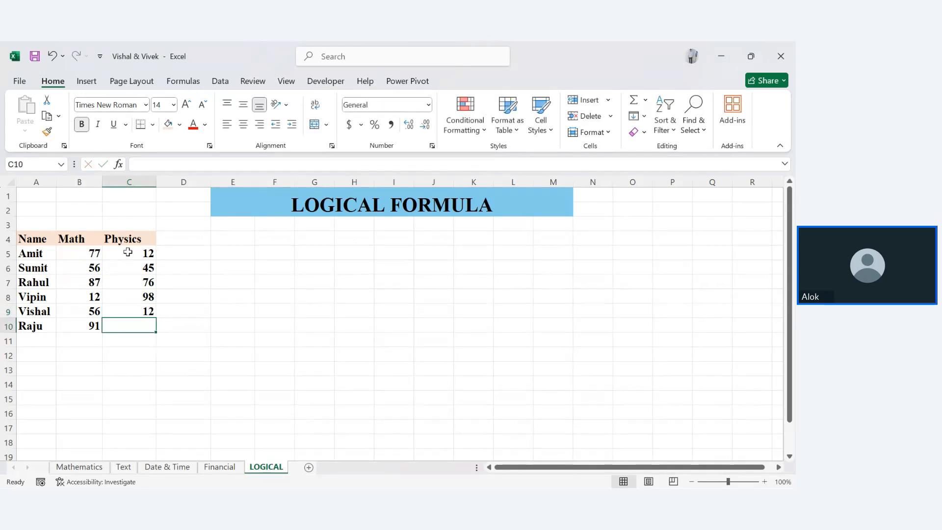
pyautogui.write('887')
pyautogui.press('Return')
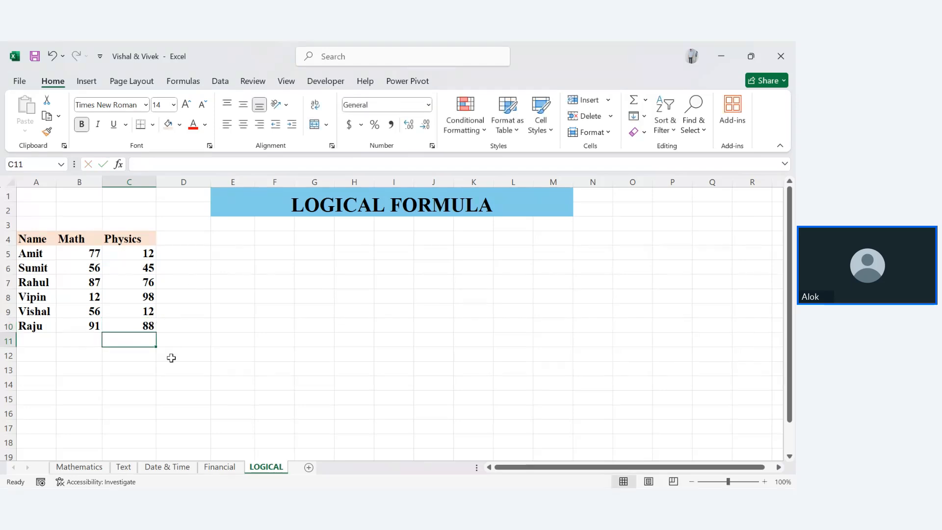
pyautogui.click(86, 264)
pyautogui.click(147, 338)
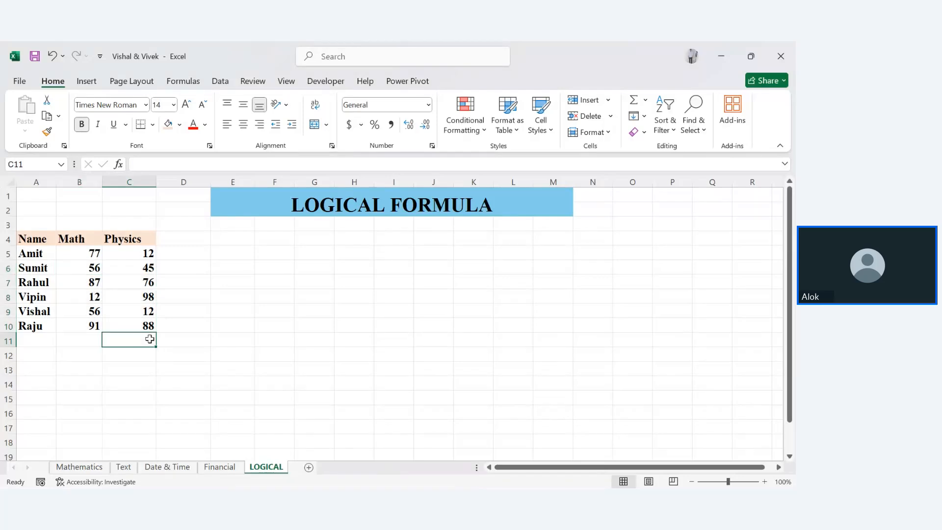
pyautogui.click(185, 235)
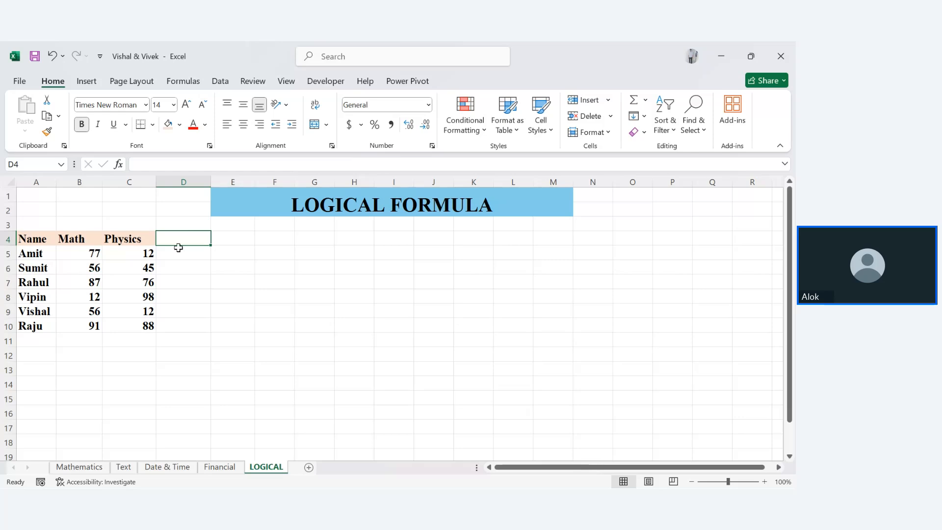
pyautogui.click(104, 368)
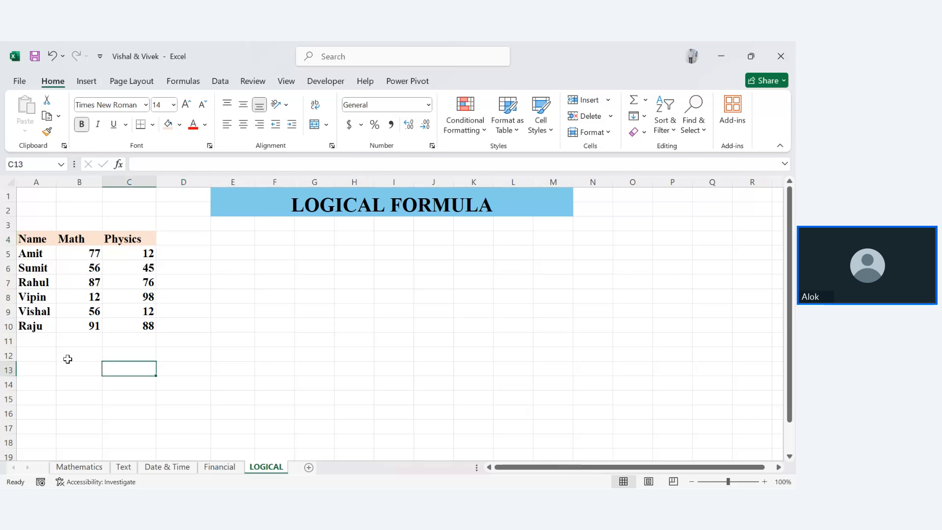
# Step: Enter the logical values TRUE in A13 and FALSE in A14 below the marks table
pyautogui.click(42, 370)
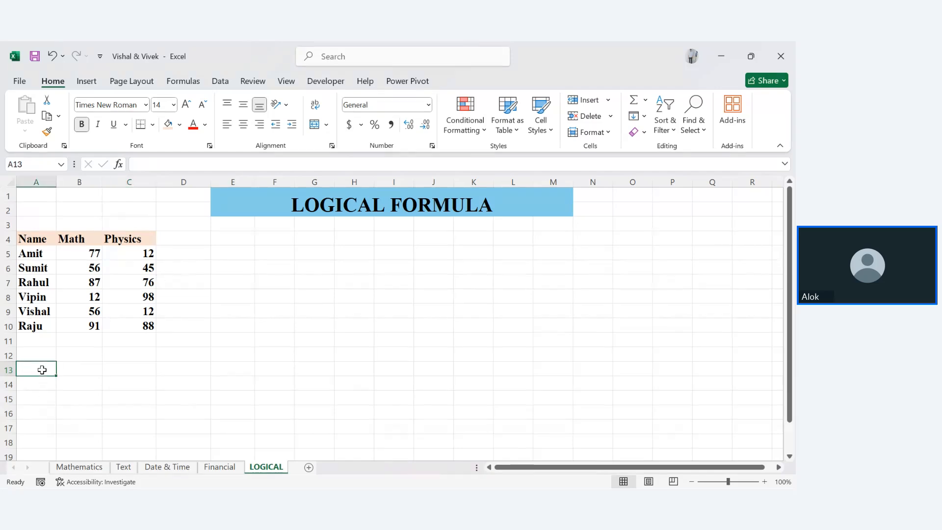
pyautogui.write('true')
pyautogui.press('Return')
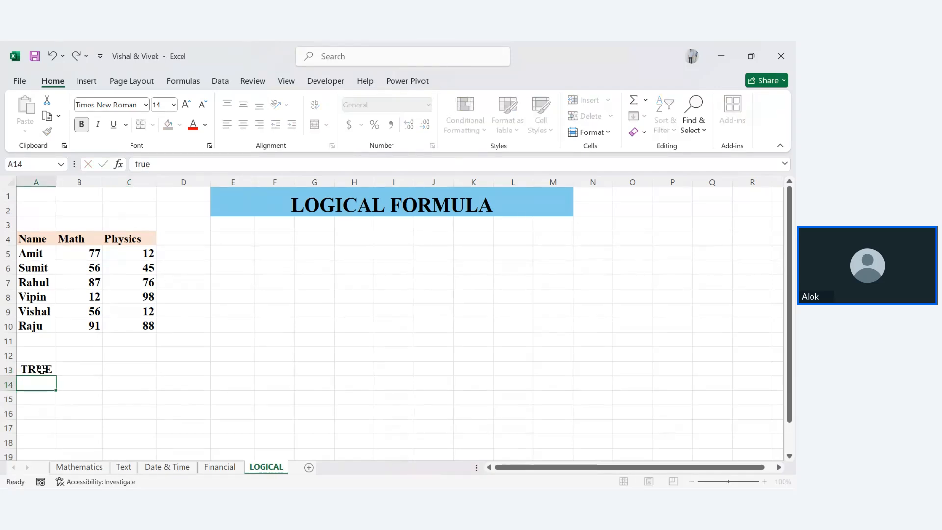
pyautogui.write('false')
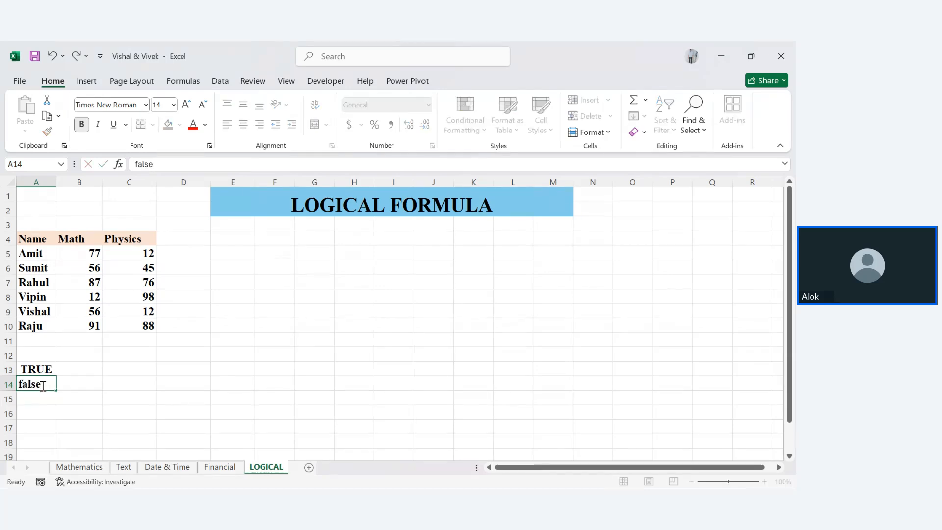
pyautogui.press('Return')
# Step: Enter the comparison formula =10>23 in B13
pyautogui.click(76, 367)
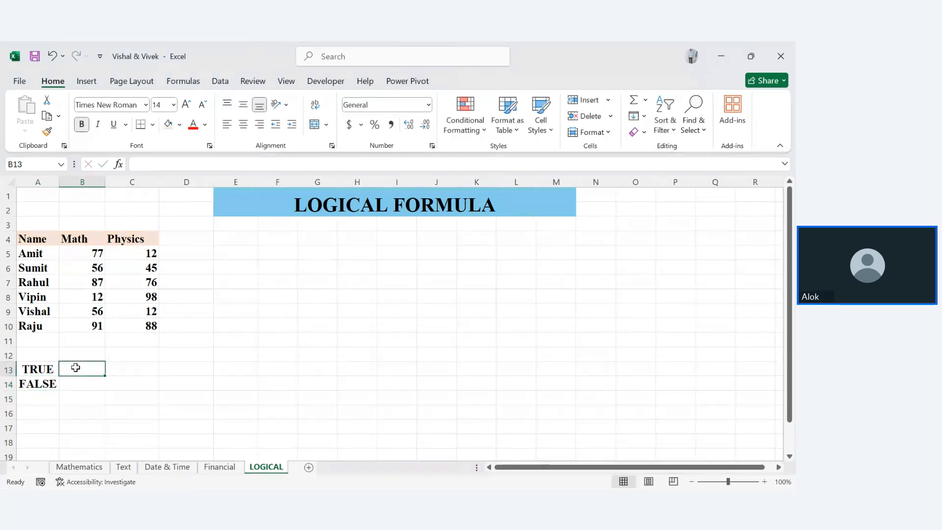
pyautogui.write('=')
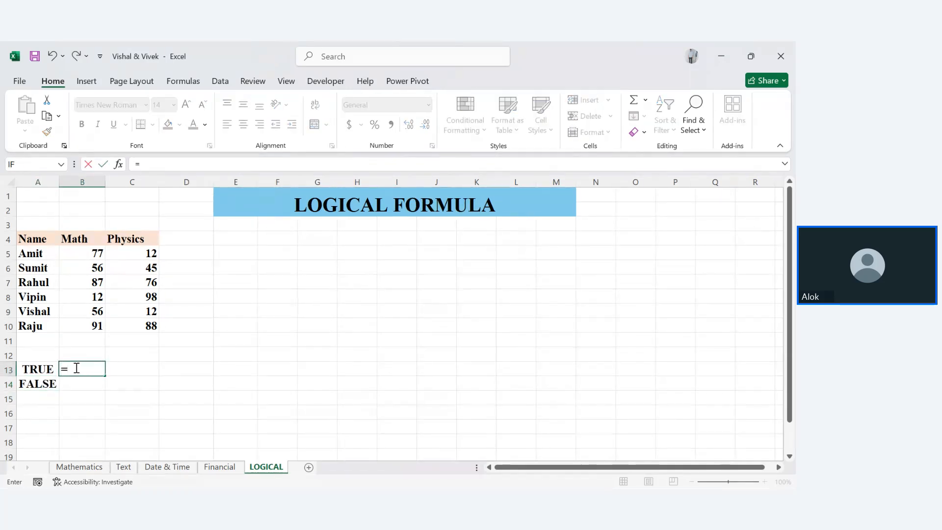
pyautogui.write('10>23')
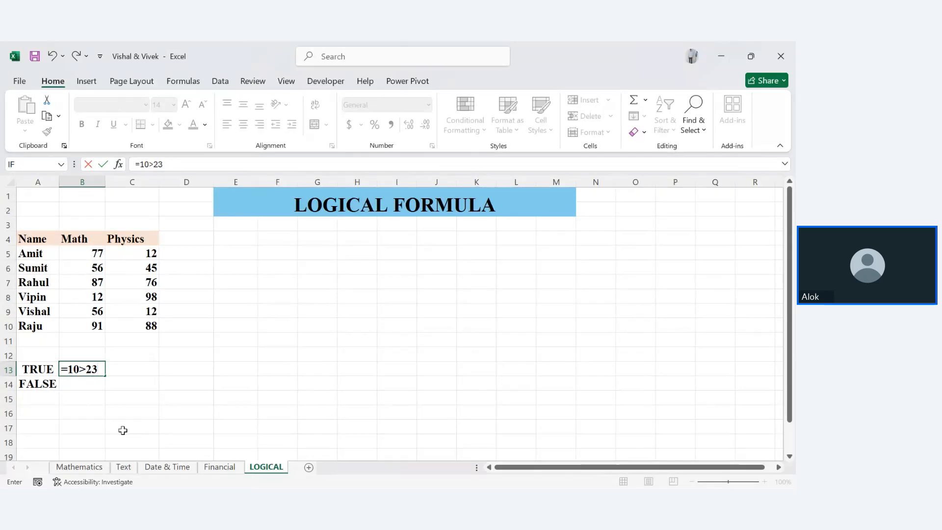
pyautogui.press('Return')
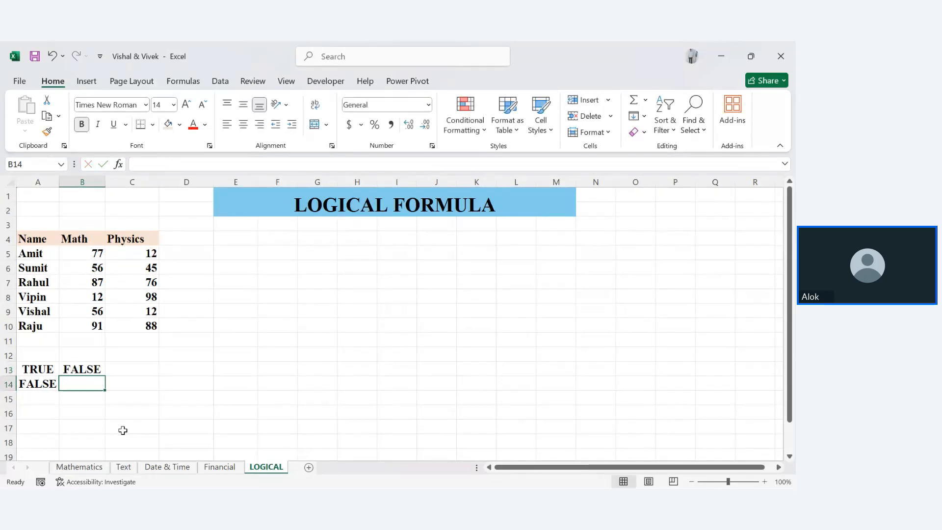
# Step: Enter the comparison formula =10<23 in B14
pyautogui.write('10')
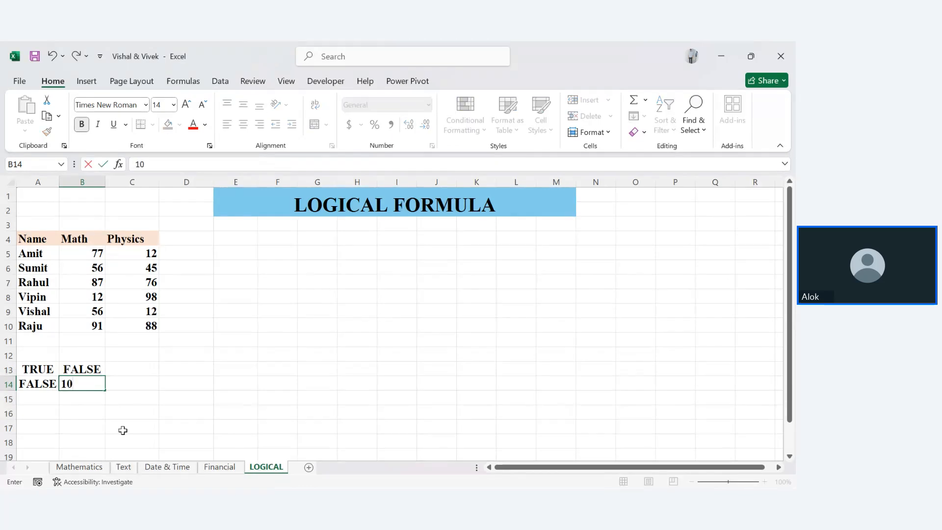
pyautogui.write('<23')
pyautogui.press('Return')
pyautogui.click(63, 384)
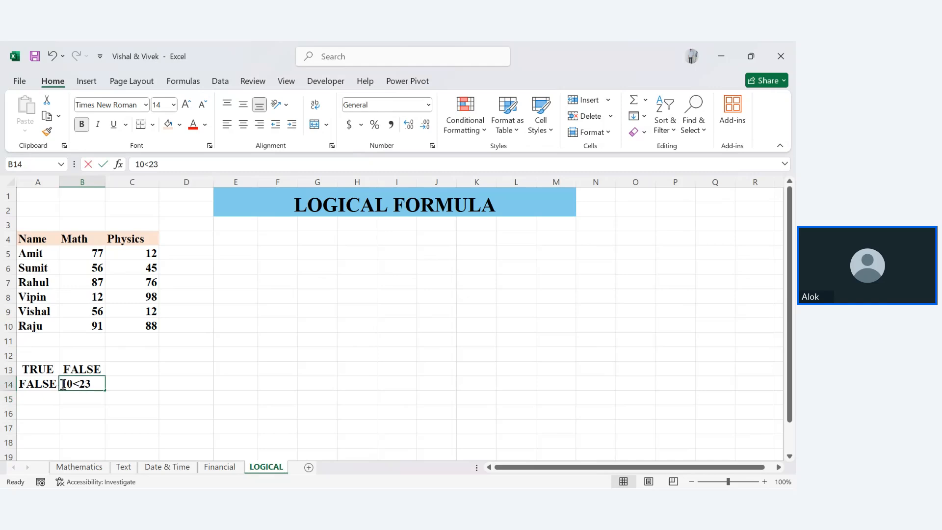
pyautogui.doubleClick(63, 384)
pyautogui.write('=')
pyautogui.press('Return')
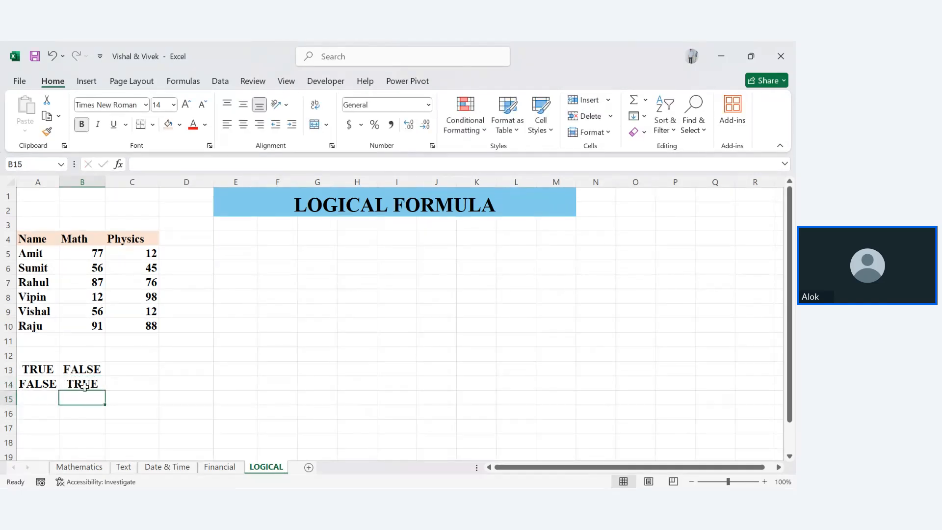
# Step: Review the comparison formulas in B13 and B14, then clear the contents of B12:B17
pyautogui.click(82, 375)
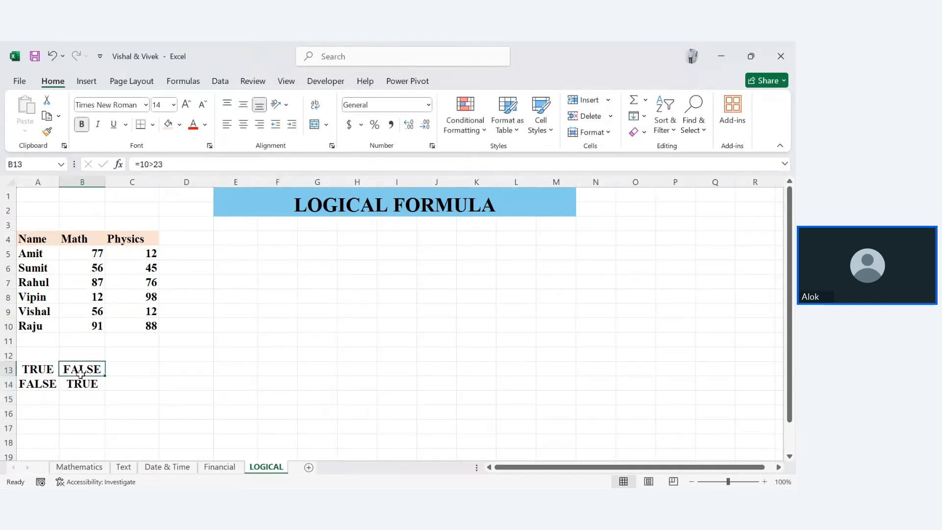
pyautogui.moveTo(140, 164); pyautogui.dragTo(167, 164)
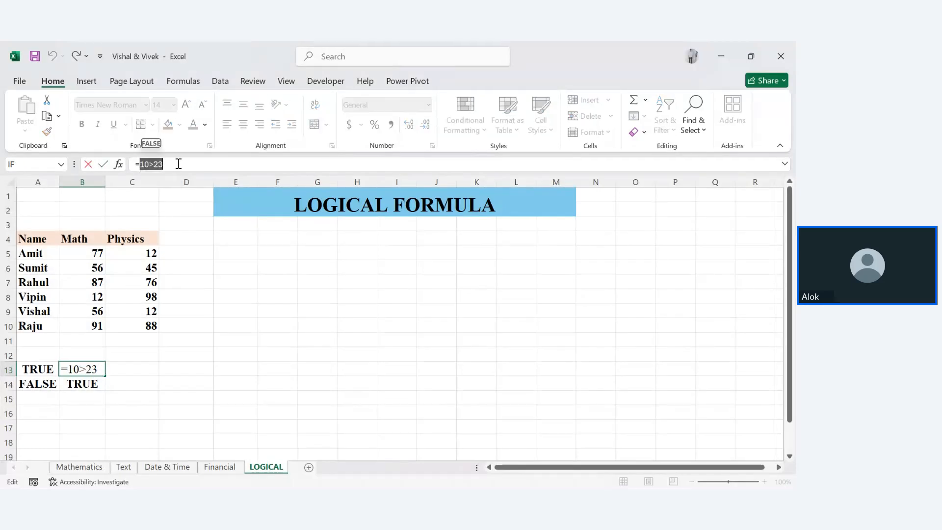
pyautogui.press('Return')
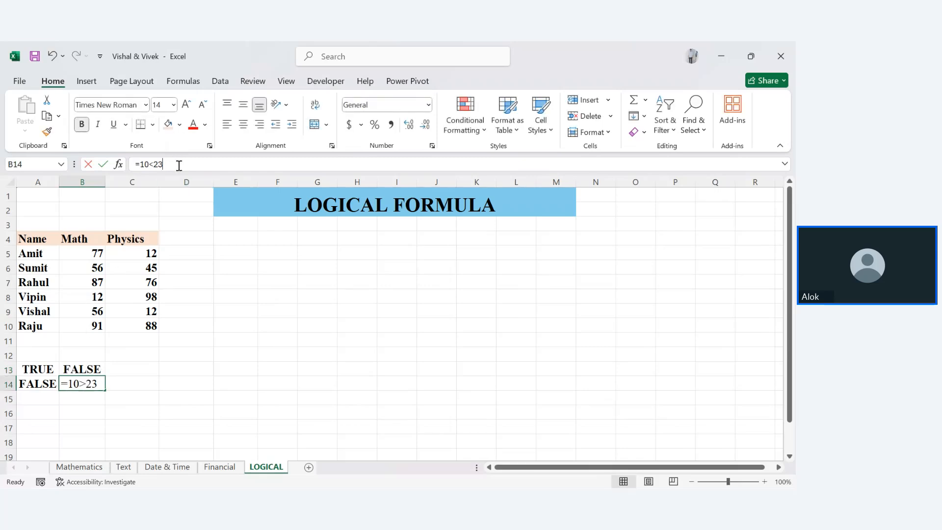
pyautogui.moveTo(179, 163); pyautogui.dragTo(119, 161)
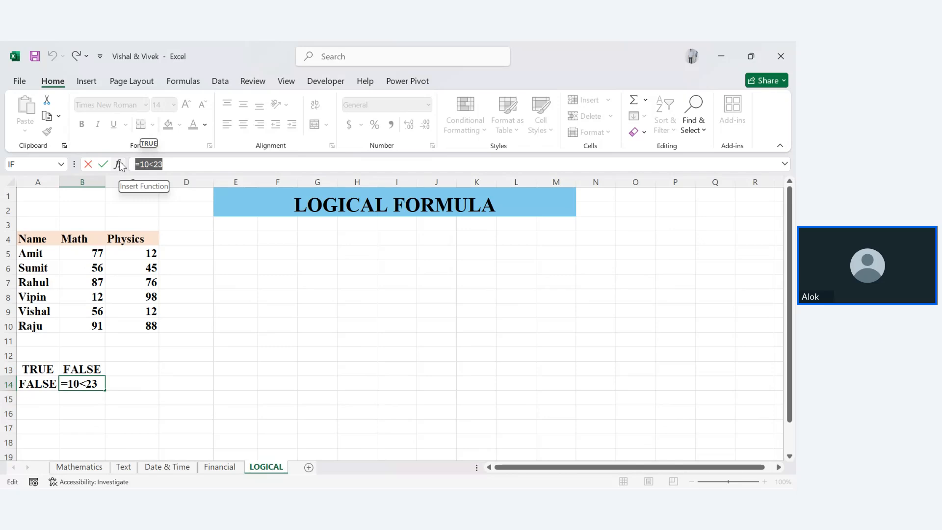
pyautogui.press('Return')
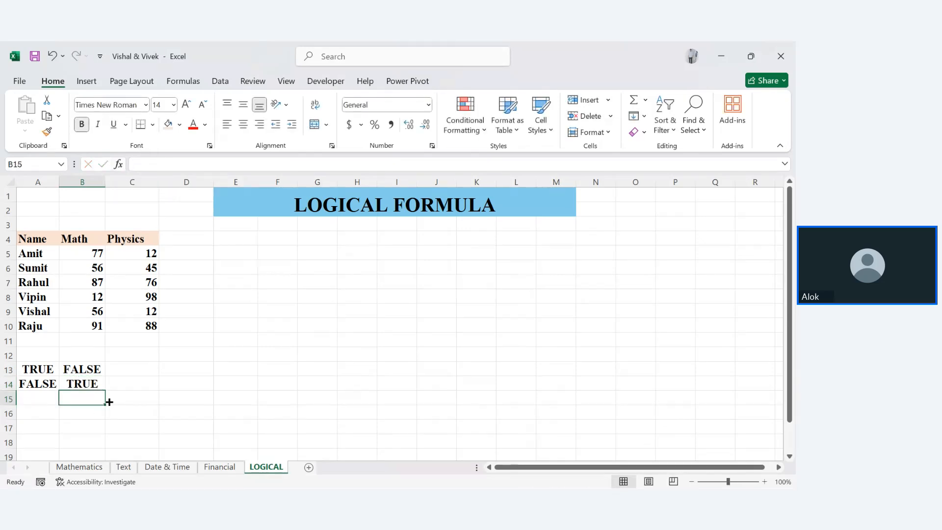
pyautogui.moveTo(82, 355); pyautogui.dragTo(90, 429)
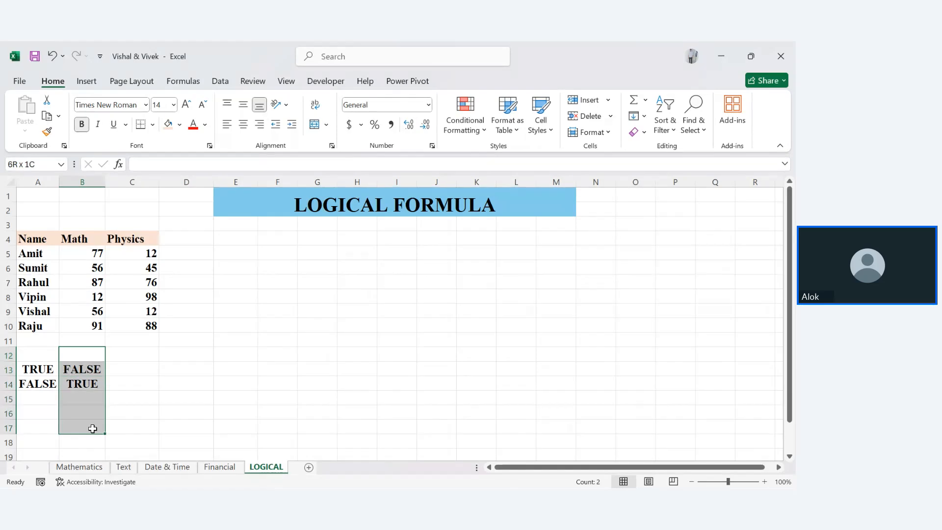
pyautogui.press('Delete')
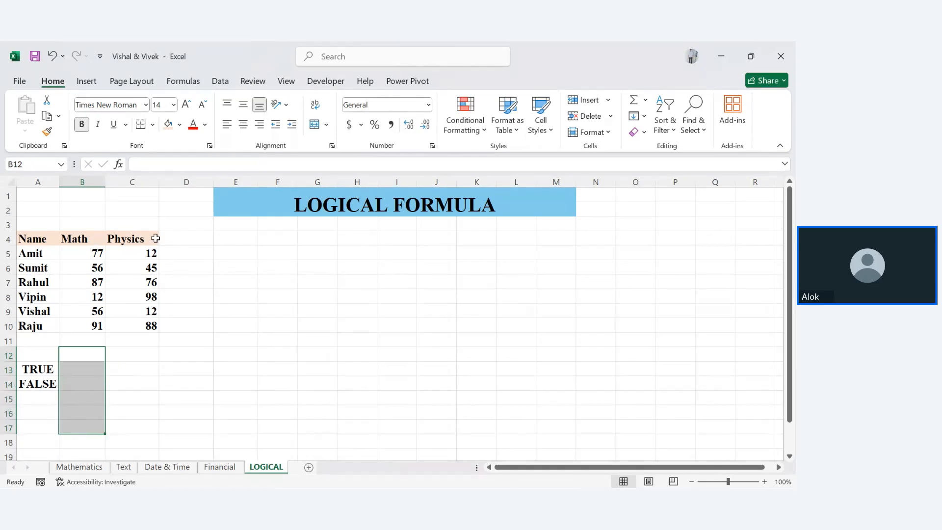
# Step: Enter the column heading "ture/false" in D4, beside the Physics heading
pyautogui.click(184, 240)
pyautogui.write('tu')
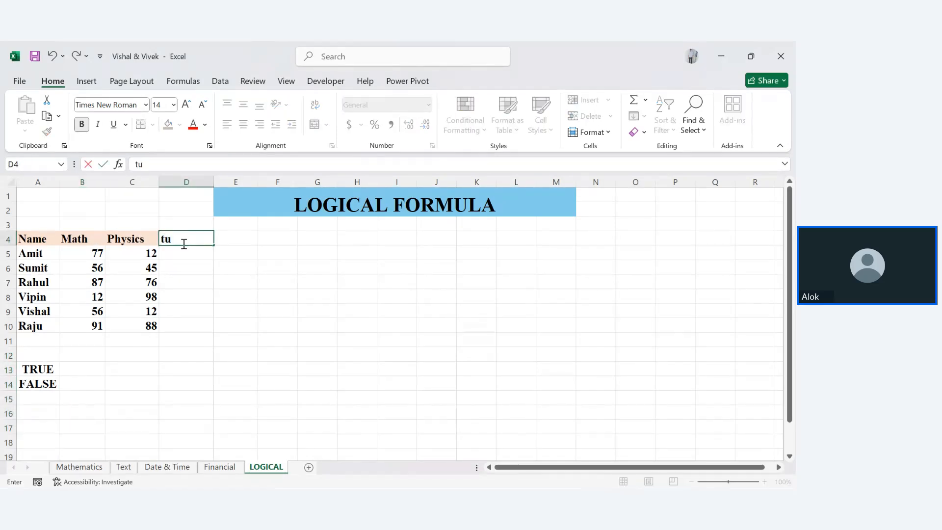
pyautogui.write('re/faks')
pyautogui.write('lse')
pyautogui.press('Return')
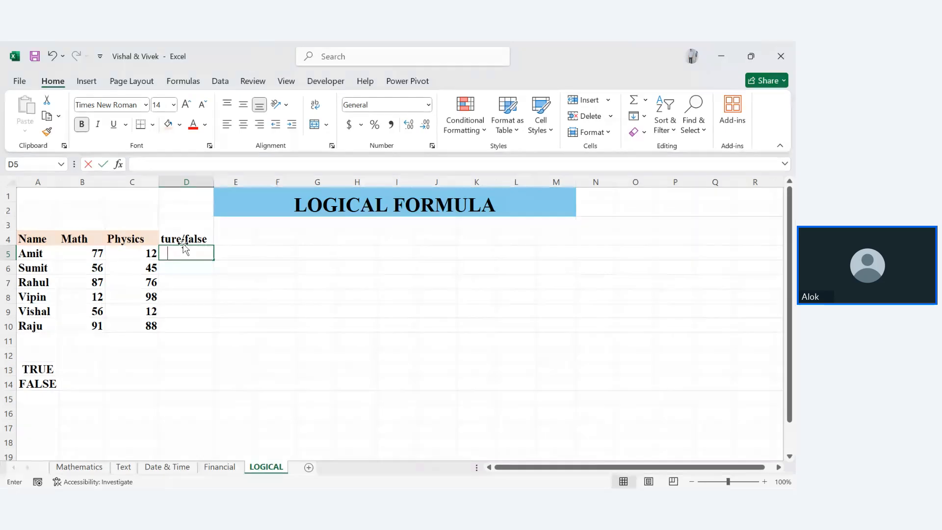
# Step: Enter =B5>33 in D5 to test the first Math mark and fill the formula down to D10
pyautogui.write('=')
pyautogui.click(98, 254)
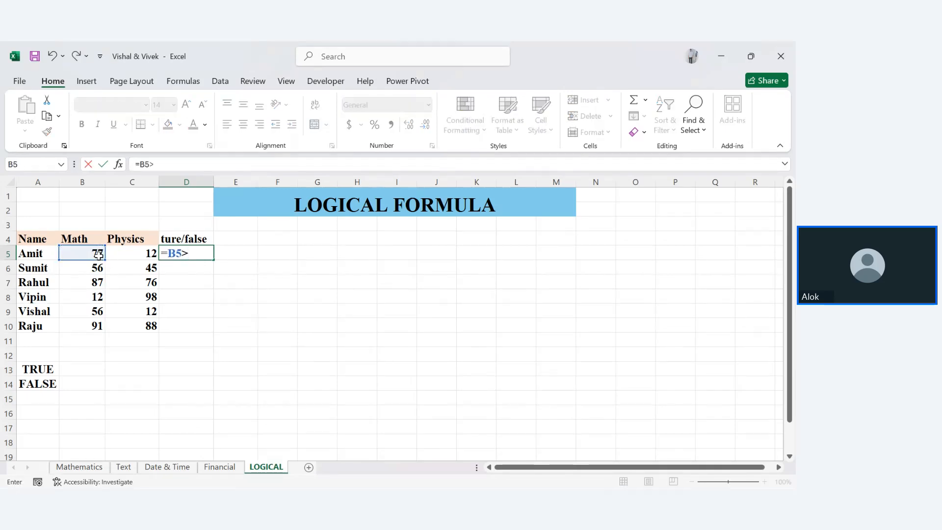
pyautogui.write('>33')
pyautogui.press('Return')
pyautogui.click(204, 254)
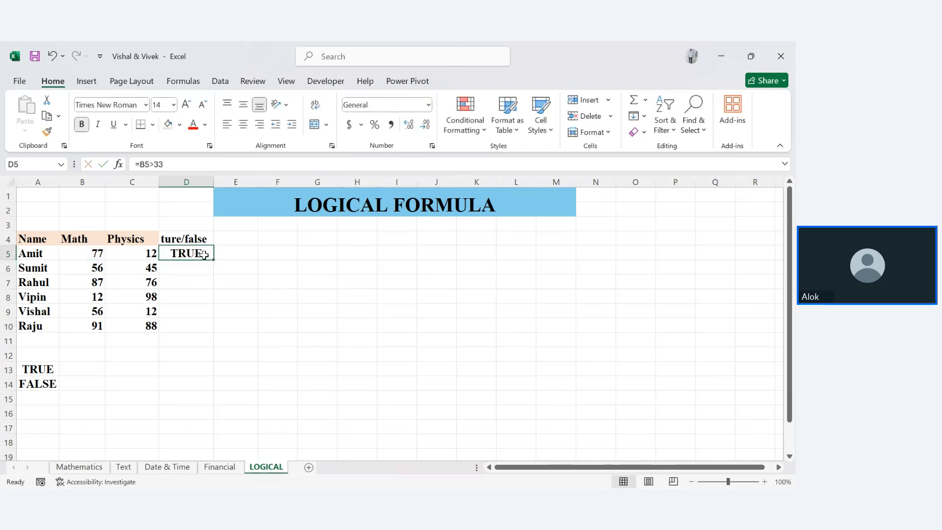
pyautogui.moveTo(214, 259); pyautogui.dragTo(221, 326)
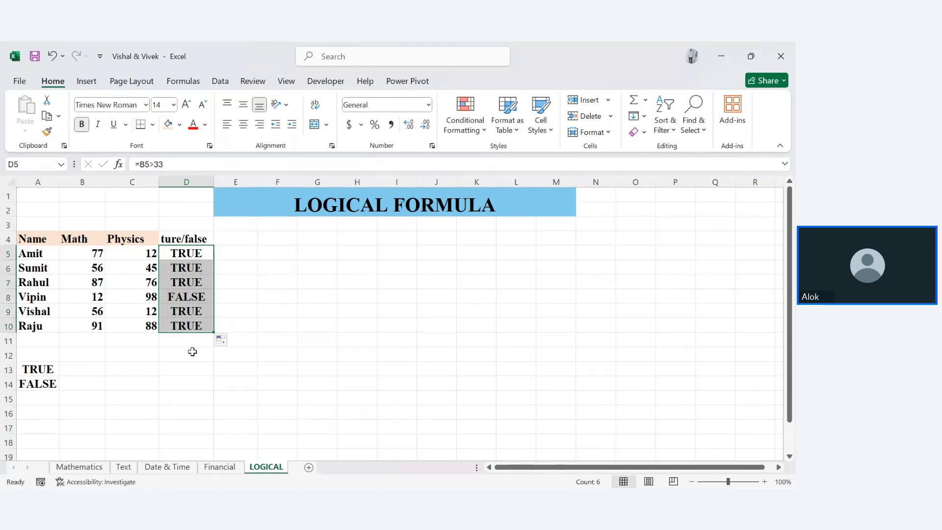
pyautogui.click(180, 299)
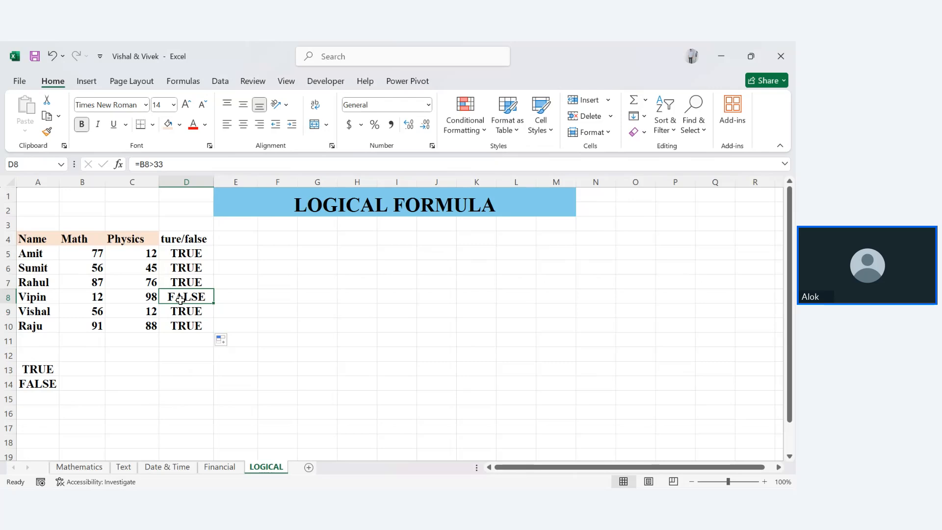
# Step: Fill the D4 heading cell with yellow
pyautogui.click(188, 241)
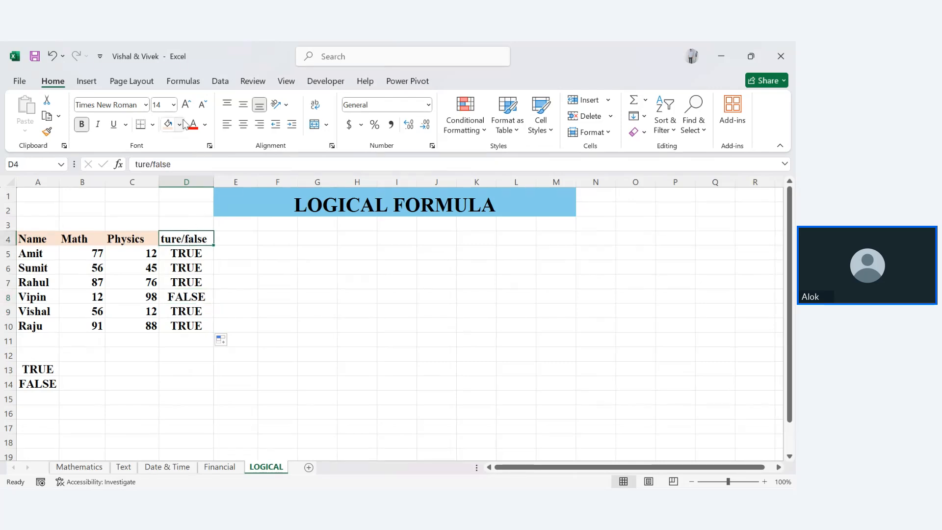
pyautogui.click(180, 124)
pyautogui.click(199, 240)
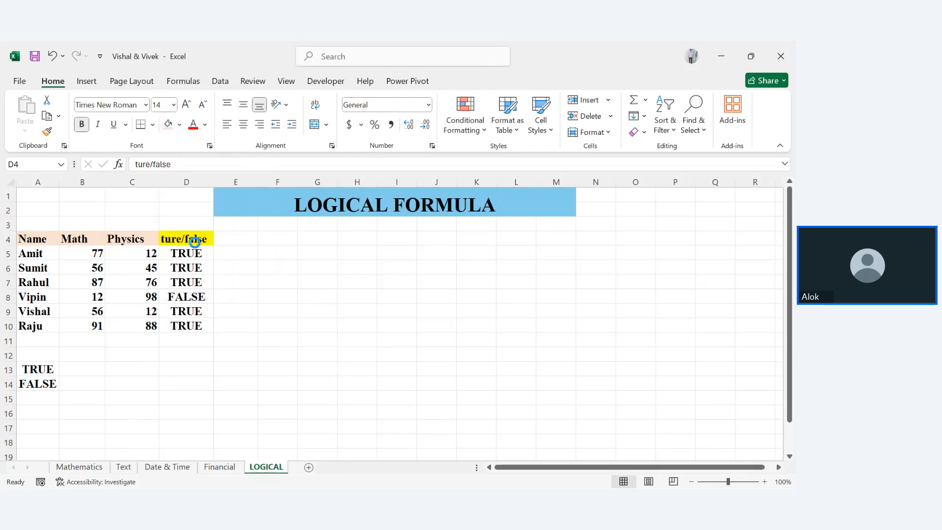
pyautogui.click(227, 399)
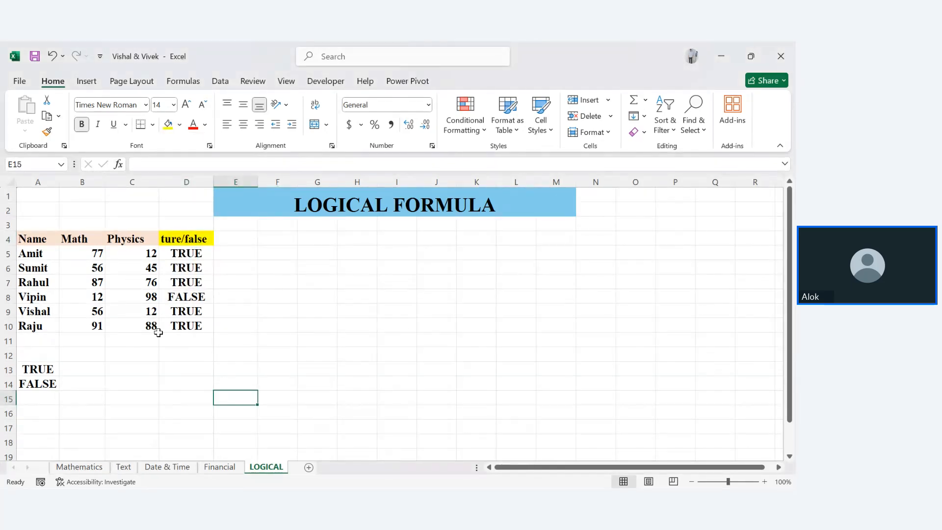
# Step: Enter the heading "And" in E4 with yellow fill, and apply red font to both E4 and D4
pyautogui.click(233, 243)
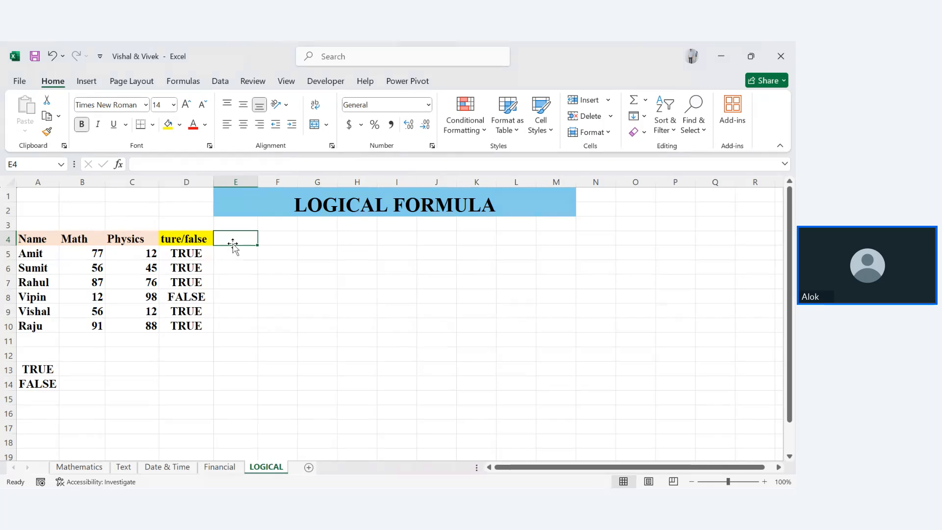
pyautogui.write('And')
pyautogui.press('Return')
pyautogui.click(233, 241)
pyautogui.click(168, 125)
pyautogui.click(192, 124)
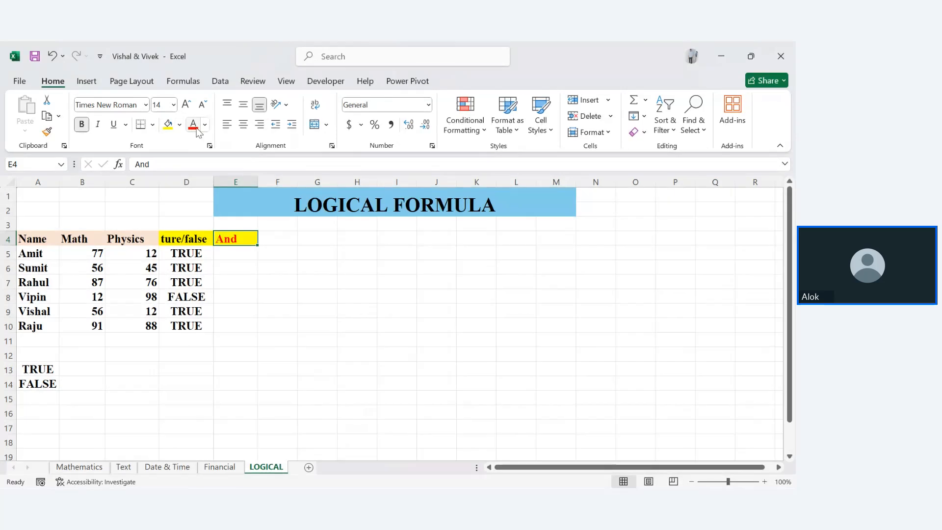
pyautogui.click(189, 239)
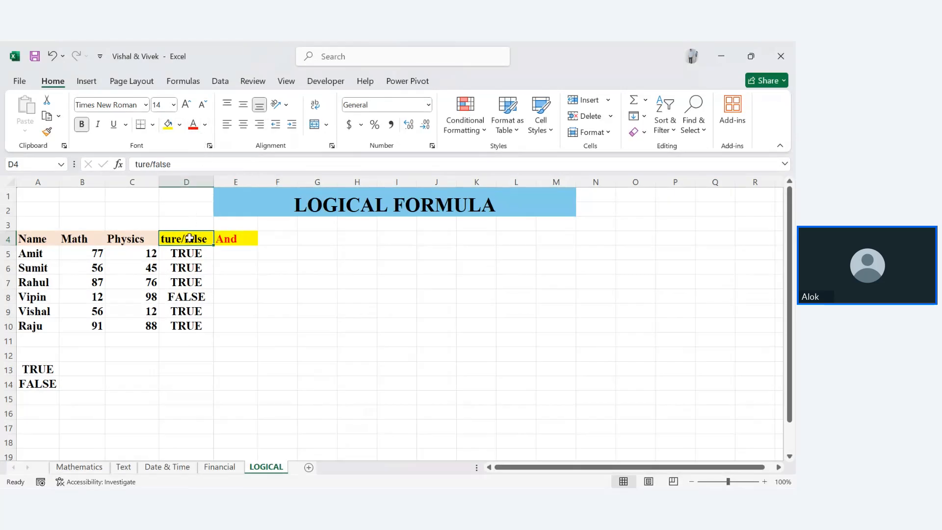
pyautogui.click(192, 125)
# Step: Enter =AND(B5>33) in E5 and fill the formula down to E10
pyautogui.click(227, 256)
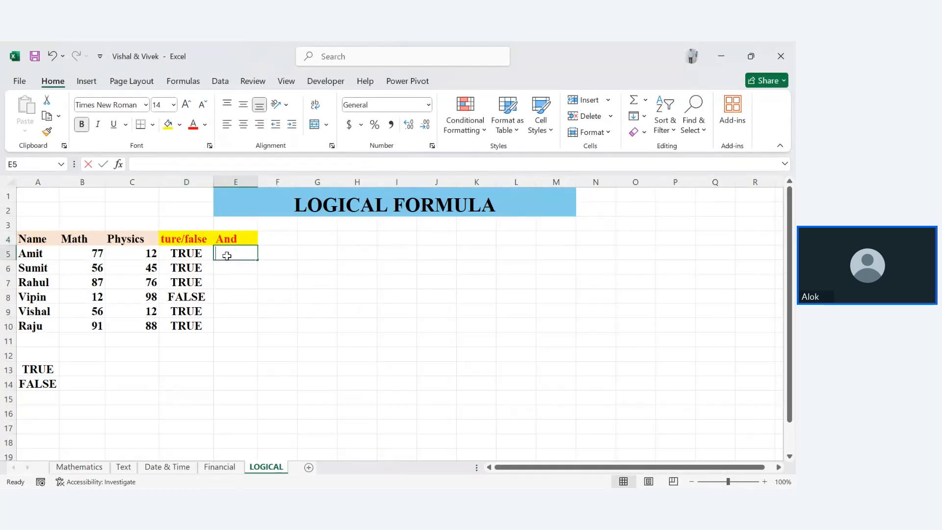
pyautogui.write('=and')
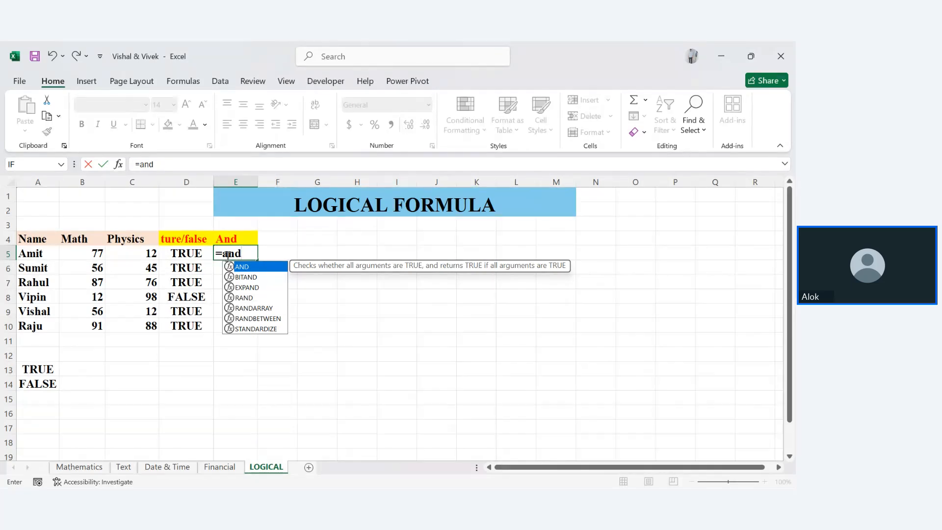
pyautogui.press('Tab')
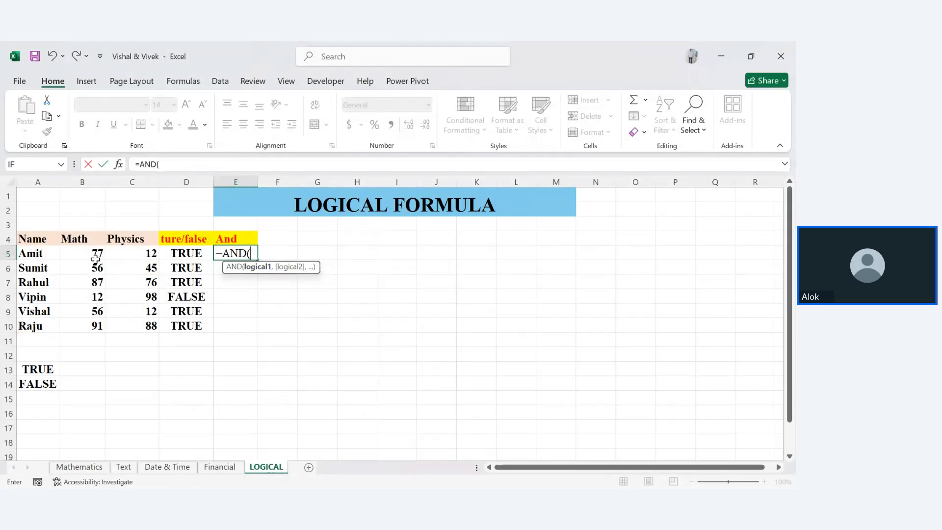
pyautogui.click(95, 255)
pyautogui.write('>33')
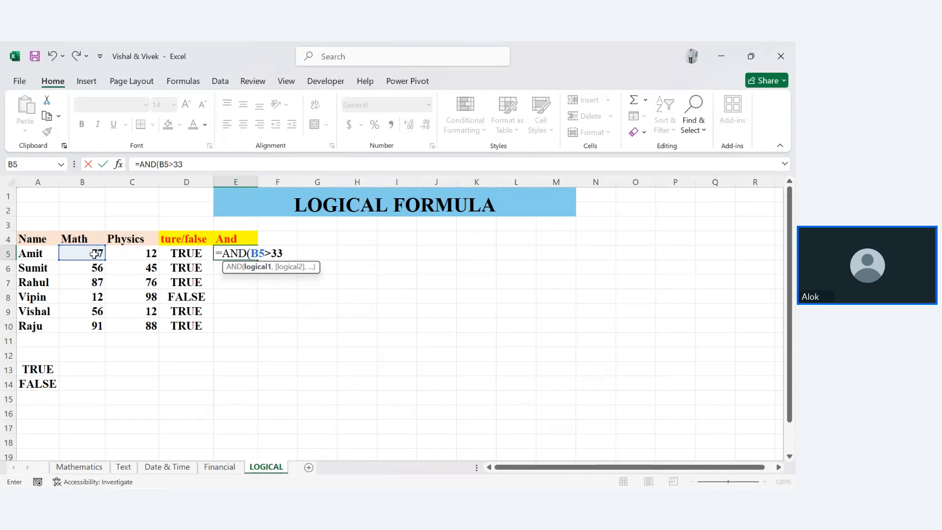
pyautogui.press('Return')
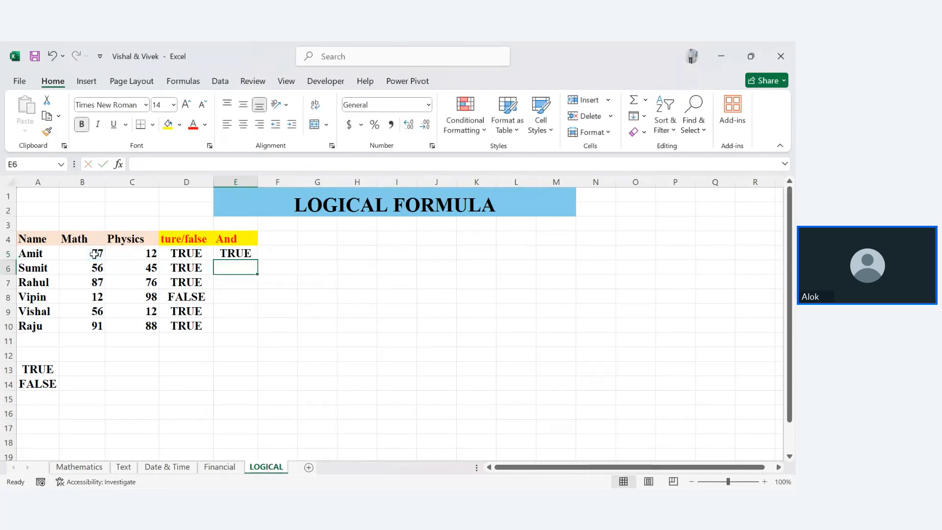
pyautogui.click(235, 256)
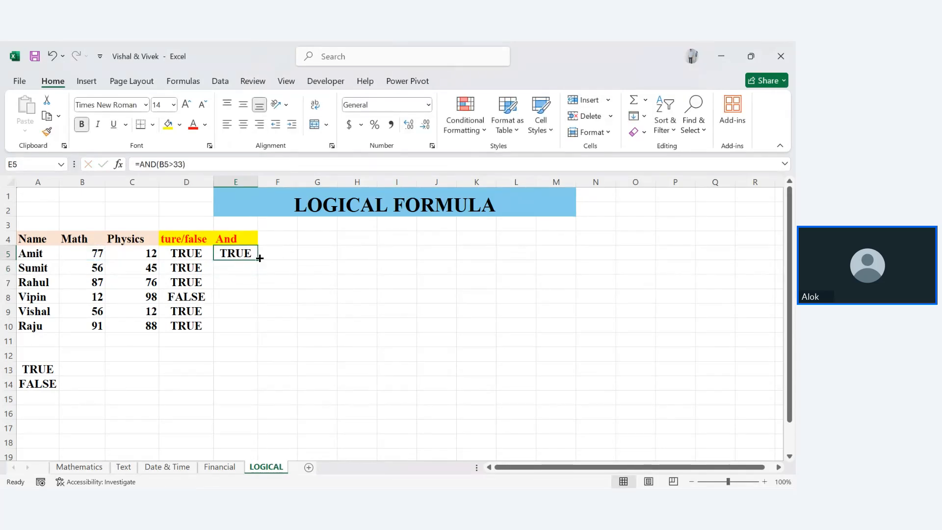
pyautogui.moveTo(258, 259); pyautogui.dragTo(263, 328)
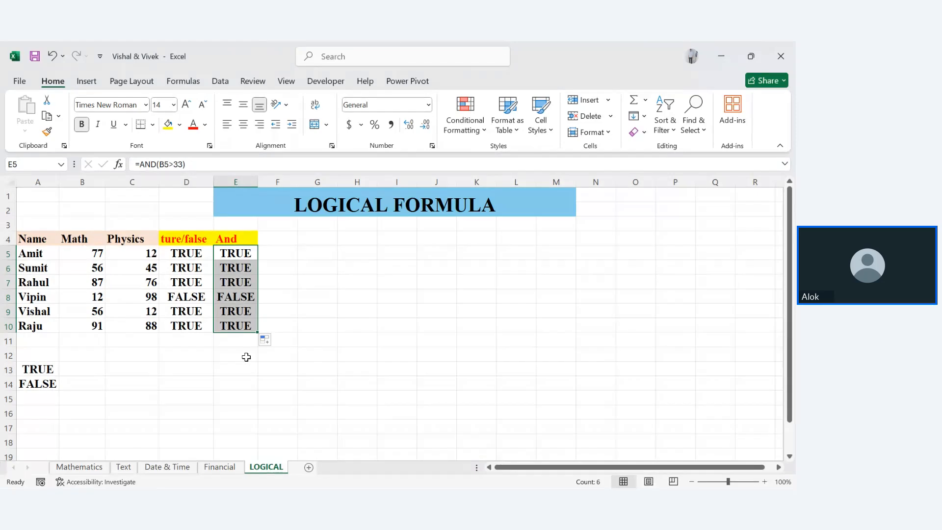
# Step: Enter the heading "And" in F4
pyautogui.click(268, 238)
pyautogui.write('And')
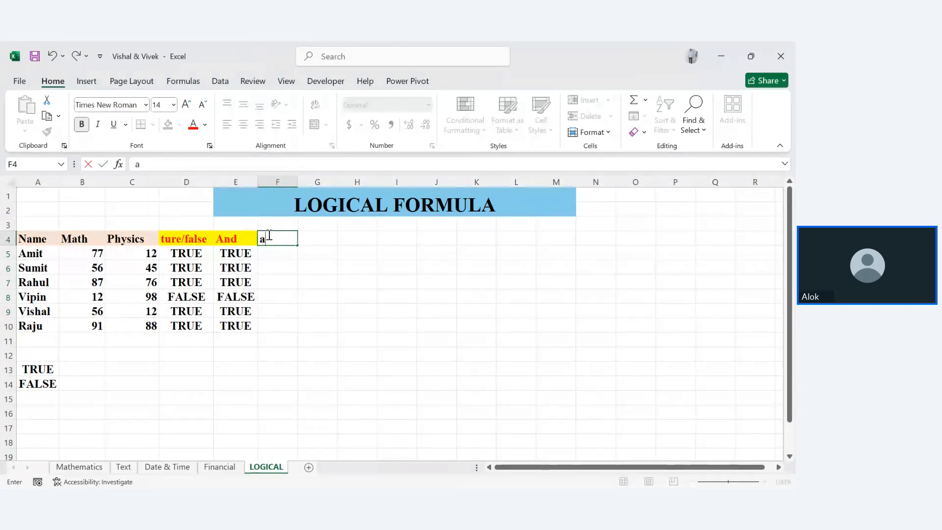
pyautogui.press('Return')
pyautogui.write('=an')
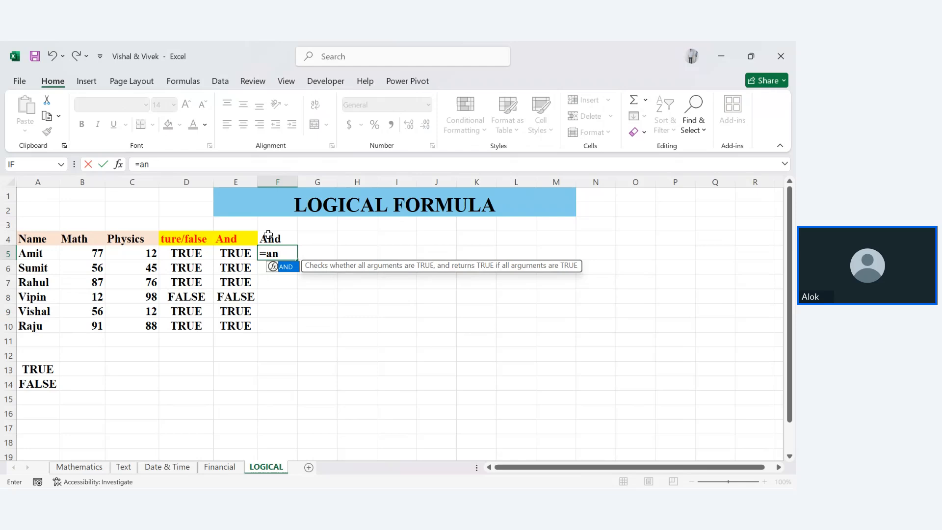
pyautogui.press('Tab')
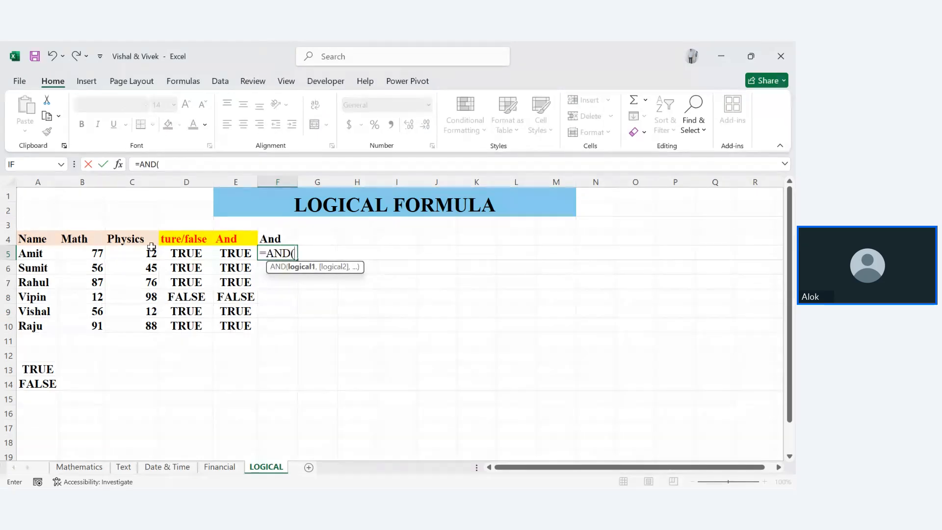
pyautogui.click(86, 255)
pyautogui.write('>')
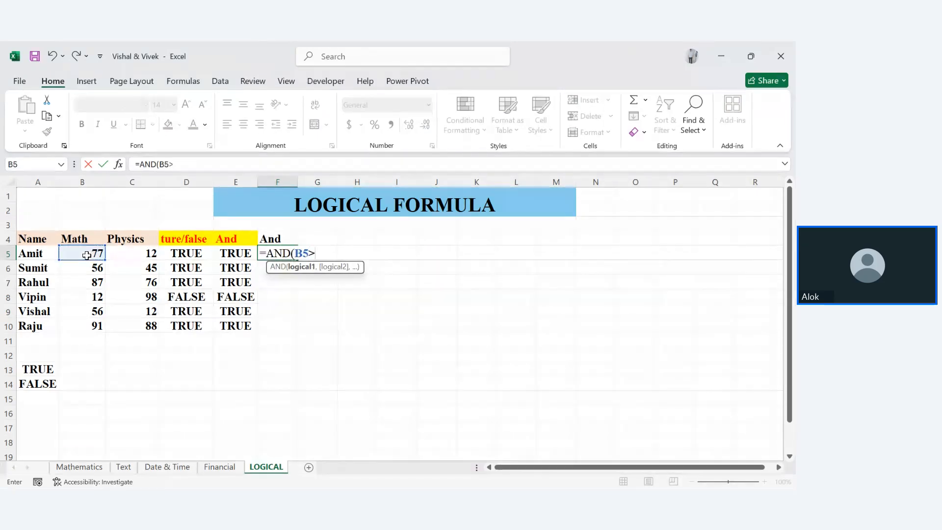
pyautogui.write('33,')
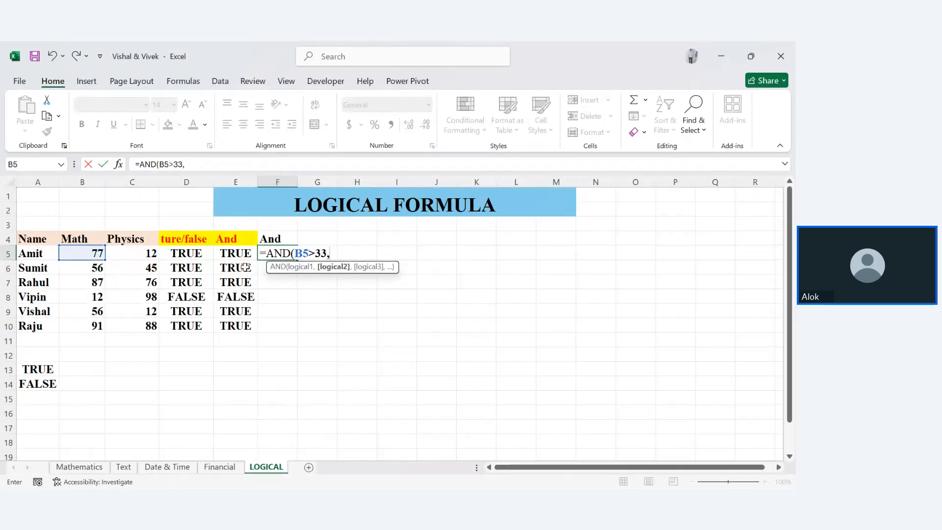
pyautogui.press('BackSpace')
pyautogui.press('BackSpace')
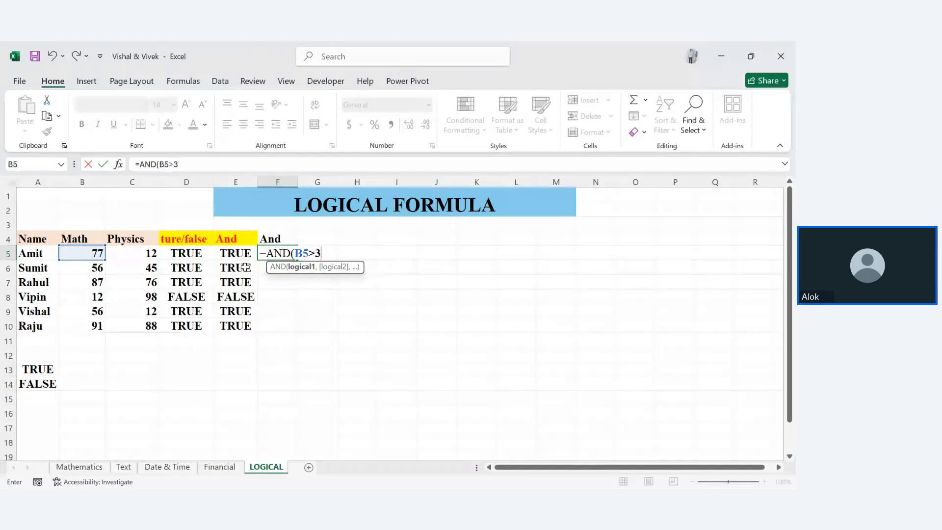
pyautogui.press('BackSpace')
pyautogui.press('BackSpace')
pyautogui.press('BackSpace')
pyautogui.press('BackSpace')
pyautogui.press('BackSpace')
pyautogui.press('BackSpace')
pyautogui.press('BackSpace')
pyautogui.press('BackSpace')
pyautogui.press('Return')
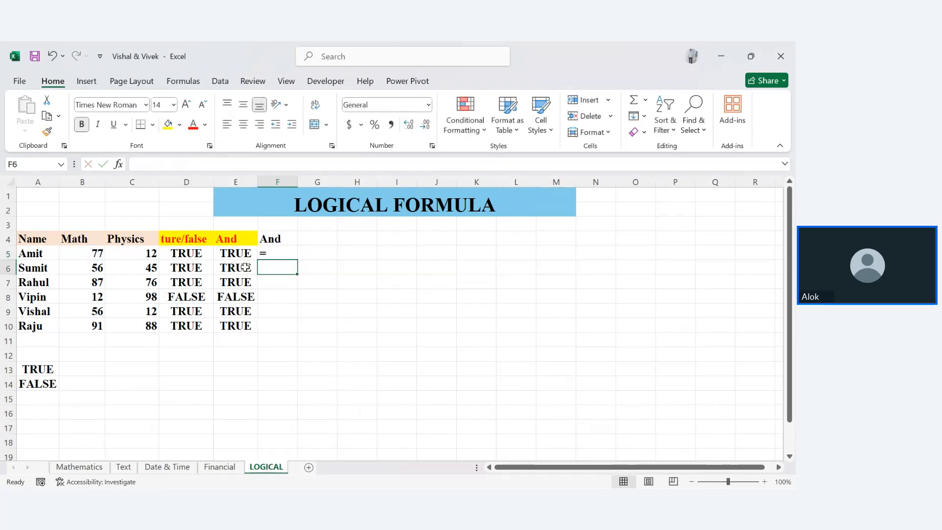
# Step: Open the AND formula in E5 to review its condition, leaving it as it is
pyautogui.click(245, 267)
pyautogui.press('Up')
pyautogui.press('Up')
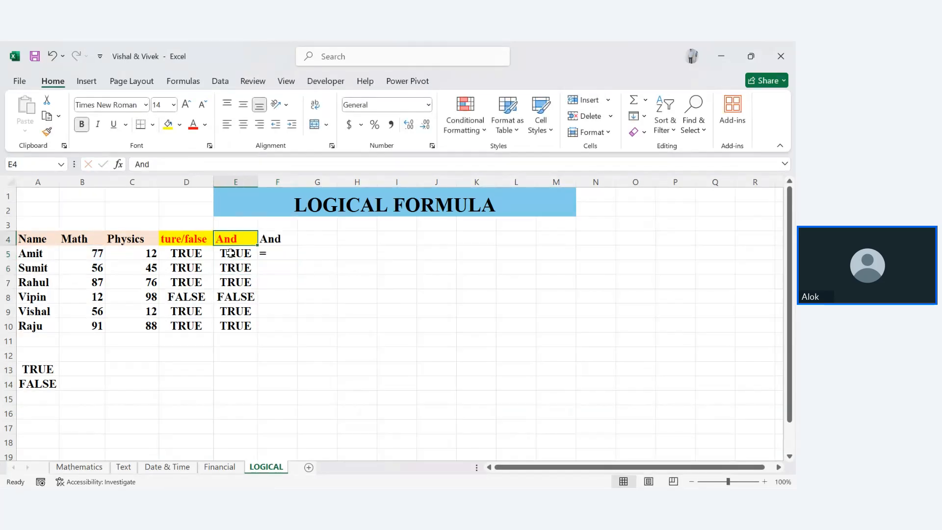
pyautogui.doubleClick(230, 253)
pyautogui.click(278, 254)
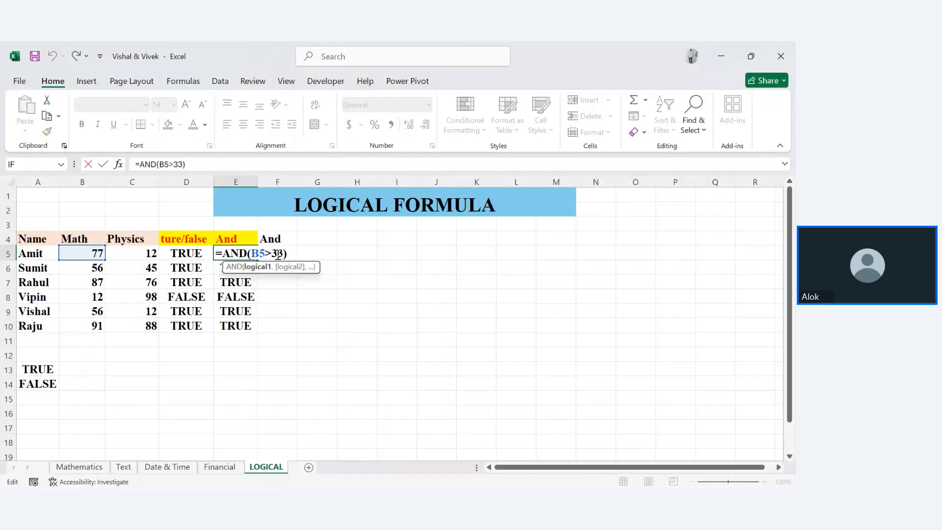
pyautogui.press('Return')
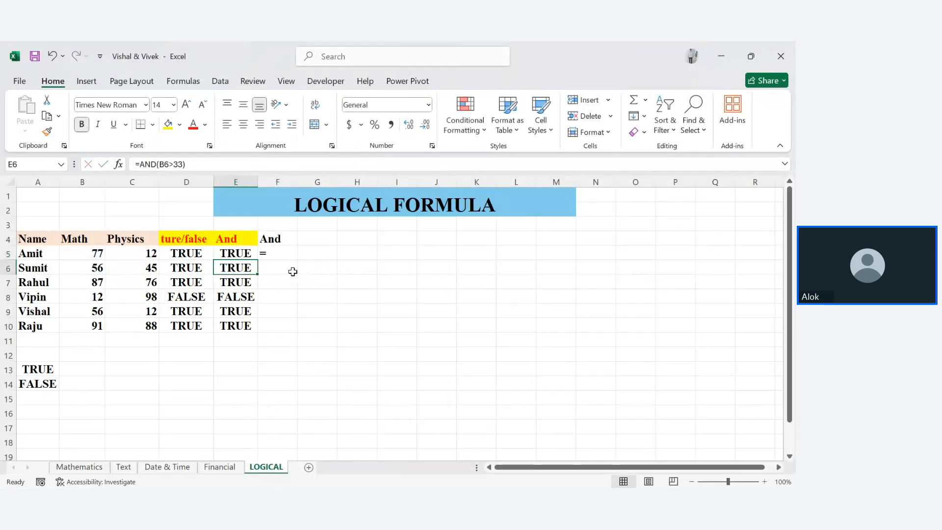
# Step: Enter =AND(B5>33,C5>33) in F5 to test both the Math and Physics marks
pyautogui.click(288, 257)
pyautogui.write('=')
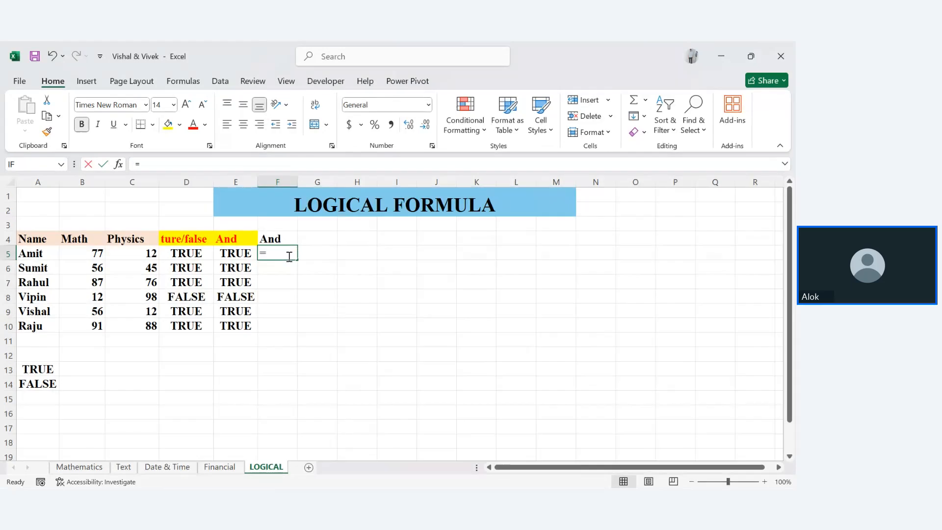
pyautogui.write('AND(')
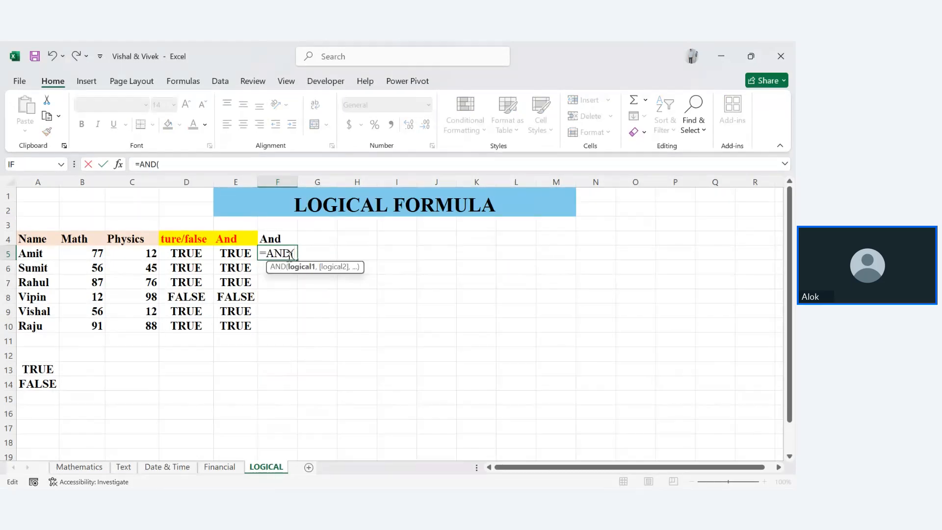
pyautogui.click(87, 257)
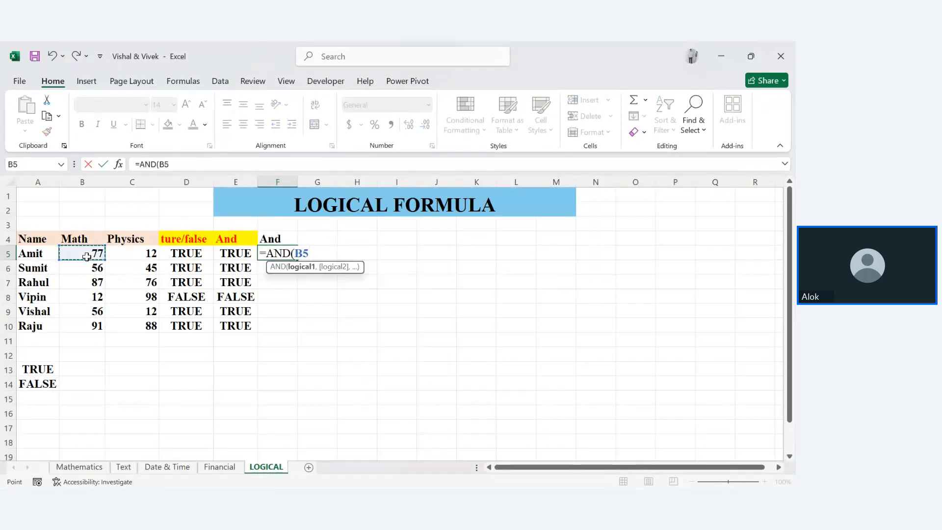
pyautogui.write('>33')
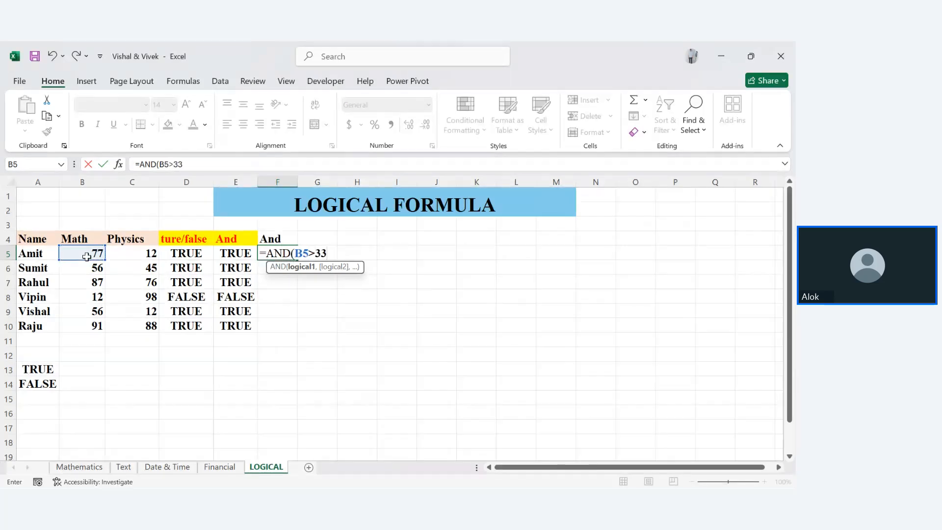
pyautogui.write(',')
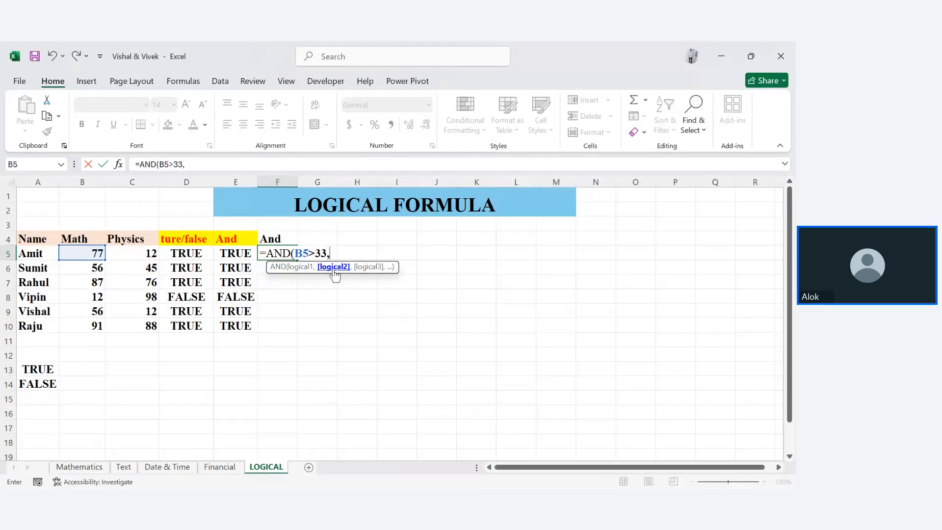
pyautogui.click(154, 254)
pyautogui.write('>33')
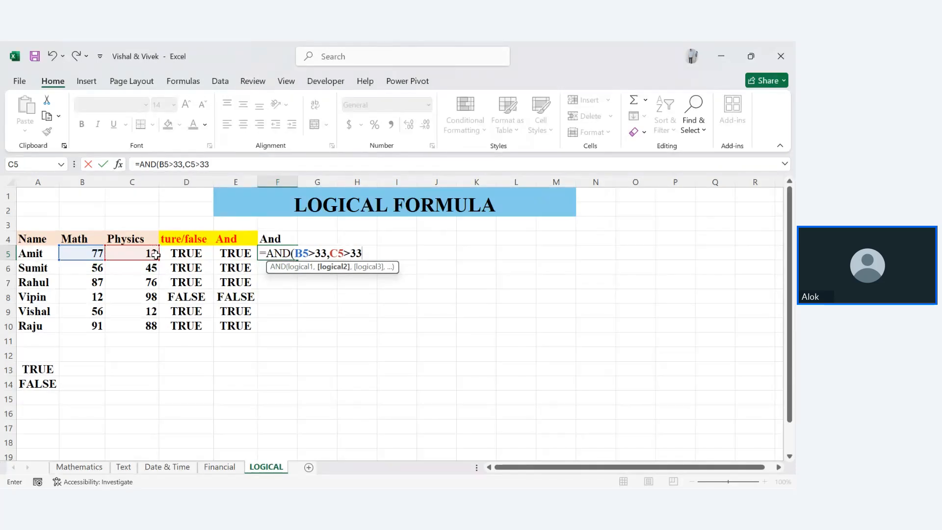
pyautogui.write(')')
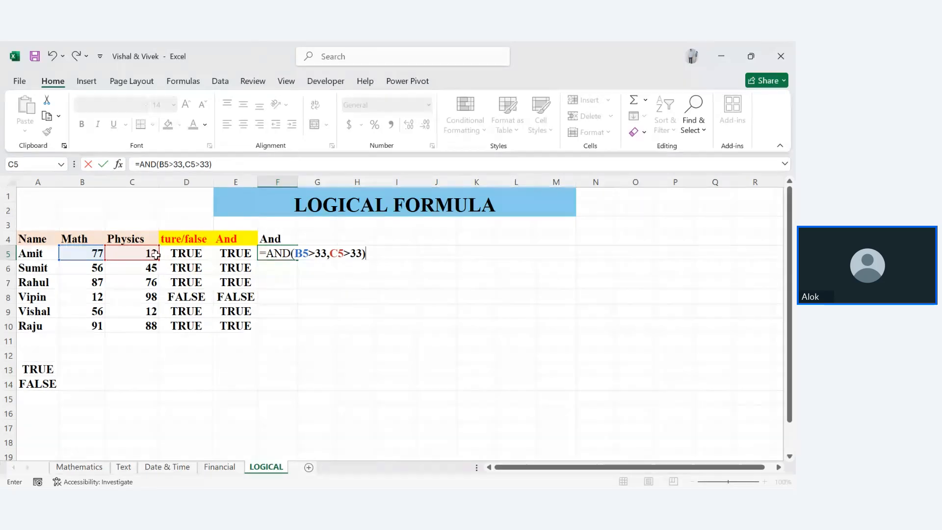
pyautogui.press('Return')
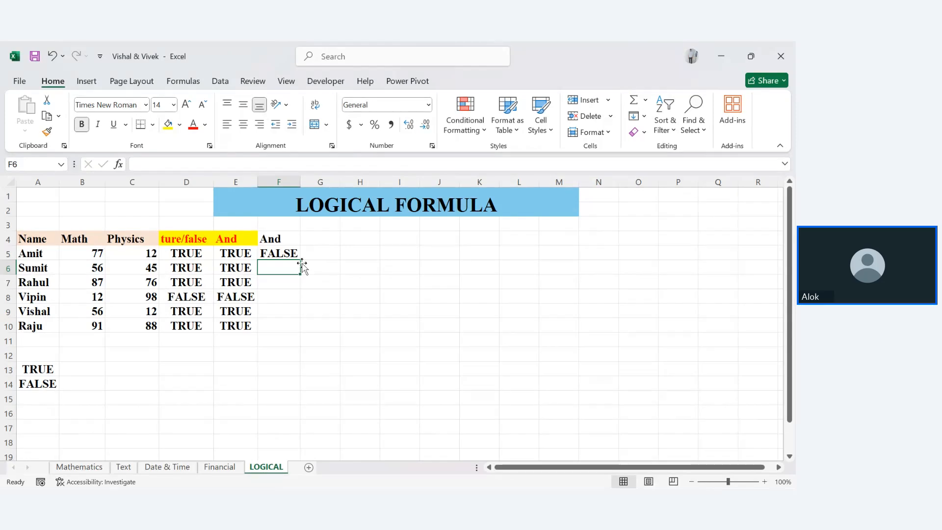
# Step: Insert a blank column between the Physics and ture/false columns
pyautogui.click(206, 177)
pyautogui.rightClick(207, 178)
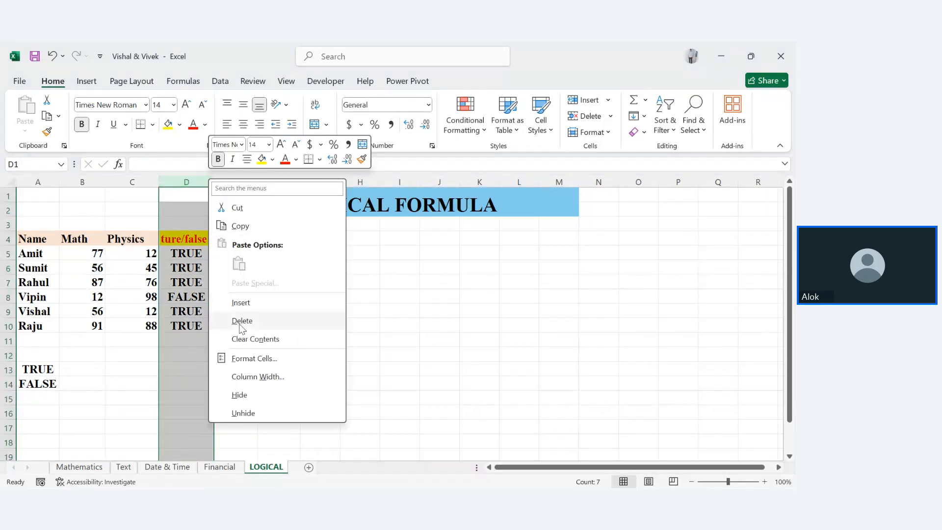
pyautogui.click(239, 301)
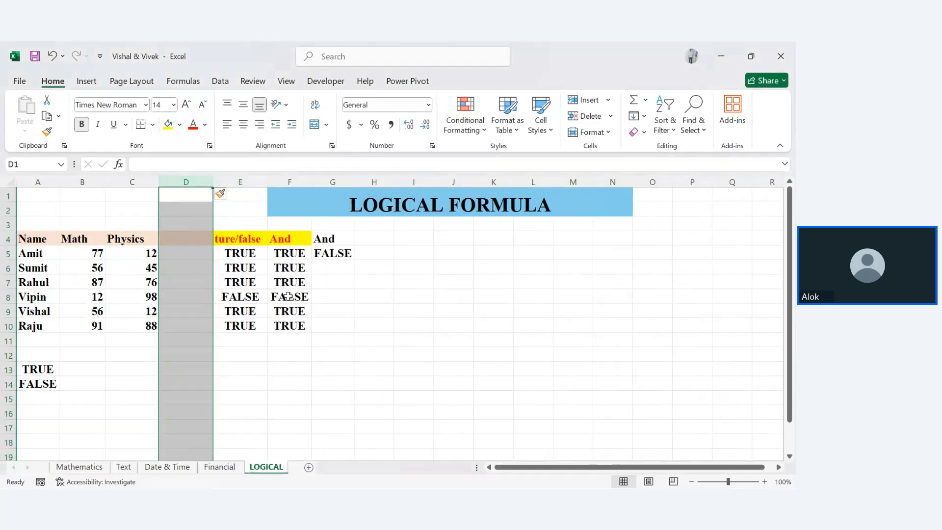
pyautogui.click(321, 323)
# Step: Copy the ture/false heading and results from E4:E10 into the blank column starting at D4
pyautogui.click(199, 238)
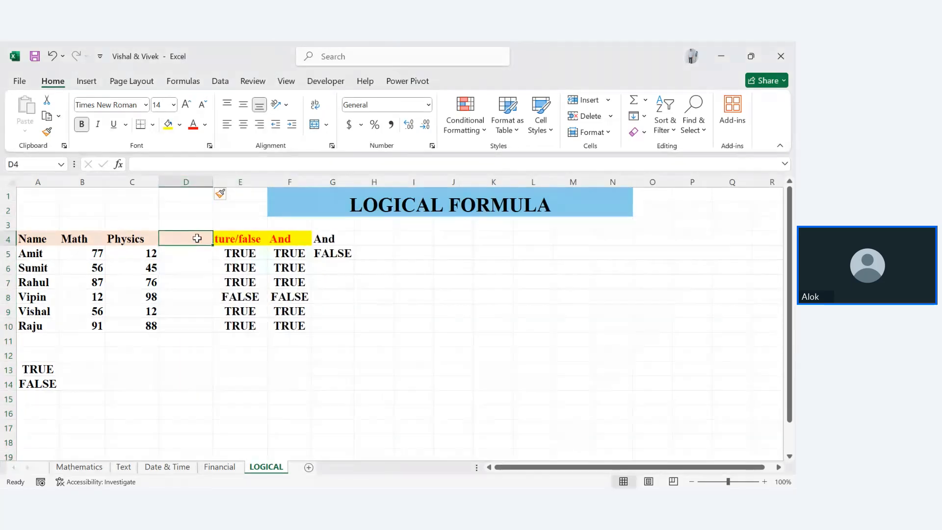
pyautogui.moveTo(236, 239); pyautogui.dragTo(249, 325)
pyautogui.hotkey('ctrl', 'c')
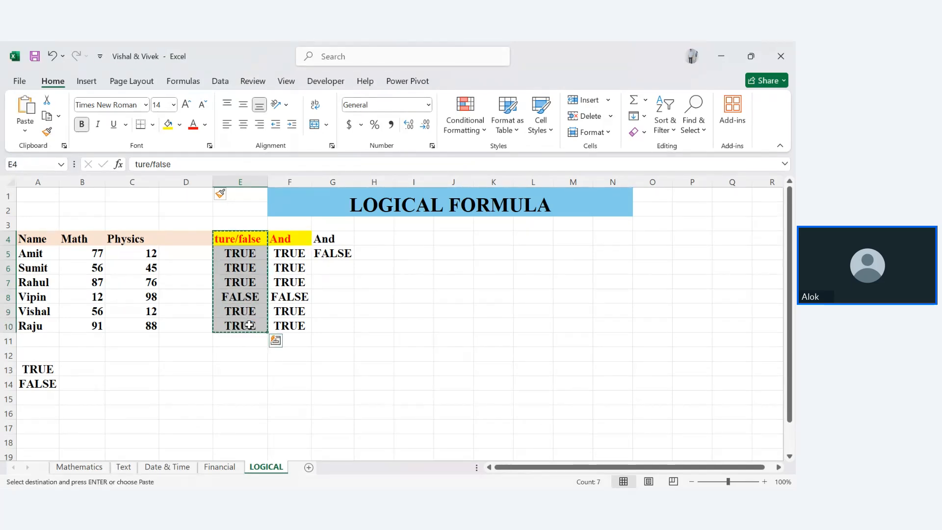
pyautogui.click(179, 239)
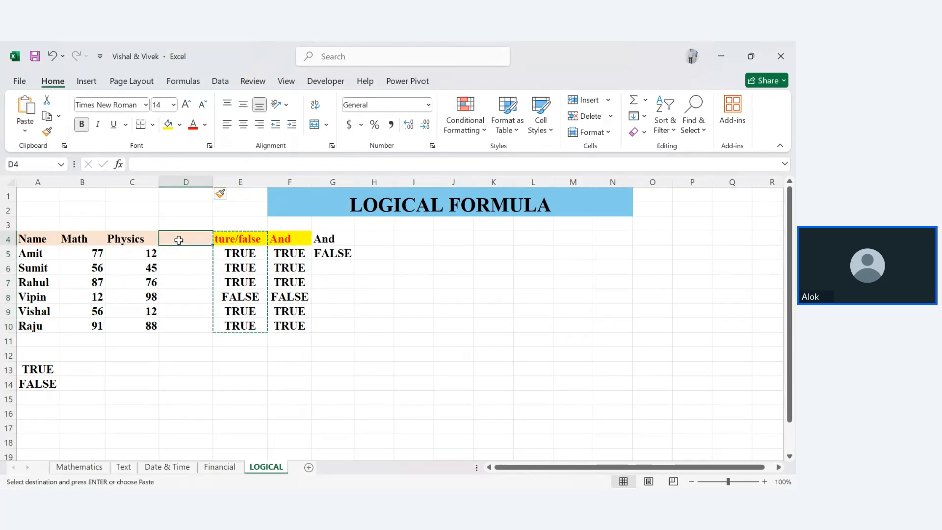
pyautogui.hotkey('ctrl', 'v')
pyautogui.click(233, 341)
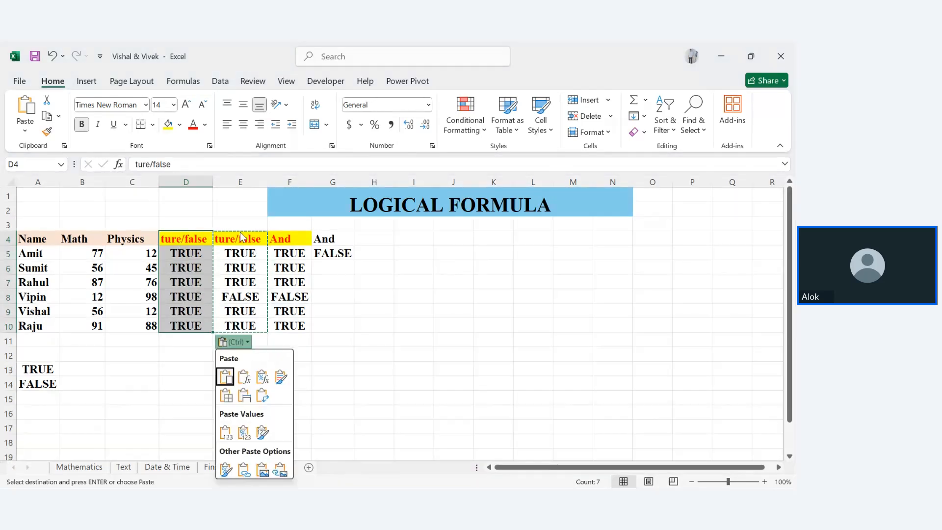
pyautogui.click(230, 386)
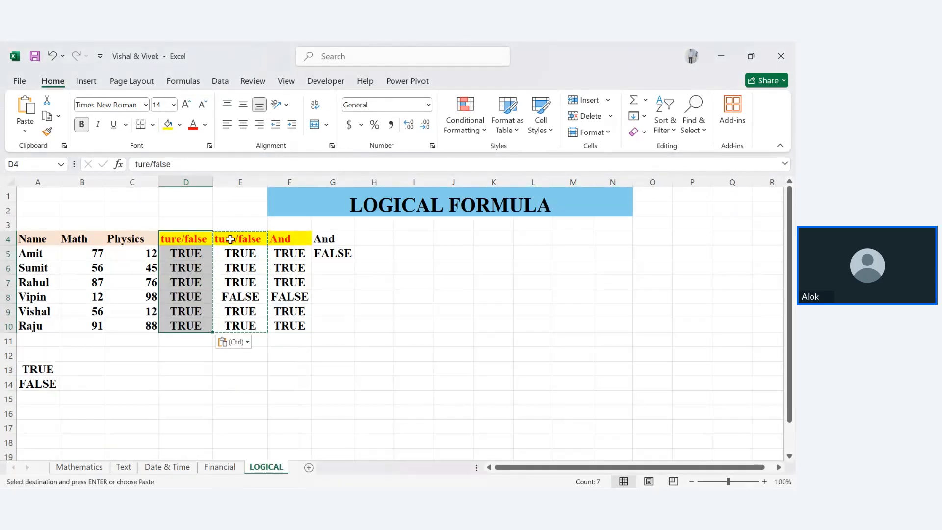
# Step: Clear the ture/false heading and results from column E, rows 4 to 12
pyautogui.moveTo(228, 239); pyautogui.dragTo(234, 343)
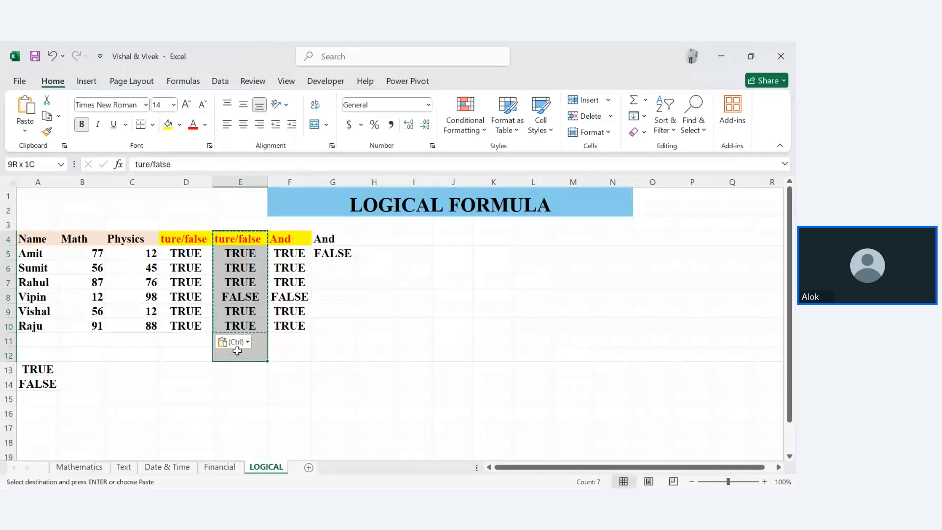
pyautogui.press('Delete')
pyautogui.click(230, 383)
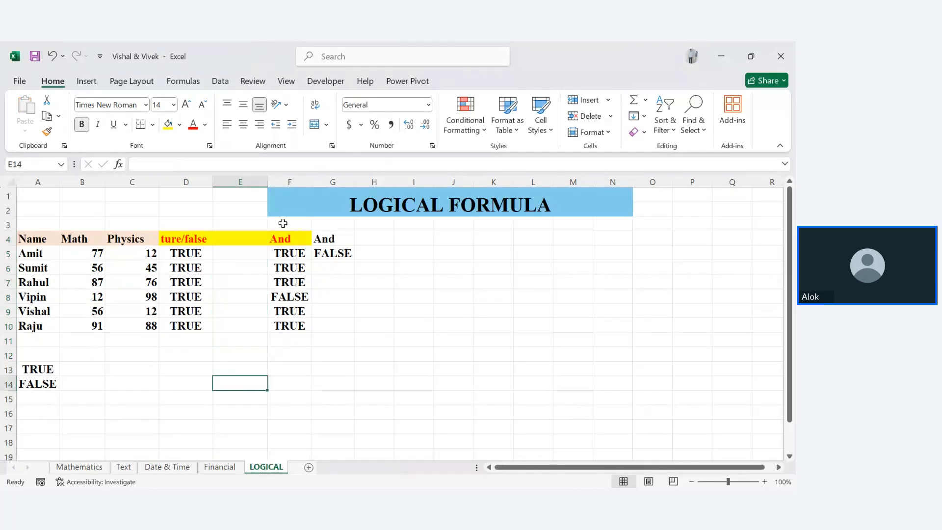
# Step: Enter the label "math" in D3 above the ture/false heading
pyautogui.click(230, 238)
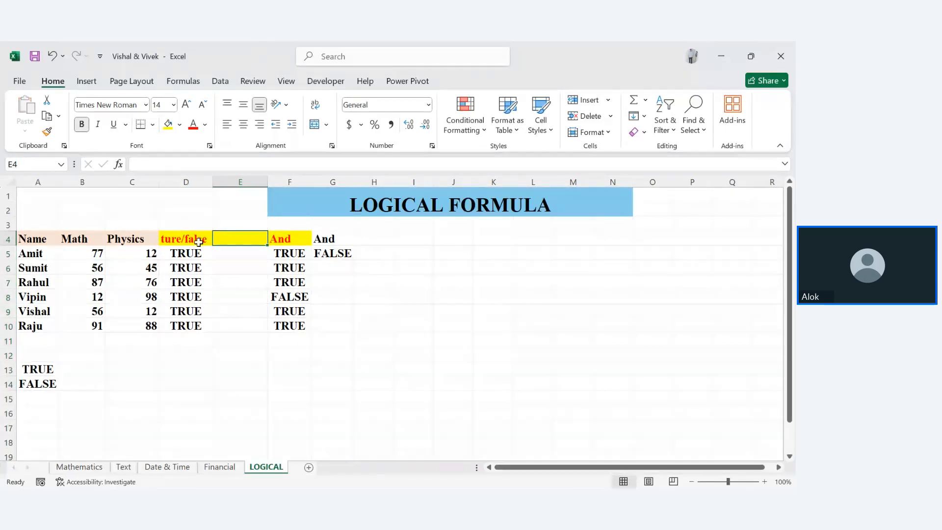
pyautogui.click(182, 223)
pyautogui.write('math')
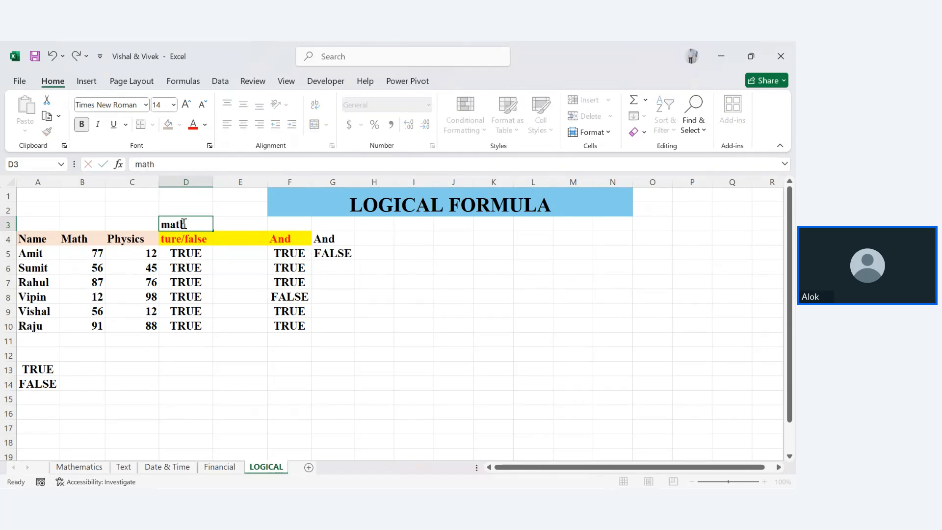
pyautogui.press('Return')
# Step: Enter the heading "true/false" in E4
pyautogui.click(238, 241)
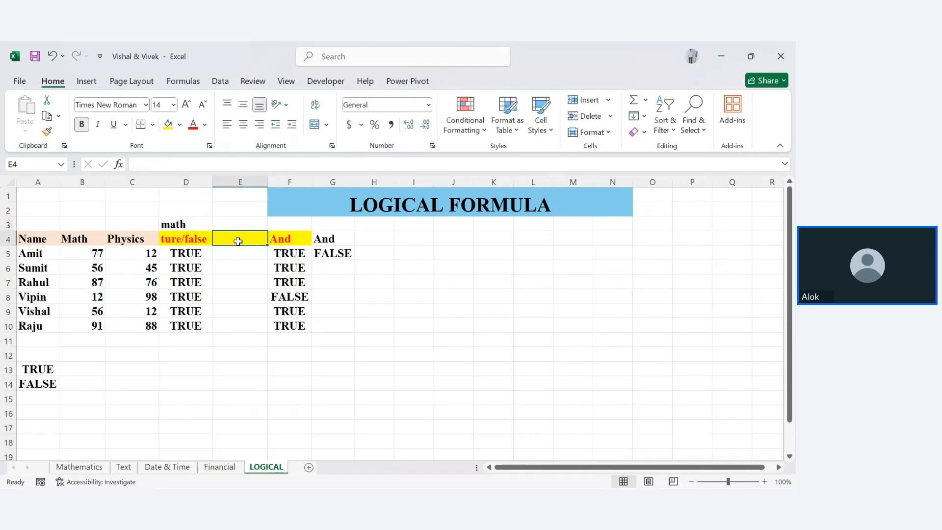
pyautogui.write('true/d')
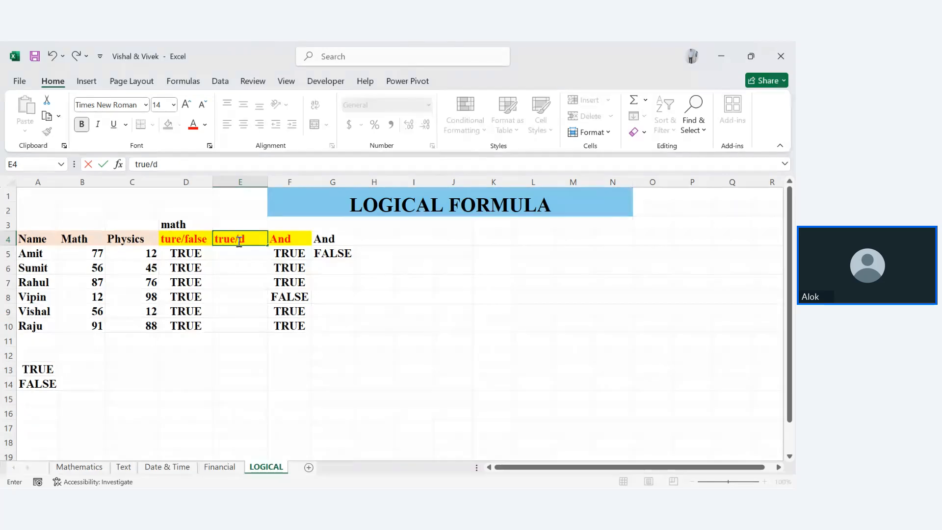
pyautogui.press('BackSpace')
pyautogui.write('false')
pyautogui.press('Return')
# Step: Enter =C5>33 in E5 to test the Physics mark and fill the formula down to E10
pyautogui.write('=')
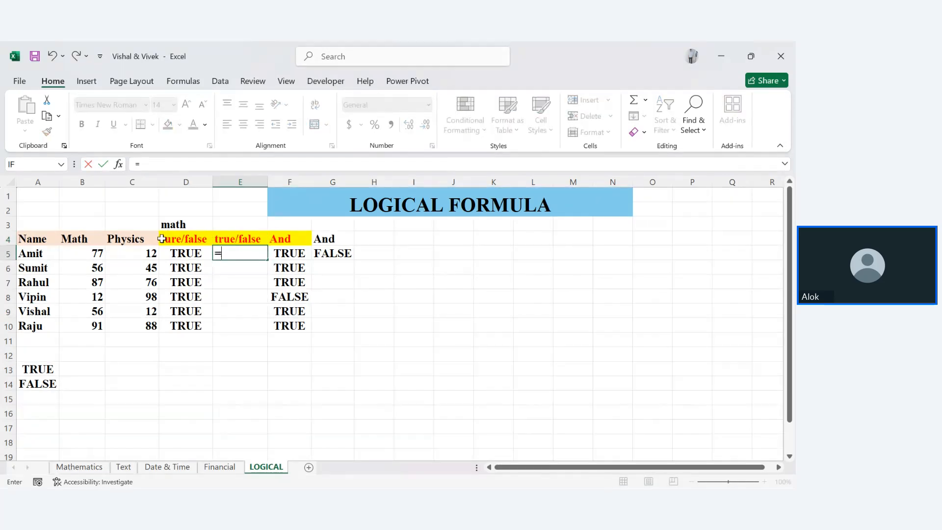
pyautogui.click(126, 255)
pyautogui.write('>33')
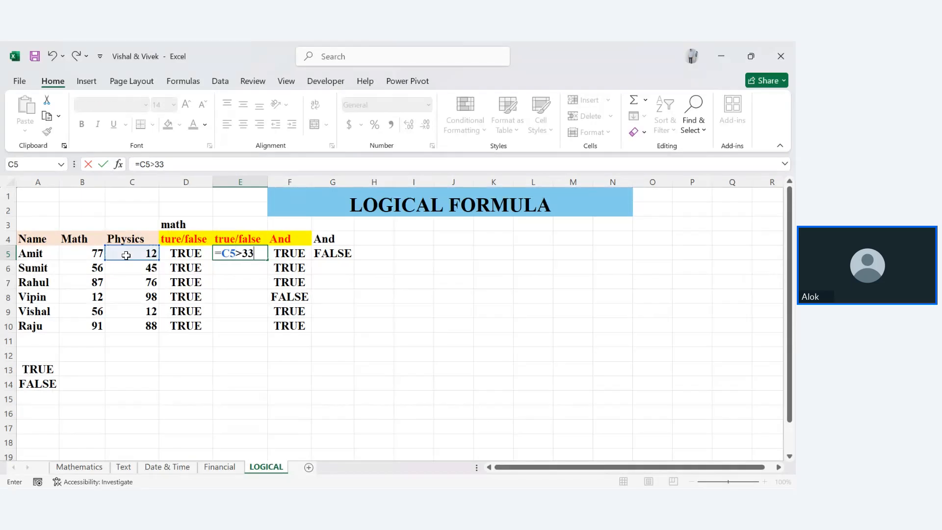
pyautogui.press('Return')
pyautogui.click(224, 255)
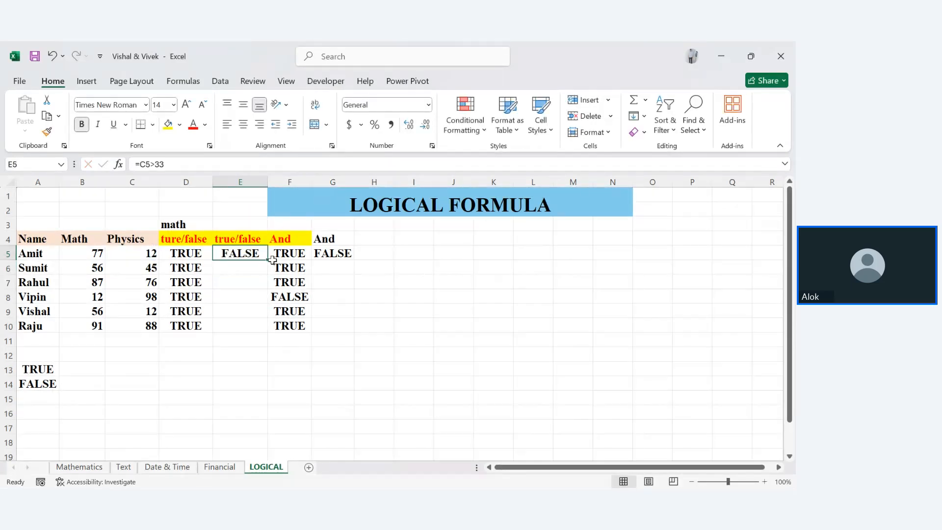
pyautogui.moveTo(268, 263); pyautogui.dragTo(269, 278)
pyautogui.moveTo(275, 327); pyautogui.dragTo(276, 328)
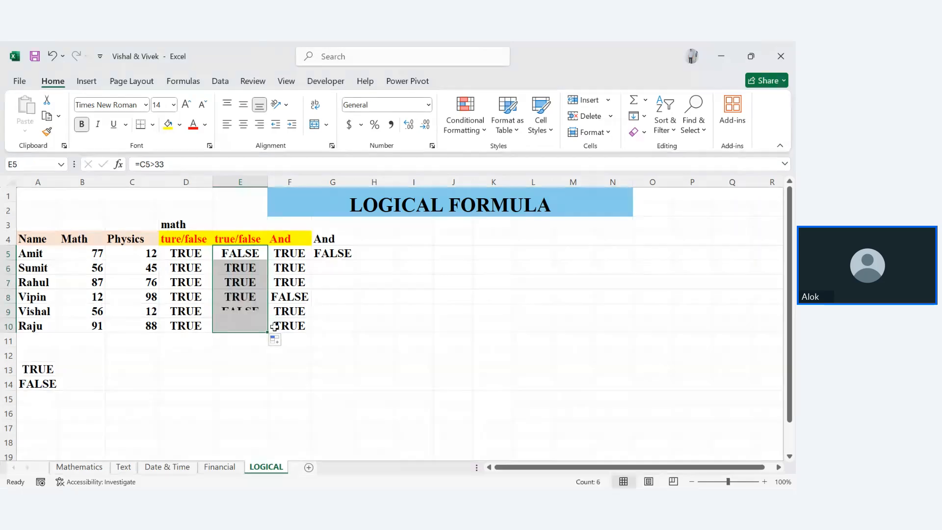
pyautogui.click(290, 385)
pyautogui.click(296, 269)
pyautogui.moveTo(297, 269); pyautogui.dragTo(297, 326)
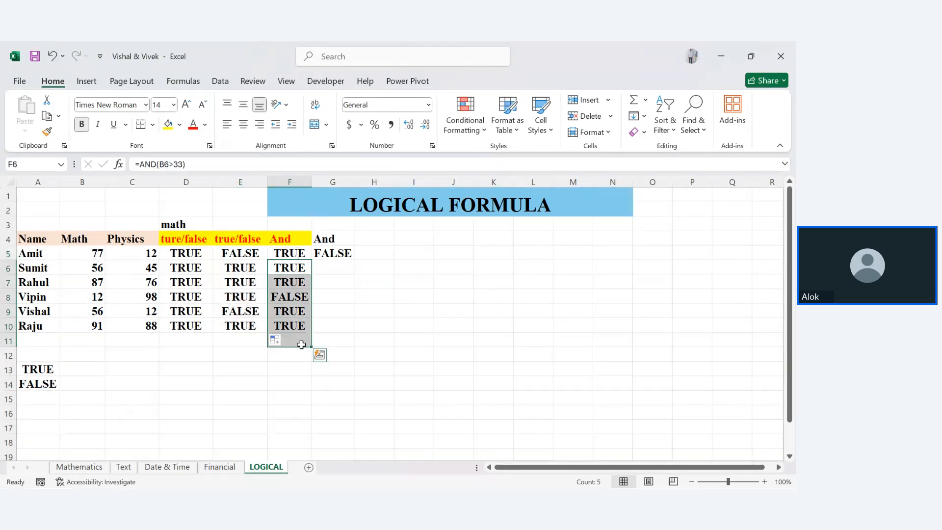
pyautogui.click(294, 340)
# Step: Fill the two-condition AND formula from G5 down to G10
pyautogui.click(346, 236)
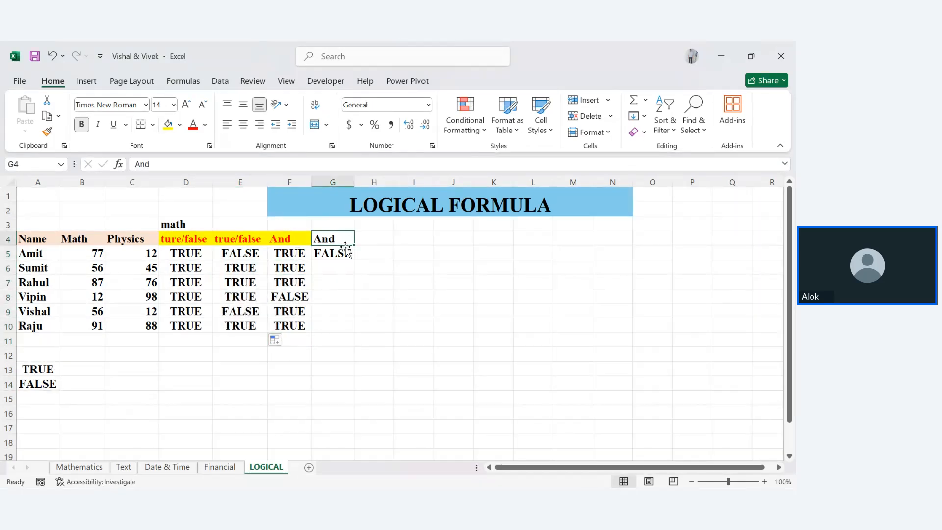
pyautogui.click(345, 254)
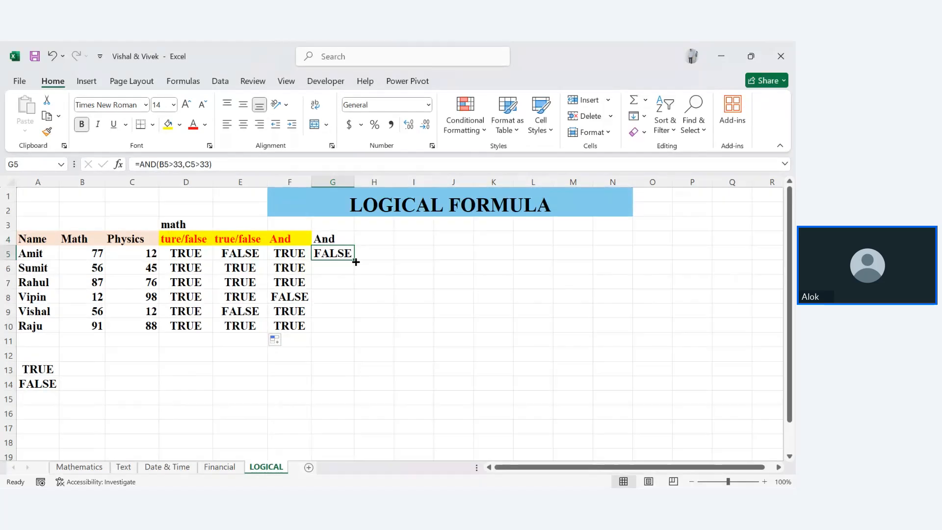
pyautogui.moveTo(353, 260); pyautogui.dragTo(359, 337)
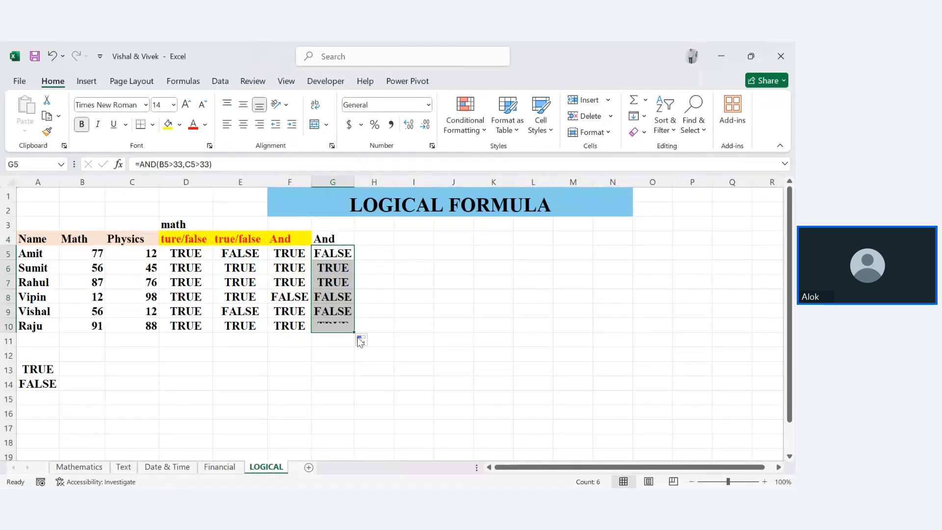
pyautogui.click(356, 362)
# Step: Compare the formulas for the first student in D5, E5 and G5
pyautogui.click(190, 250)
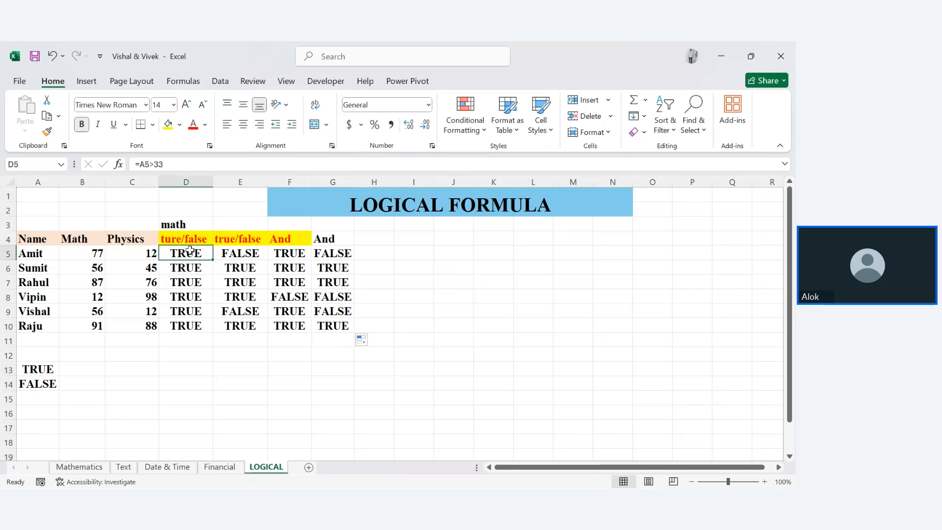
pyautogui.click(229, 255)
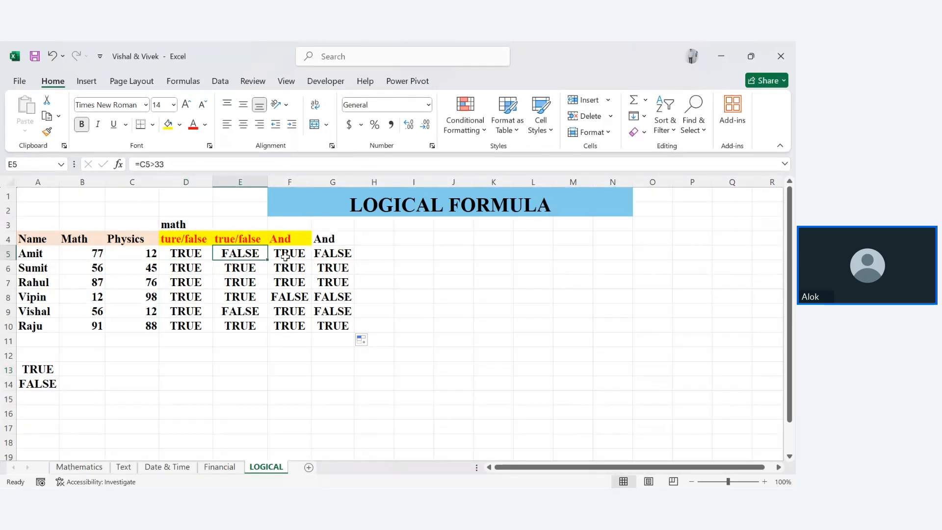
pyautogui.click(318, 253)
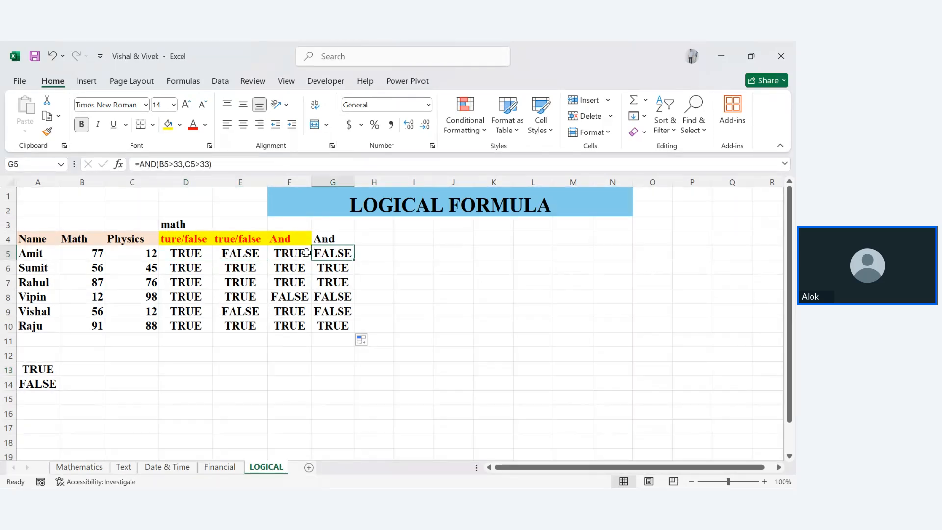
# Step: Compare the single-subject test formulas with the two-condition AND formulas for the students in rows 6 and 8
pyautogui.click(193, 268)
pyautogui.click(237, 268)
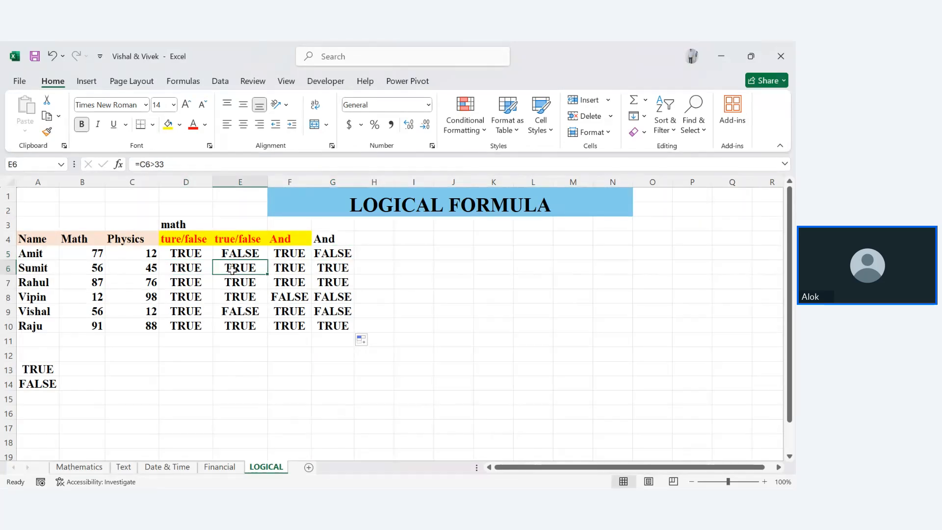
pyautogui.click(316, 268)
pyautogui.click(176, 297)
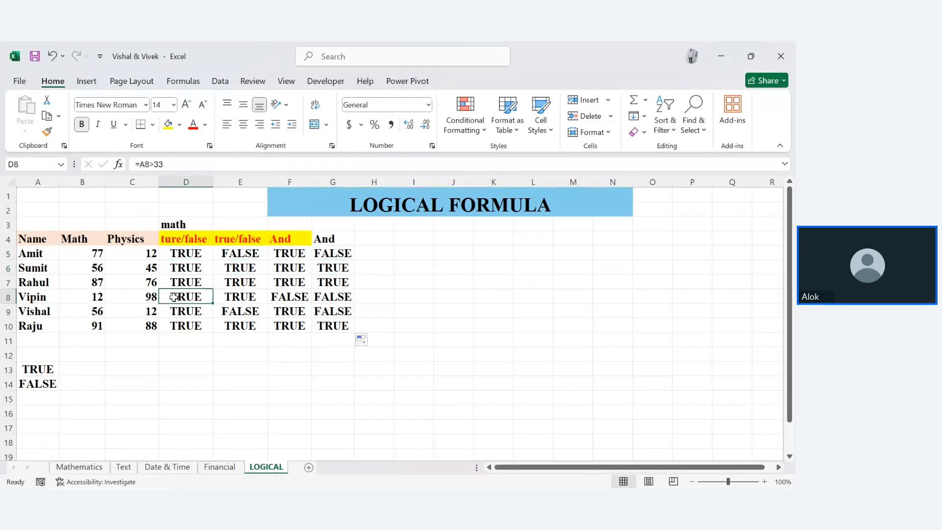
pyautogui.click(225, 295)
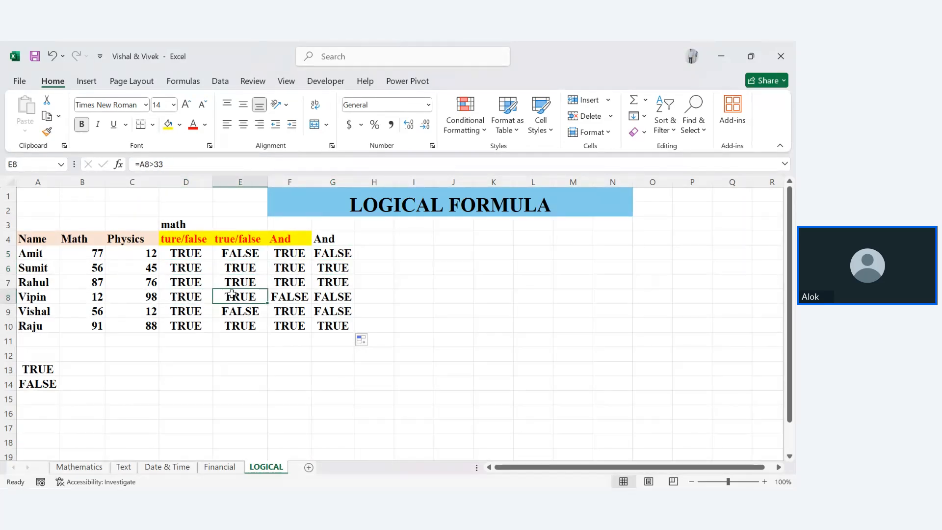
pyautogui.click(341, 297)
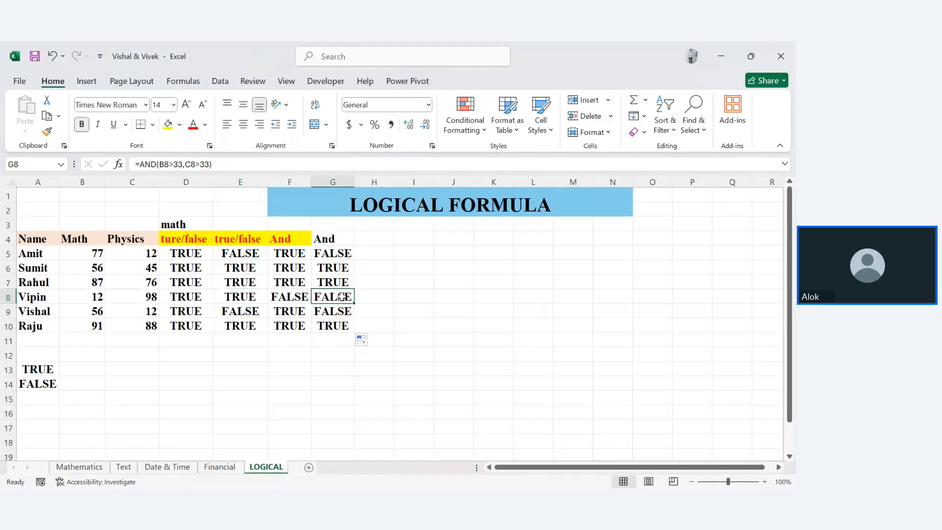
pyautogui.doubleClick(185, 298)
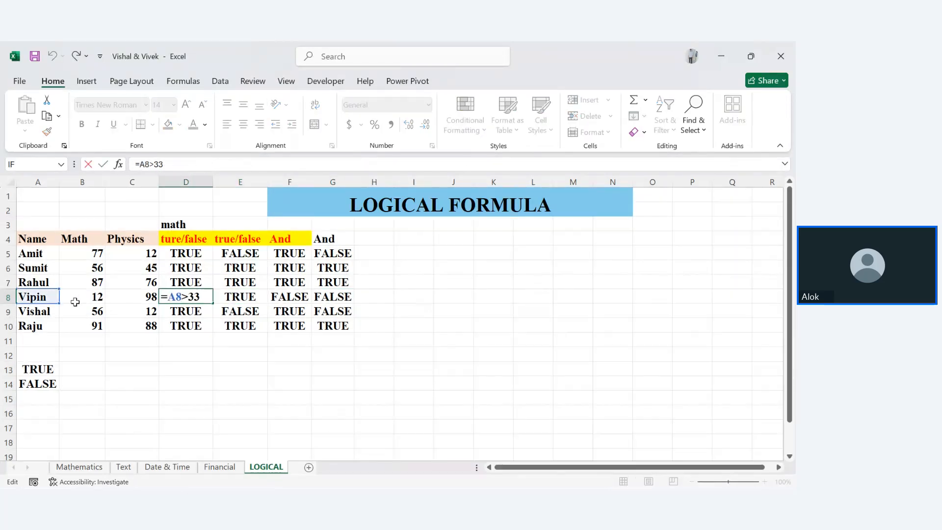
# Step: Clear D5:D10 and enter =B5>33 in D5 to test the Math mark
pyautogui.moveTo(172, 254); pyautogui.dragTo(181, 328)
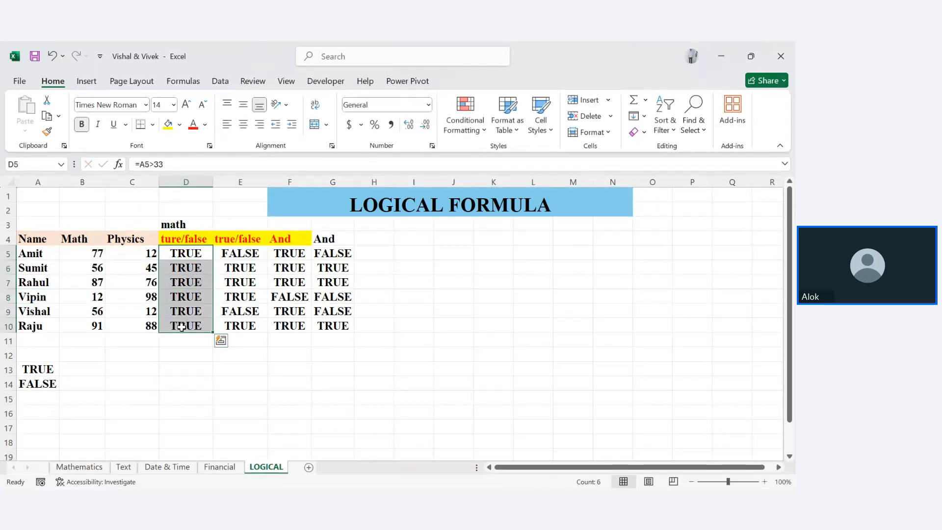
pyautogui.press('Delete')
pyautogui.click(172, 252)
pyautogui.doubleClick(168, 255)
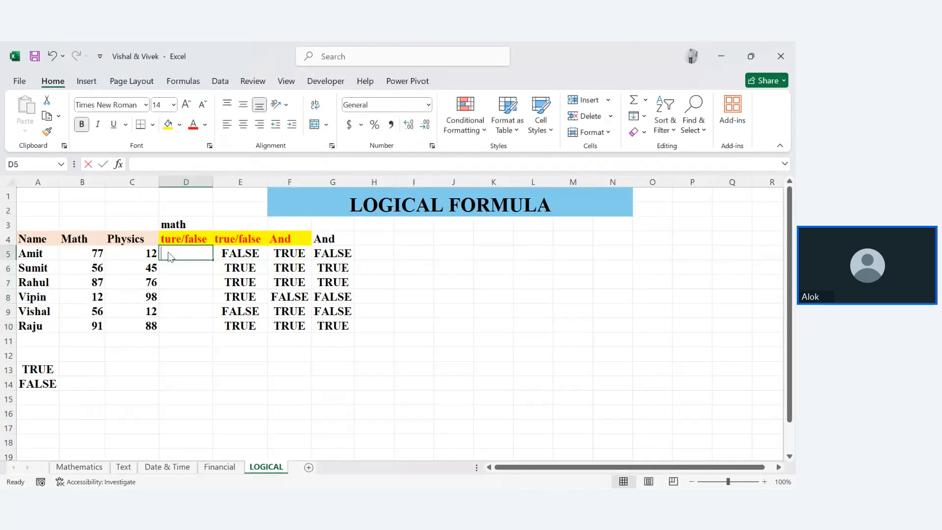
pyautogui.write('=')
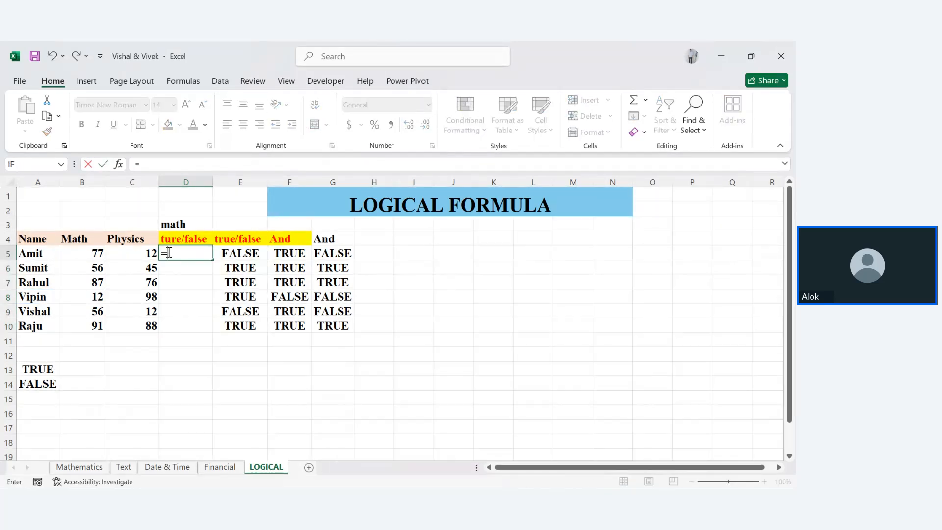
pyautogui.click(73, 254)
pyautogui.write('>33\\')
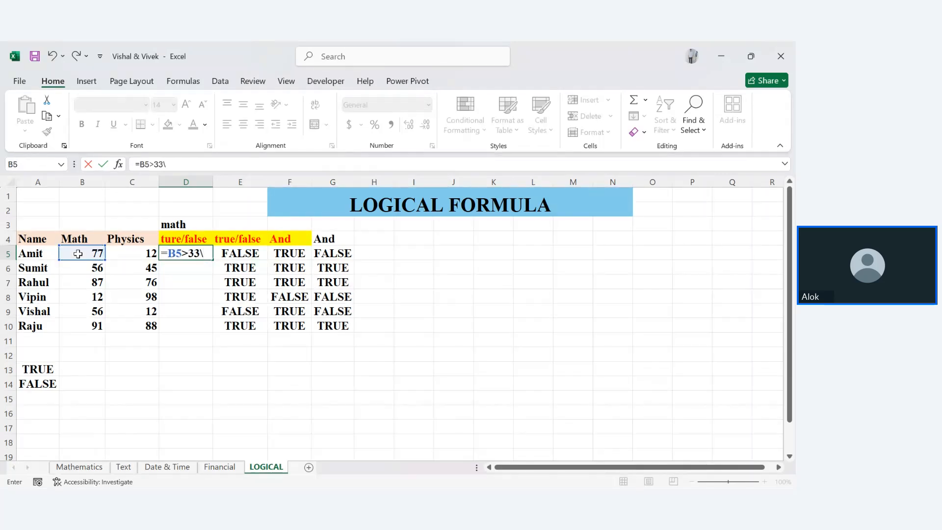
pyautogui.press('Return')
# Step: Fill the Math test formula from D5 down to D10
pyautogui.click(182, 254)
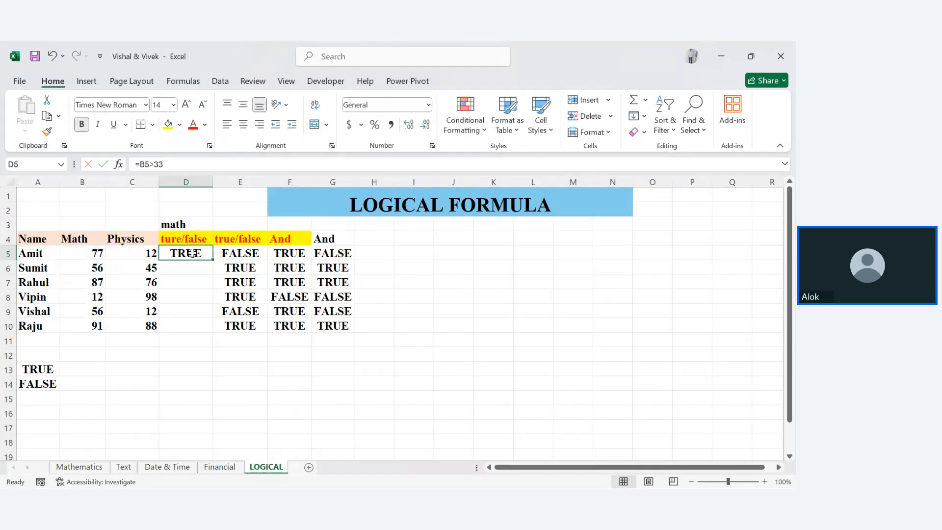
pyautogui.moveTo(214, 258); pyautogui.dragTo(212, 334)
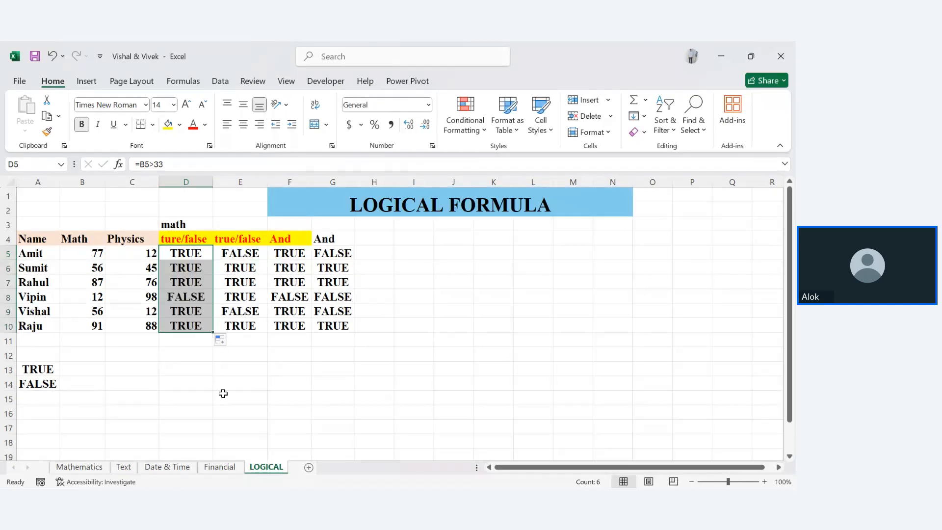
pyautogui.click(223, 395)
# Step: Compare the two-condition AND results in column G with the single-subject tests for rows 8 to 10
pyautogui.click(177, 297)
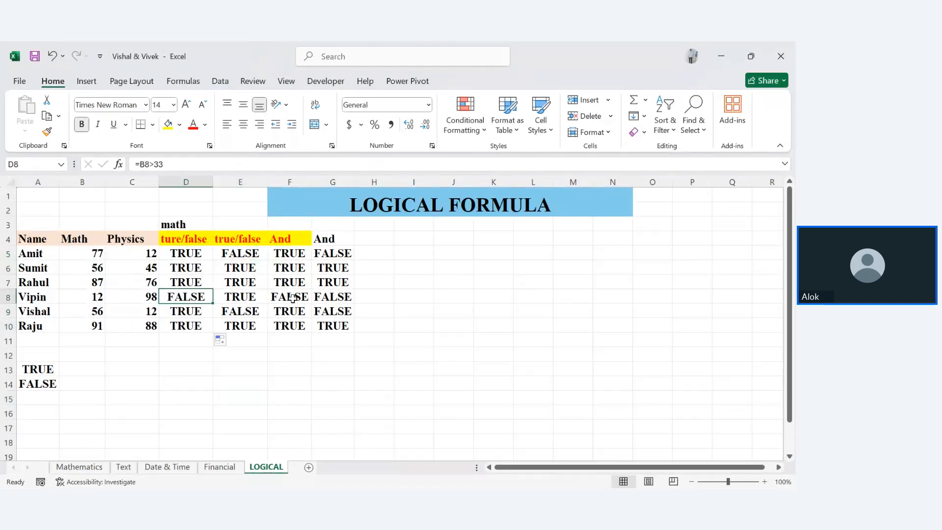
pyautogui.click(315, 297)
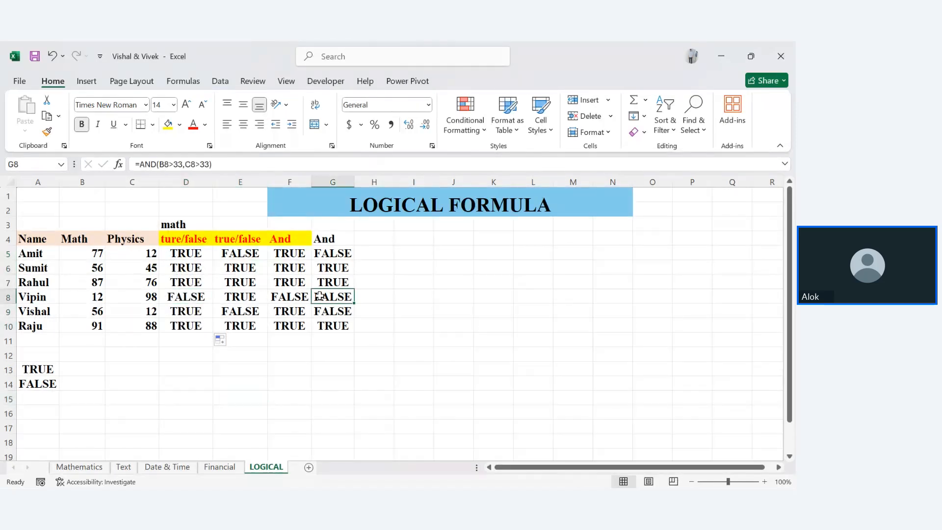
pyautogui.doubleClick(226, 322)
pyautogui.press('Return')
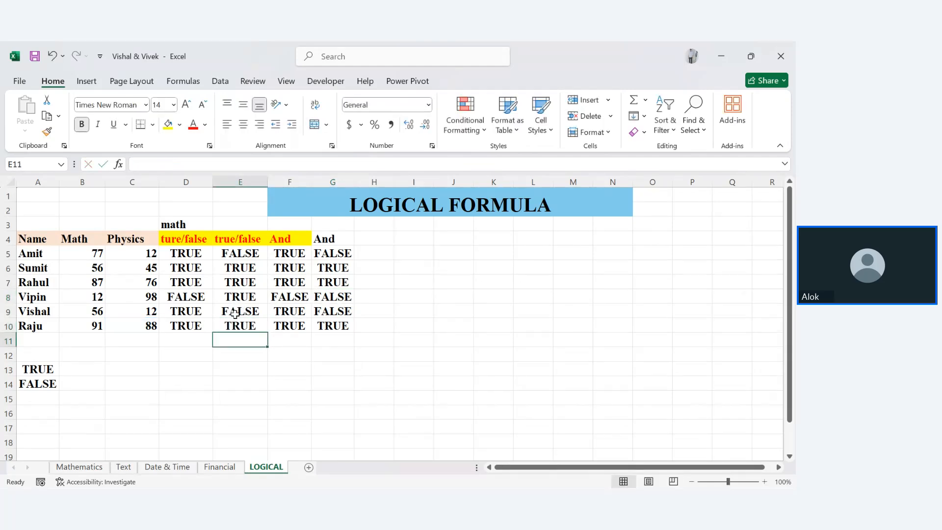
pyautogui.click(235, 314)
pyautogui.click(341, 313)
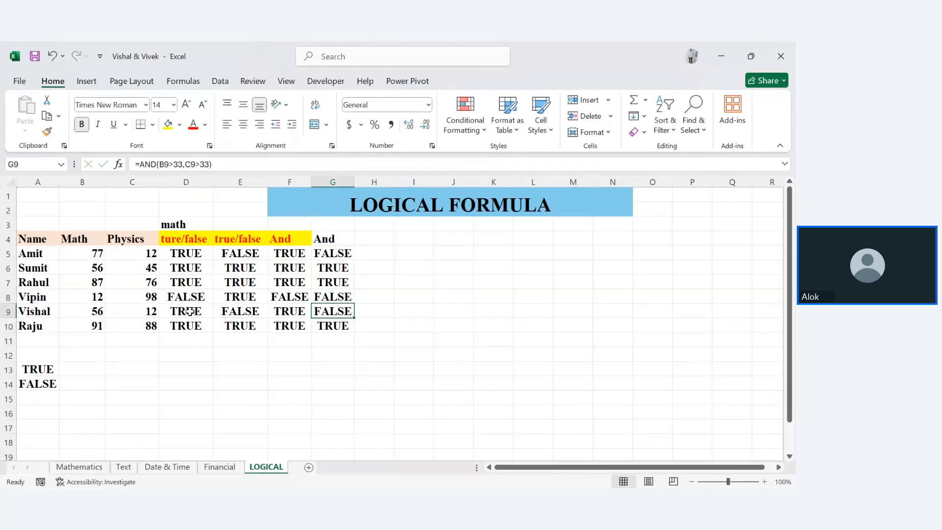
pyautogui.click(329, 328)
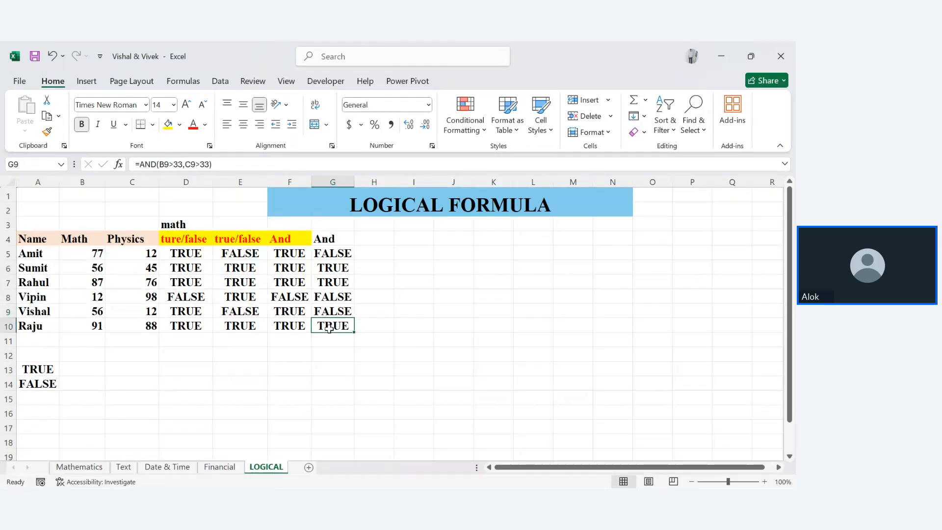
pyautogui.moveTo(337, 254); pyautogui.dragTo(352, 336)
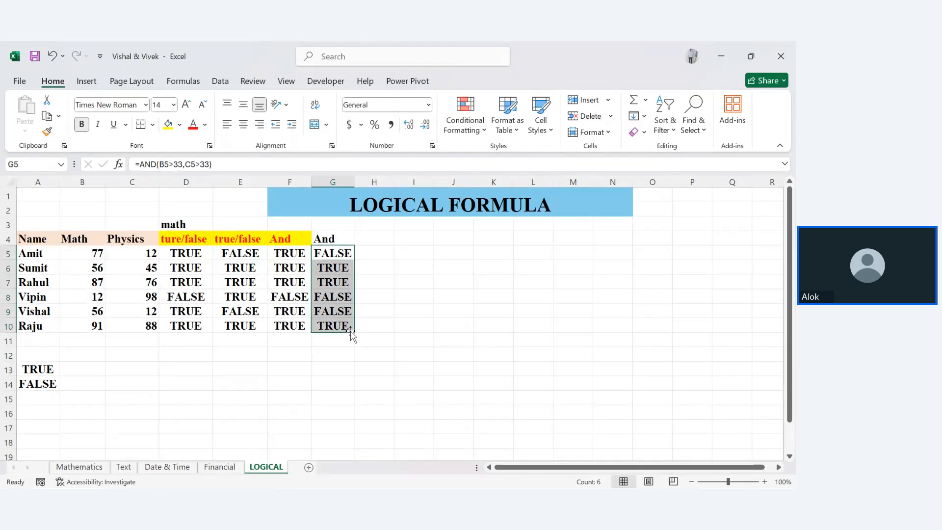
pyautogui.click(351, 367)
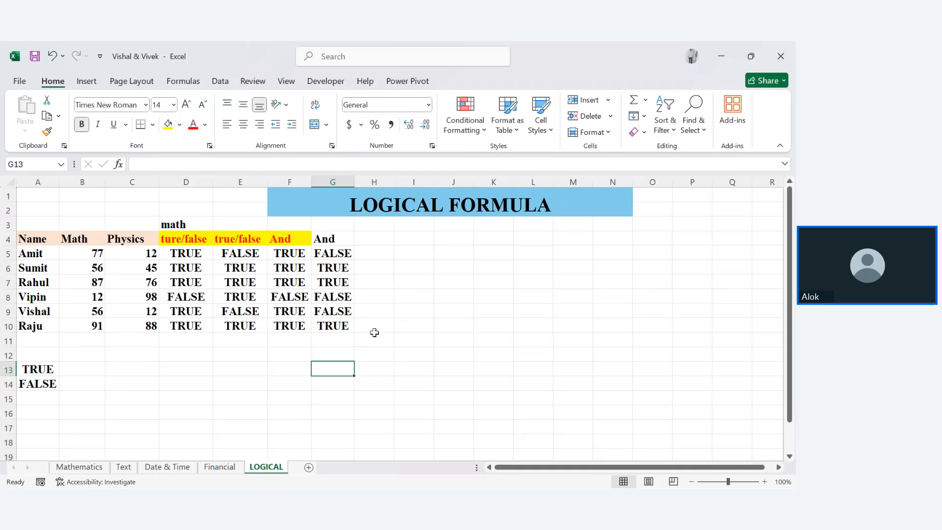
# Step: Enter the heading "or" in H4
pyautogui.click(375, 238)
pyautogui.write('or')
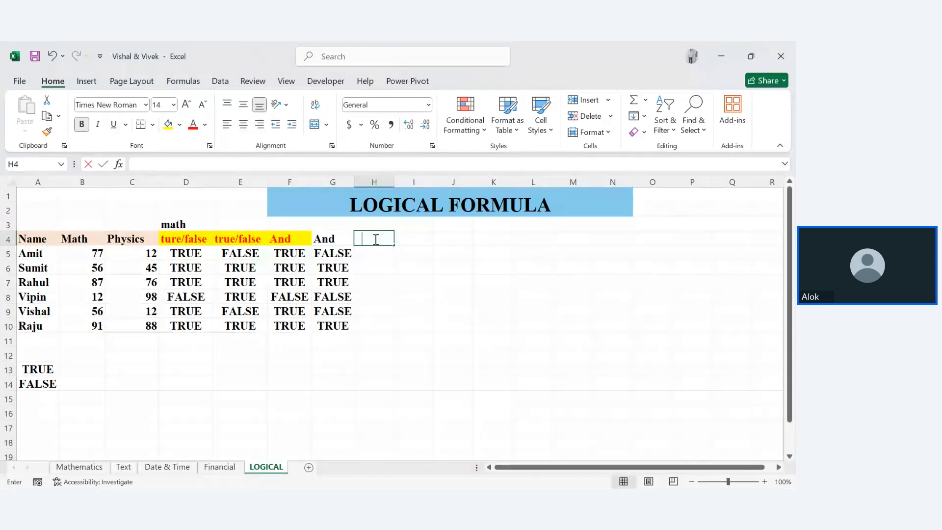
pyautogui.press('Return')
# Step: Enter =OR(B5>33,C5>33) in H5 to test whether either the Math or Physics mark exceeds 33
pyautogui.write('=or')
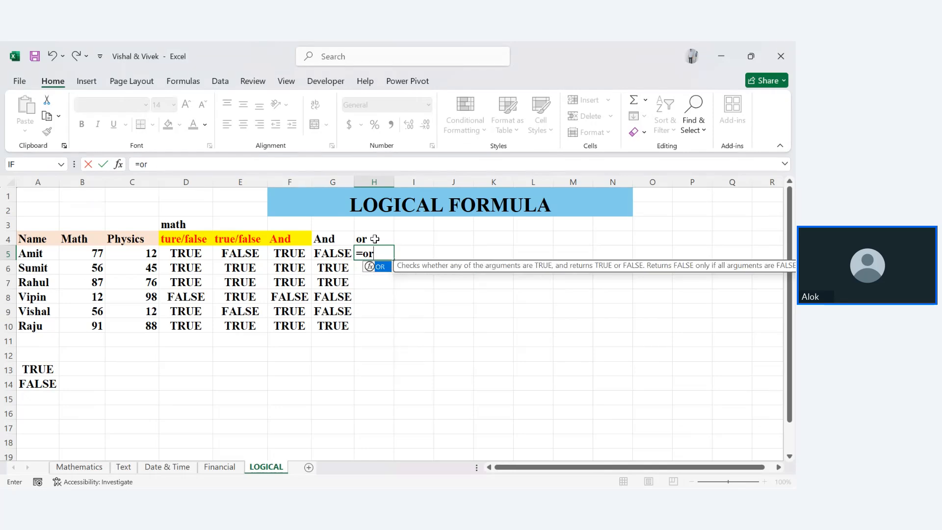
pyautogui.press('Tab')
pyautogui.press('BackSpace')
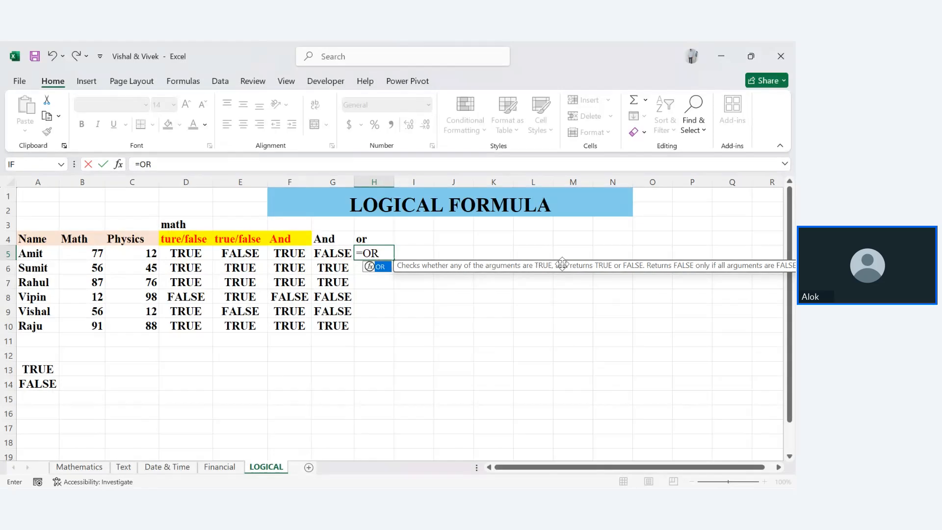
pyautogui.write('(')
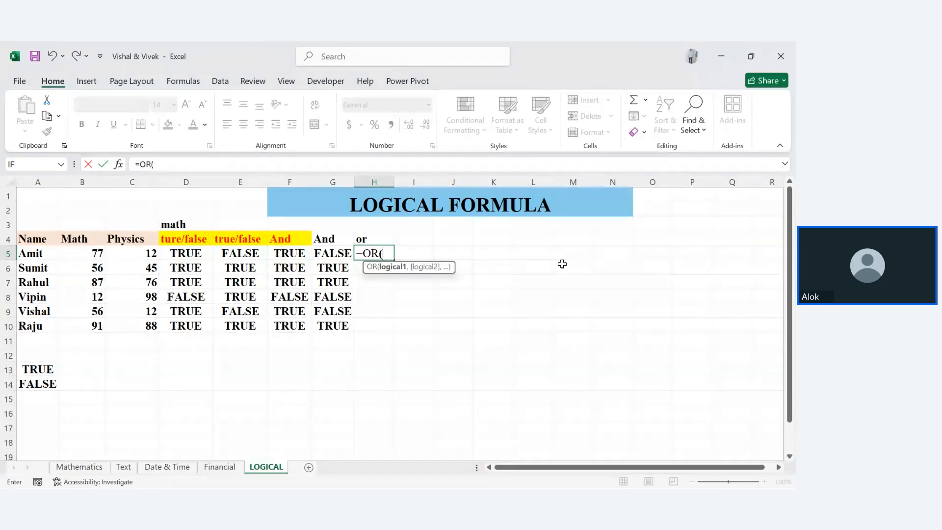
pyautogui.click(93, 251)
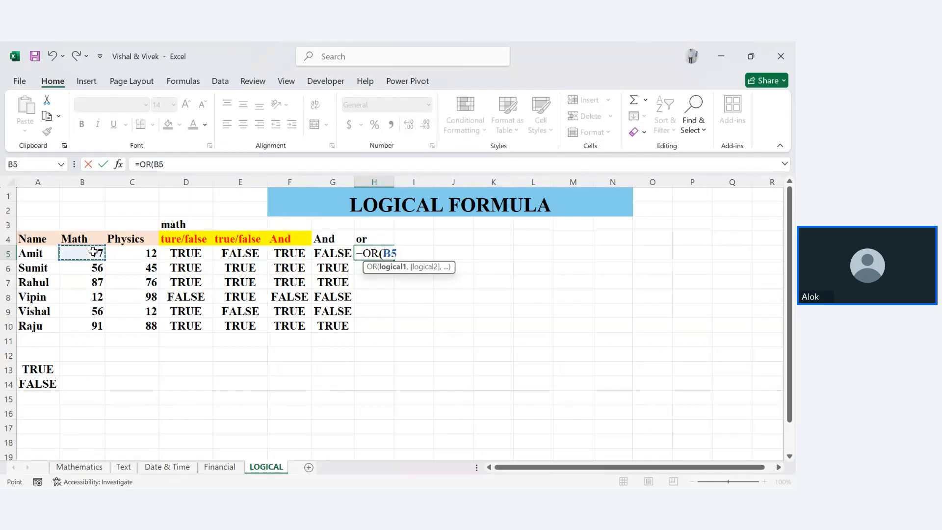
pyautogui.write('>')
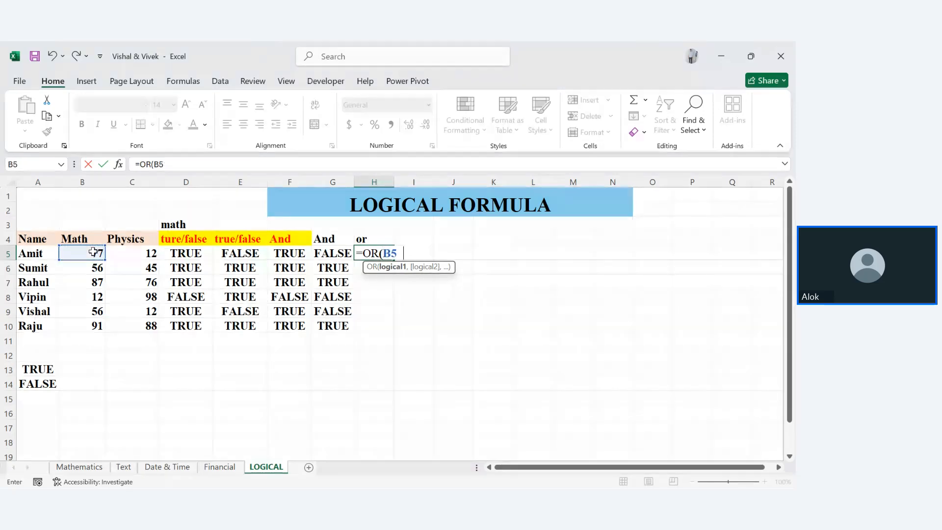
pyautogui.write('>33,')
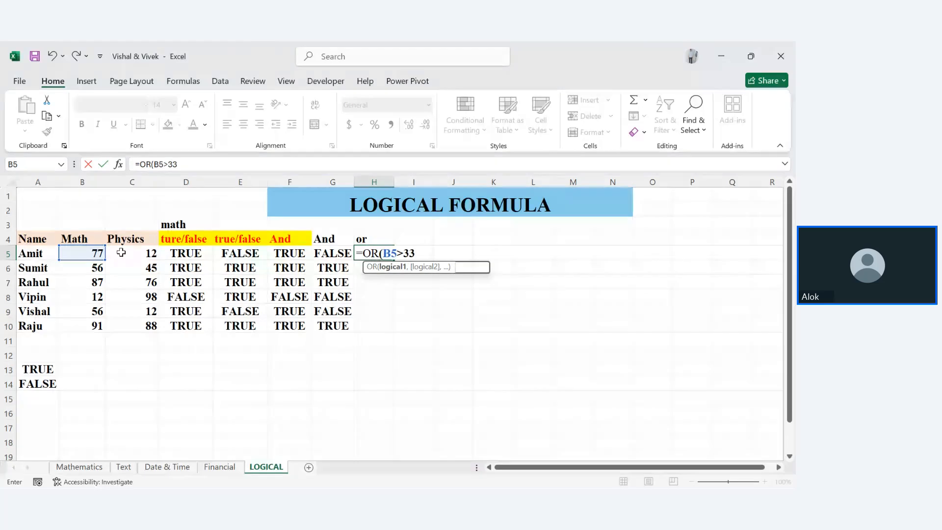
pyautogui.click(136, 255)
pyautogui.write('>33')
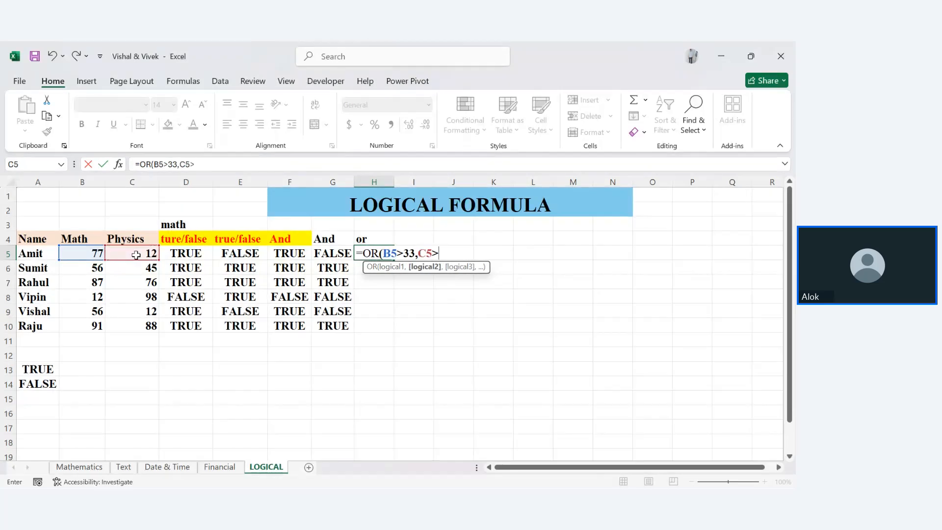
pyautogui.press('Return')
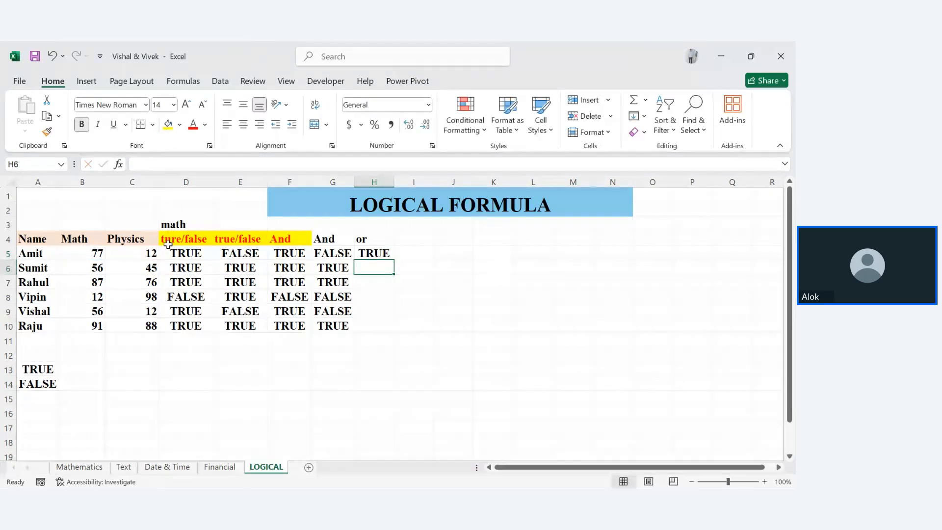
# Step: Review the first student's Math and Physics tests against the OR result in row 5
pyautogui.click(186, 256)
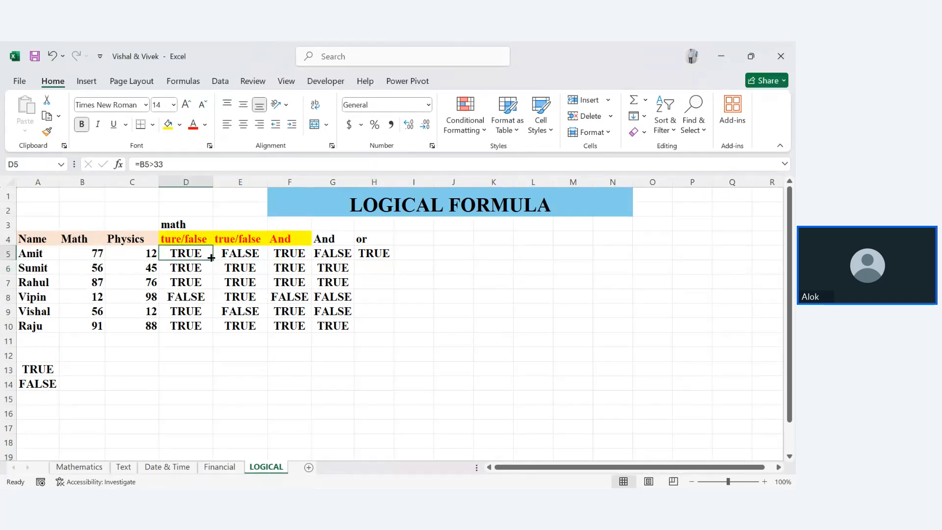
pyautogui.click(219, 256)
pyautogui.click(167, 260)
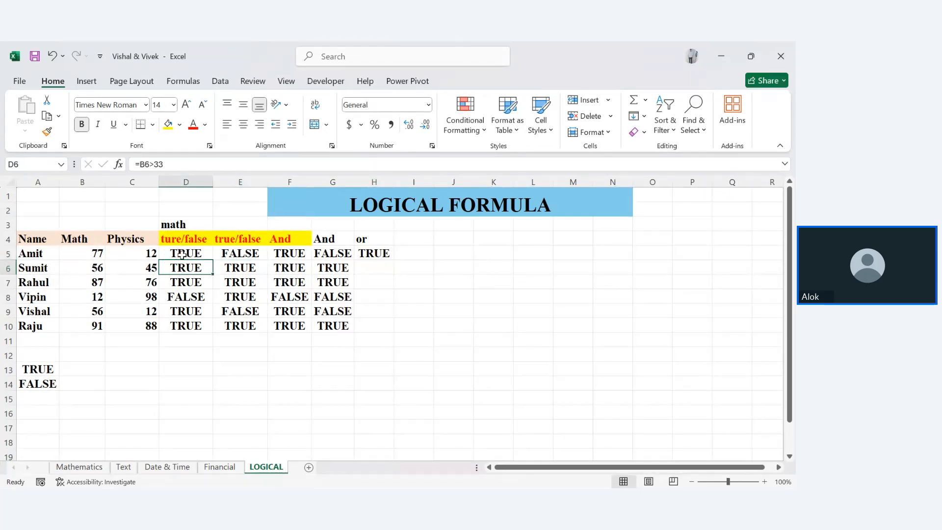
pyautogui.click(397, 251)
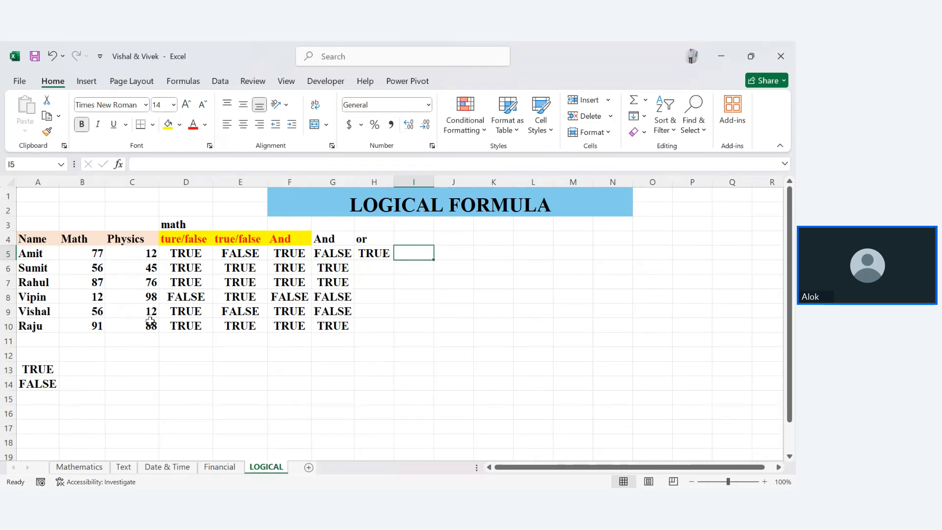
# Step: Set the Math mark in B9 to 16
pyautogui.doubleClick(95, 312)
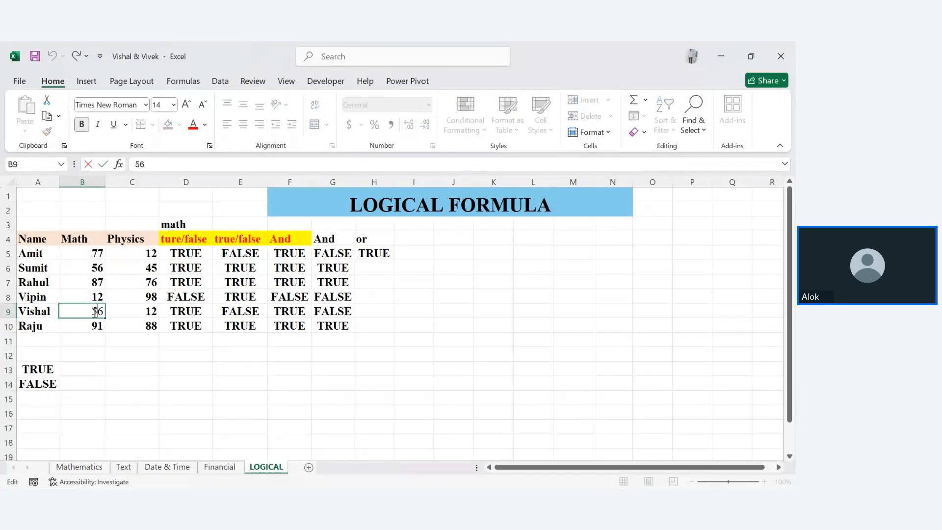
pyautogui.press('BackSpace')
pyautogui.write('1')
pyautogui.press('Return')
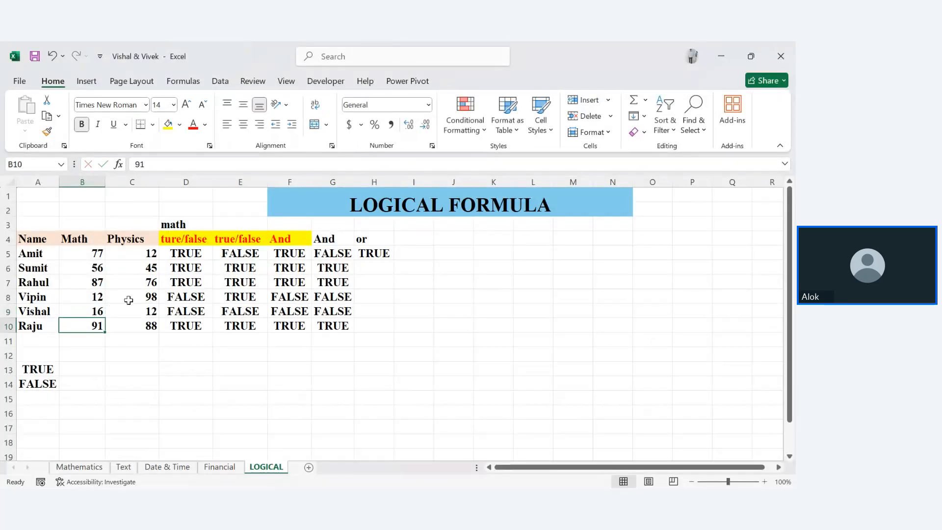
# Step: Fill the OR formula from H5 down to H10
pyautogui.click(384, 252)
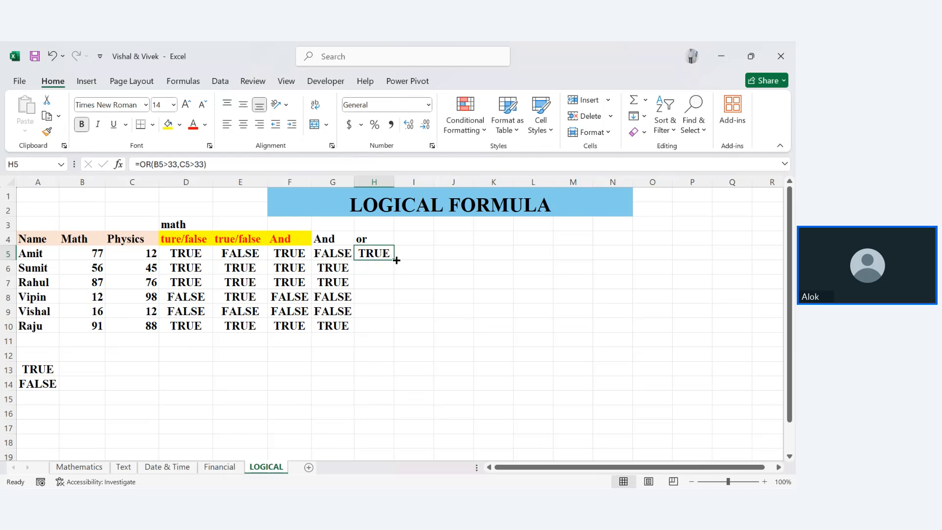
pyautogui.moveTo(394, 260); pyautogui.dragTo(397, 332)
pyautogui.click(398, 366)
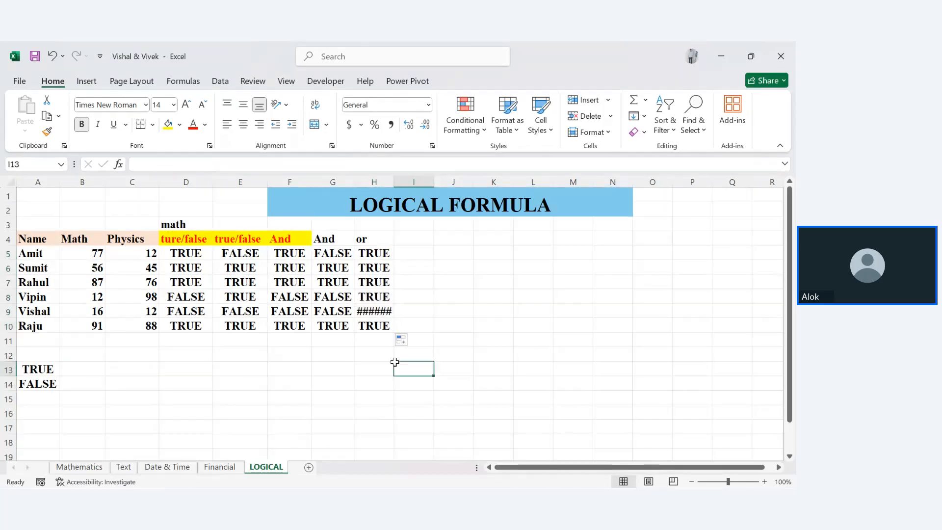
# Step: Widen column H to fit its contents, and check the OR formula in H9 against the And results in column F
pyautogui.doubleClick(393, 181)
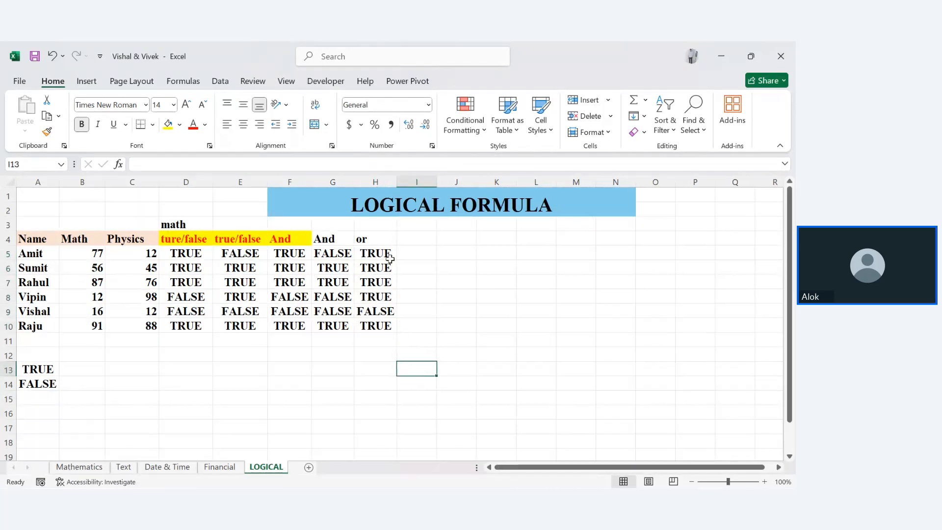
pyautogui.moveTo(193, 312); pyautogui.dragTo(233, 311)
pyautogui.click(367, 311)
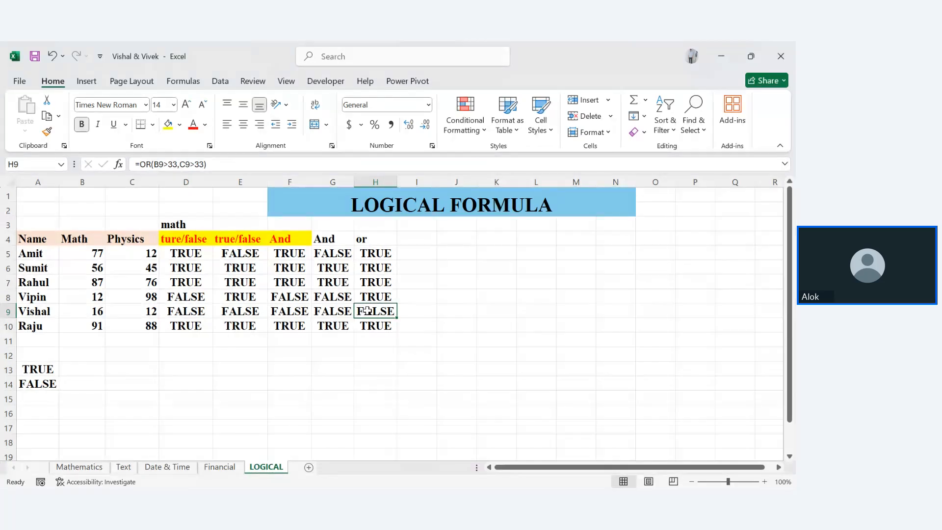
pyautogui.moveTo(296, 250); pyautogui.dragTo(292, 346)
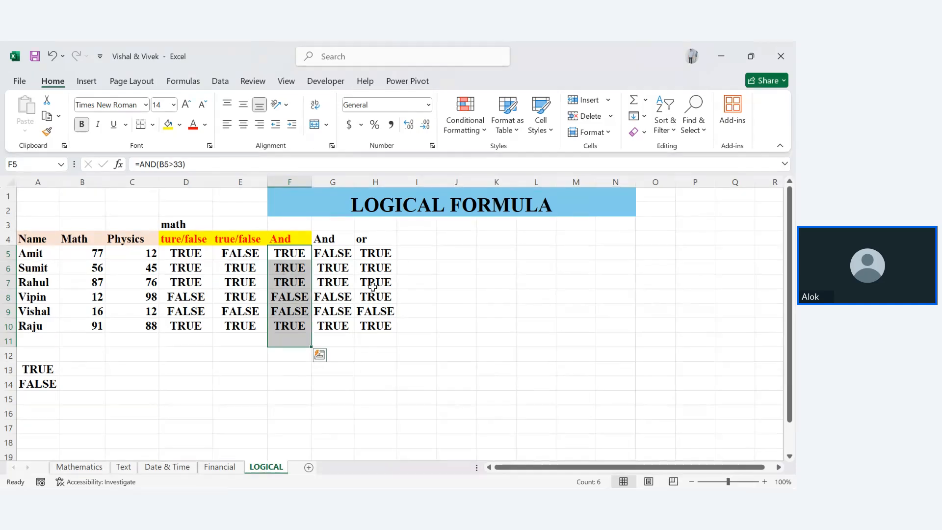
# Step: Format the And and or headings in G4:H4 with yellow fill and red font
pyautogui.moveTo(330, 239); pyautogui.dragTo(359, 244)
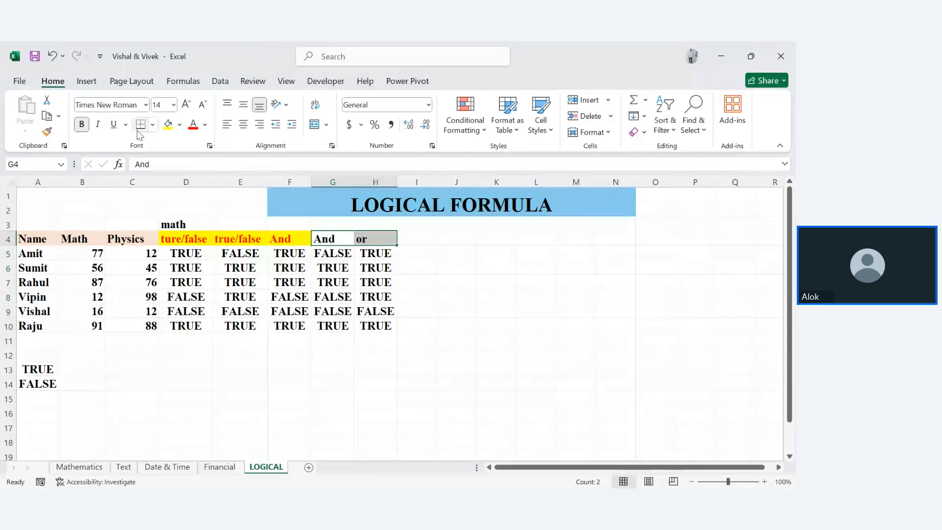
pyautogui.click(168, 124)
pyautogui.click(192, 127)
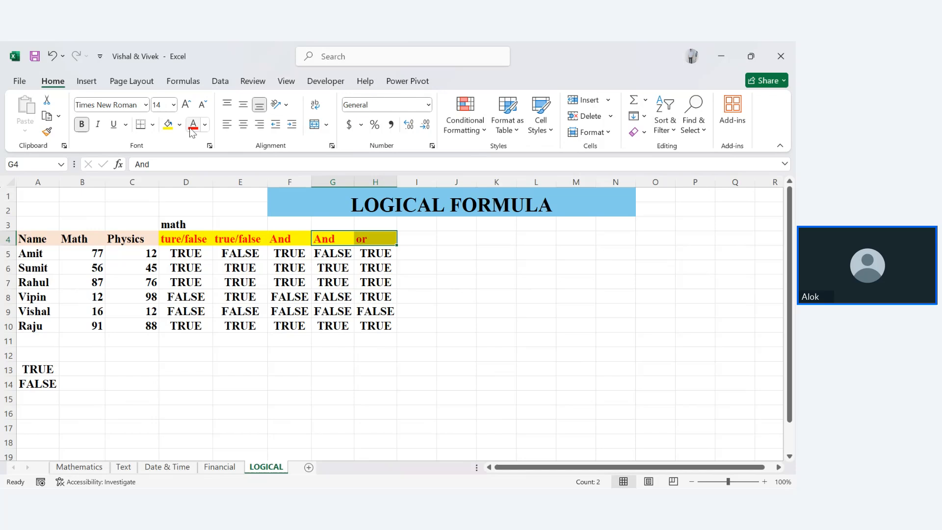
pyautogui.click(273, 440)
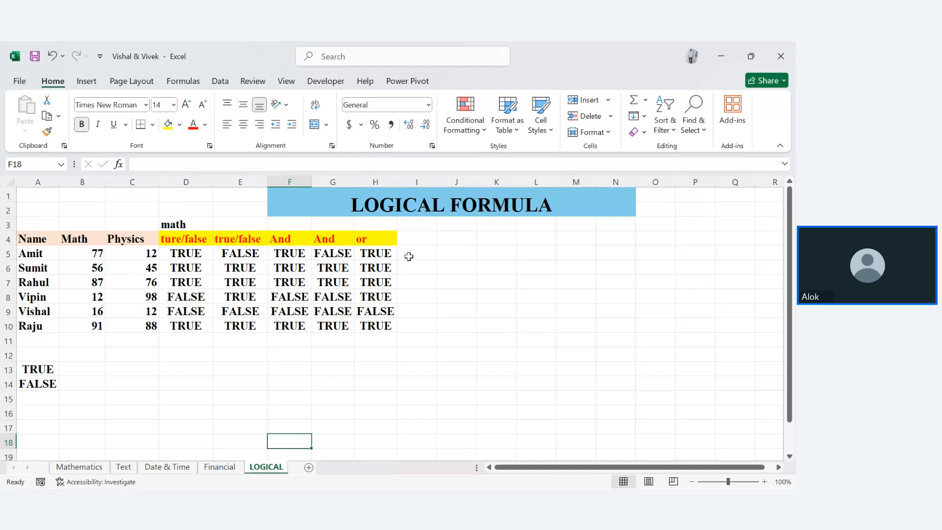
# Step: Enter the heading Not in cell I4, beside the or heading
pyautogui.click(419, 238)
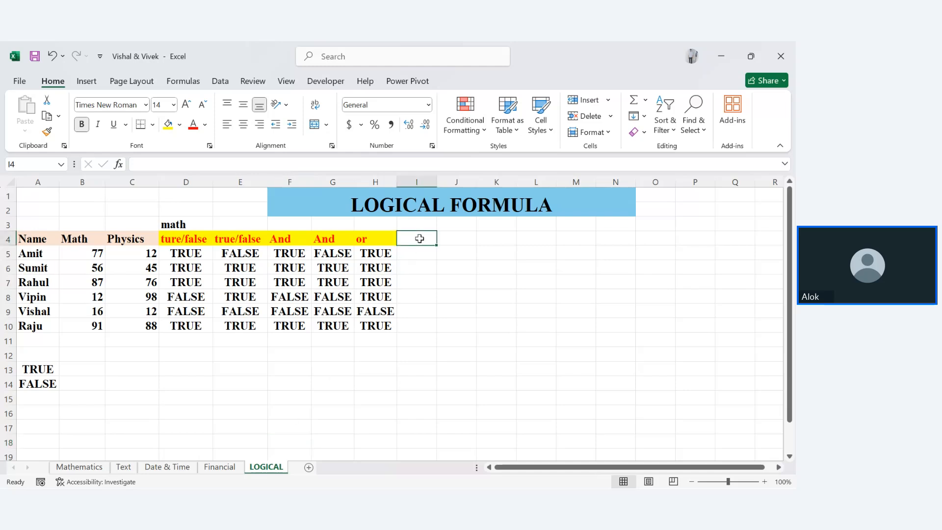
pyautogui.write('Not')
pyautogui.press('Return')
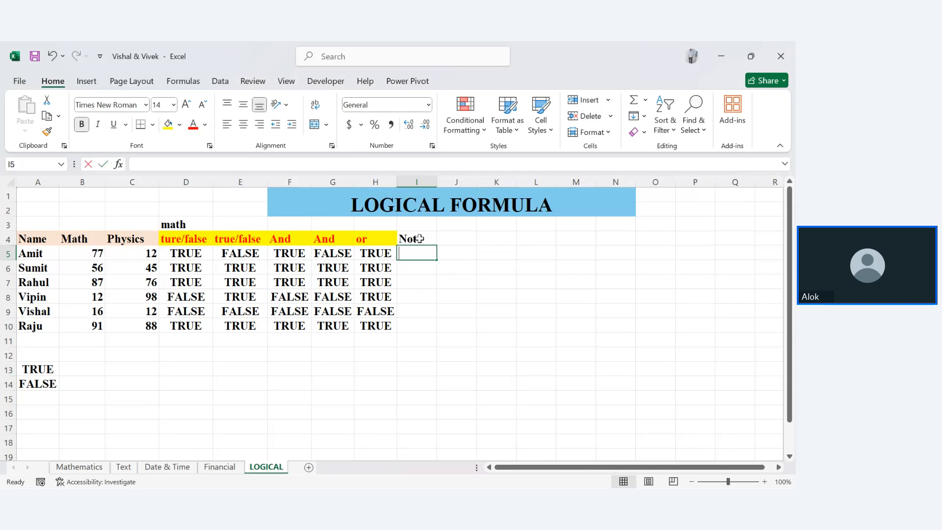
# Step: Enter the formula =NOT(B5>33) in cell I5 to reverse the test on the first Math mark
pyautogui.write('=')
pyautogui.click(80, 255)
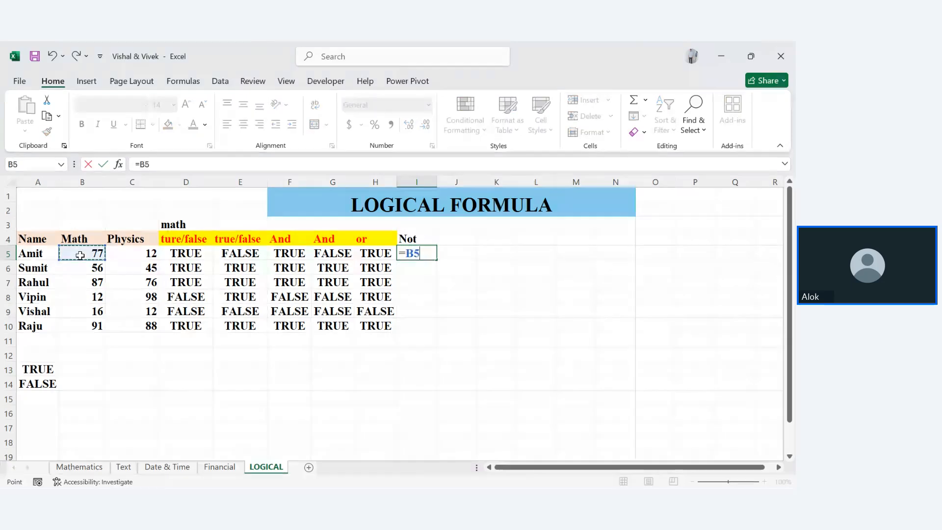
pyautogui.write('>33')
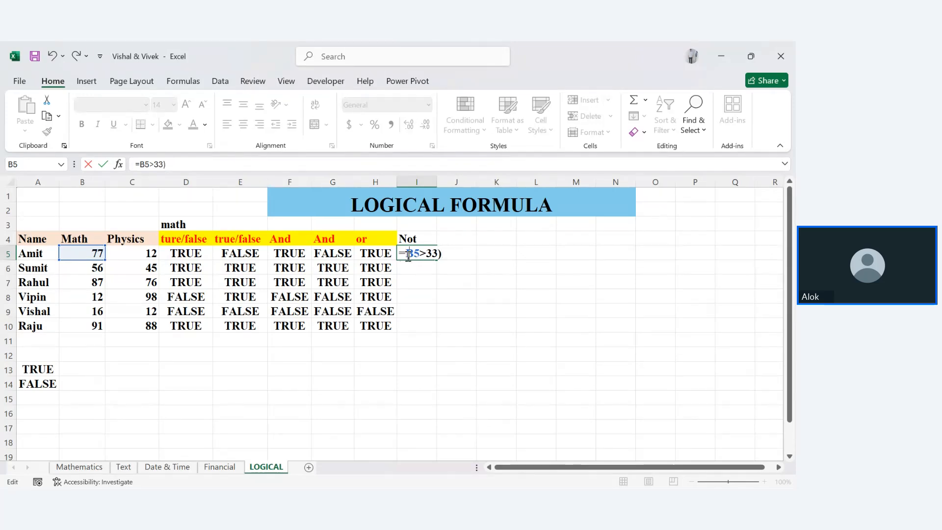
pyautogui.write('(')
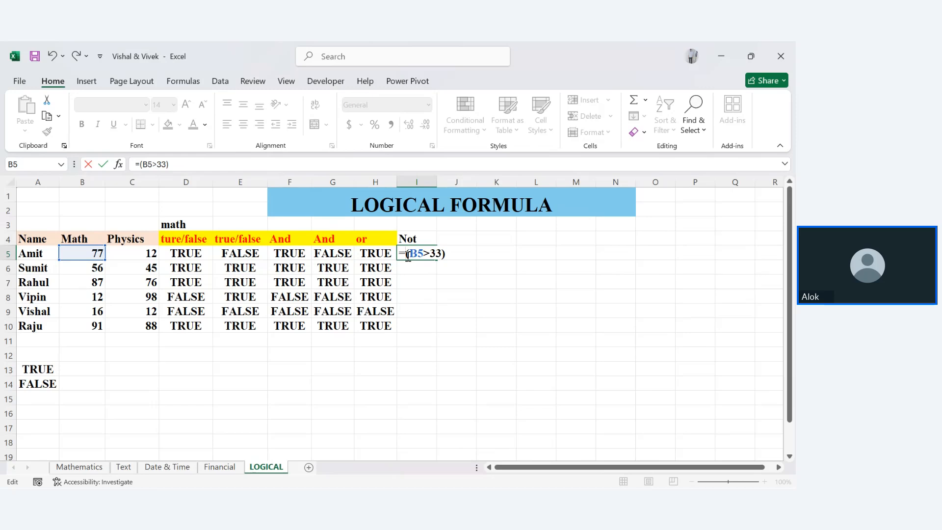
pyautogui.write('not')
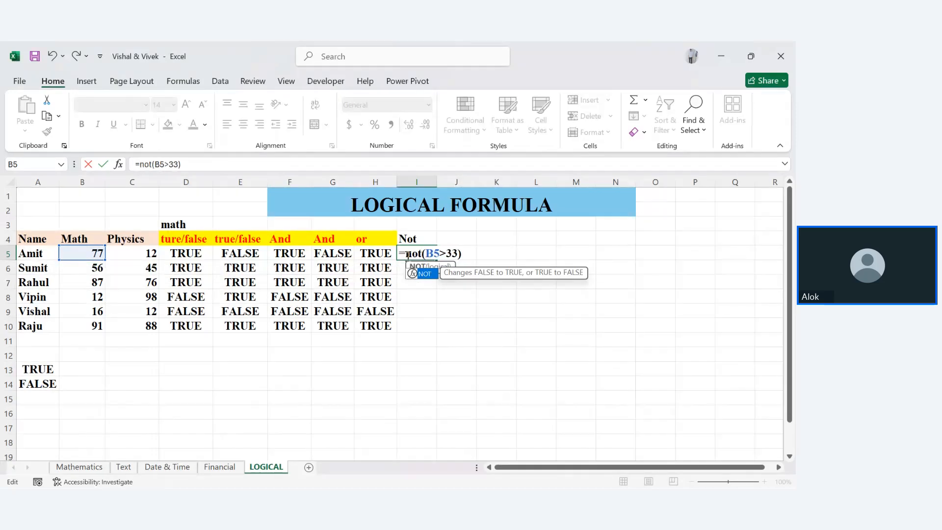
pyautogui.click(469, 253)
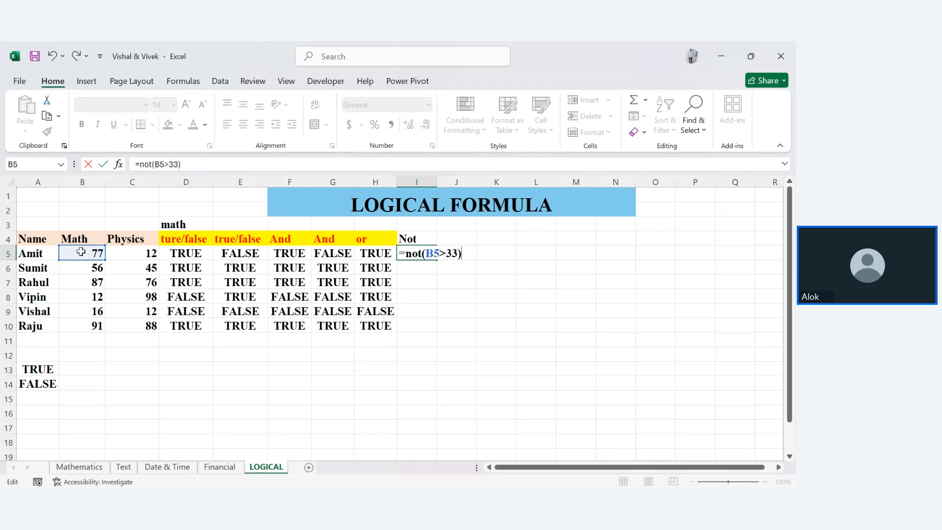
pyautogui.press('Return')
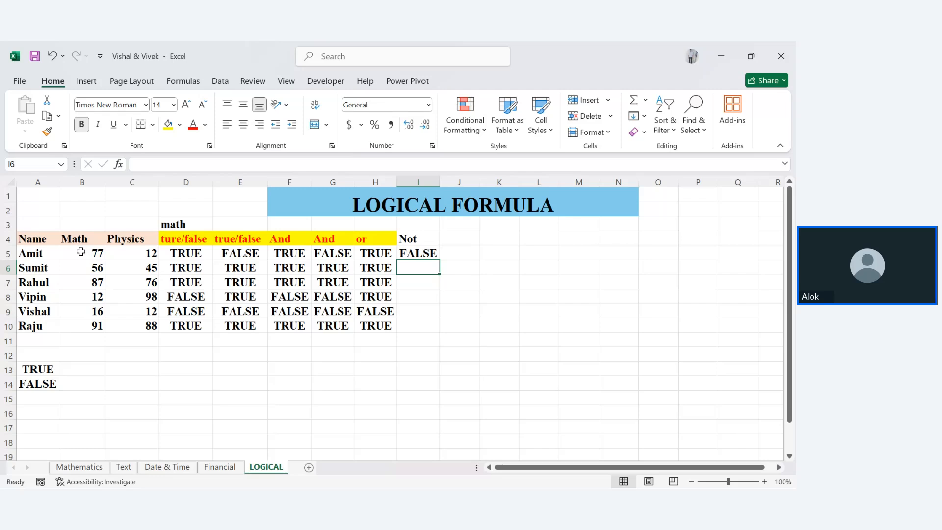
# Step: Fill the NOT formula from I5 down to I10 and inspect the formulas in I8 and I9
pyautogui.click(398, 255)
pyautogui.moveTo(440, 260); pyautogui.dragTo(445, 333)
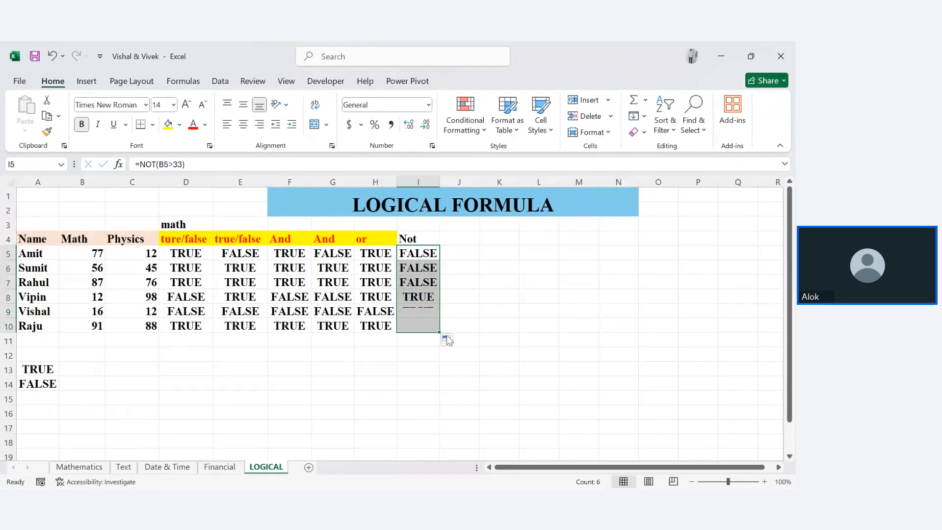
pyautogui.click(90, 297)
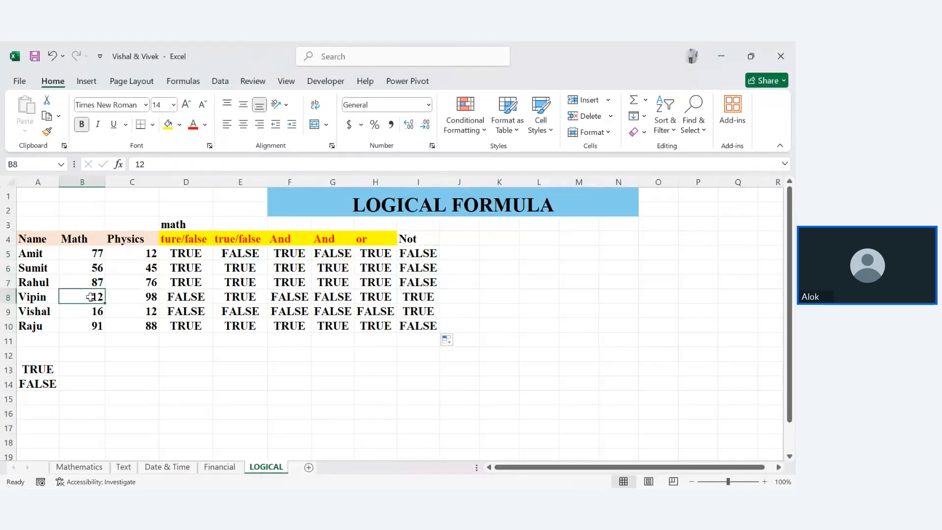
pyautogui.click(434, 299)
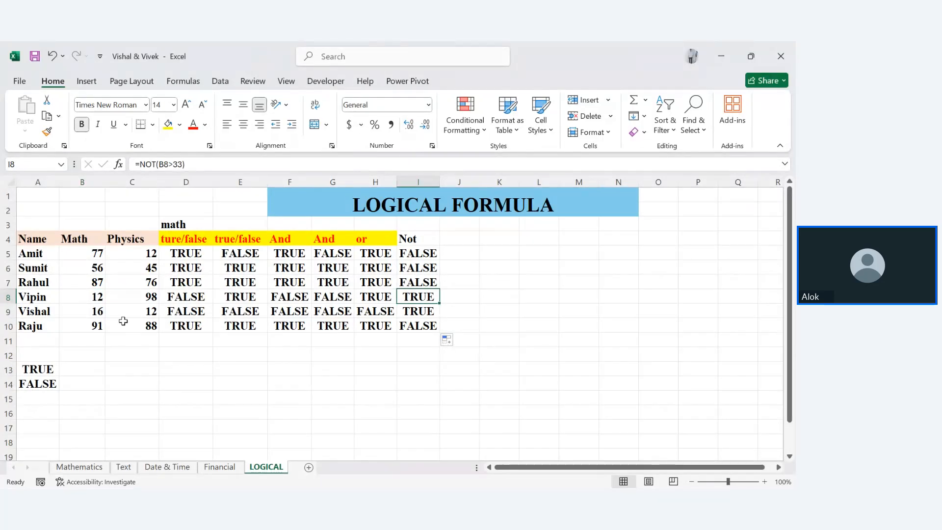
pyautogui.click(442, 312)
pyautogui.doubleClick(440, 311)
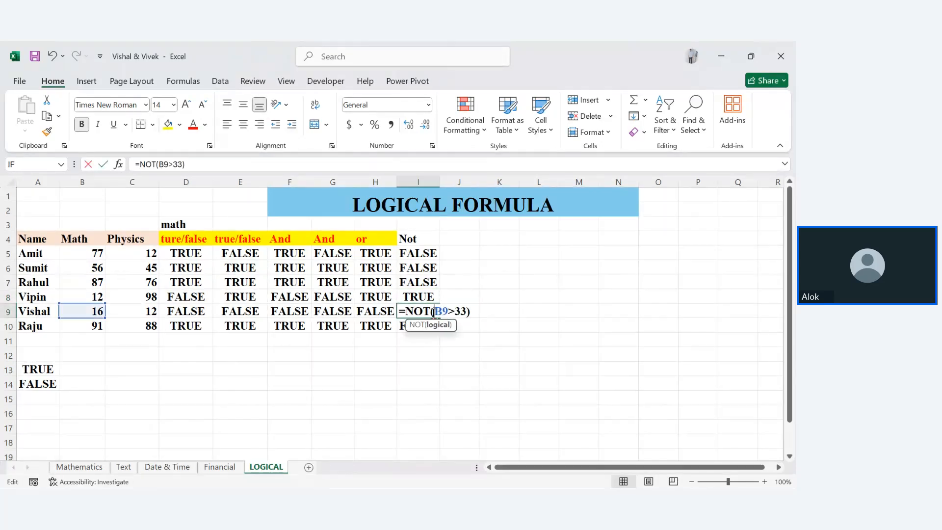
pyautogui.press('Return')
# Step: Format the Not heading in I4 with yellow fill and red font to match the other headings
pyautogui.click(427, 240)
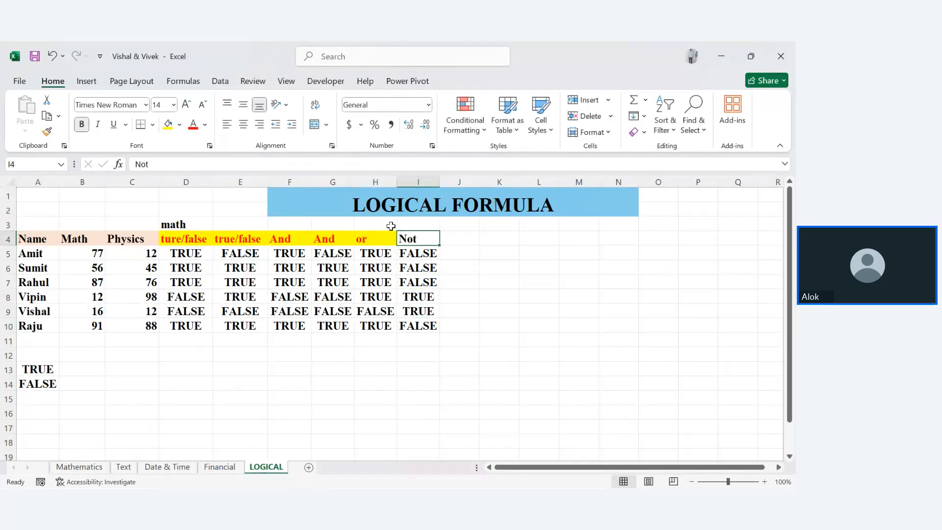
pyautogui.click(168, 127)
pyautogui.click(240, 407)
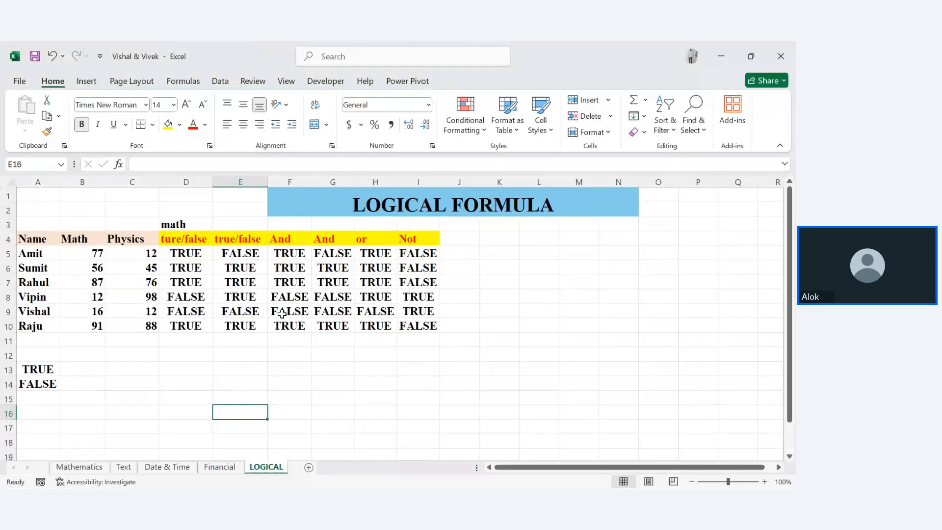
# Step: Display the formulas in the cells and widen columns G, H and I to fit the full formula text
pyautogui.click(180, 87)
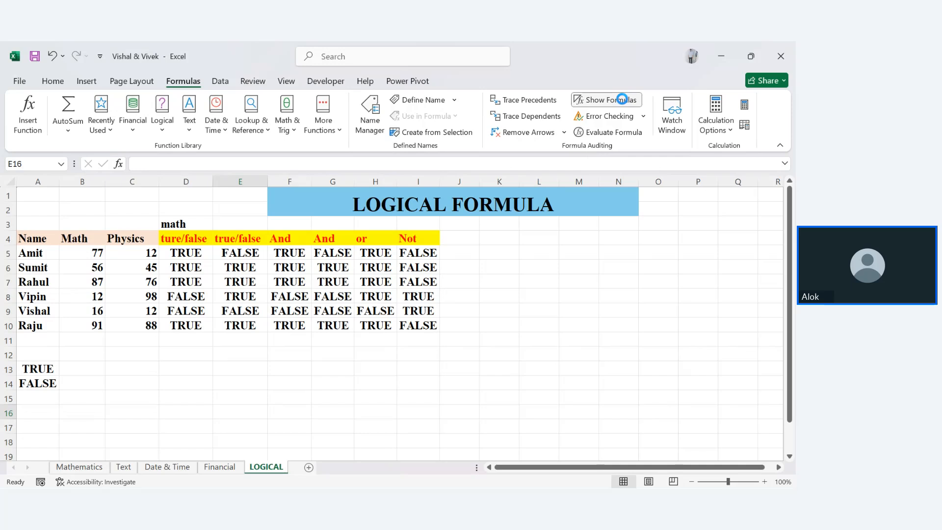
pyautogui.click(622, 98)
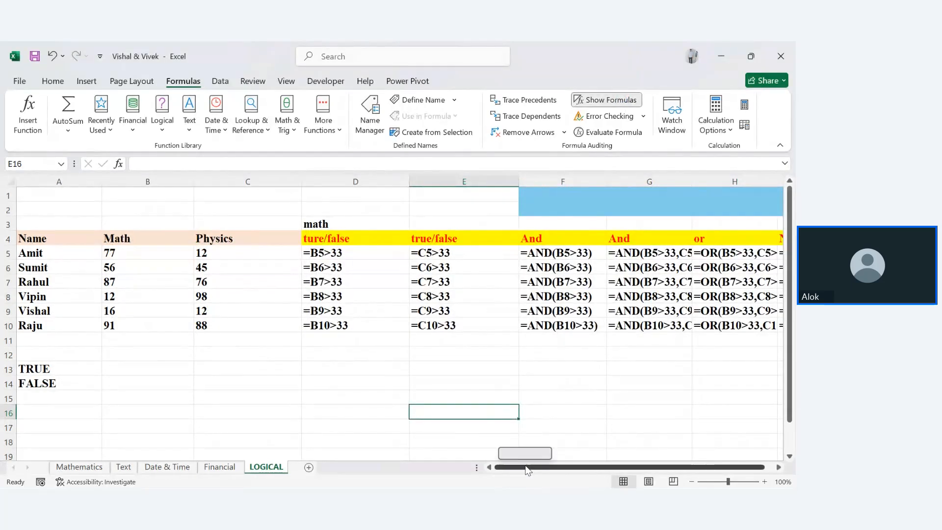
pyautogui.moveTo(526, 466); pyautogui.dragTo(637, 466)
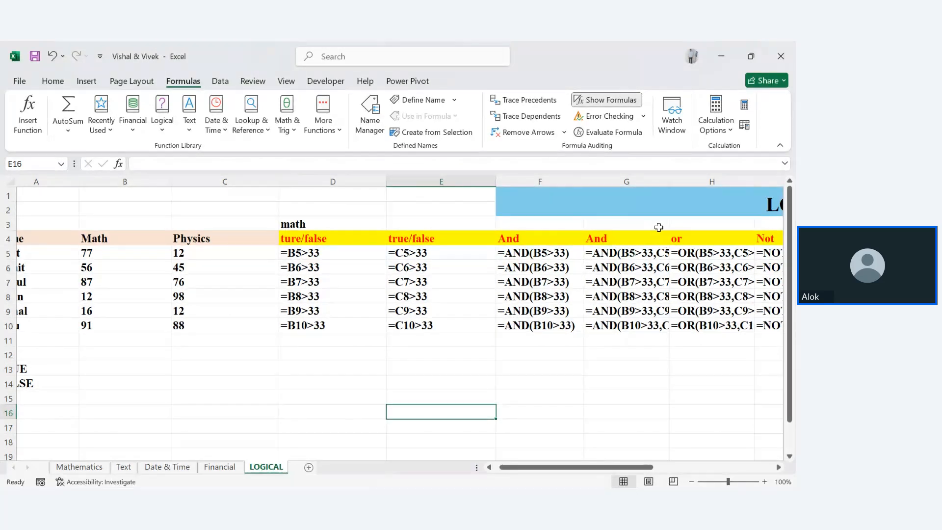
pyautogui.moveTo(669, 178); pyautogui.dragTo(719, 178)
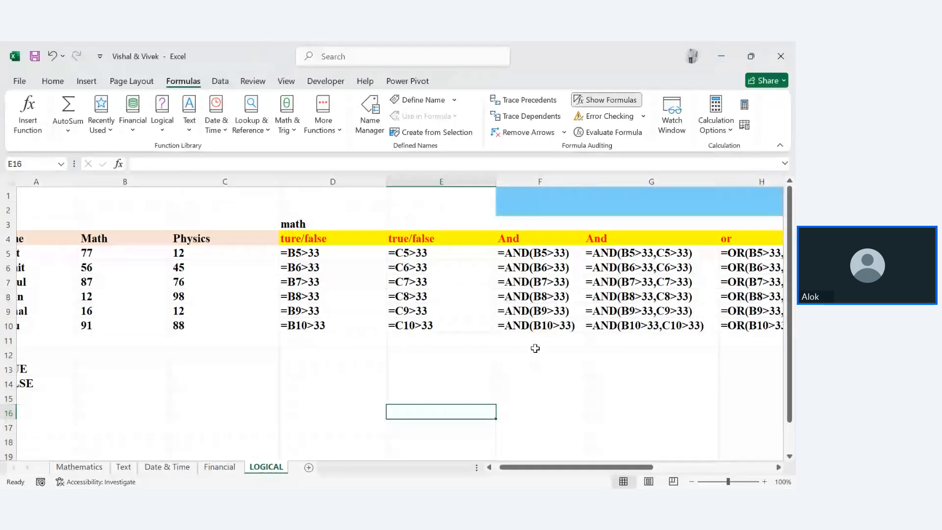
pyautogui.moveTo(527, 467); pyautogui.dragTo(608, 467)
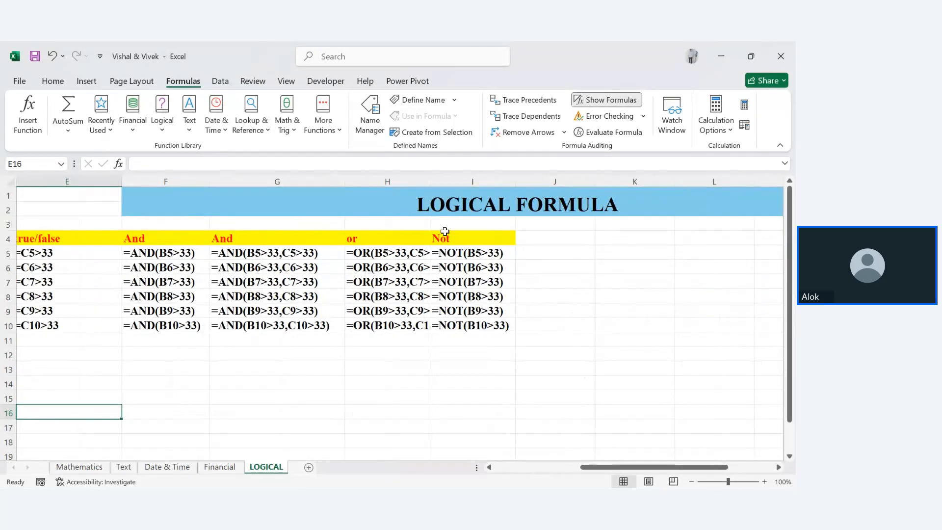
pyautogui.moveTo(430, 182); pyautogui.dragTo(479, 191)
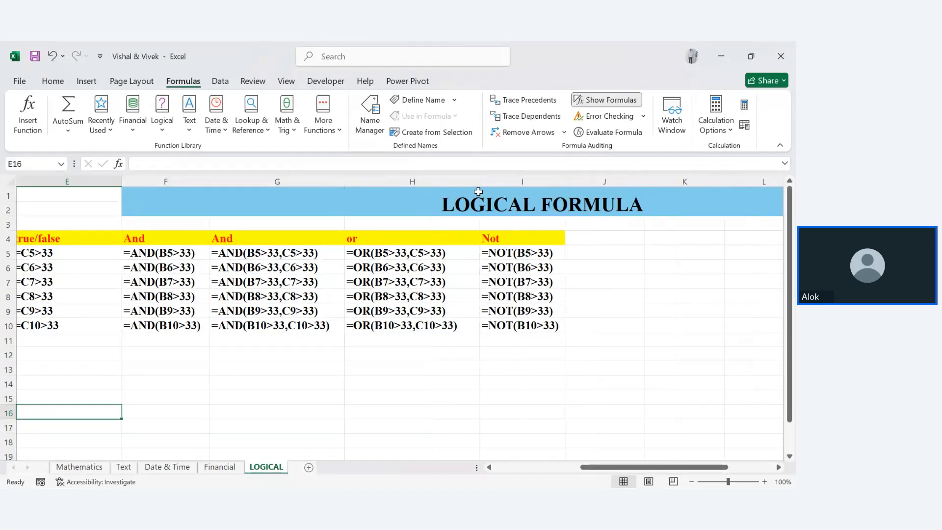
pyautogui.moveTo(565, 182); pyautogui.dragTo(584, 182)
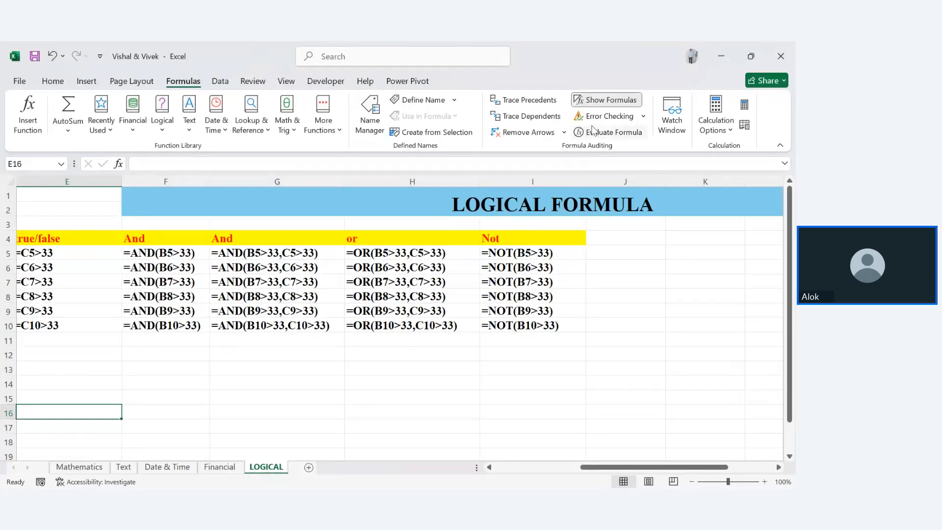
# Step: Switch the sheet back from formulas to calculated results
pyautogui.click(598, 101)
pyautogui.click(354, 382)
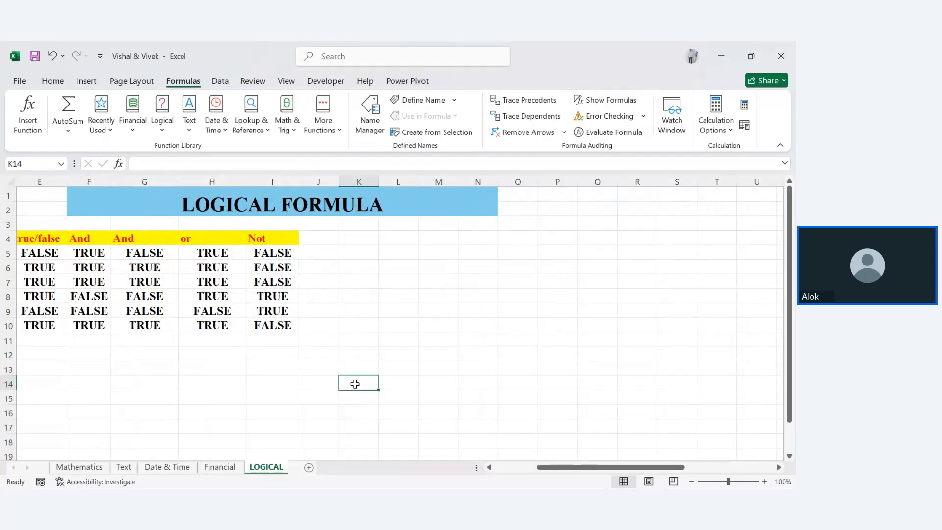
pyautogui.moveTo(546, 460)
pyautogui.moveTo(564, 467); pyautogui.dragTo(485, 470)
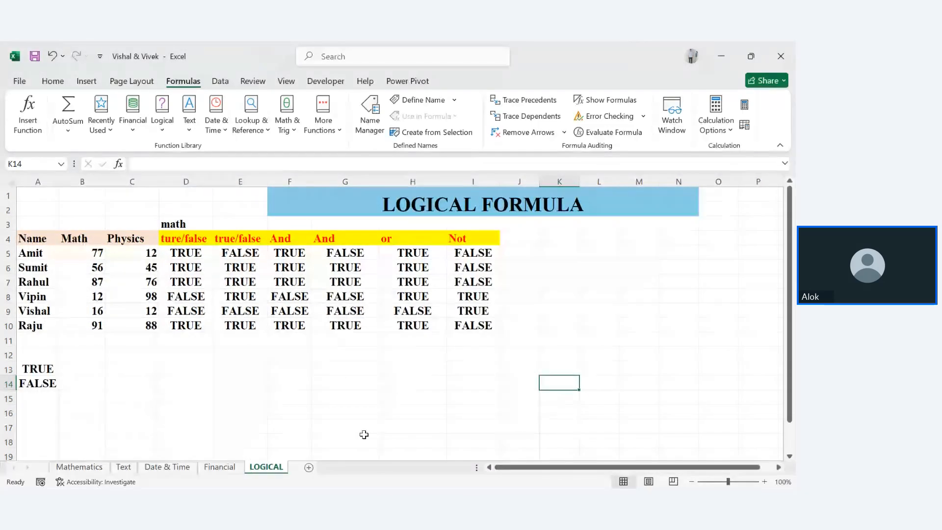
# Step: Clear the TRUE and FALSE entries below the name list in A11:A16
pyautogui.moveTo(34, 340); pyautogui.dragTo(48, 412)
pyautogui.press('Delete')
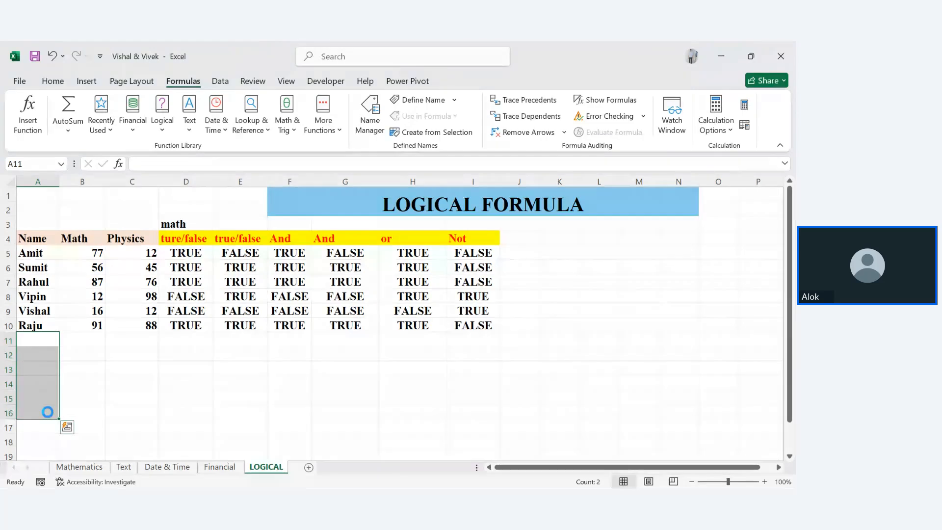
pyautogui.click(167, 398)
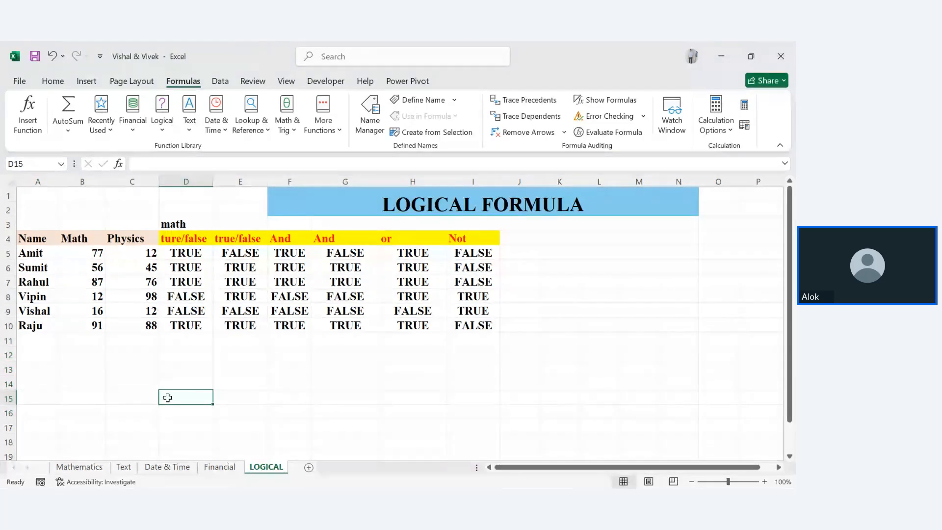
# Step: Copy the Name, Math and Physics table in A4:C10 and paste it starting at cell A14
pyautogui.click(78, 235)
pyautogui.moveTo(78, 234); pyautogui.dragTo(126, 319)
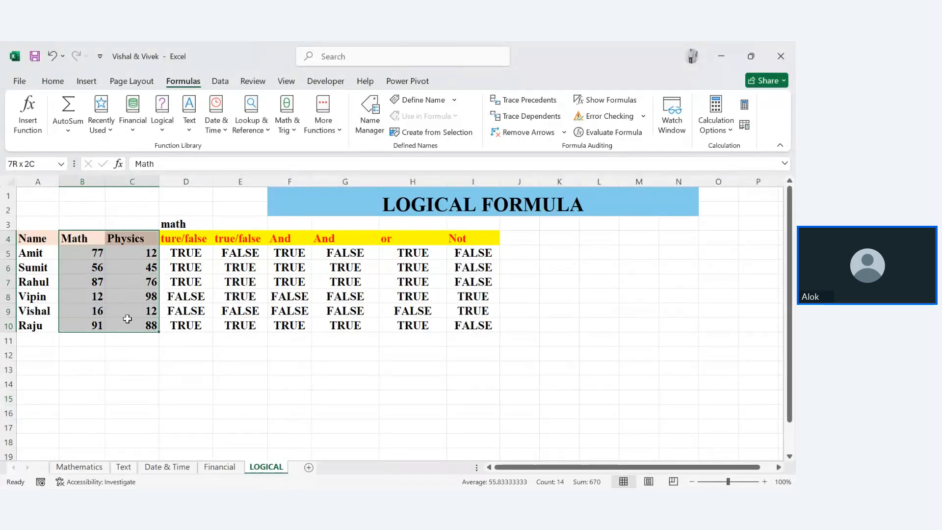
pyautogui.click(128, 320)
pyautogui.click(32, 243)
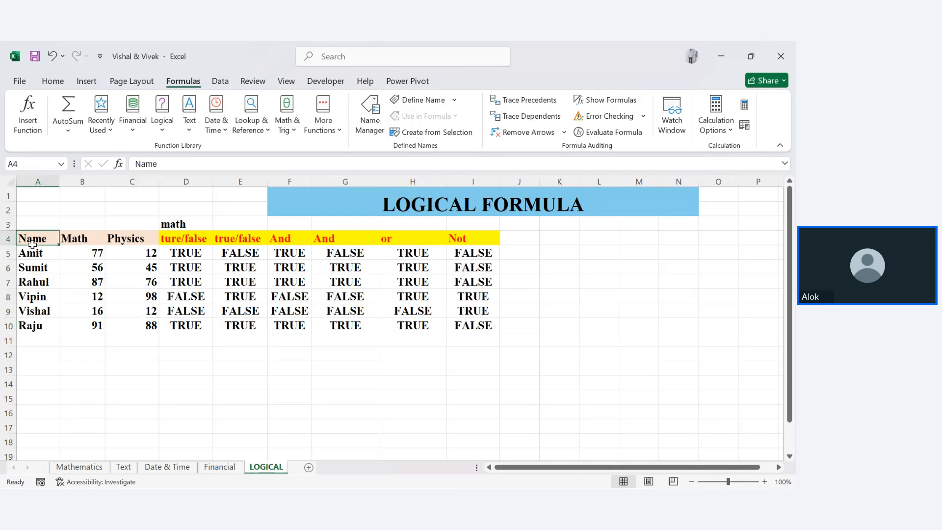
pyautogui.moveTo(32, 243); pyautogui.dragTo(126, 321)
pyautogui.hotkey('ctrl', 'c')
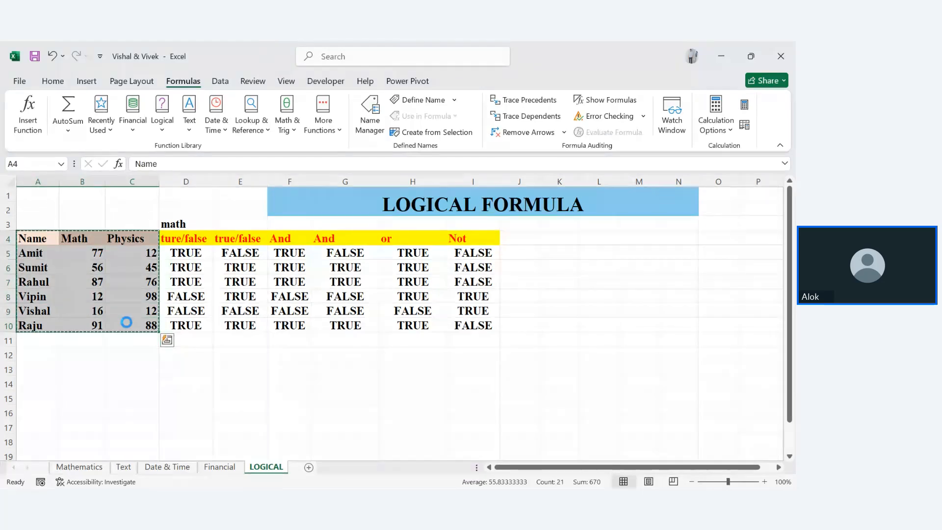
pyautogui.click(37, 383)
pyautogui.hotkey('ctrl', 'v')
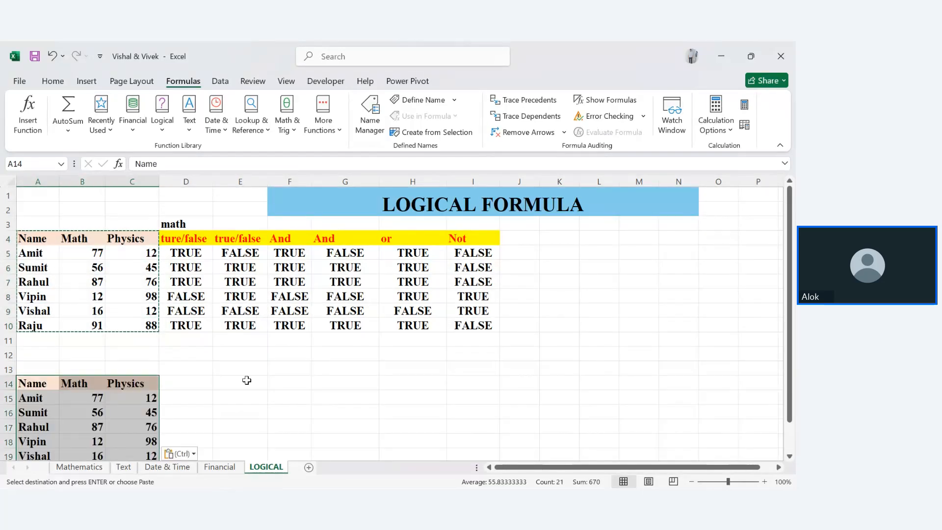
# Step: Add the heading "if" beside Physics in cell D14 of the copied marks table
pyautogui.click(247, 380)
pyautogui.press('Down')
pyautogui.press('Down')
pyautogui.press('Down')
pyautogui.press('Down')
pyautogui.press('Down')
pyautogui.press('Down')
pyautogui.press('Down')
pyautogui.press('Down')
pyautogui.press('Down')
pyautogui.press('Down')
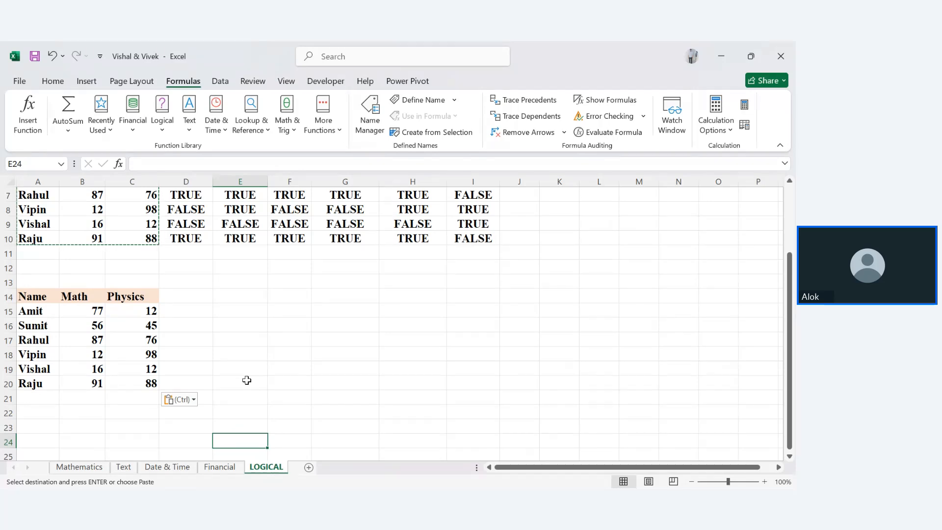
pyautogui.click(196, 292)
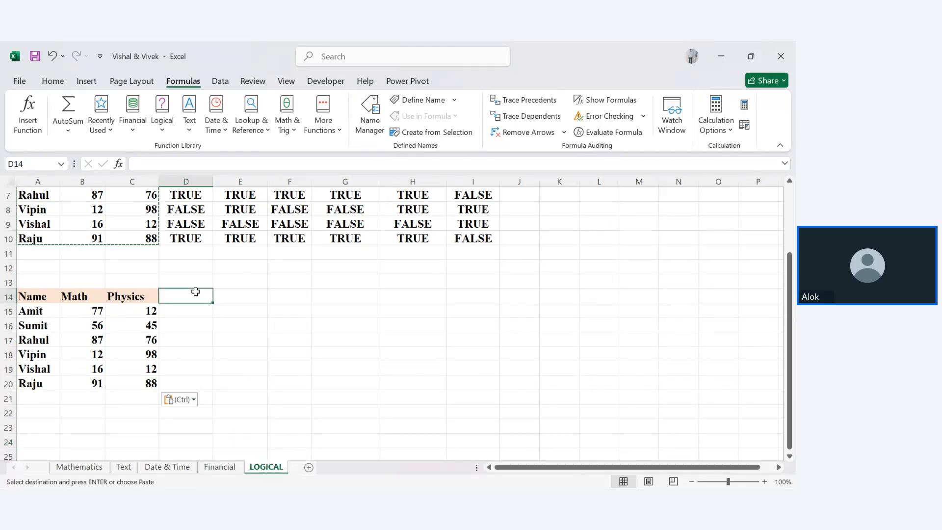
pyautogui.write('if')
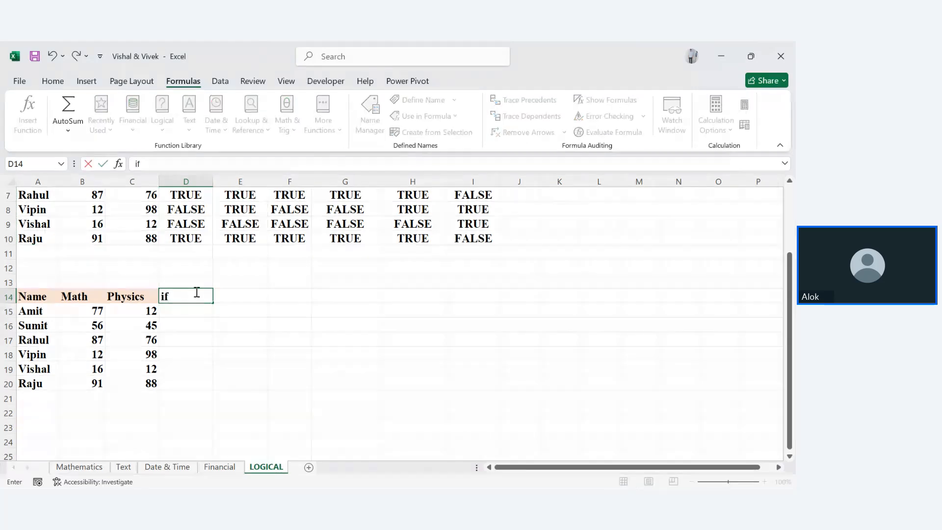
pyautogui.press('Return')
# Step: Format the heading in D14 with a yellow fill and red font
pyautogui.click(191, 294)
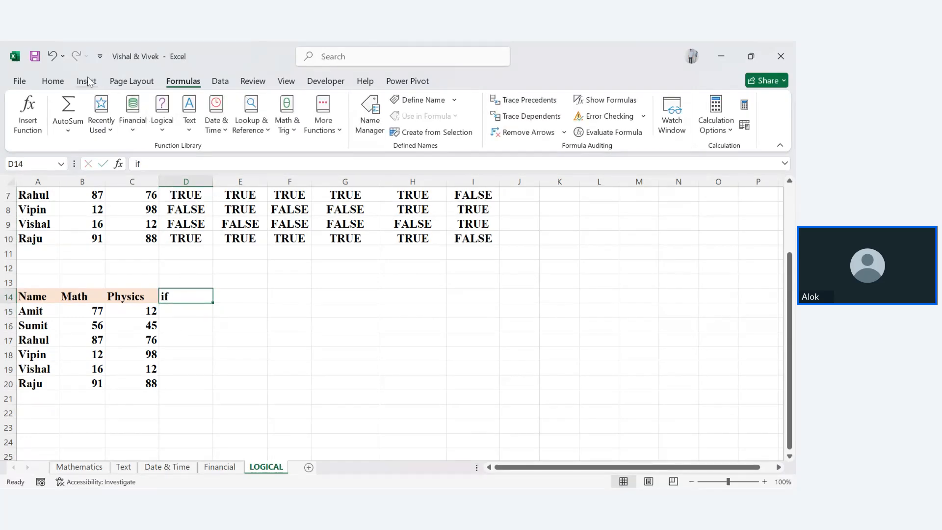
pyautogui.click(53, 82)
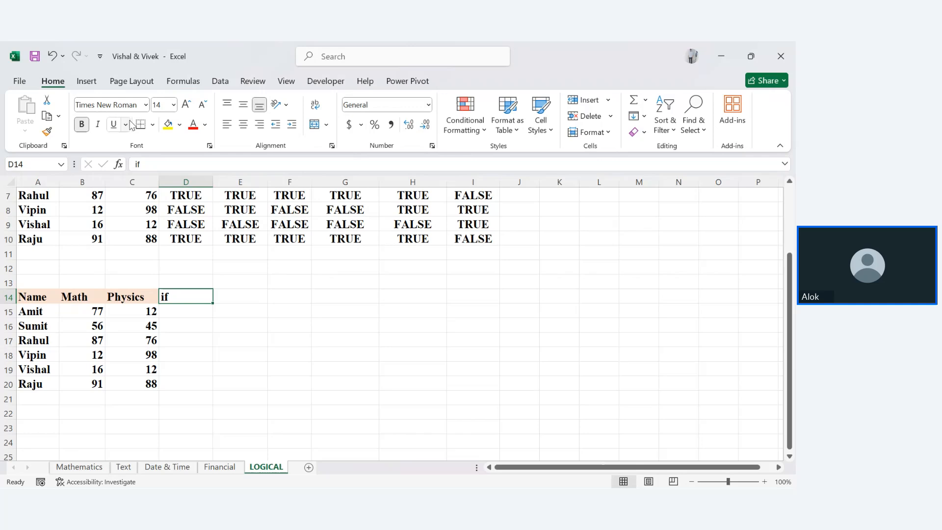
pyautogui.click(168, 127)
pyautogui.click(193, 125)
pyautogui.click(203, 373)
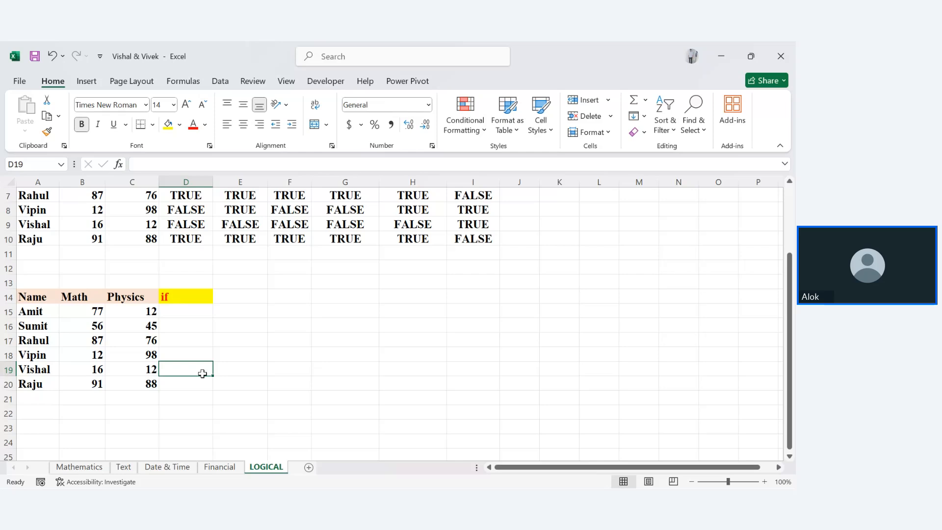
# Step: Enter the formula =IF(B15>=33,) in D15 to test the Math mark with an empty true value
pyautogui.click(184, 316)
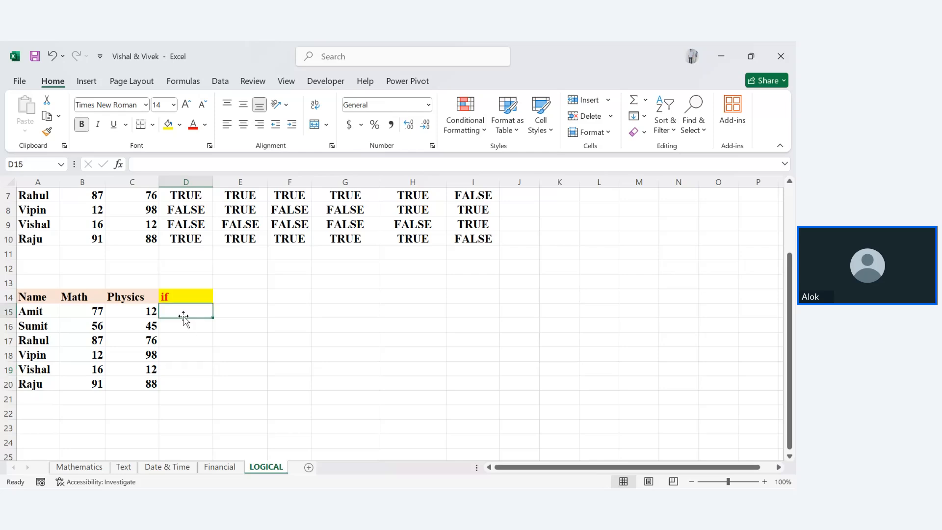
pyautogui.write('=if')
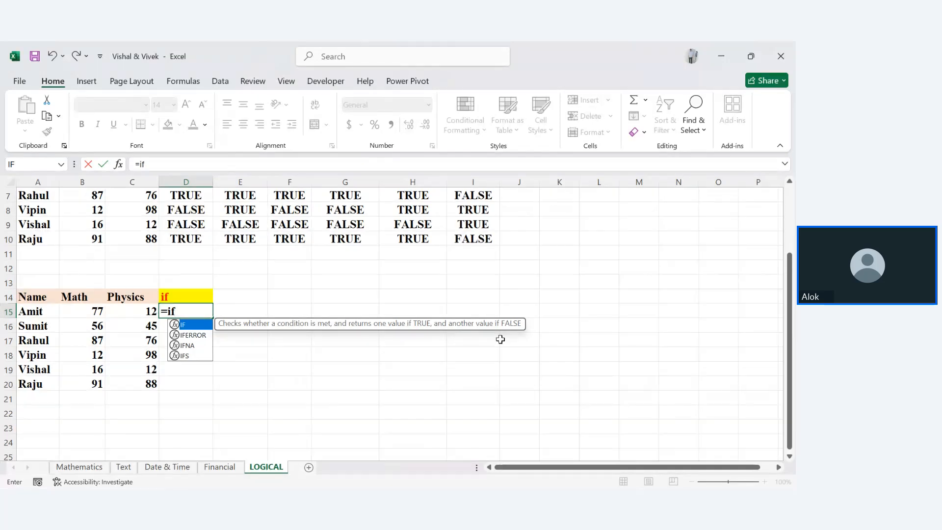
pyautogui.write('(')
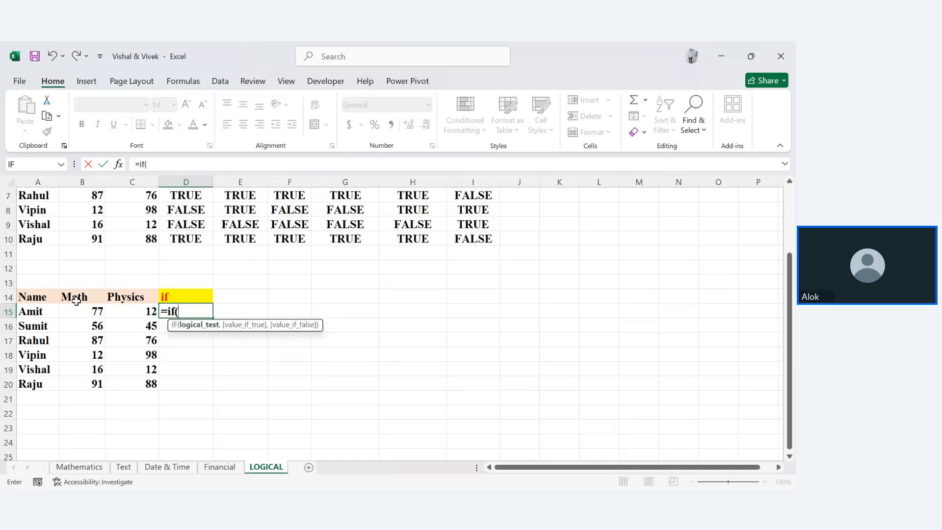
pyautogui.click(85, 314)
pyautogui.write('>')
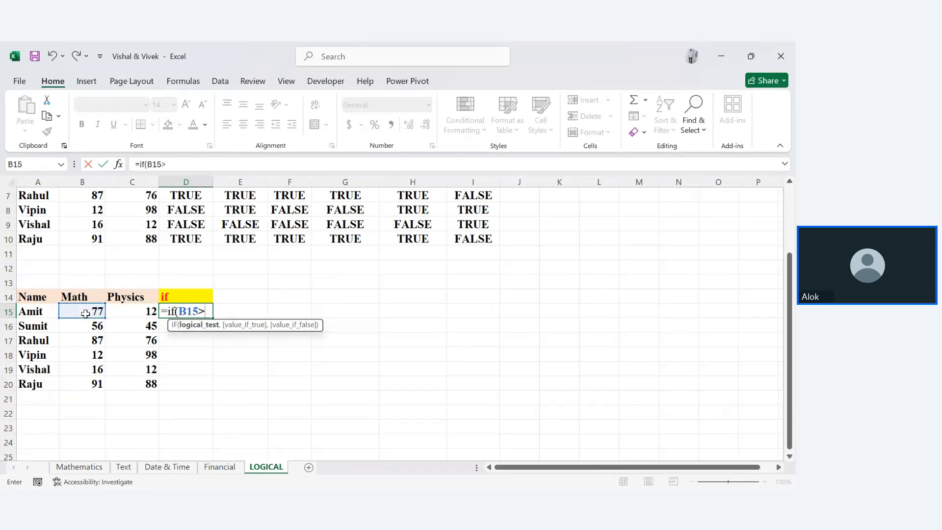
pyautogui.write('=33')
pyautogui.write(')')
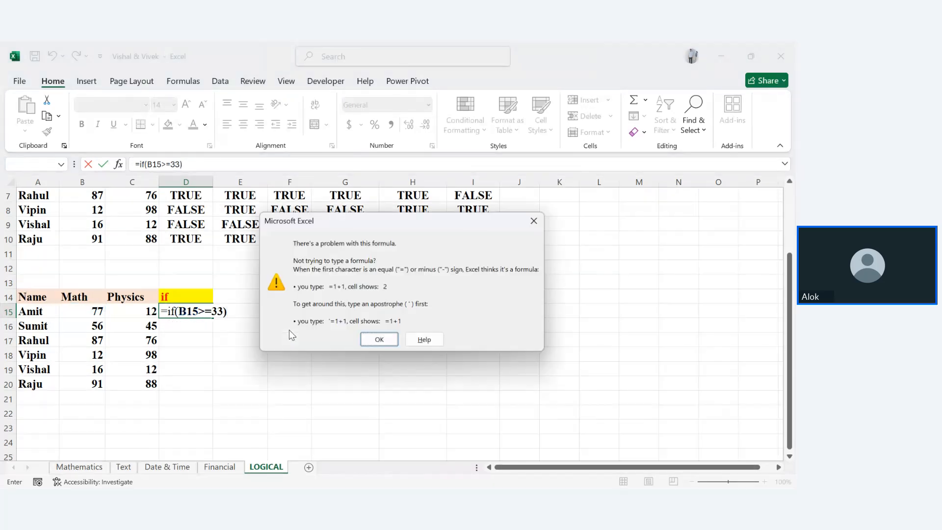
pyautogui.press('Return')
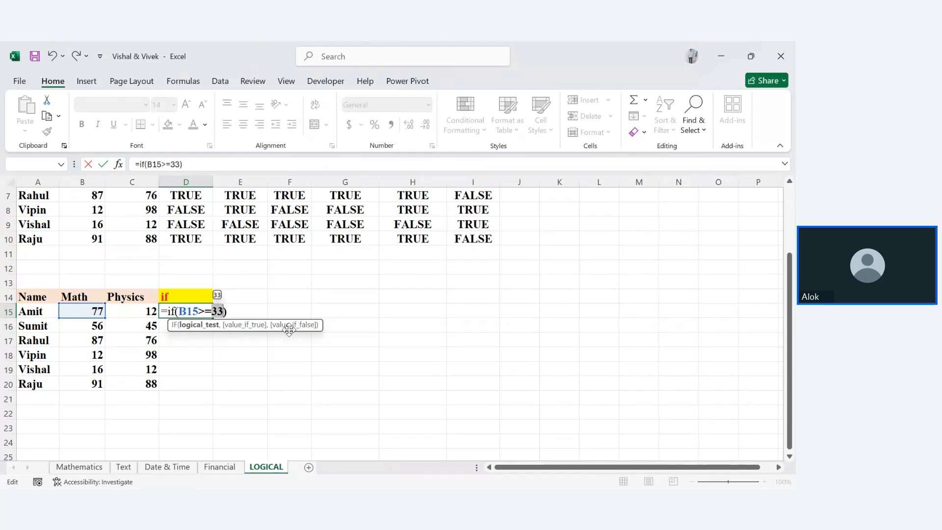
pyautogui.press('BackSpace')
pyautogui.write('33,')
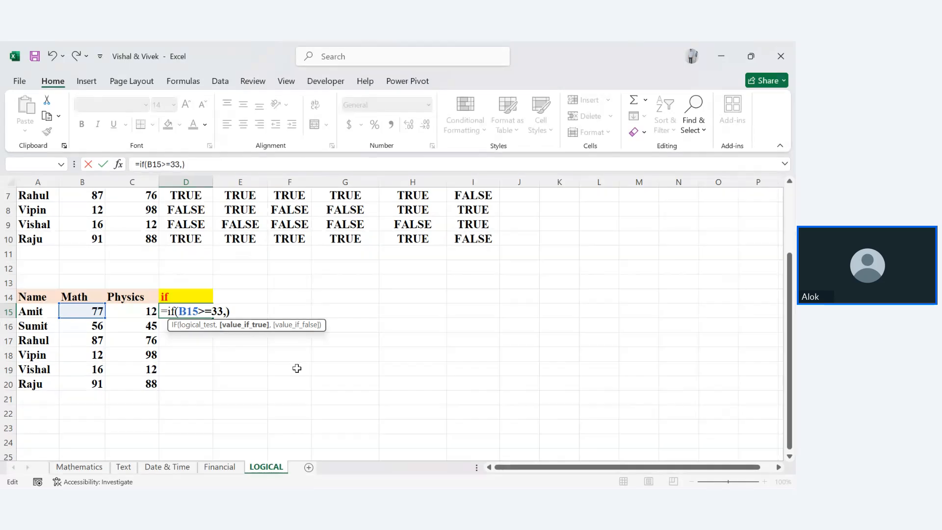
pyautogui.press('Return')
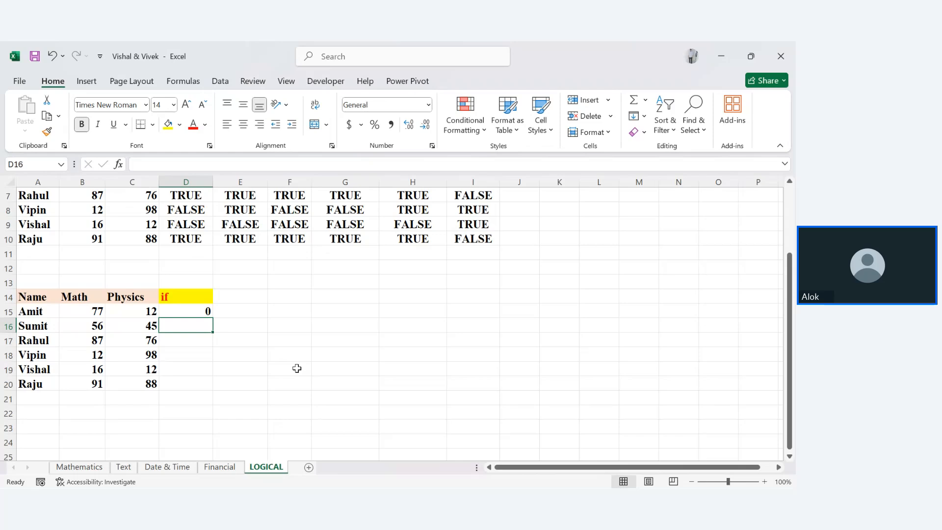
# Step: Fill the IF formula from D15 down to D20
pyautogui.doubleClick(188, 312)
pyautogui.doubleClick(189, 312)
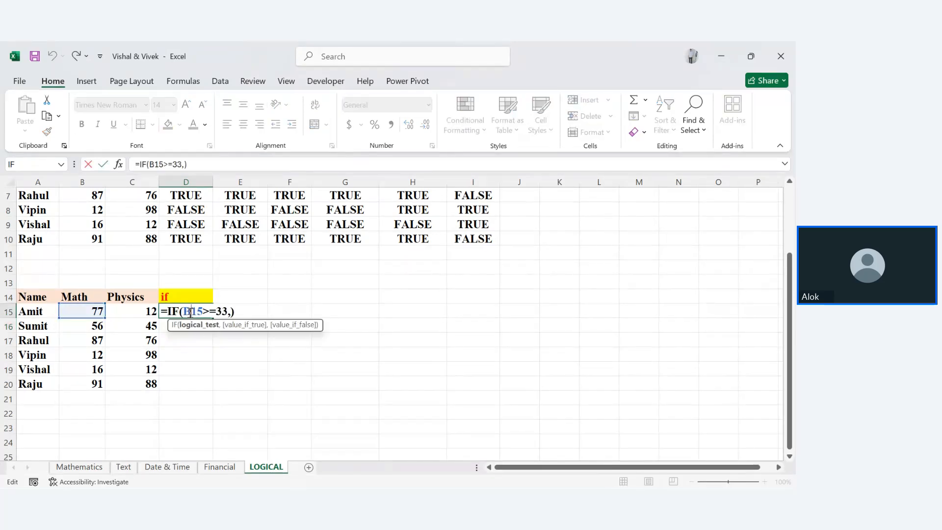
pyautogui.press('Return')
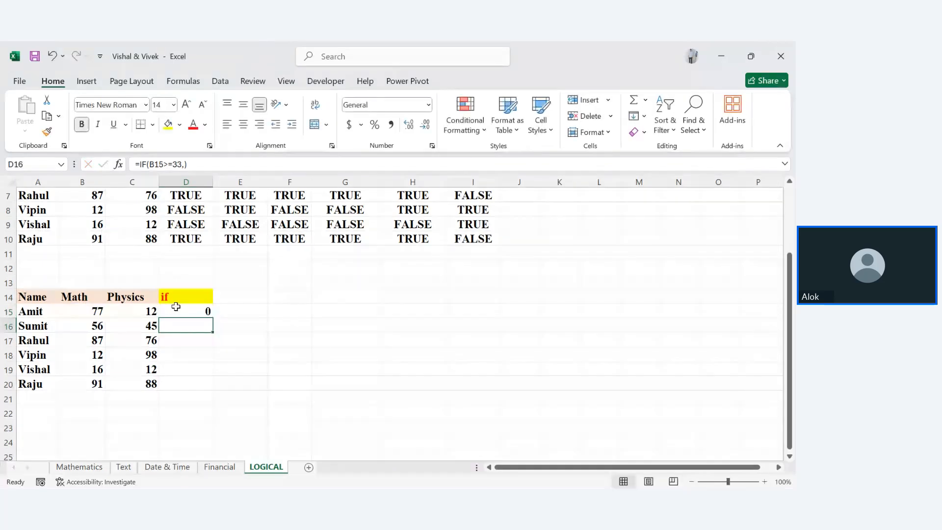
pyautogui.click(197, 310)
pyautogui.moveTo(213, 318); pyautogui.dragTo(217, 391)
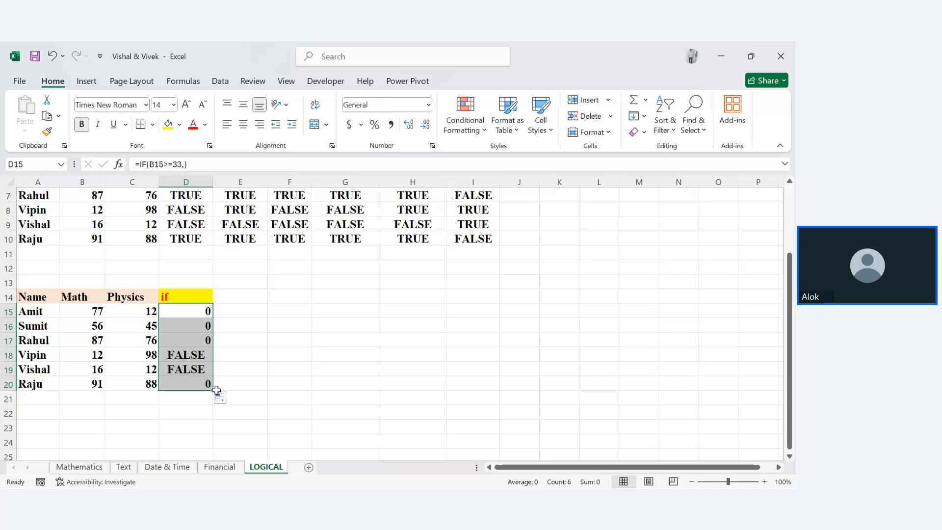
pyautogui.moveTo(205, 312); pyautogui.dragTo(214, 390)
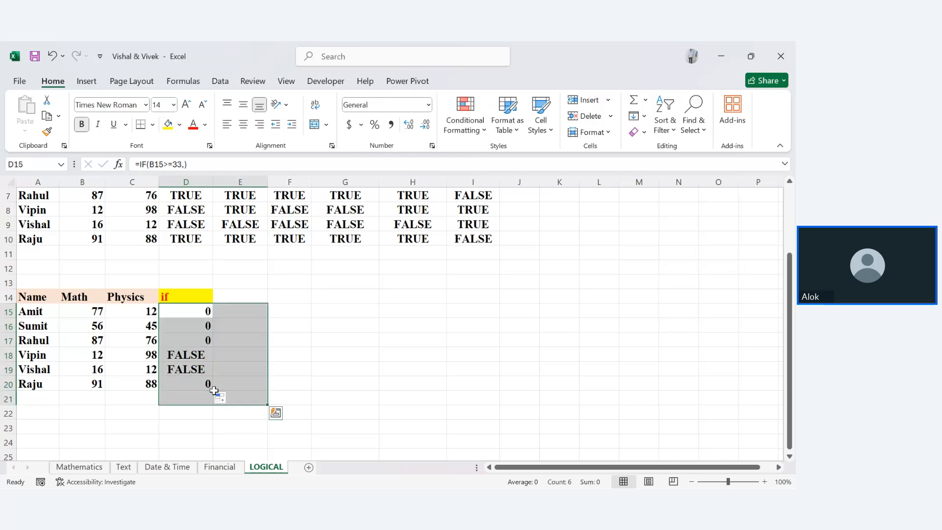
pyautogui.click(215, 394)
# Step: Add a second "if" heading in E14 with a yellow fill and red font
pyautogui.doubleClick(236, 299)
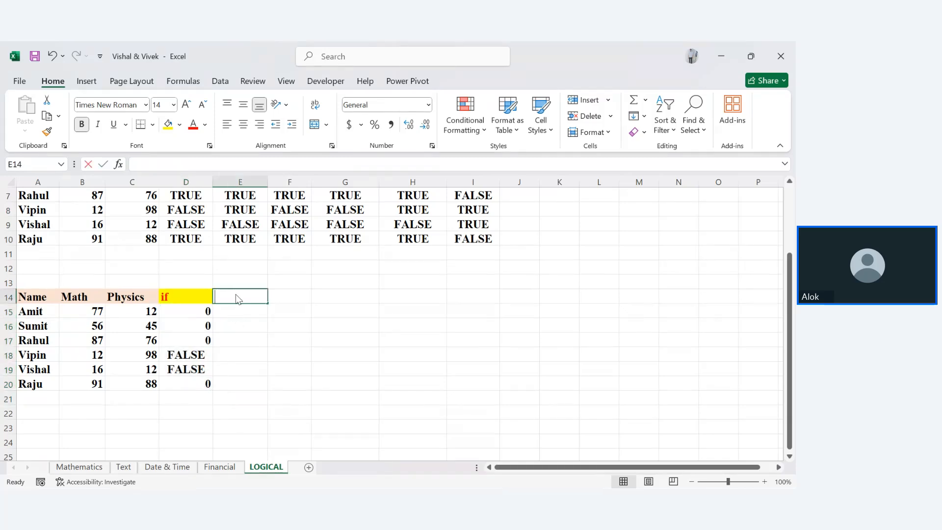
pyautogui.write('if')
pyautogui.press('Return')
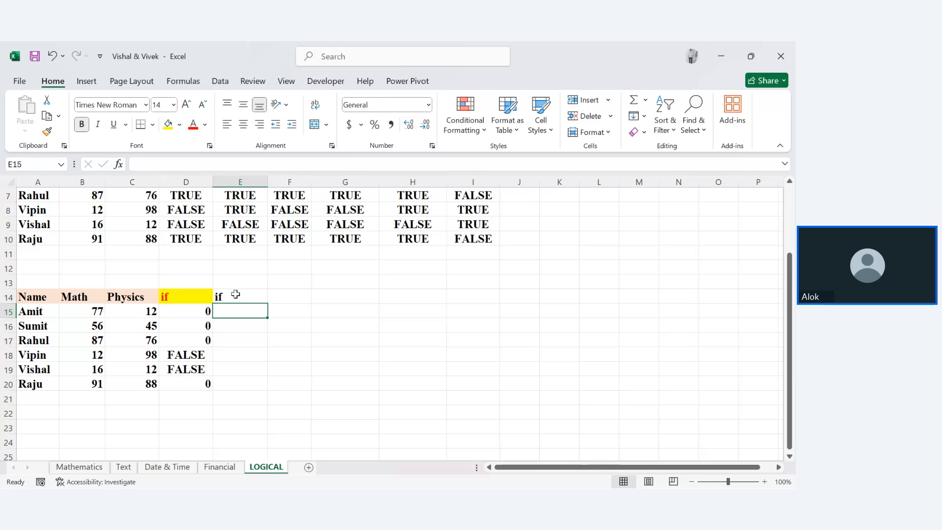
pyautogui.click(235, 294)
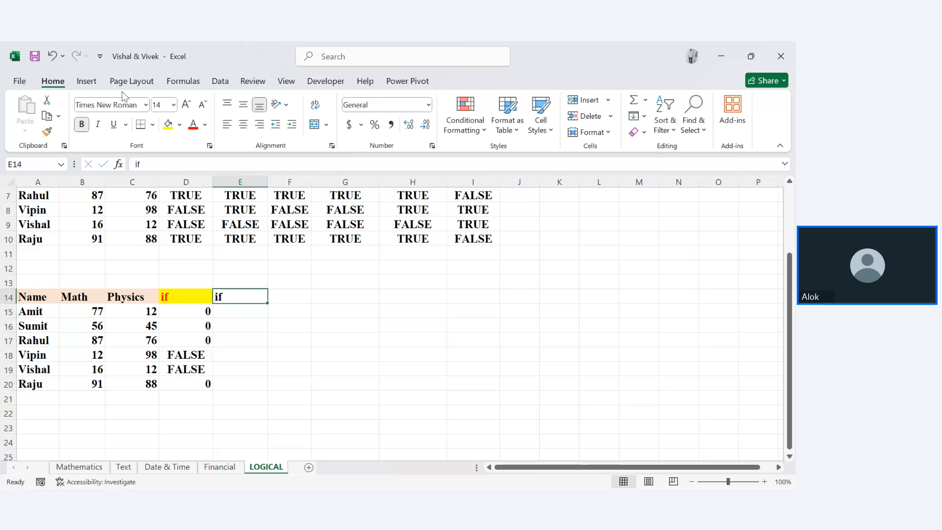
pyautogui.click(167, 124)
pyautogui.click(193, 125)
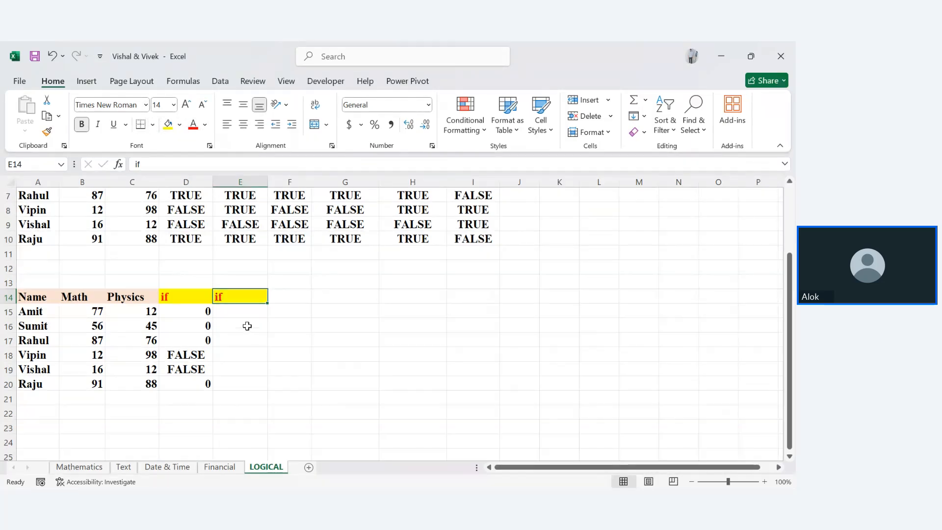
# Step: Begin an IF formula in E15 with the logical test B15>=33
pyautogui.click(243, 311)
pyautogui.write('=')
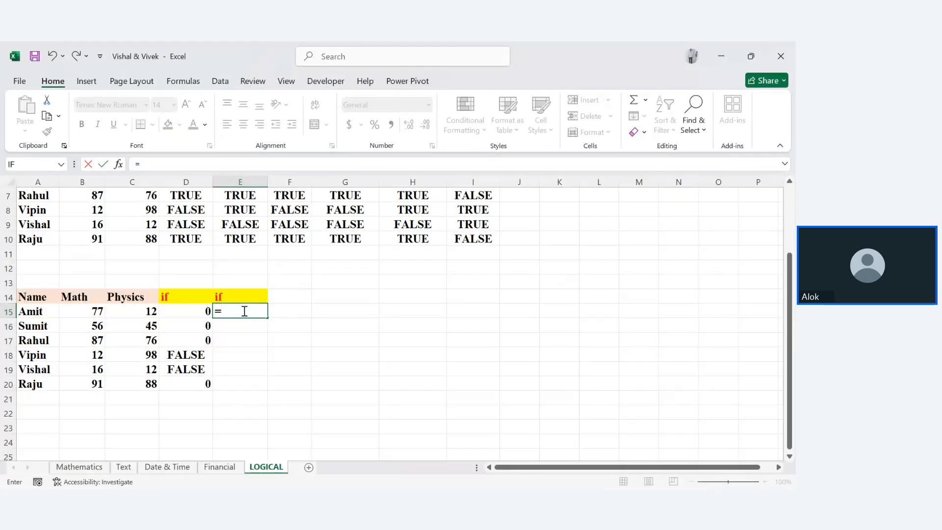
pyautogui.click(75, 314)
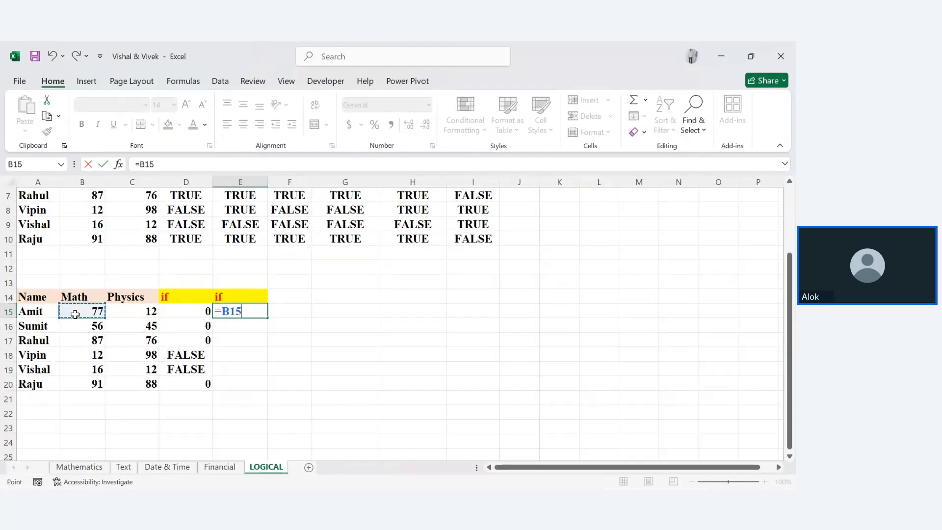
pyautogui.press('BackSpace')
pyautogui.press('BackSpace')
pyautogui.press('BackSpace')
pyautogui.write('if')
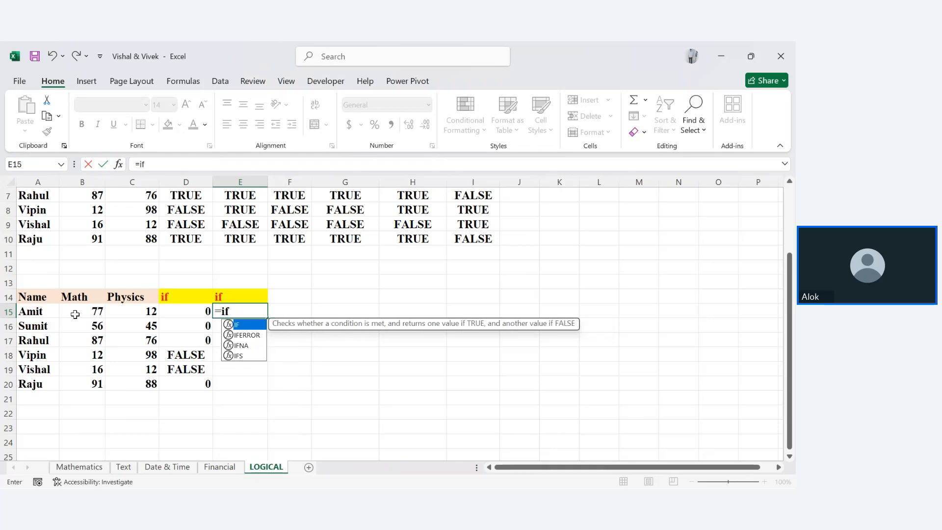
pyautogui.press('Tab')
pyautogui.click(75, 314)
pyautogui.write('>')
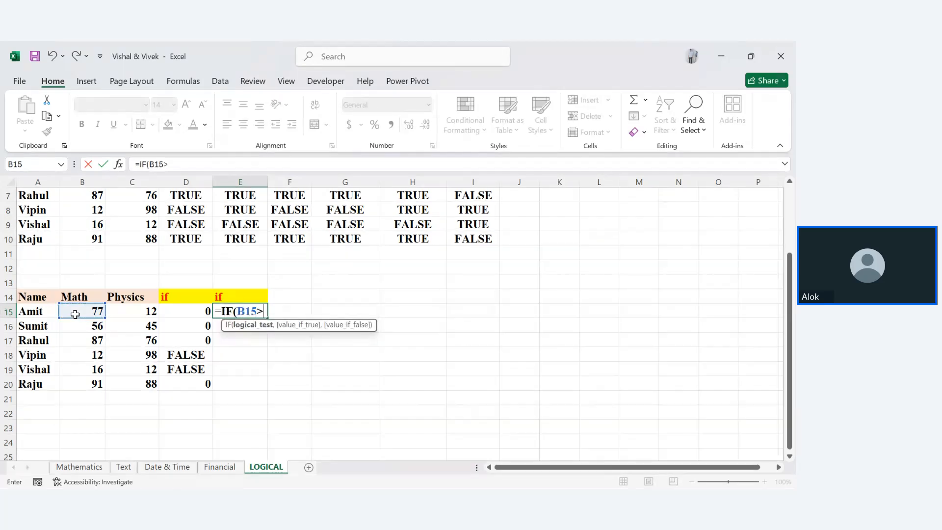
pyautogui.write('=33,')
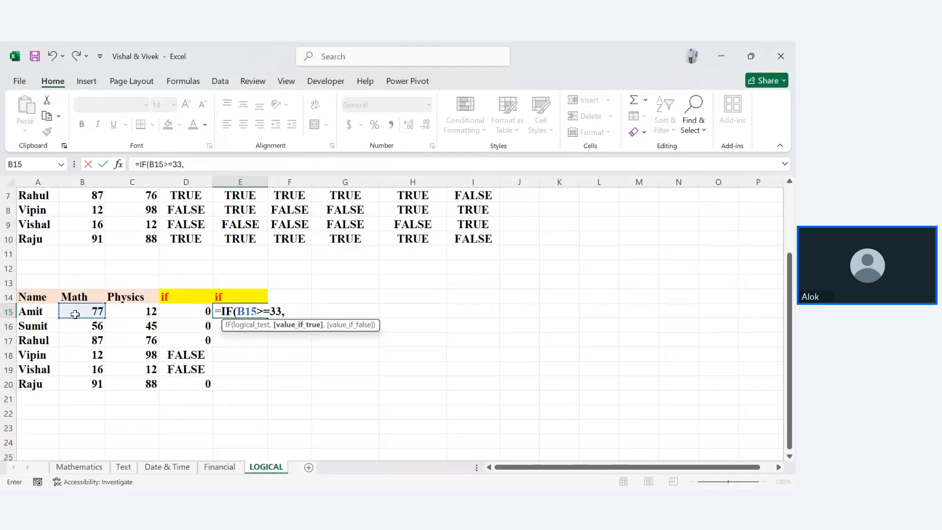
# Step: Complete the E15 formula with "pass" if true and "fails" if false, and fill it down to E20
pyautogui.write('"pass",')
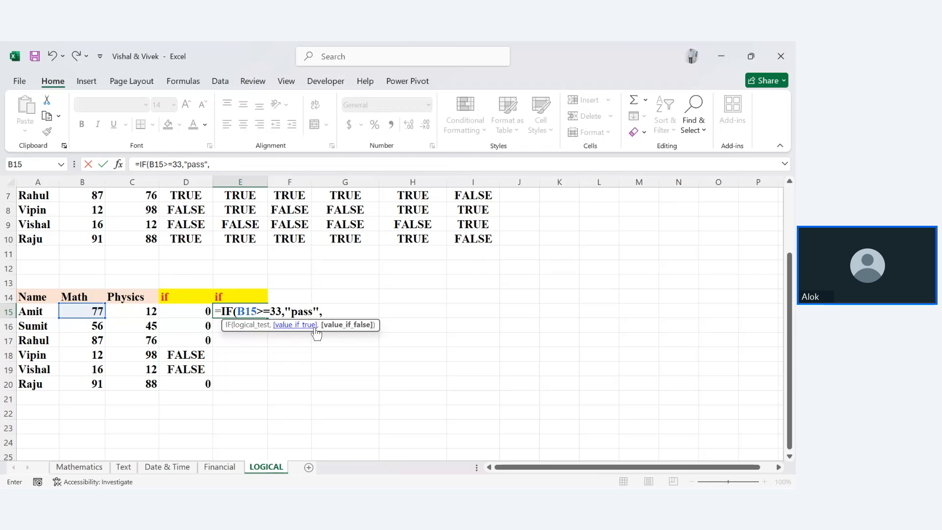
pyautogui.write('"')
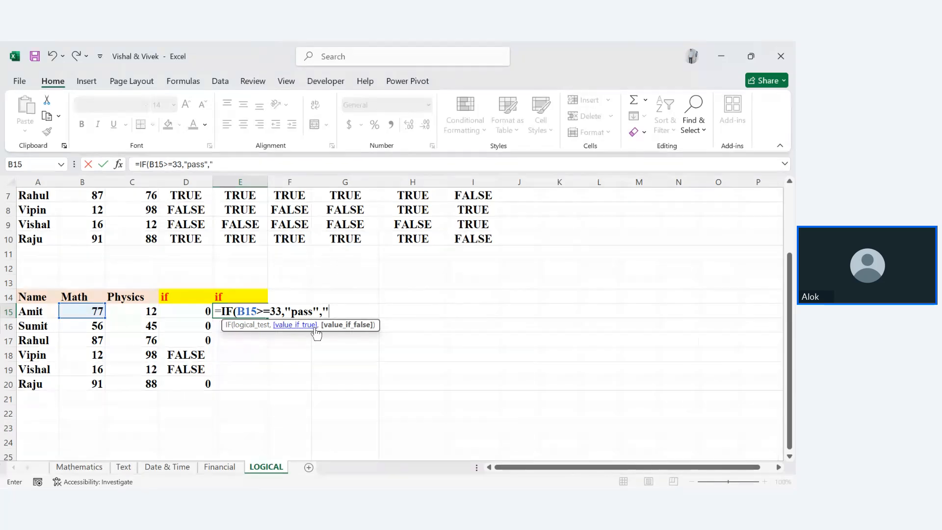
pyautogui.write('fails"')
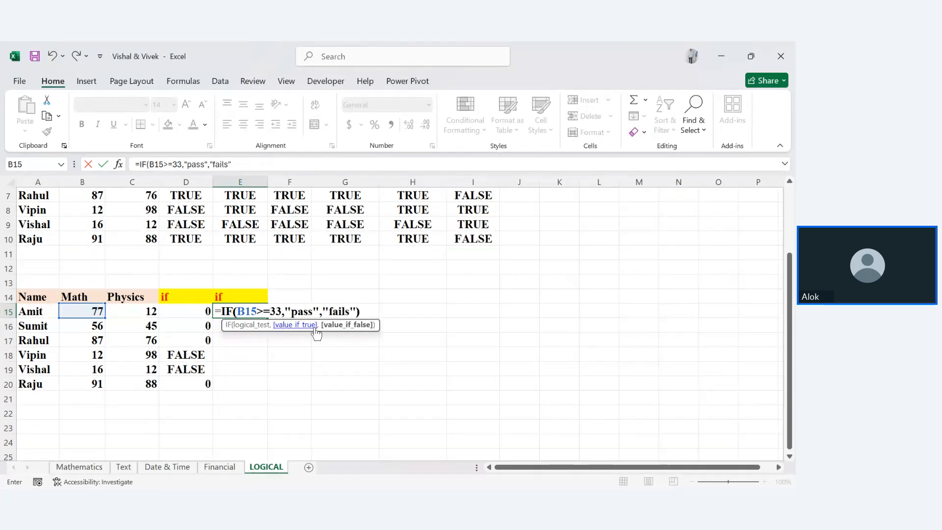
pyautogui.write(')')
pyautogui.press('Return')
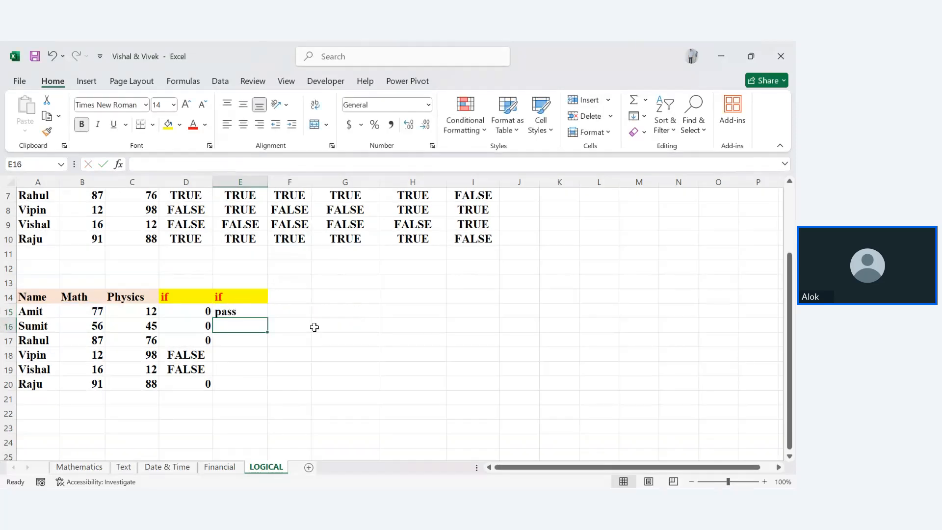
pyautogui.click(253, 312)
pyautogui.moveTo(263, 314); pyautogui.dragTo(275, 386)
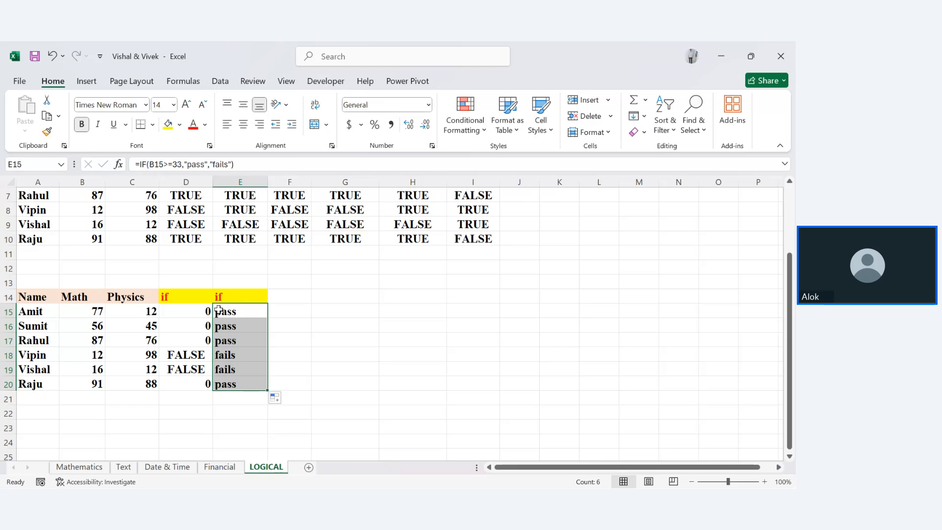
pyautogui.click(290, 297)
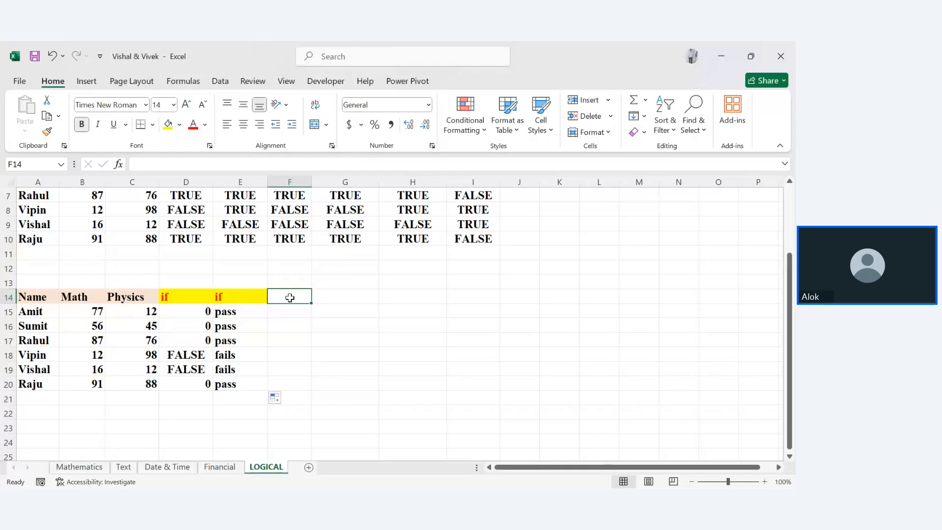
pyautogui.doubleClick(290, 298)
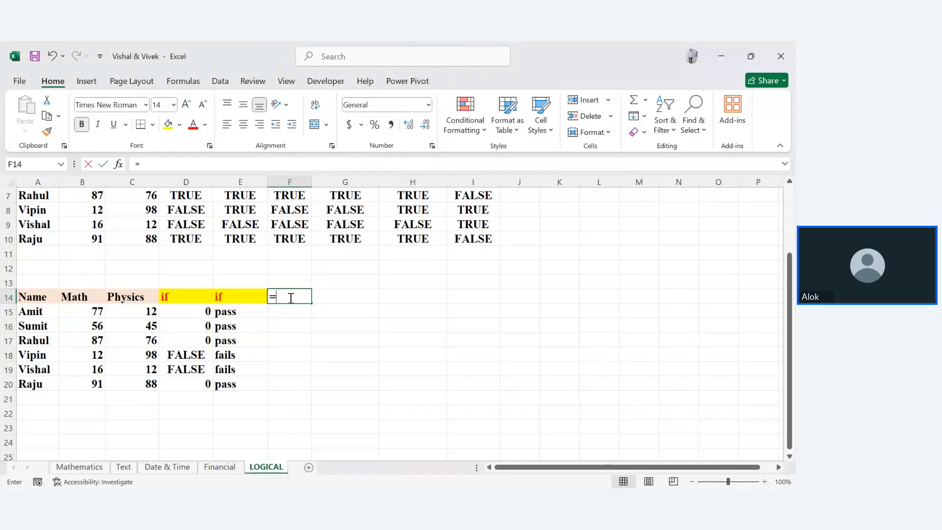
pyautogui.press('Tab')
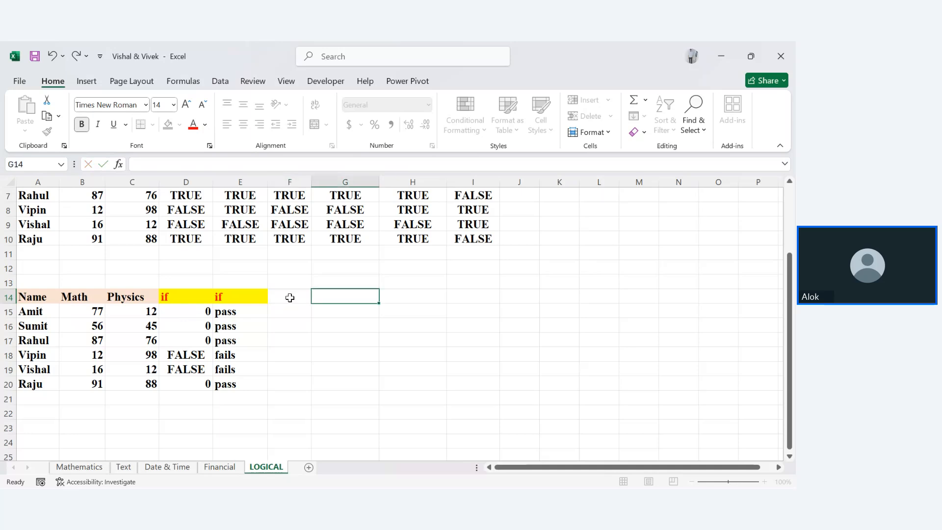
# Step: Enter an IF formula in F15 that tests B15>33, returns B15 if true, and leaves the false value empty
pyautogui.click(290, 298)
pyautogui.press('Return')
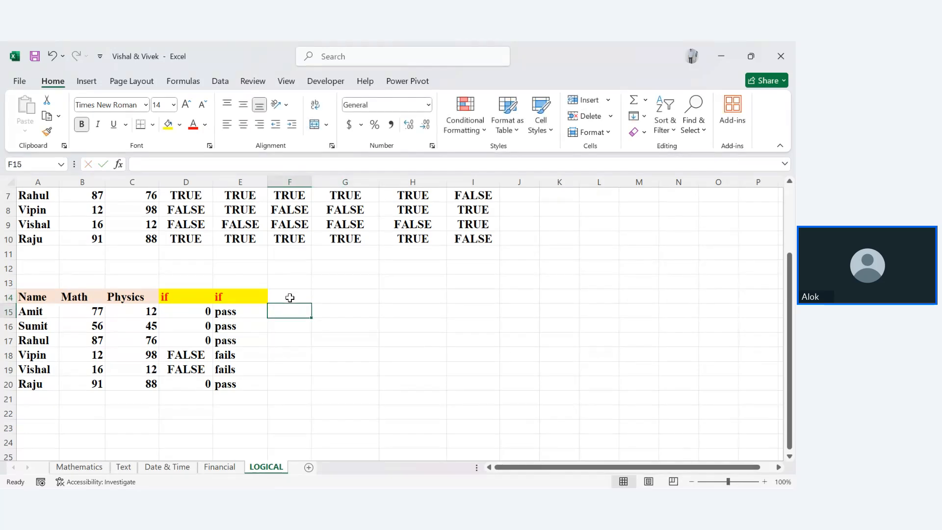
pyautogui.write('=IF(')
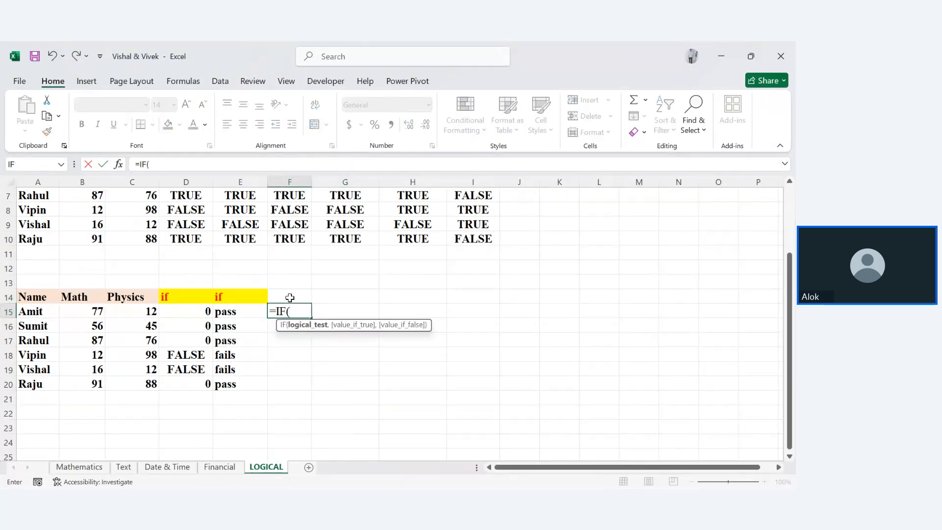
pyautogui.click(89, 312)
pyautogui.write('>')
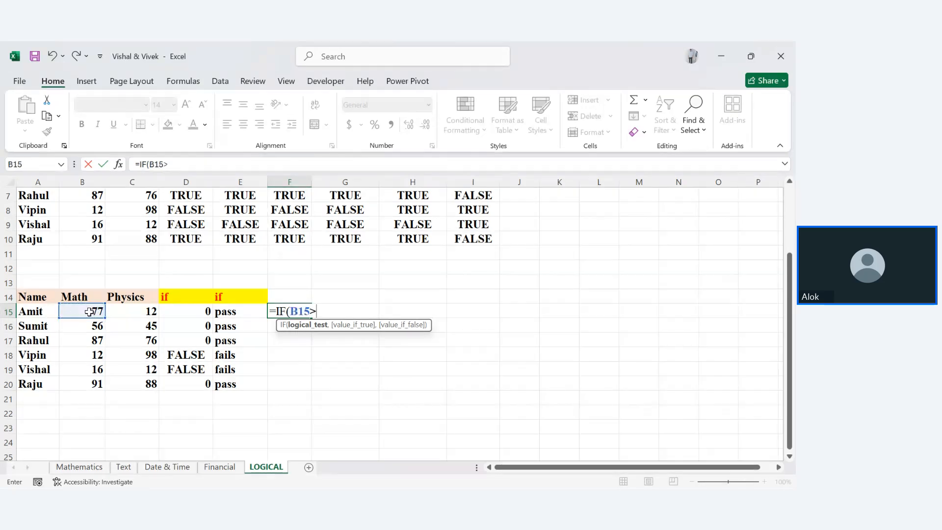
pyautogui.write('33,')
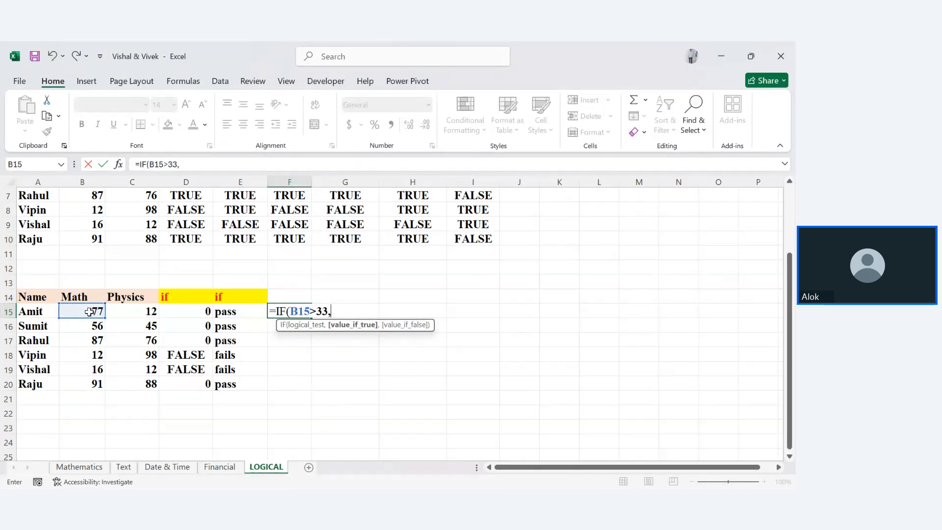
pyautogui.click(90, 312)
pyautogui.write(',')
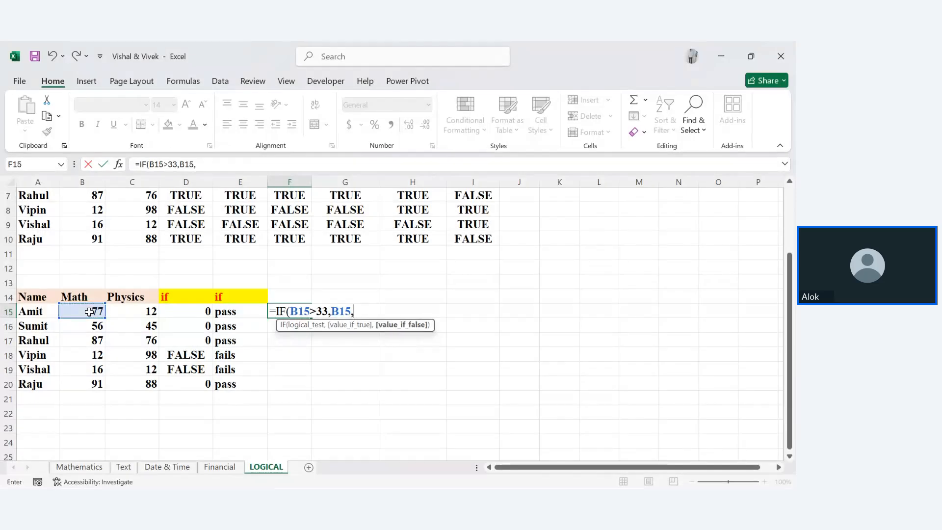
pyautogui.write(')')
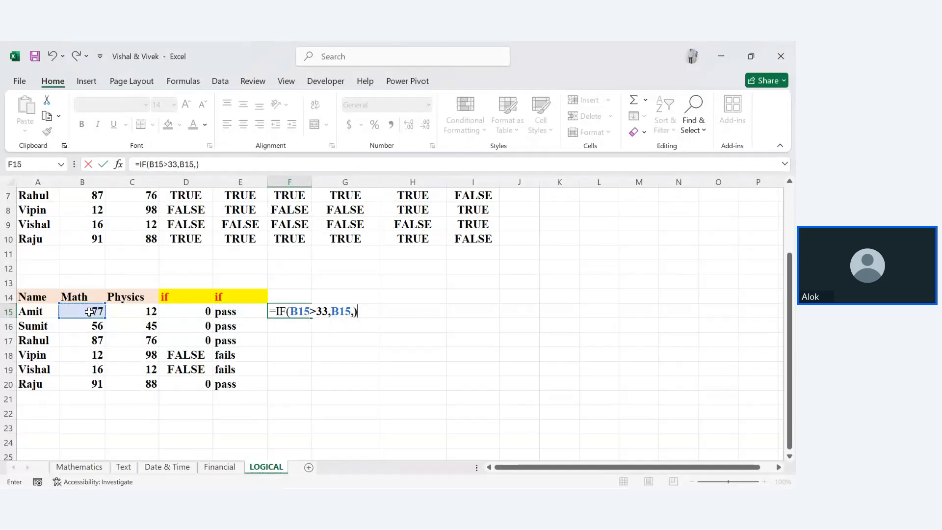
pyautogui.press('Return')
# Step: Fill the IF formula from F15 down to F20 and inspect the results in F18:F19
pyautogui.click(305, 311)
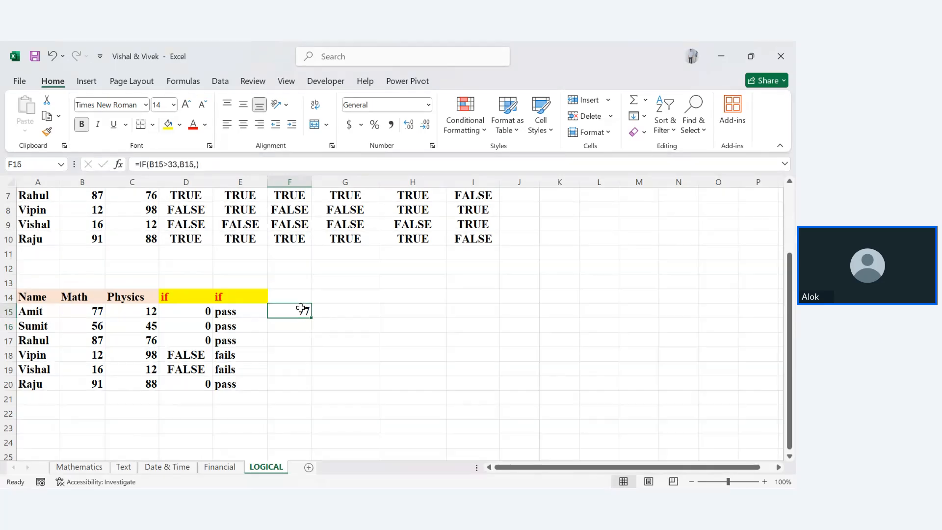
pyautogui.moveTo(310, 317); pyautogui.dragTo(312, 391)
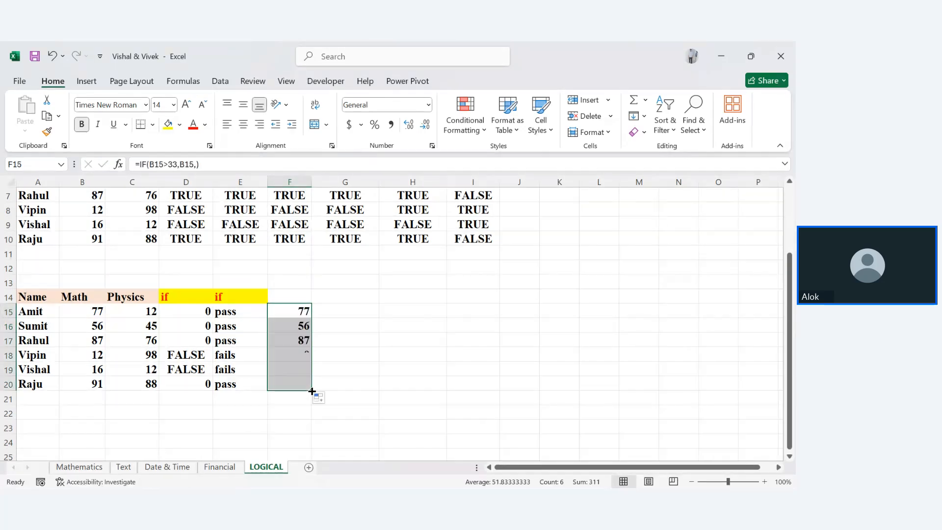
pyautogui.click(322, 420)
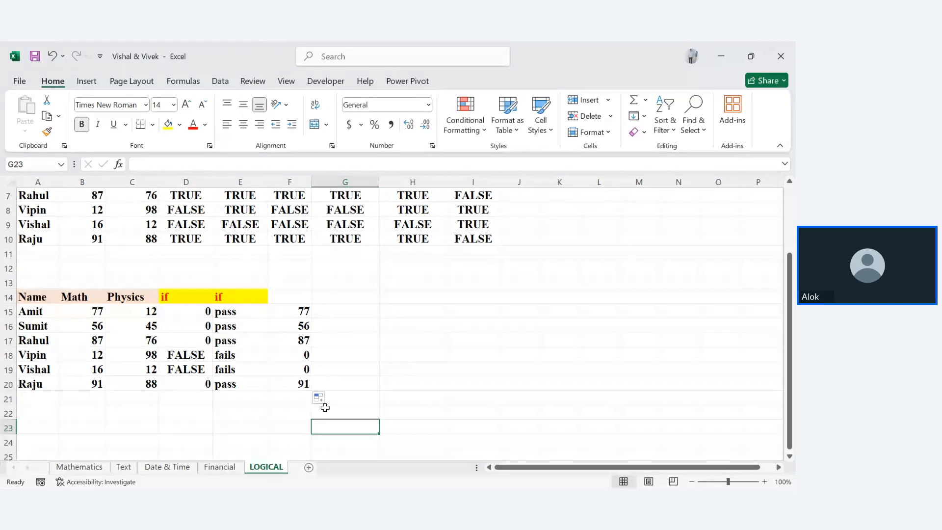
pyautogui.click(297, 355)
pyautogui.moveTo(298, 355); pyautogui.dragTo(303, 373)
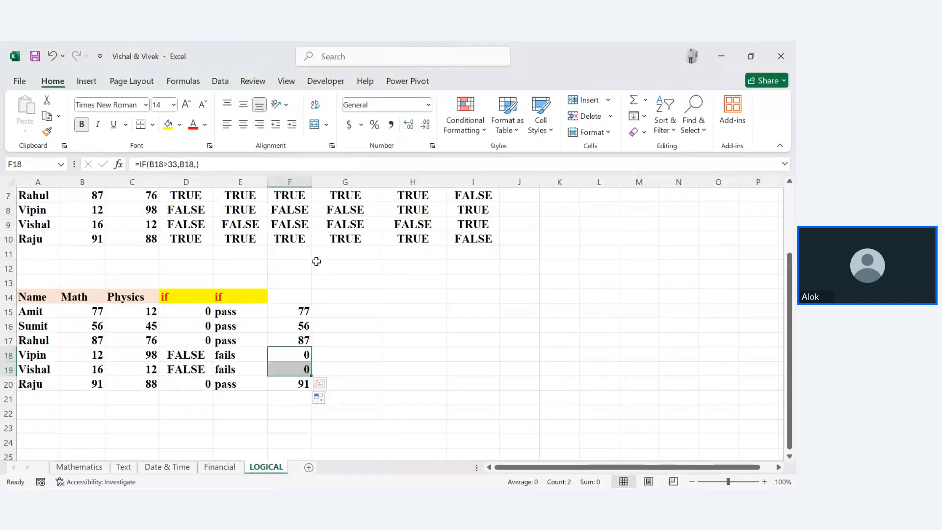
# Step: Add a third "if" heading in F14
pyautogui.click(303, 295)
pyautogui.write('if')
pyautogui.press('Return')
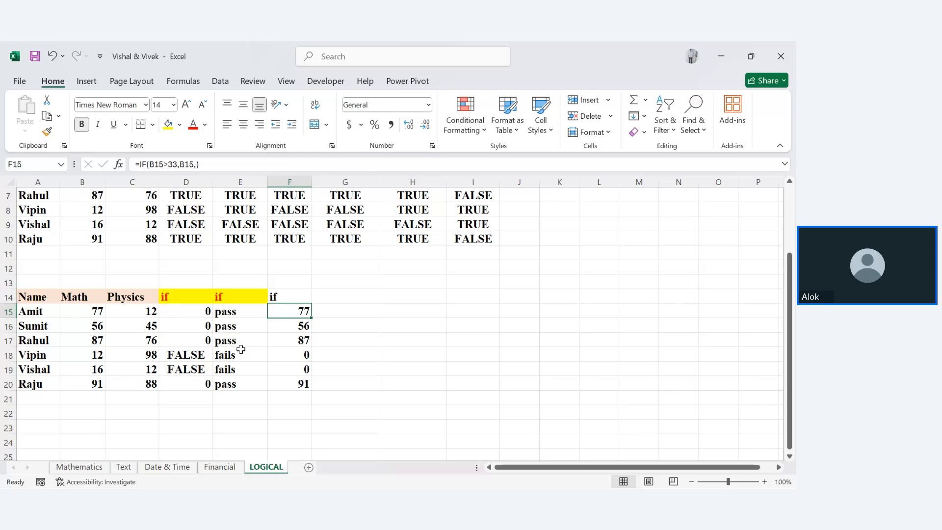
# Step: Remove the "fails" value-if-false argument from the IF formula in E18, keeping the comma
pyautogui.doubleClick(225, 354)
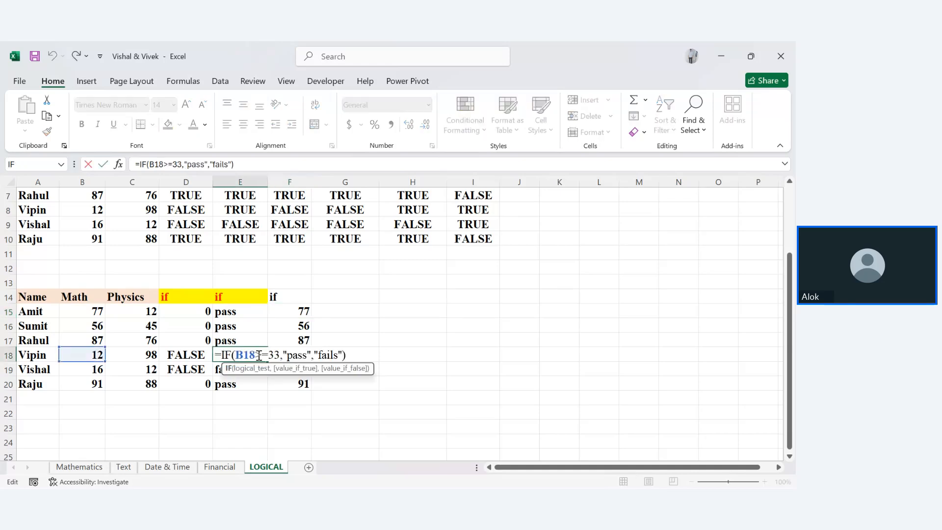
pyautogui.doubleClick(332, 354)
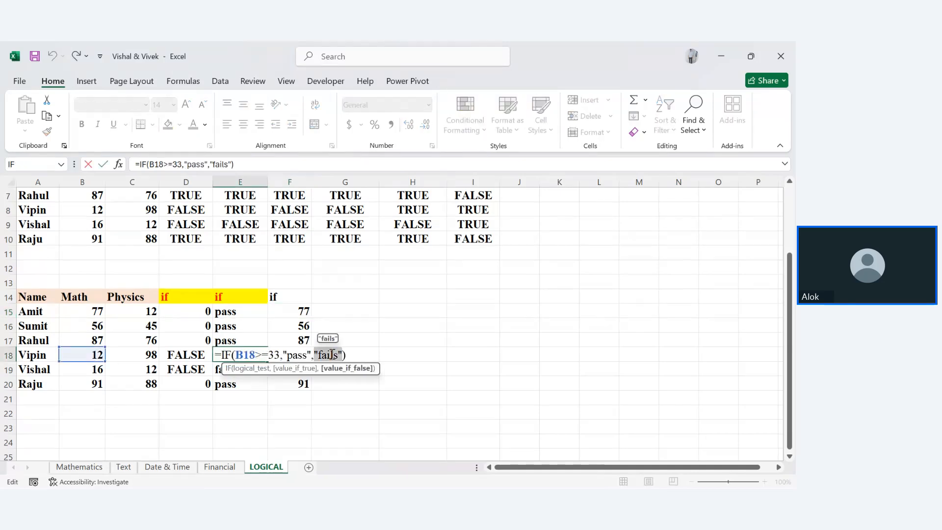
pyautogui.press('Delete')
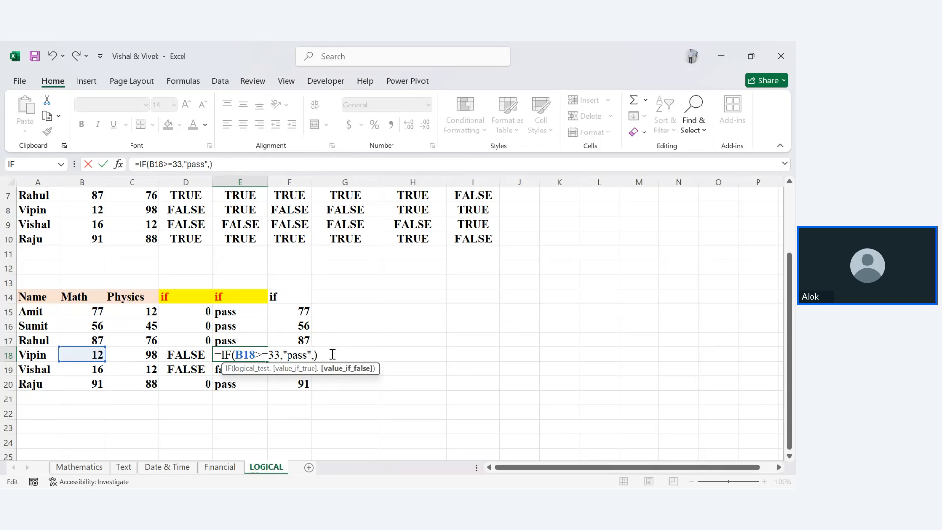
pyautogui.press('Return')
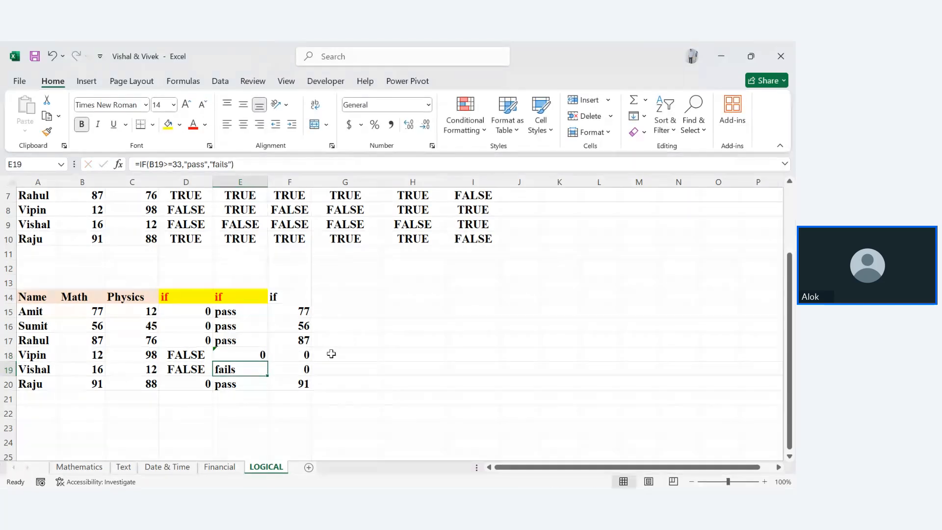
# Step: Put "fails" back as the value-if-false argument of the IF formula in E18
pyautogui.doubleClick(264, 354)
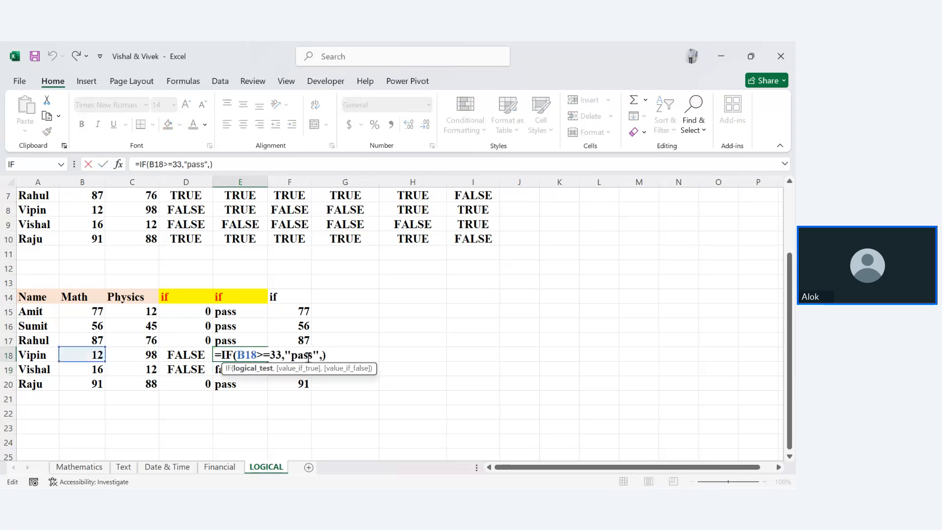
pyautogui.click(325, 355)
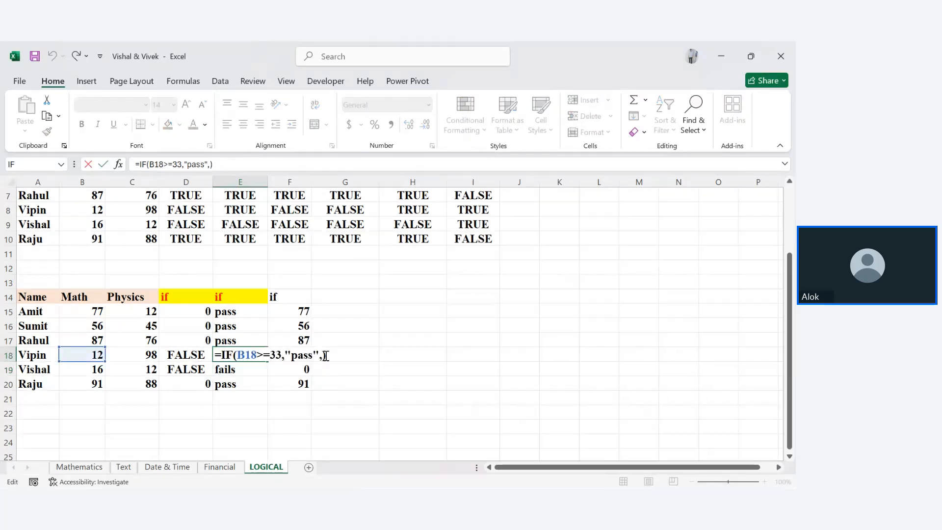
pyautogui.click(325, 355)
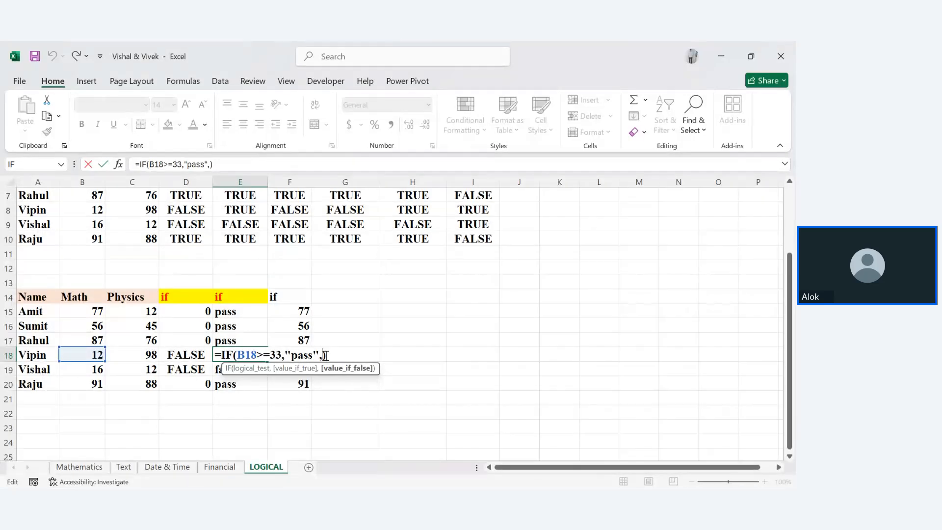
pyautogui.write('"fai;')
pyautogui.press('BackSpace')
pyautogui.write('ls"')
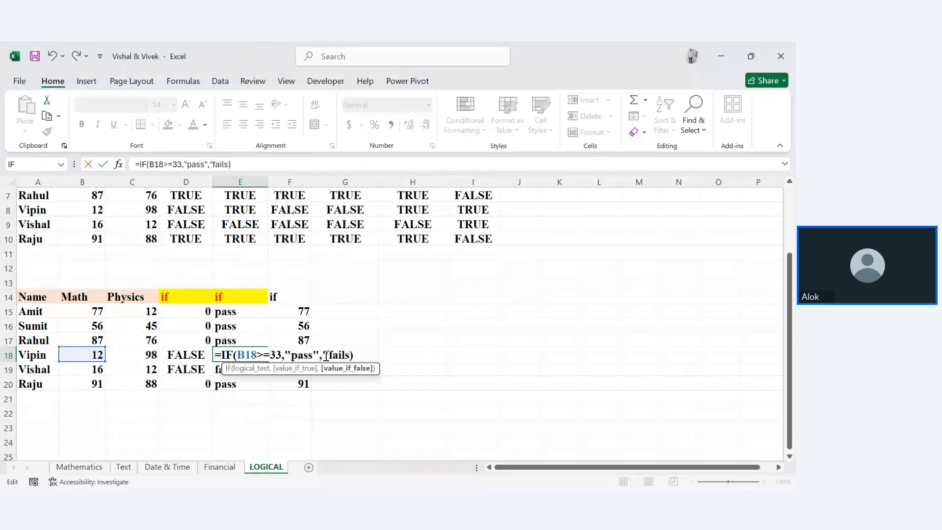
pyautogui.press('Return')
pyautogui.click(318, 397)
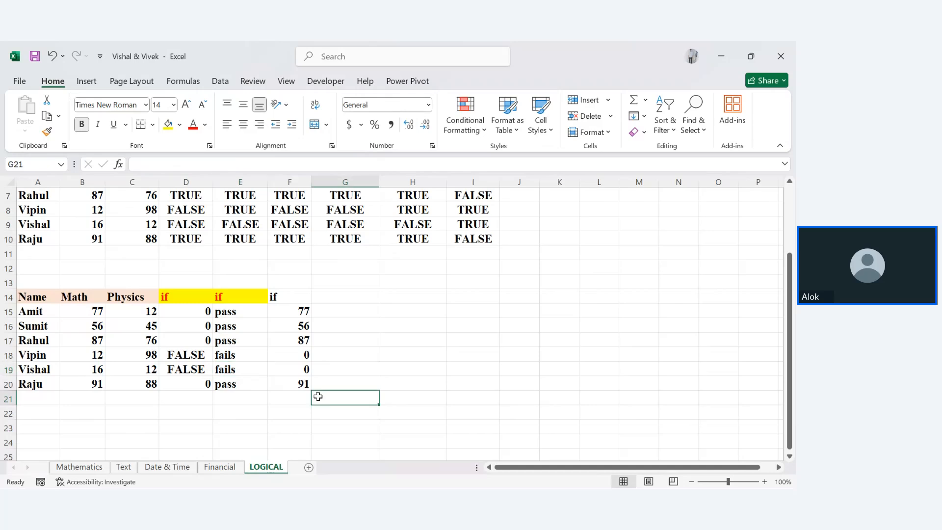
# Step: Format the "if" heading in F14 with a yellow fill and red font
pyautogui.click(287, 297)
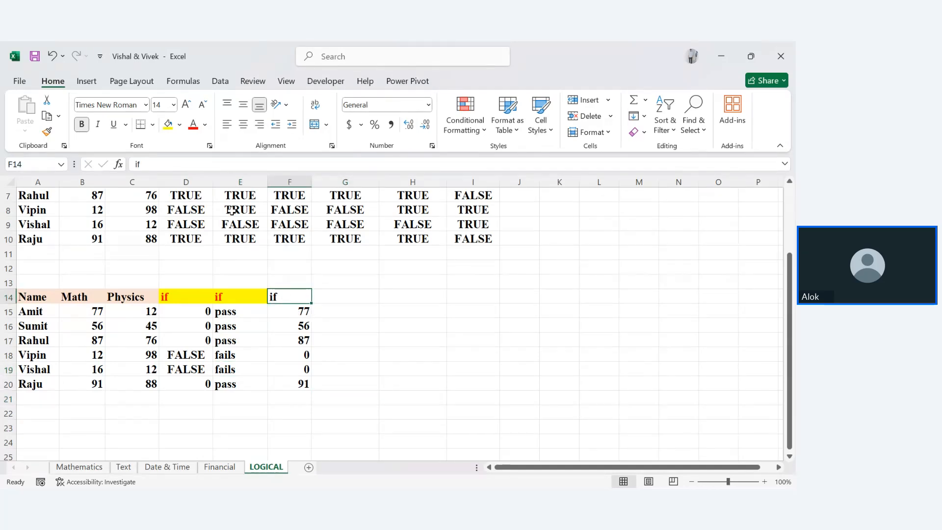
pyautogui.click(168, 124)
pyautogui.click(192, 124)
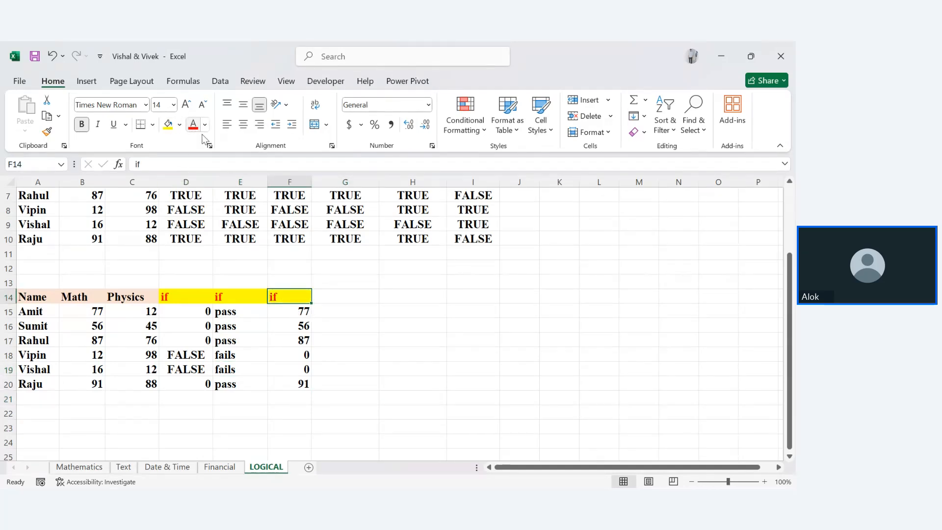
pyautogui.click(299, 445)
pyautogui.click(290, 402)
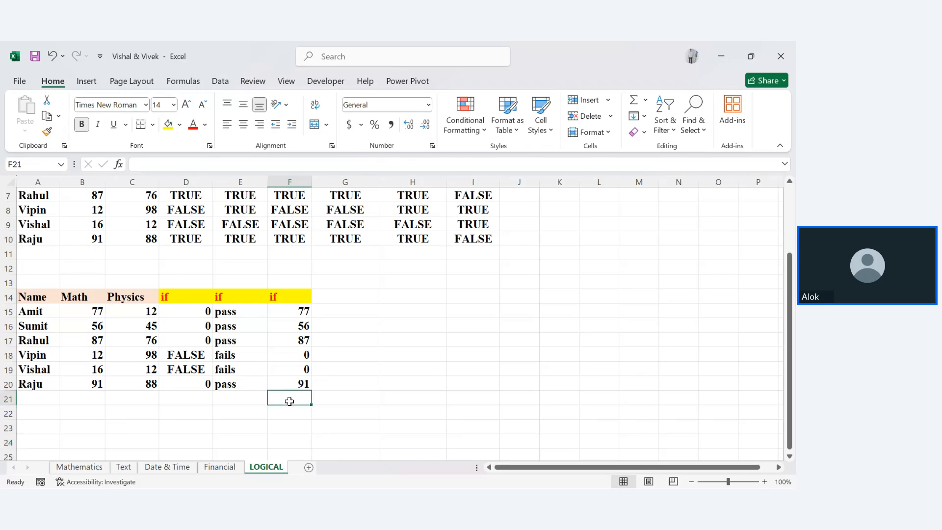
# Step: Add an "ifs" heading in G14
pyautogui.press('Down')
pyautogui.press('Down')
pyautogui.press('Down')
pyautogui.press('Down')
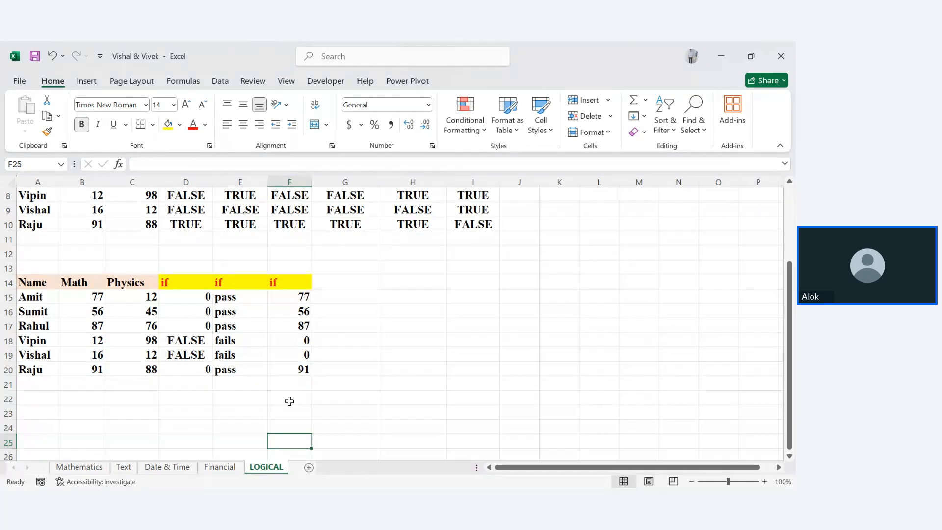
pyautogui.click(356, 282)
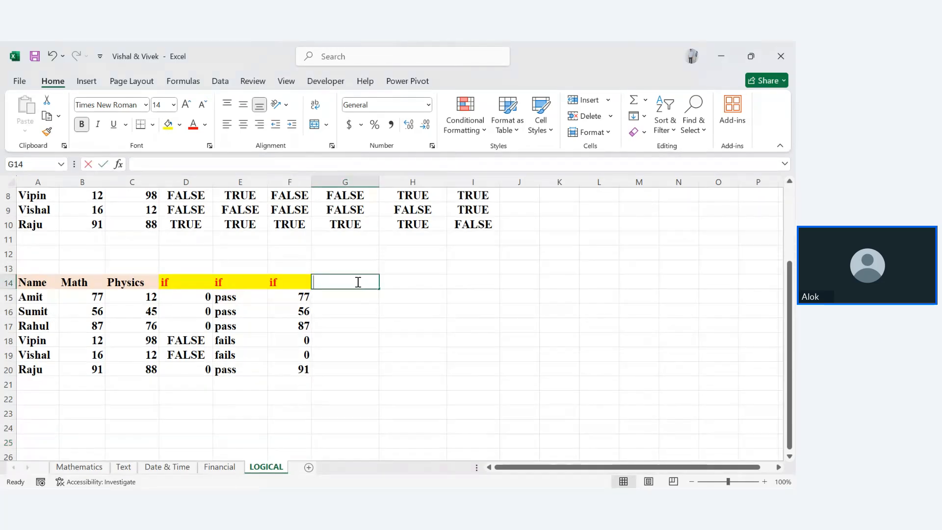
pyautogui.write('=if')
pyautogui.press('BackSpace')
pyautogui.press('BackSpace')
pyautogui.press('BackSpace')
pyautogui.write('ifs')
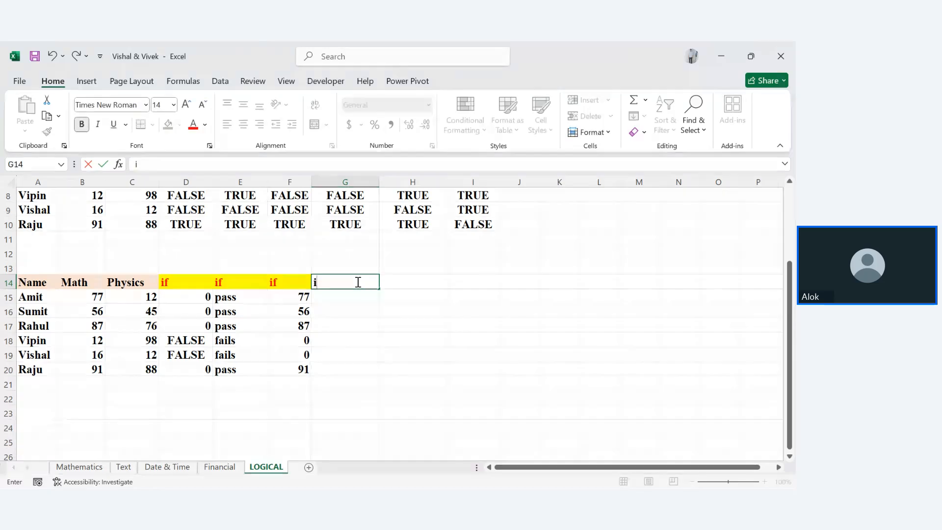
pyautogui.press('Return')
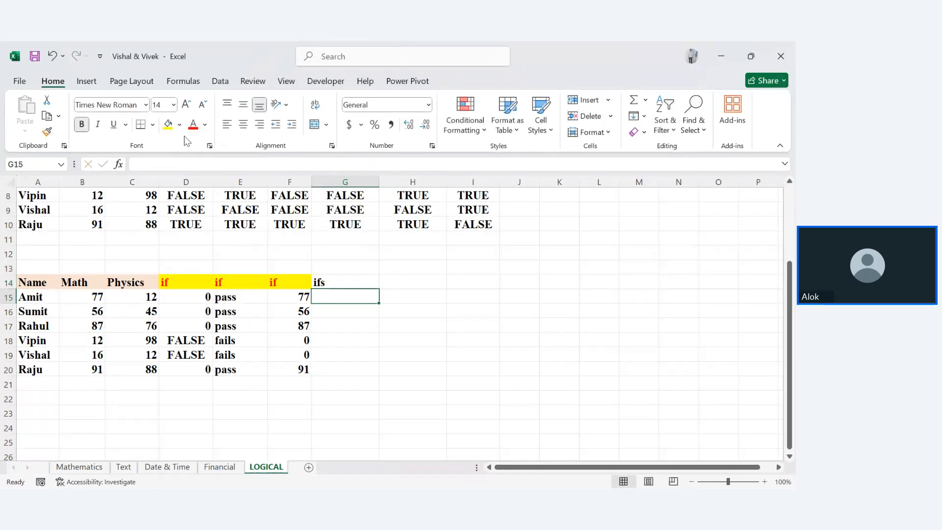
# Step: Start an IFS formula in G15 whose first test, B15>=80, returns "A grade"
pyautogui.click(183, 81)
pyautogui.click(161, 123)
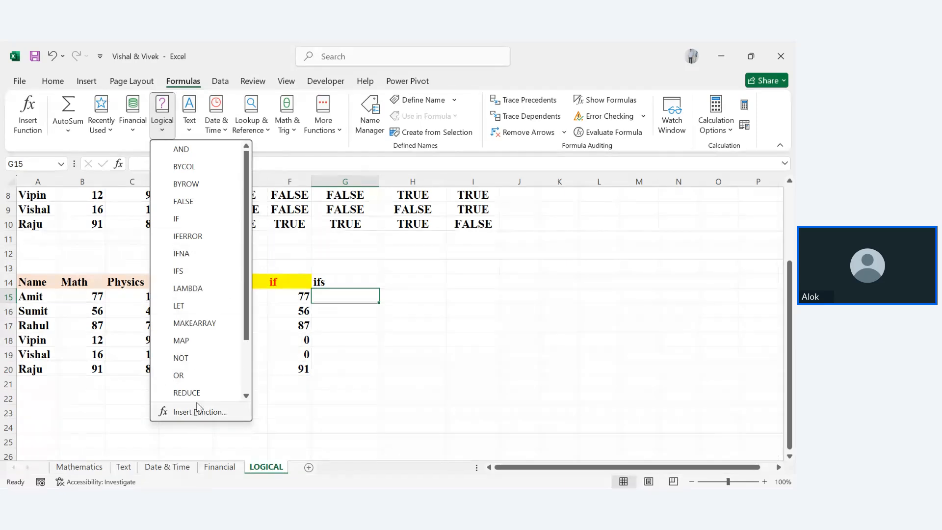
pyautogui.moveTo(249, 323)
pyautogui.mouseDown()
pyautogui.moveTo(249, 389)
pyautogui.moveTo(249, 312)
pyautogui.mouseUp()
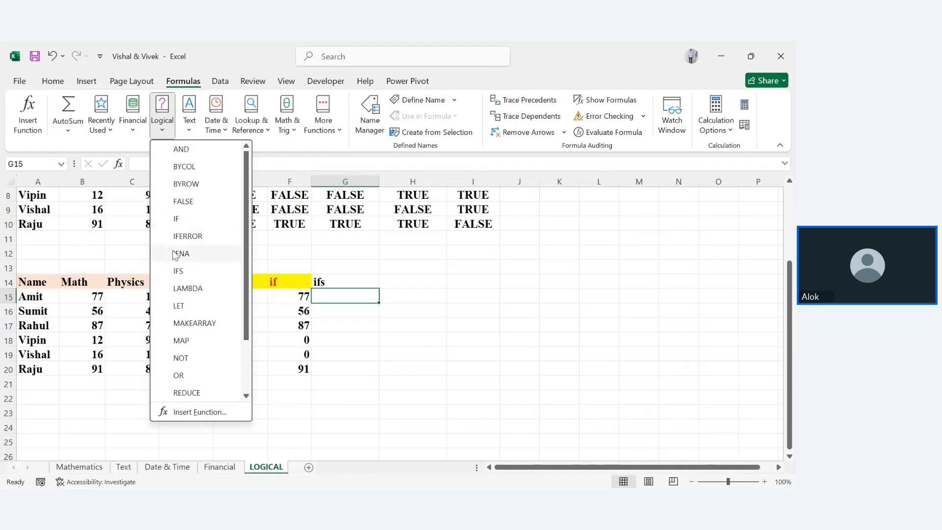
pyautogui.click(334, 296)
pyautogui.write('=ifs')
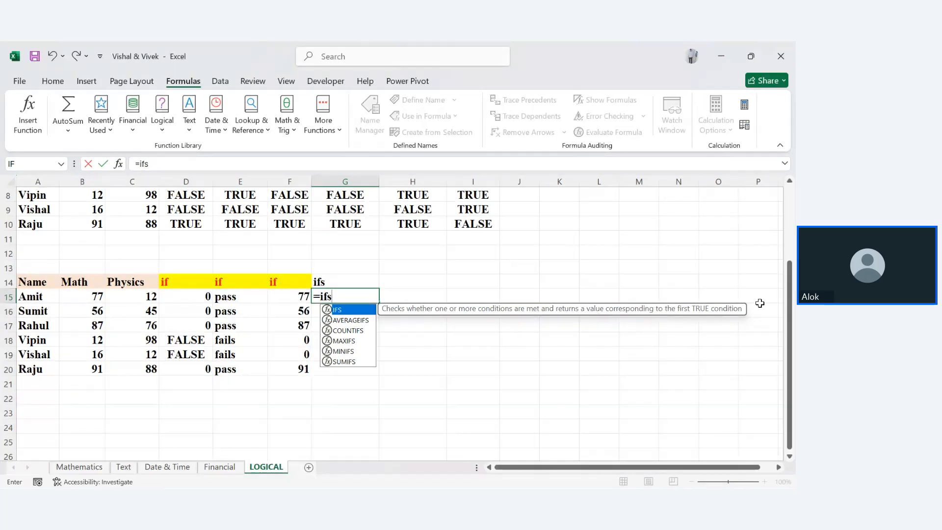
pyautogui.press('Tab')
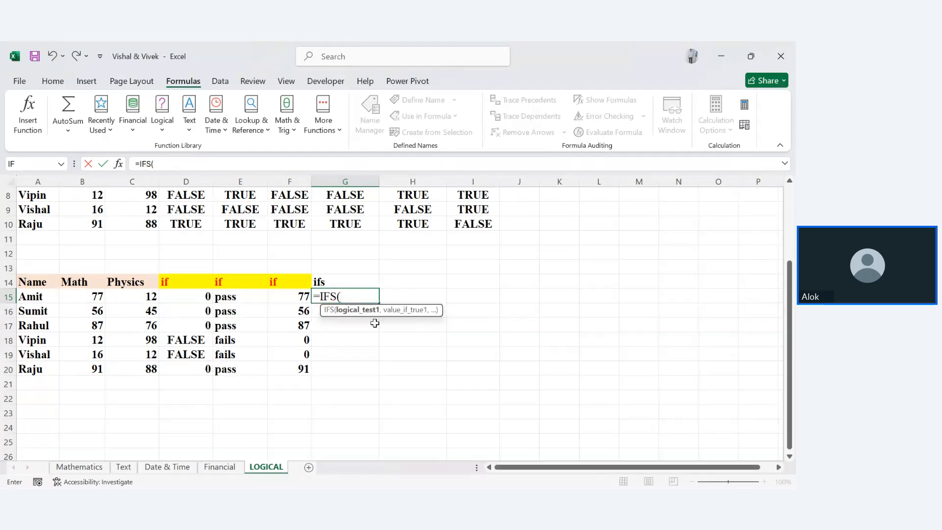
pyautogui.click(84, 299)
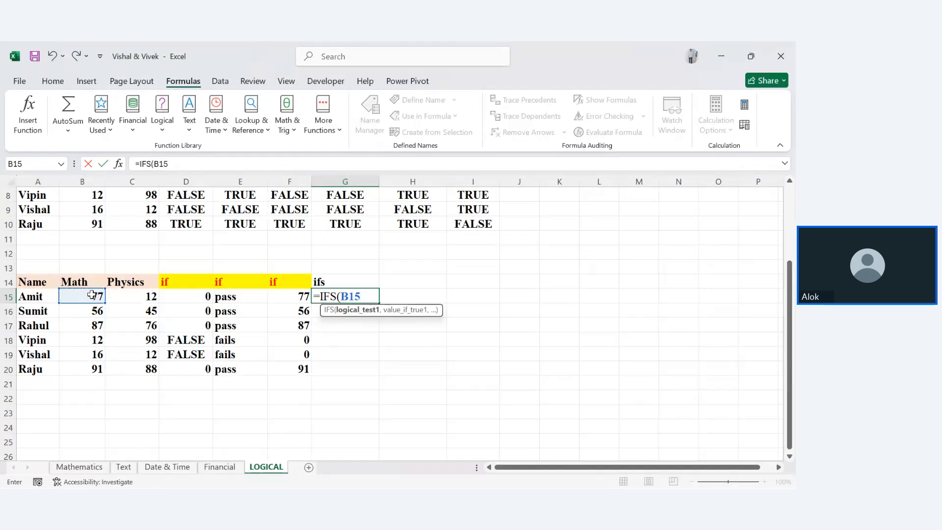
pyautogui.write('>=8')
pyautogui.write('0,')
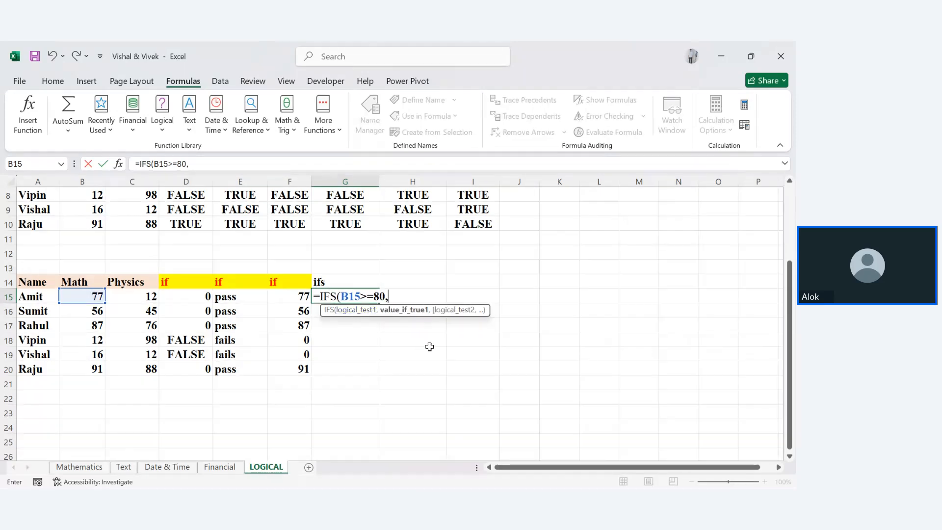
pyautogui.write('"A grade"')
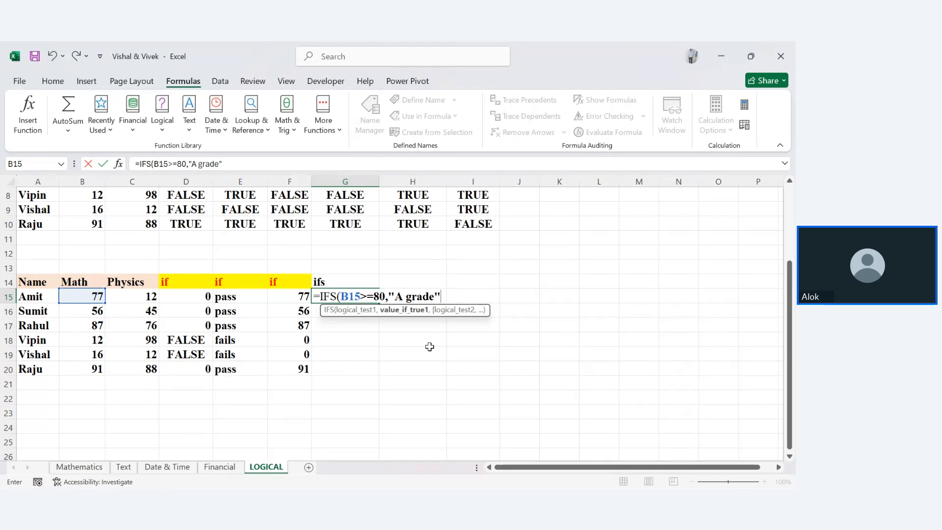
pyautogui.write(',')
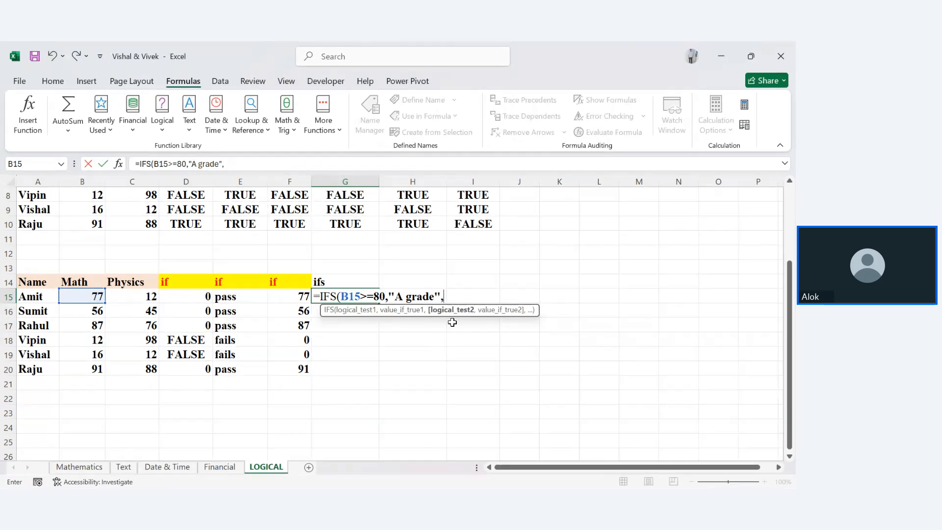
# Step: Add a second test to the G15 IFS formula: B15>=60 returning "B grade"
pyautogui.click(94, 297)
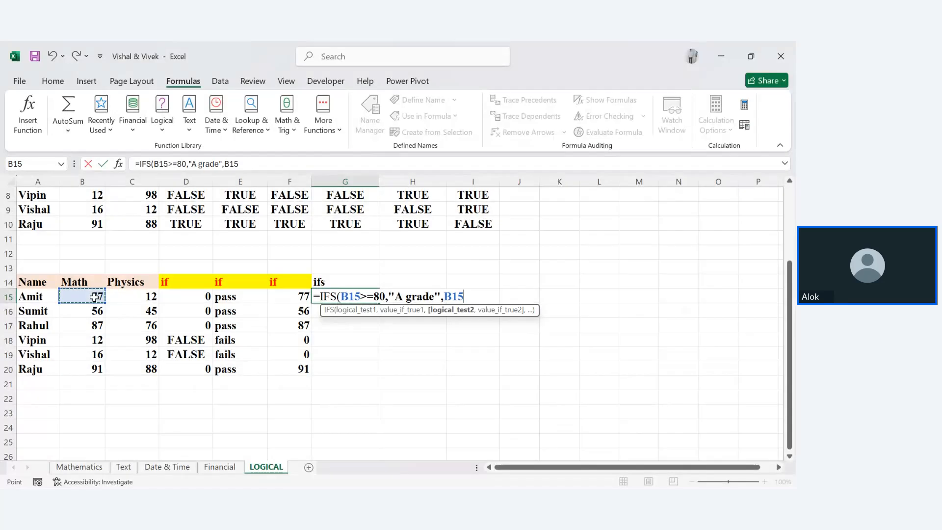
pyautogui.write('>')
pyautogui.write('=6')
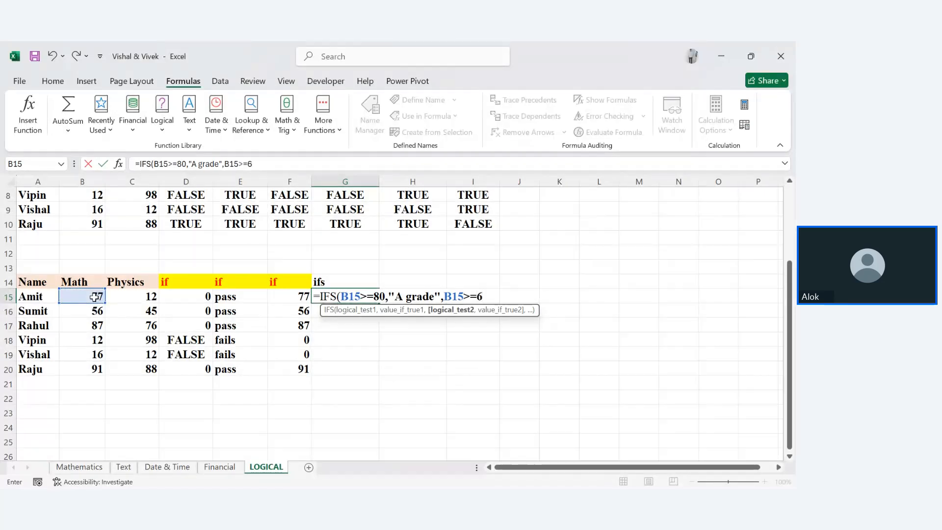
pyautogui.write('0,"B gra')
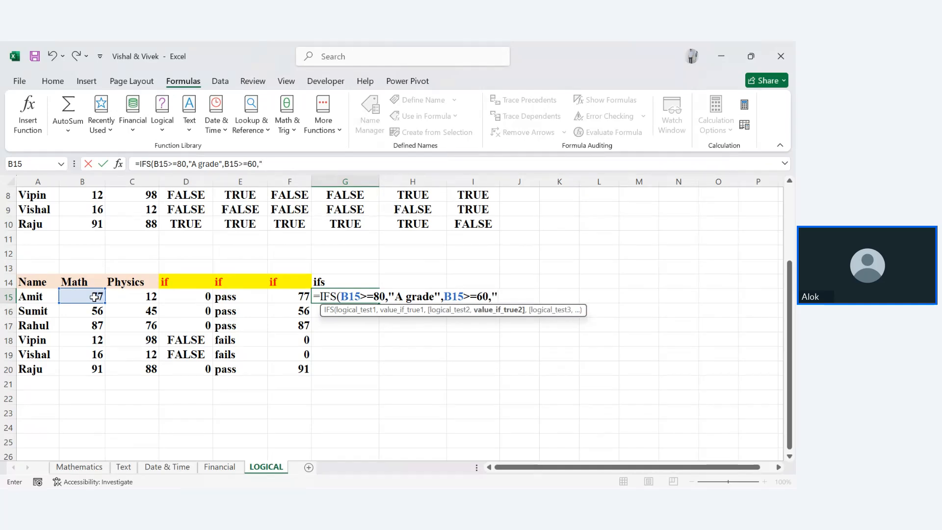
pyautogui.write('de"')
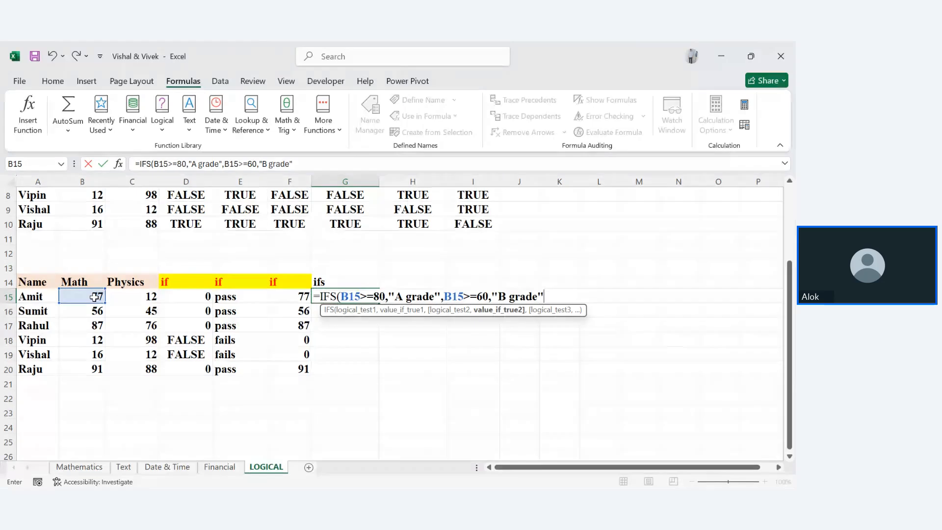
pyautogui.write(',')
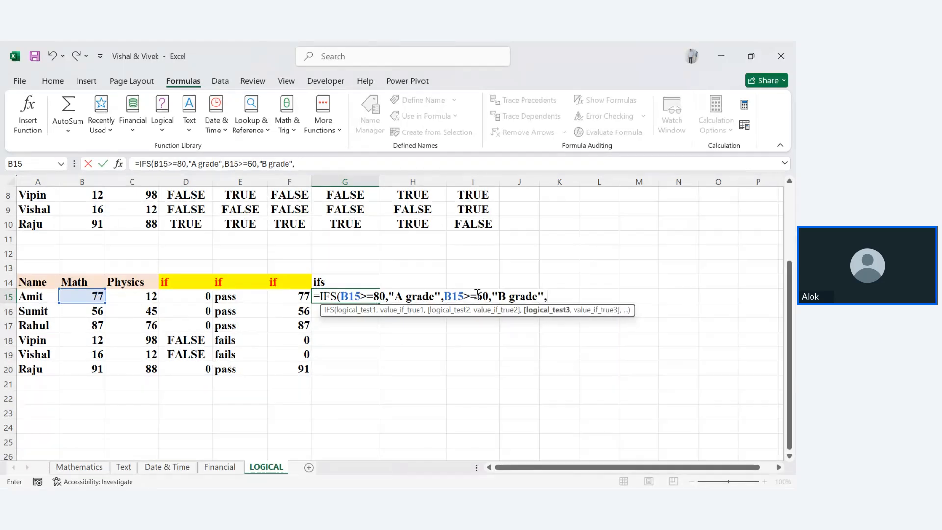
# Step: Add a third test to the G15 IFS formula: B15>=33 returning "C grade"
pyautogui.click(98, 296)
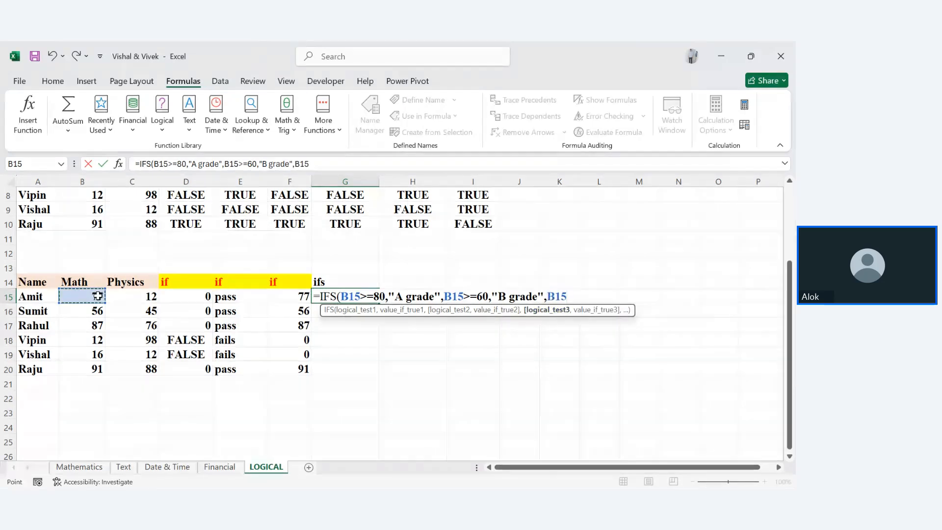
pyautogui.write('>')
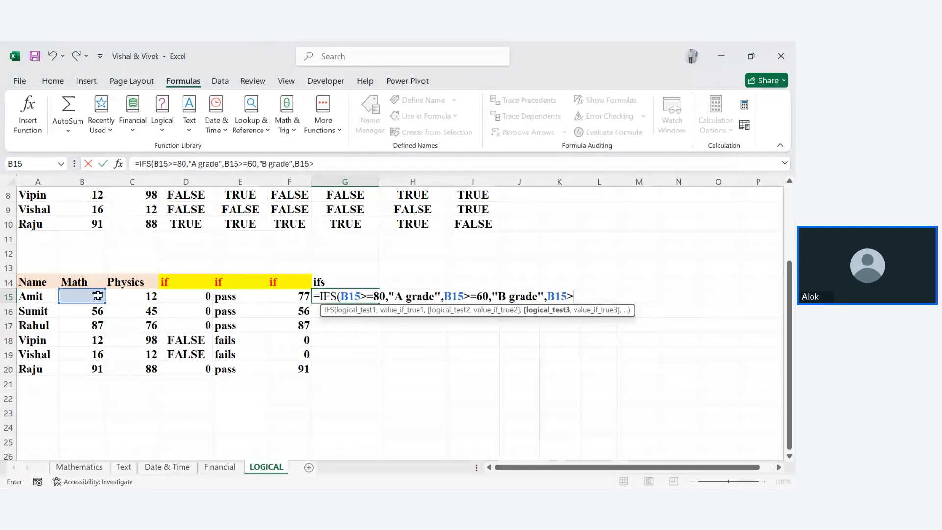
pyautogui.write('=33,"C ')
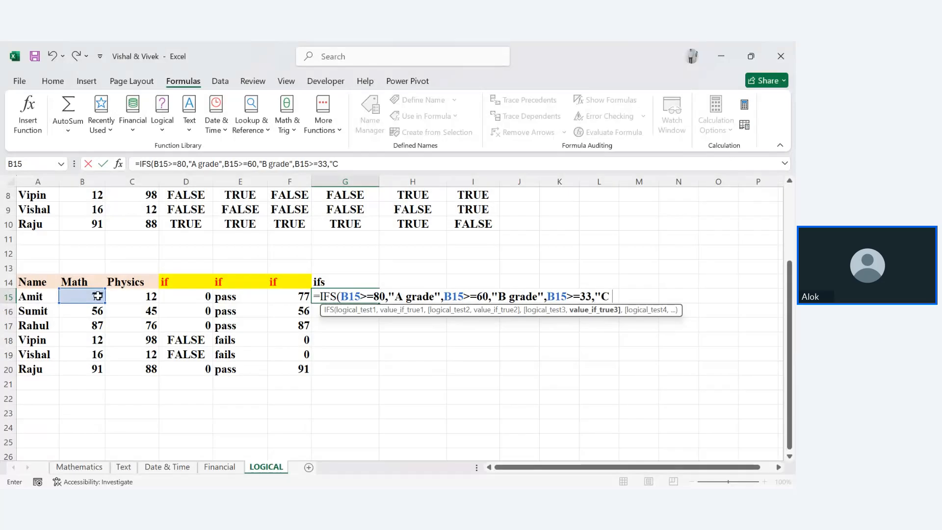
pyautogui.write('grafe')
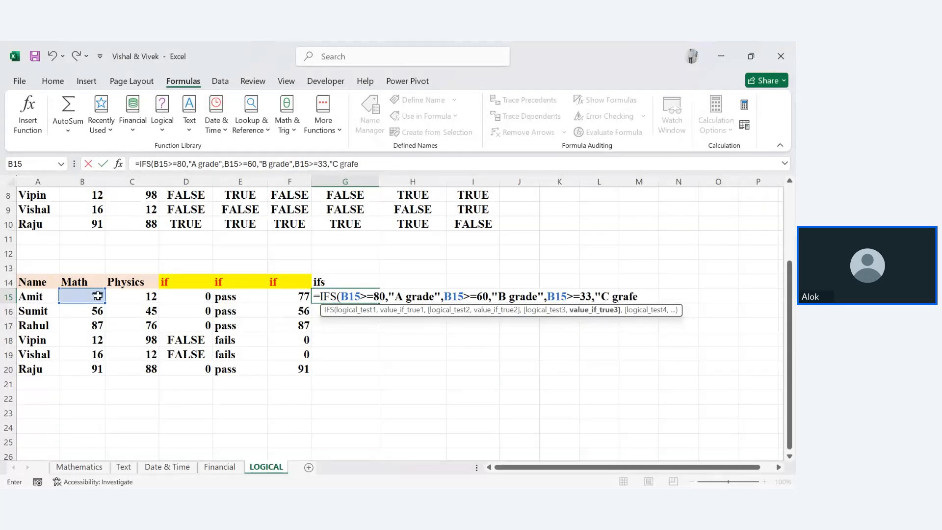
pyautogui.press('BackSpace')
pyautogui.press('BackSpace')
pyautogui.write('de",')
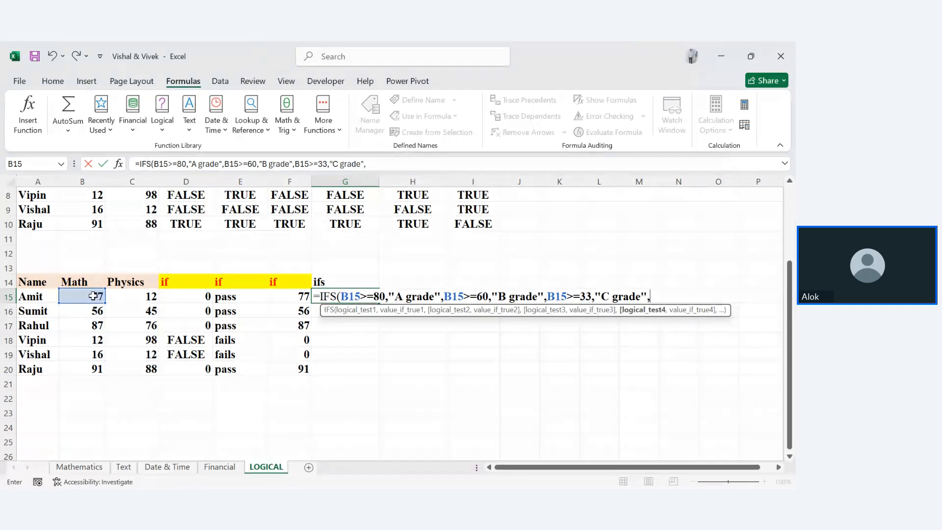
# Step: Finish the G15 IFS formula with a fourth test, B15<33, returning "fails"
pyautogui.click(95, 296)
pyautogui.write('<')
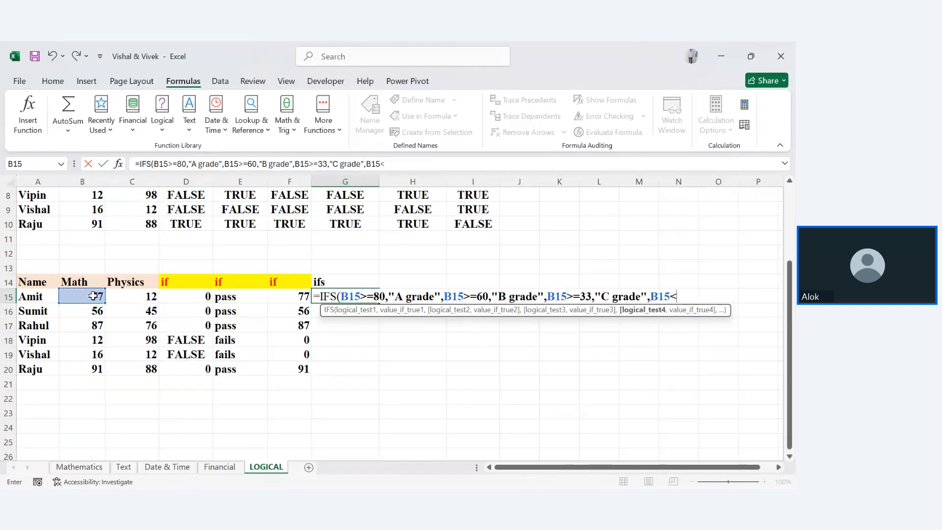
pyautogui.write('33')
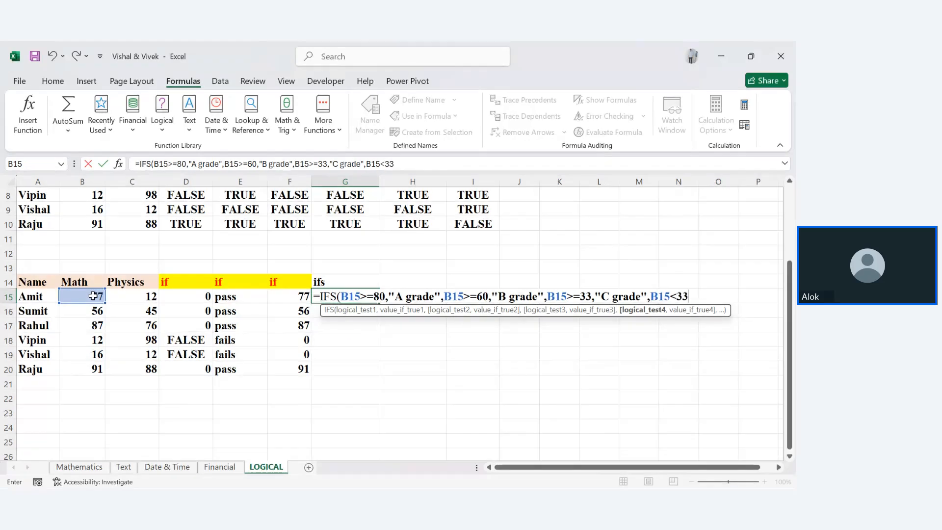
pyautogui.write(',"f')
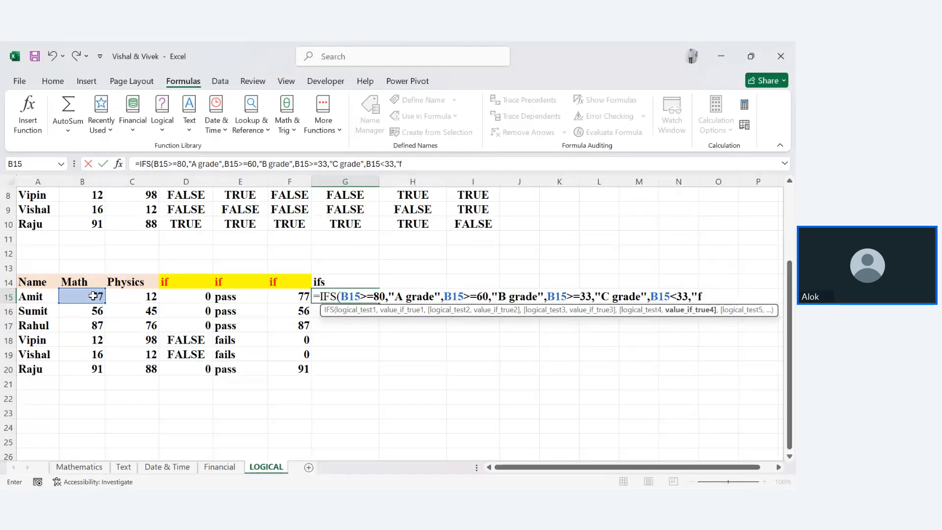
pyautogui.write('ails")')
# Step: Fill the IFS formula from G15 down to G20 and inspect the copied formula in G19
pyautogui.click(93, 297)
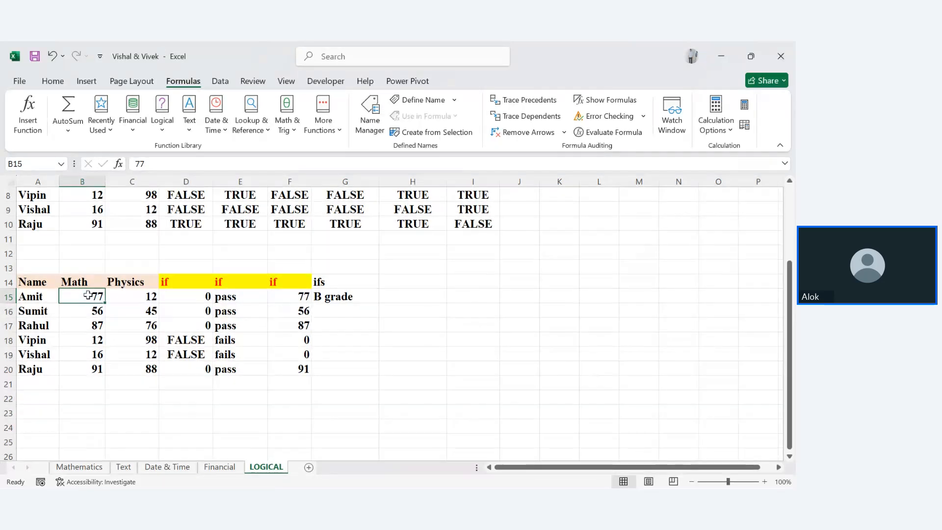
pyautogui.click(330, 295)
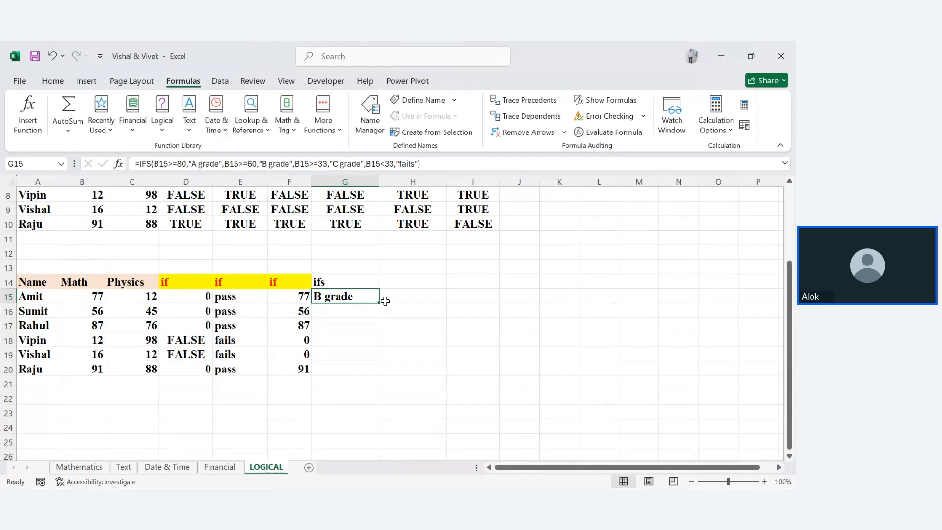
pyautogui.moveTo(380, 304); pyautogui.dragTo(386, 384)
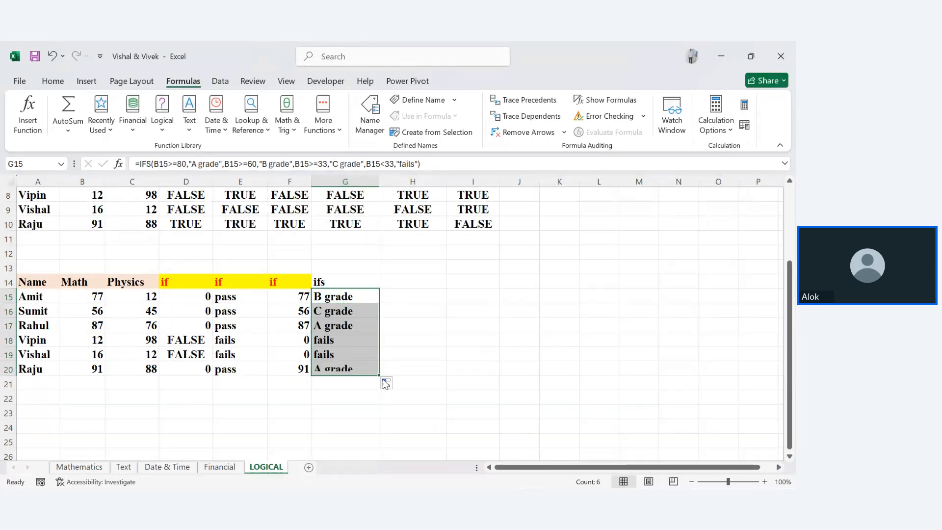
pyautogui.click(329, 326)
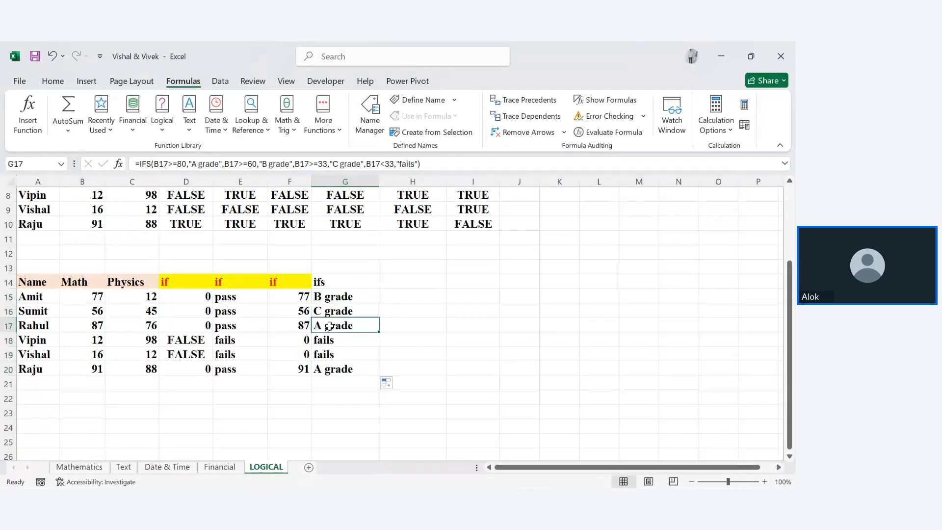
pyautogui.click(335, 343)
pyautogui.doubleClick(336, 350)
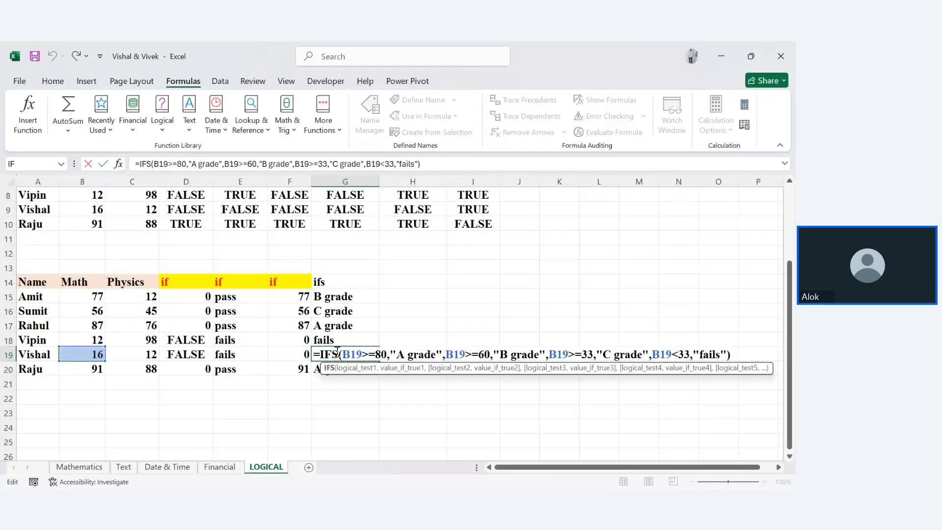
pyautogui.press('Return')
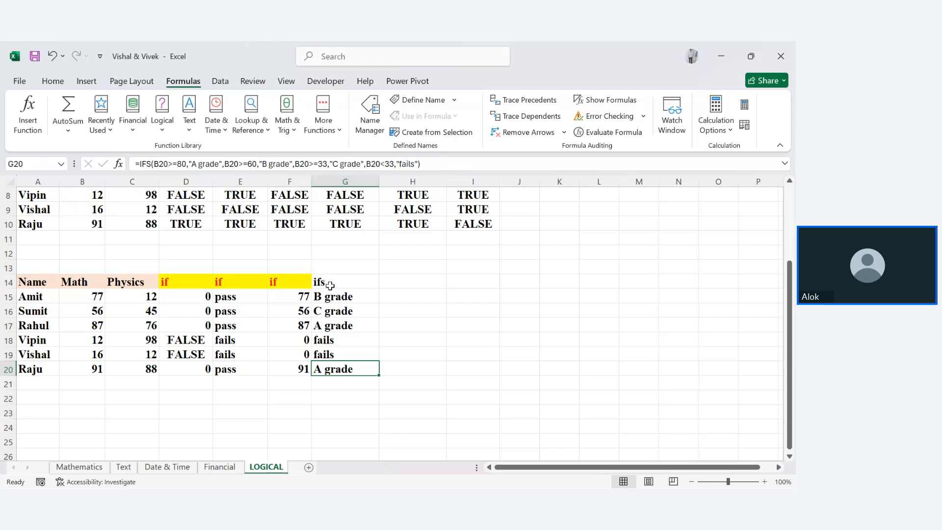
# Step: Change the third test of the IFS formula in G15 to B15>33
pyautogui.click(331, 287)
pyautogui.doubleClick(338, 297)
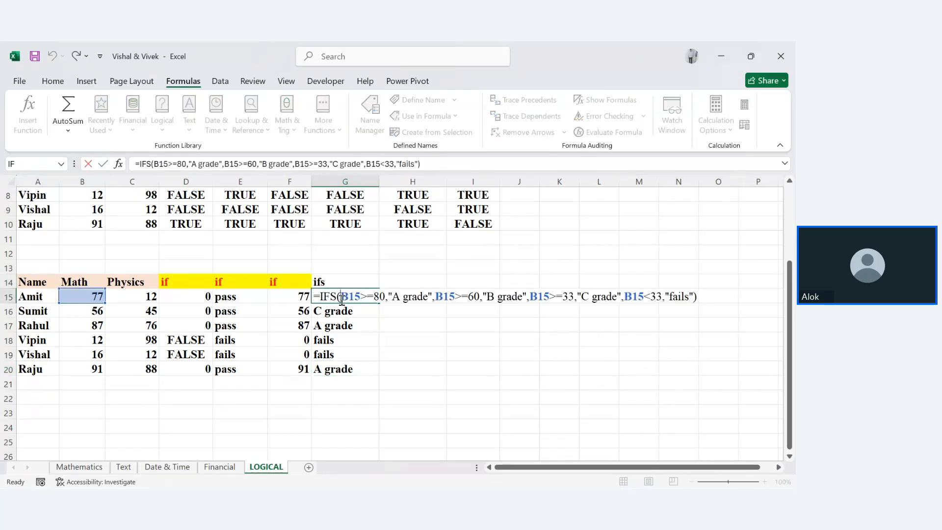
pyautogui.click(558, 296)
pyautogui.press('Return')
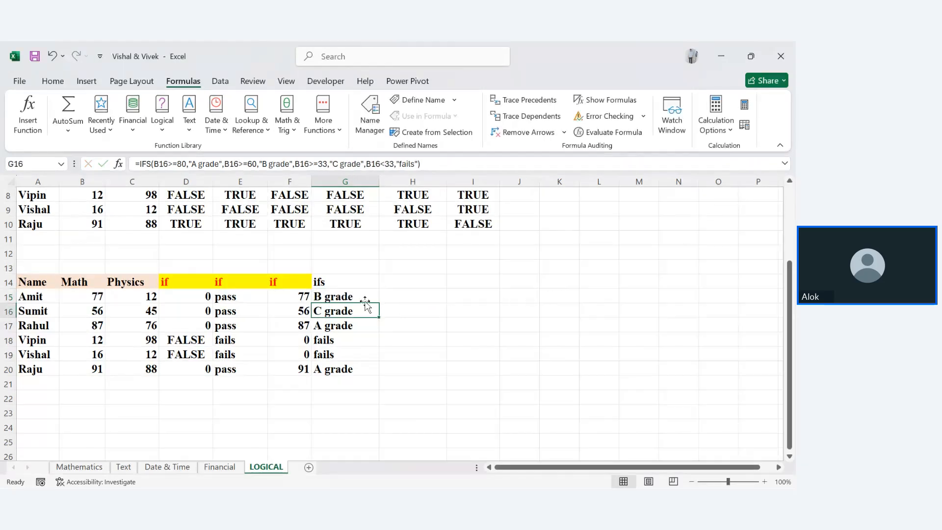
# Step: Compare the IFS formulas in G15 and G16, and fill the revised G15 formula down to G20
pyautogui.click(363, 298)
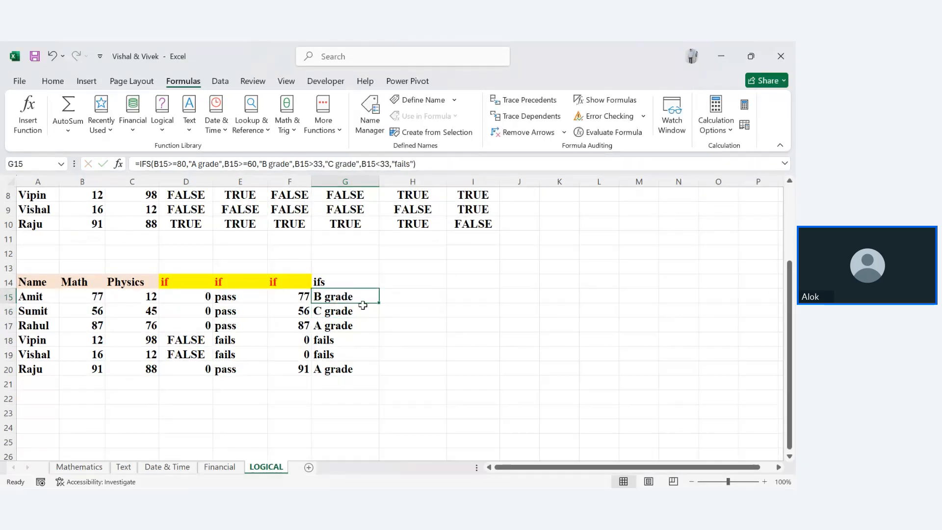
pyautogui.doubleClick(350, 310)
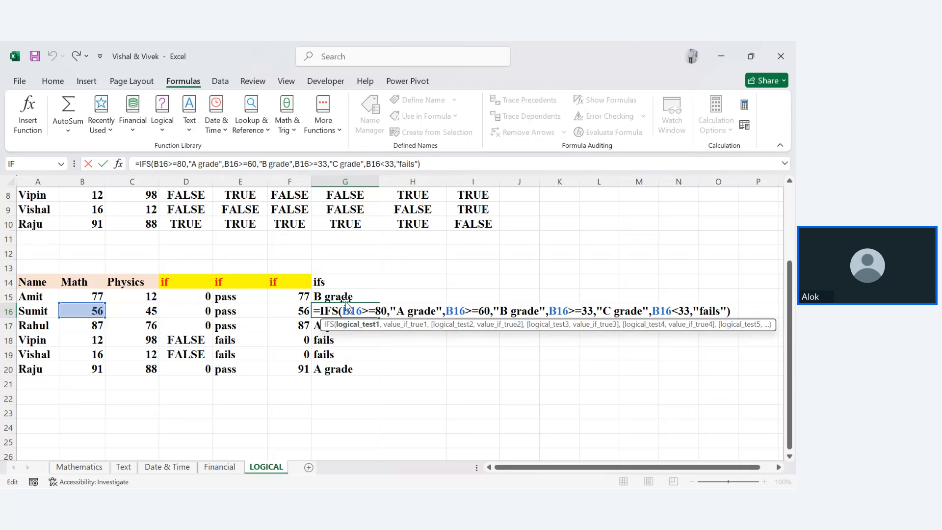
pyautogui.click(346, 297)
pyautogui.doubleClick(346, 298)
pyautogui.press('Return')
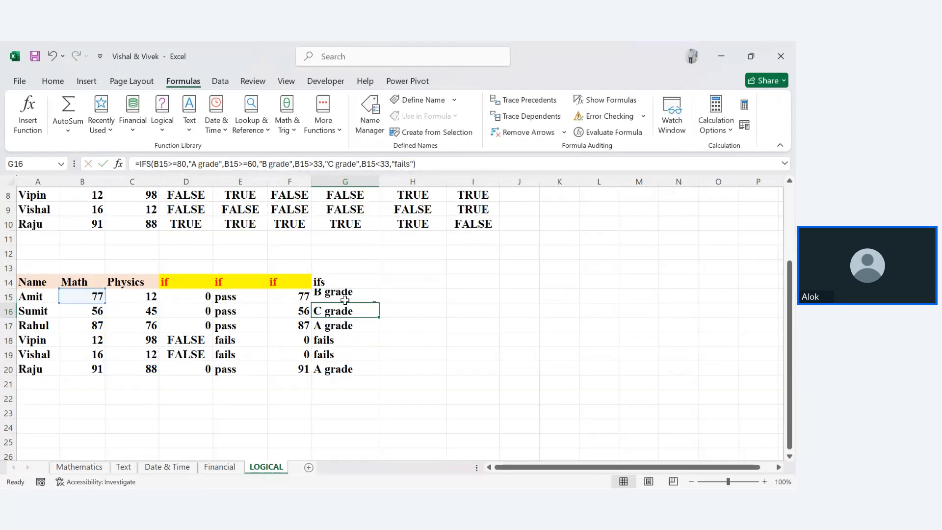
pyautogui.click(346, 299)
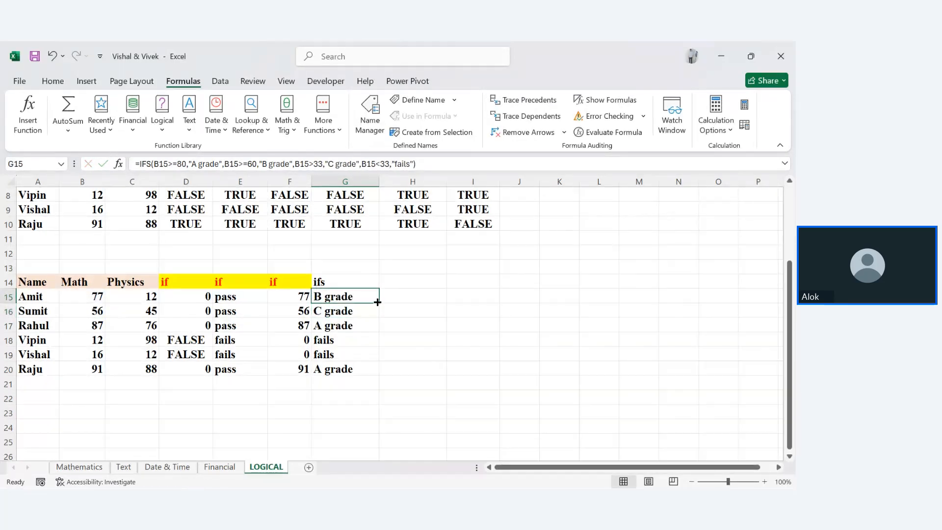
pyautogui.moveTo(378, 302); pyautogui.dragTo(383, 372)
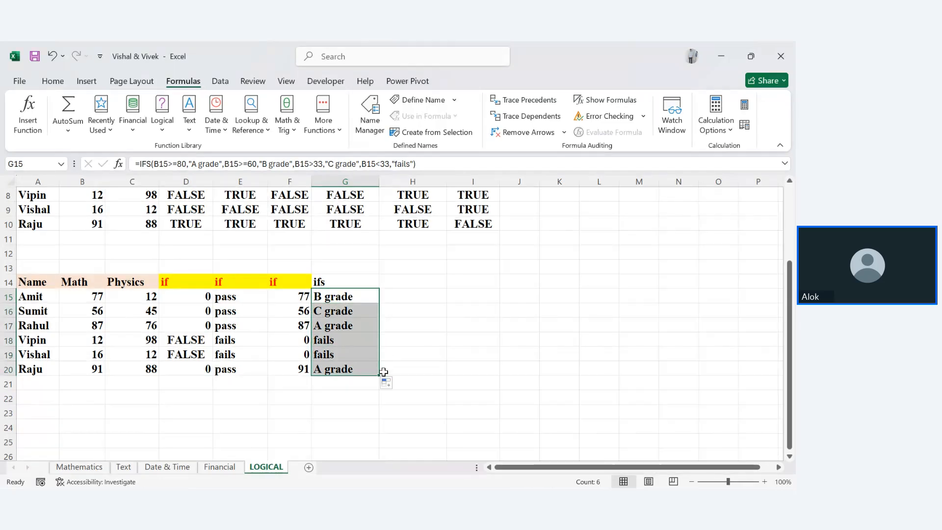
pyautogui.click(366, 416)
pyautogui.click(93, 354)
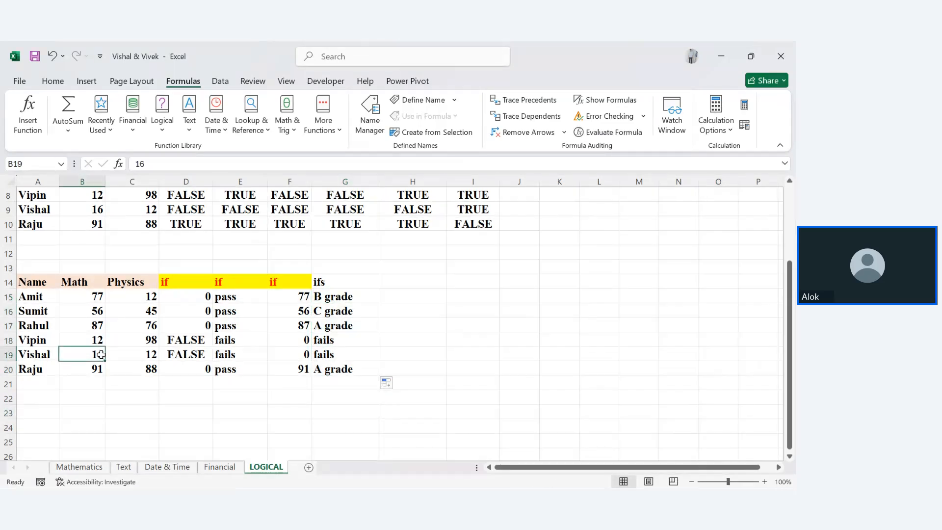
# Step: Set the Math mark in B19 to 33
pyautogui.doubleClick(100, 354)
pyautogui.press('BackSpace')
pyautogui.press('BackSpace')
pyautogui.write('35')
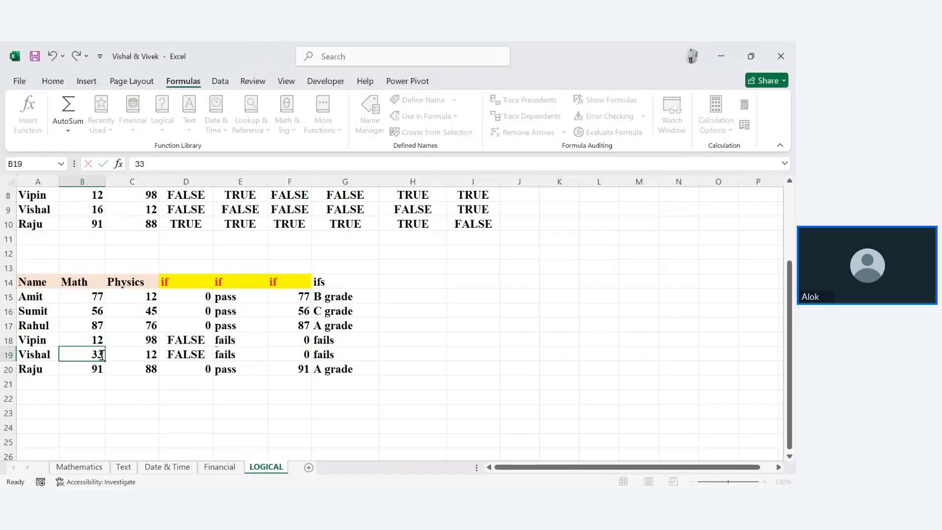
pyautogui.press('Return')
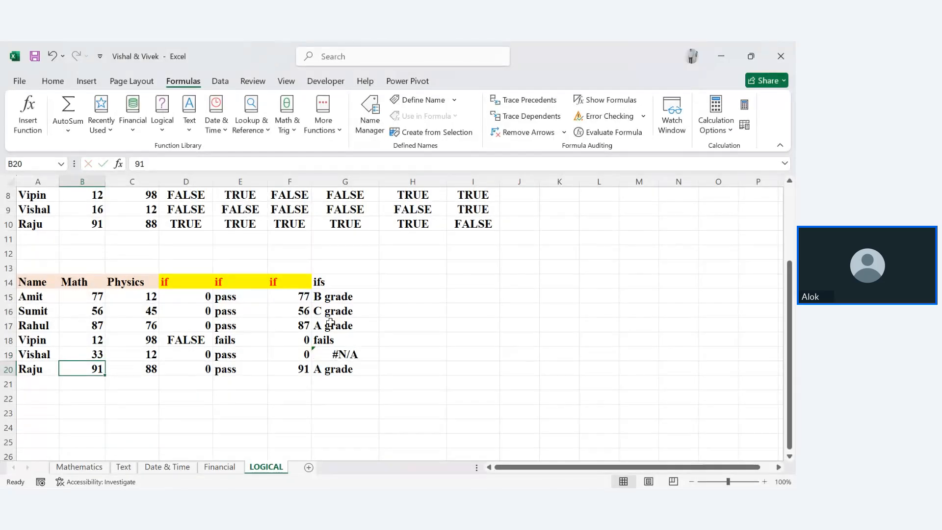
# Step: Check the IFS grades in column G and examine the third test of the formula in G19
pyautogui.moveTo(328, 339); pyautogui.dragTo(327, 298)
pyautogui.moveTo(347, 369); pyautogui.dragTo(346, 380)
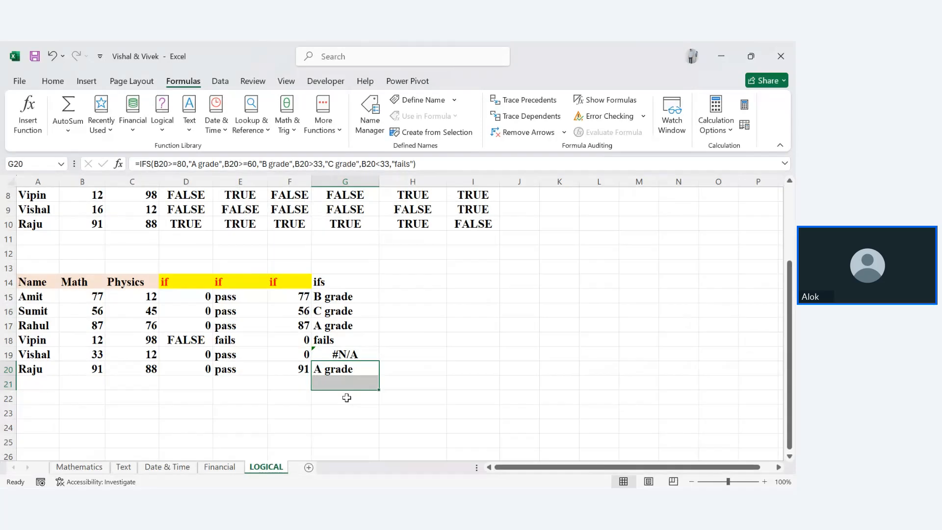
pyautogui.click(346, 426)
pyautogui.moveTo(88, 352); pyautogui.dragTo(338, 354)
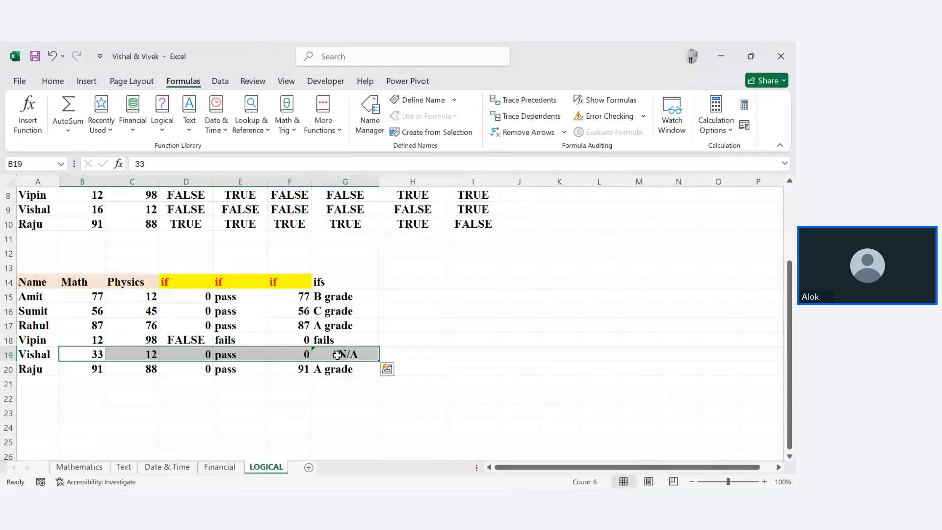
pyautogui.doubleClick(337, 354)
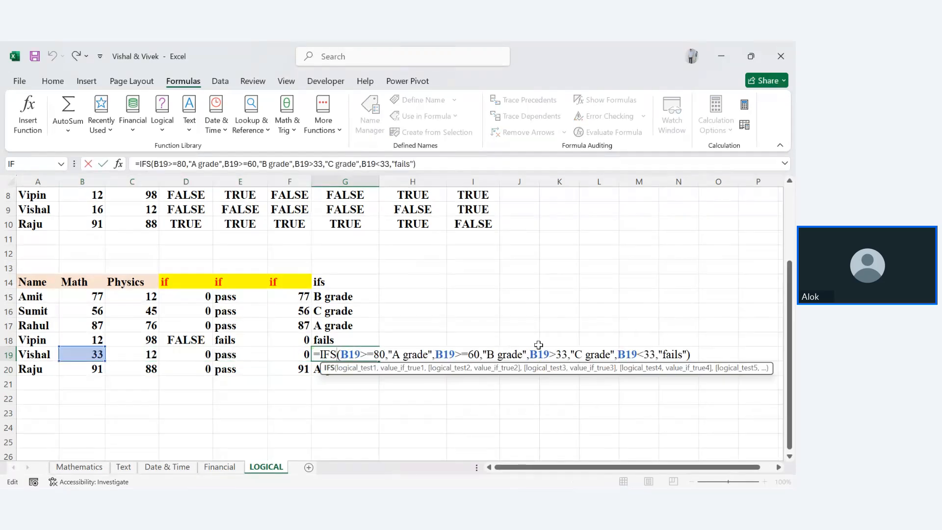
pyautogui.click(558, 355)
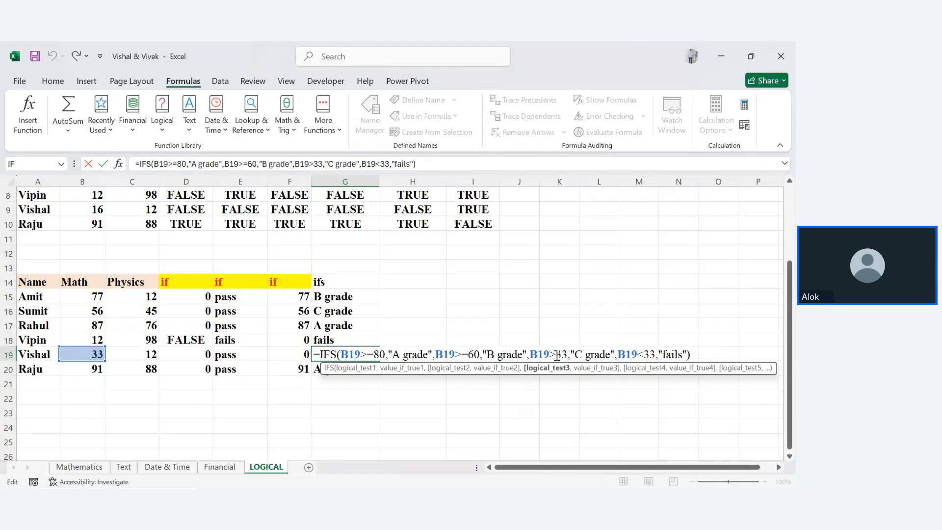
pyautogui.press('Return')
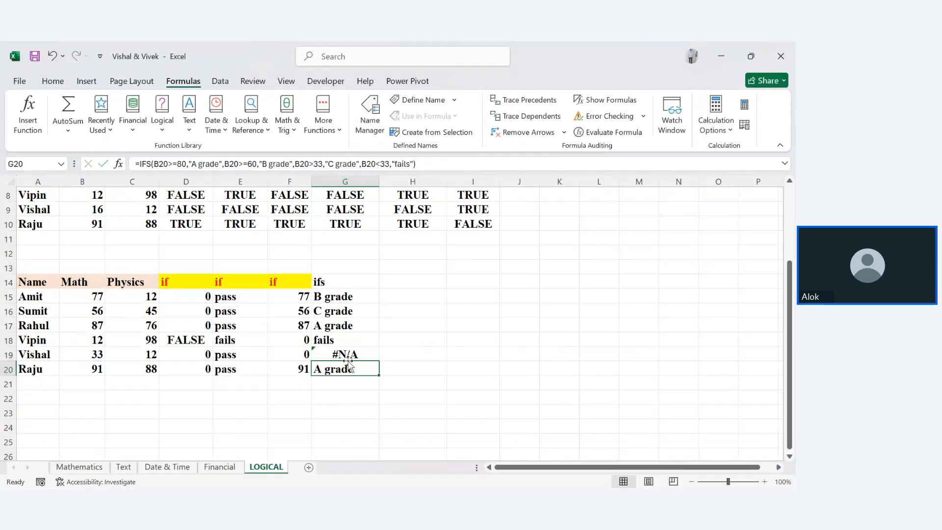
pyautogui.click(344, 349)
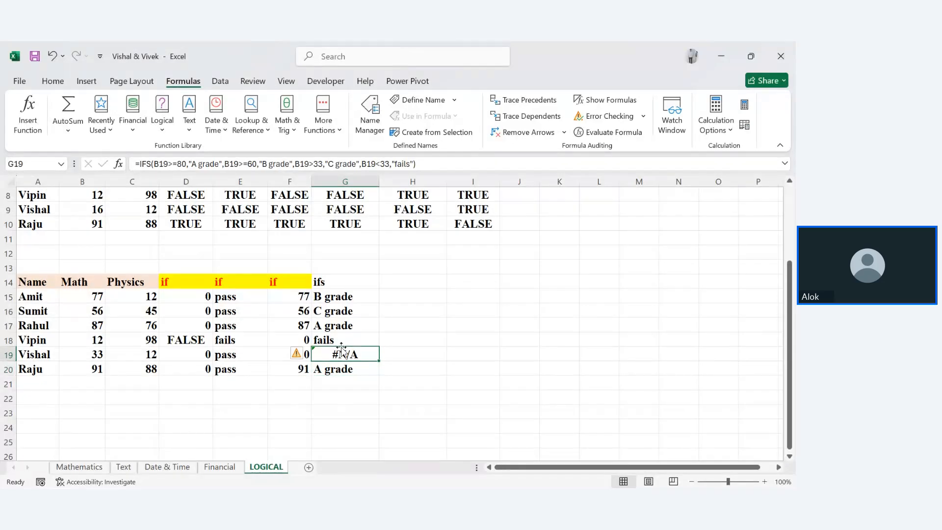
# Step: Change the third test of the IFS formula in G15 to B15>=33 and fill the formula down to G20
pyautogui.doubleClick(343, 296)
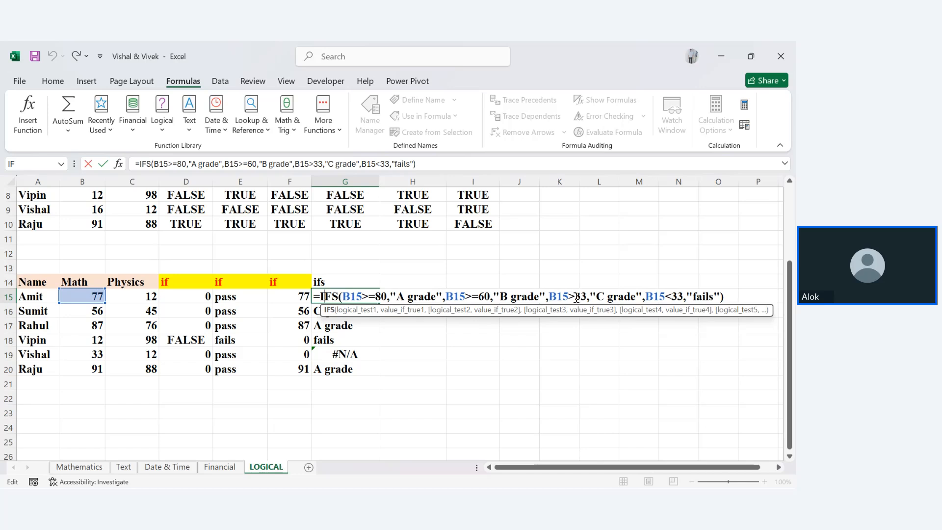
pyautogui.click(575, 296)
pyautogui.write('=')
pyautogui.press('Return')
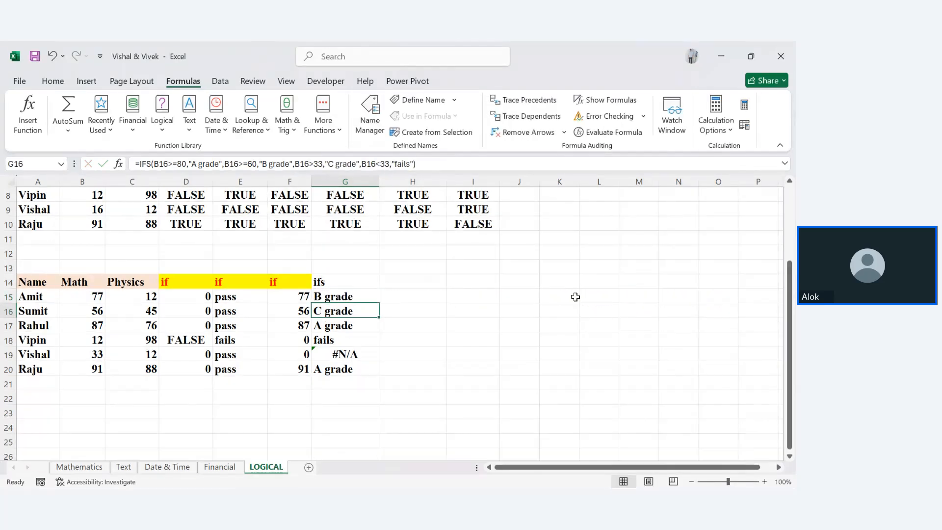
pyautogui.click(375, 299)
pyautogui.moveTo(375, 301); pyautogui.dragTo(375, 382)
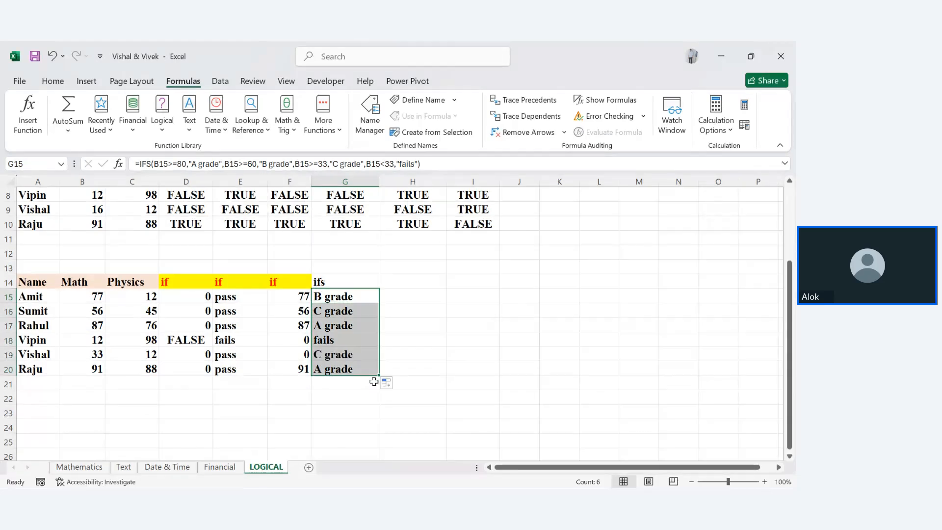
pyautogui.click(391, 416)
# Step: Enter the column heading if(if()) in H14
pyautogui.click(392, 285)
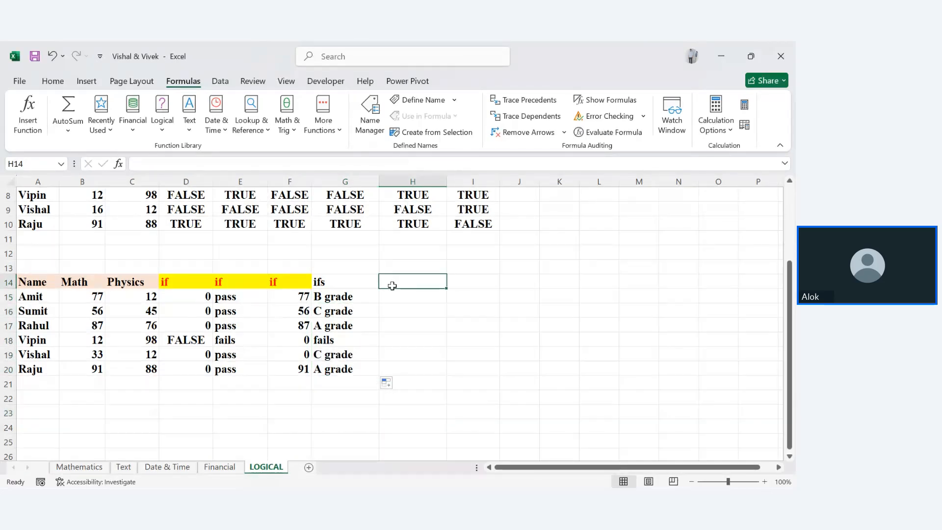
pyautogui.write('if')
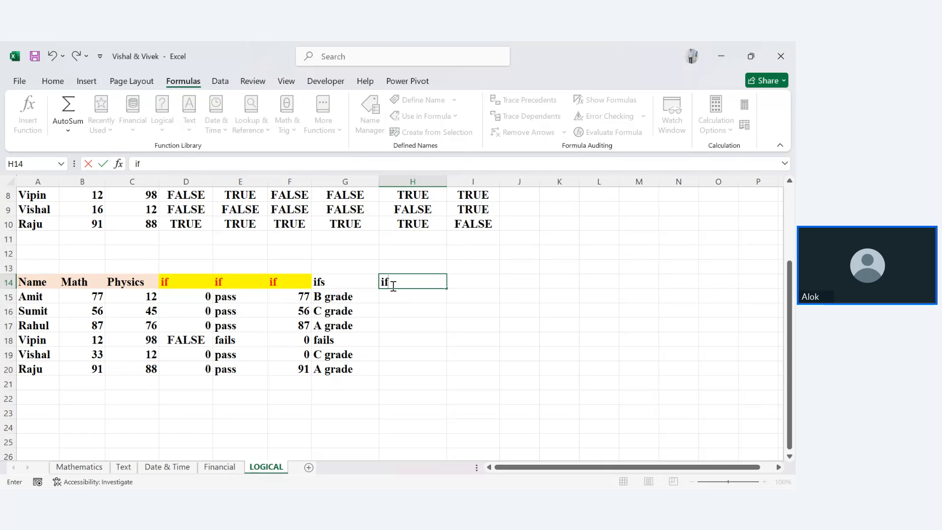
pyautogui.write('(if())')
pyautogui.press('Return')
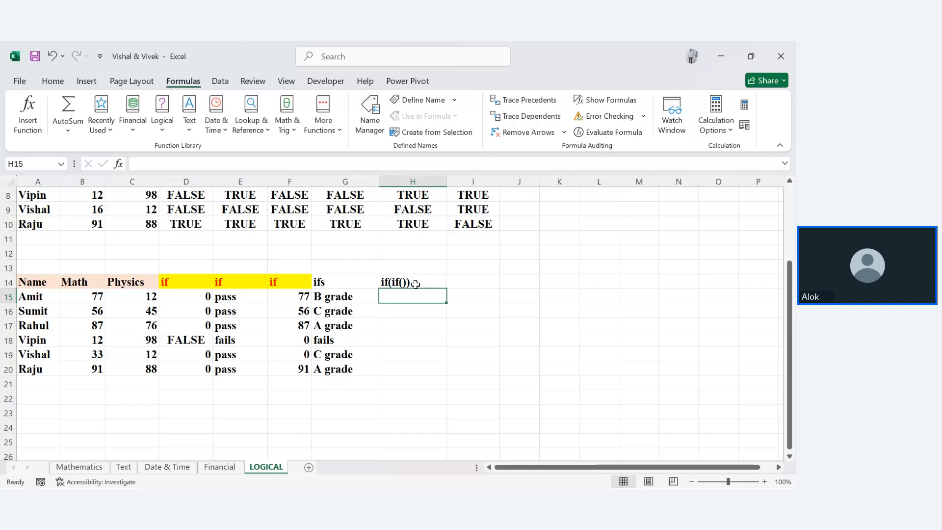
# Step: Begin an IF formula in H15 with the test B15>=80 returning "A"
pyautogui.write('=if(')
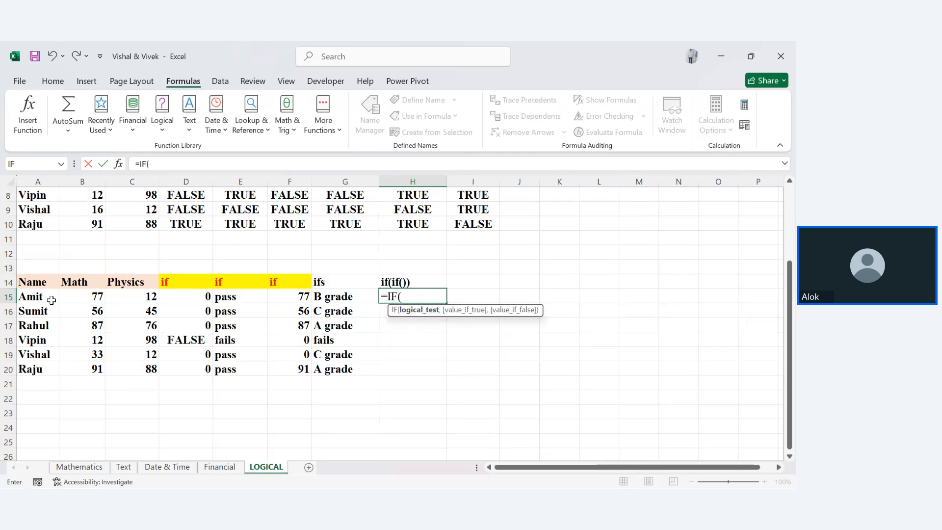
pyautogui.click(80, 296)
pyautogui.write(',')
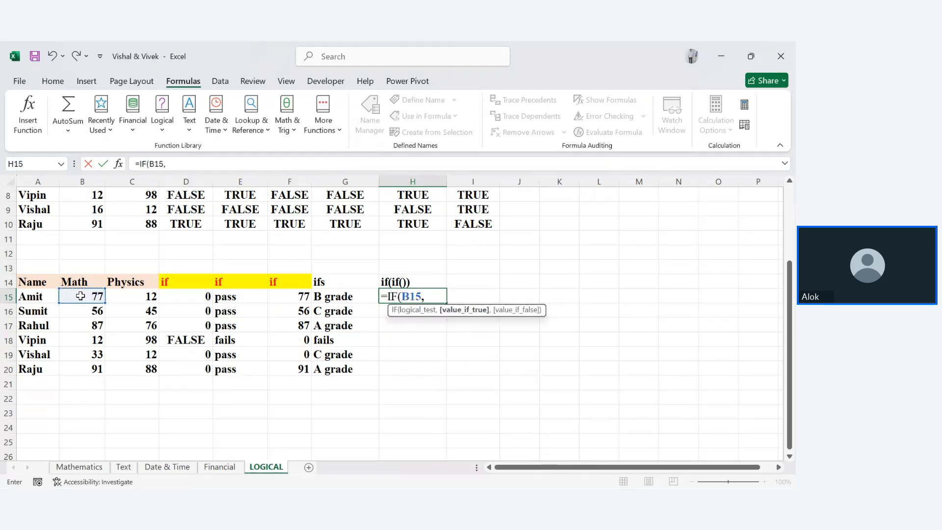
pyautogui.press('BackSpace')
pyautogui.write('>')
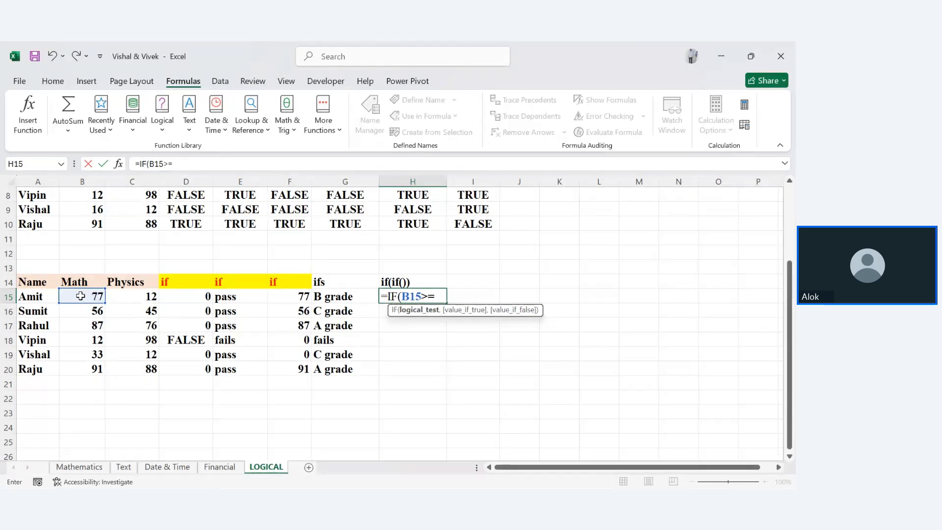
pyautogui.write('=80')
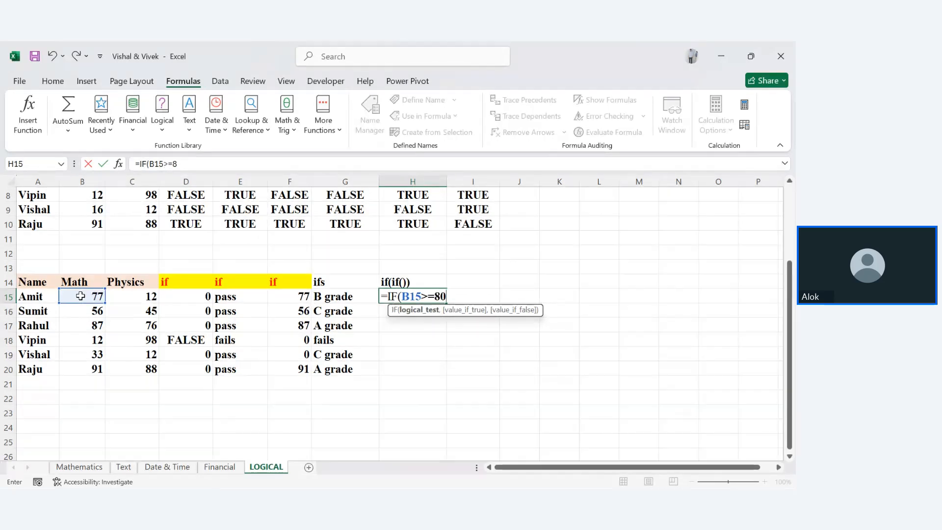
pyautogui.write(',')
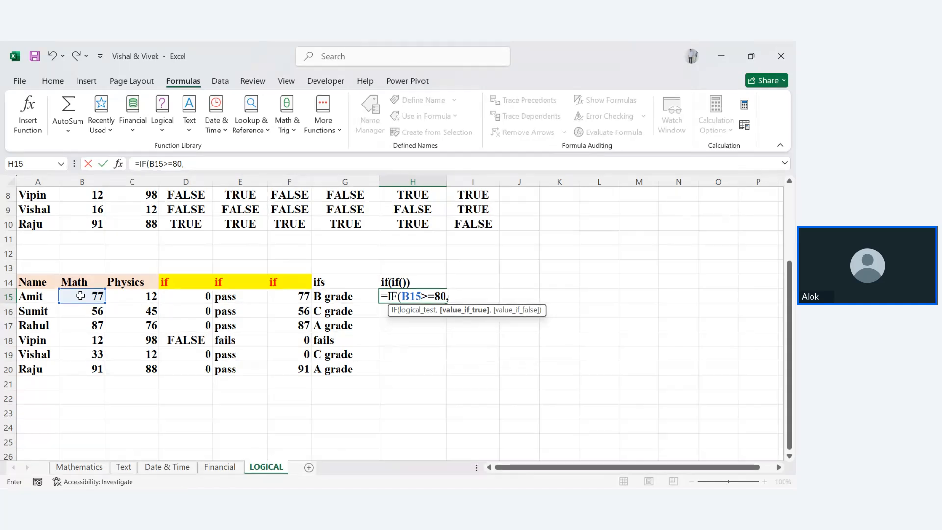
pyautogui.write('"A",')
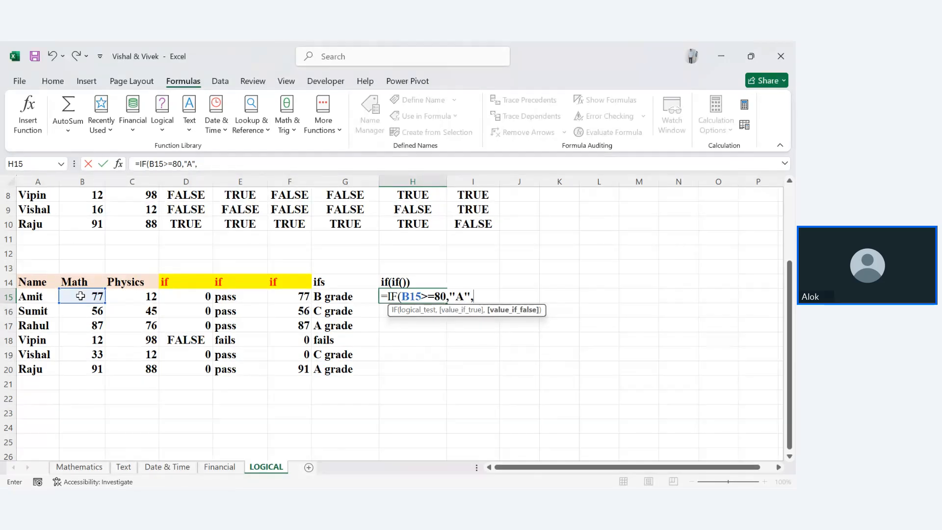
# Step: Nest a second IF as the false value in the H15 formula, testing B15>=60 and returning "B"
pyautogui.write('if')
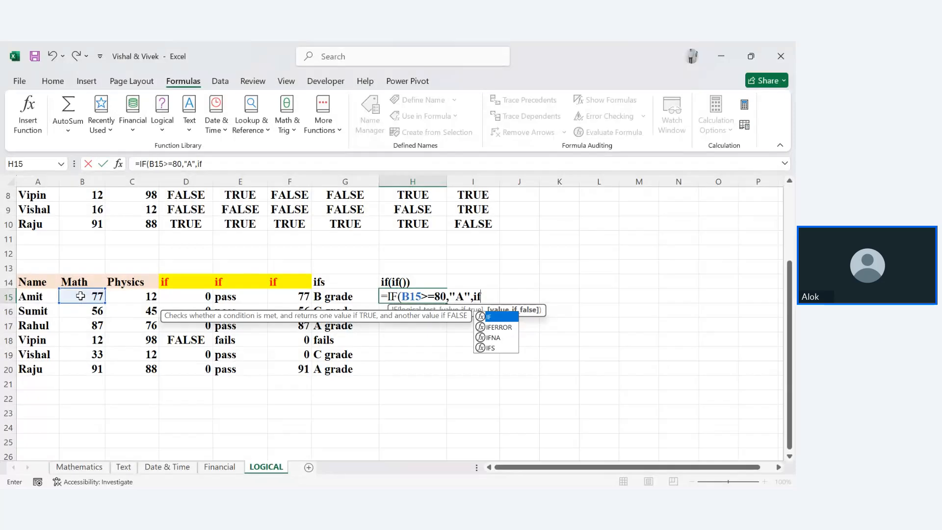
pyautogui.press('Tab')
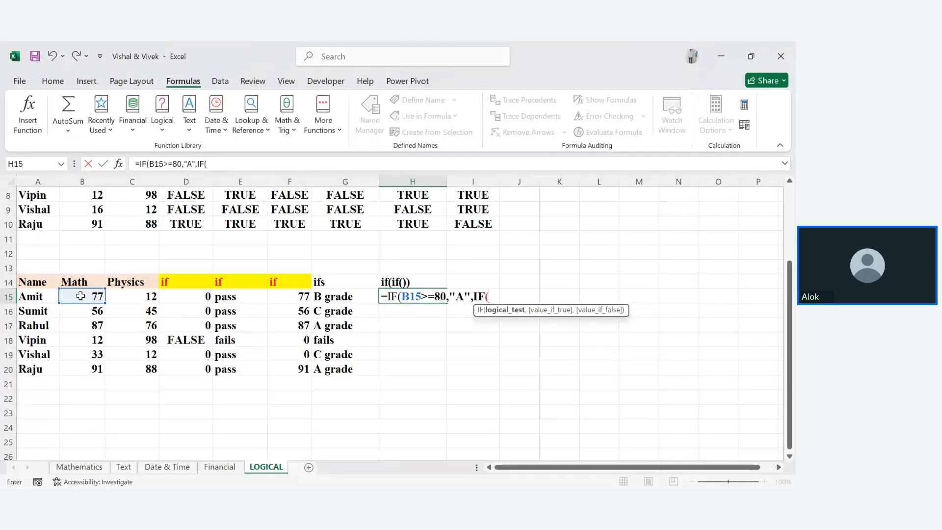
pyautogui.click(80, 296)
pyautogui.write('>')
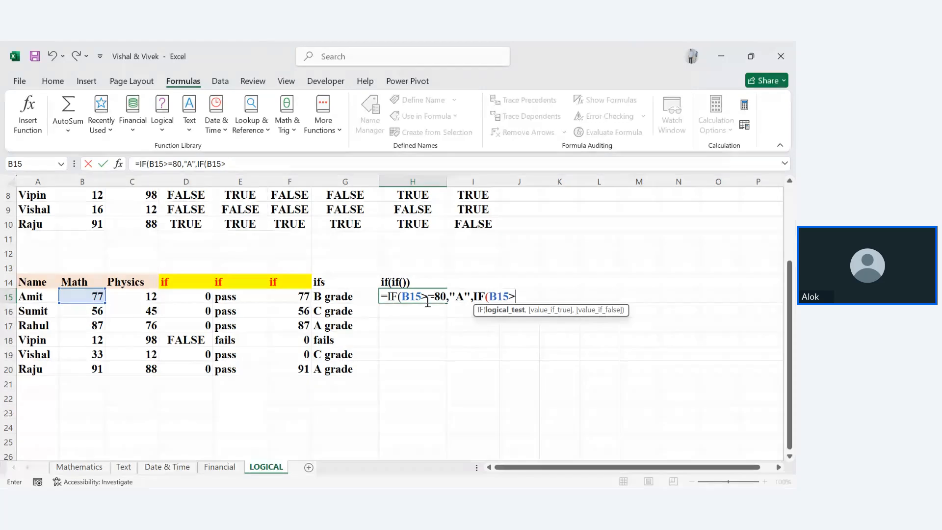
pyautogui.write('60')
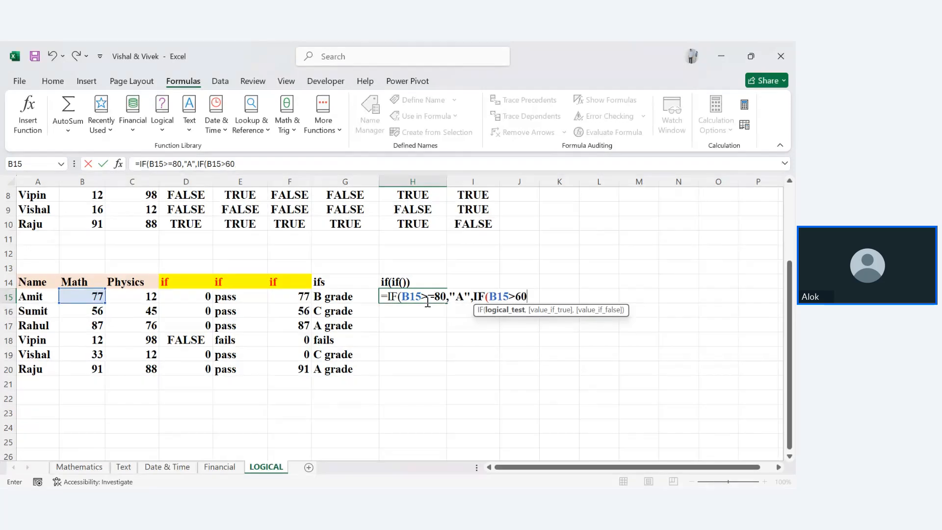
pyautogui.press('BackSpace')
pyautogui.press('BackSpace')
pyautogui.write('=60,"B')
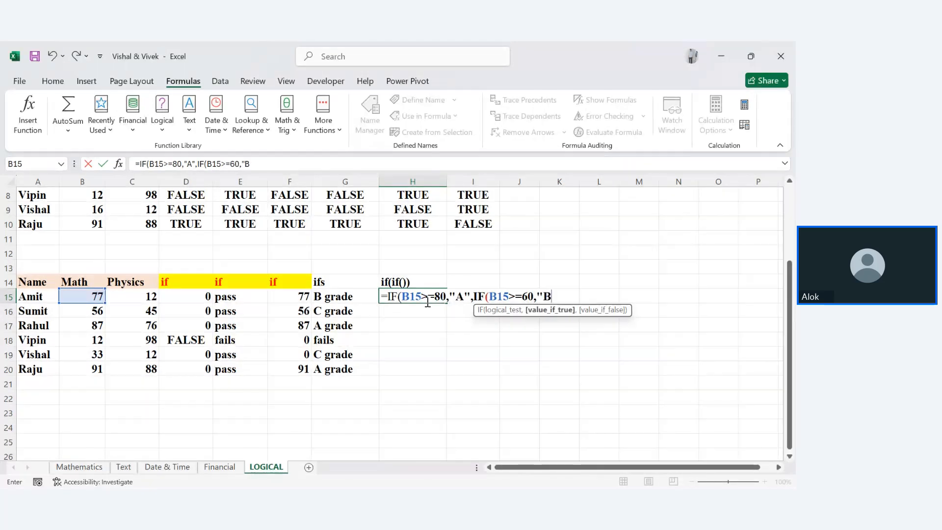
pyautogui.write('",')
# Step: Complete the H15 formula with a third nested IF testing B15>33, returning "C" if true and "f" otherwise
pyautogui.write('if(')
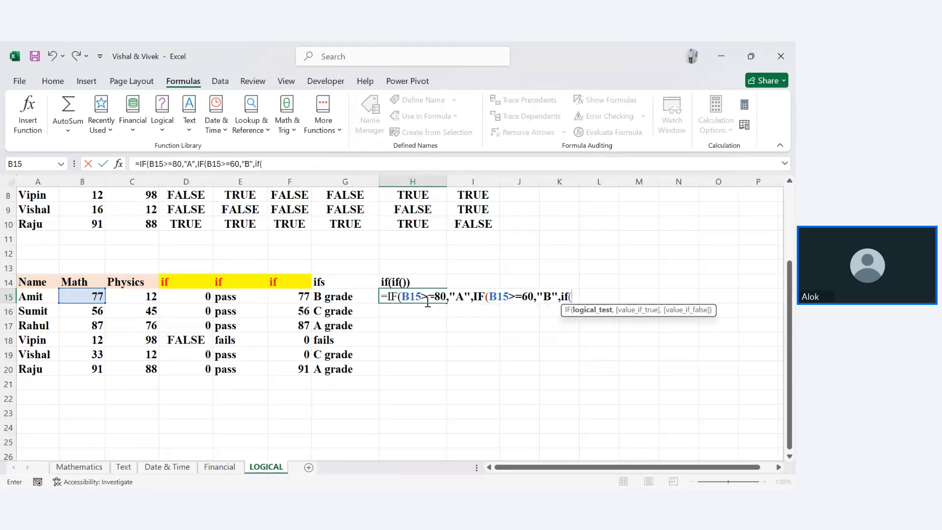
pyautogui.click(427, 298)
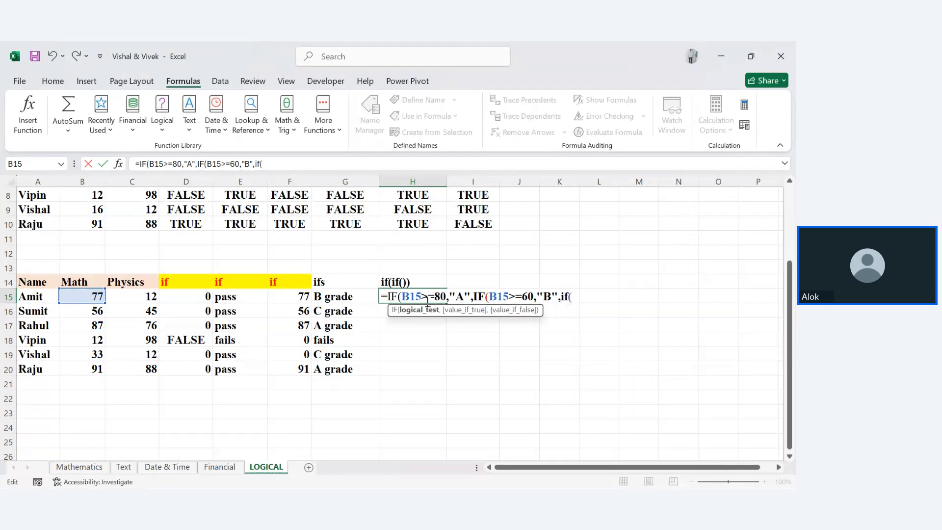
pyautogui.click(78, 300)
pyautogui.press('BackSpace')
pyautogui.click(583, 298)
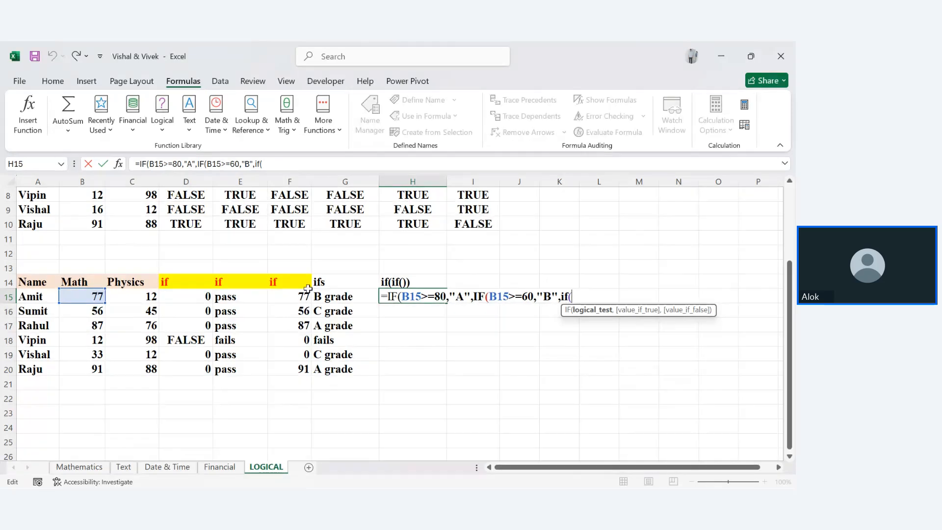
pyautogui.click(87, 296)
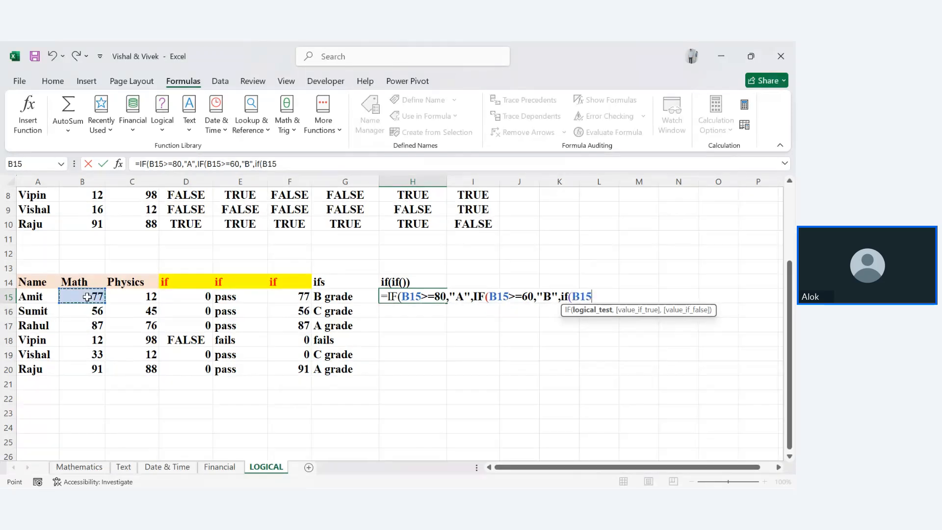
pyautogui.write('>')
pyautogui.write('33')
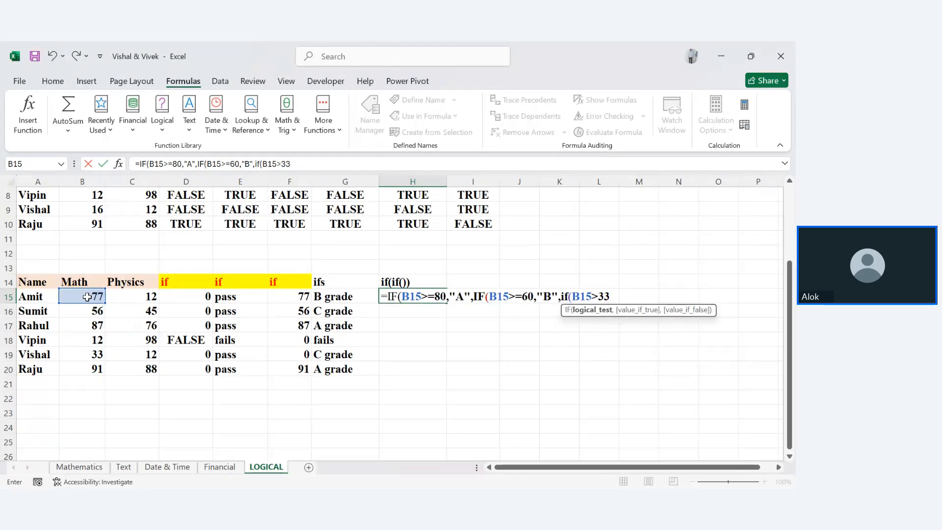
pyautogui.write(',"')
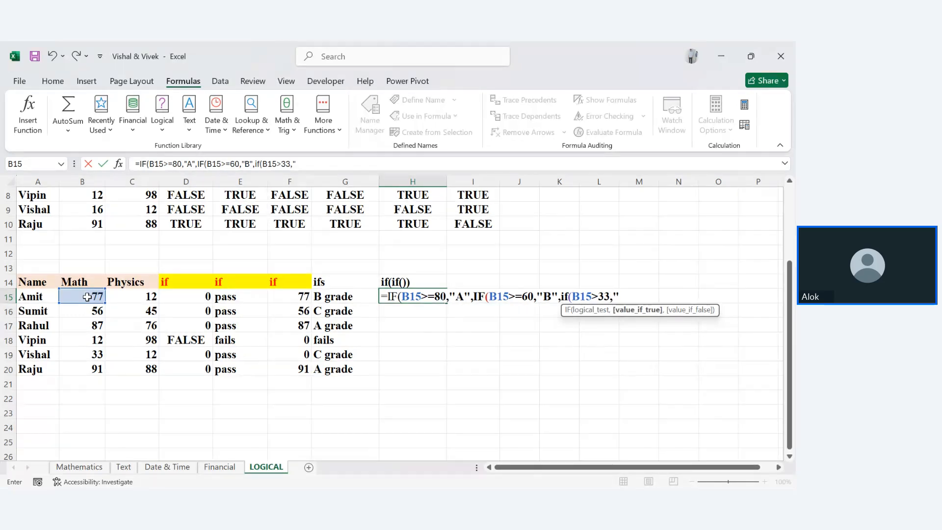
pyautogui.write('C",')
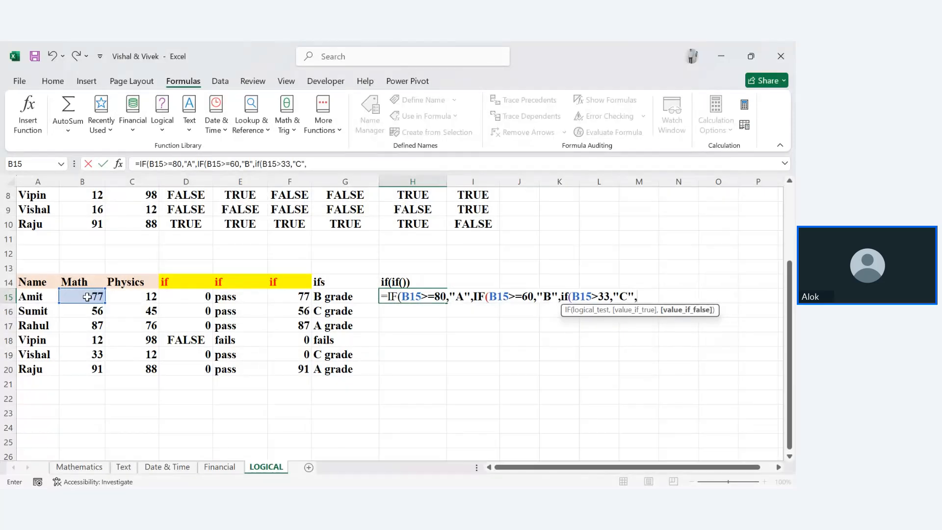
pyautogui.write('"f")')
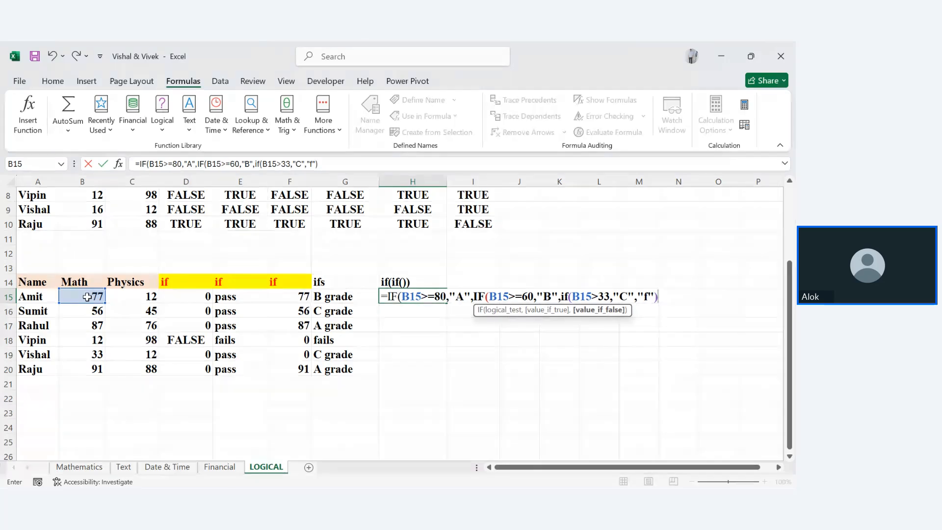
pyautogui.write('))')
pyautogui.press('Return')
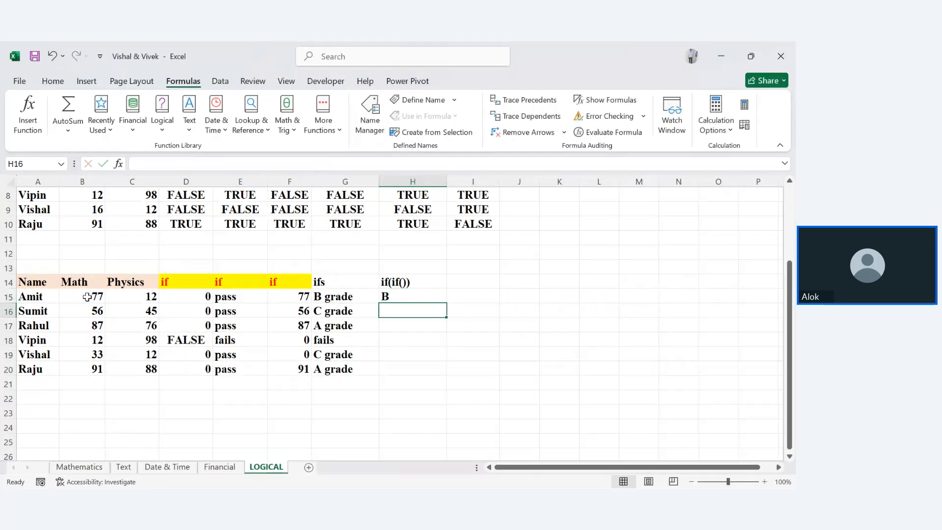
pyautogui.click(420, 296)
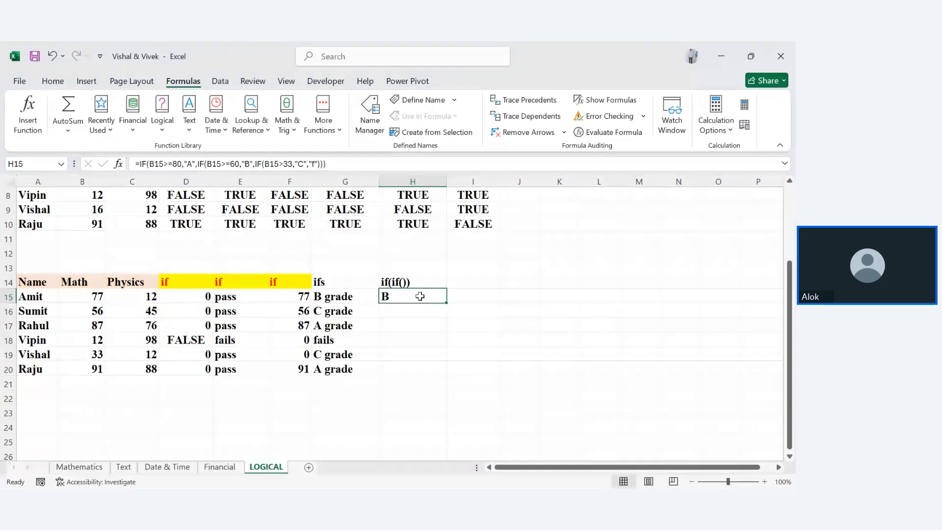
# Step: Fill the nested IF formula from H15 down to H20 and check the Math mark in B19
pyautogui.moveTo(446, 303); pyautogui.dragTo(449, 380)
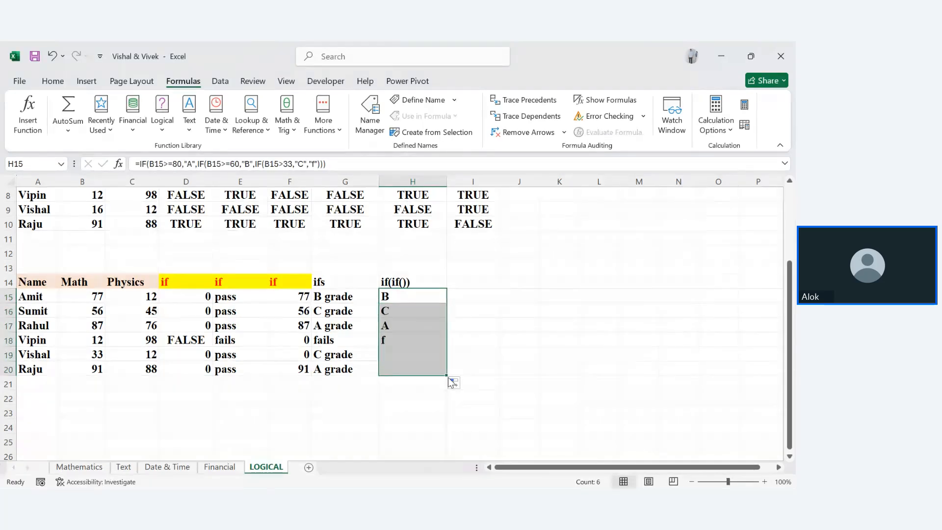
pyautogui.click(412, 412)
pyautogui.click(91, 356)
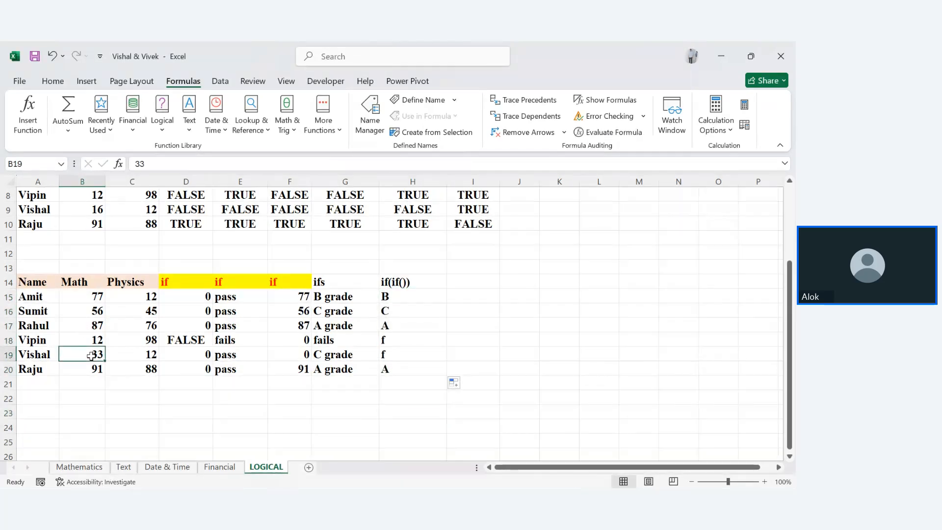
# Step: Change the third test in the H15 formula to B15>=33 and refill the formula down to H20
pyautogui.doubleClick(412, 295)
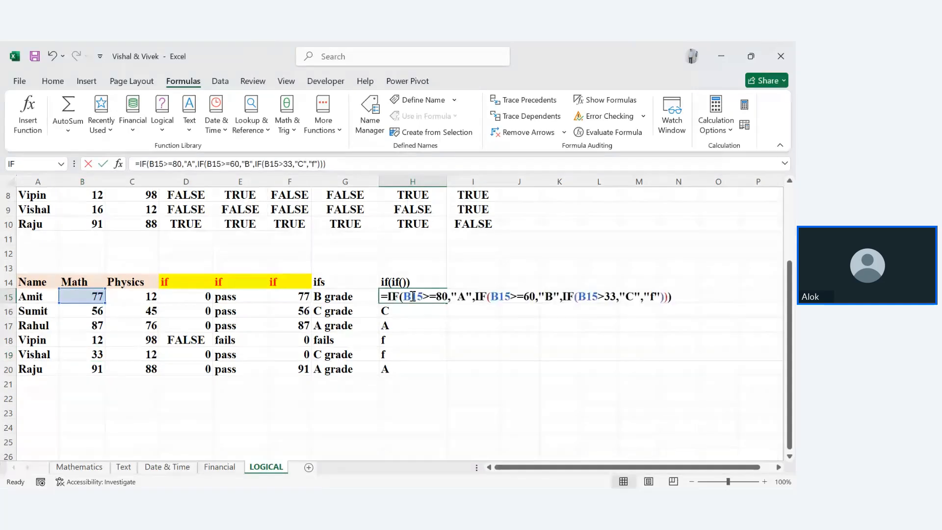
pyautogui.click(604, 296)
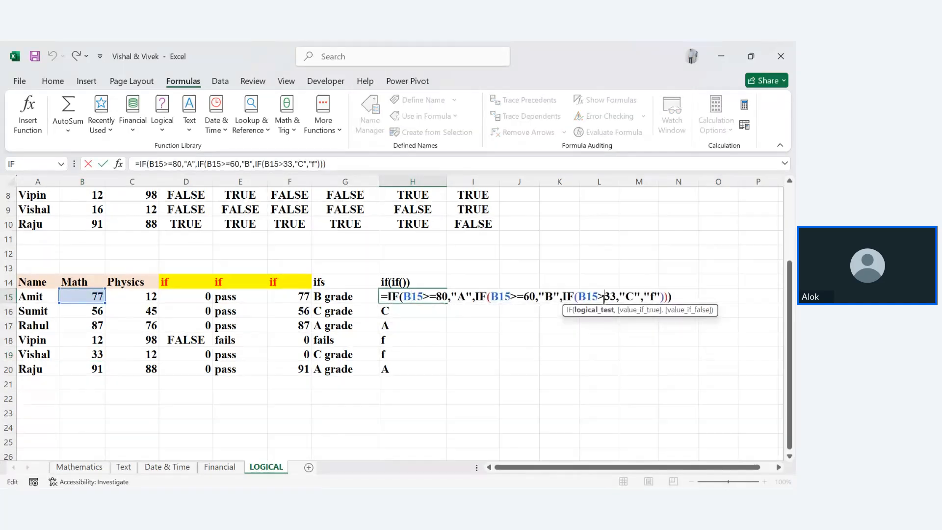
pyautogui.write('=')
pyautogui.press('Return')
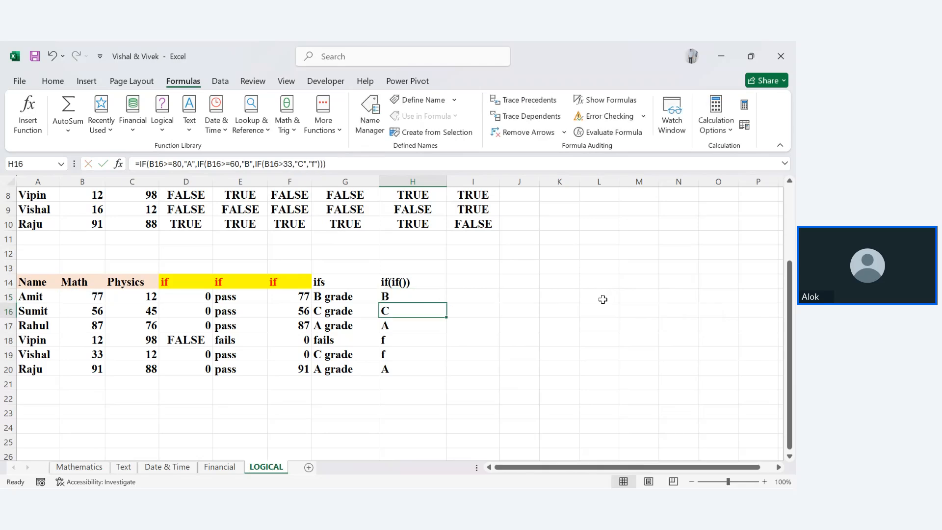
pyautogui.click(433, 293)
pyautogui.moveTo(433, 293); pyautogui.dragTo(443, 369)
pyautogui.click(396, 356)
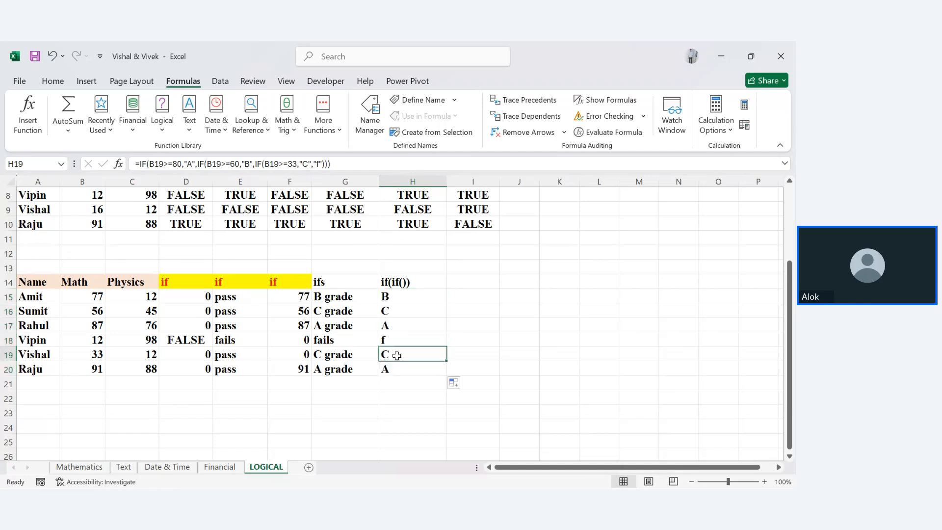
# Step: Return the third test in the H15 formula to B15>33 and fill it down to H20 again
pyautogui.doubleClick(397, 296)
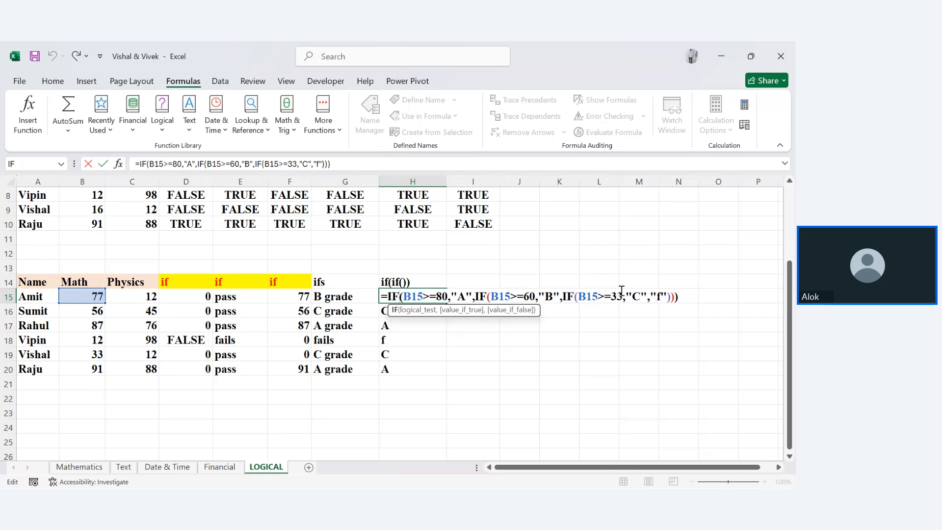
pyautogui.press('Return')
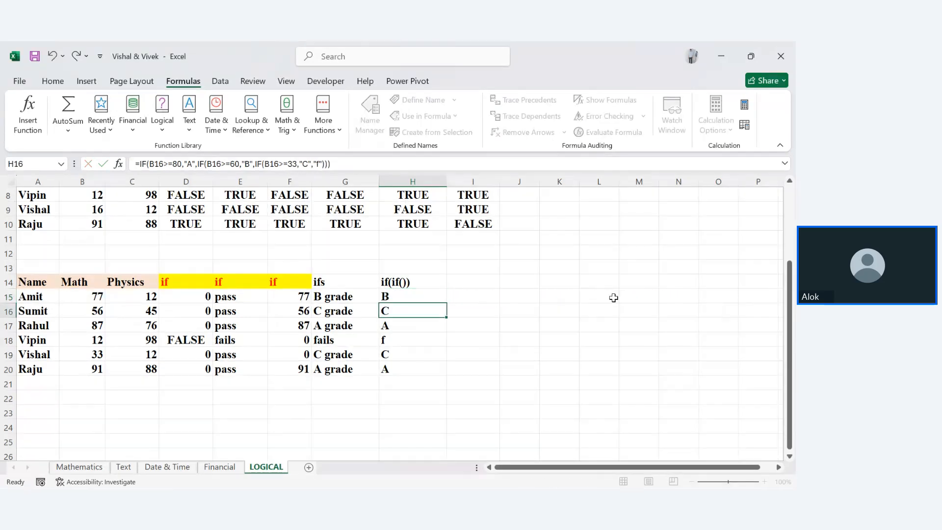
pyautogui.click(437, 297)
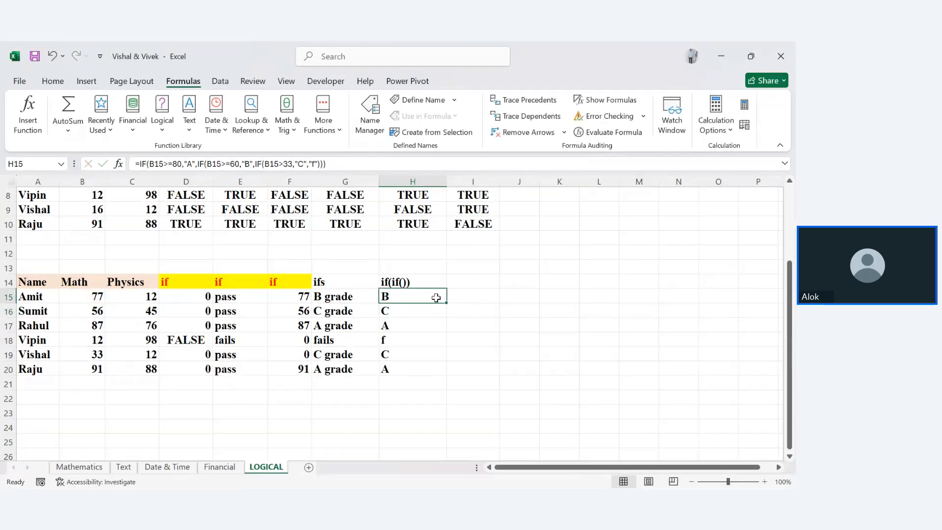
pyautogui.moveTo(446, 303); pyautogui.dragTo(449, 375)
pyautogui.click(441, 425)
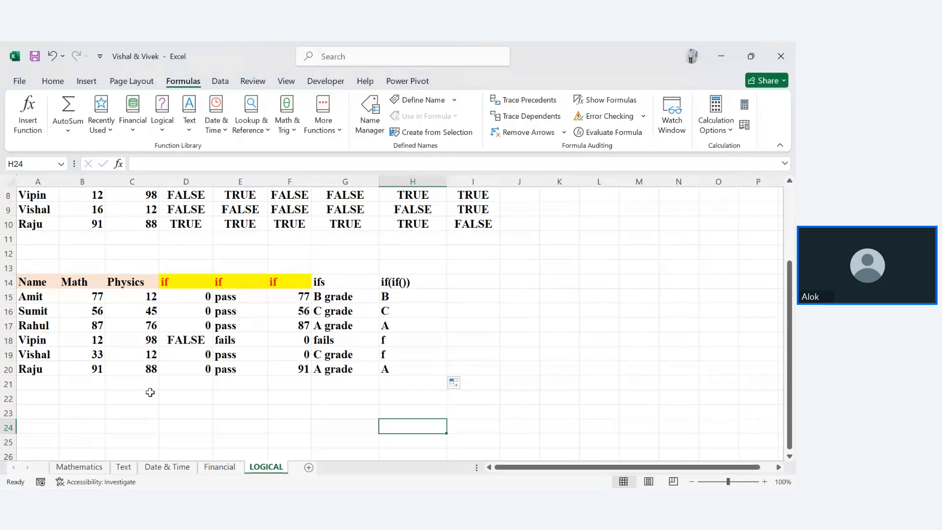
# Step: Select the Math marks in B15:B20 to read their average
pyautogui.click(72, 425)
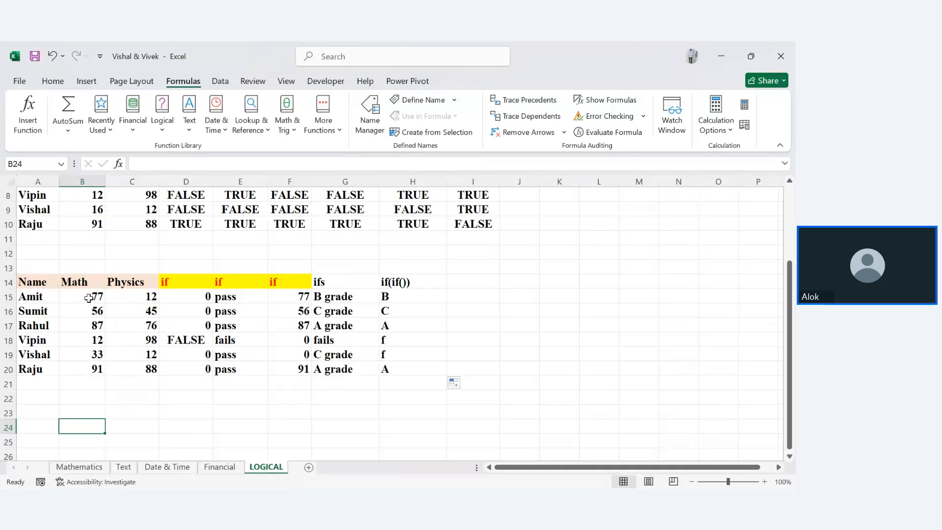
pyautogui.moveTo(93, 296); pyautogui.dragTo(93, 368)
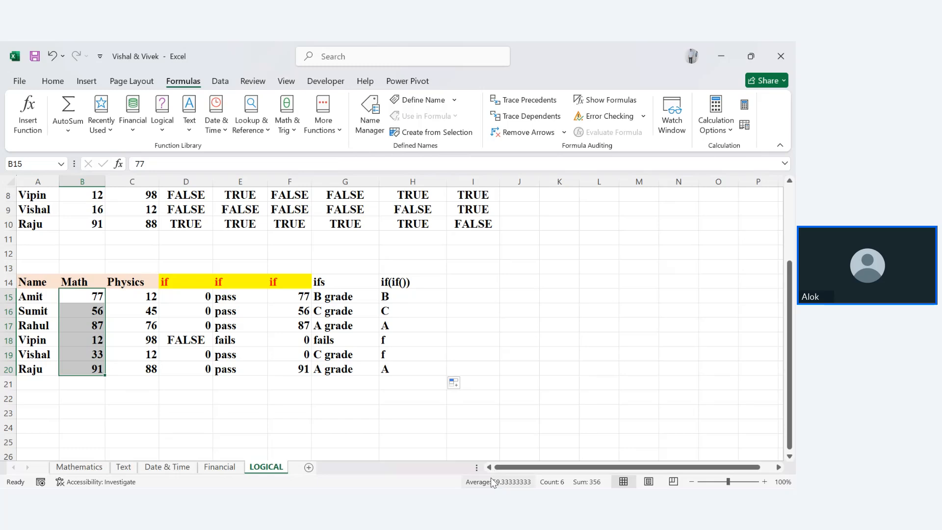
pyautogui.press('Return')
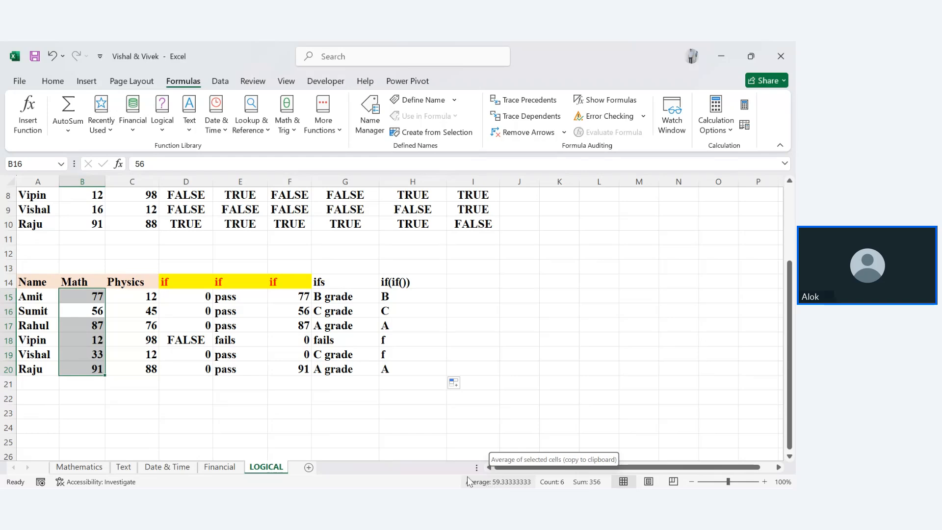
# Step: Calculate the average of the Math marks in B22 with =AVERAGE(B15:B20)
pyautogui.click(89, 392)
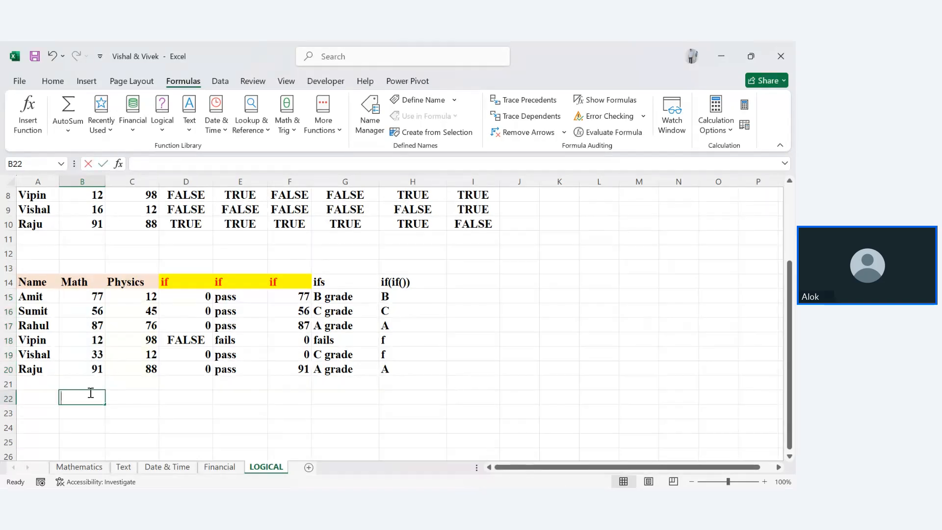
pyautogui.write('=Aver')
pyautogui.press('Tab')
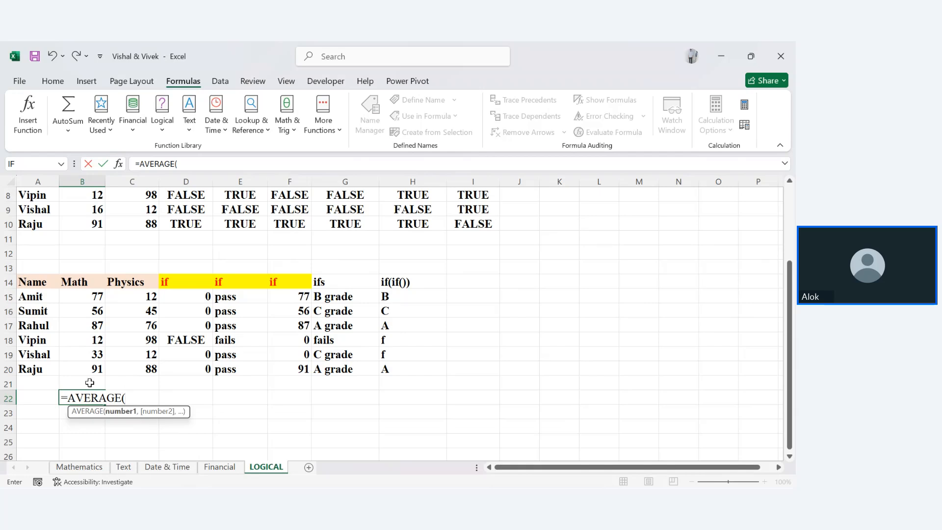
pyautogui.moveTo(91, 297); pyautogui.dragTo(93, 362)
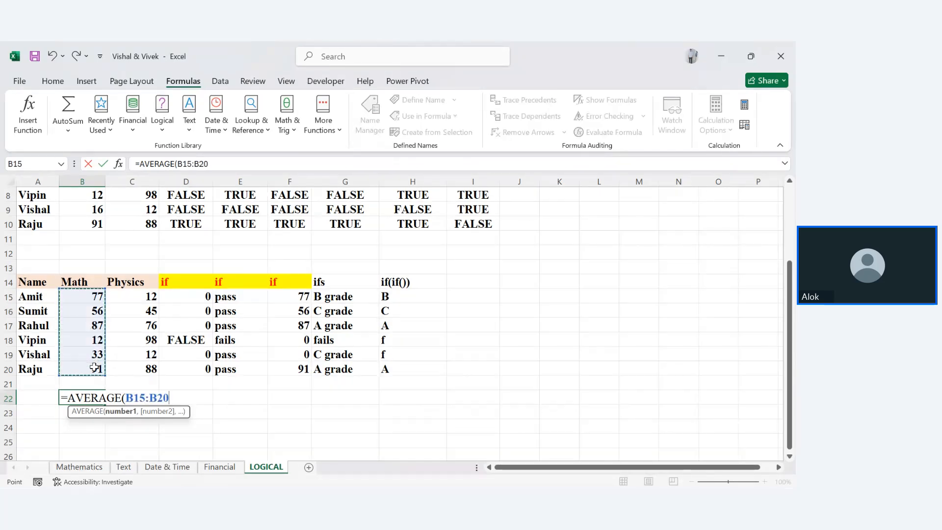
pyautogui.press('Return')
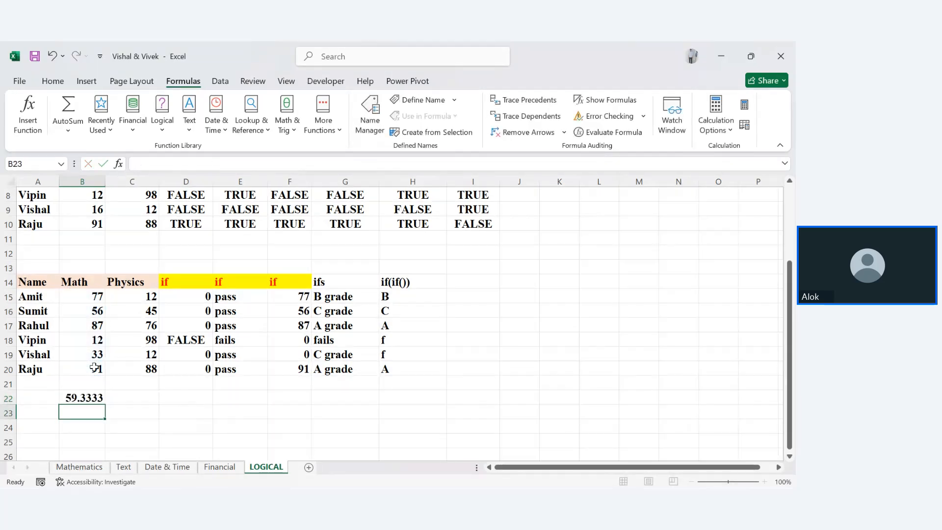
# Step: Clear the trial average formula from the cells below the Math column
pyautogui.moveTo(39, 398); pyautogui.dragTo(133, 415)
pyautogui.press('Delete')
pyautogui.click(219, 420)
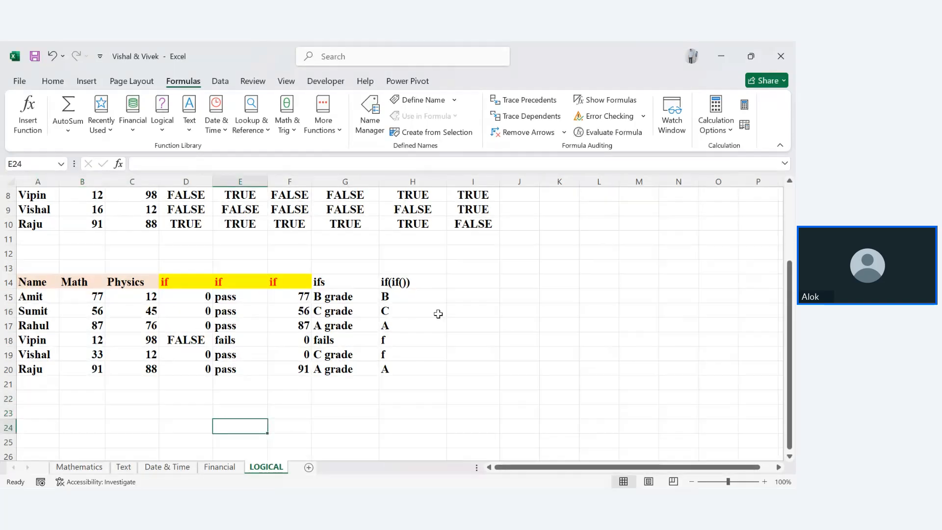
# Step: Enter the column heading sumif in I14
pyautogui.click(481, 279)
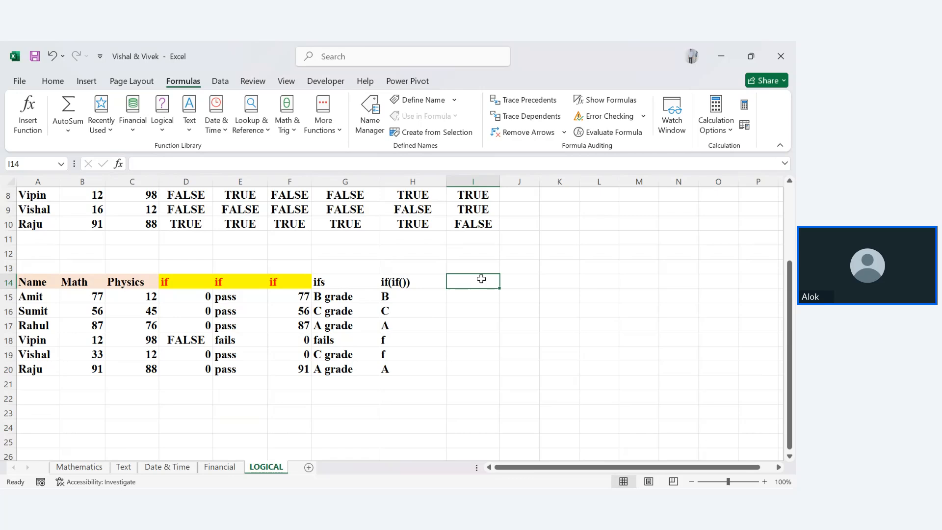
pyautogui.write('sumif')
pyautogui.press('Return')
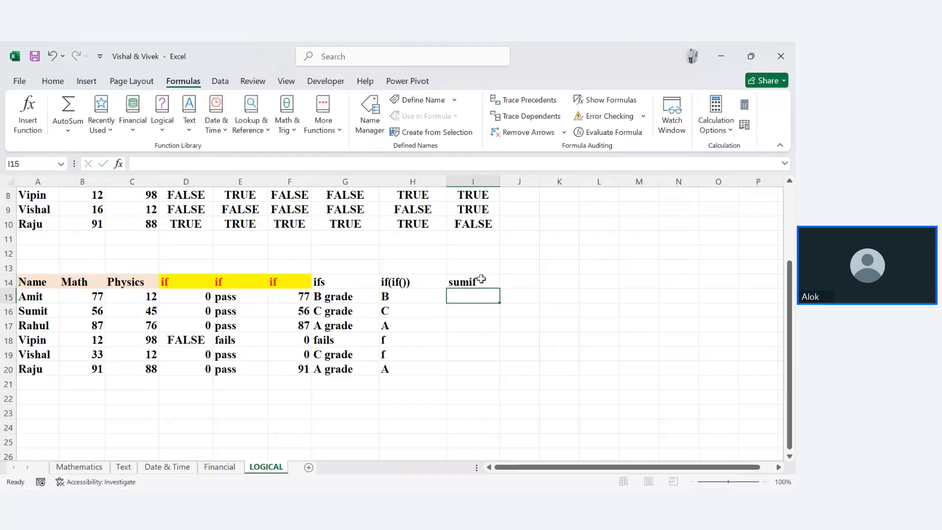
# Step: Format the heading cells G14:M14 with a yellow fill and red font
pyautogui.moveTo(335, 282); pyautogui.dragTo(643, 280)
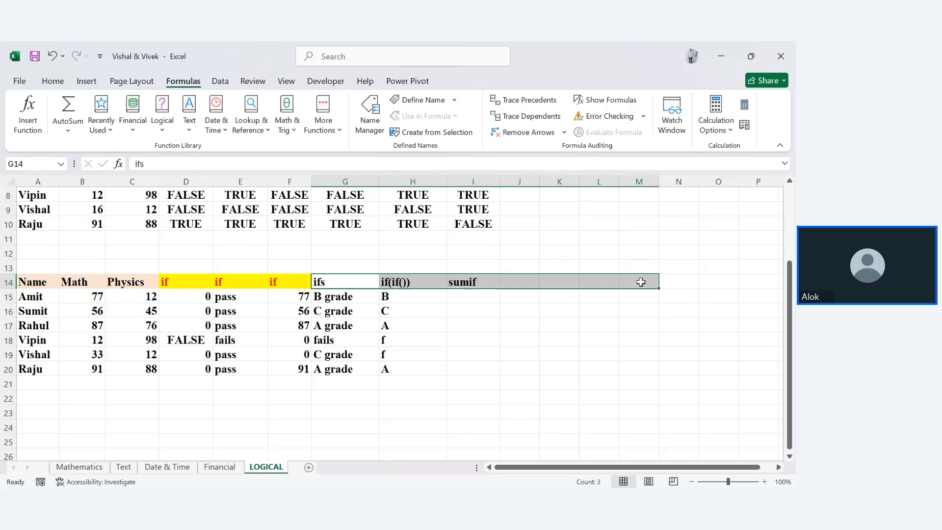
pyautogui.click(52, 81)
pyautogui.click(168, 124)
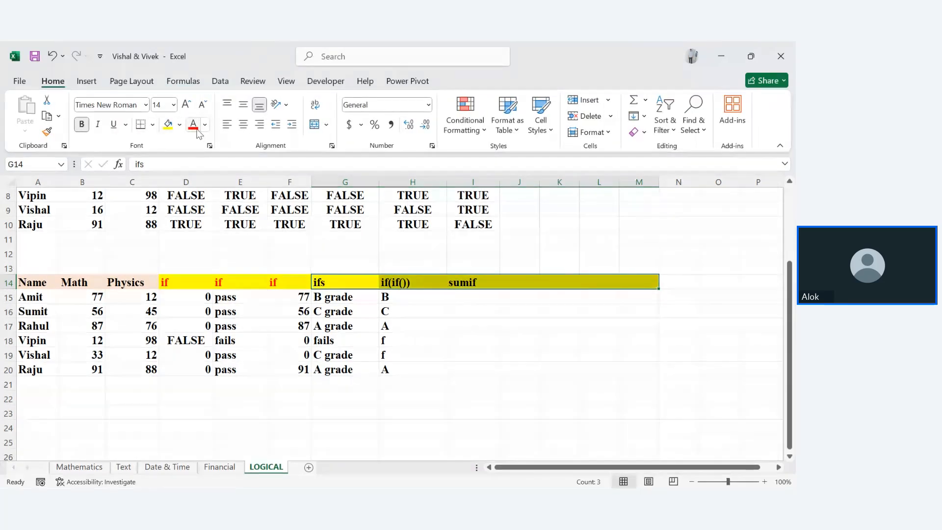
pyautogui.click(192, 124)
pyautogui.click(427, 282)
pyautogui.click(453, 313)
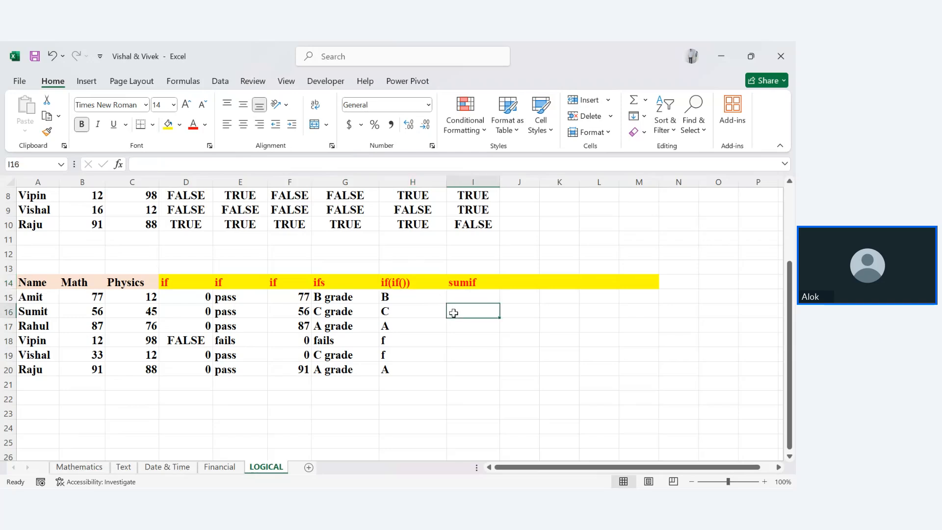
# Step: Enter a SUMIF formula in I15 that adds the Math marks in B15:B20 meeting the criterion ">=33"
pyautogui.click(457, 297)
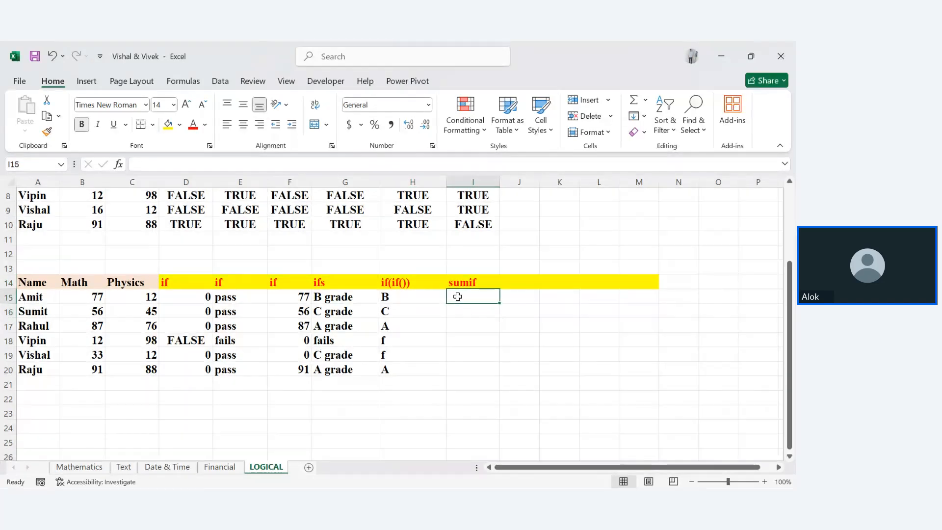
pyautogui.write('=sumif')
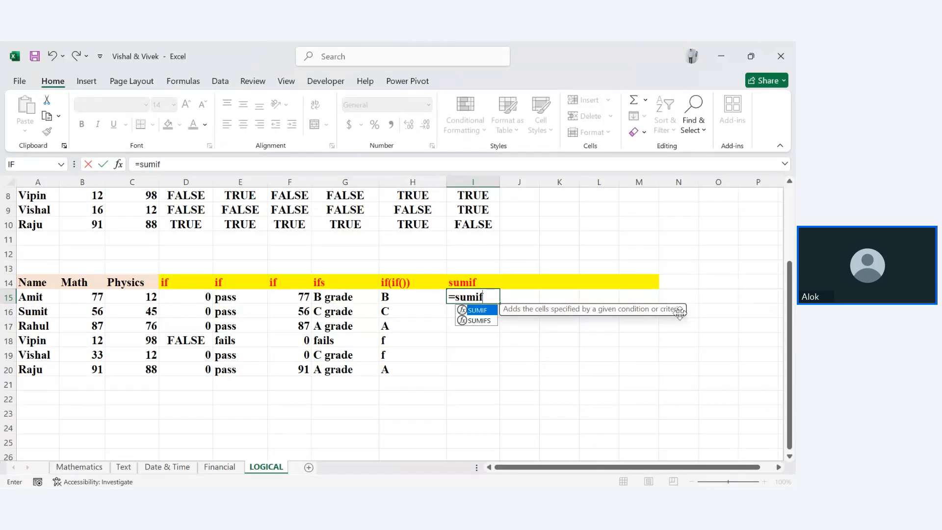
pyautogui.press('Tab')
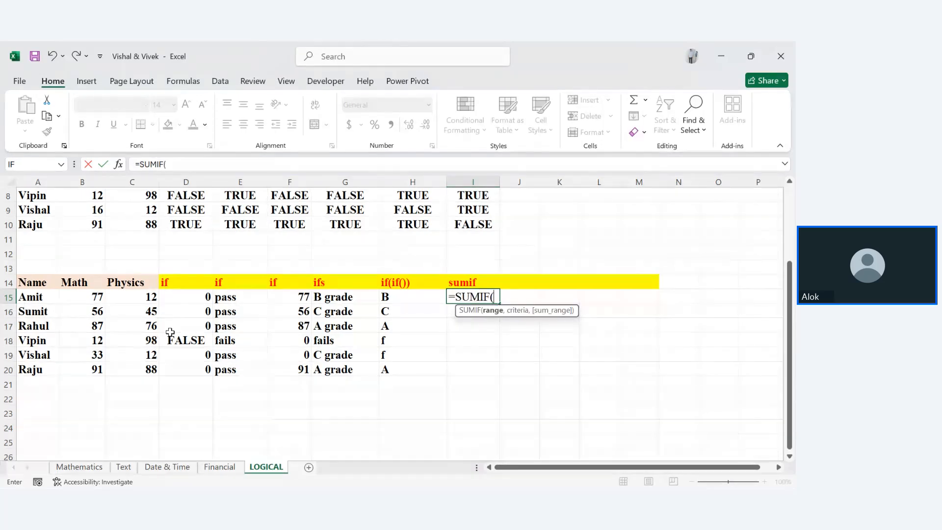
pyautogui.moveTo(95, 300); pyautogui.dragTo(99, 366)
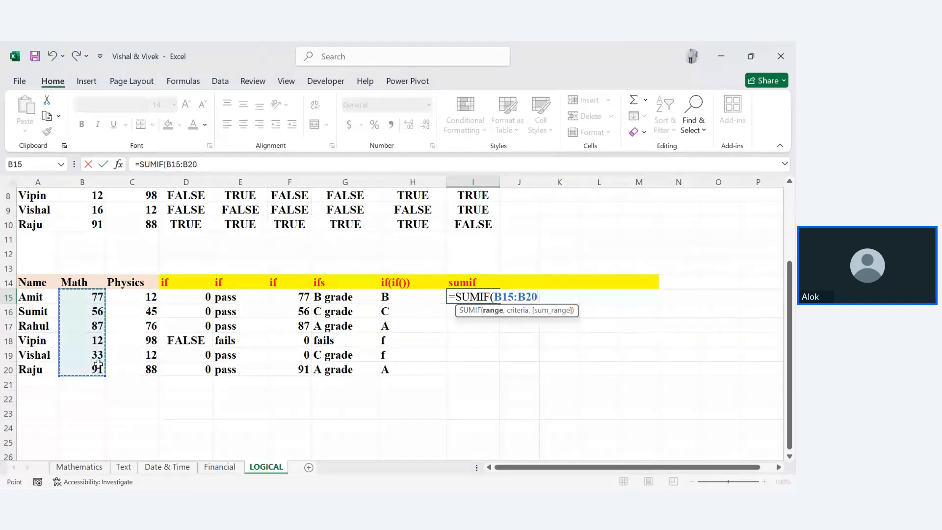
pyautogui.write(',')
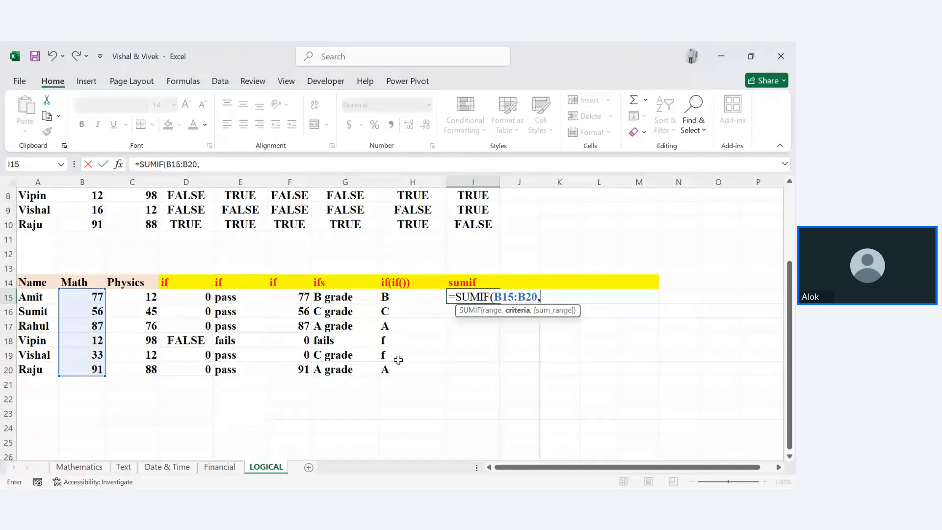
pyautogui.write('">=33"')
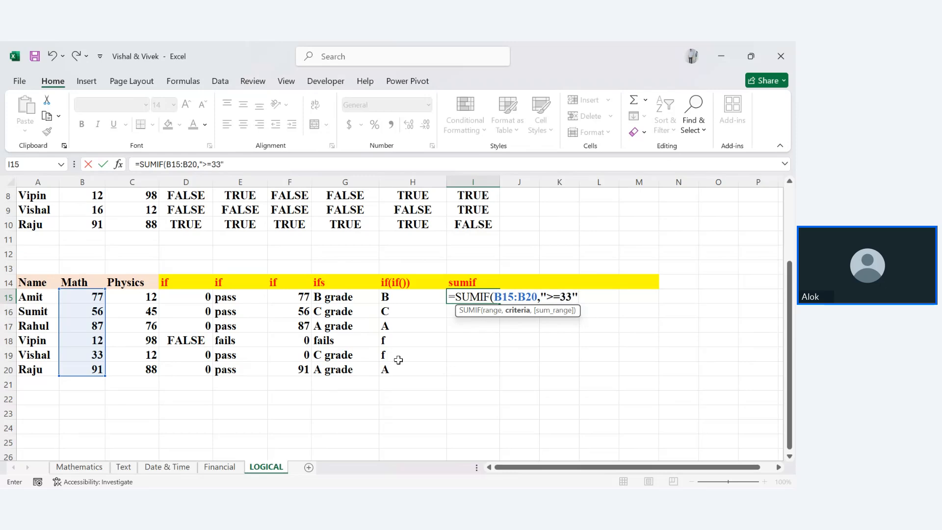
pyautogui.write(')')
pyautogui.press('Return')
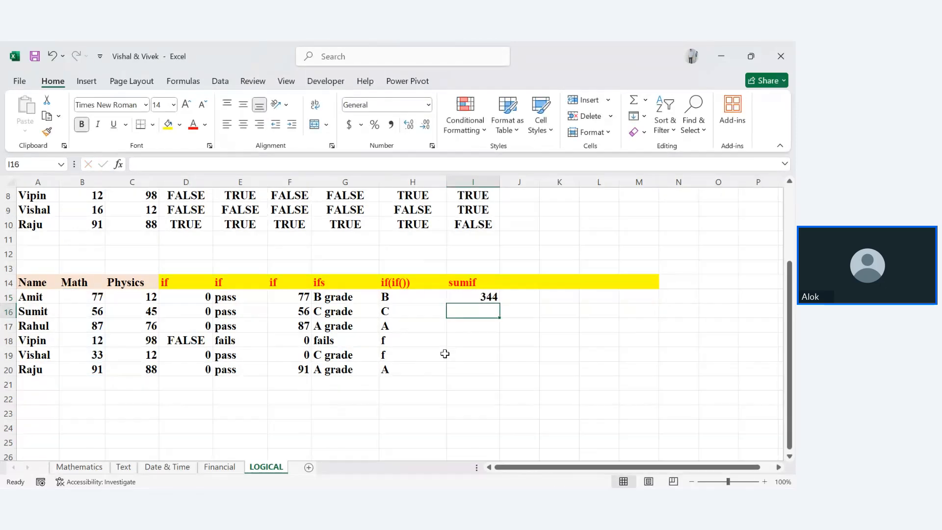
pyautogui.click(478, 297)
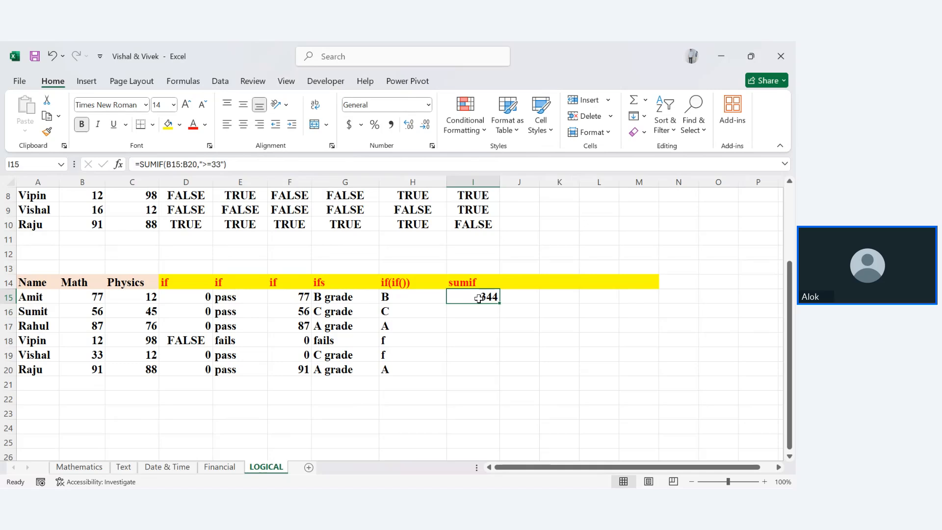
# Step: Enter a manual total in B22 that adds the Math marks in B15, B16, B17 and B20
pyautogui.doubleClick(87, 400)
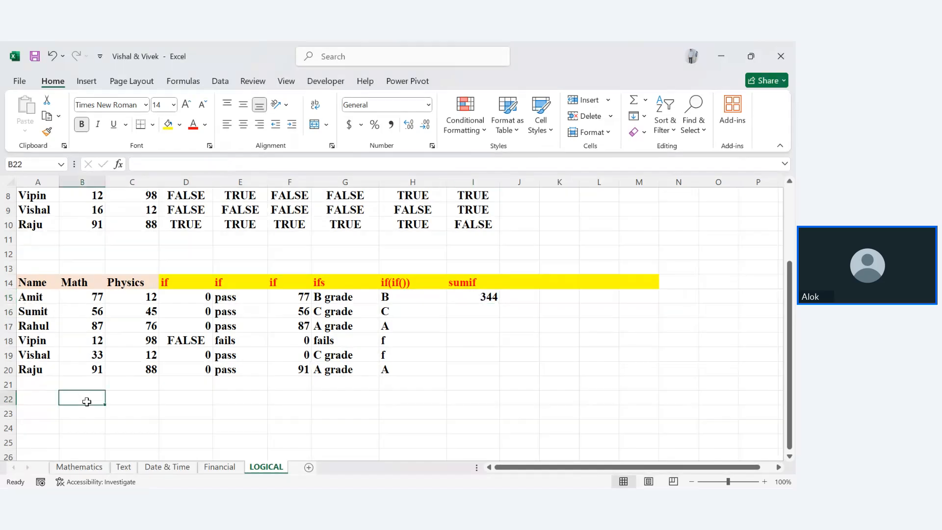
pyautogui.write('=')
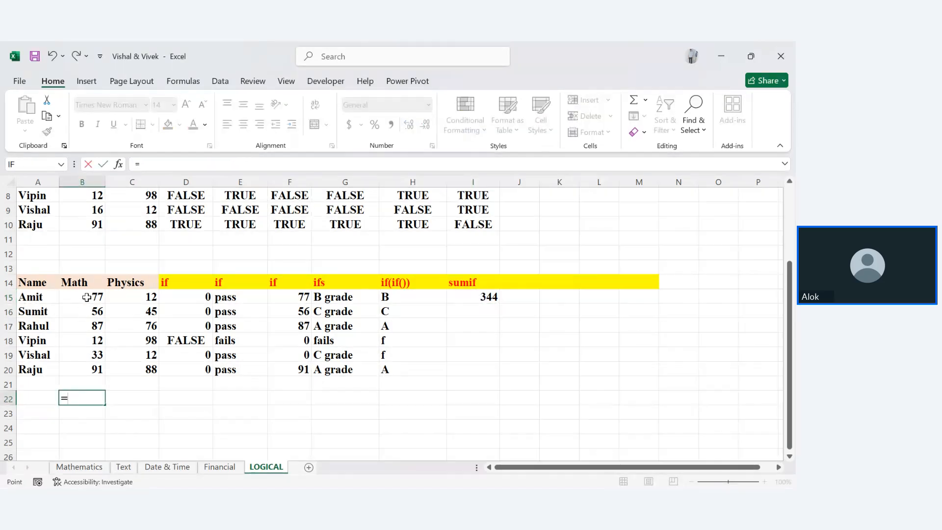
pyautogui.click(87, 298)
pyautogui.write('+')
pyautogui.click(89, 308)
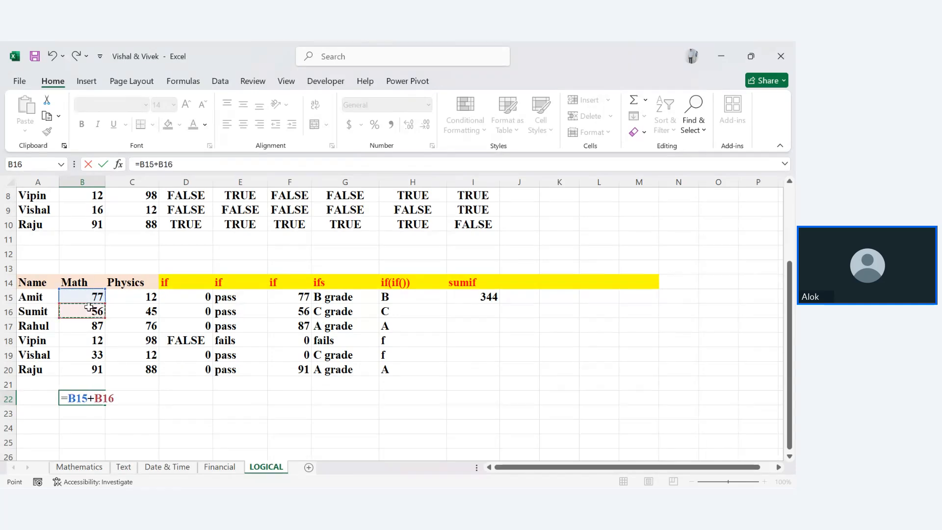
pyautogui.write('+')
pyautogui.click(88, 326)
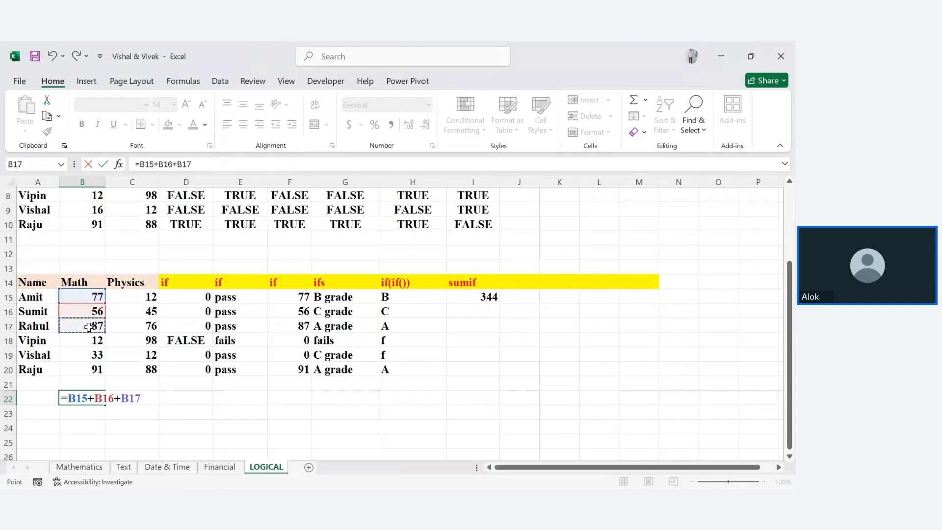
pyautogui.write('+')
pyautogui.click(91, 369)
pyautogui.press('Return')
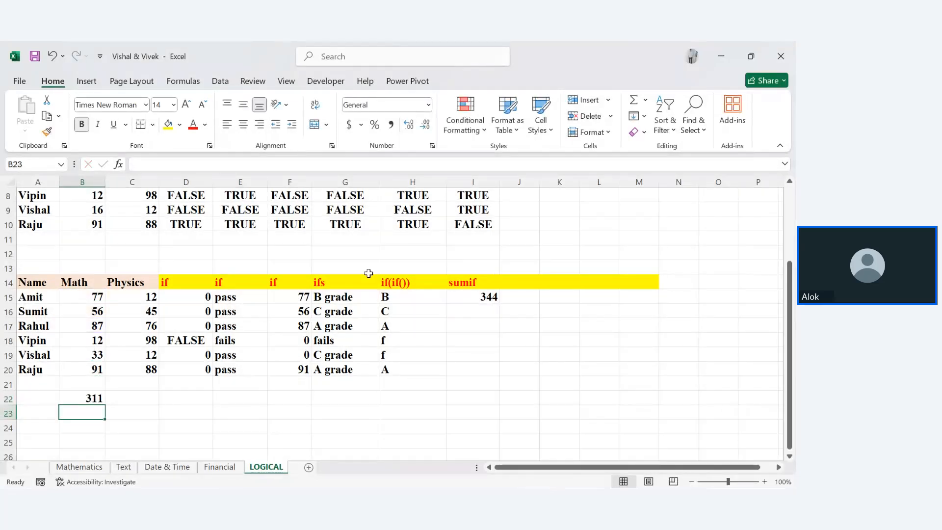
# Step: Change the criterion of the SUMIF formula in I15 to ">33"
pyautogui.doubleClick(484, 293)
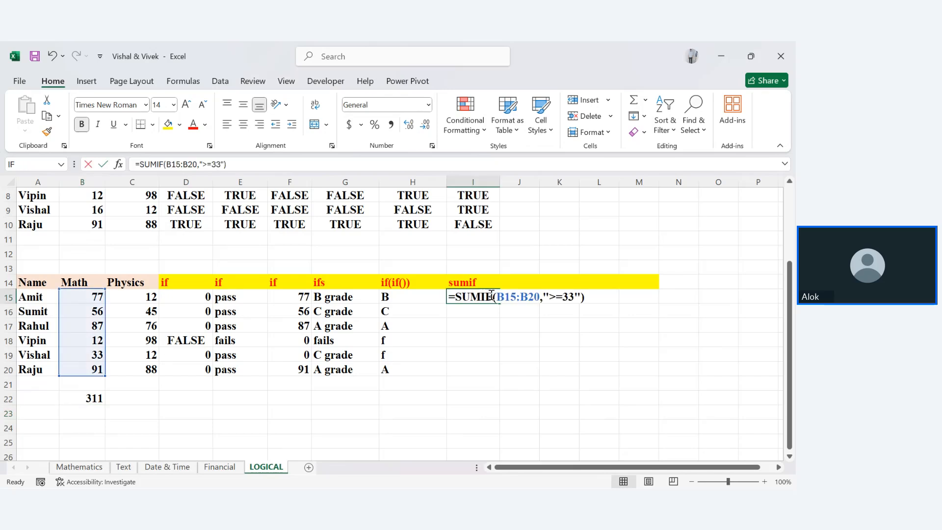
pyautogui.click(561, 295)
pyautogui.press('BackSpace')
pyautogui.press('Return')
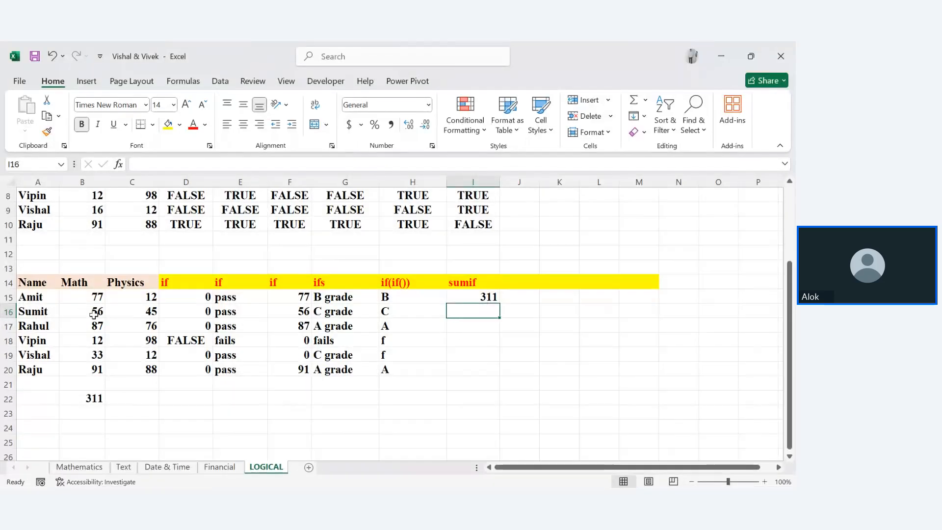
# Step: Review the Math marks and the SUMIF cell, and clear the manual total from row 22
pyautogui.moveTo(95, 312); pyautogui.dragTo(78, 385)
pyautogui.click(494, 293)
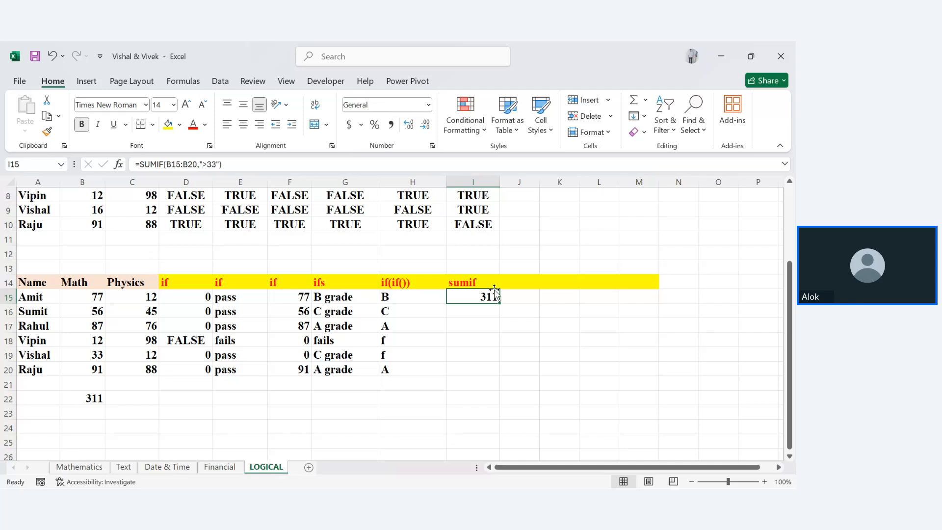
pyautogui.moveTo(52, 397); pyautogui.dragTo(161, 397)
pyautogui.press('Delete')
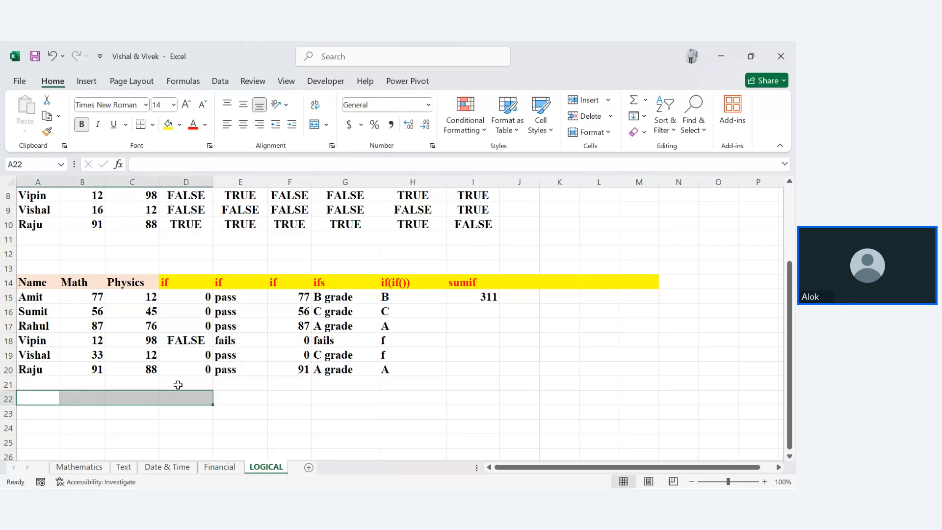
# Step: Enter the column heading countif in J14
pyautogui.click(534, 282)
pyautogui.write('co')
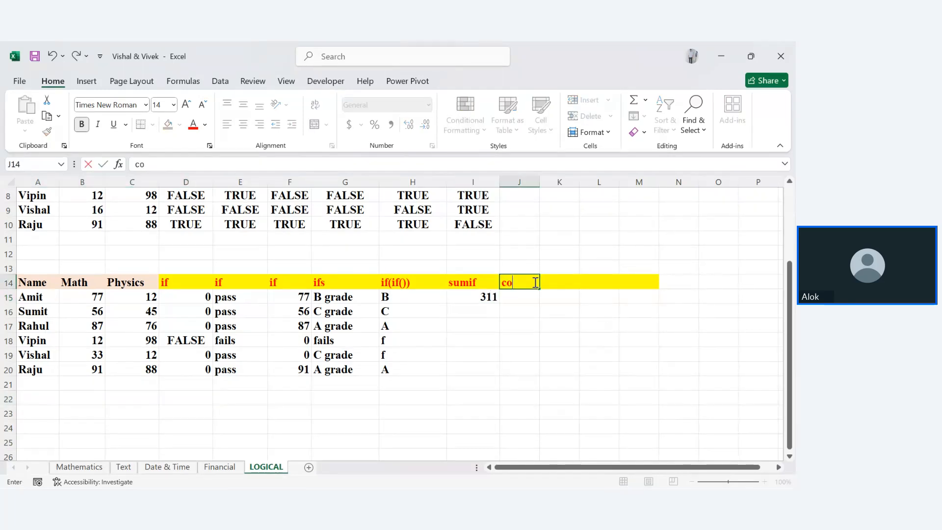
pyautogui.write('untif')
pyautogui.press('Return')
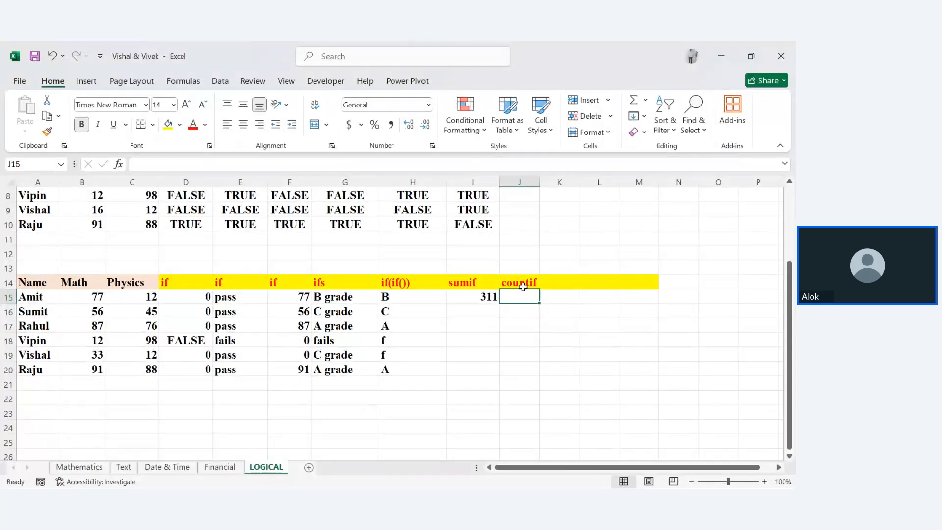
# Step: Enter a COUNTIF formula in J15 that counts the cells in E15:E20 matching "pass"
pyautogui.moveTo(227, 296); pyautogui.dragTo(242, 383)
pyautogui.click(242, 384)
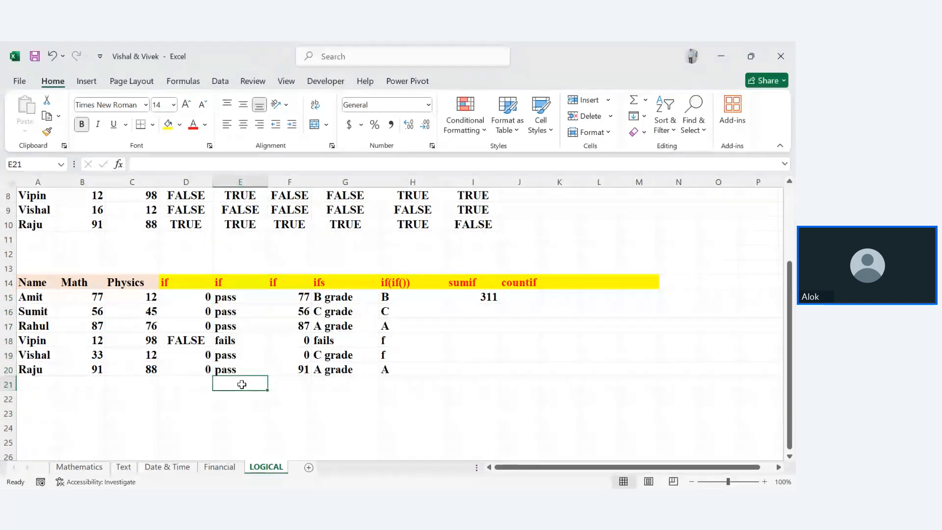
pyautogui.click(517, 297)
pyautogui.write('=counif')
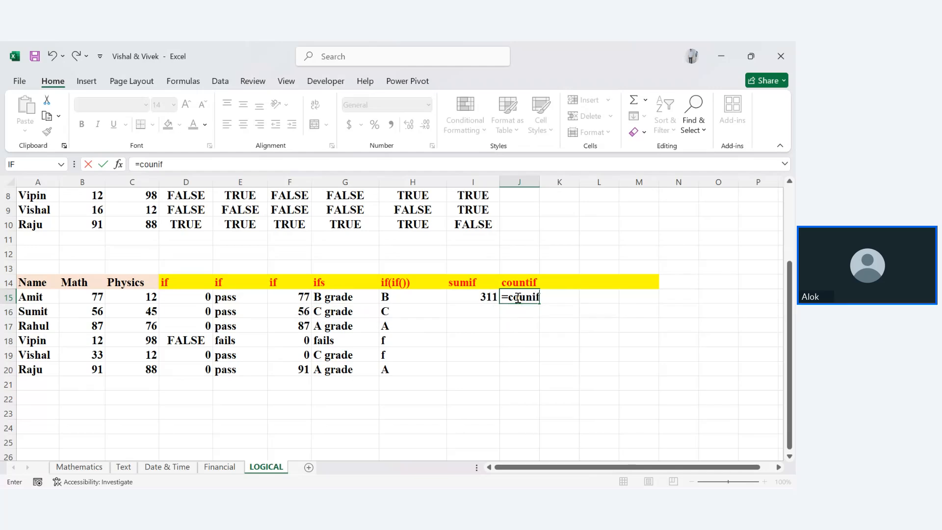
pyautogui.press('Tab')
pyautogui.doubleClick(517, 299)
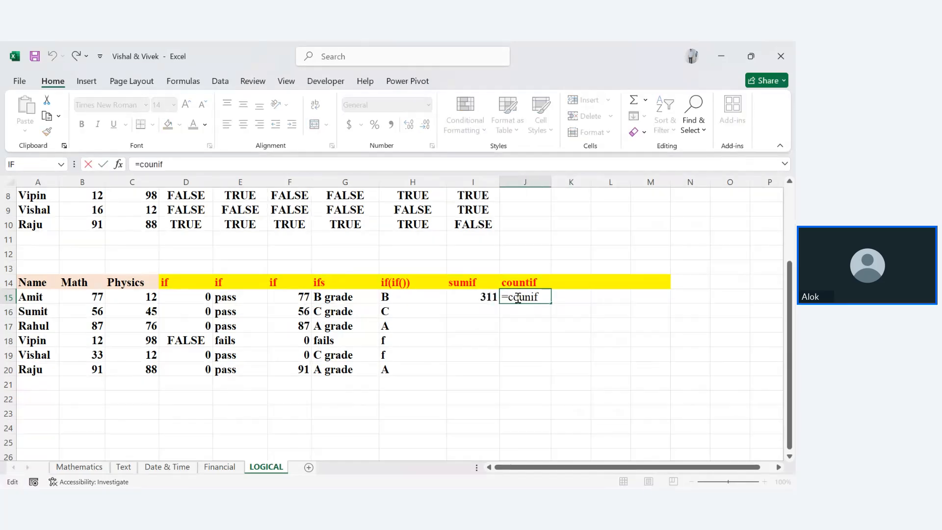
pyautogui.click(530, 298)
pyautogui.write('t')
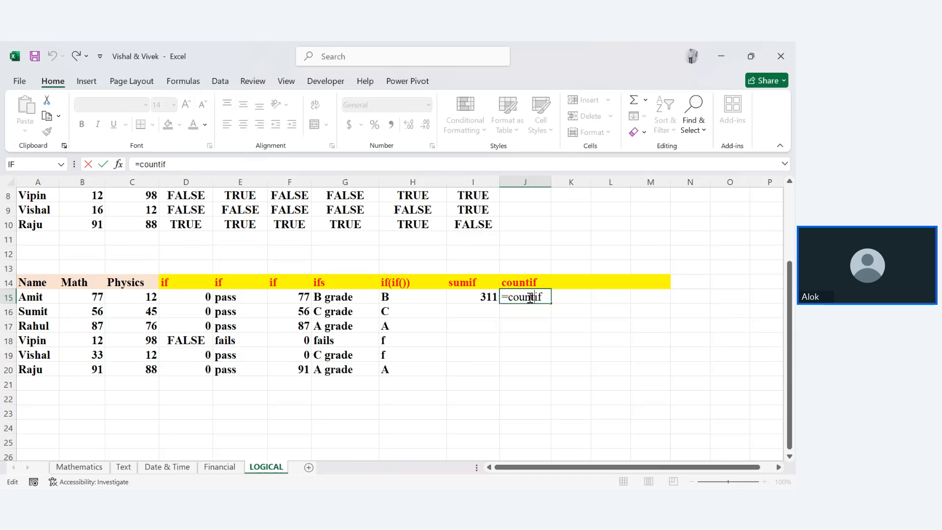
pyautogui.press('Right')
pyautogui.press('Right')
pyautogui.press('BackSpace')
pyautogui.press('BackSpace')
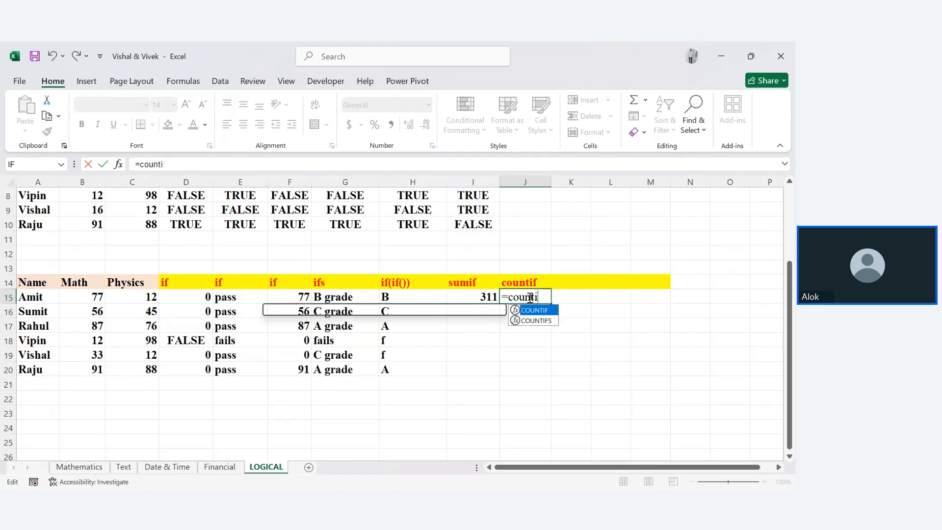
pyautogui.write('i')
pyautogui.press('Tab')
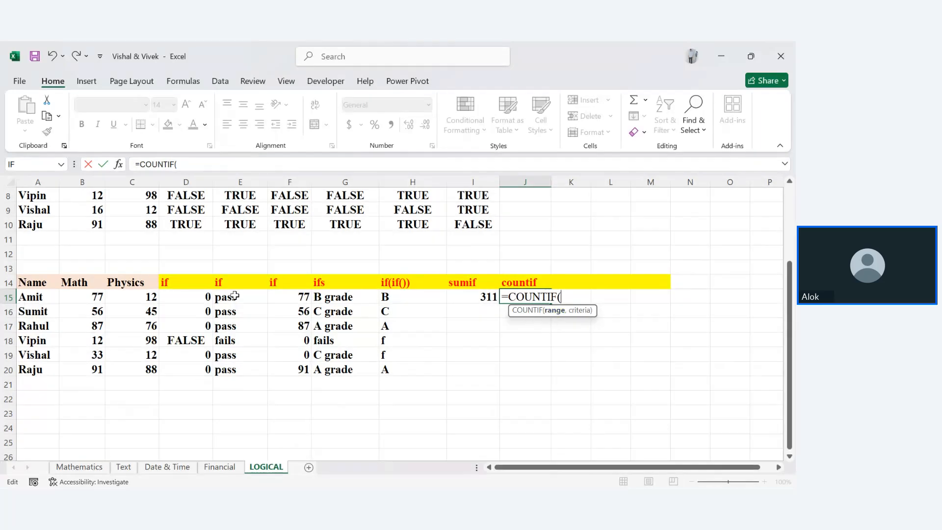
pyautogui.moveTo(238, 296); pyautogui.dragTo(244, 369)
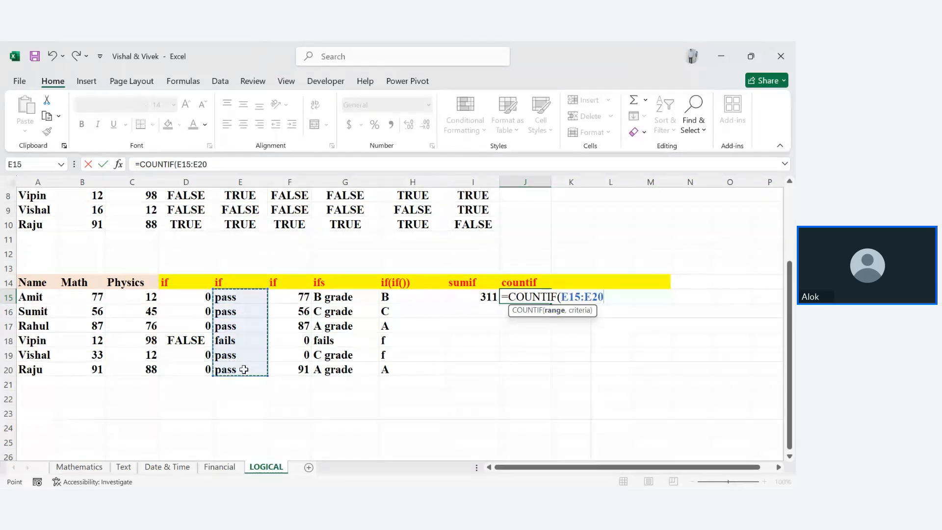
pyautogui.write(',"pas')
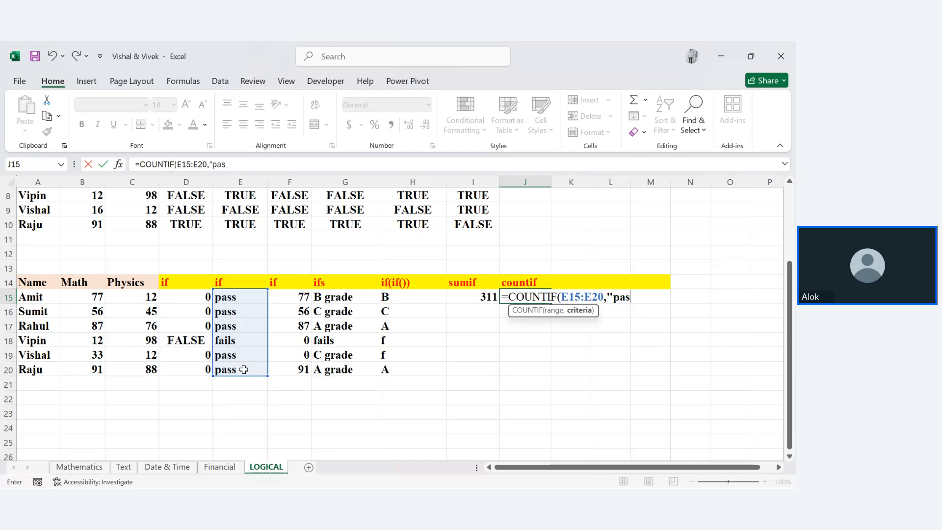
pyautogui.write('s")')
pyautogui.press('Return')
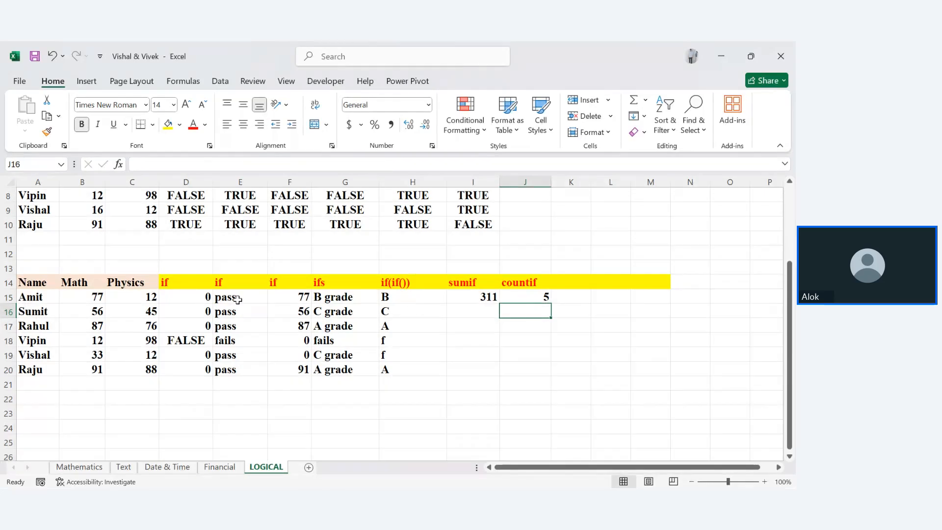
# Step: Inspect the IF formula behind the pass/fail result in E16
pyautogui.click(238, 299)
pyautogui.doubleClick(236, 314)
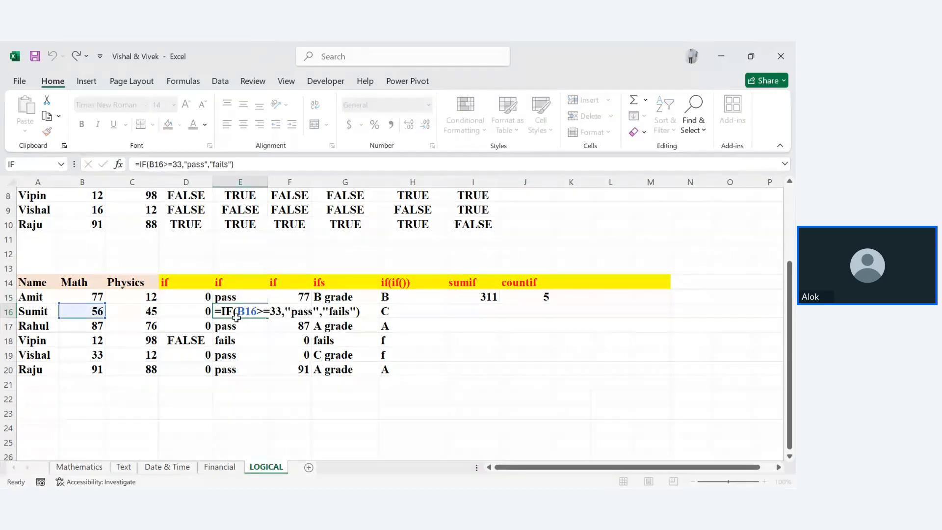
pyautogui.press('Return')
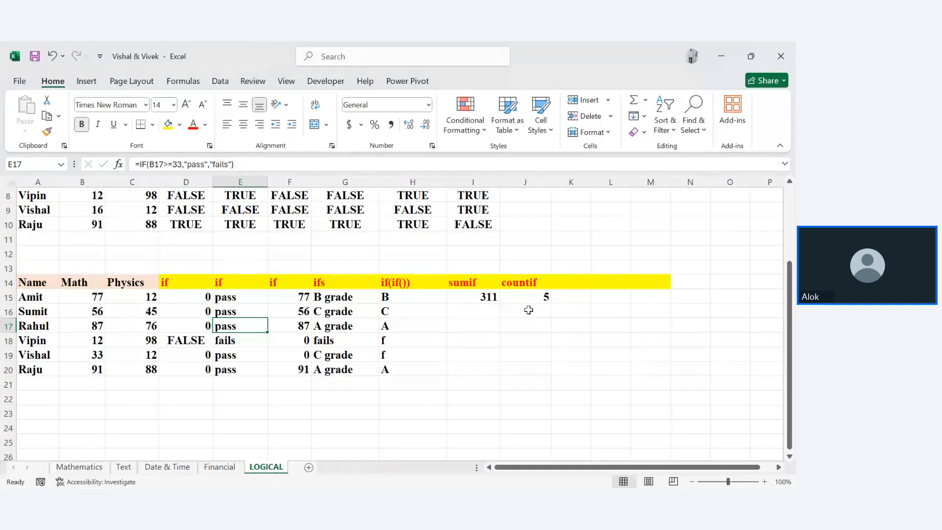
# Step: Enter a COUNTIF formula in J18 that counts the cells in G15:G20 matching "A grade"
pyautogui.click(515, 342)
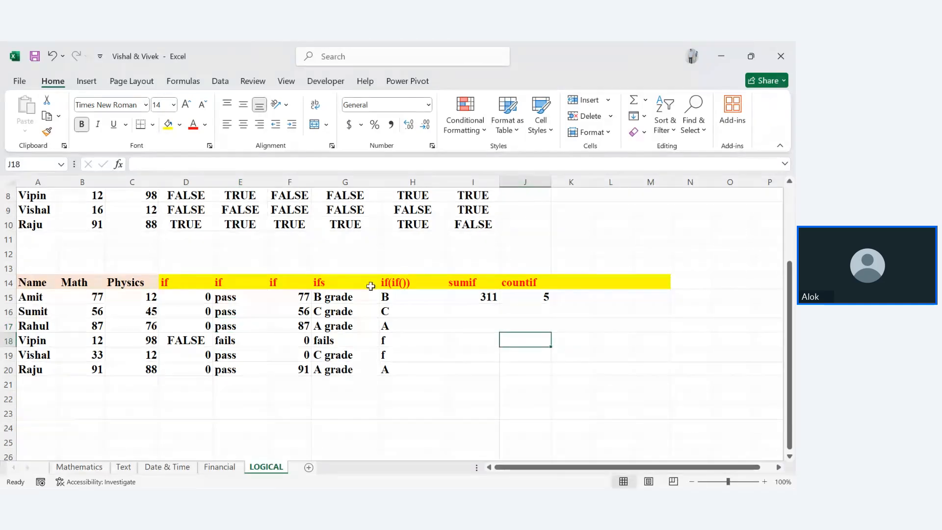
pyautogui.write('=')
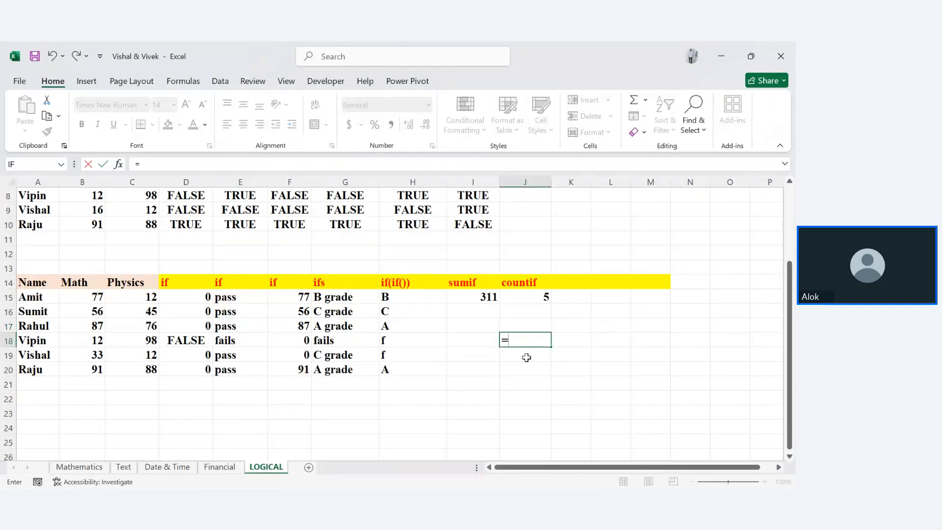
pyautogui.write('coun')
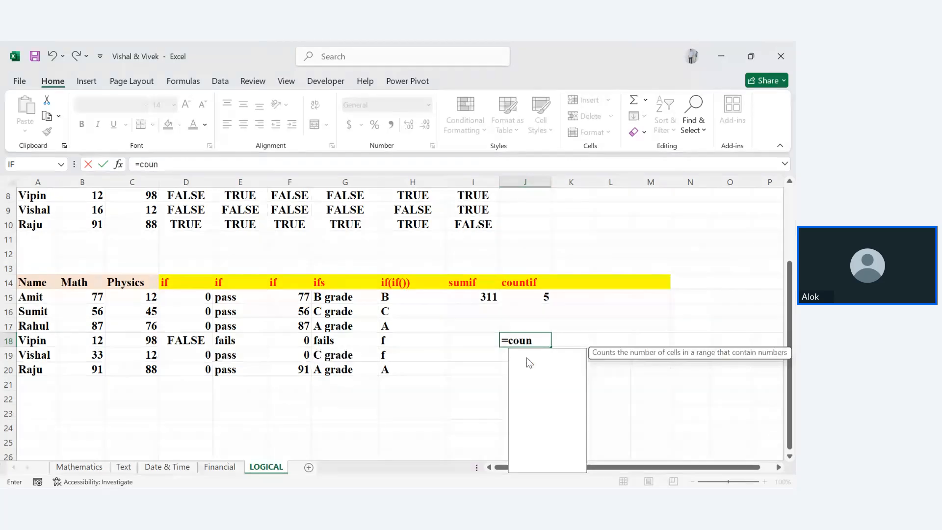
pyautogui.write('ti')
pyautogui.press('Tab')
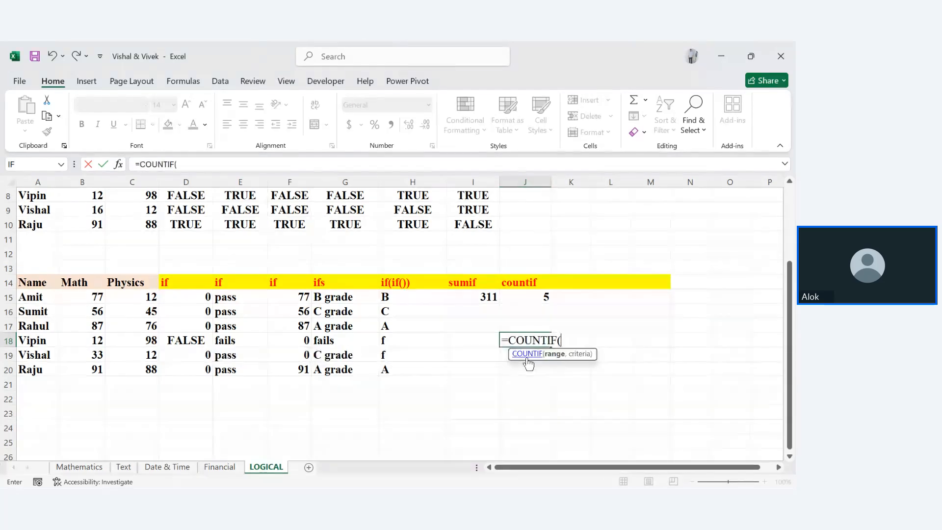
pyautogui.click(331, 301)
pyautogui.moveTo(330, 301); pyautogui.dragTo(330, 372)
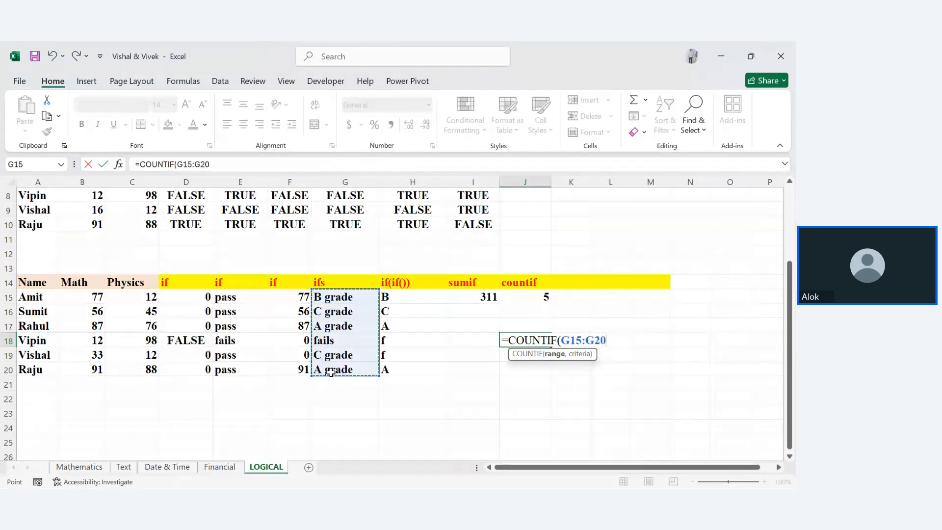
pyautogui.write(',"A gr')
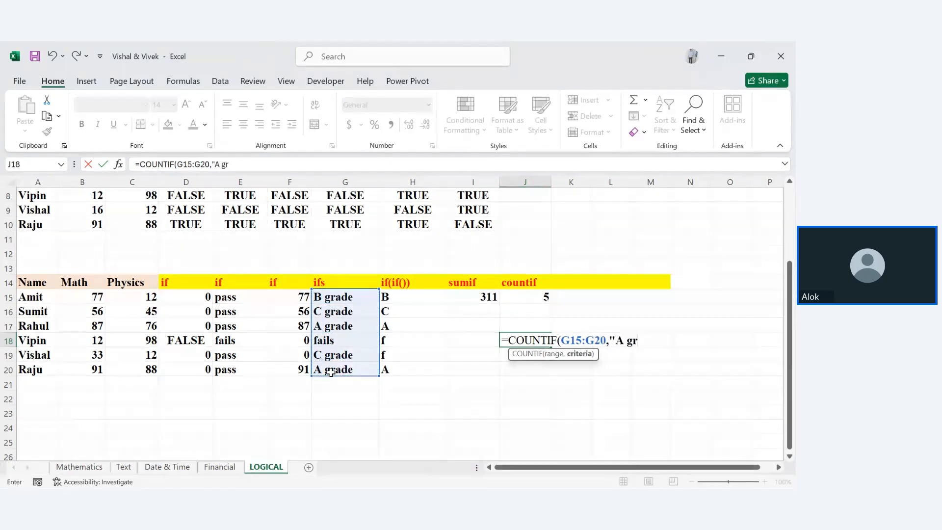
pyautogui.write('ade"')
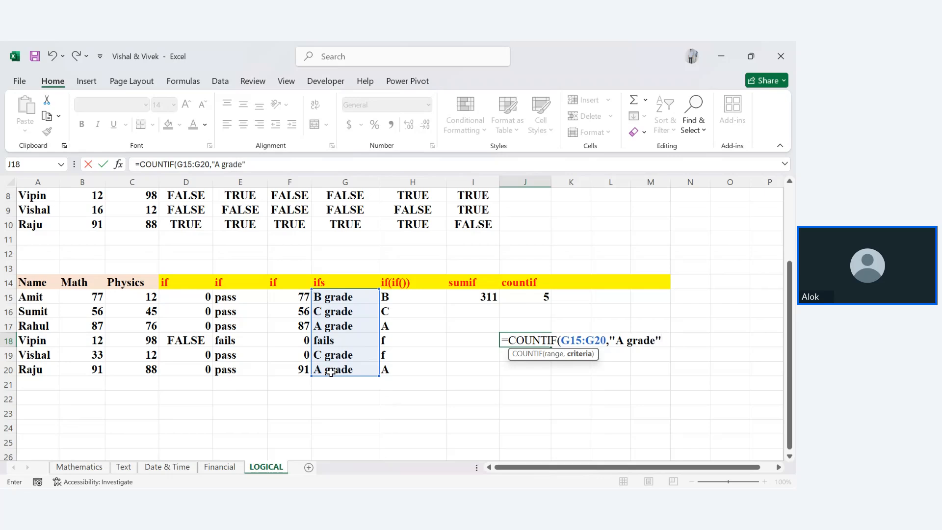
pyautogui.write(')')
pyautogui.press('Return')
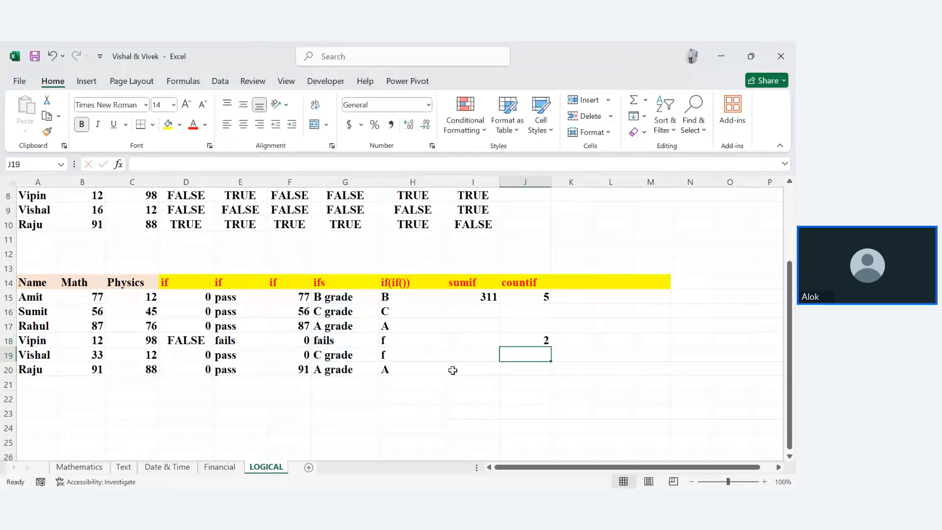
# Step: Check the COUNTIF formula in J18 against the A grade cells G17 and G20 in the ifs column
pyautogui.click(542, 338)
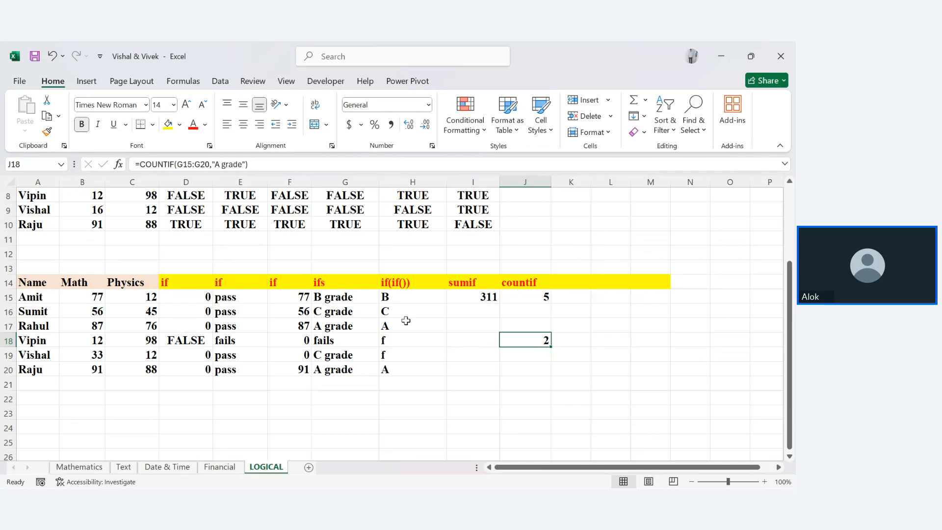
pyautogui.click(340, 325)
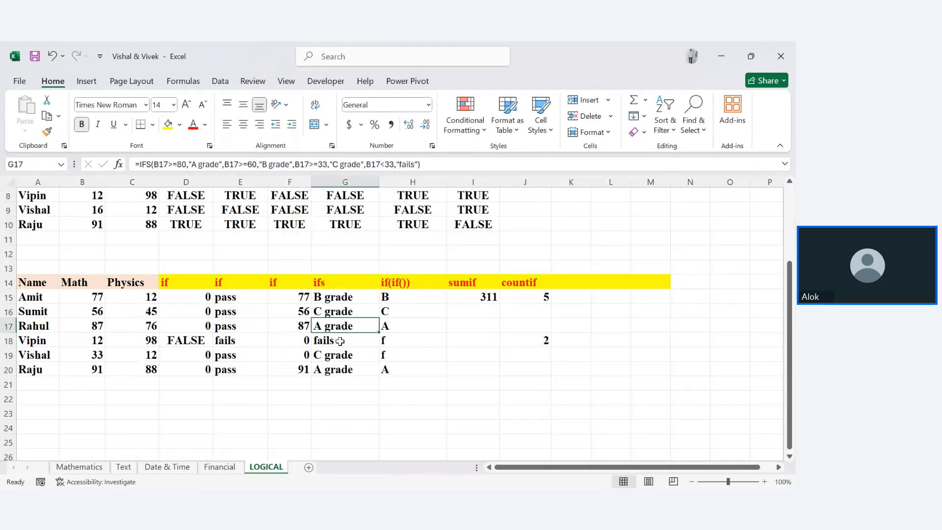
pyautogui.click(339, 368)
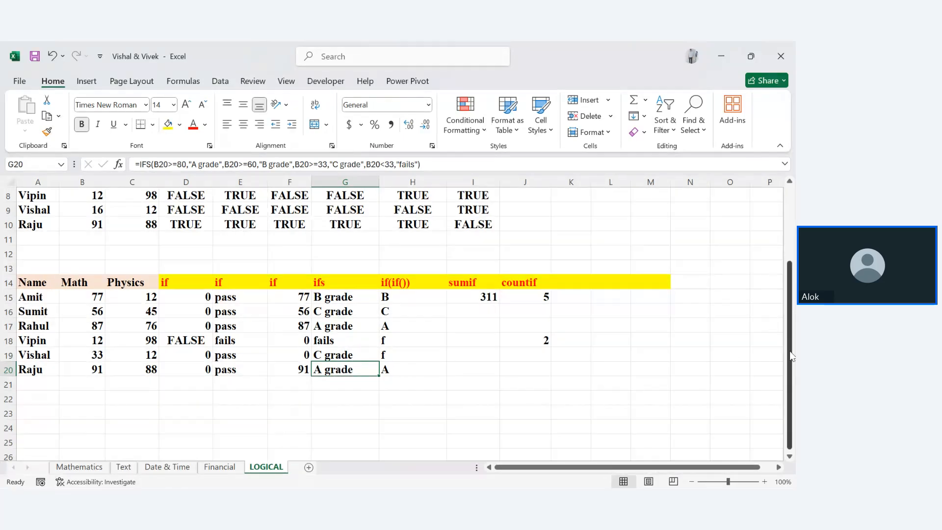
pyautogui.moveTo(788, 344); pyautogui.dragTo(782, 318)
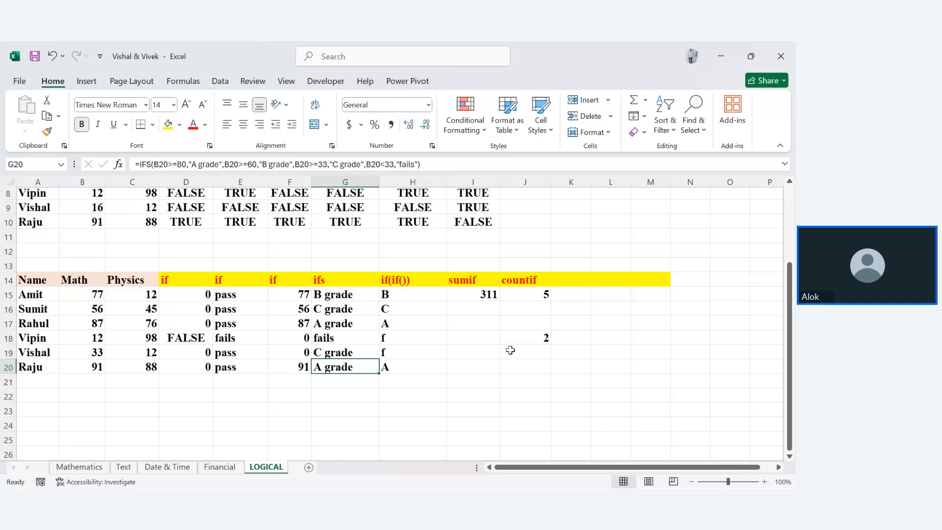
pyautogui.click(580, 280)
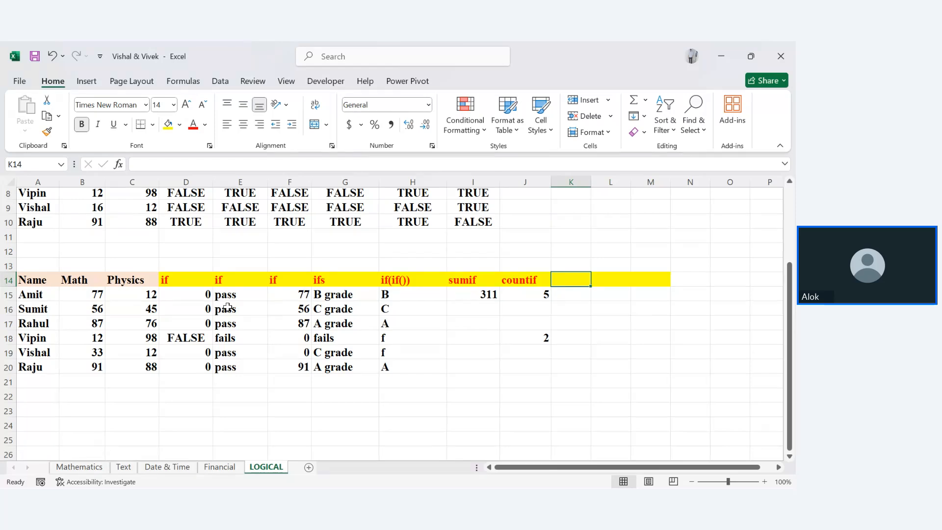
# Step: Look through the available logical functions and enter the column header "iferror" in K14
pyautogui.click(185, 82)
pyautogui.click(162, 116)
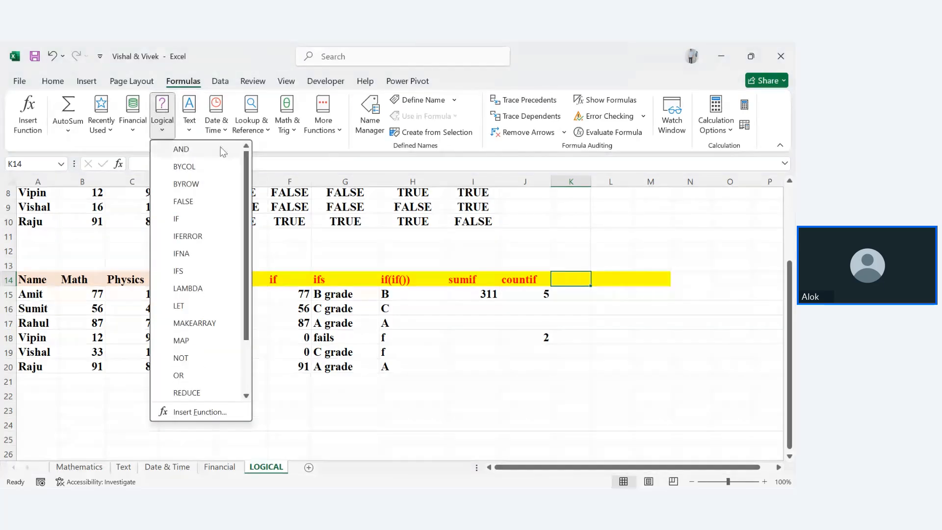
pyautogui.scroll(-1, 248, 204)
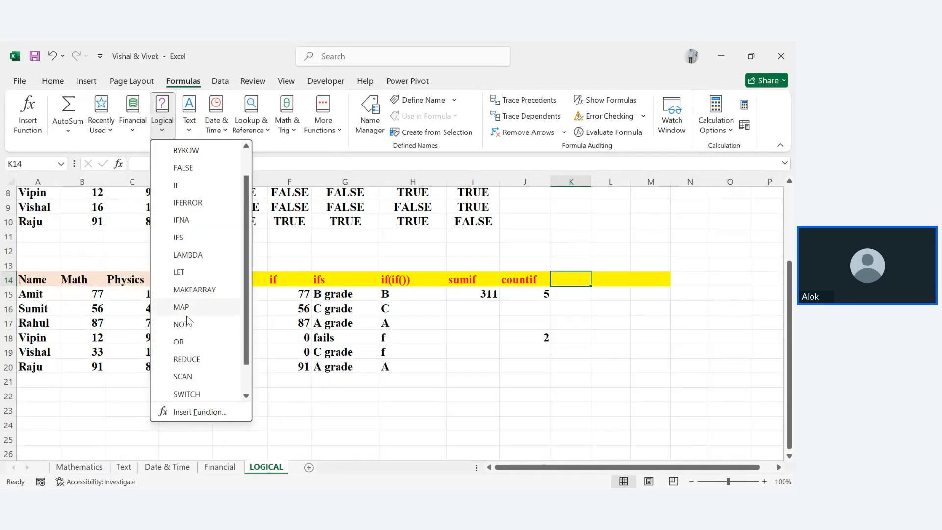
pyautogui.scroll(-1, 246, 349)
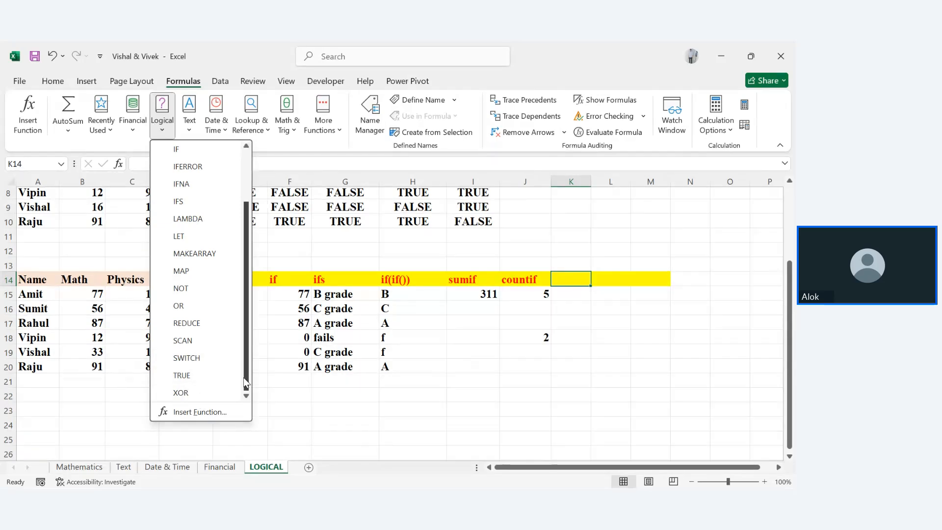
pyautogui.moveTo(247, 383); pyautogui.dragTo(241, 262)
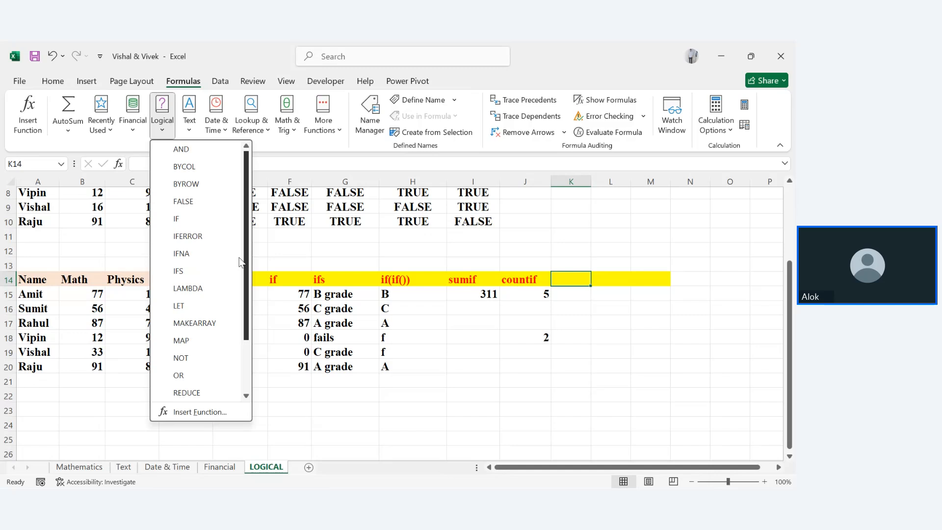
pyautogui.click(567, 398)
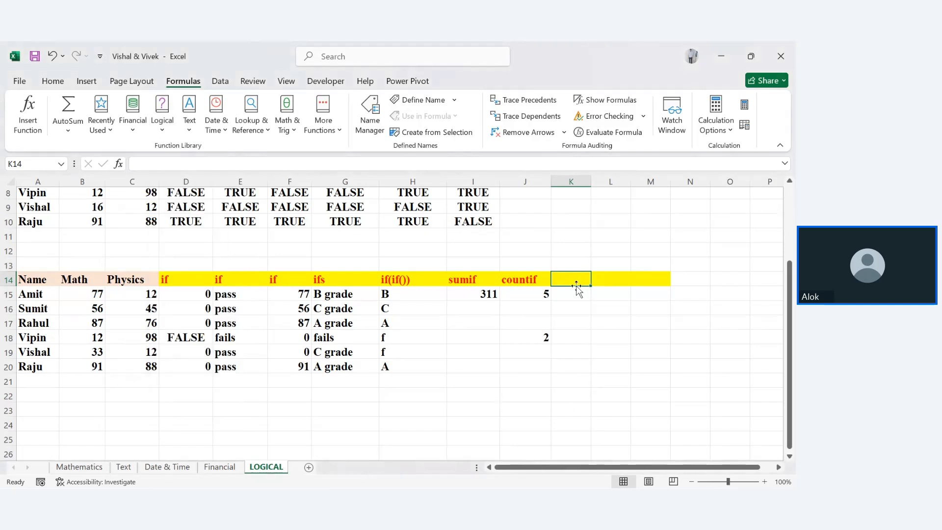
pyautogui.write('if')
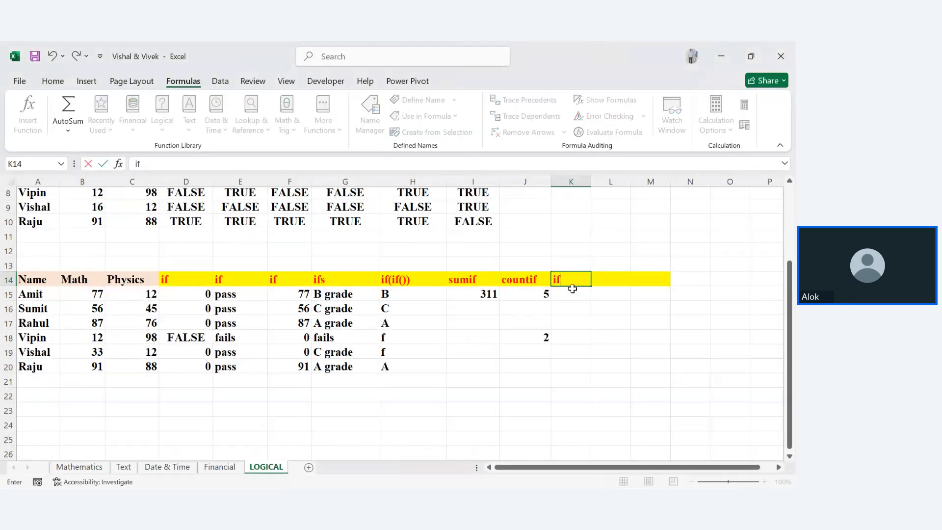
pyautogui.write('error')
pyautogui.press('Return')
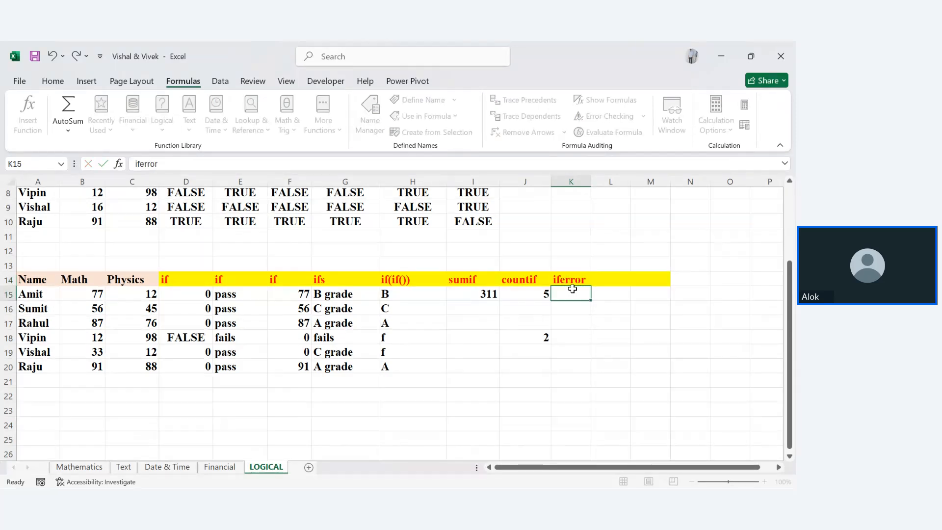
# Step: Try the formula =10/0 in H23 and clear the trial cells
pyautogui.write('=')
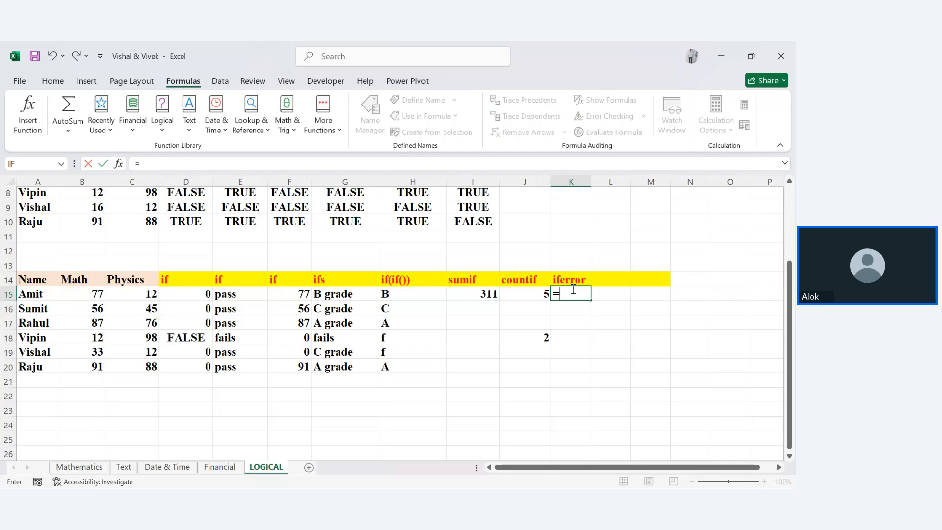
pyautogui.press('Escape')
pyautogui.click(412, 407)
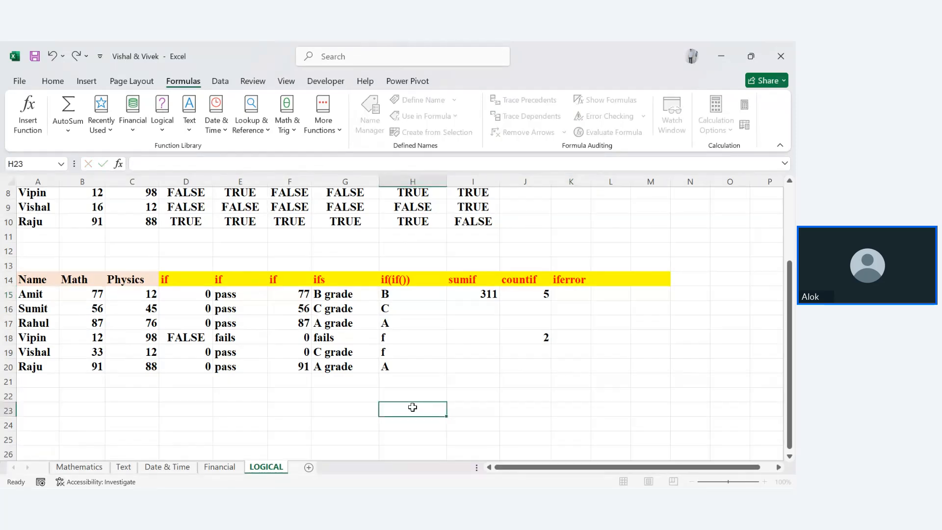
pyautogui.write('=10/')
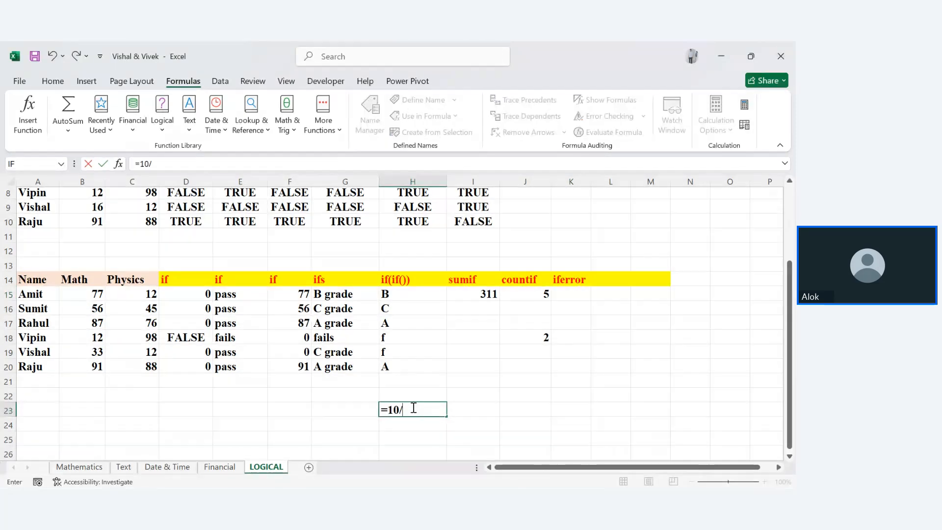
pyautogui.write('0')
pyautogui.press('Return')
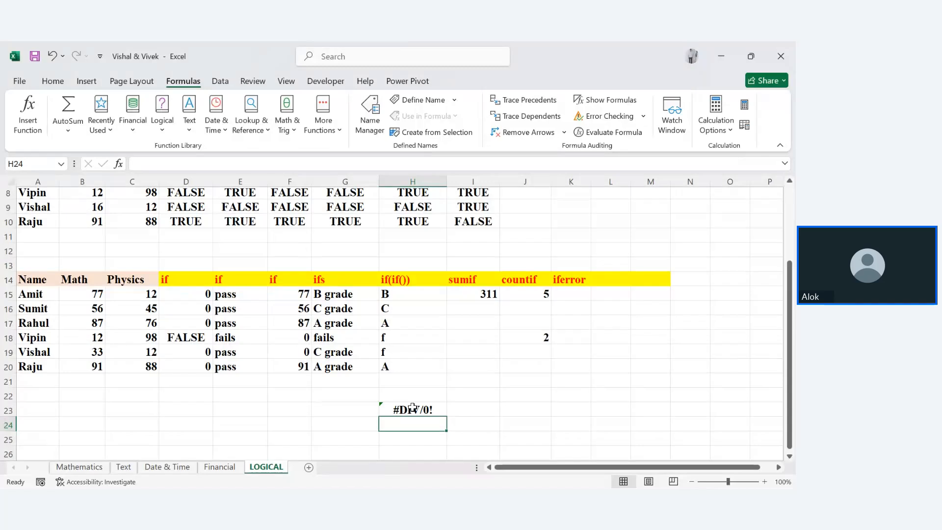
pyautogui.moveTo(369, 408); pyautogui.dragTo(443, 431)
pyautogui.press('Delete')
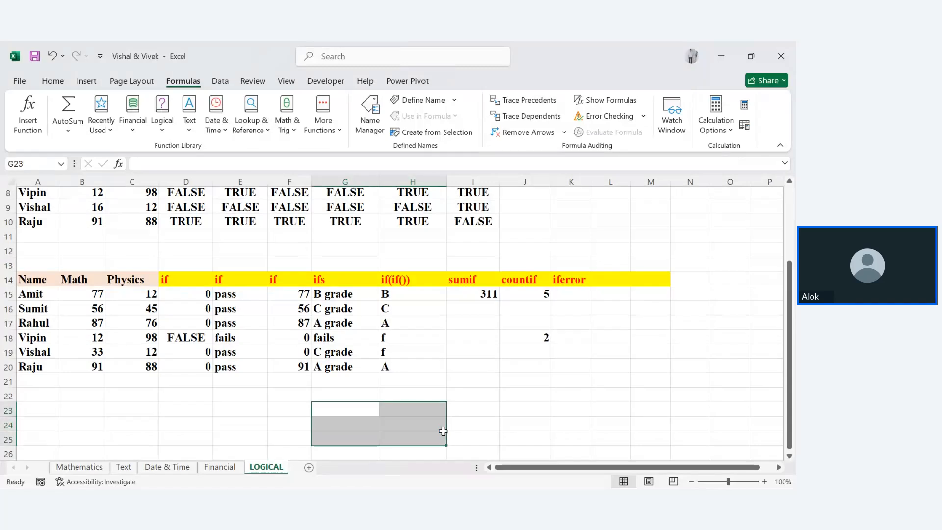
# Step: Enter the first two student names in A24 and A25, below the marks table
pyautogui.click(378, 443)
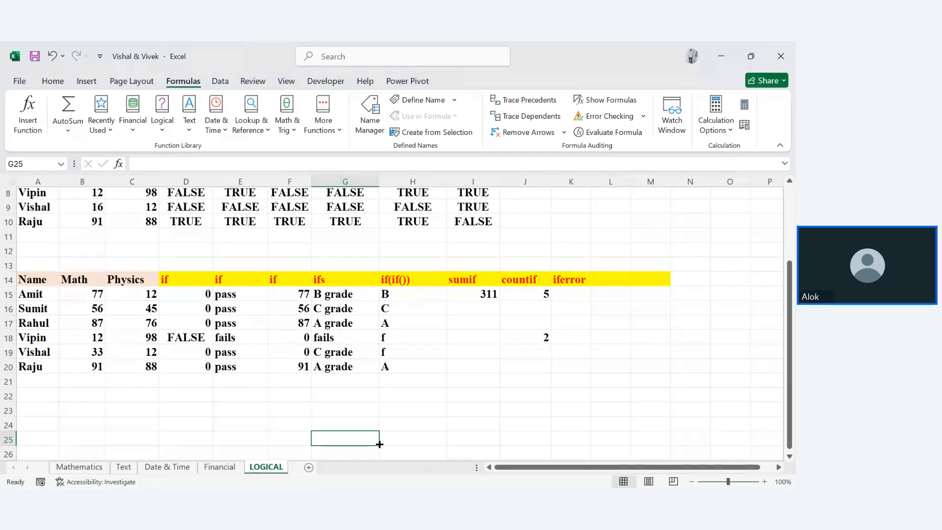
pyautogui.press('Home')
pyautogui.press('Right')
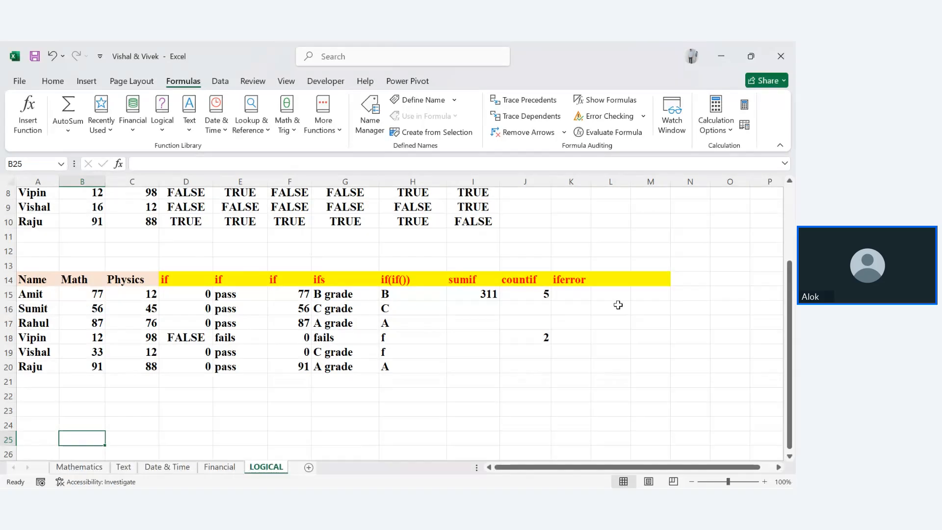
pyautogui.click(37, 426)
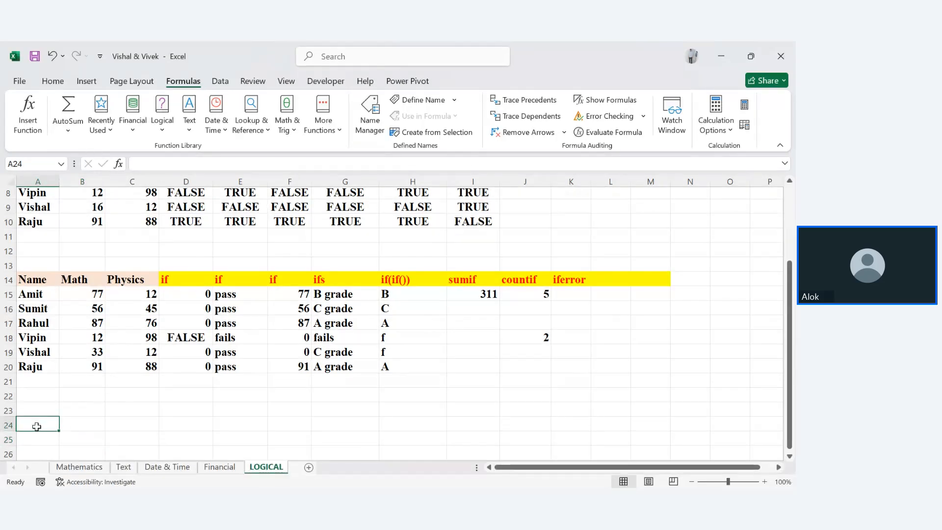
pyautogui.write('Amit')
pyautogui.press('Return')
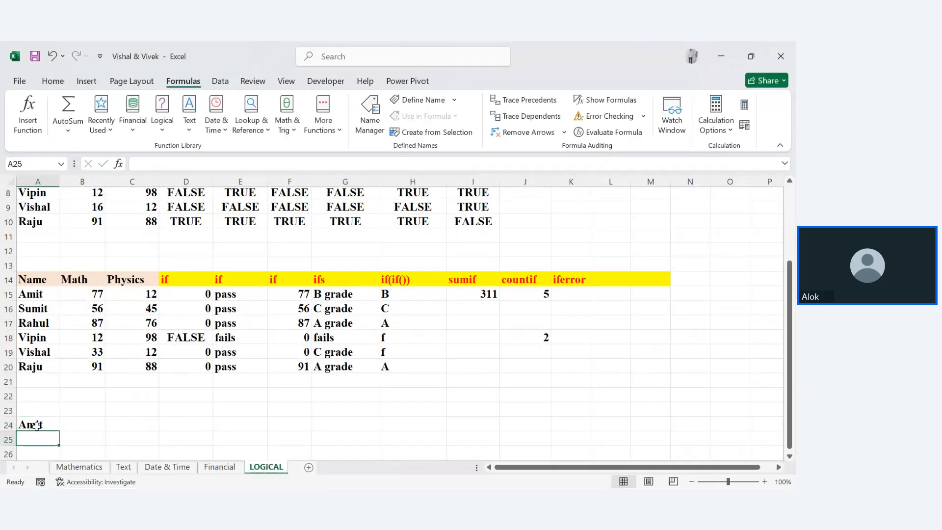
pyautogui.write('Sumit')
pyautogui.press('Tab')
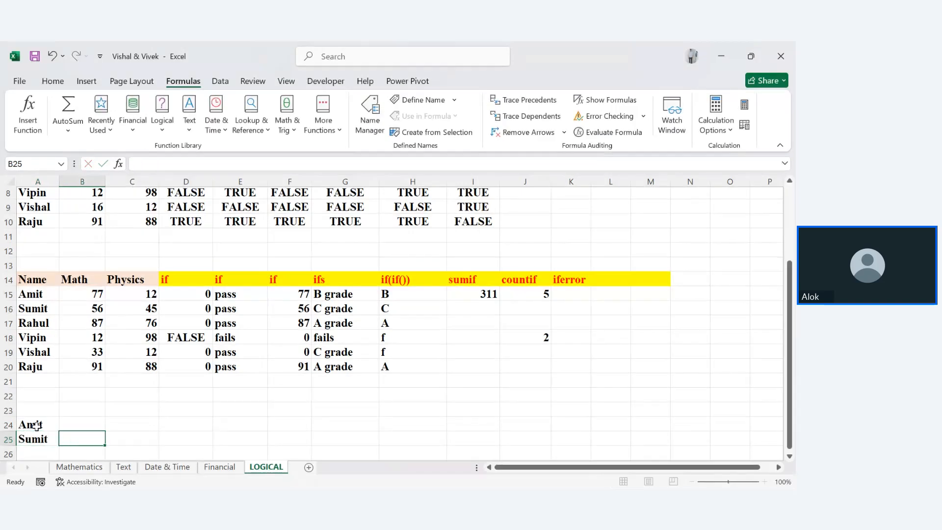
# Step: Enter the values 10 in B24 and 20 in B25 beside the two student names
pyautogui.click(91, 423)
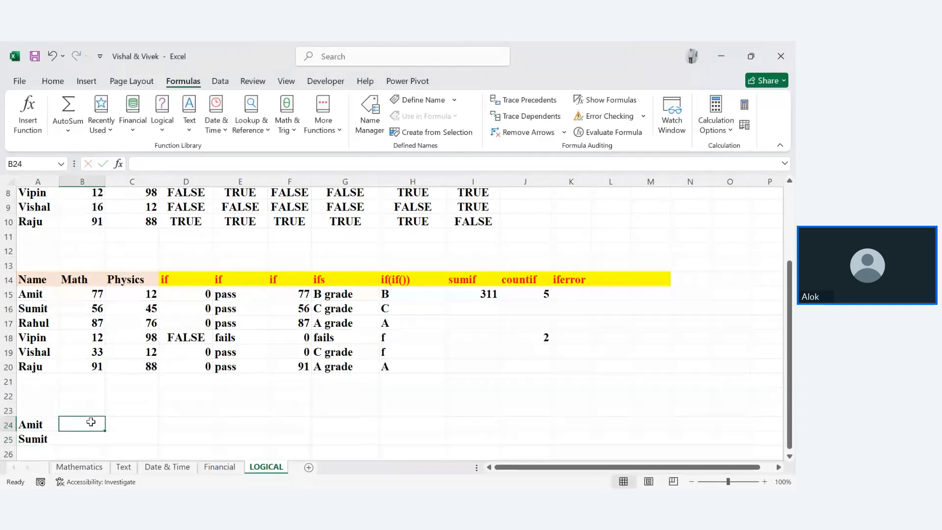
pyautogui.write('10')
pyautogui.press('Return')
pyautogui.write('20')
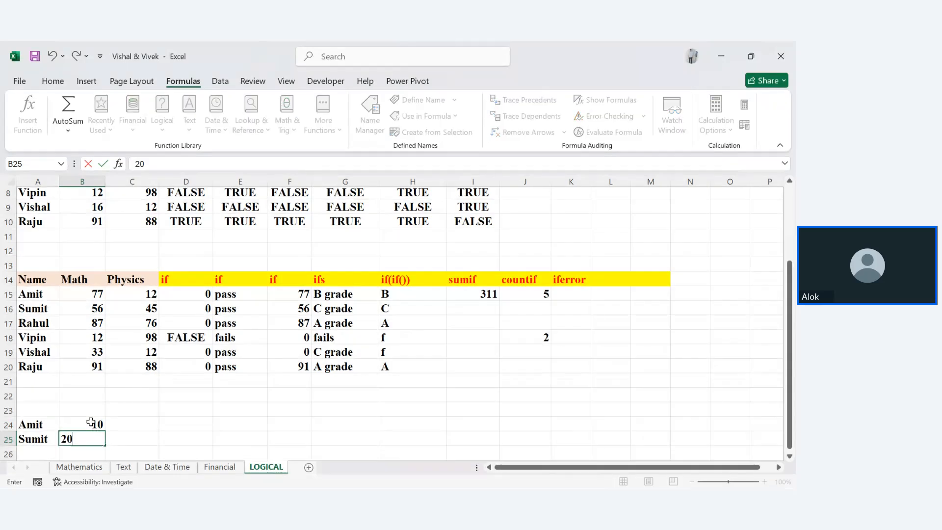
# Step: Enter the label "output" in D24
pyautogui.click(184, 422)
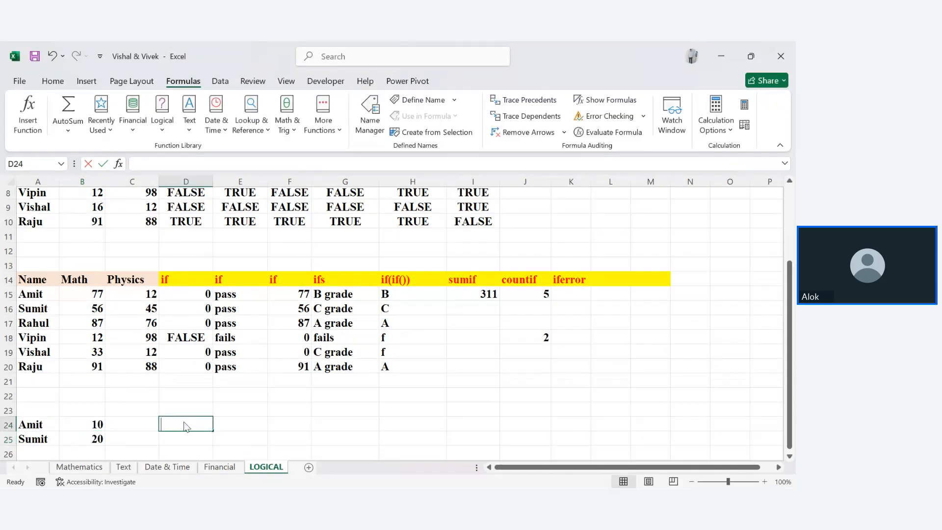
pyautogui.write('p')
pyautogui.press('BackSpace')
pyautogui.write('output')
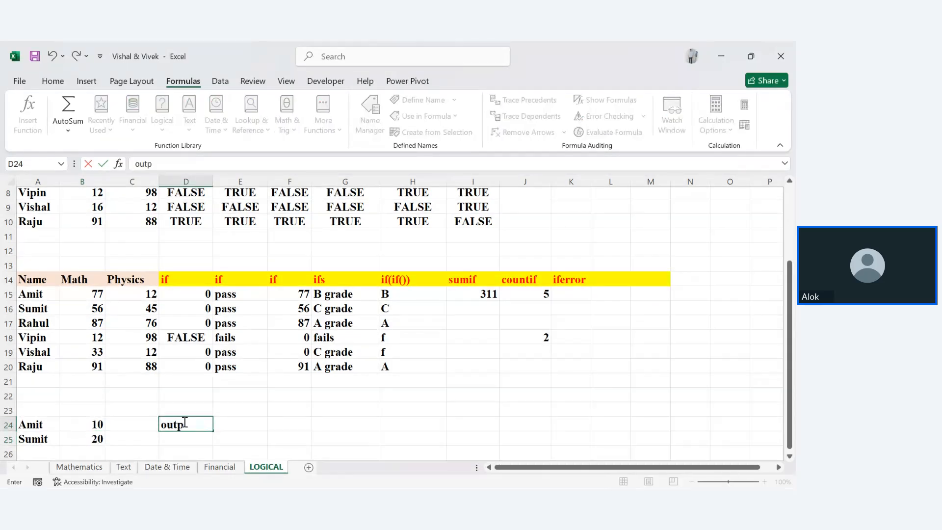
pyautogui.press('Return')
# Step: Enter an IF formula in D25 that returns "Good" when B24/B25 is greater than 10 and "Bad" otherwise
pyautogui.write('=')
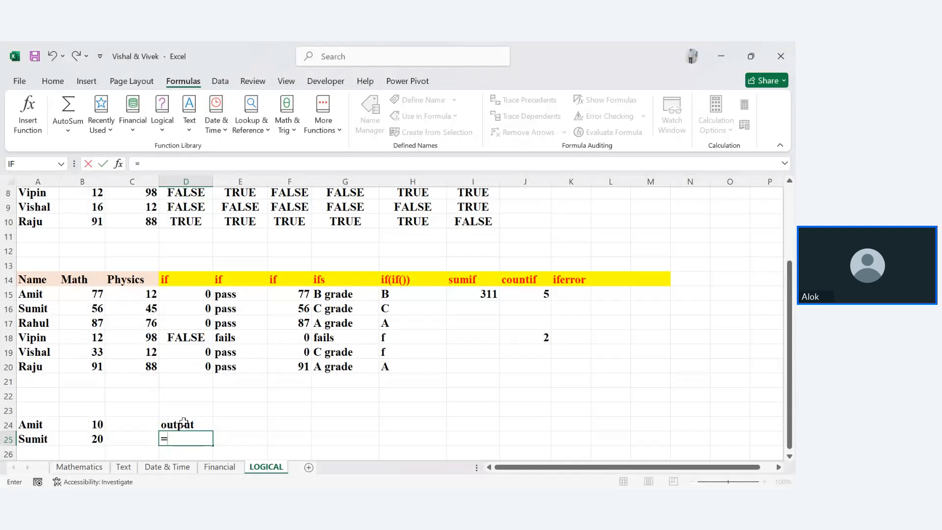
pyautogui.write('de\\')
pyautogui.write('(')
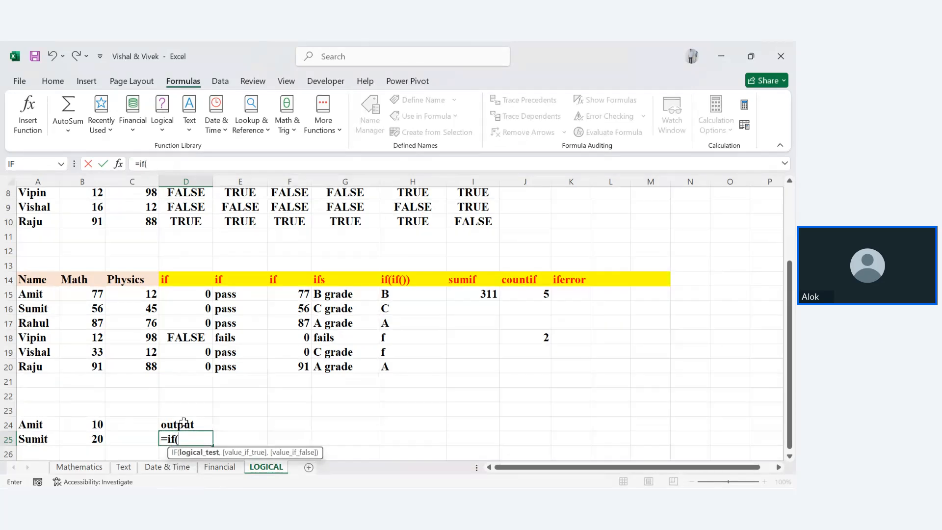
pyautogui.click(88, 426)
pyautogui.write('/')
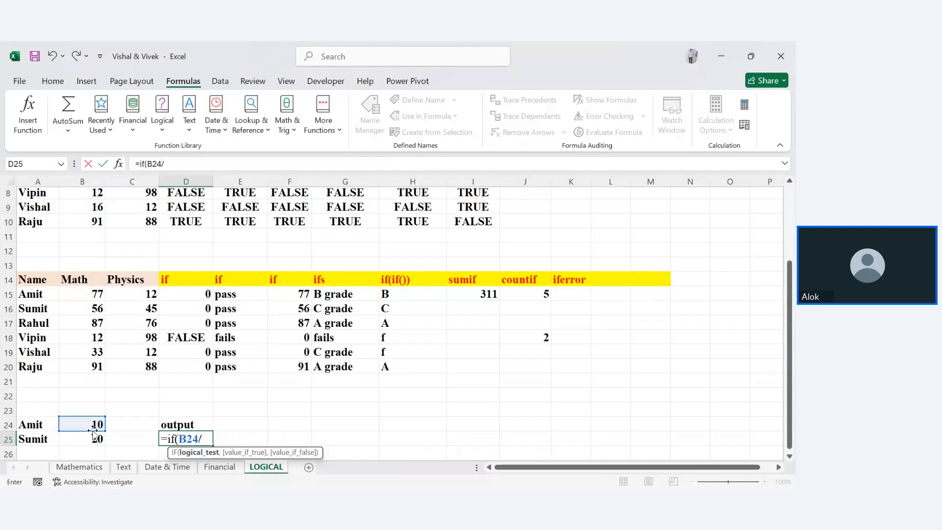
pyautogui.click(96, 439)
pyautogui.write('>')
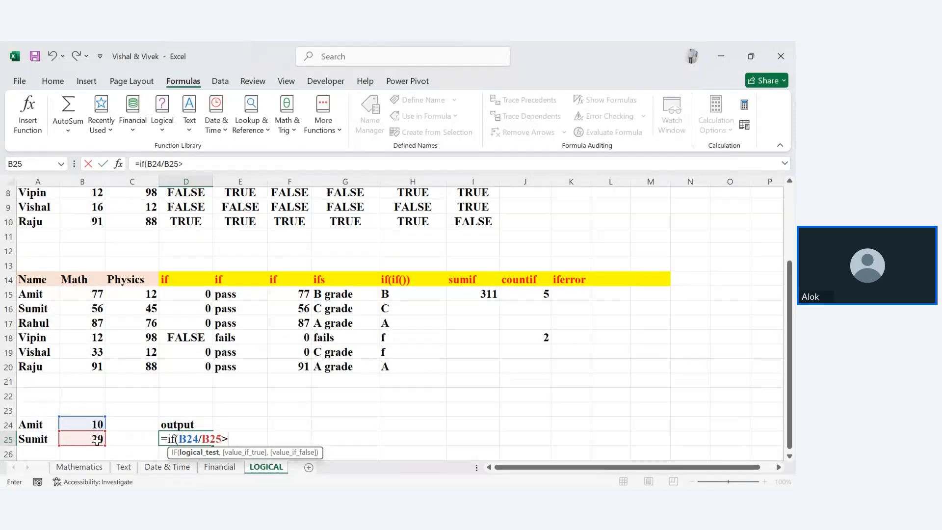
pyautogui.write('10,"')
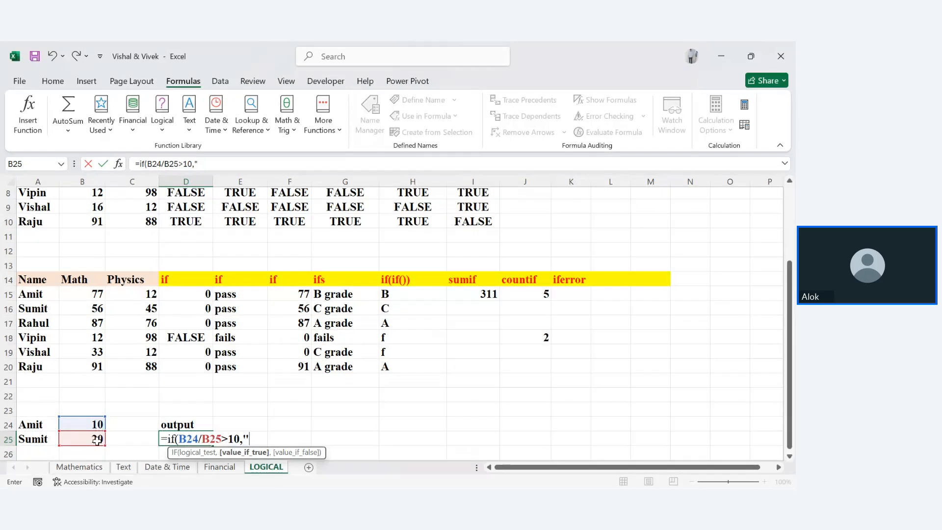
pyautogui.write('Good')
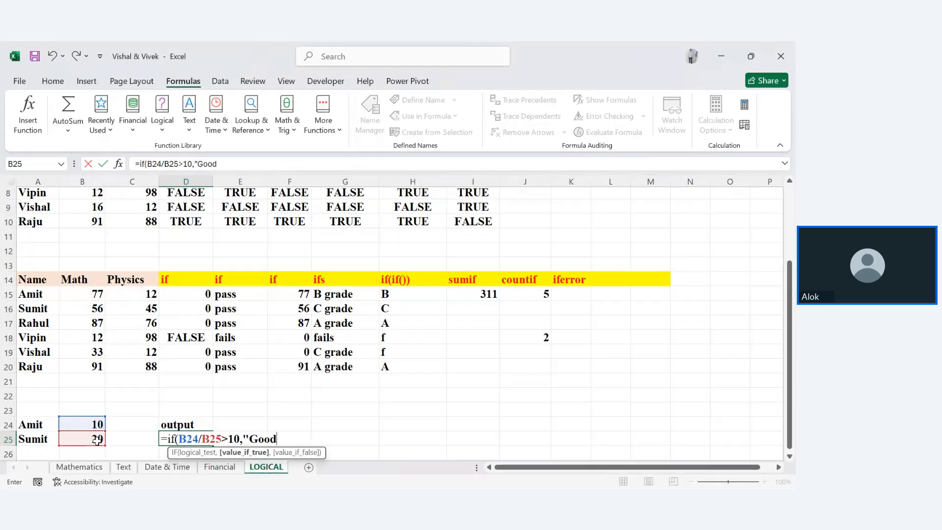
pyautogui.write('","')
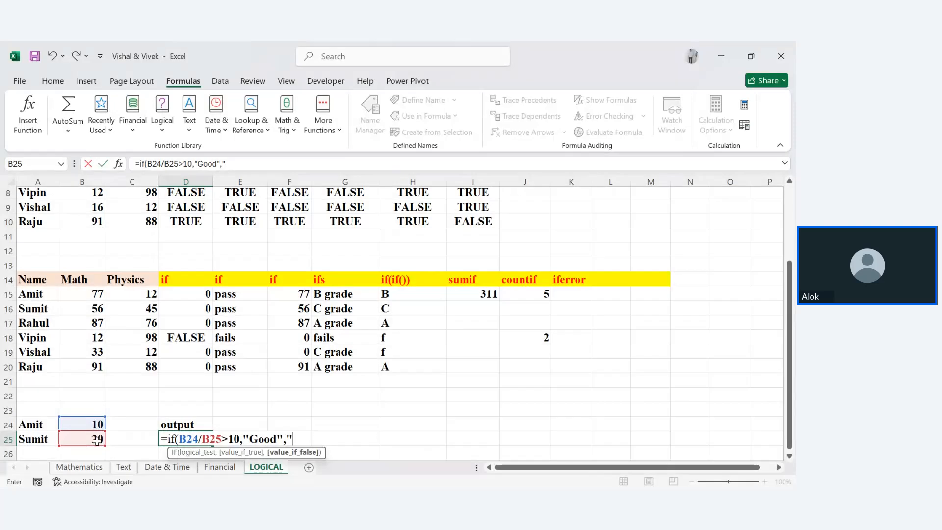
pyautogui.write('Bad")')
pyautogui.press('Return')
# Step: Change the value in B24 to 1000
pyautogui.doubleClick(92, 423)
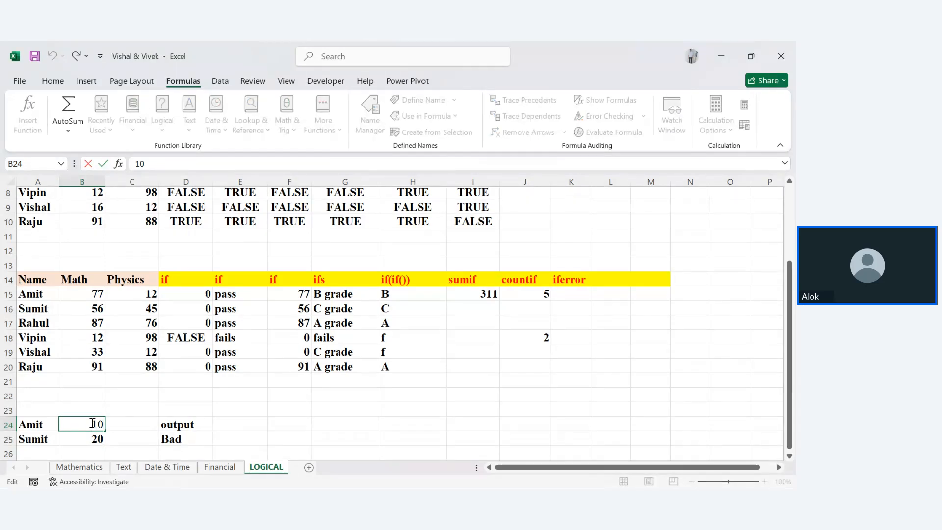
pyautogui.press('BackSpace')
pyautogui.write('00')
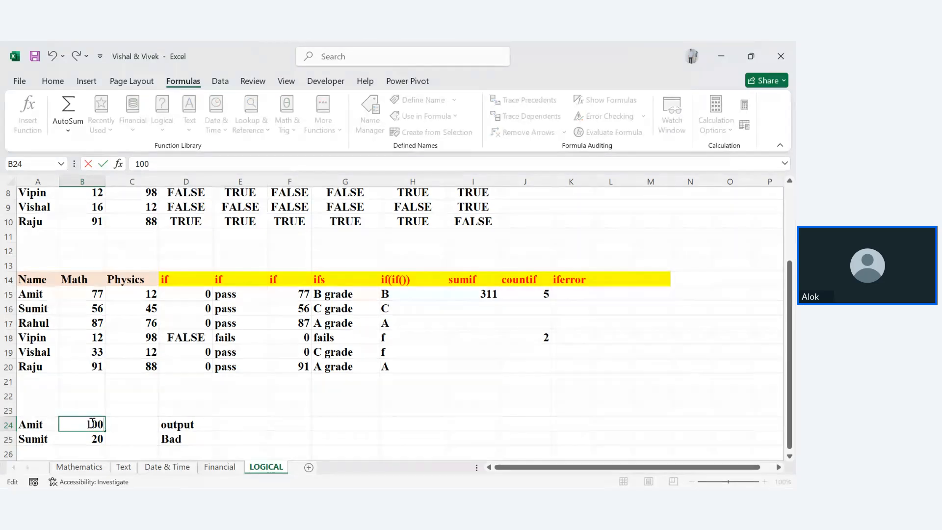
pyautogui.write('0')
pyautogui.press('Return')
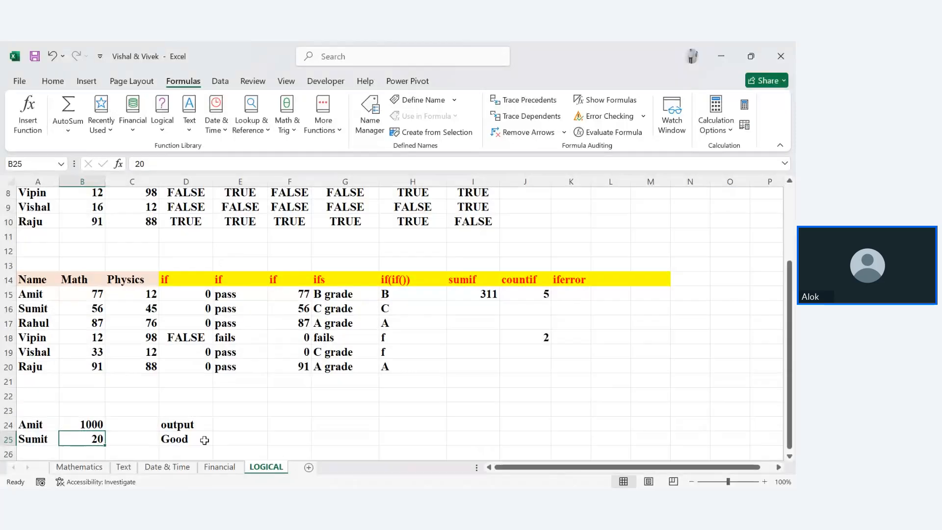
# Step: Change the divisor in B25 to 0
pyautogui.doubleClick(92, 439)
pyautogui.press('BackSpace')
pyautogui.press('BackSpace')
pyautogui.write('0')
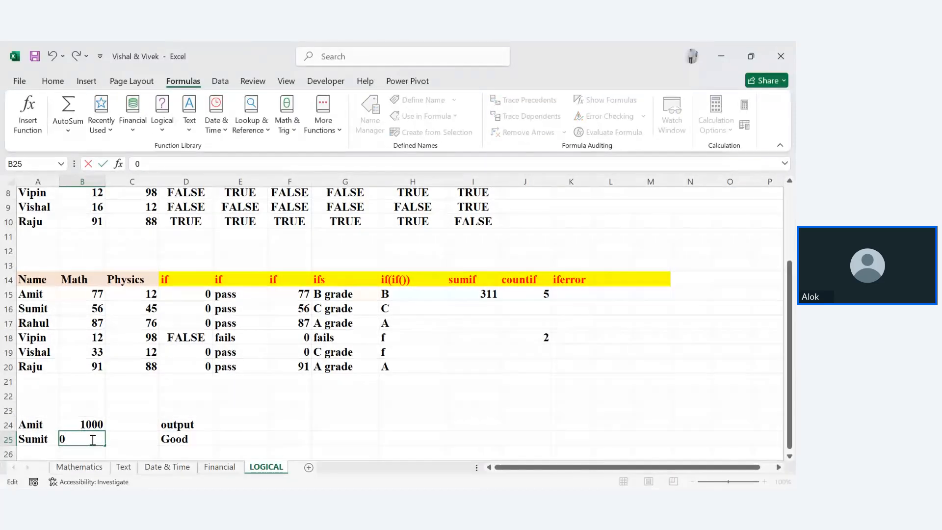
pyautogui.press('Return')
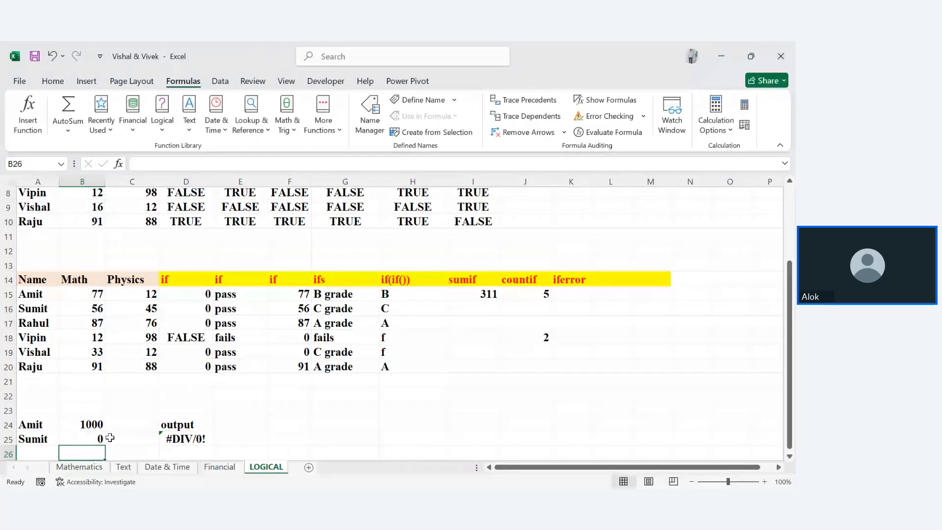
# Step: Inspect the IF formula in D25 and return to the iferror header in K14
pyautogui.click(177, 438)
pyautogui.doubleClick(177, 438)
pyautogui.press('Return')
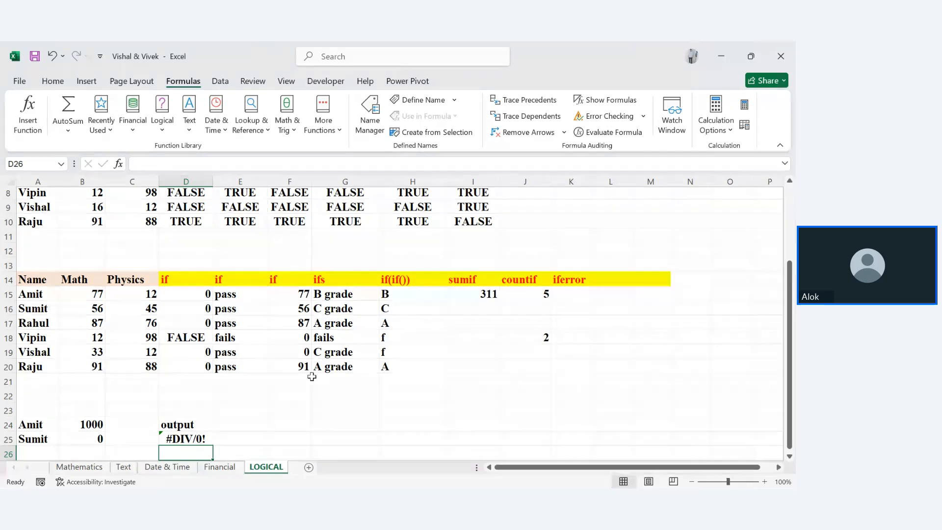
pyautogui.click(570, 282)
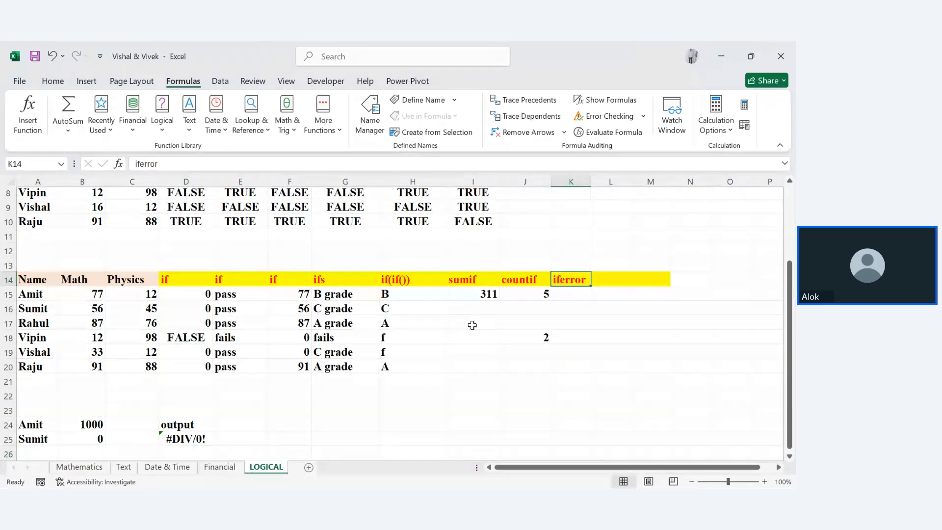
# Step: Enter the label "iferror\" in E24, beside the output label
pyautogui.click(241, 423)
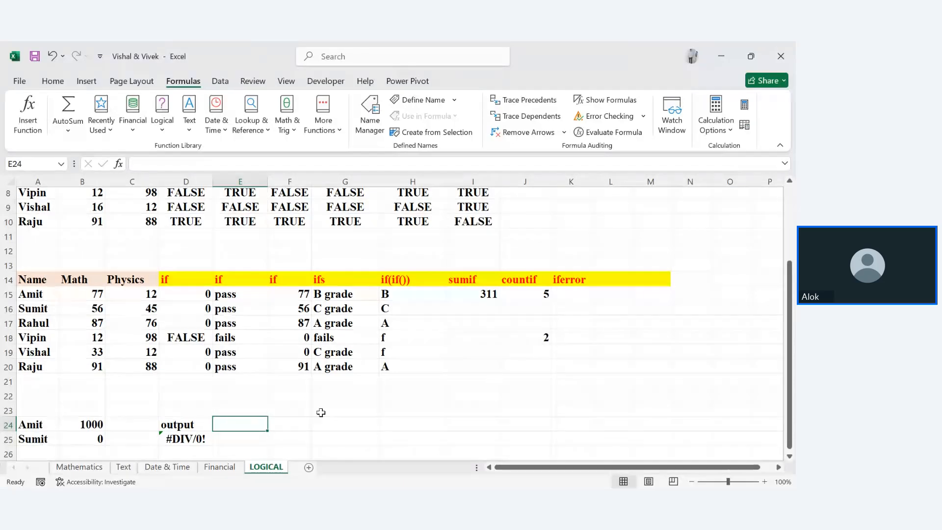
pyautogui.write('if')
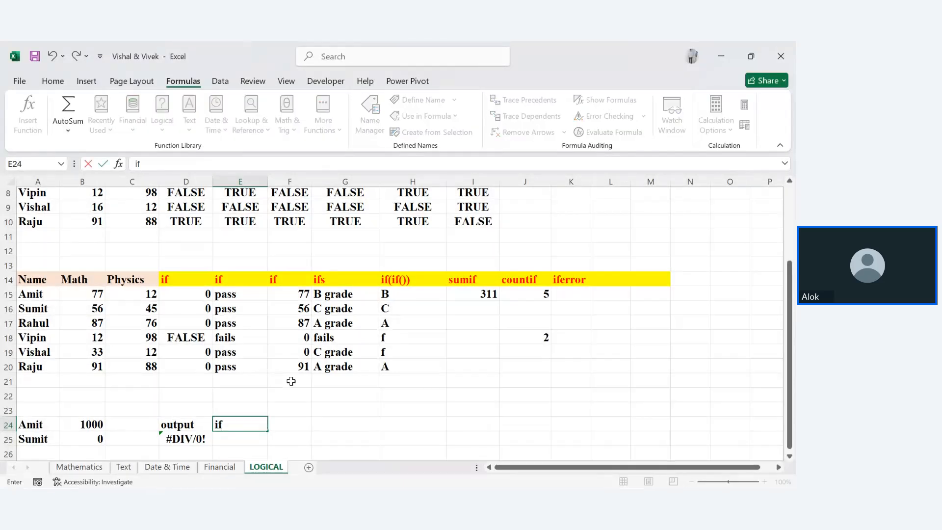
pyautogui.write('error\\')
pyautogui.press('Return')
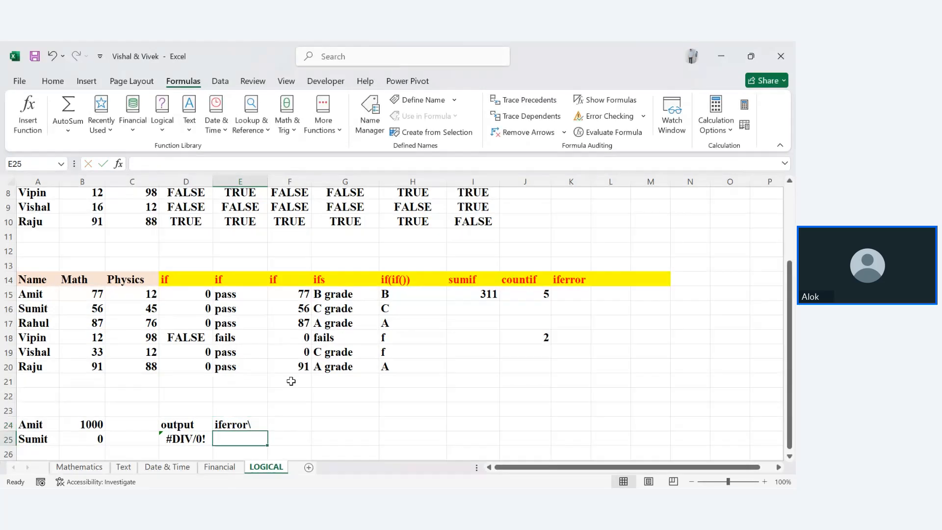
# Step: Enter an IFERROR formula in E25 that divides B24 by B25 and returns "Not Devide by Zero" on error, and autofit column E
pyautogui.write('=')
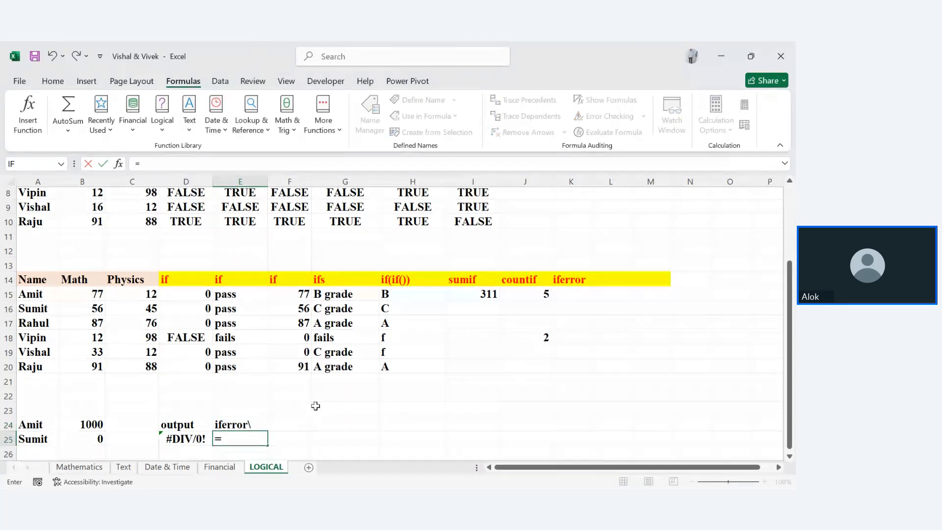
pyautogui.write('ifer')
pyautogui.press('Tab')
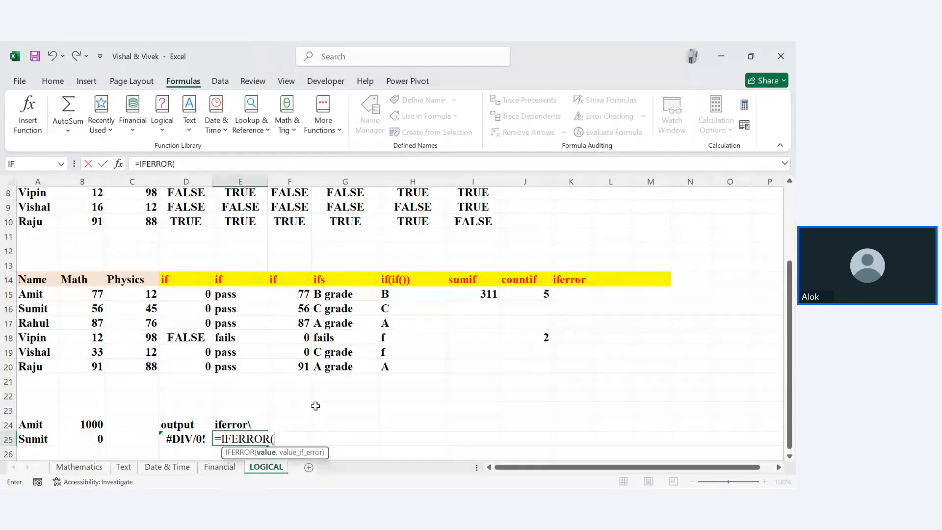
pyautogui.press('BackSpace')
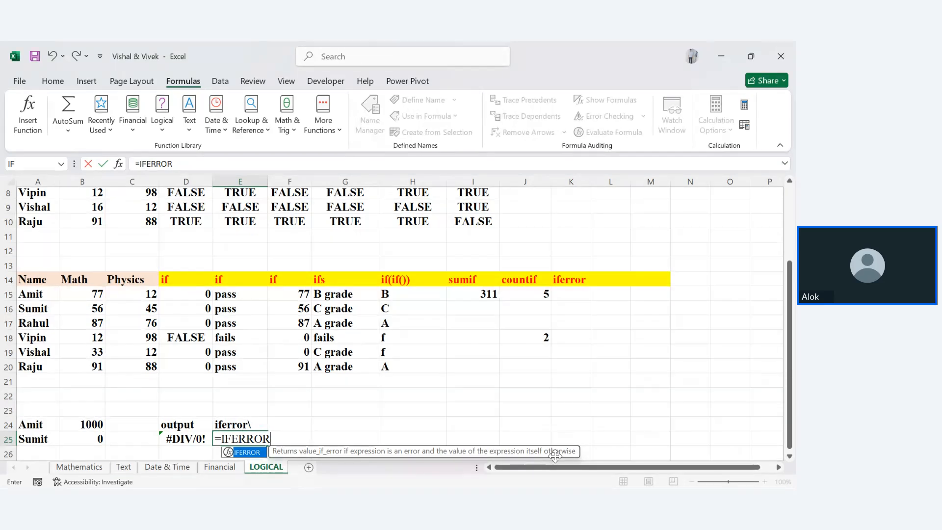
pyautogui.write('(')
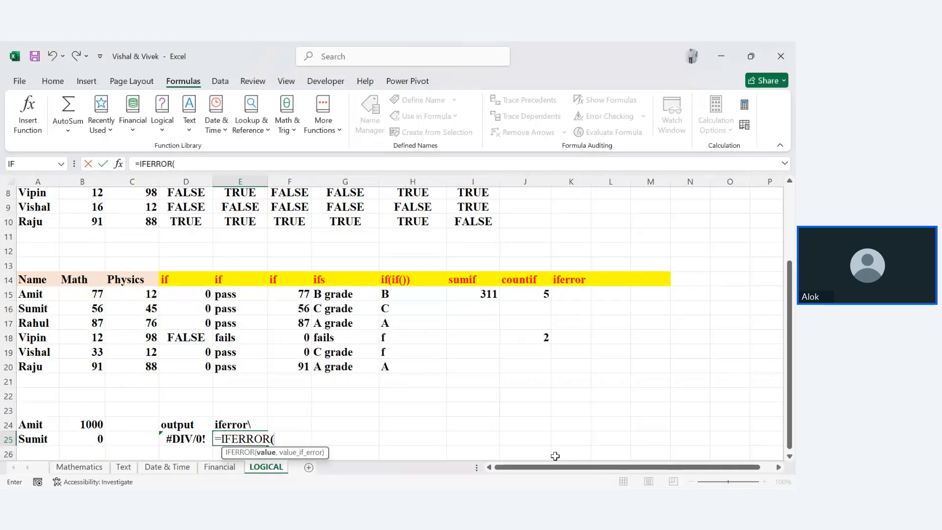
pyautogui.click(99, 422)
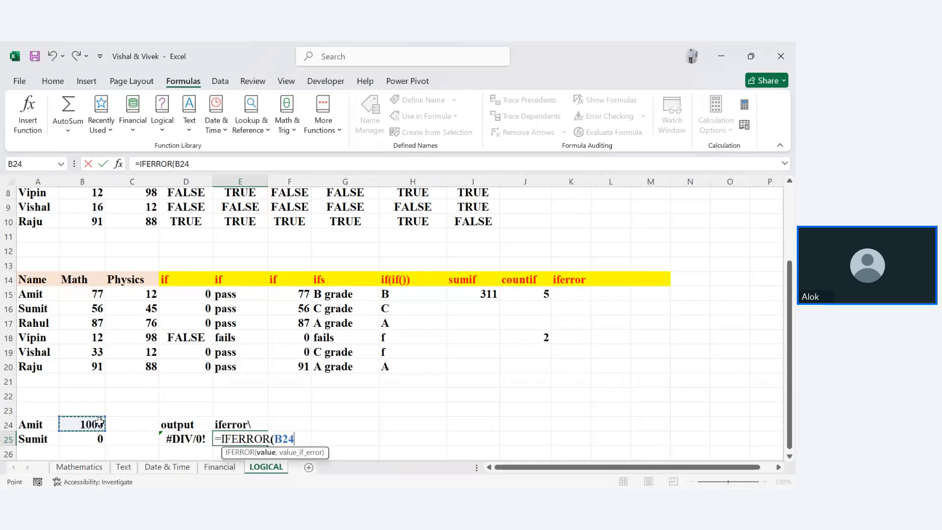
pyautogui.write('/')
pyautogui.click(92, 444)
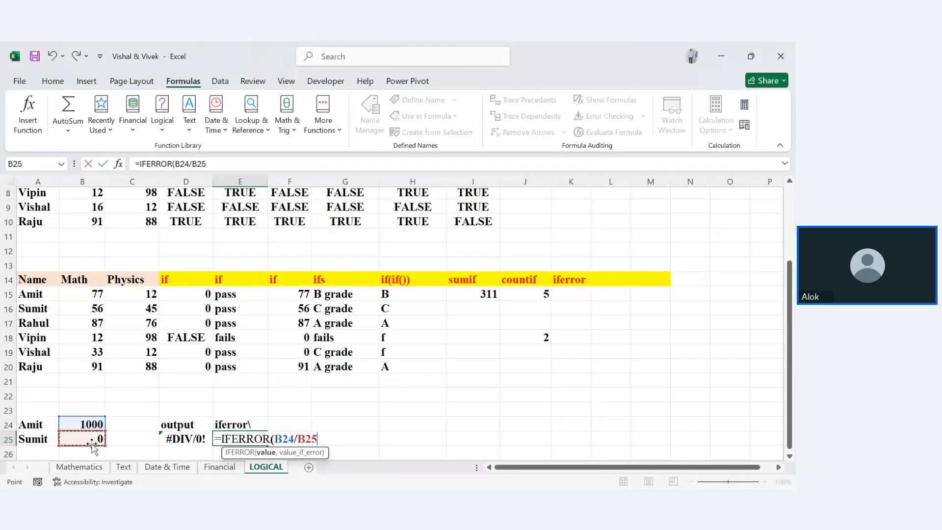
pyautogui.write(',')
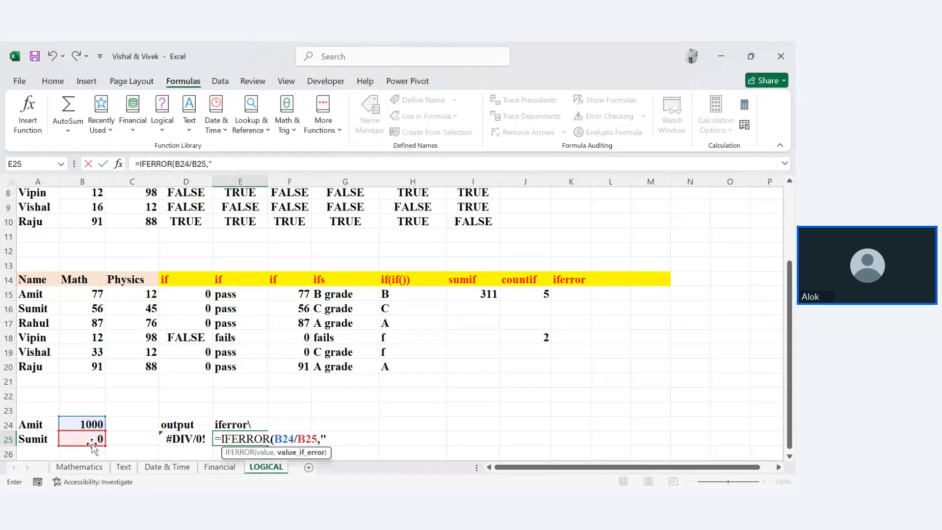
pyautogui.write('Not Devid')
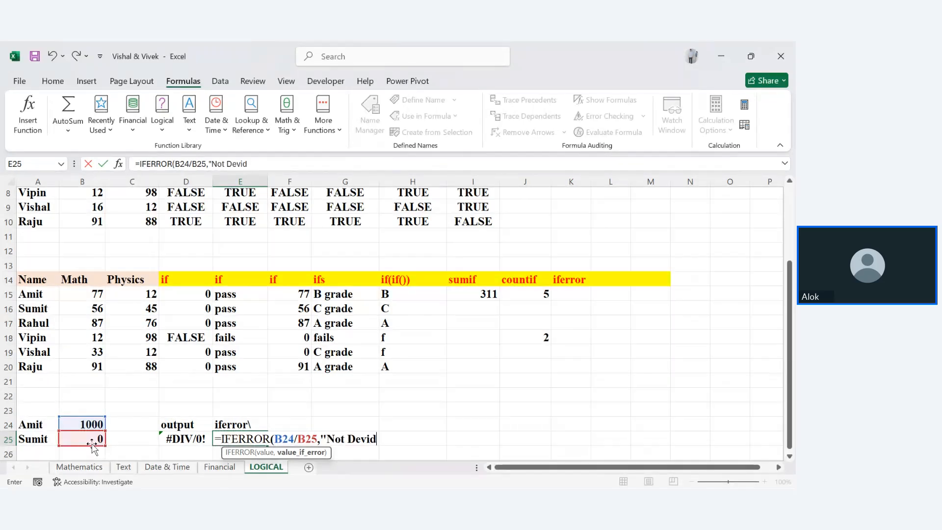
pyautogui.write('e by ')
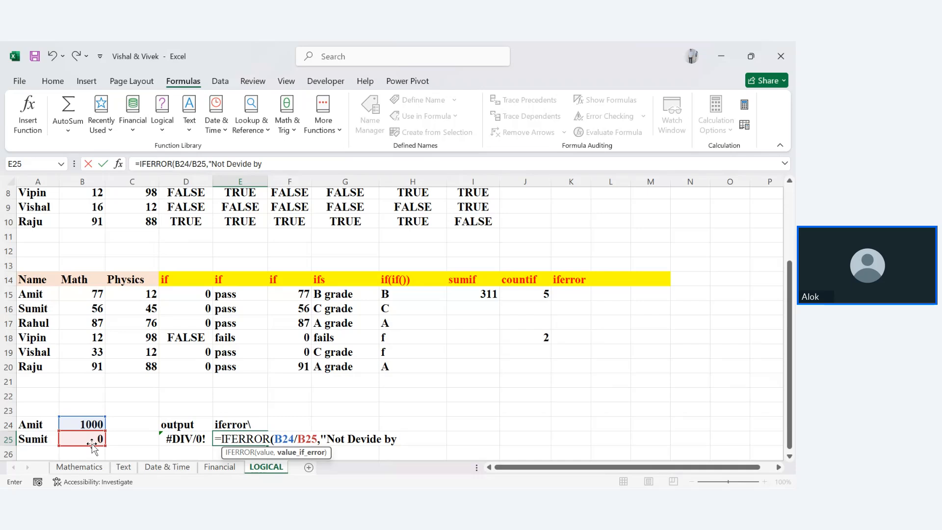
pyautogui.write('Zero")')
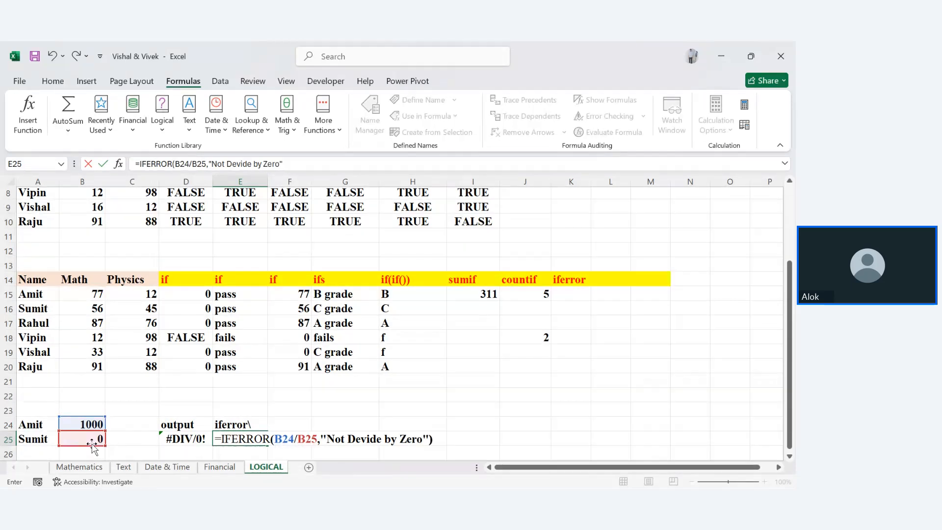
pyautogui.press('Return')
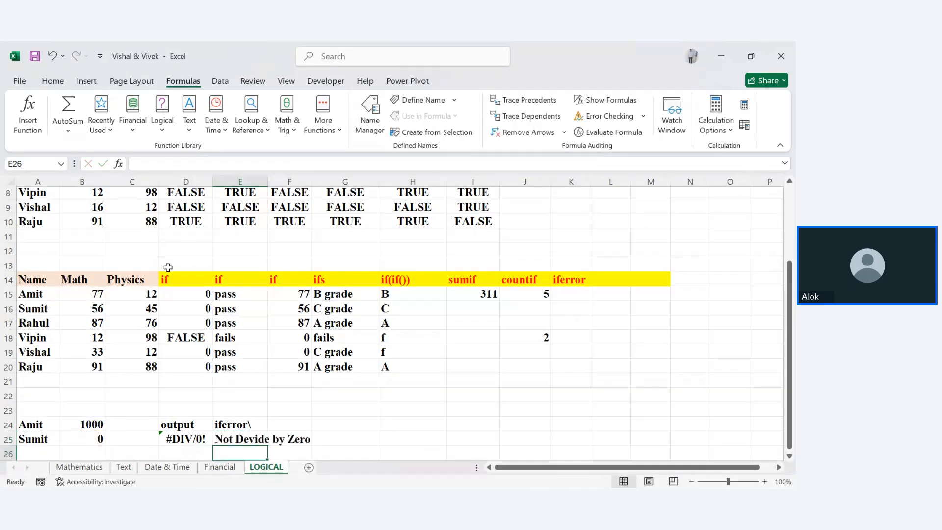
pyautogui.doubleClick(268, 181)
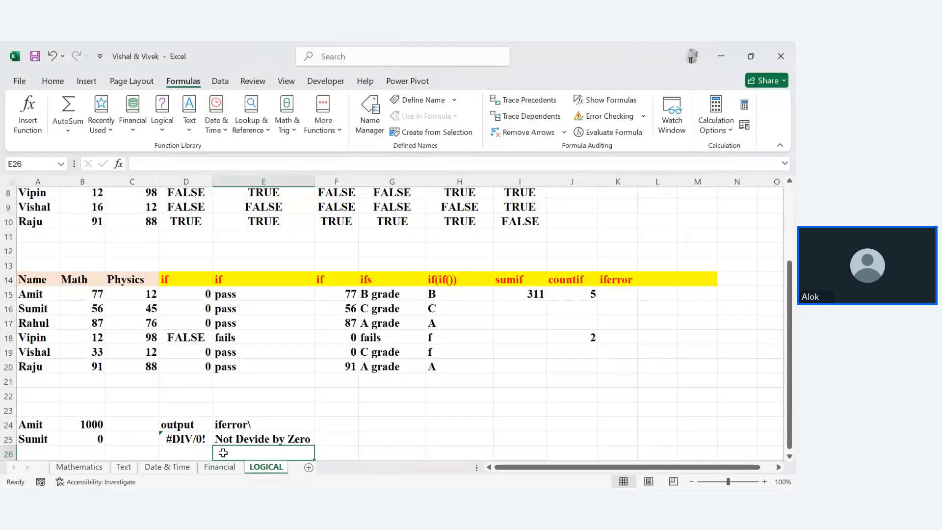
# Step: Change the divisor in B25 to 12 and inspect the IFERROR formula in E25
pyautogui.click(101, 437)
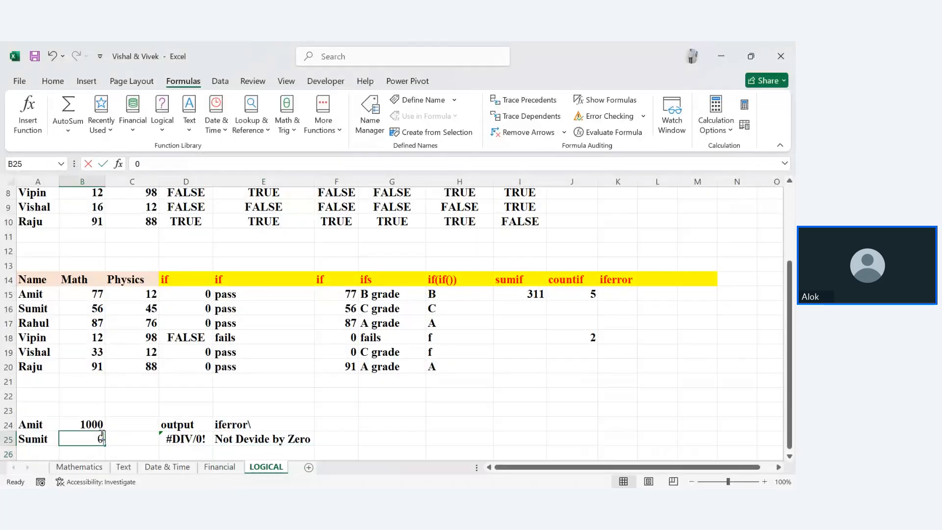
pyautogui.write('12')
pyautogui.press('Return')
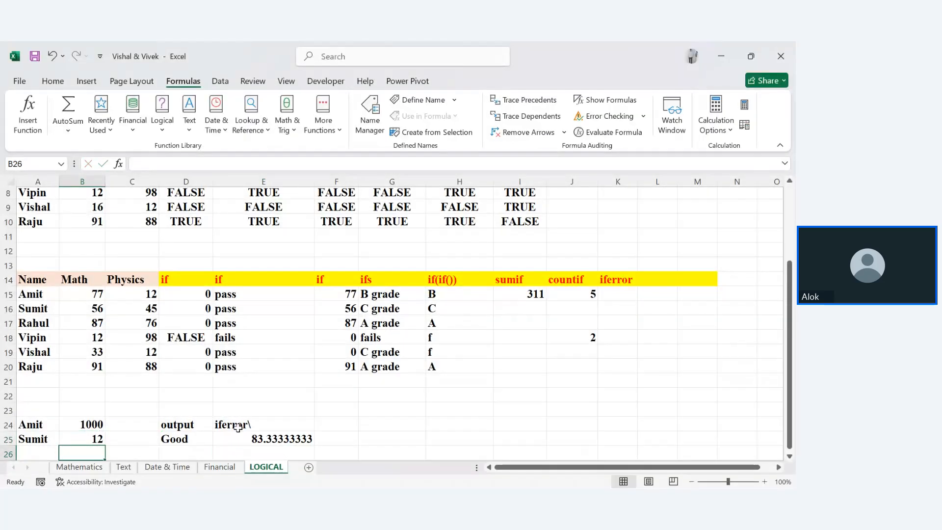
pyautogui.click(274, 439)
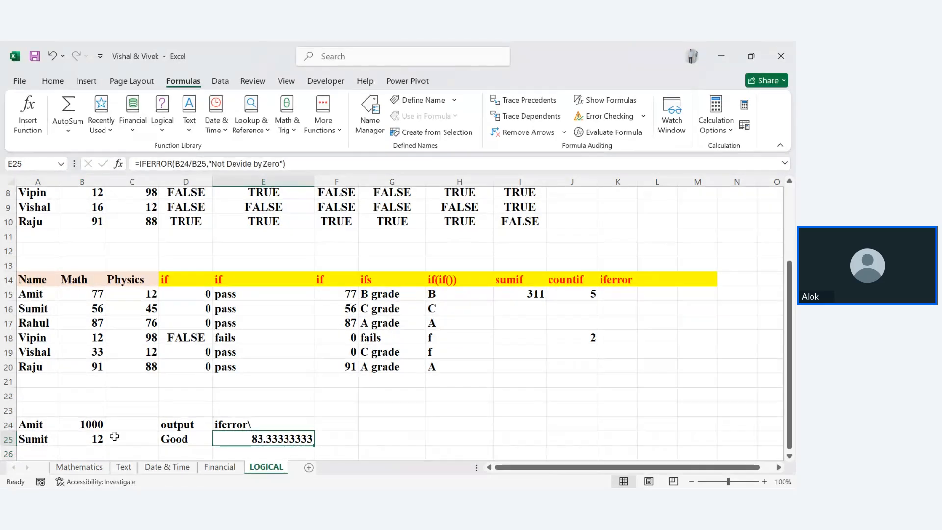
# Step: Correct the label in E24 to "iferror" by removing the trailing backslash
pyautogui.click(260, 425)
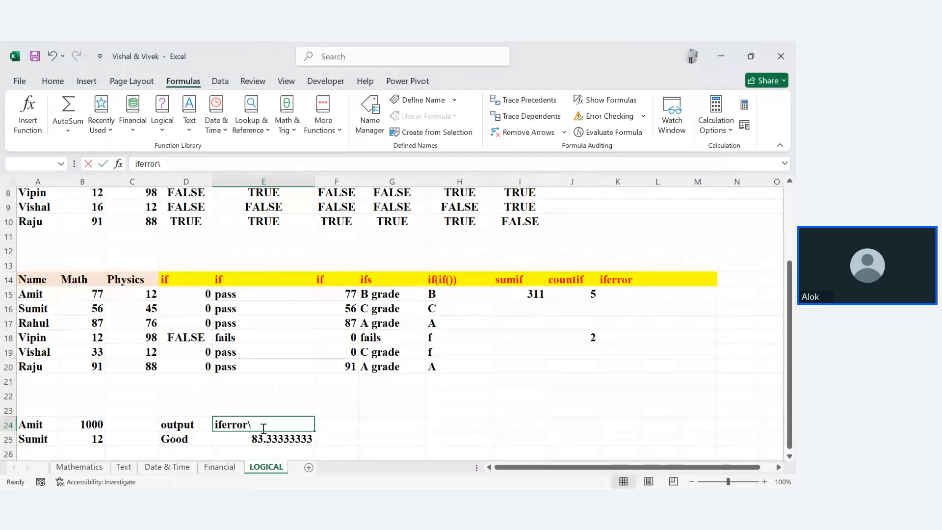
pyautogui.doubleClick(262, 427)
pyautogui.press('BackSpace')
pyautogui.press('Return')
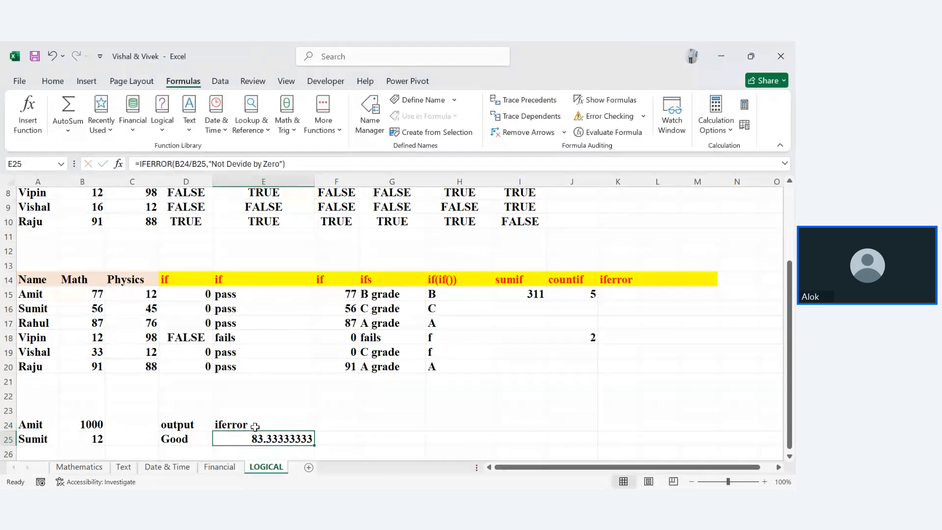
# Step: Format the iferror label in E24 with a yellow fill and red font color
pyautogui.click(253, 421)
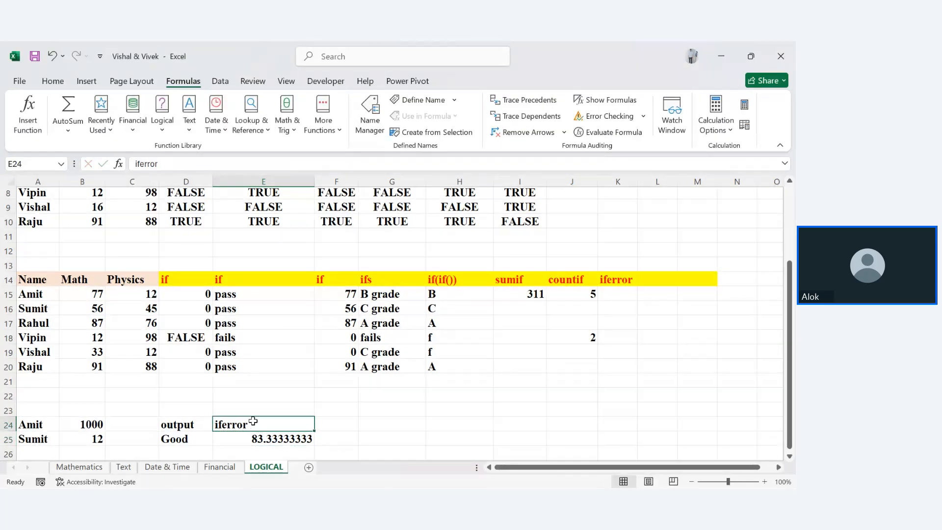
pyautogui.click(52, 81)
pyautogui.click(167, 126)
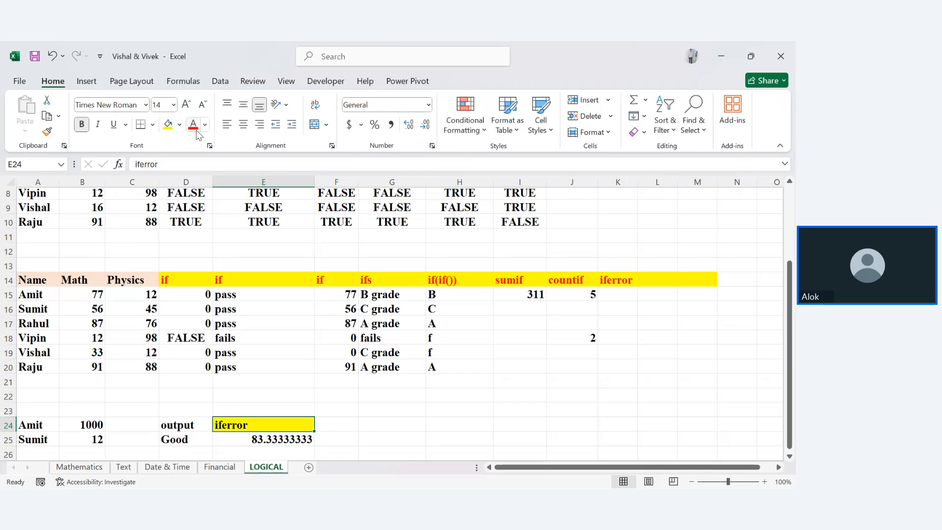
pyautogui.click(192, 124)
pyautogui.click(469, 418)
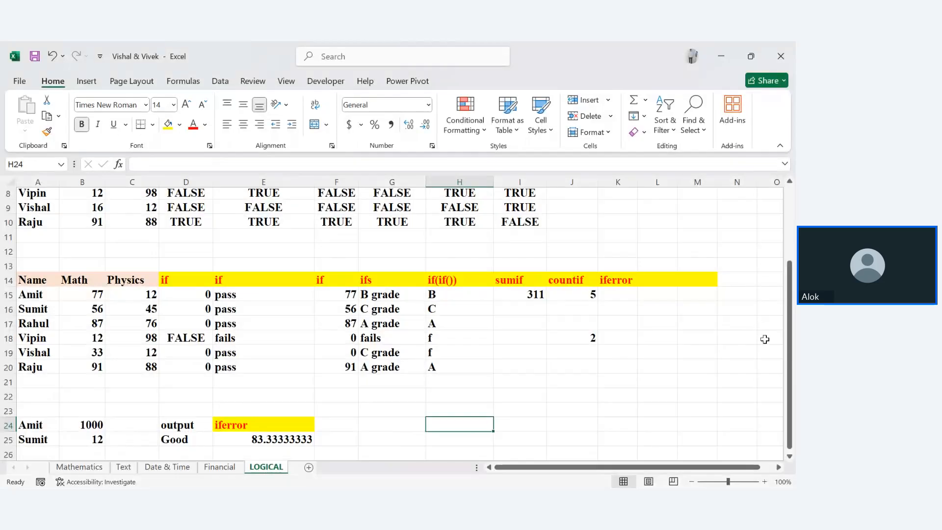
# Step: Review the examples on the LOGICAL sheet and browse the library of logical functions, including the description of IFNA
pyautogui.moveTo(791, 378); pyautogui.dragTo(790, 303)
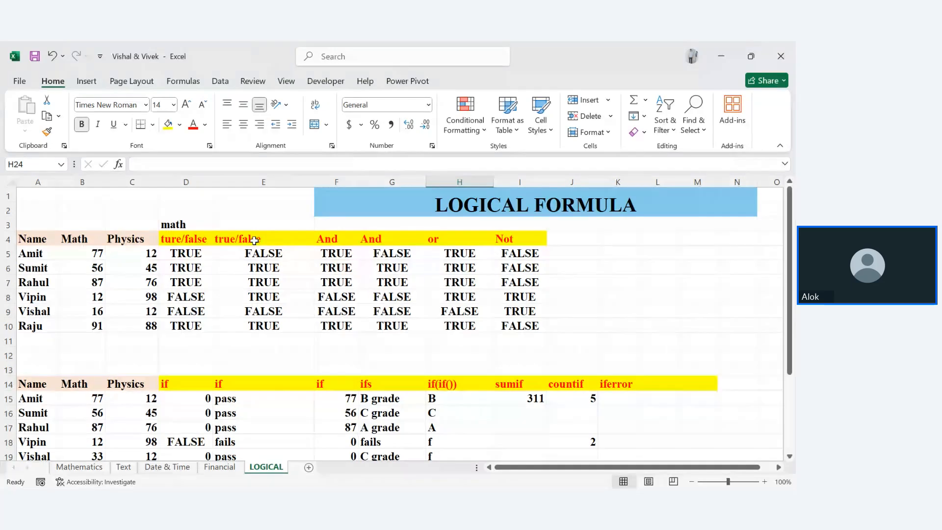
pyautogui.moveTo(788, 294); pyautogui.dragTo(787, 375)
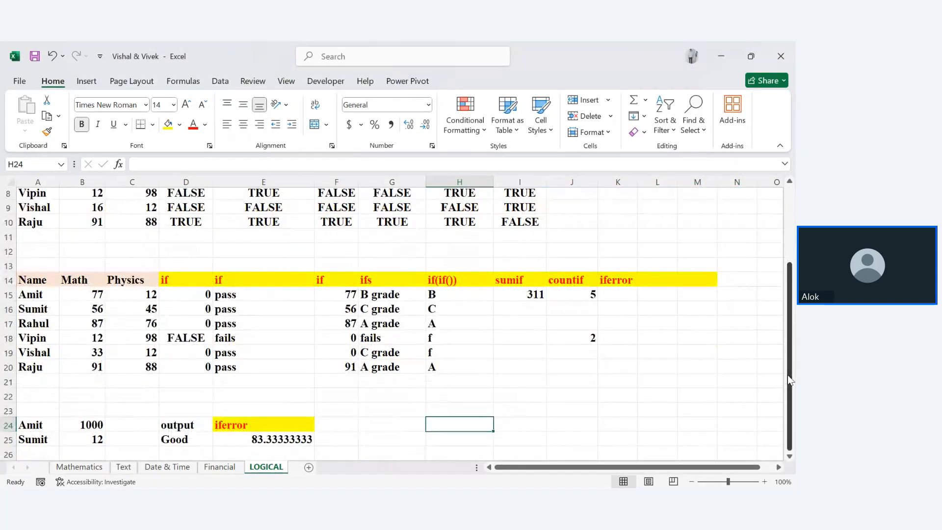
pyautogui.click(196, 82)
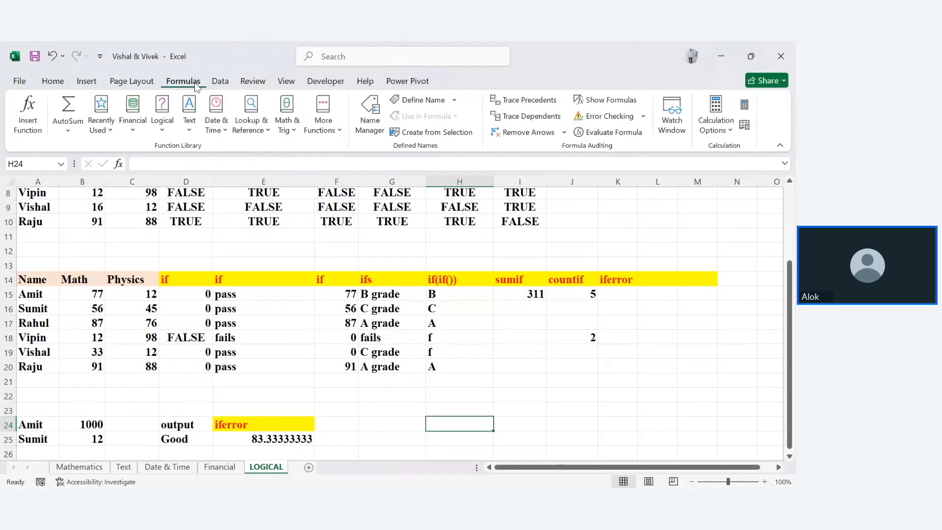
pyautogui.click(162, 115)
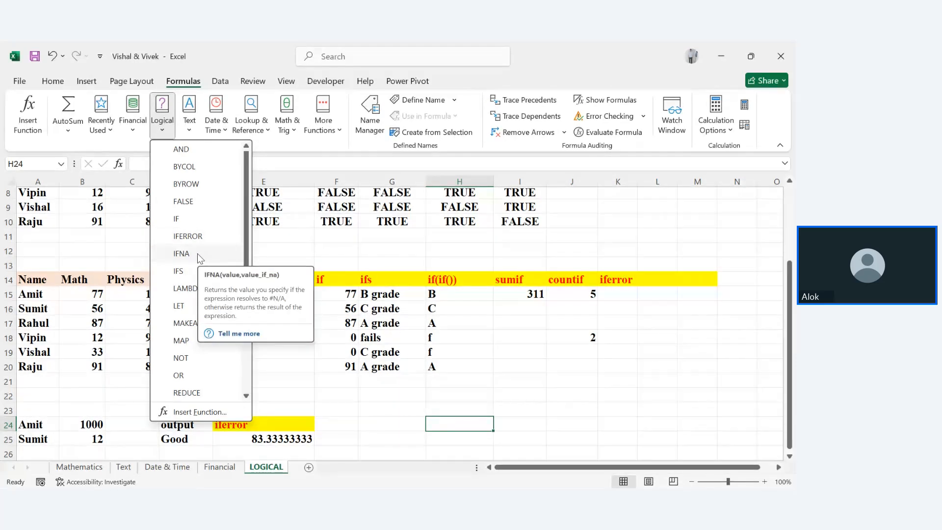
pyautogui.scroll(-2, 218, 243)
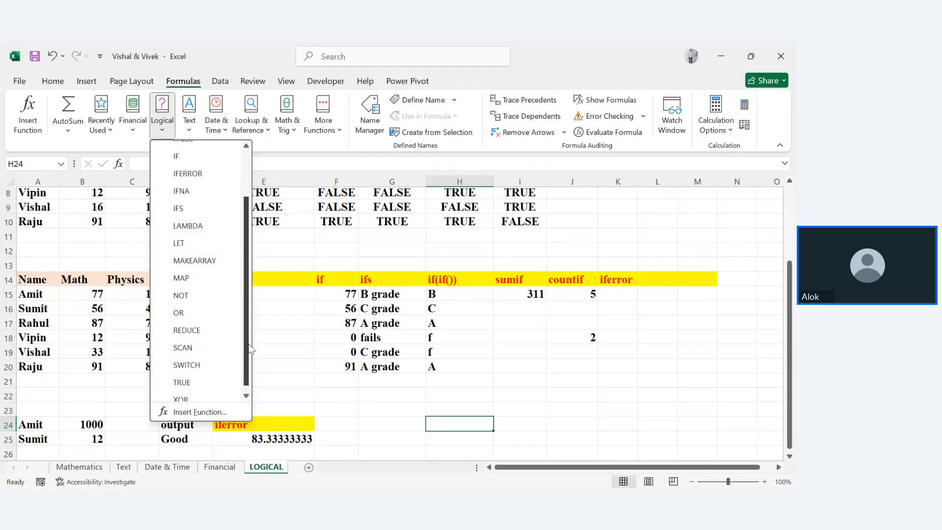
pyautogui.scroll(-1, 248, 380)
pyautogui.scroll(3, 247, 246)
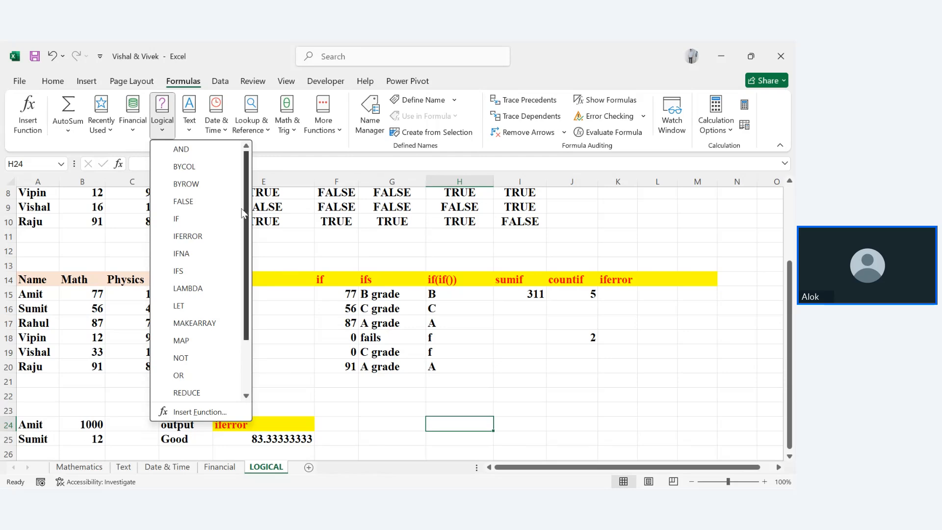
pyautogui.scroll(-1, 248, 245)
pyautogui.scroll(-2, 248, 246)
pyautogui.click(392, 407)
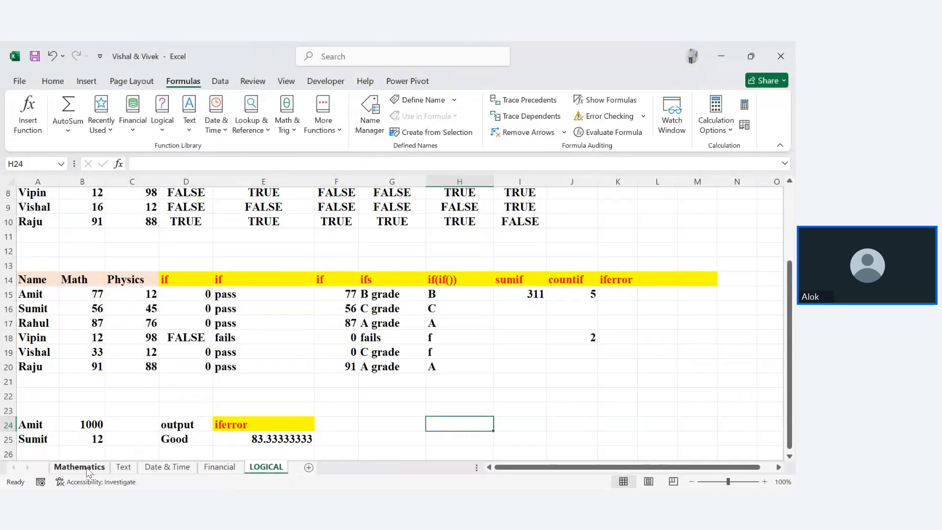
# Step: Review the function examples on the Date & Time sheet
pyautogui.click(154, 467)
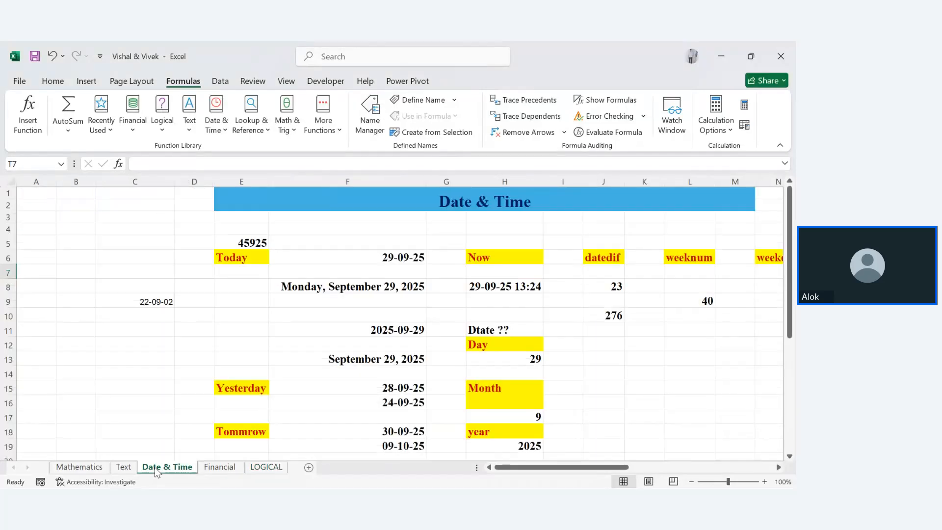
pyautogui.moveTo(784, 265); pyautogui.dragTo(787, 318)
pyautogui.moveTo(612, 470); pyautogui.dragTo(590, 467)
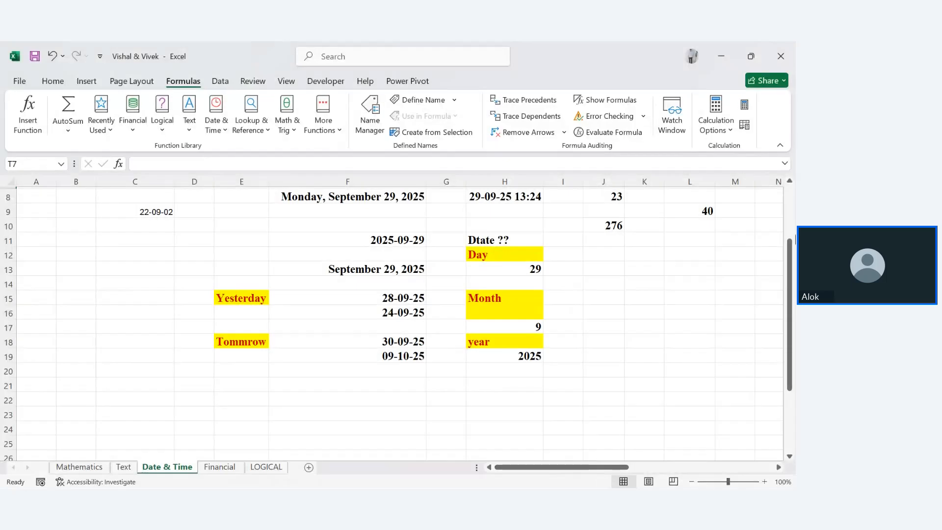
pyautogui.moveTo(790, 276); pyautogui.dragTo(791, 224)
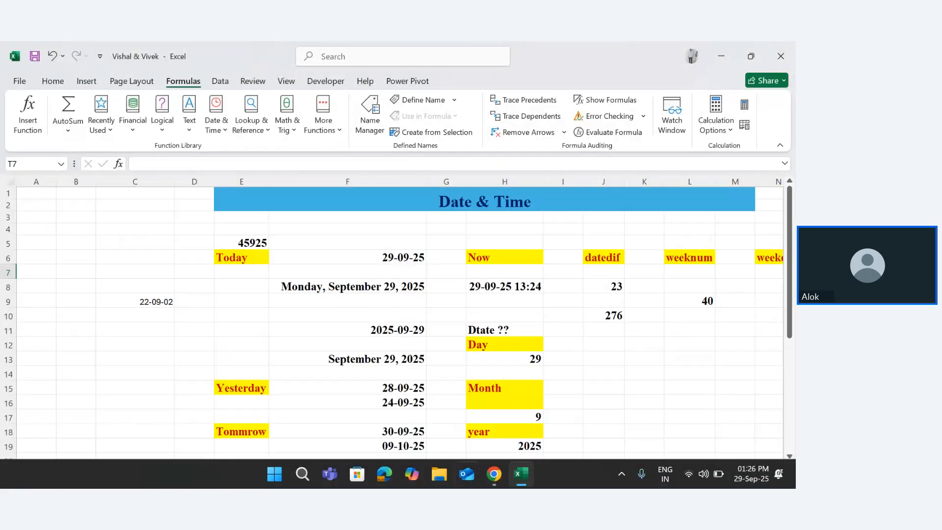
# Step: Switch to the Zoho meeting window in Chrome
pyautogui.click(491, 483)
pyautogui.click(422, 410)
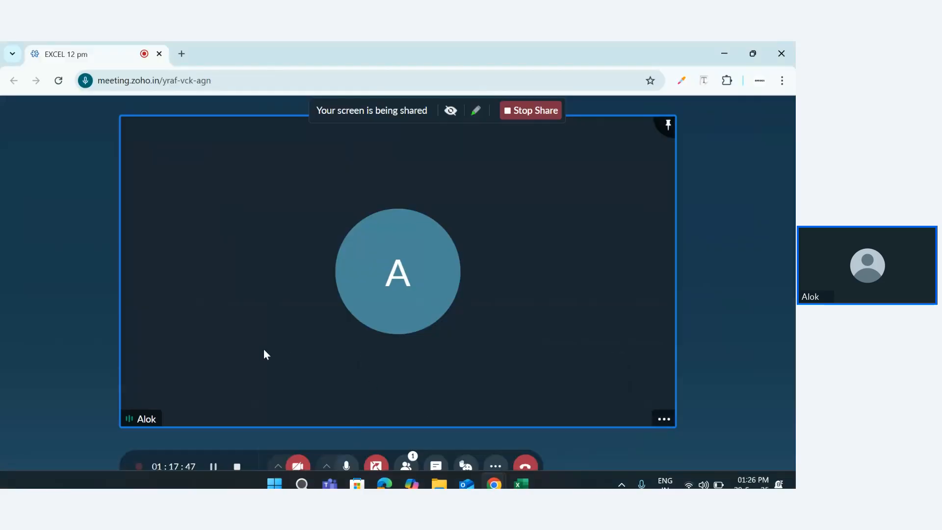